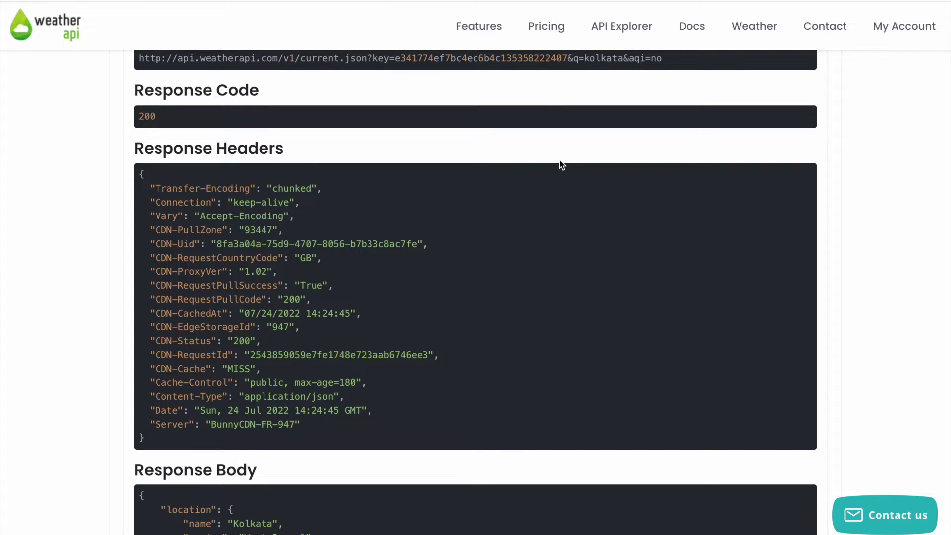
# Return to the request settings of the API Explorer and examine the API key field.
pyautogui.scroll(1, 445, 210)
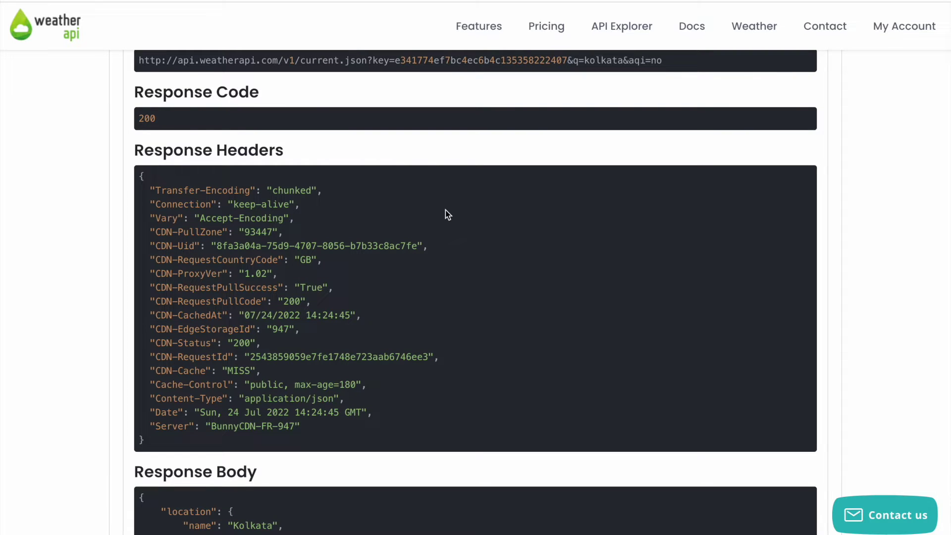
pyautogui.scroll(3, 598, 289)
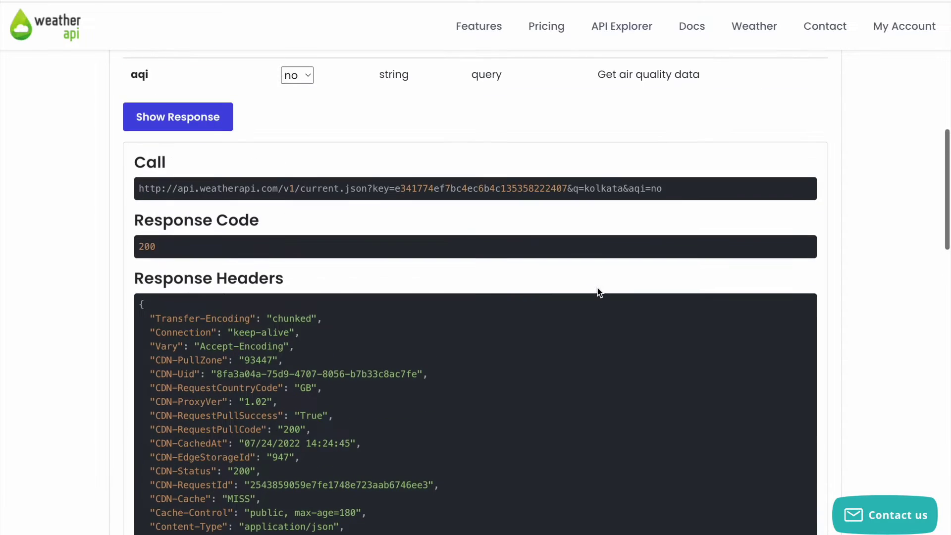
pyautogui.scroll(10, 596, 292)
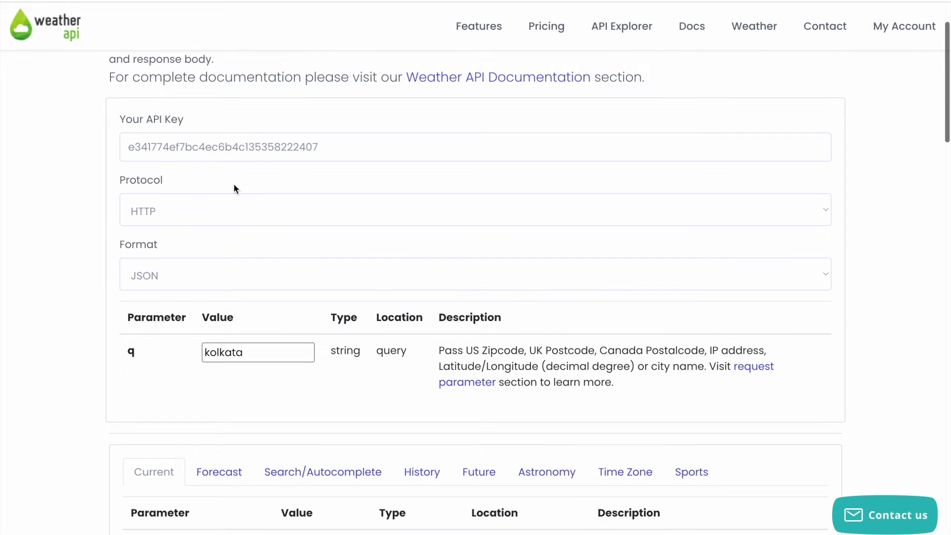
pyautogui.doubleClick(236, 147)
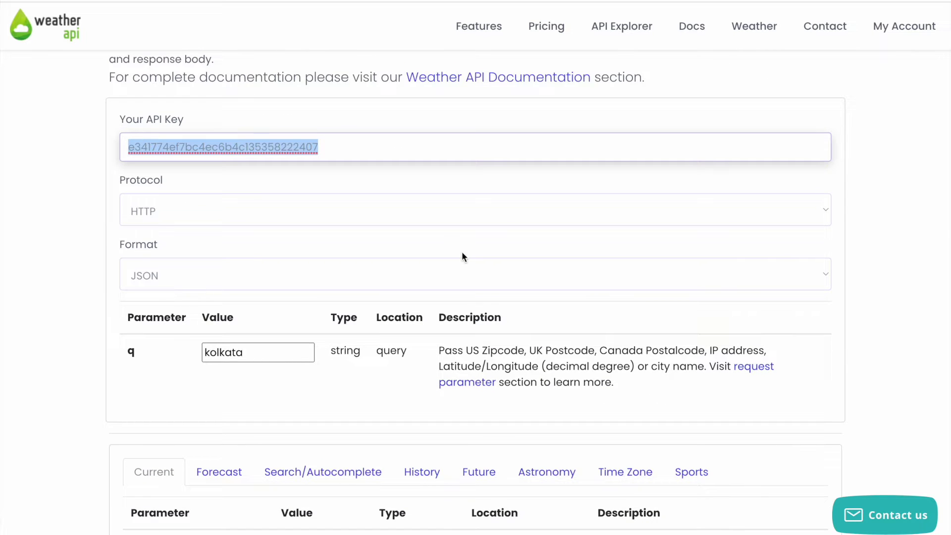
pyautogui.click(144, 0)
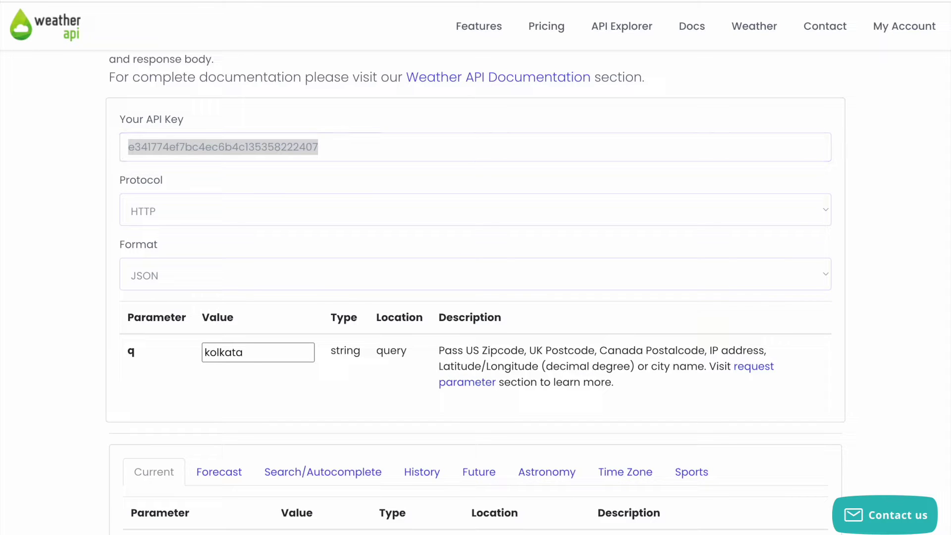
pyautogui.click(364, 187)
pyautogui.click(190, 145)
pyautogui.doubleClick(190, 144)
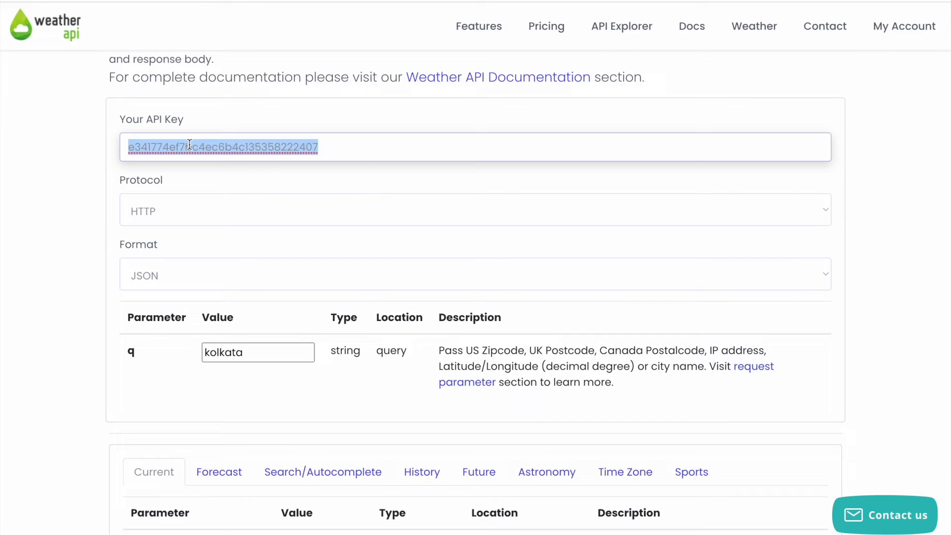
pyautogui.click(329, 149)
pyautogui.doubleClick(330, 149)
pyautogui.click(330, 150)
pyautogui.doubleClick(330, 149)
# Set the API Explorer's request protocol to HTTPS.
pyautogui.click(174, 213)
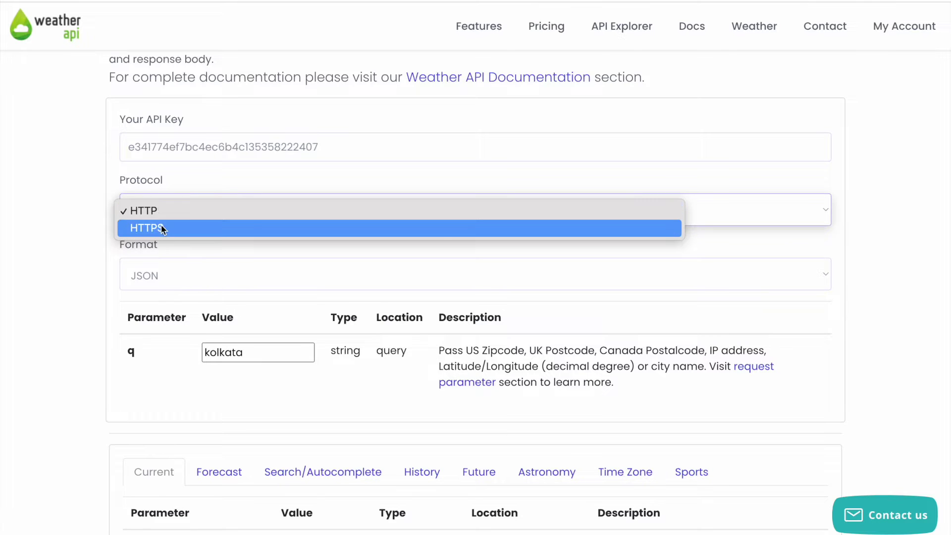
pyautogui.click(164, 227)
pyautogui.scroll(-1, 265, 240)
pyautogui.scroll(-2, 264, 241)
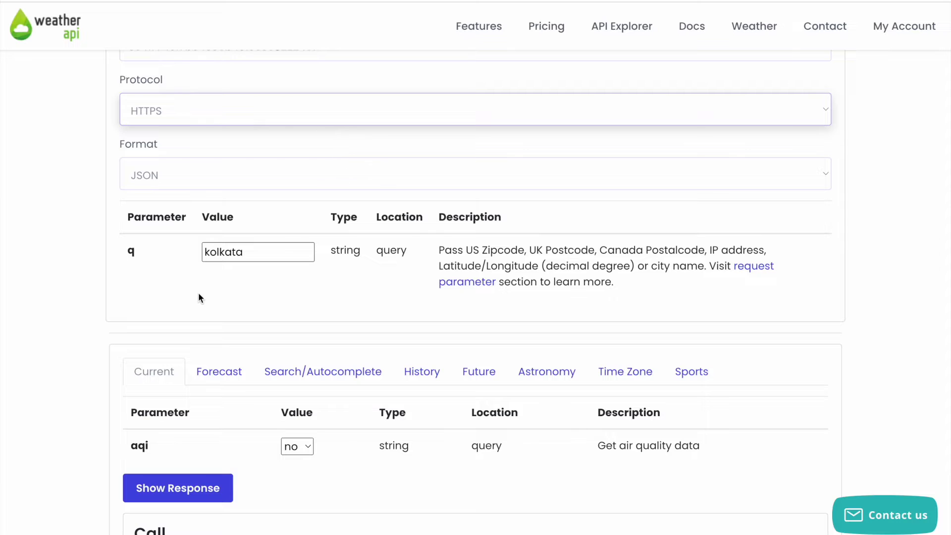
pyautogui.scroll(-2, 198, 298)
pyautogui.scroll(3, 198, 297)
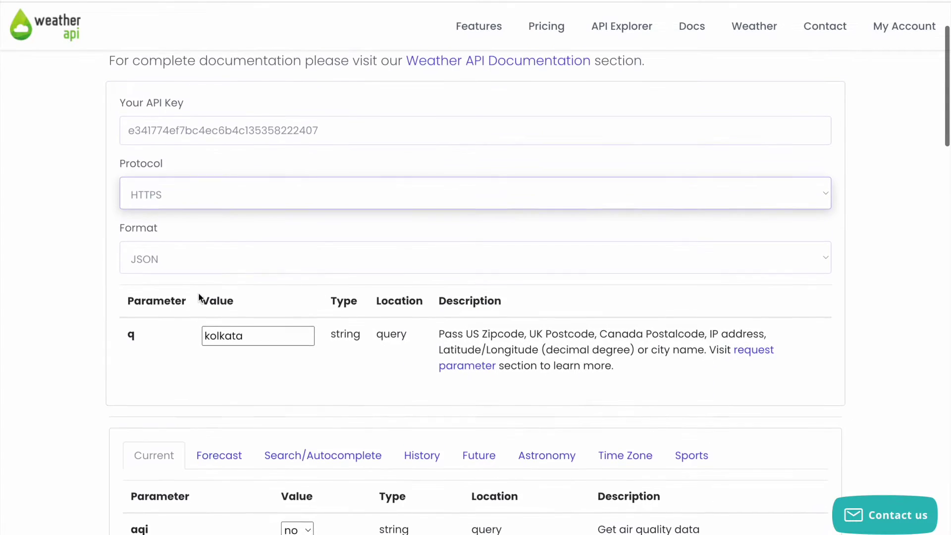
# Check the API key and q parameter, and request the current weather response for kolkata with aqi set to no.
pyautogui.doubleClick(173, 120)
pyautogui.scroll(-2, 159, 249)
pyautogui.doubleClick(131, 229)
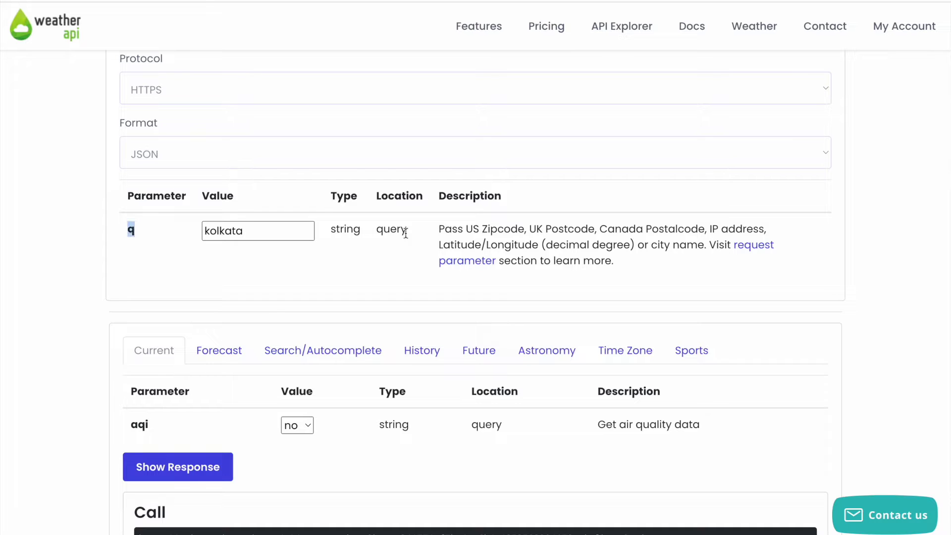
pyautogui.doubleClick(388, 229)
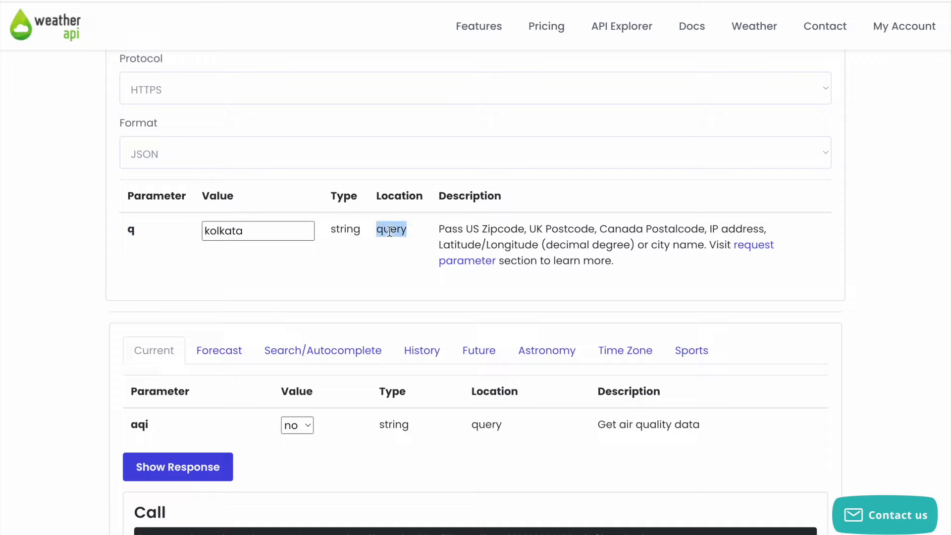
pyautogui.doubleClick(273, 229)
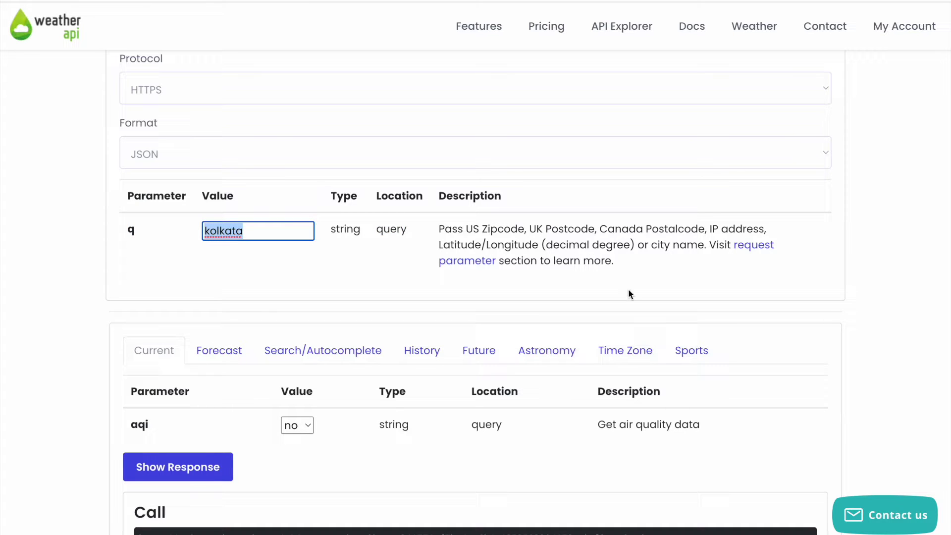
pyautogui.scroll(-4, 628, 293)
pyautogui.scroll(-3, 356, 380)
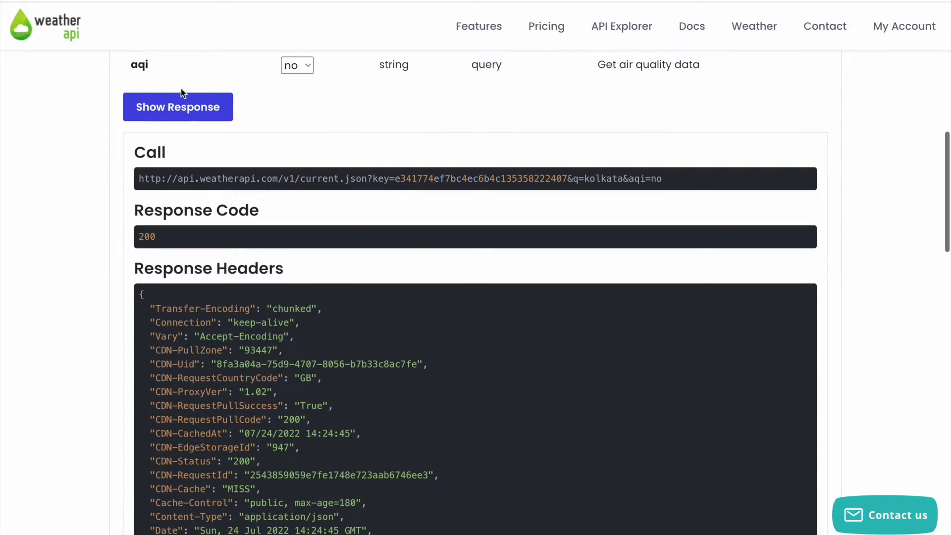
pyautogui.click(170, 106)
# Examine the response headers and the location and current weather fields in the response body for Kolkata.
pyautogui.scroll(-4, 487, 406)
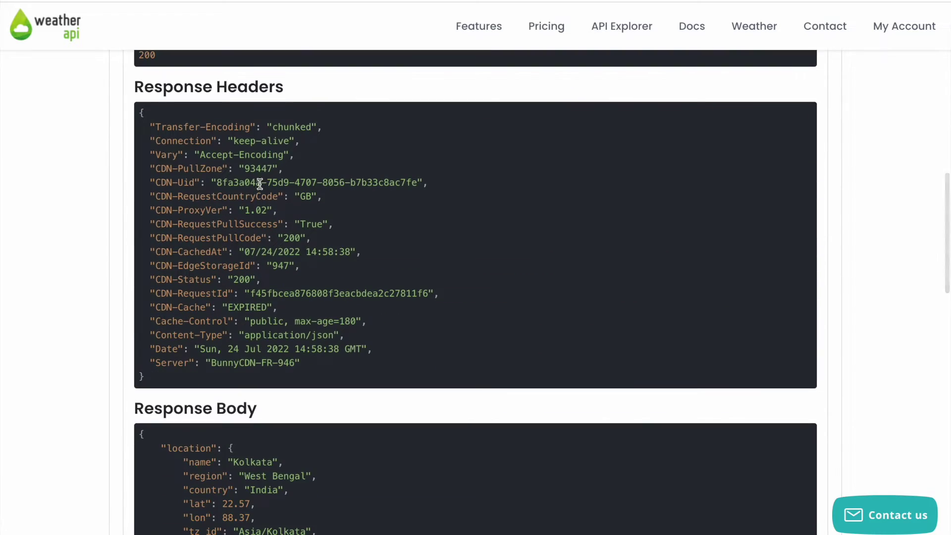
pyautogui.scroll(-4, 307, 325)
pyautogui.scroll(1, 365, 394)
pyautogui.scroll(-3, 365, 394)
pyautogui.tripleClick(246, 127)
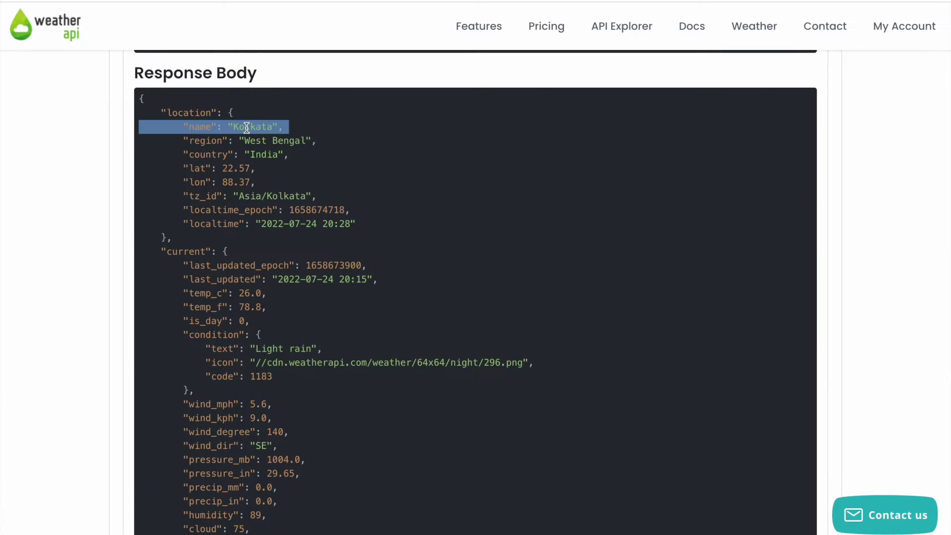
pyautogui.scroll(-2, 232, 420)
pyautogui.click(238, 283)
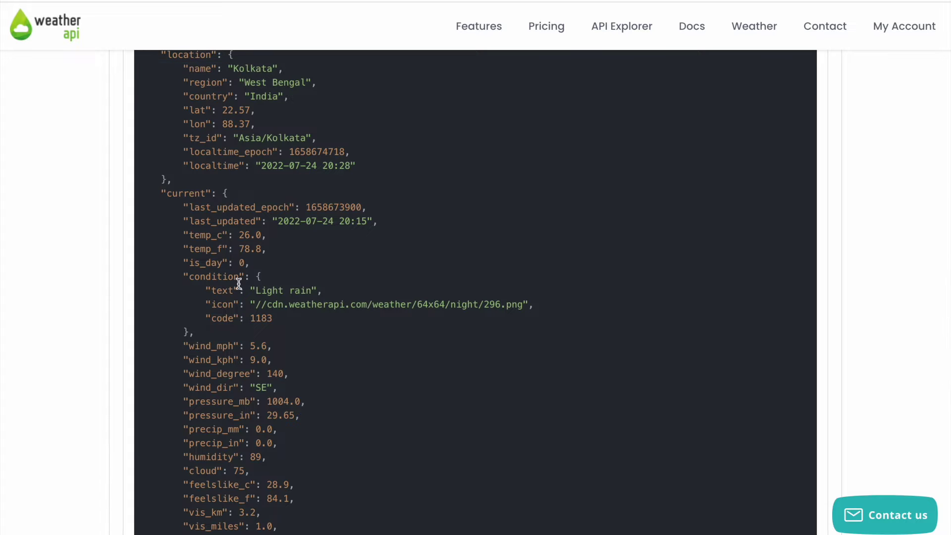
pyautogui.doubleClick(205, 235)
pyautogui.click(208, 258)
pyautogui.scroll(-4, 221, 403)
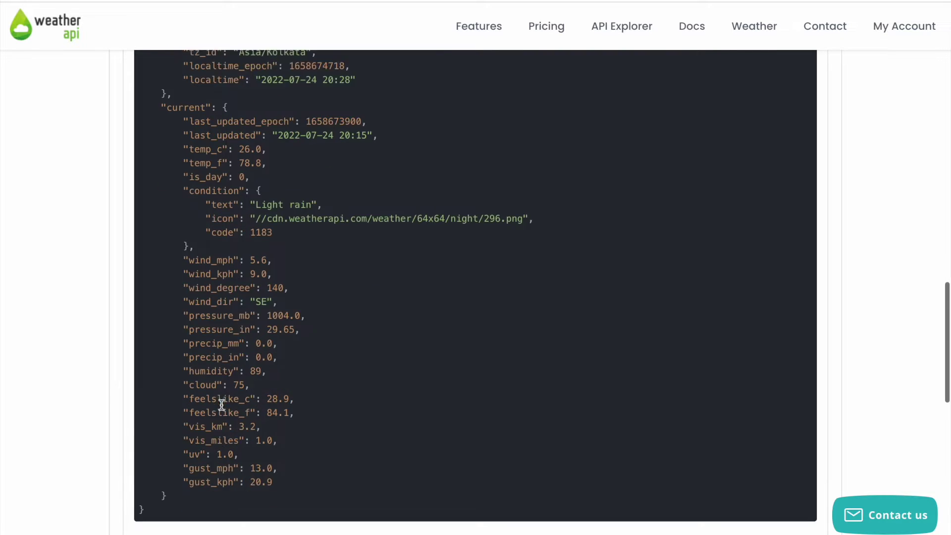
pyautogui.scroll(-5, 236, 416)
pyautogui.scroll(12, 237, 416)
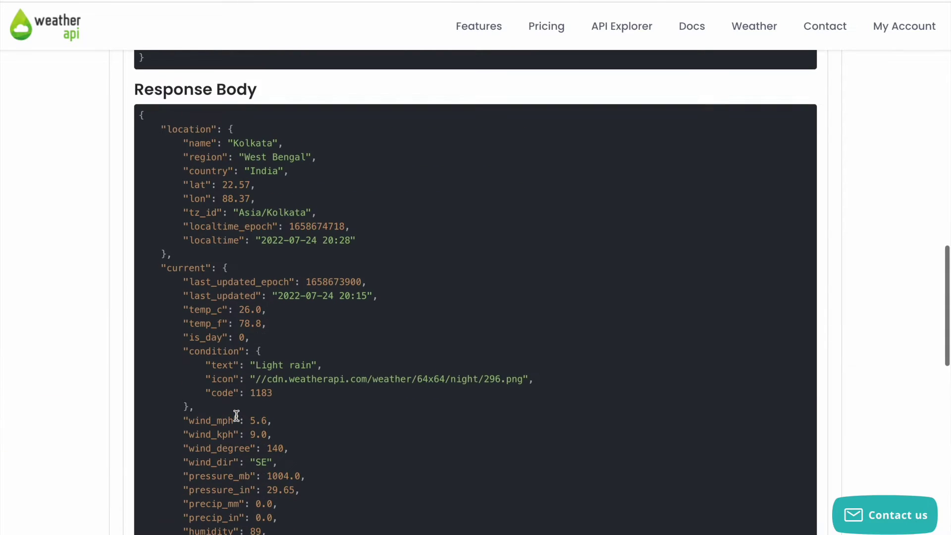
pyautogui.scroll(1, 237, 417)
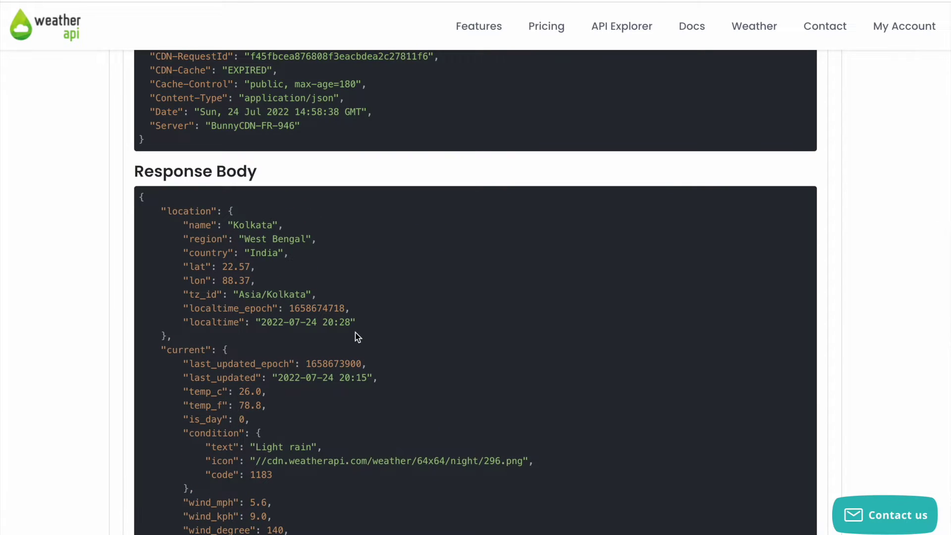
pyautogui.scroll(2, 415, 179)
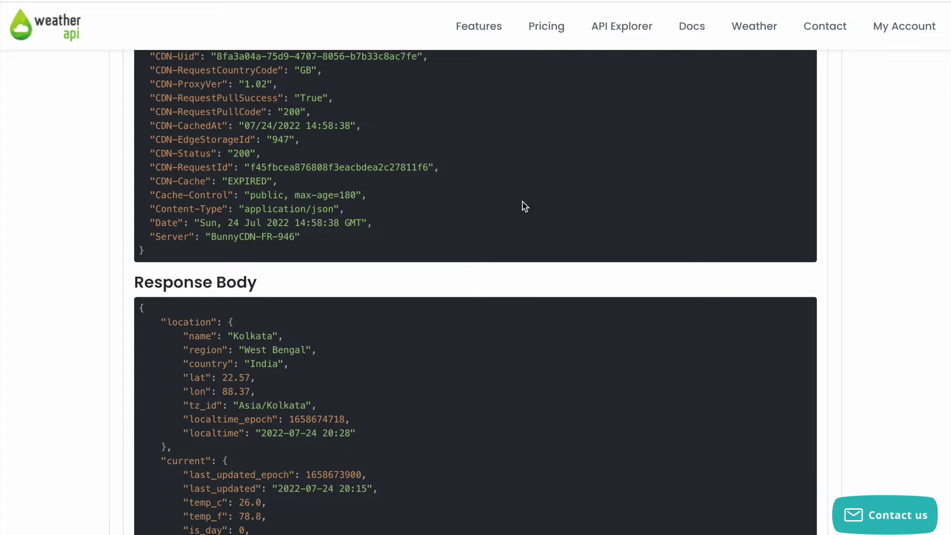
# Switch to Postman and inspect the base URL, q value and API key in the London weather GET request.
pyautogui.press('F4')
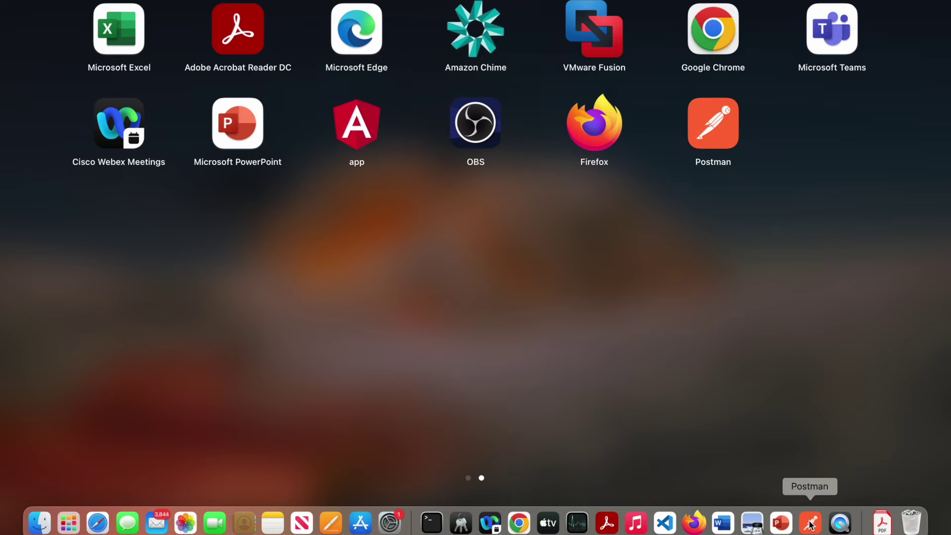
pyautogui.click(811, 523)
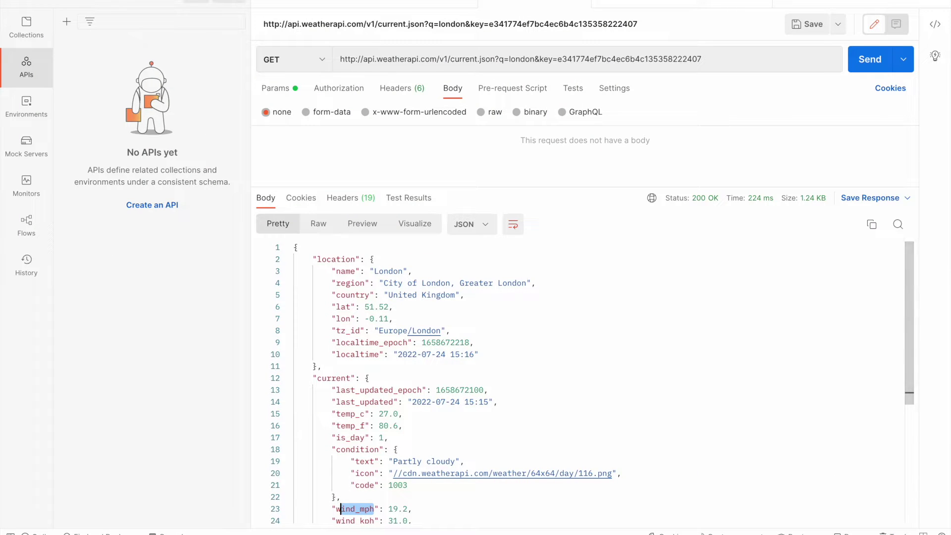
pyautogui.click(612, 330)
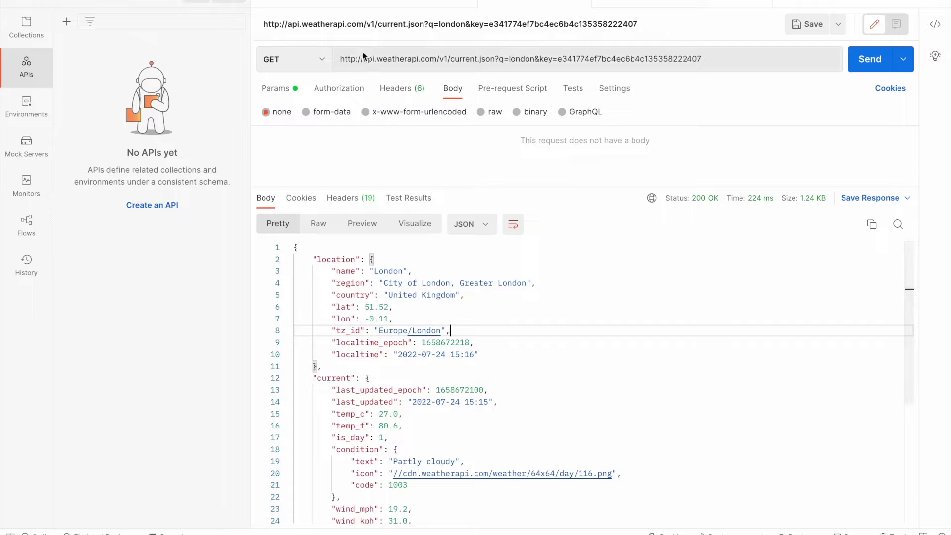
pyautogui.moveTo(494, 58); pyautogui.dragTo(340, 60)
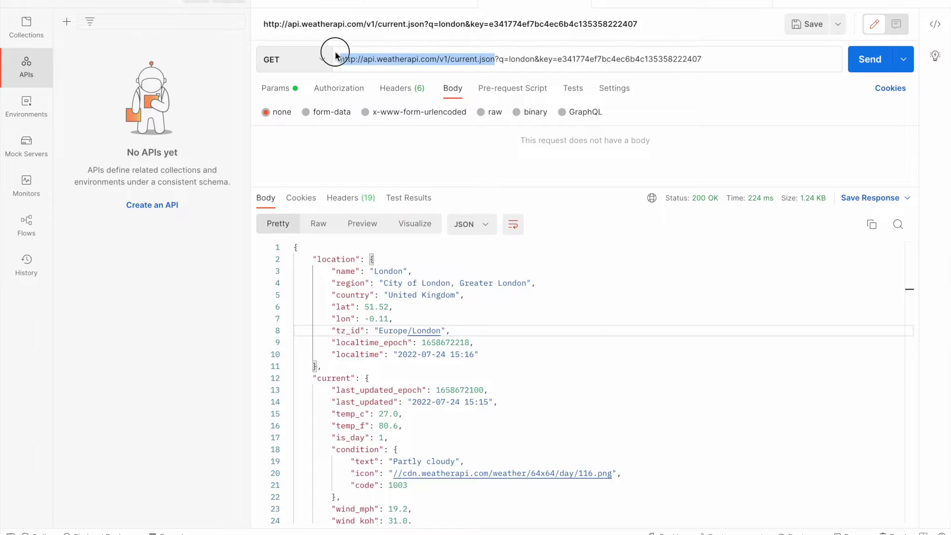
pyautogui.doubleClick(519, 58)
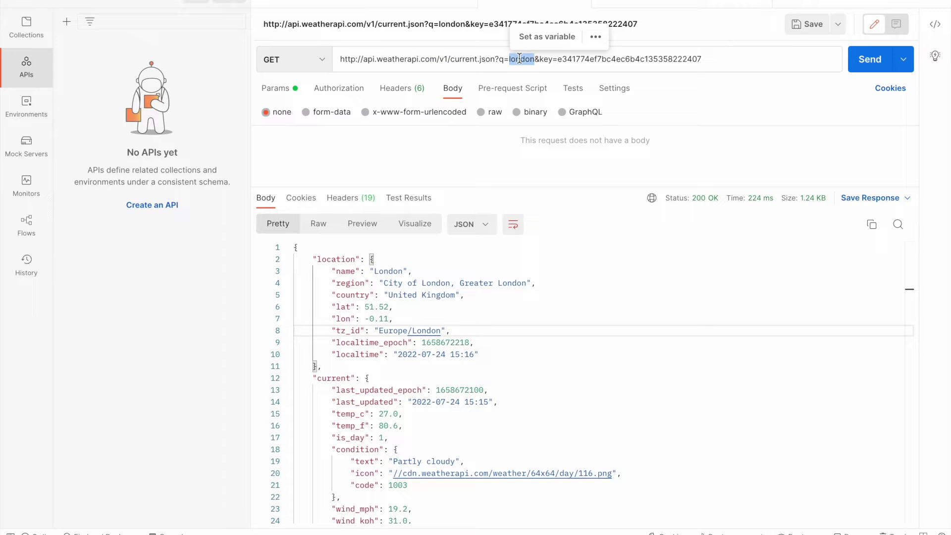
pyautogui.doubleClick(619, 57)
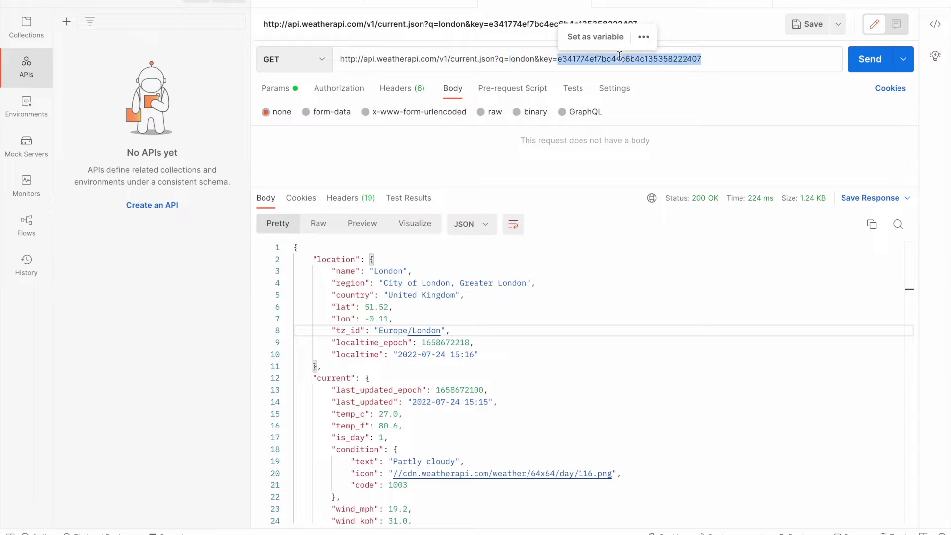
pyautogui.click(613, 378)
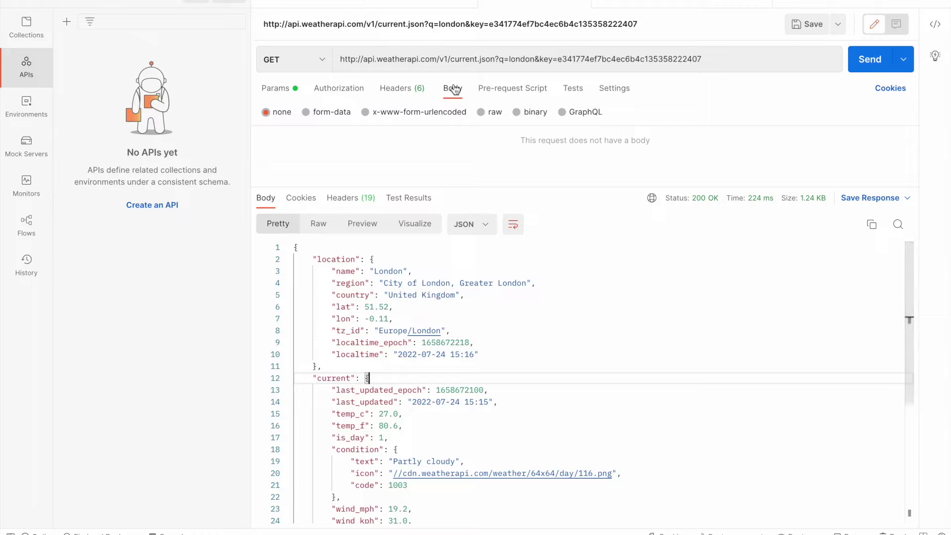
# Show the request's query parameters and compare the q and key values with those in the request URL.
pyautogui.click(272, 94)
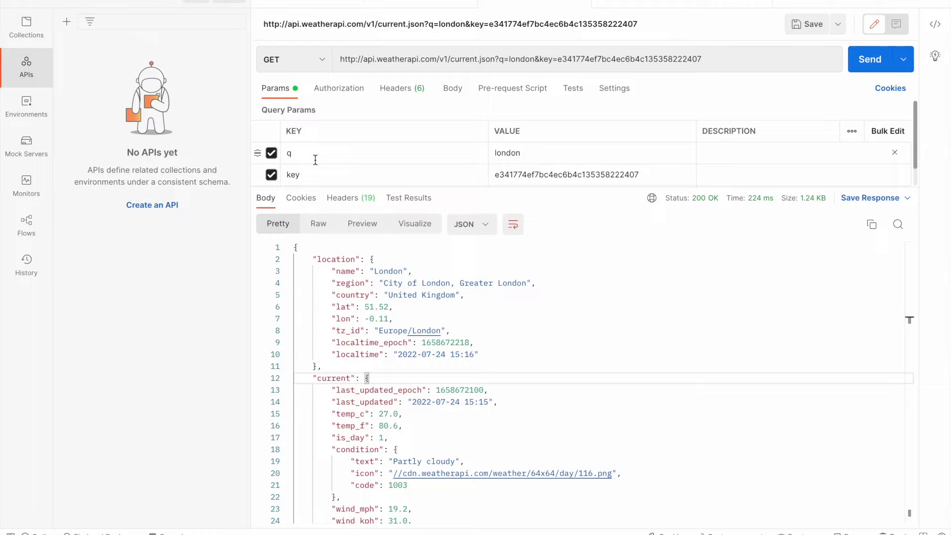
pyautogui.click(519, 153)
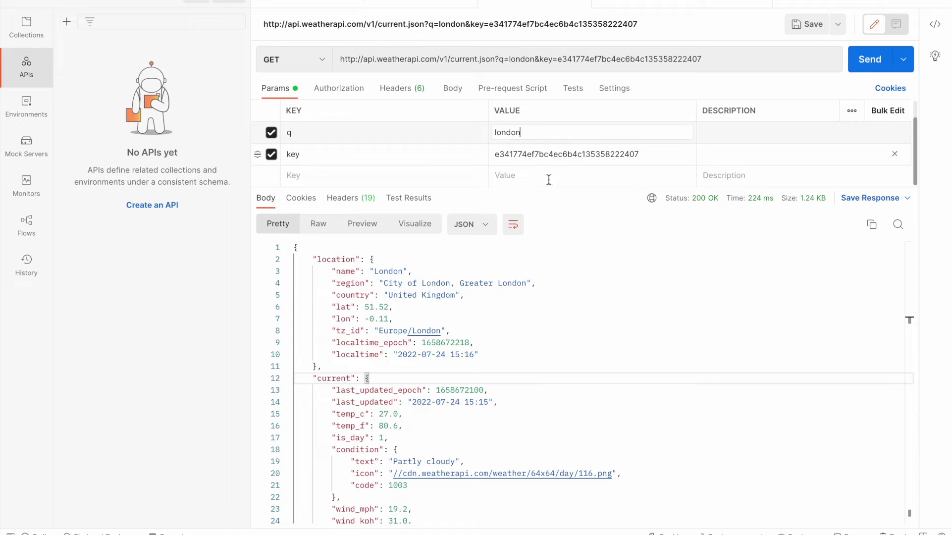
pyautogui.doubleClick(548, 154)
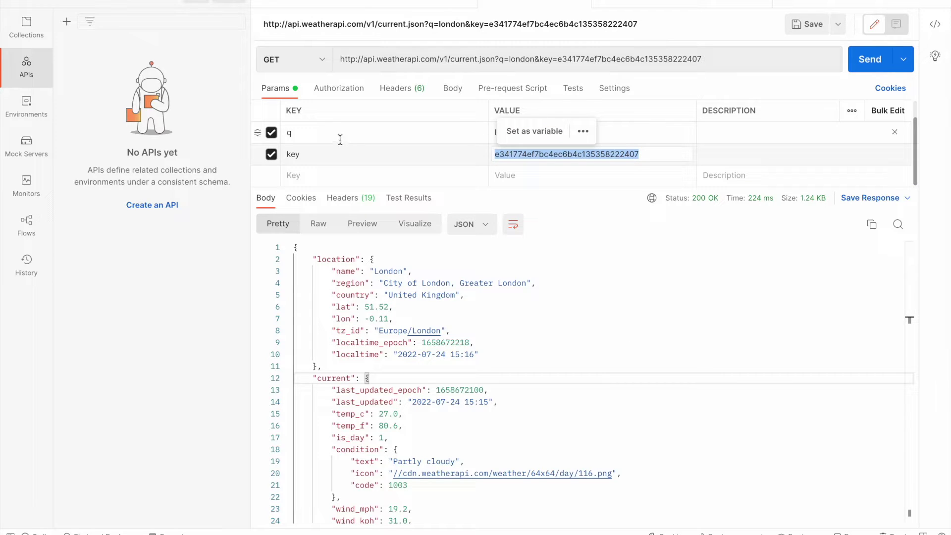
pyautogui.doubleClick(642, 51)
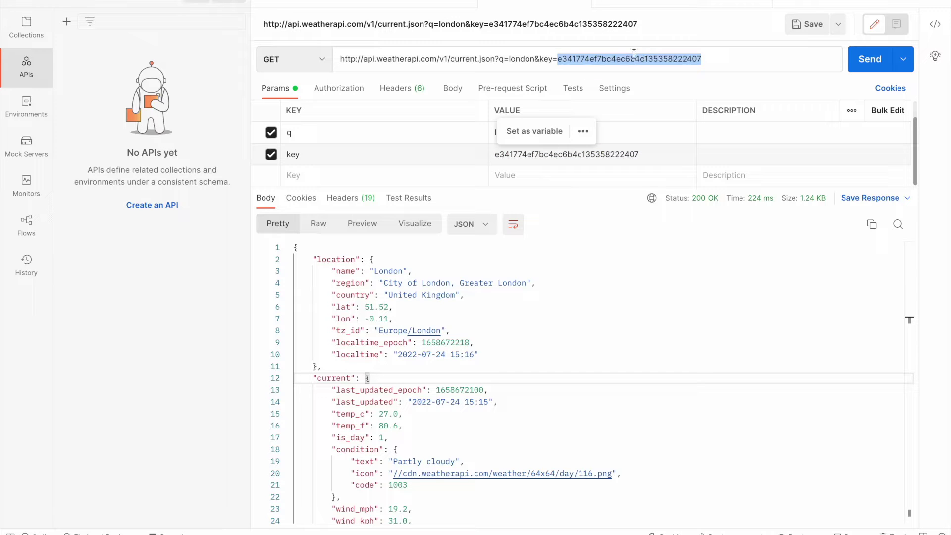
pyautogui.click(634, 53)
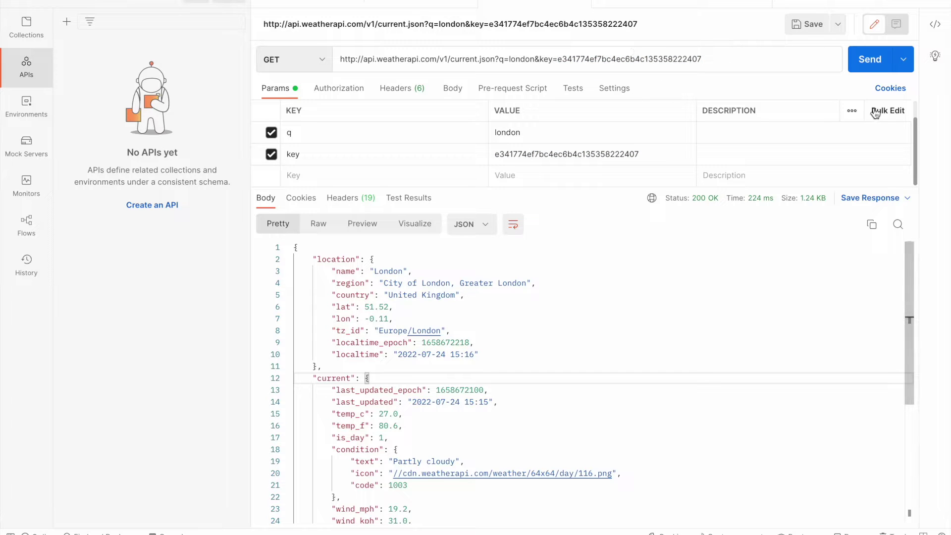
# Send the GET request for London's current weather and inspect the location and current objects in the JSON response.
pyautogui.click(869, 69)
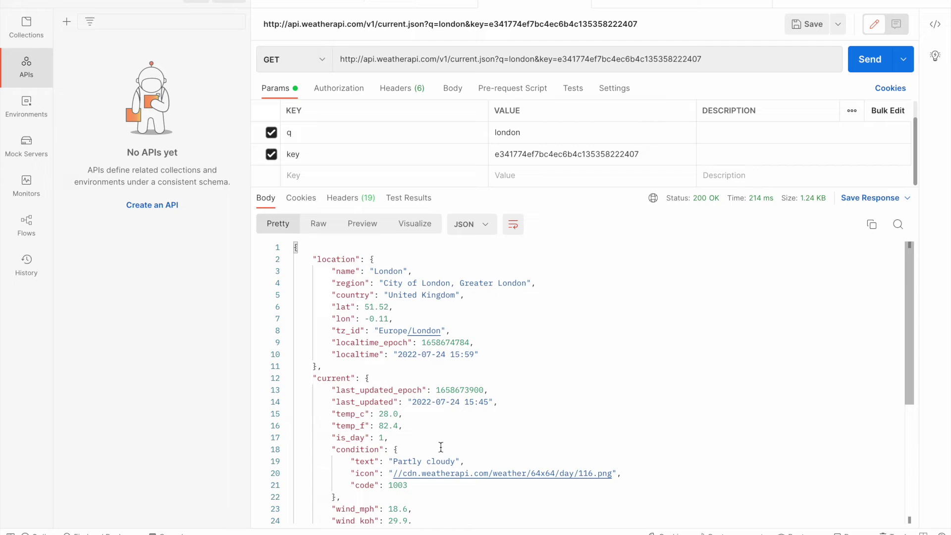
pyautogui.doubleClick(334, 259)
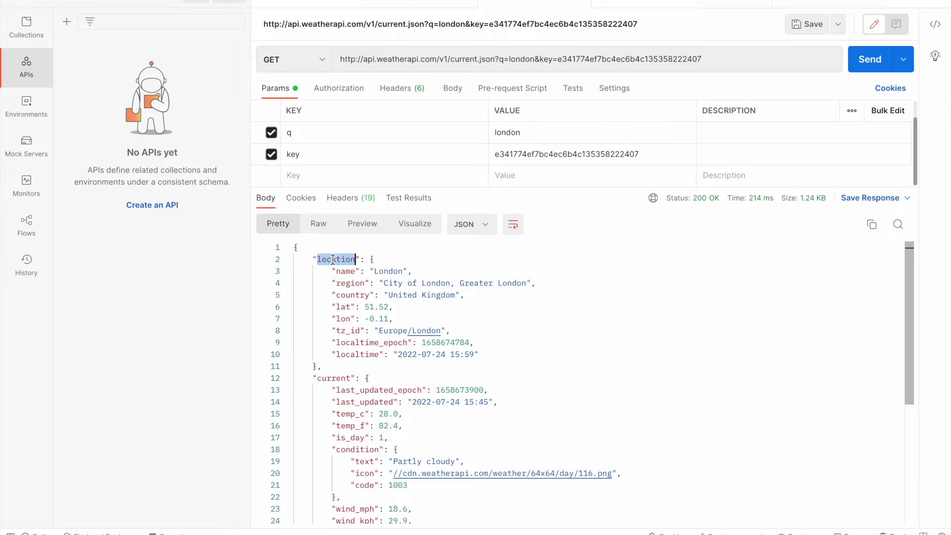
pyautogui.doubleClick(330, 380)
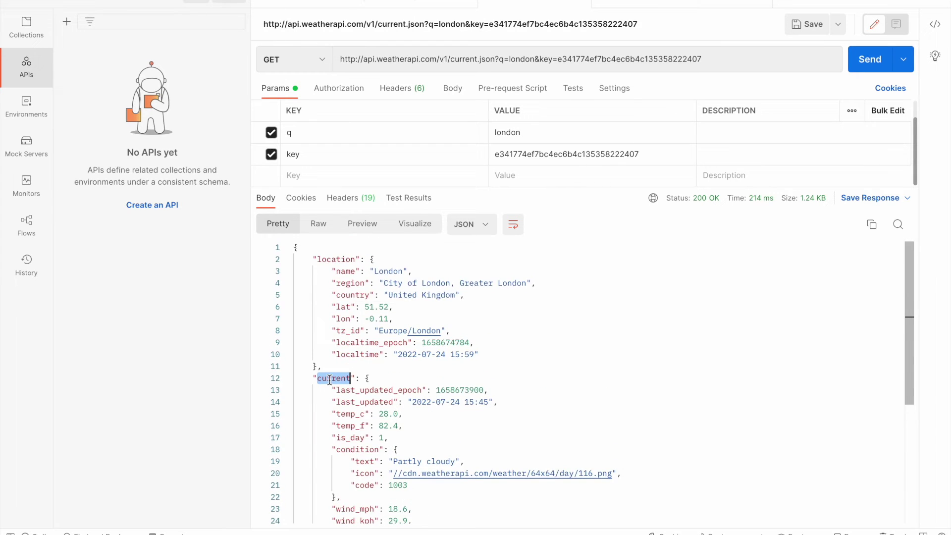
# Review the location object and the remaining current weather fields in London's JSON response body.
pyautogui.click(326, 258)
pyautogui.doubleClick(325, 258)
pyautogui.scroll(-6, 363, 422)
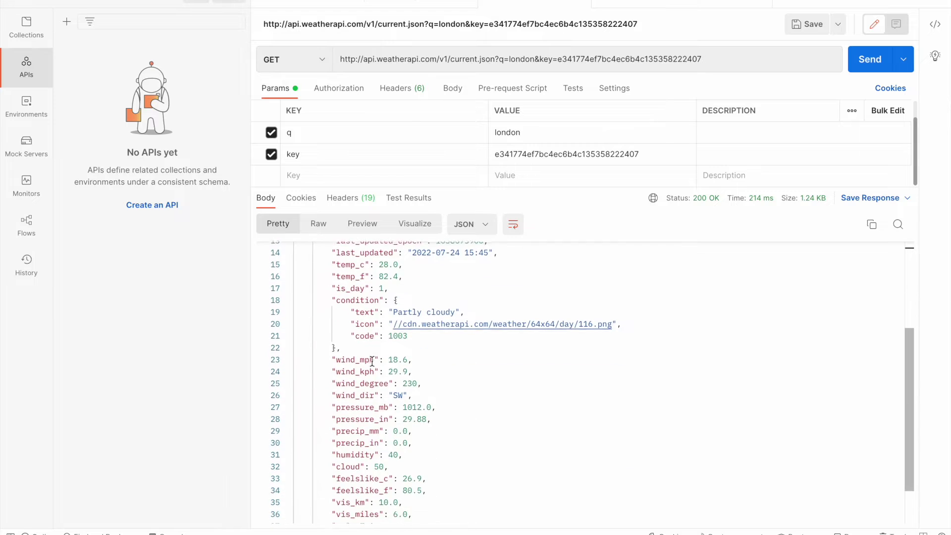
pyautogui.scroll(6, 363, 422)
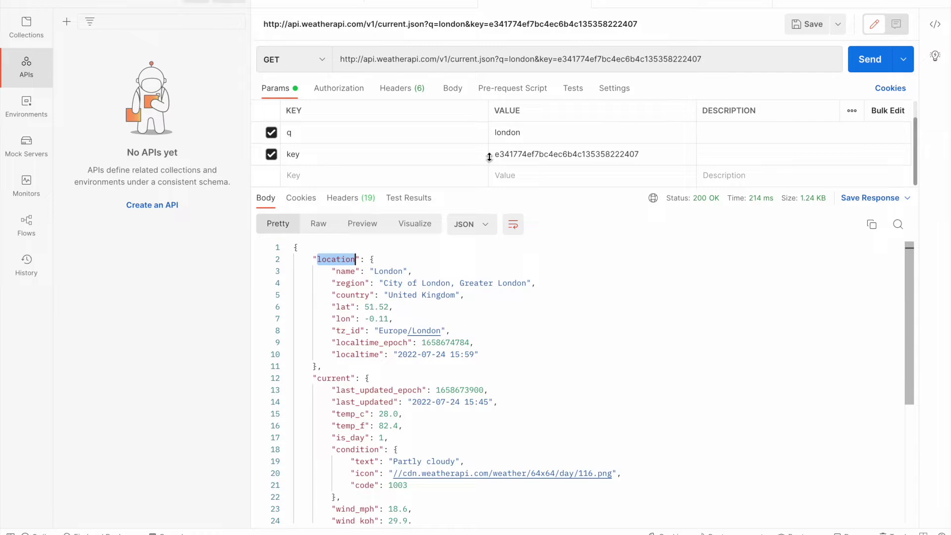
# Replace the city in the request URL with the invalid value sdfksjgfdskgfs, send the request and inspect the response body.
pyautogui.click(519, 59)
pyautogui.doubleClick(519, 59)
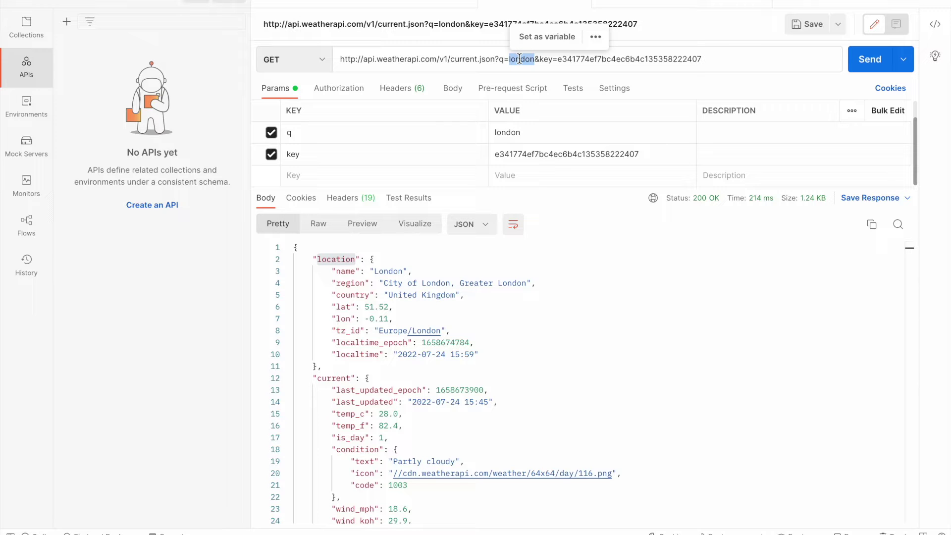
pyautogui.write('sdfksjgfdskgfs')
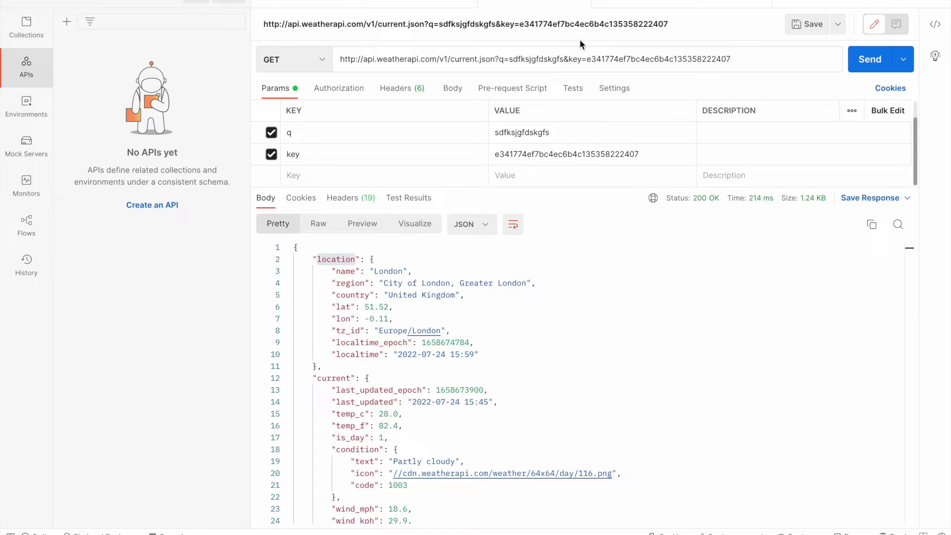
pyautogui.click(870, 68)
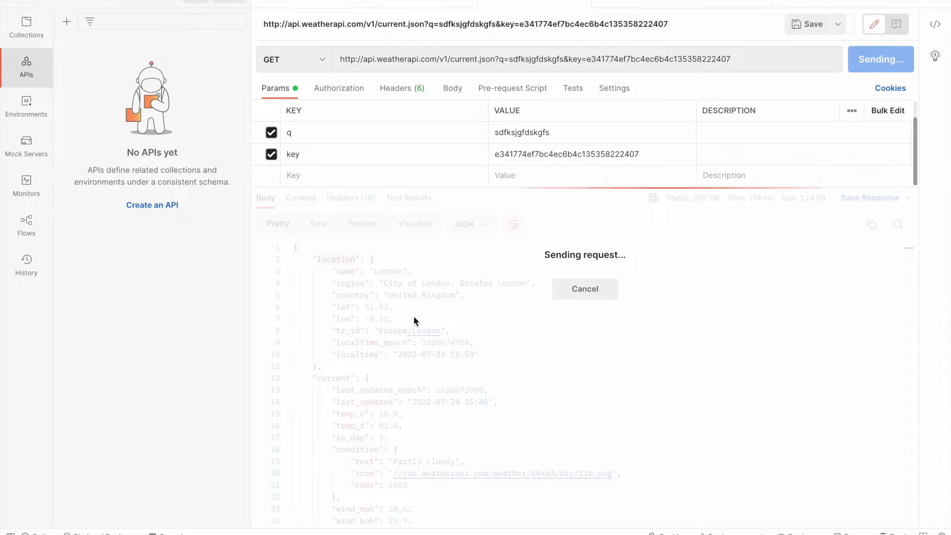
pyautogui.doubleClick(405, 283)
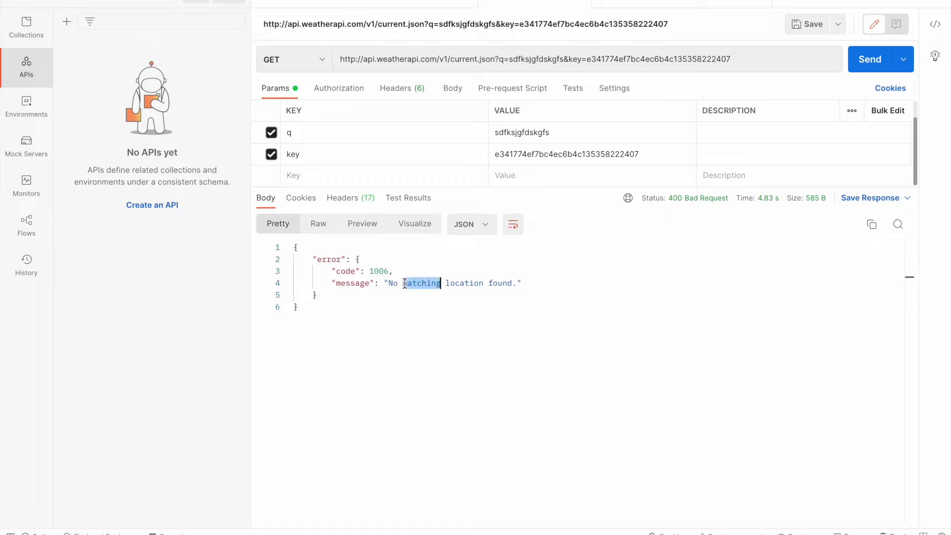
pyautogui.click(557, 291)
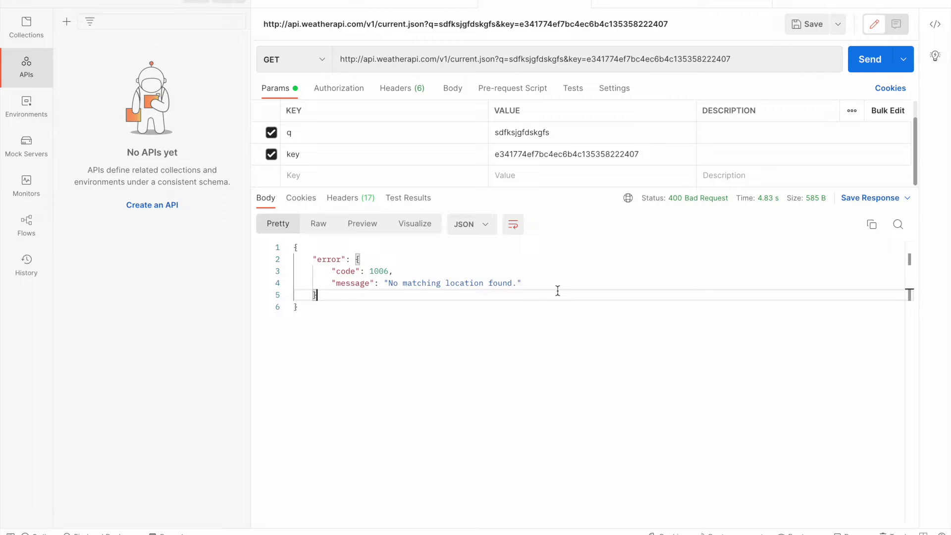
pyautogui.tripleClick(558, 292)
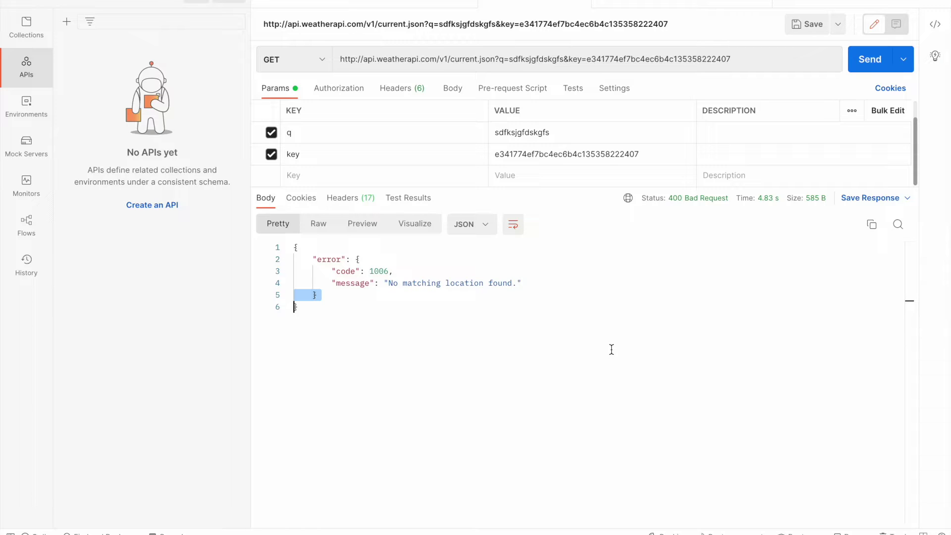
# Switch to the Conference case in Chrome, return to Apply For Conference, review its applicant and conference address fields, and continue.
pyautogui.press('F4')
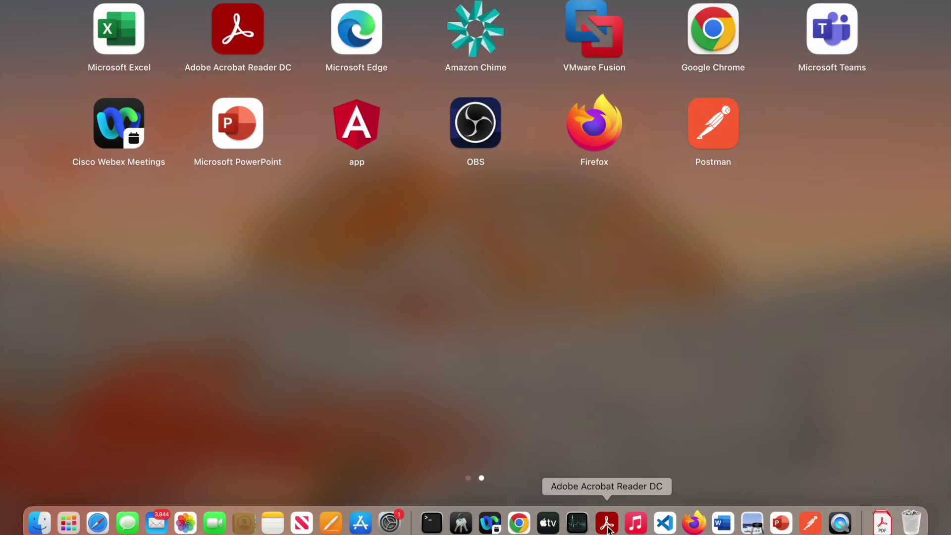
pyautogui.click(518, 520)
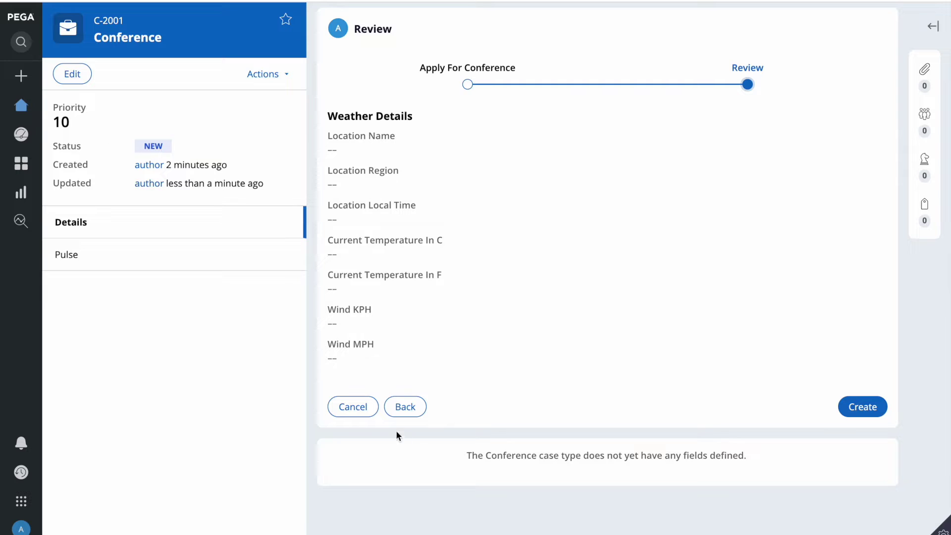
pyautogui.click(405, 408)
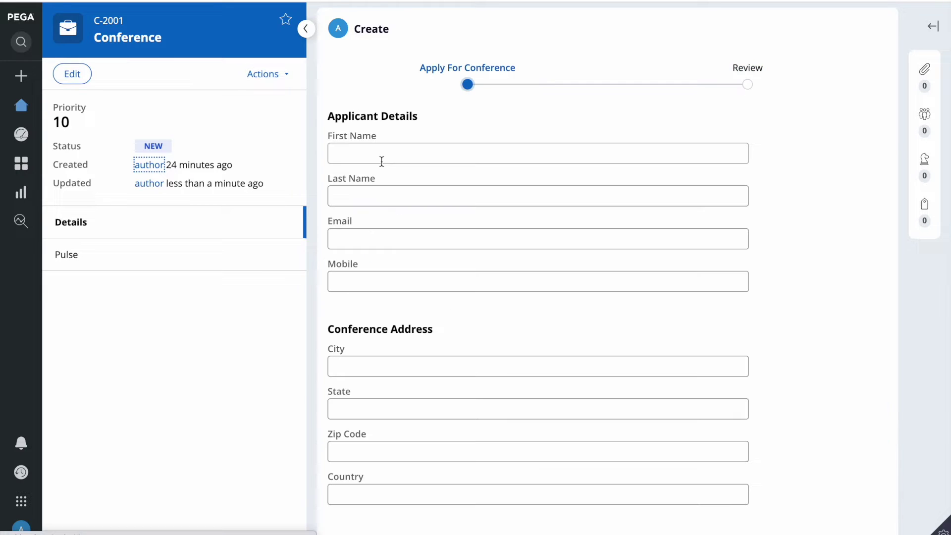
pyautogui.click(373, 153)
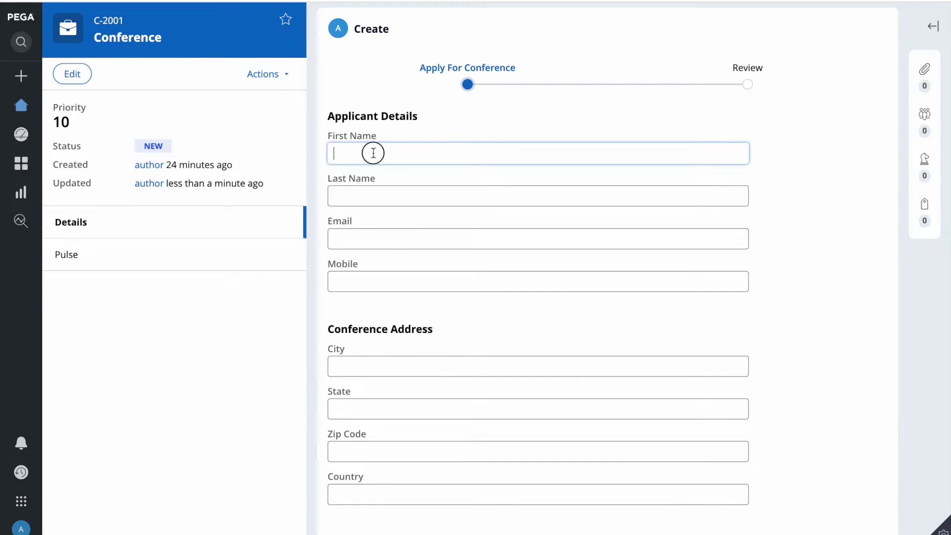
pyautogui.scroll(-2, 386, 146)
pyautogui.click(373, 289)
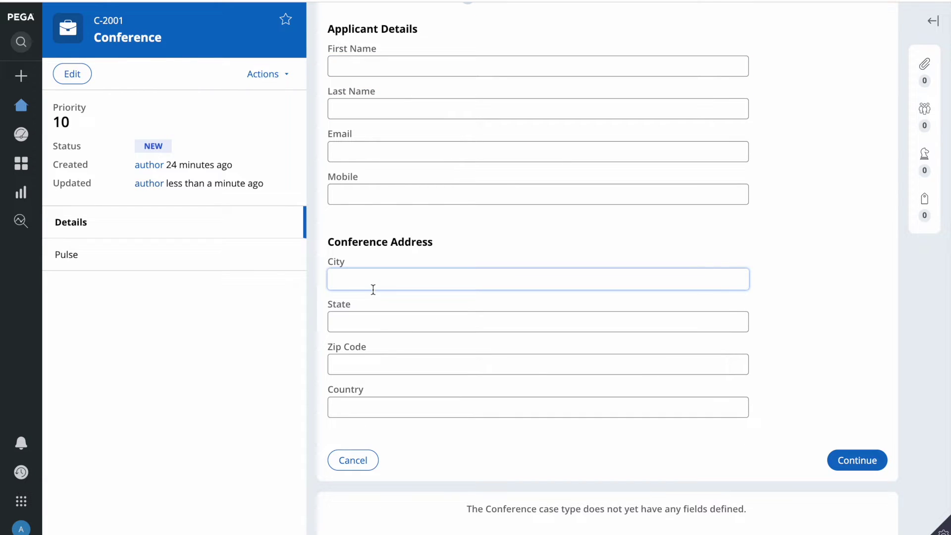
pyautogui.click(364, 69)
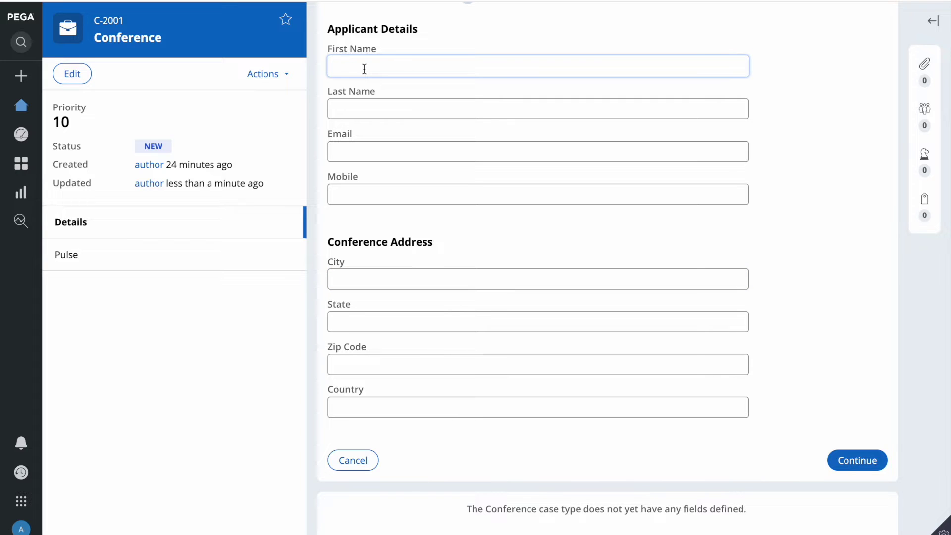
pyautogui.click(876, 454)
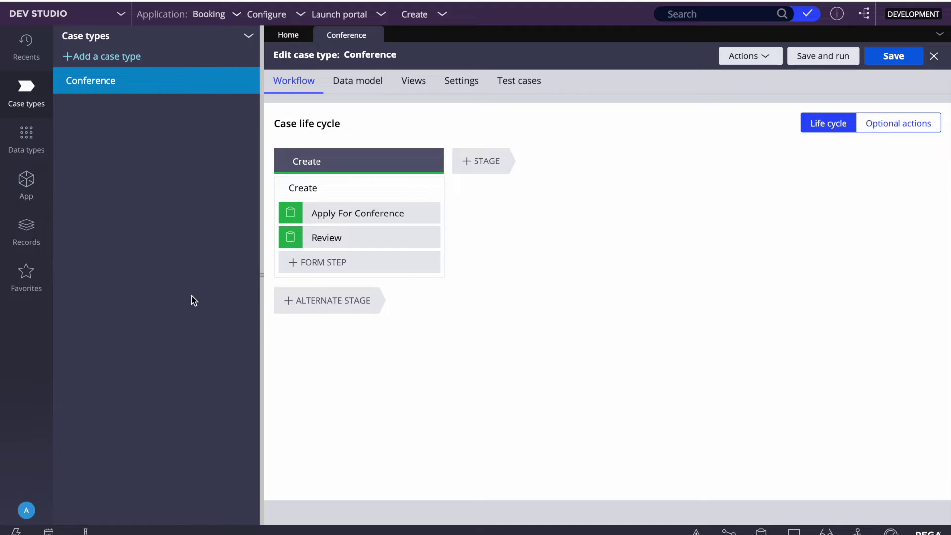
# Start a new REST integration in Dev Studio and name the system Weather System.
pyautogui.click(271, 16)
pyautogui.moveTo(249, 150)
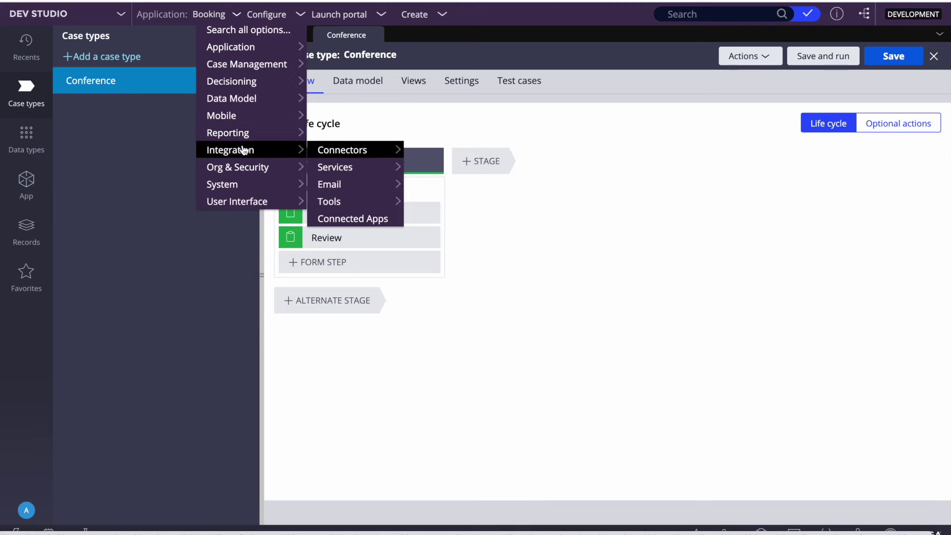
pyautogui.moveTo(364, 156)
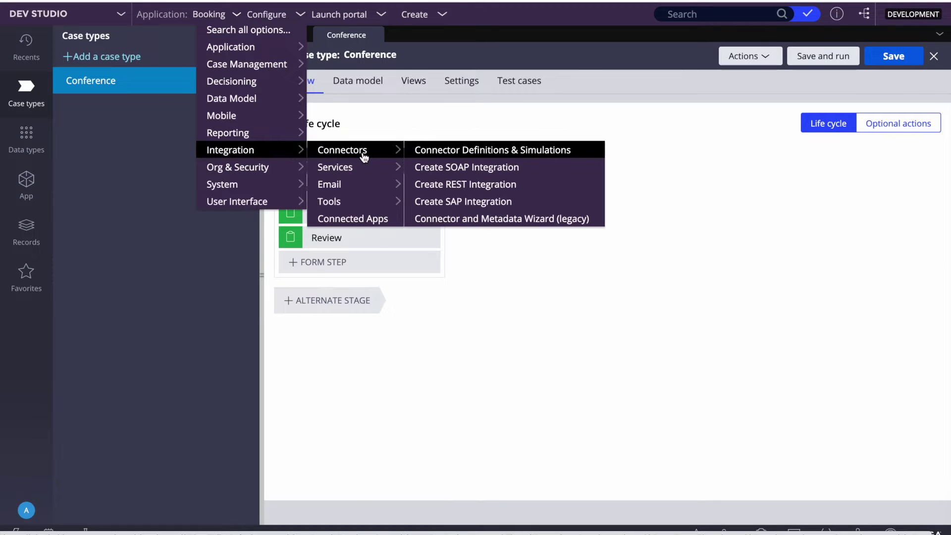
pyautogui.click(464, 188)
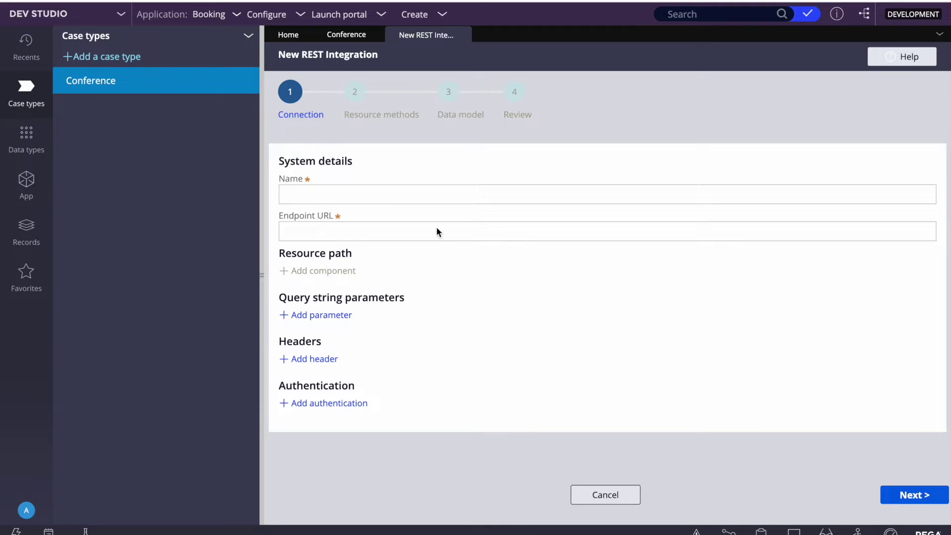
pyautogui.click(291, 192)
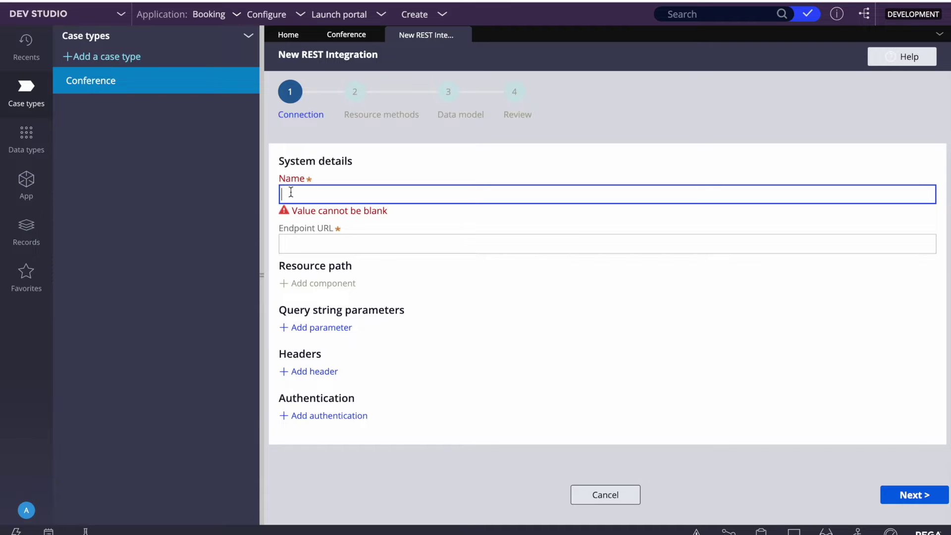
pyautogui.write('Weather System')
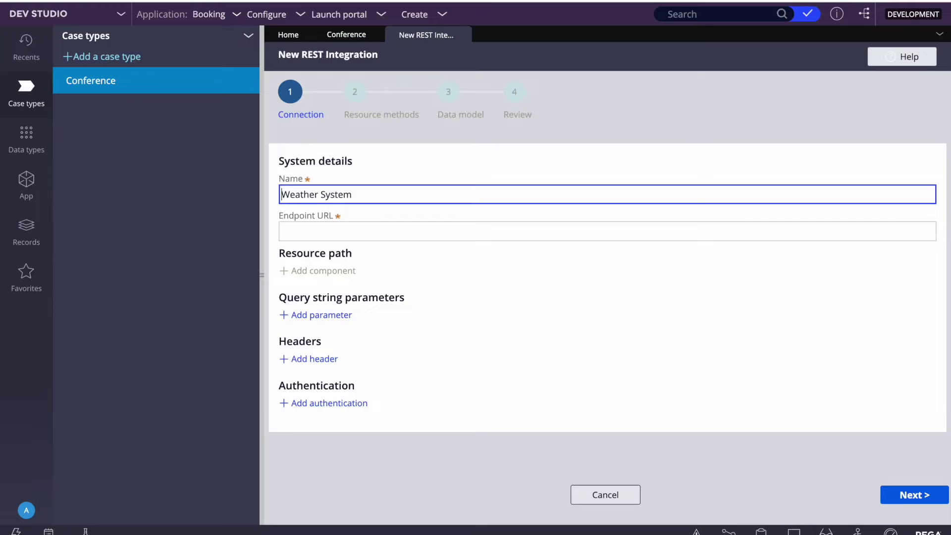
pyautogui.click(313, 231)
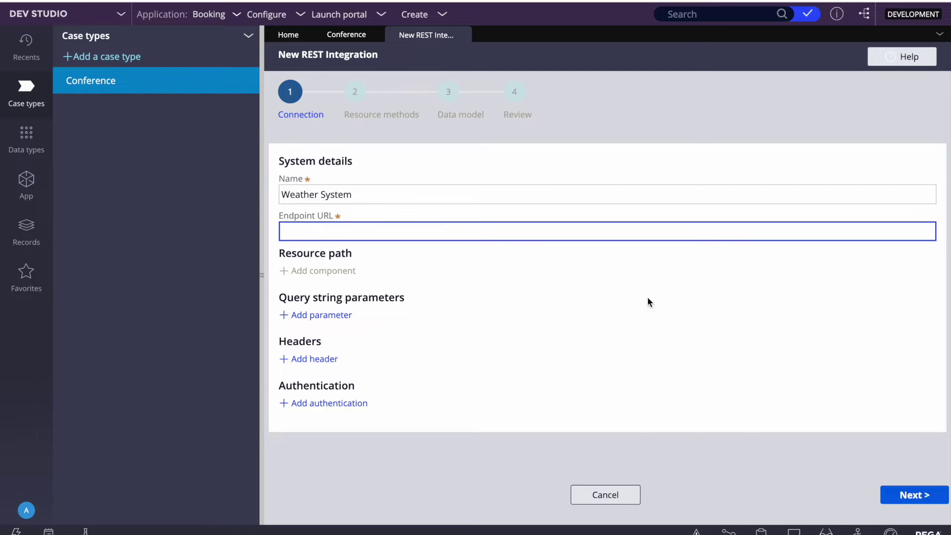
pyautogui.press('F4')
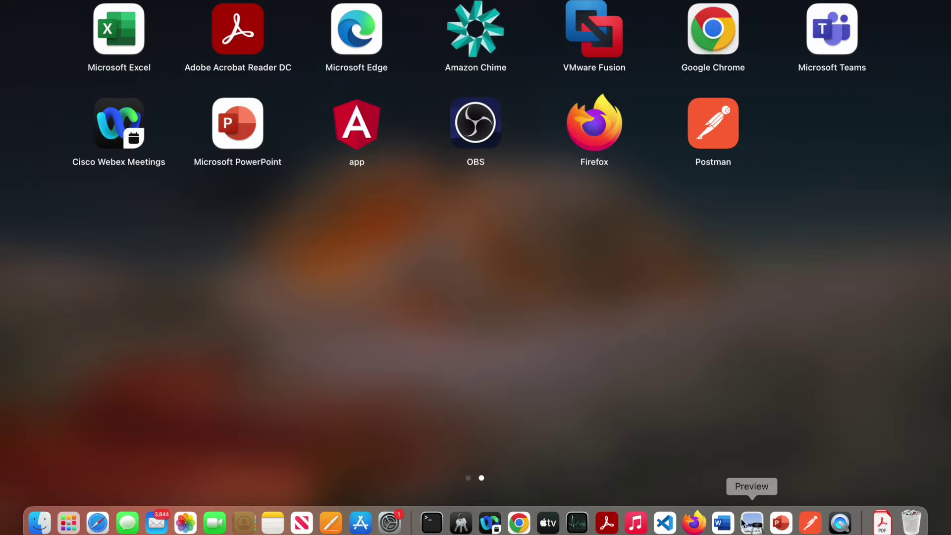
pyautogui.click(810, 520)
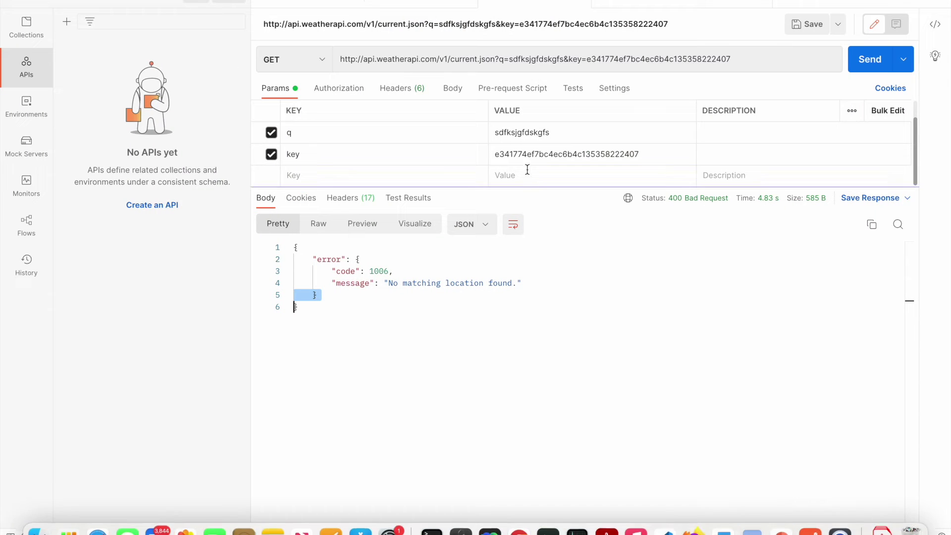
pyautogui.click(495, 59)
pyautogui.moveTo(495, 60); pyautogui.dragTo(305, 52)
pyautogui.press('super+c')
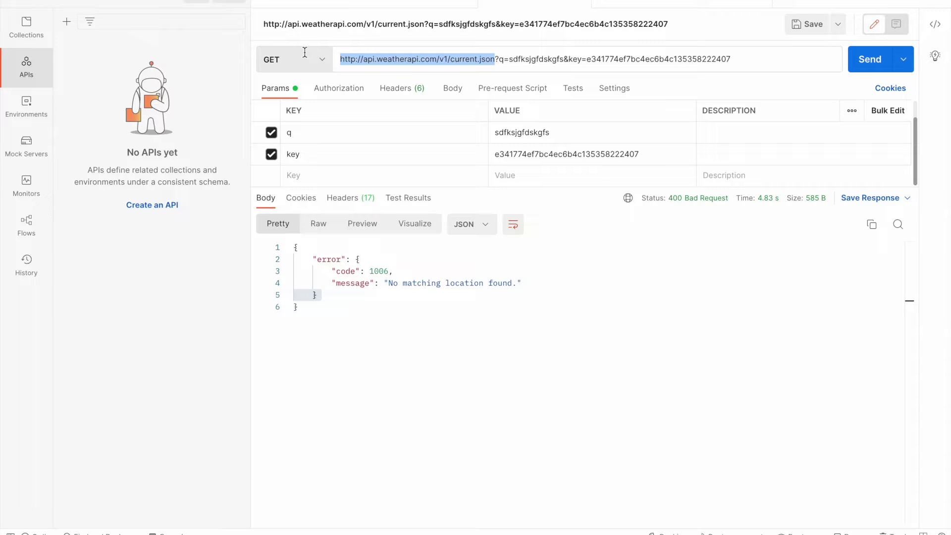
pyautogui.press('F4')
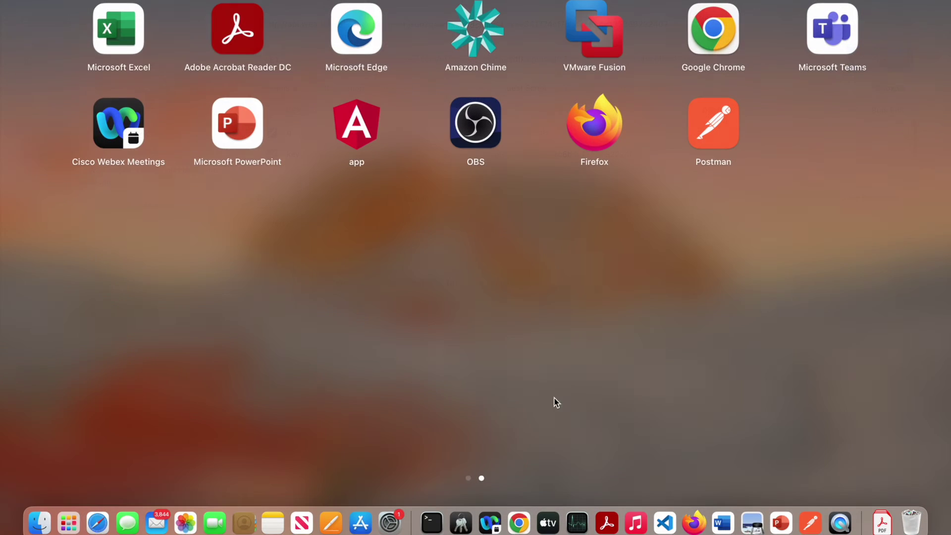
pyautogui.click(518, 523)
pyautogui.click(323, 231)
pyautogui.press('super+v')
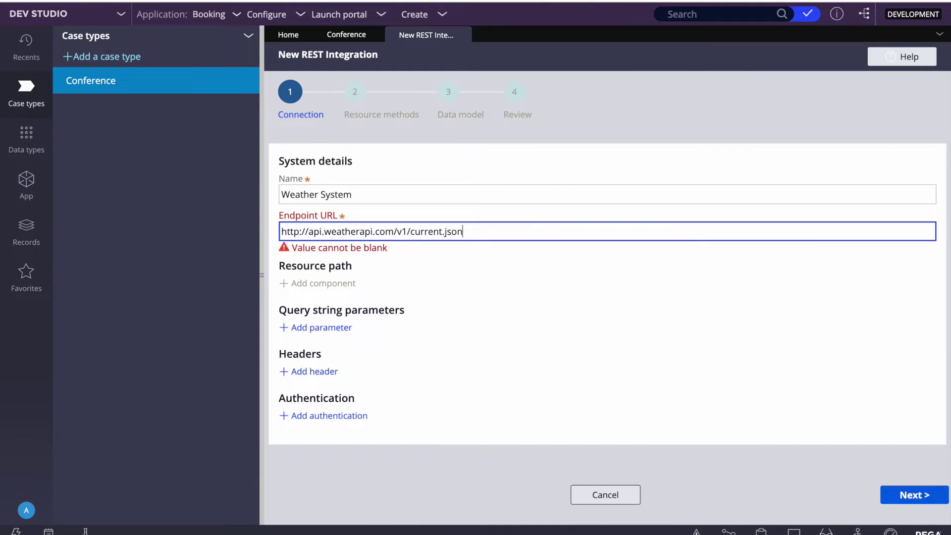
# Examine the base URL and the API method paths, such as forecast.json, in the WeatherAPI documentation's Request section.
pyautogui.hotkey('ctrl', 'Tab')
pyautogui.scroll(3, 463, 202)
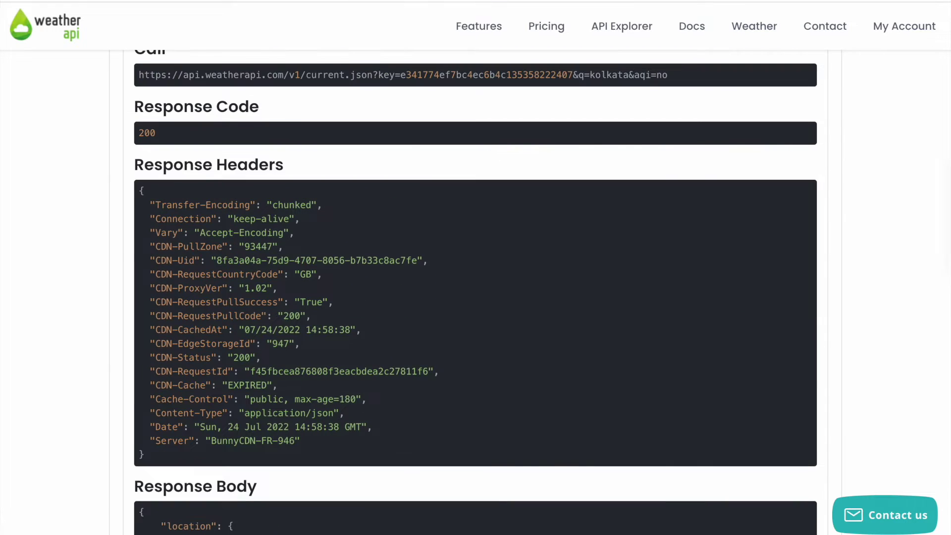
pyautogui.hotkey('ctrl', 'Tab')
pyautogui.scroll(-12, 437, 399)
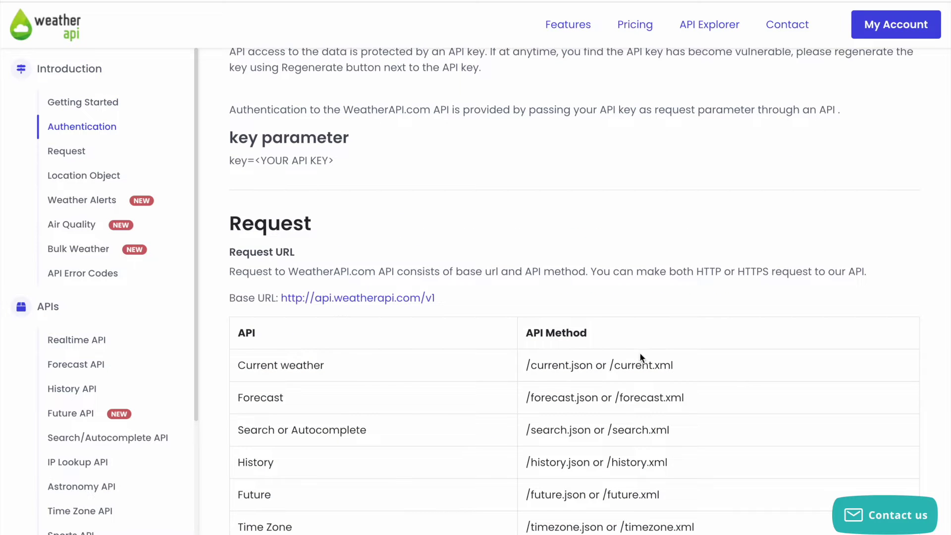
pyautogui.doubleClick(552, 399)
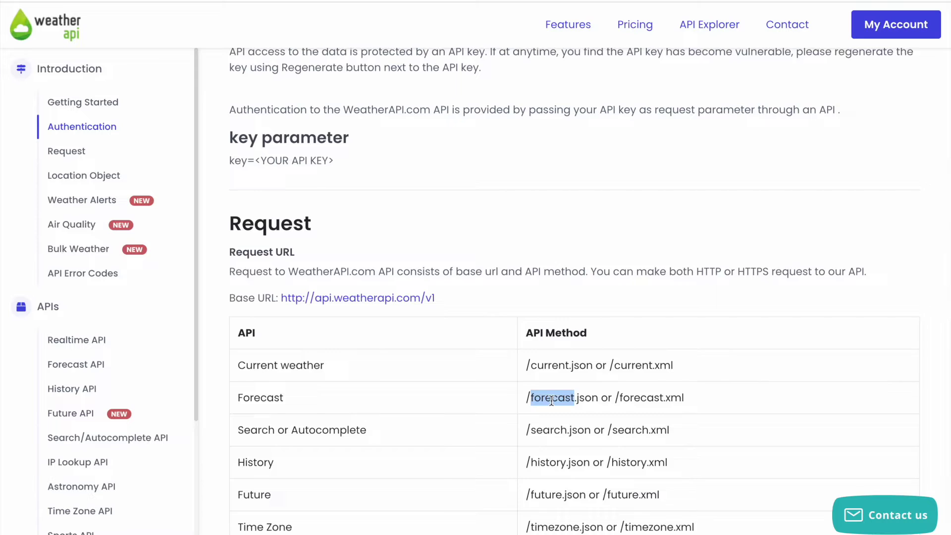
pyautogui.scroll(-3, 552, 399)
pyautogui.doubleClick(550, 264)
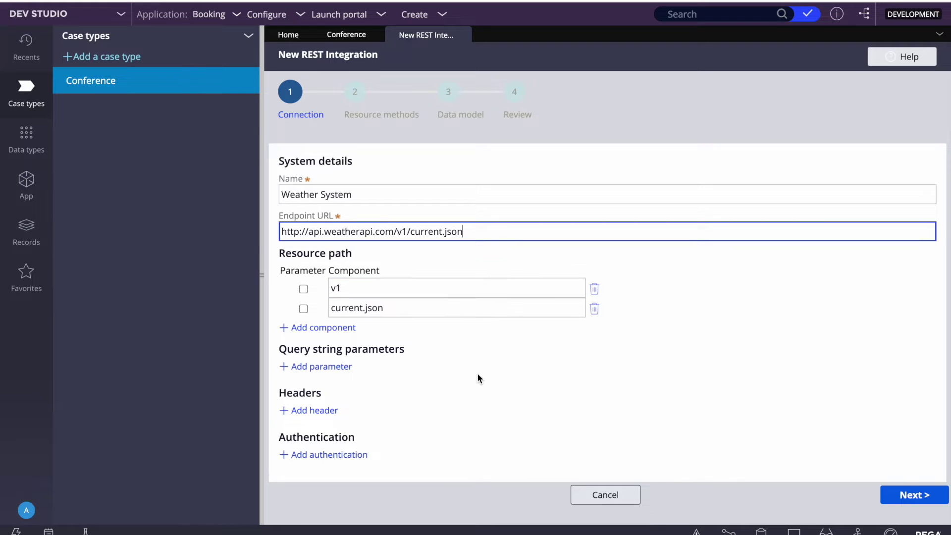
# Mark the v1 and current.json resource path components as parameters and check the v1 placeholder in the Endpoint URL.
pyautogui.scroll(-1, 477, 372)
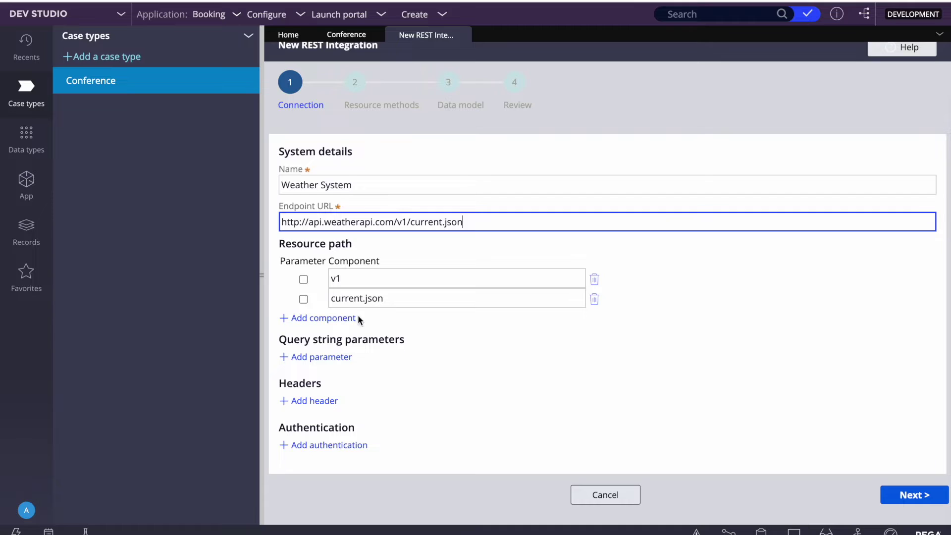
pyautogui.click(304, 280)
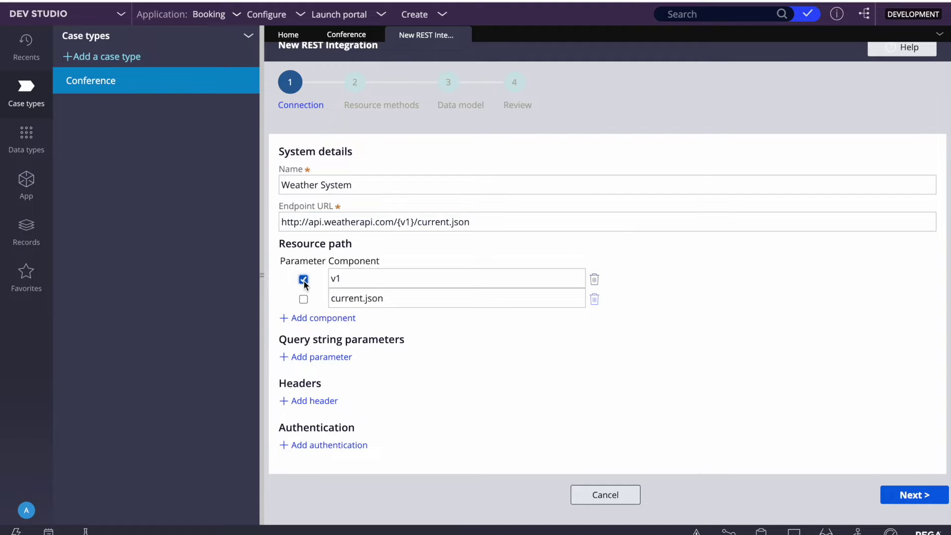
pyautogui.click(303, 299)
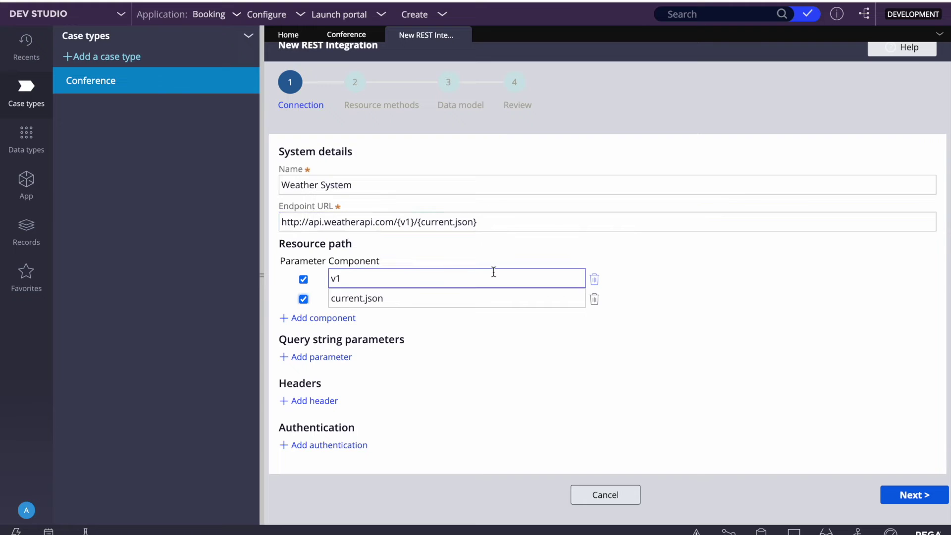
pyautogui.click(349, 275)
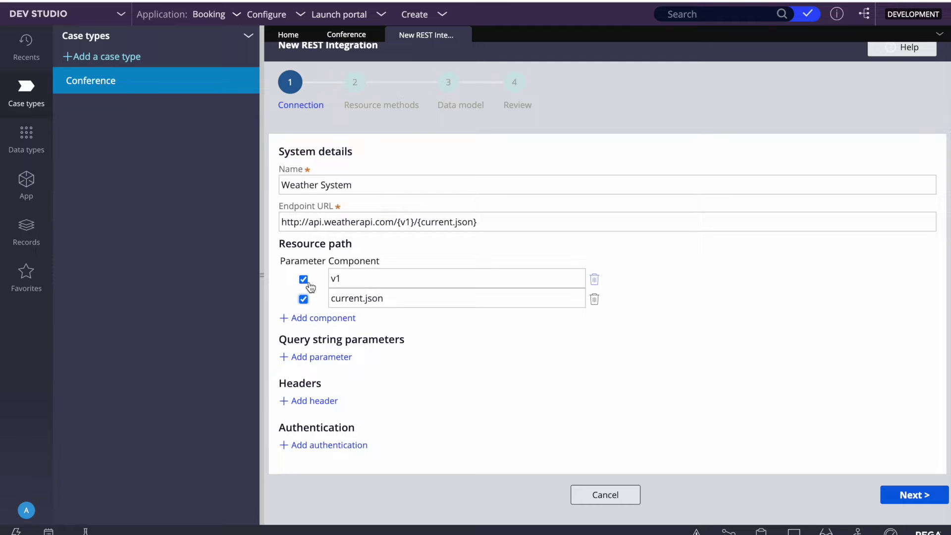
pyautogui.click(409, 221)
pyautogui.doubleClick(405, 221)
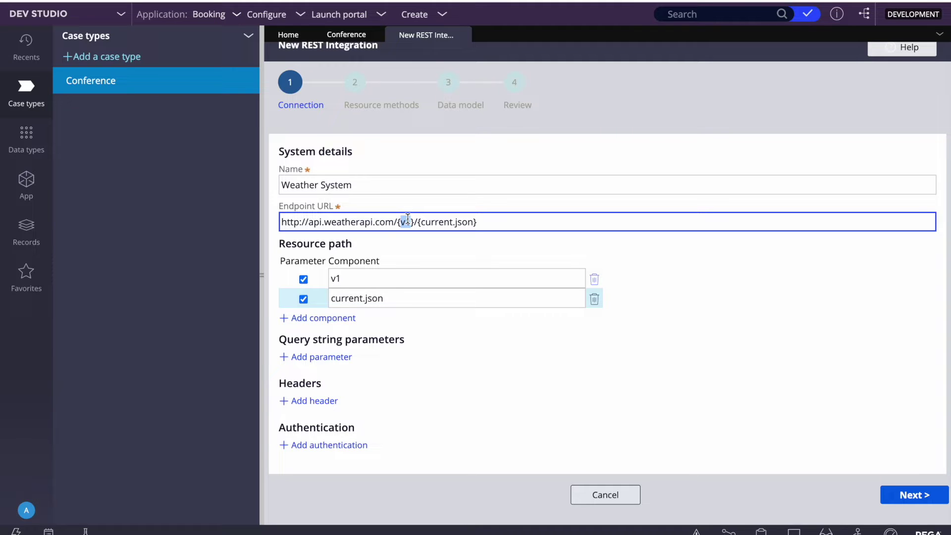
# Unmark the v1 and current.json resource path components as parameters and add an empty query string parameter.
pyautogui.click(305, 280)
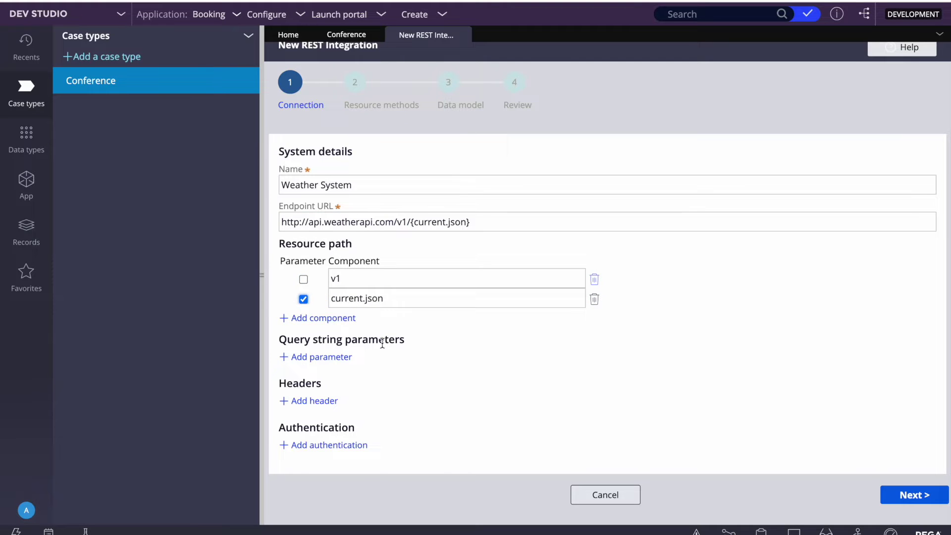
pyautogui.click(303, 299)
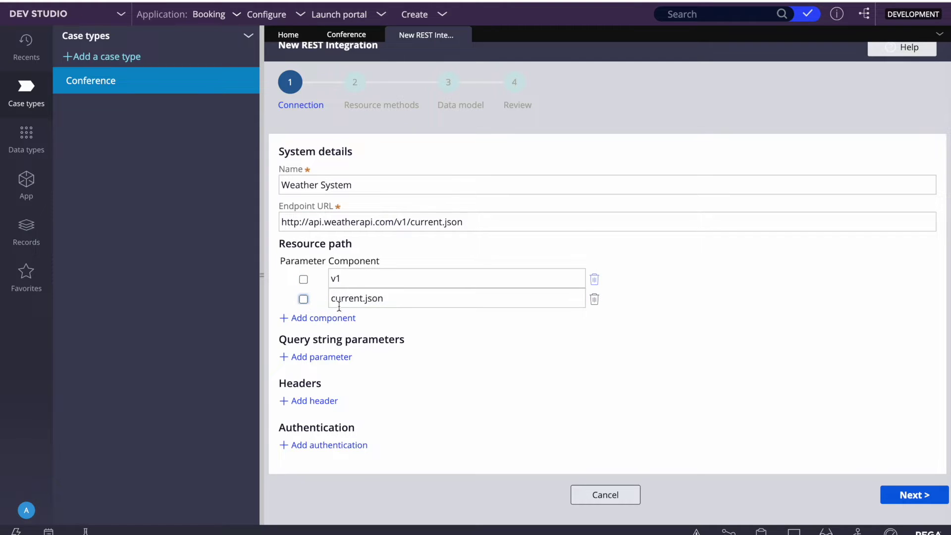
pyautogui.click(328, 359)
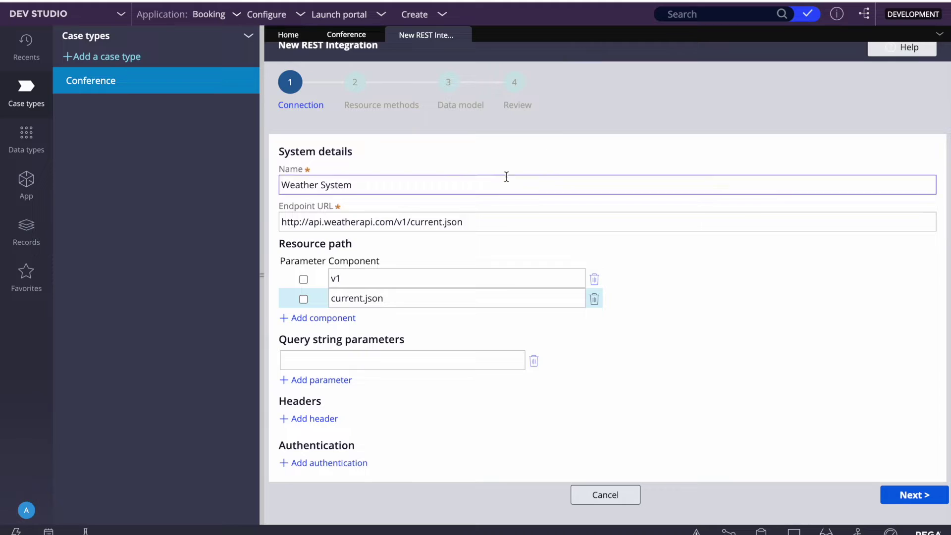
# Check the request's parameter names in Postman and name two query string parameters key and q in Chrome's REST integration.
pyautogui.press('F4')
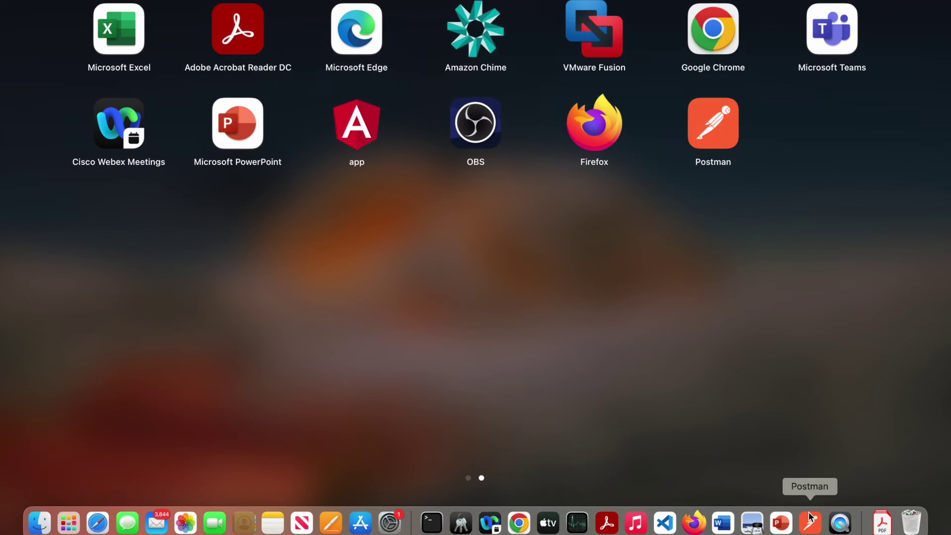
pyautogui.click(810, 520)
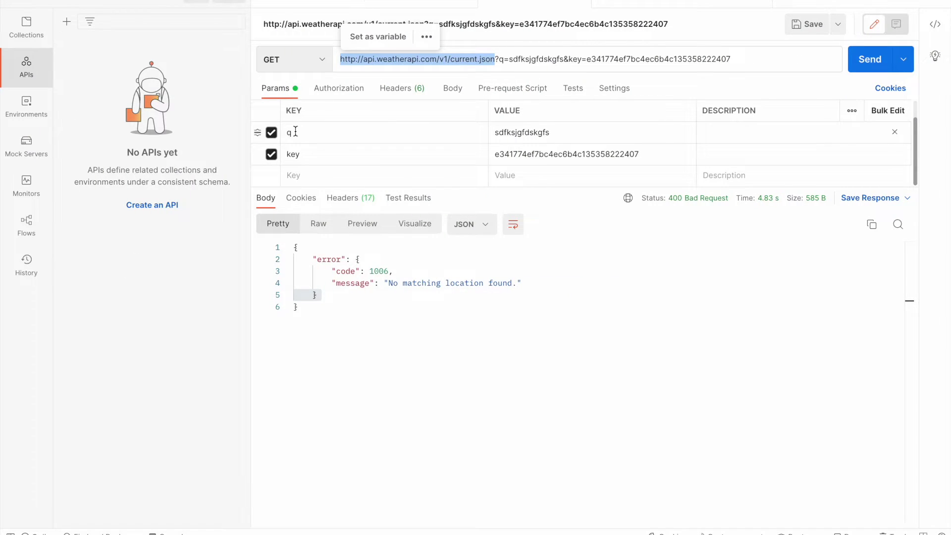
pyautogui.press('F4')
pyautogui.click(520, 522)
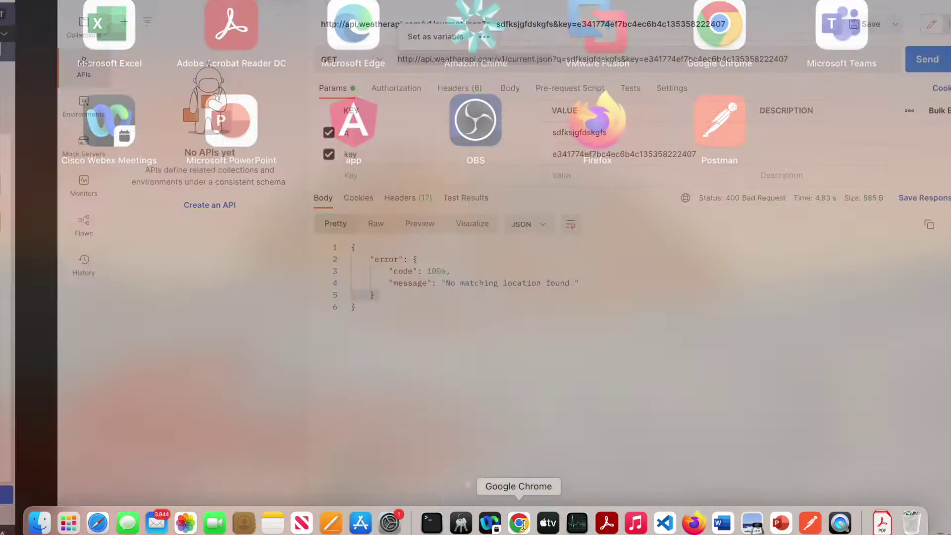
pyautogui.click(348, 362)
pyautogui.write('key')
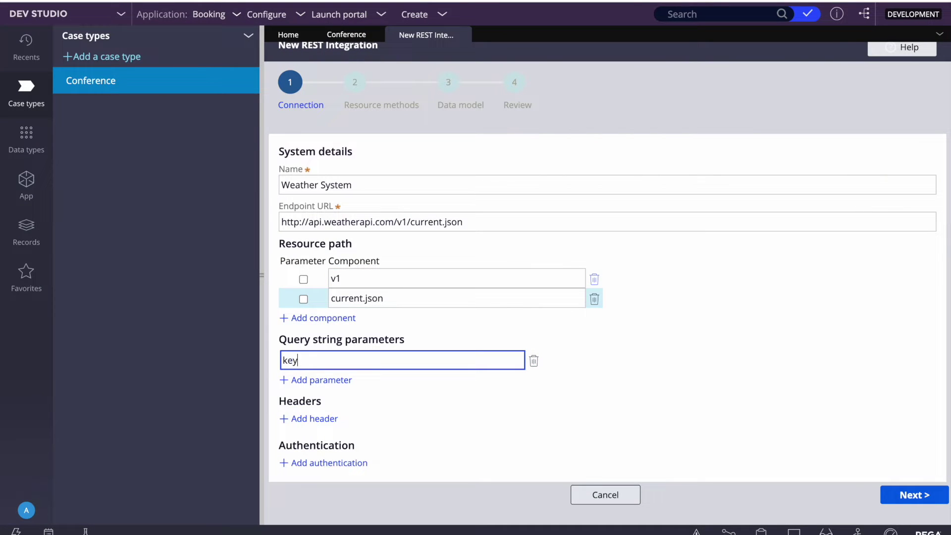
pyautogui.click(302, 380)
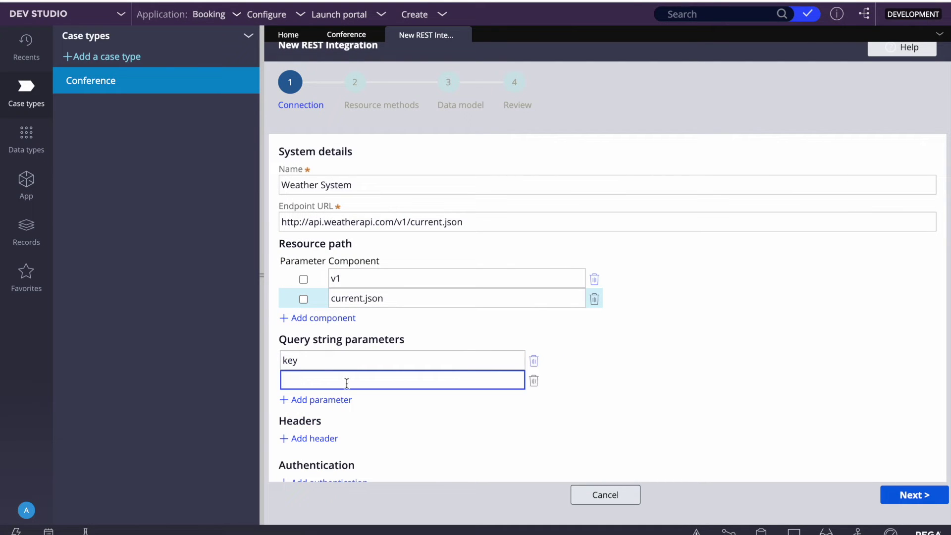
pyautogui.write('q')
# Add authentication to the integration, review the Define New settings, and remove the authentication.
pyautogui.scroll(-1, 575, 412)
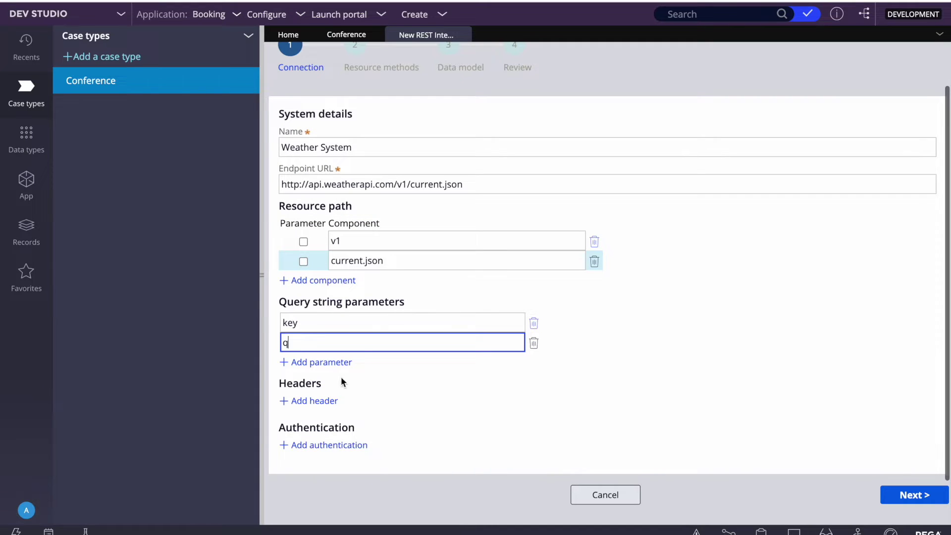
pyautogui.click(315, 446)
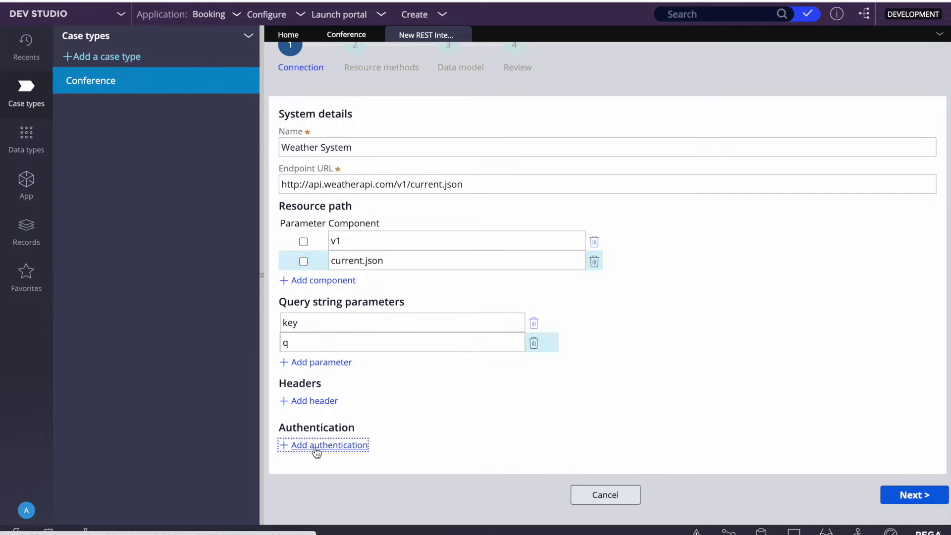
pyautogui.scroll(-2, 427, 471)
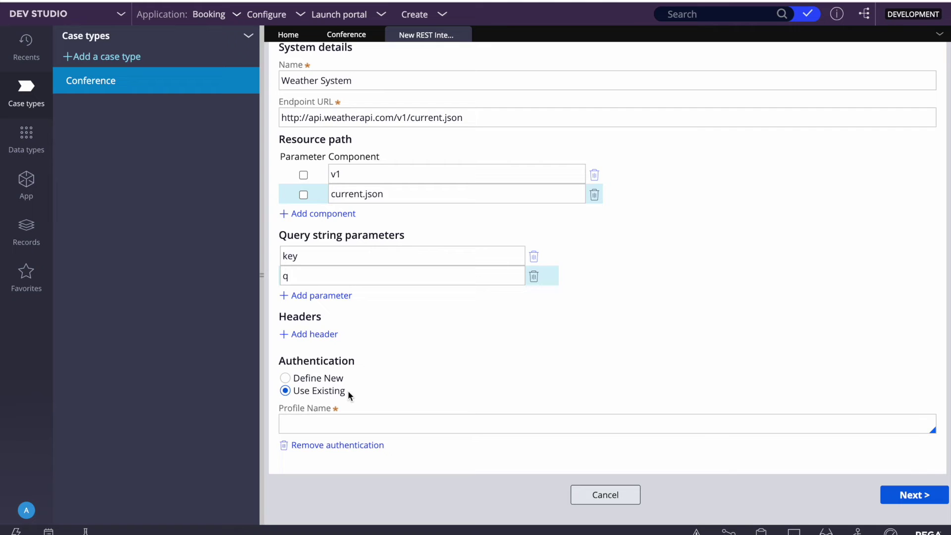
pyautogui.click(292, 379)
pyautogui.scroll(-4, 346, 417)
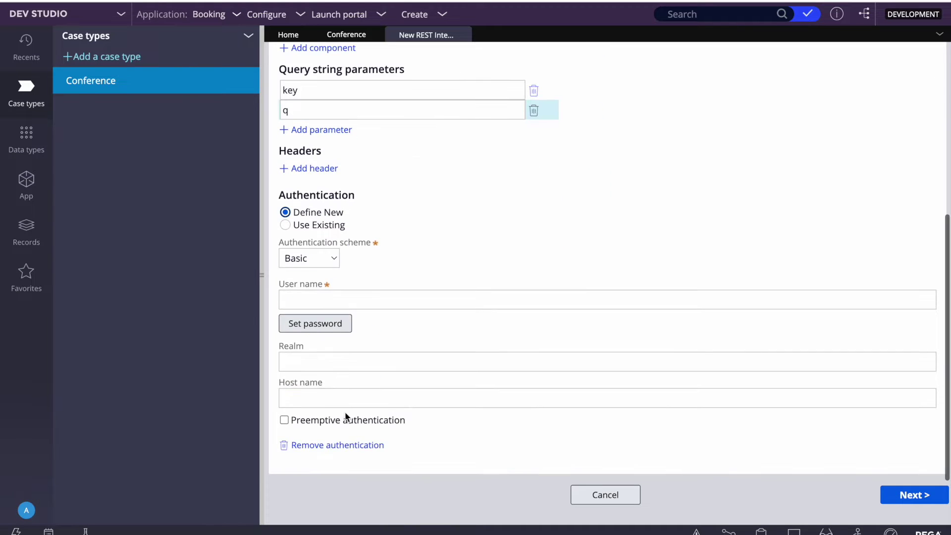
pyautogui.click(320, 445)
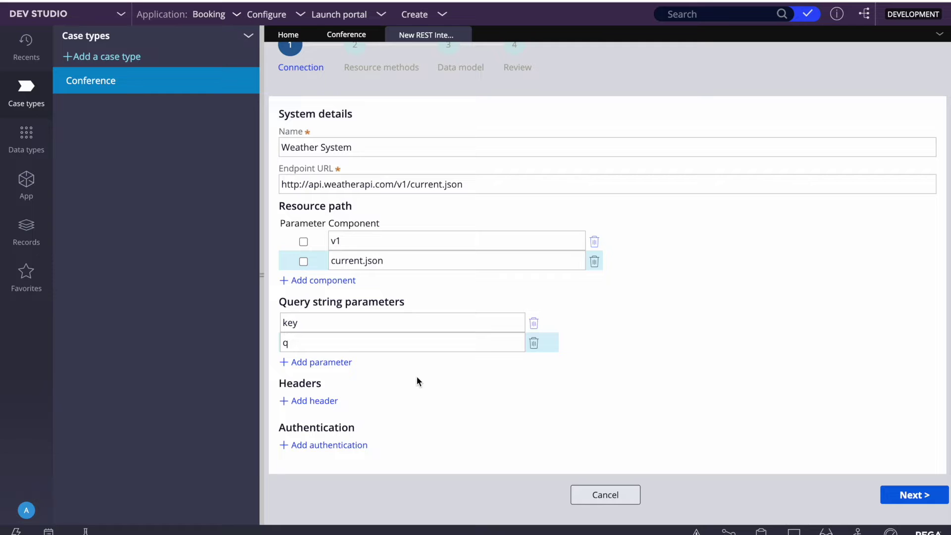
# Hide the case types explorer and continue to the integration's resource methods, ready to name the resource.
pyautogui.click(262, 262)
pyautogui.click(915, 495)
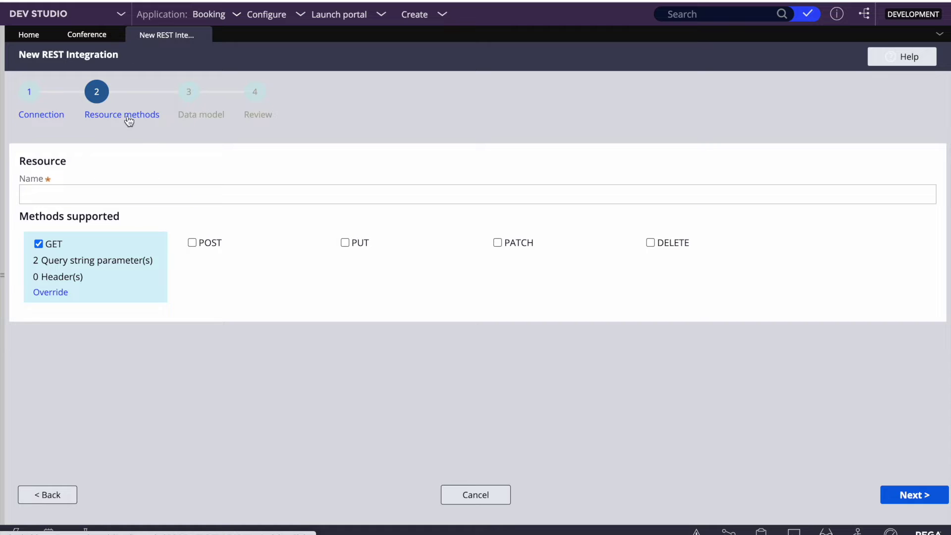
pyautogui.click(144, 193)
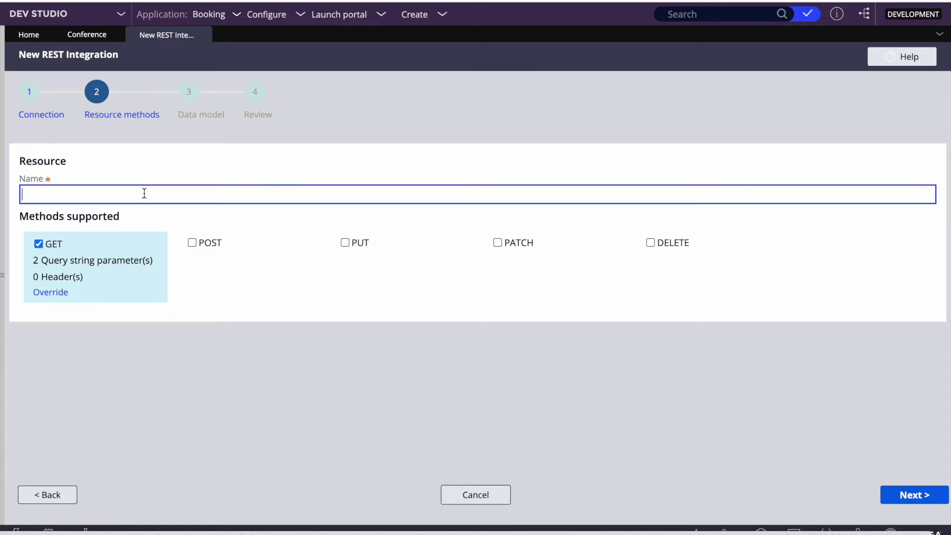
pyautogui.write('GET')
pyautogui.press('BackSpace')
pyautogui.press('BackSpace')
pyautogui.press('BackSpace')
pyautogui.write('GET')
pyautogui.press('BackSpace')
pyautogui.press('BackSpace')
pyautogui.press('BackSpace')
pyautogui.write('GE')
pyautogui.press('BackSpace')
pyautogui.press('BackSpace')
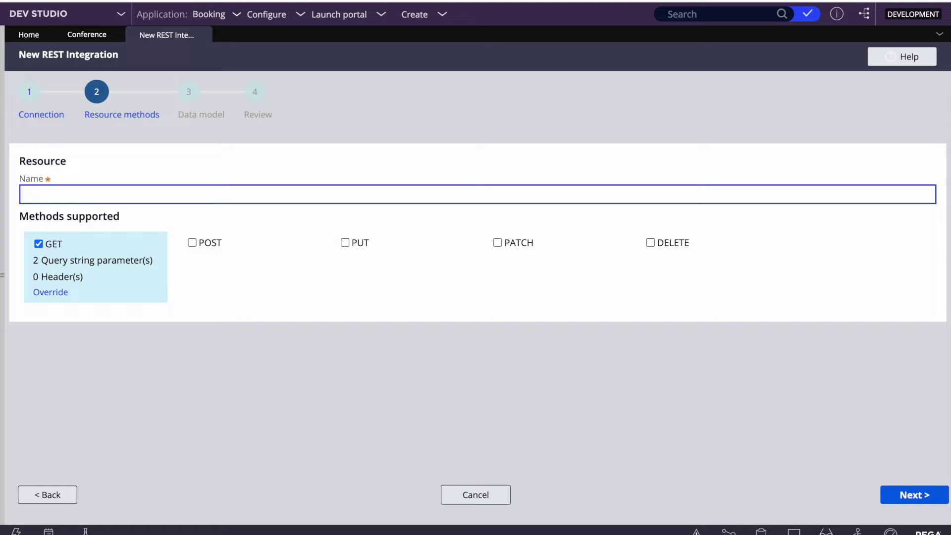
# Name the resource getWeather and continue to the data model stage of the integration.
pyautogui.write('getWeather')
pyautogui.click(320, 365)
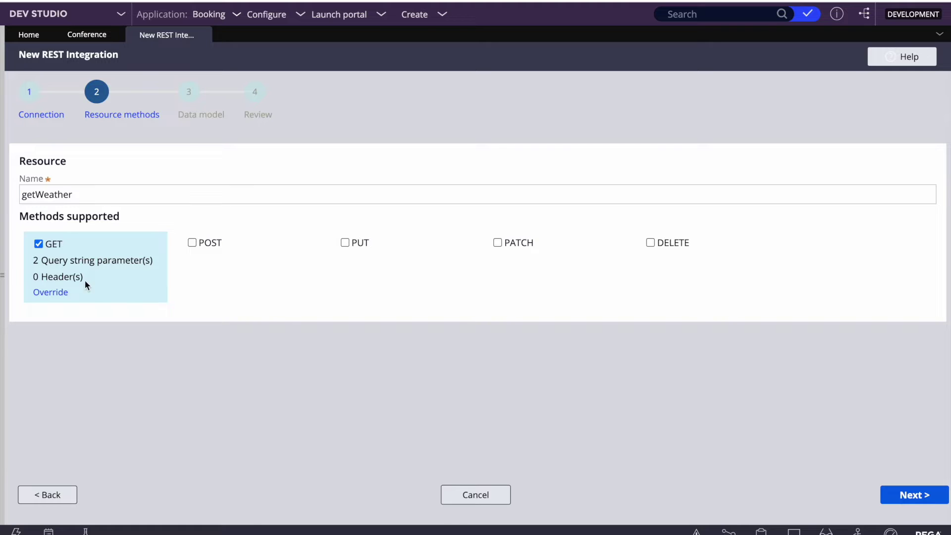
pyautogui.doubleClick(64, 195)
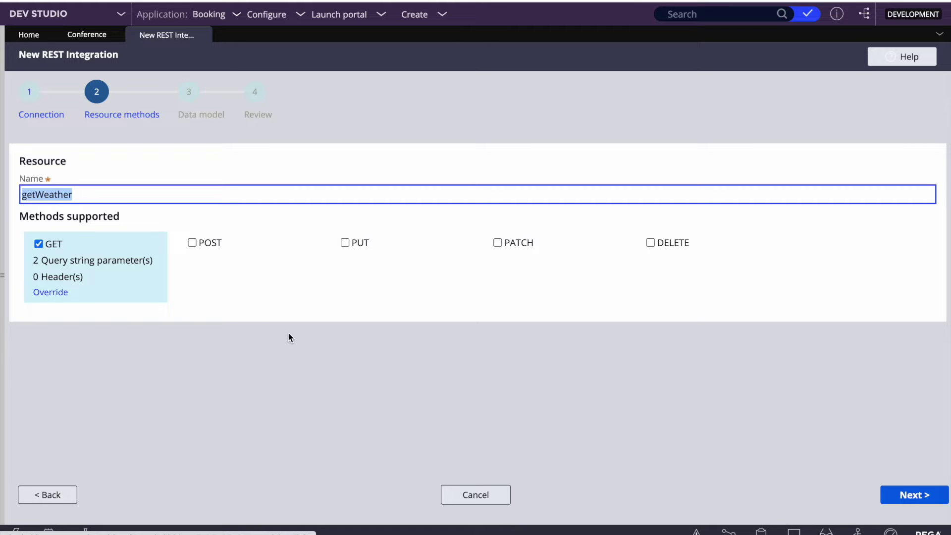
pyautogui.click(906, 494)
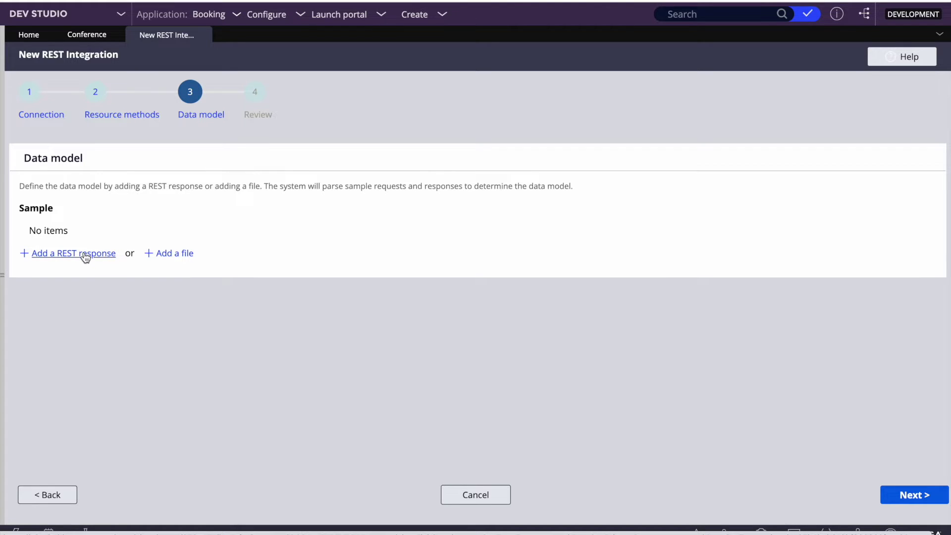
# Examine the method and sample type options for adding a sample file to the data model, and cancel.
pyautogui.click(162, 253)
pyautogui.click(299, 263)
pyautogui.click(411, 272)
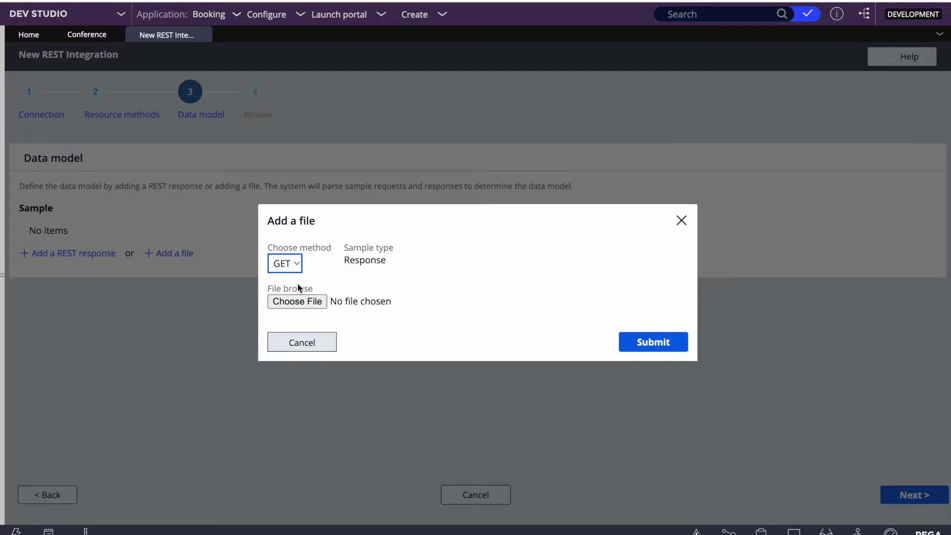
pyautogui.doubleClick(367, 261)
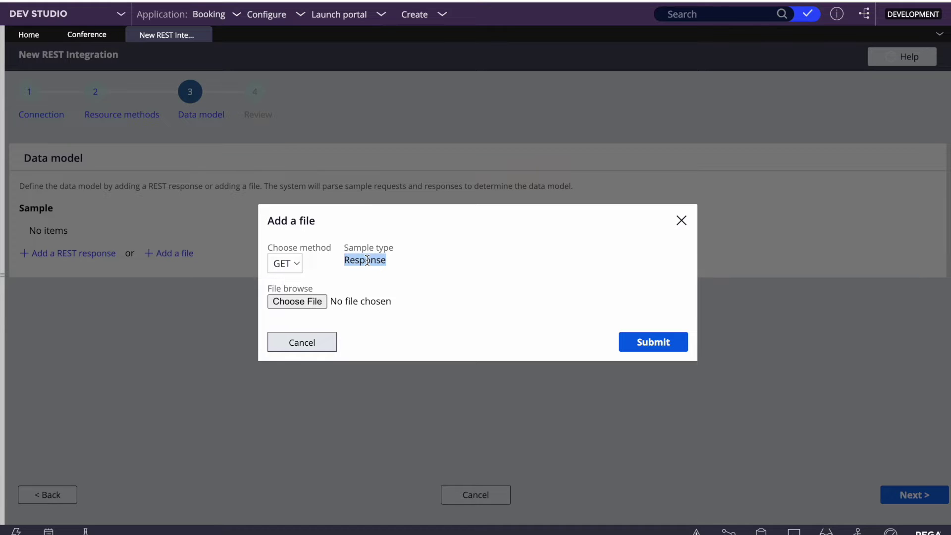
pyautogui.click(303, 340)
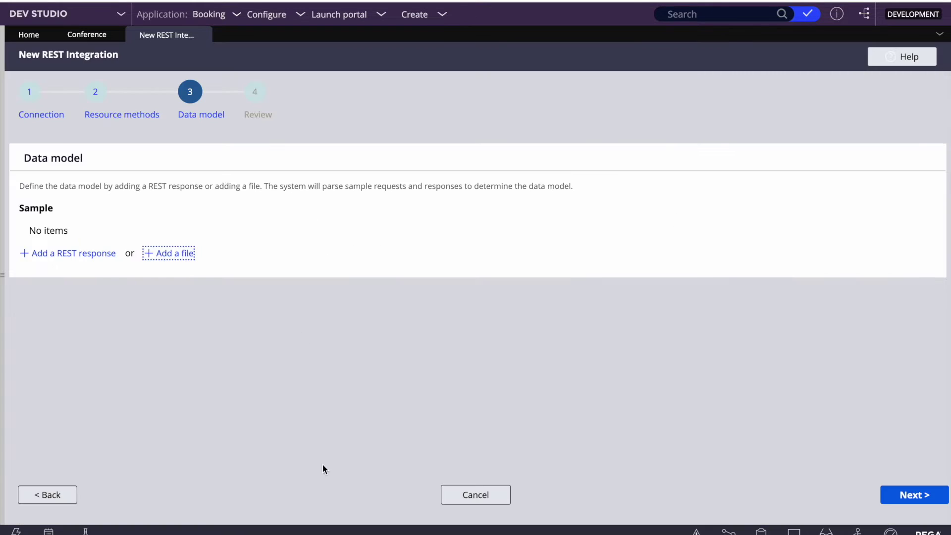
# Go back to the resource methods, add POST as a supported method, and return to the data model.
pyautogui.click(43, 496)
pyautogui.click(192, 243)
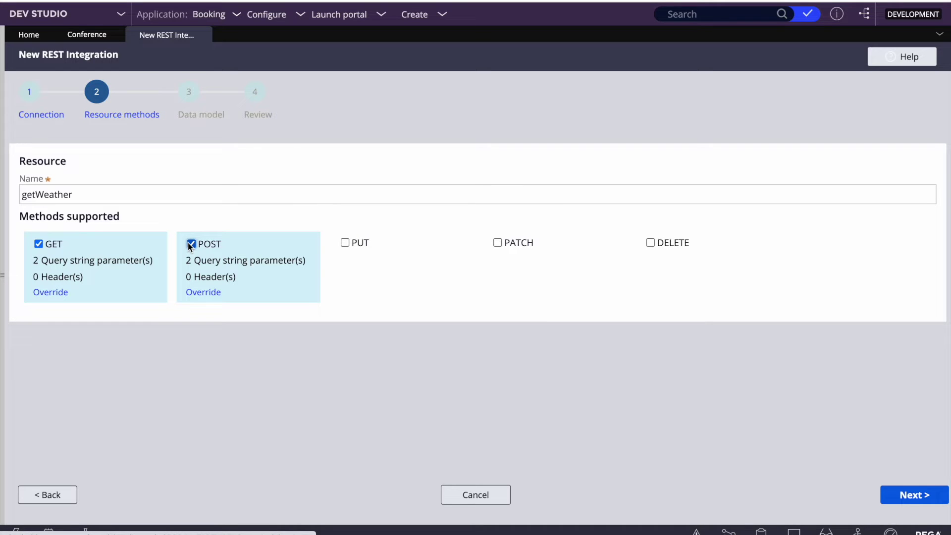
pyautogui.click(891, 498)
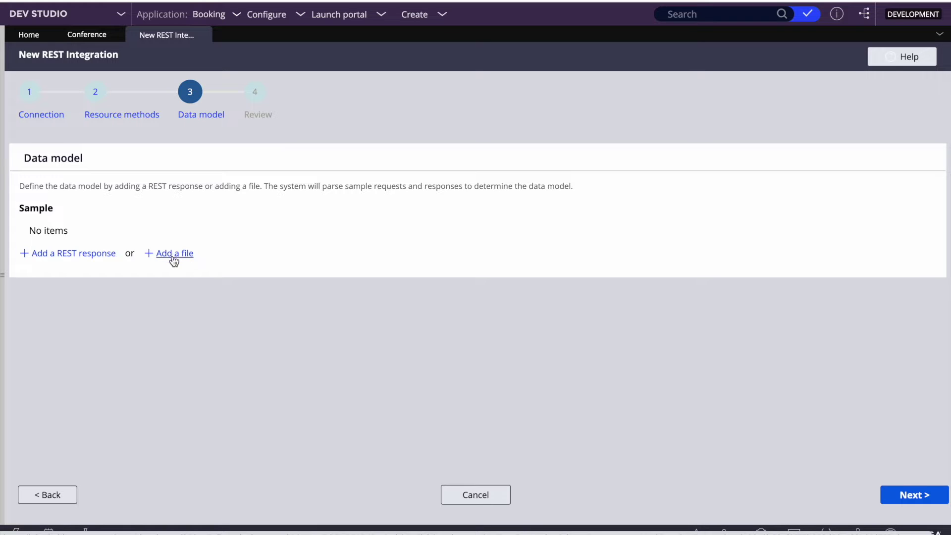
# Choose the POST method for a new sample file, examine its Request and Response sample types, and cancel.
pyautogui.click(172, 255)
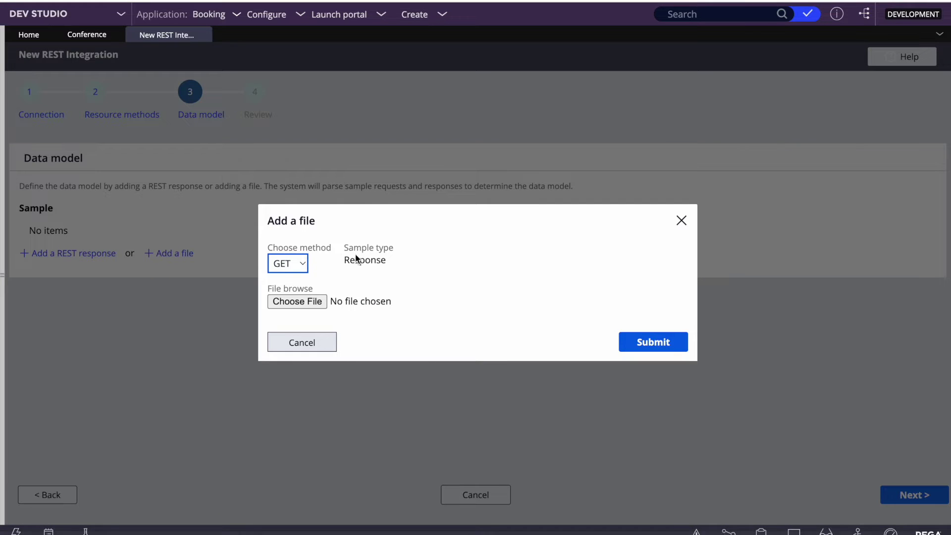
pyautogui.click(302, 263)
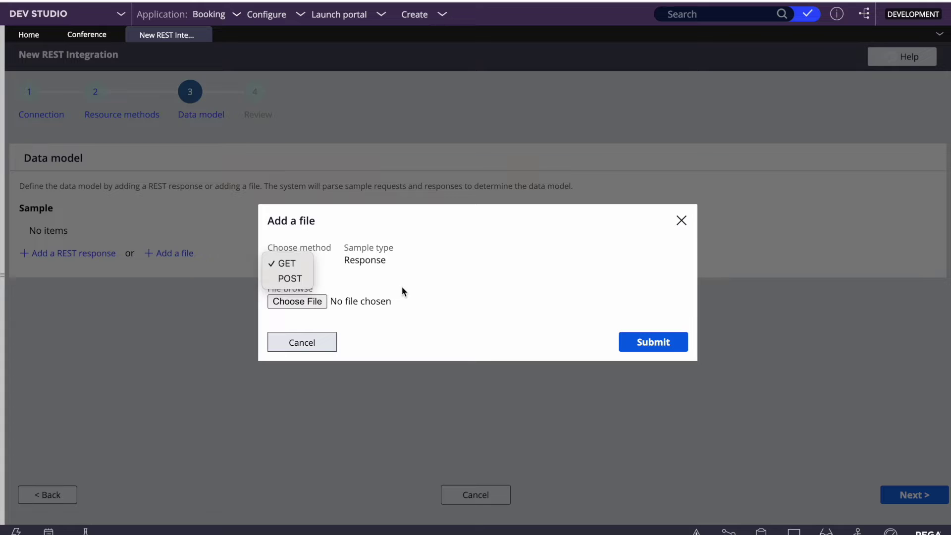
pyautogui.click(397, 286)
pyautogui.click(284, 268)
pyautogui.click(285, 277)
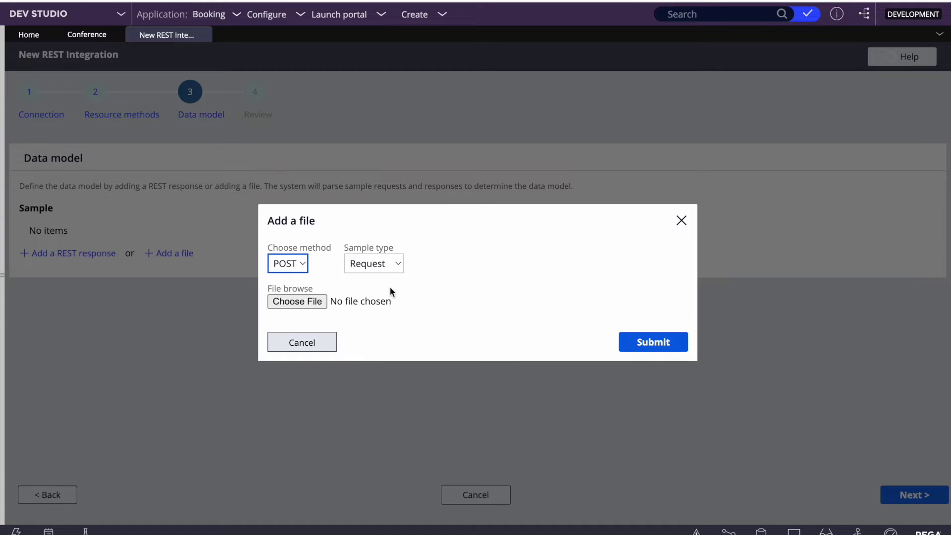
pyautogui.click(380, 270)
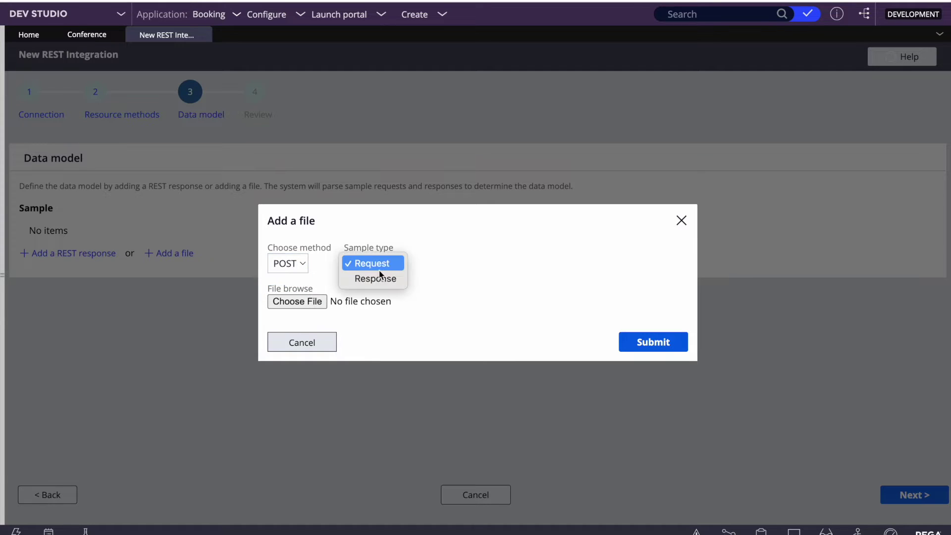
pyautogui.click(448, 319)
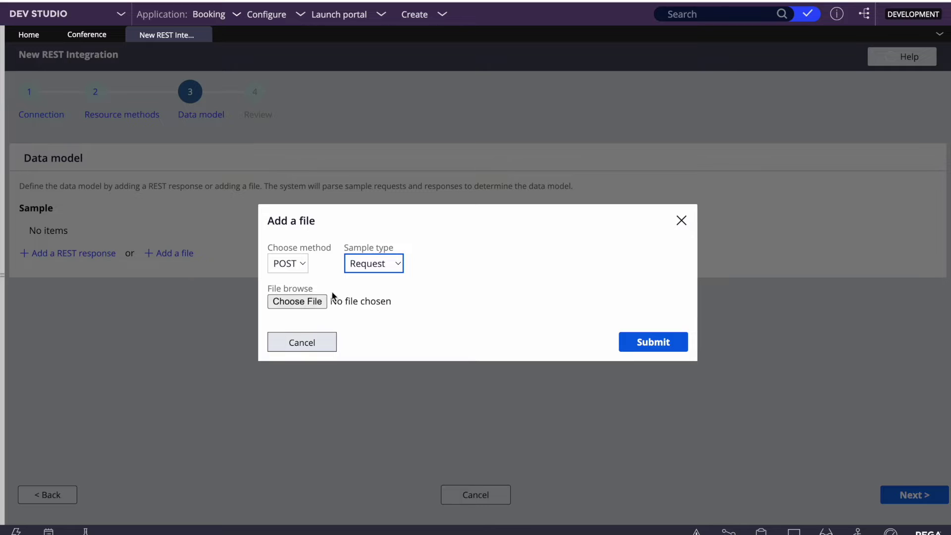
pyautogui.click(302, 343)
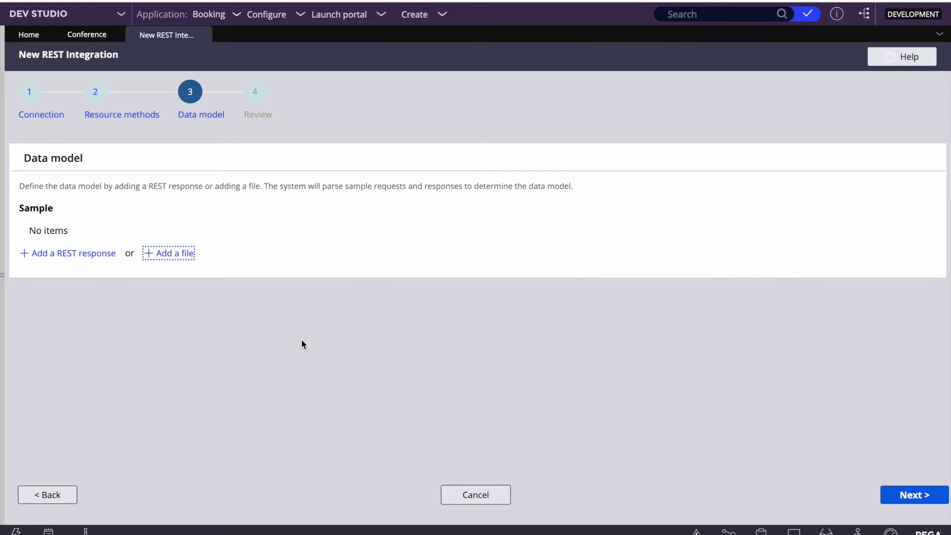
# Remove POST from the getWeather resource's supported methods and return to the data model.
pyautogui.click(63, 494)
pyautogui.click(207, 245)
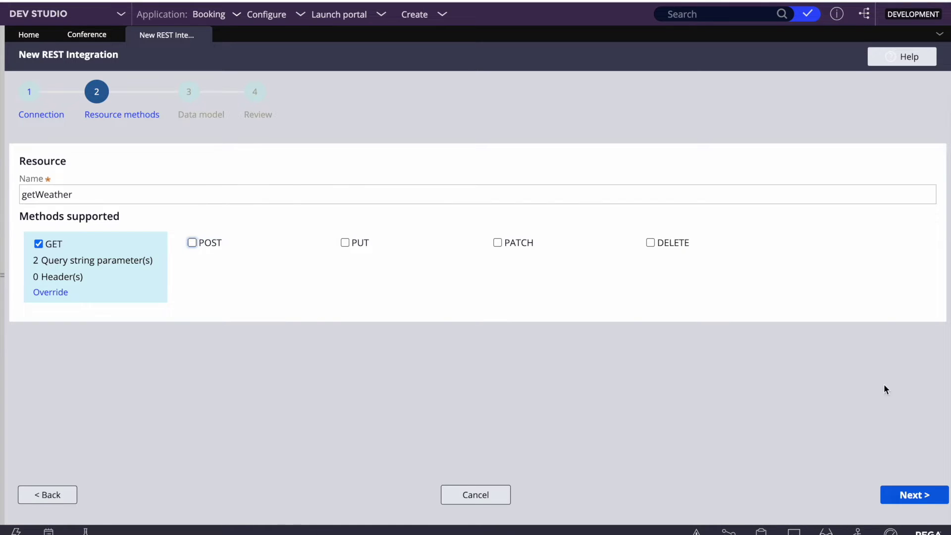
pyautogui.click(905, 498)
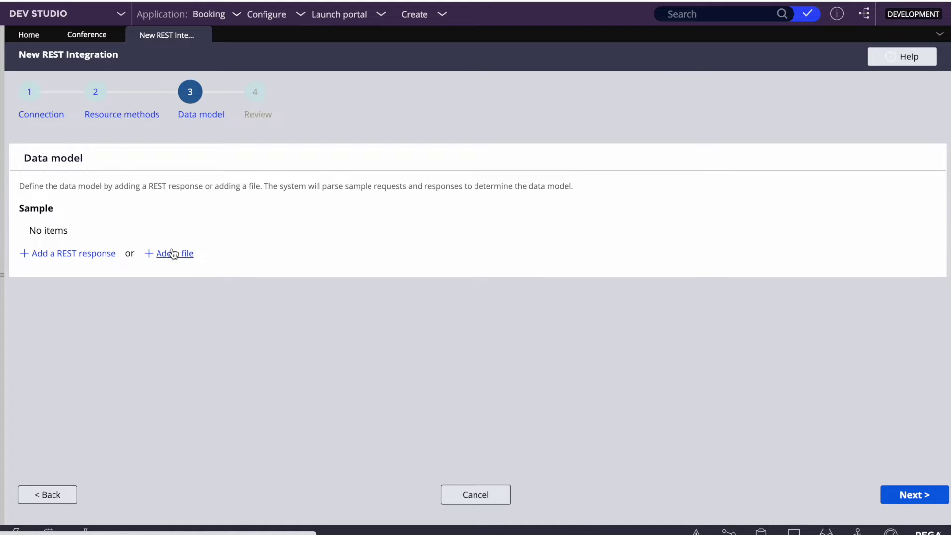
# Start adding a sample file for the GET method and view the request's body settings in Postman.
pyautogui.click(171, 253)
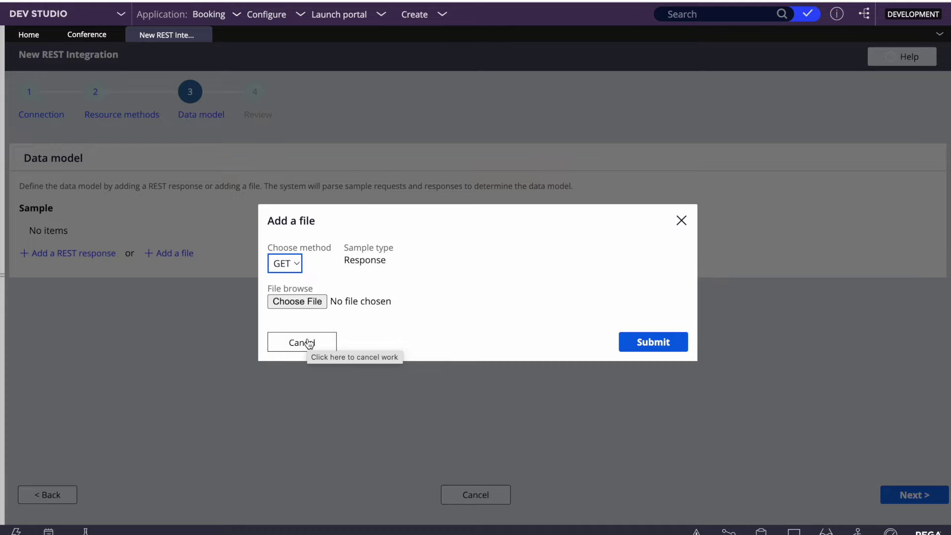
pyautogui.press('F4')
pyautogui.click(809, 525)
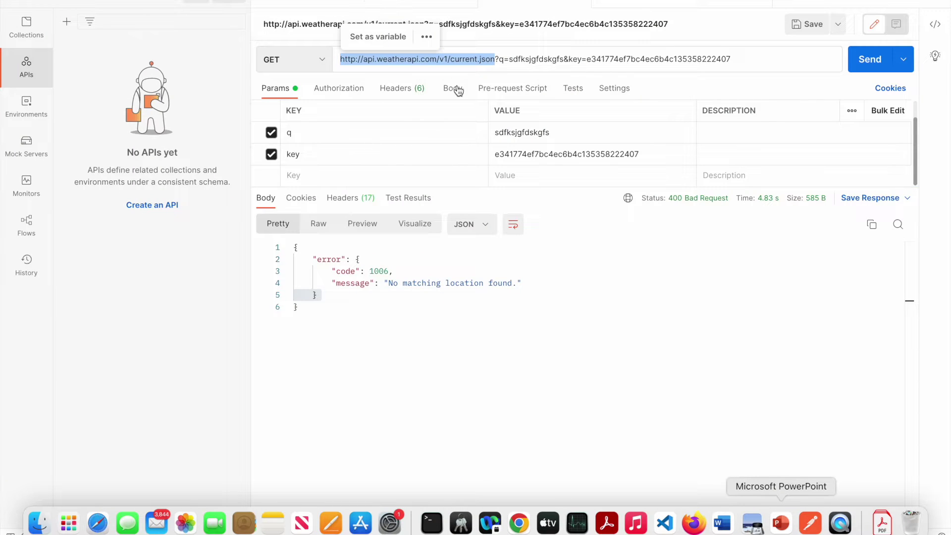
pyautogui.click(448, 94)
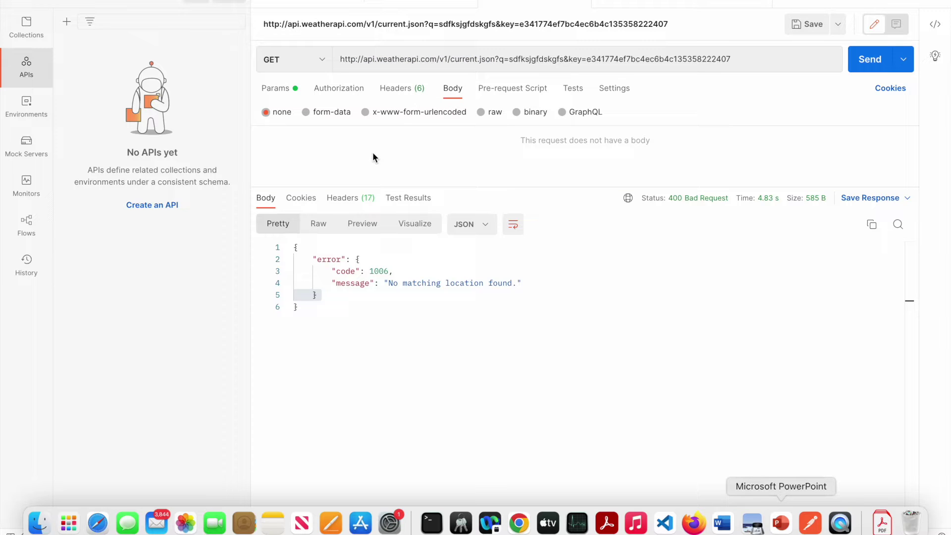
# Open the POST messages request in Postman and examine its raw JSON body.
pyautogui.click(417, 4)
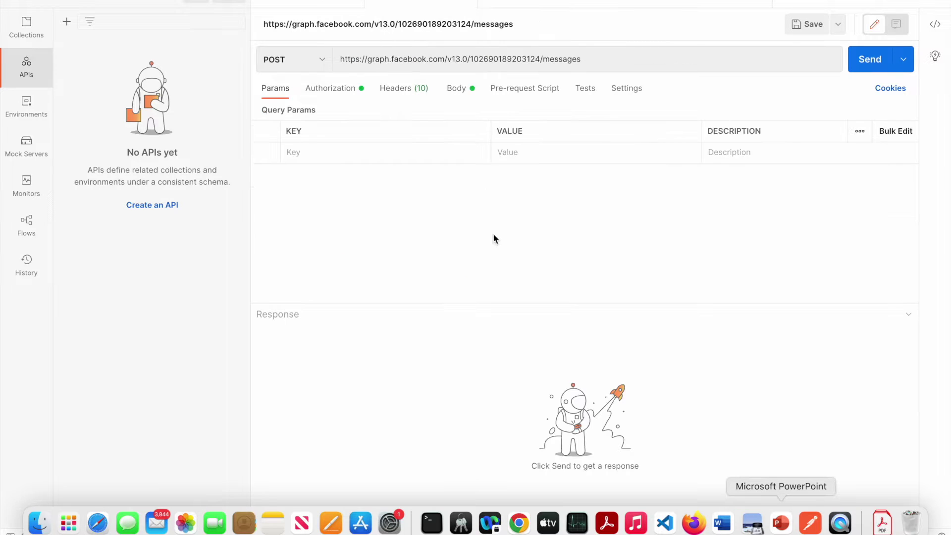
pyautogui.click(459, 88)
pyautogui.click(420, 257)
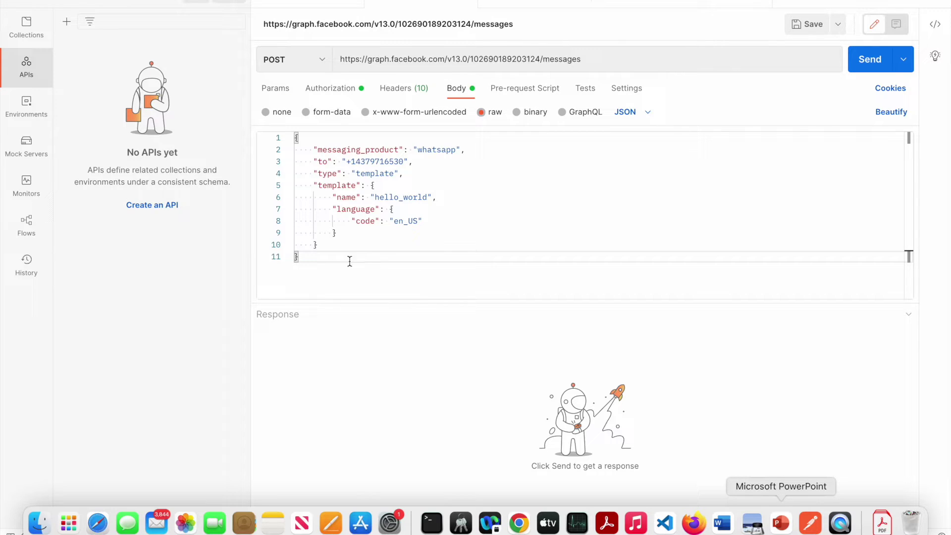
pyautogui.moveTo(304, 253); pyautogui.dragTo(293, 147)
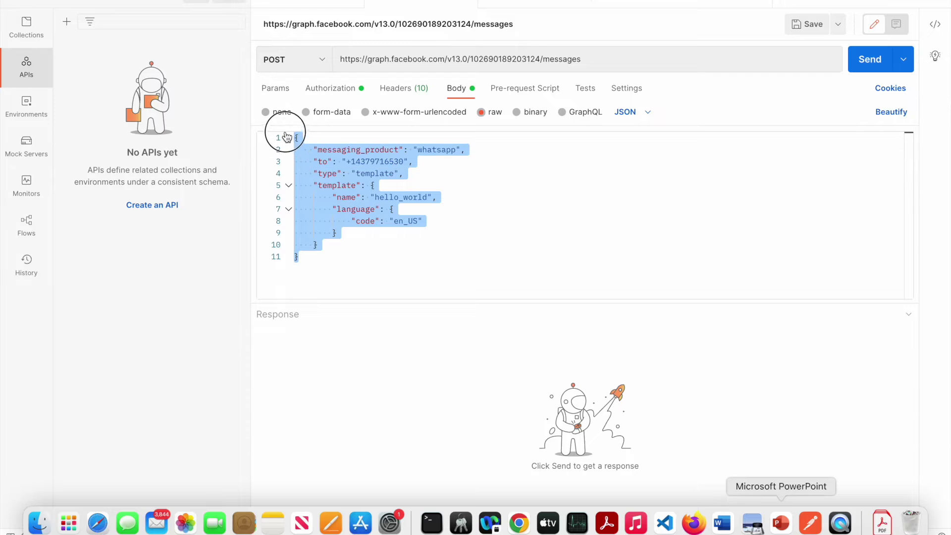
pyautogui.click(490, 178)
pyautogui.click(374, 271)
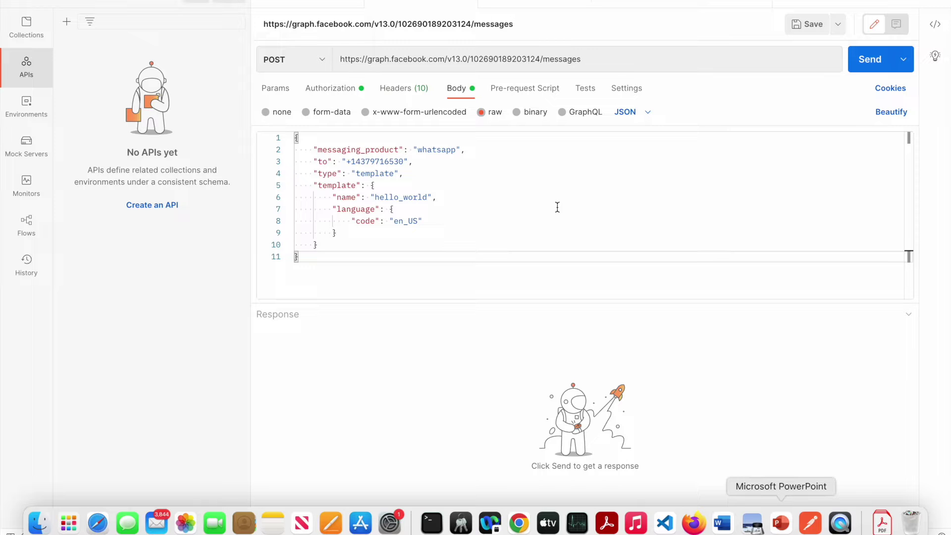
# Return to Pega, cancel adding a file, and start a REST response sample with the API key copied from WeatherAPI's API Explorer.
pyautogui.click(519, 523)
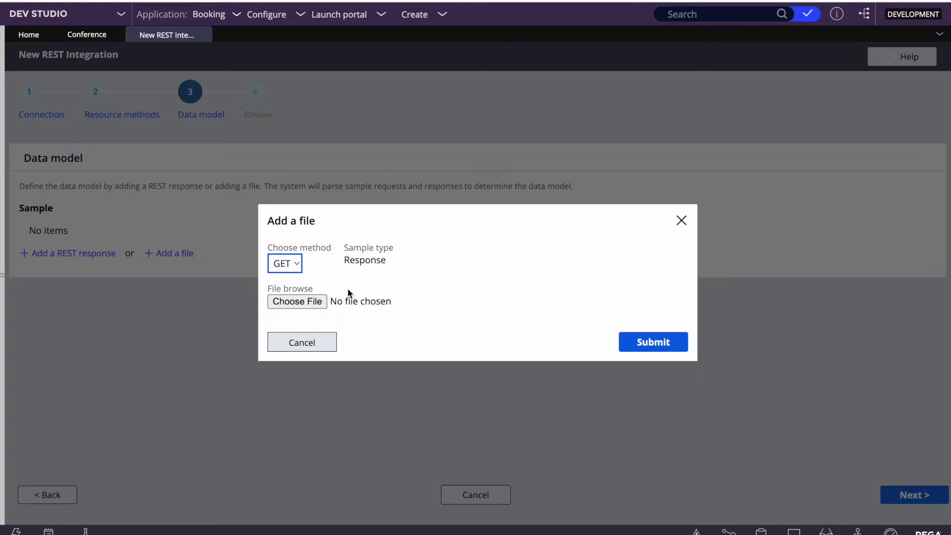
pyautogui.click(304, 344)
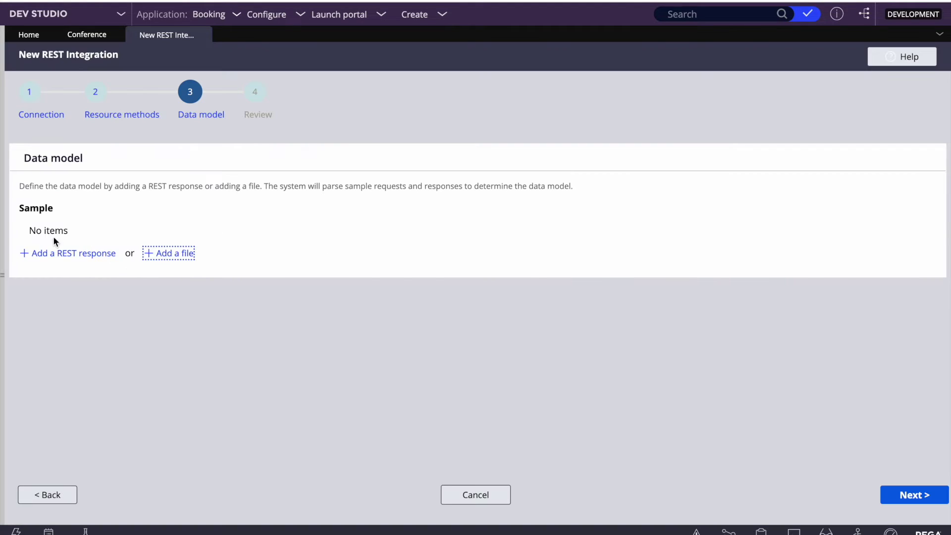
pyautogui.click(65, 252)
pyautogui.click(349, 285)
pyautogui.hotkey('ctrl', 'Tab')
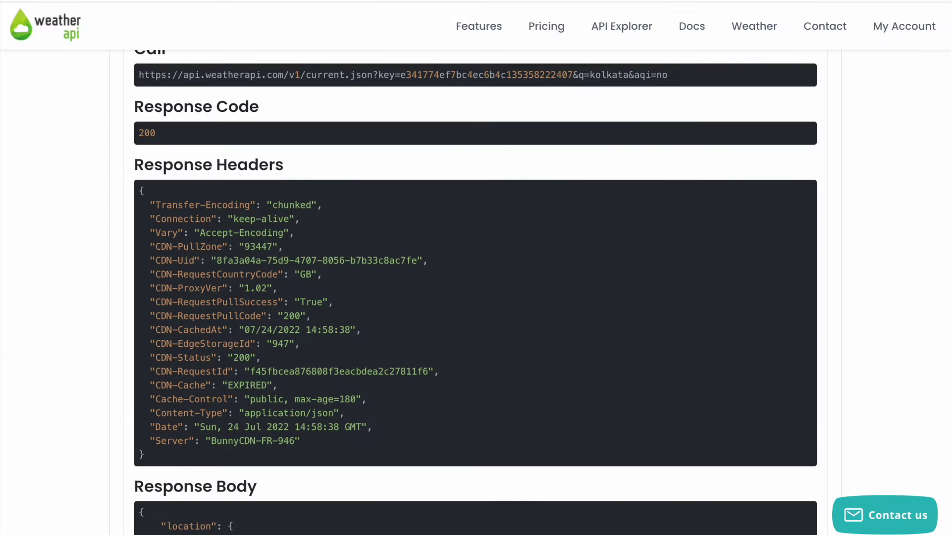
pyautogui.scroll(15, 325, 143)
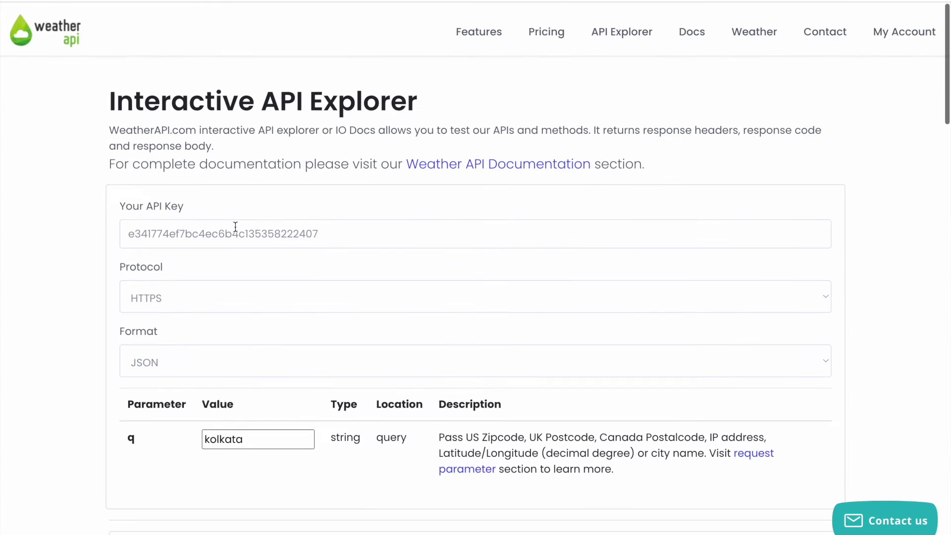
pyautogui.doubleClick(221, 233)
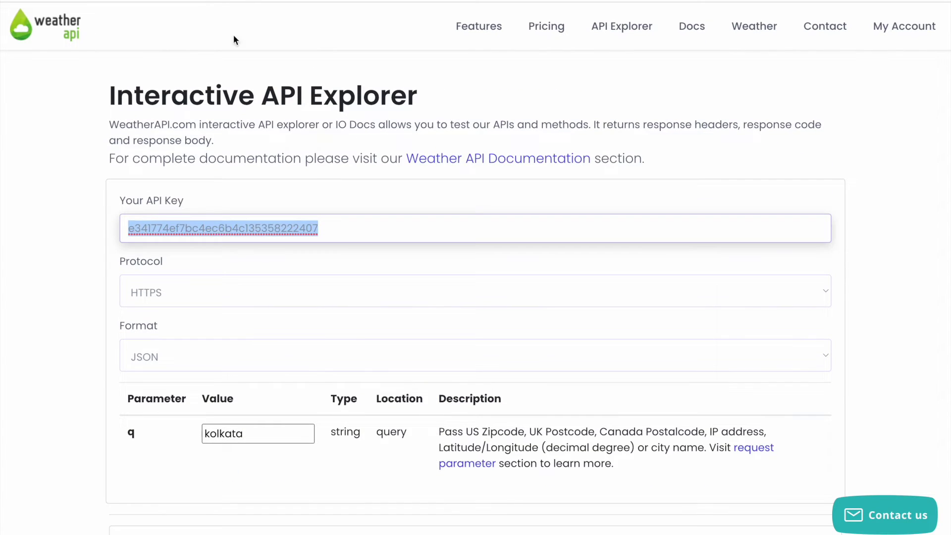
pyautogui.hotkey('ctrl', 'c')
pyautogui.hotkey('ctrl', 'shift', 'Tab')
pyautogui.hotkey('ctrl', 'v')
# Run the GET call with q set to london, submit it as a sample, and view the saved sample.
pyautogui.click(375, 309)
pyautogui.write('london')
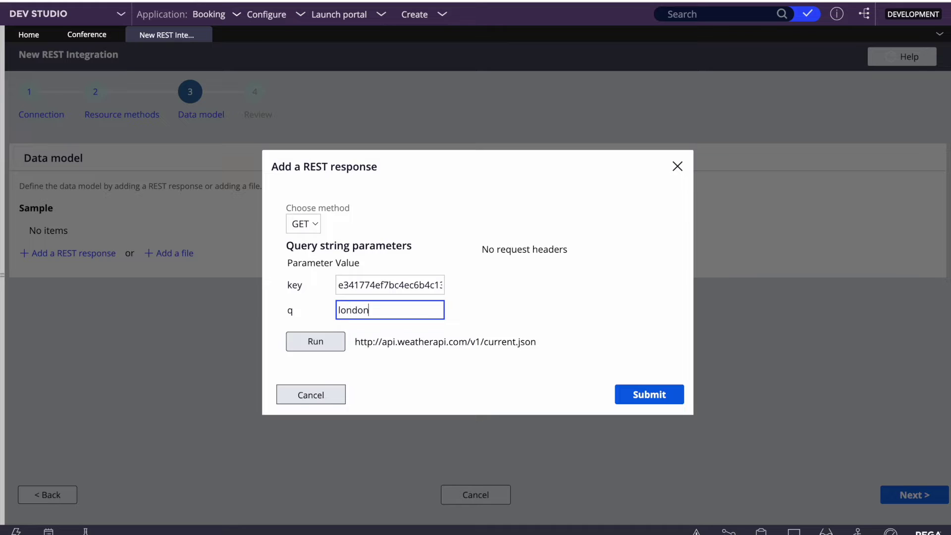
pyautogui.click(303, 341)
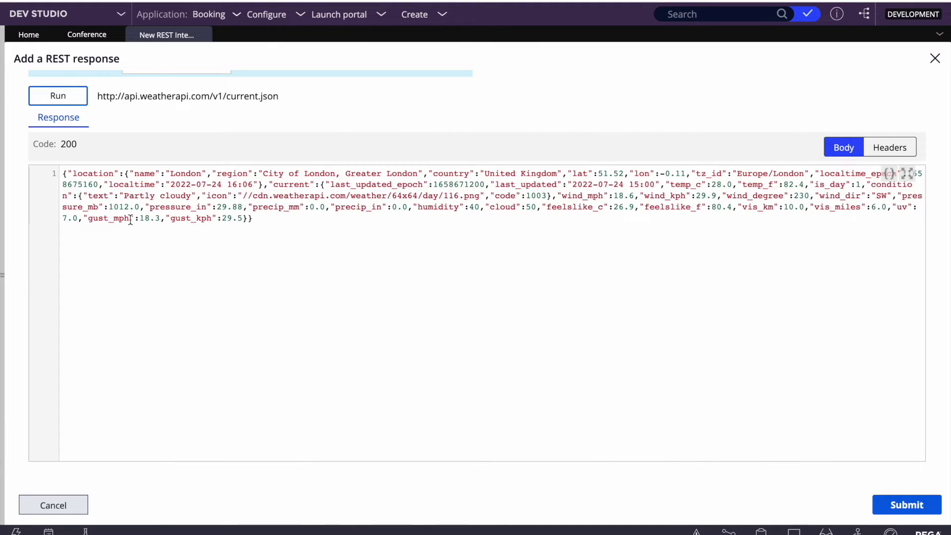
pyautogui.click(277, 230)
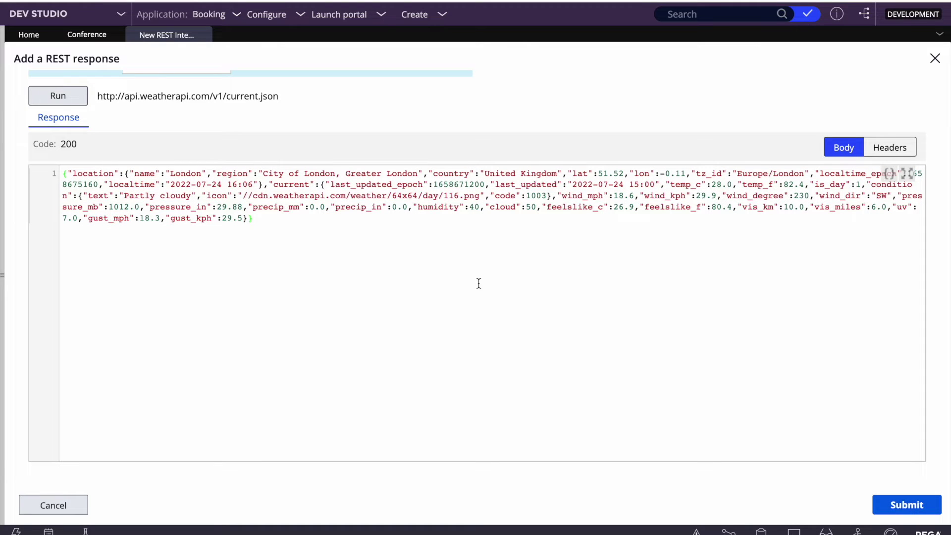
pyautogui.click(904, 507)
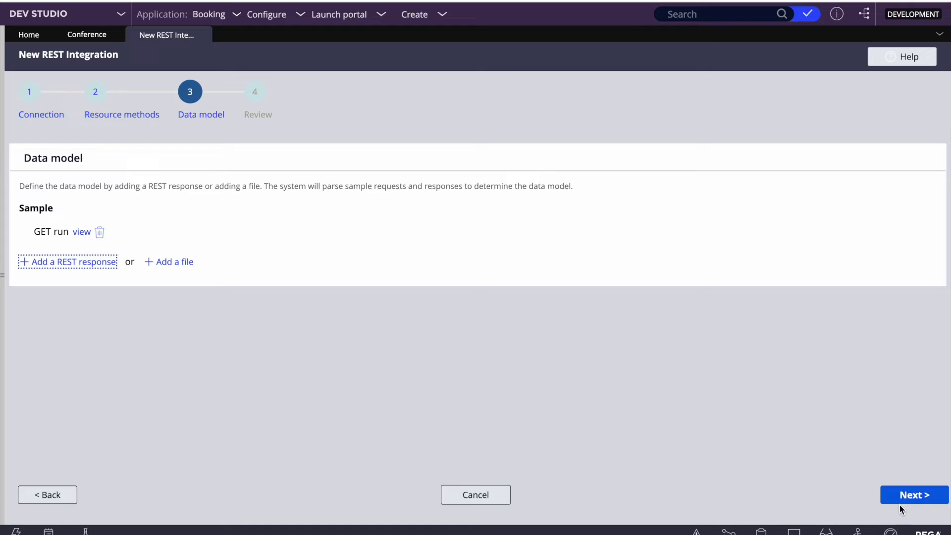
pyautogui.click(83, 233)
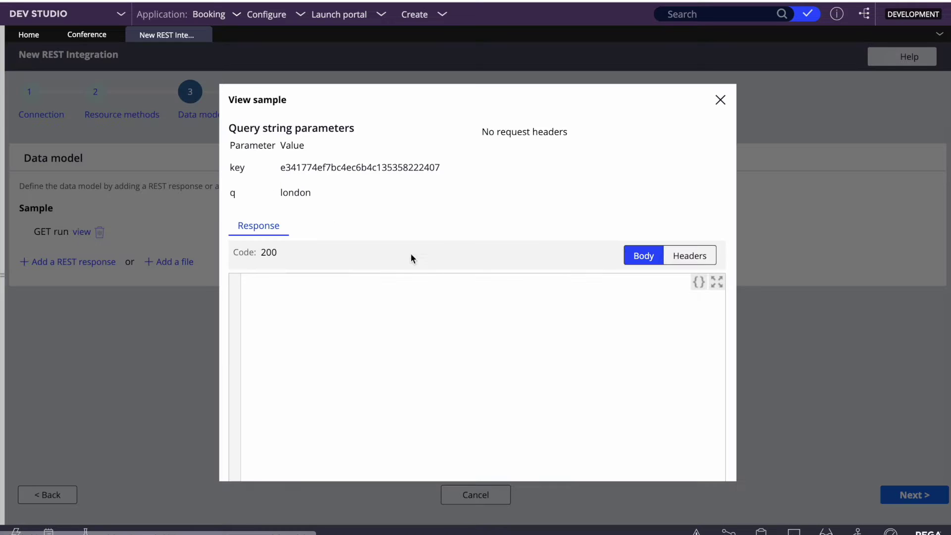
pyautogui.click(726, 99)
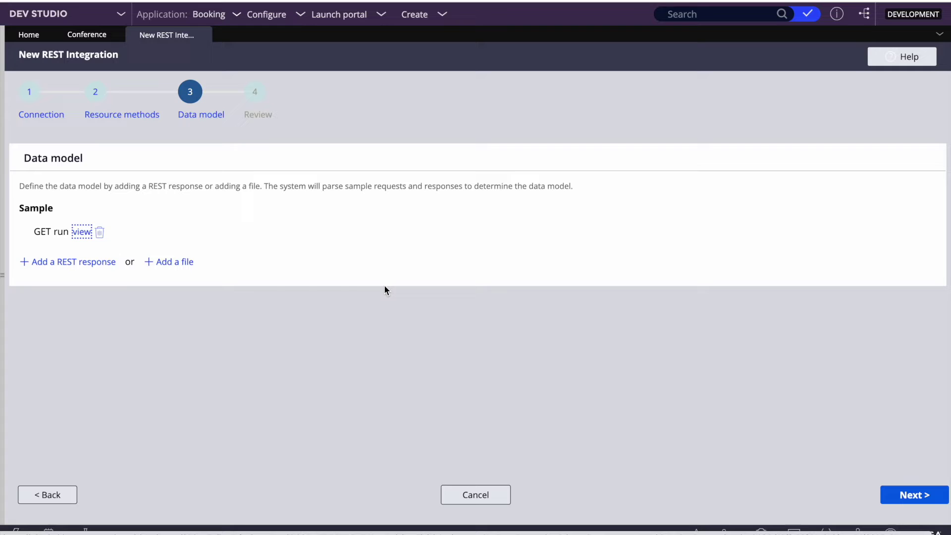
# Add a second GET REST response sample using the API key and the invalid location fsfsdfdsfsfsfsdfs for q.
pyautogui.click(44, 263)
pyautogui.click(382, 285)
pyautogui.hotkey('ctrl', 'v')
pyautogui.click(366, 310)
pyautogui.write('fsfsdfdsfsfsfsdfs')
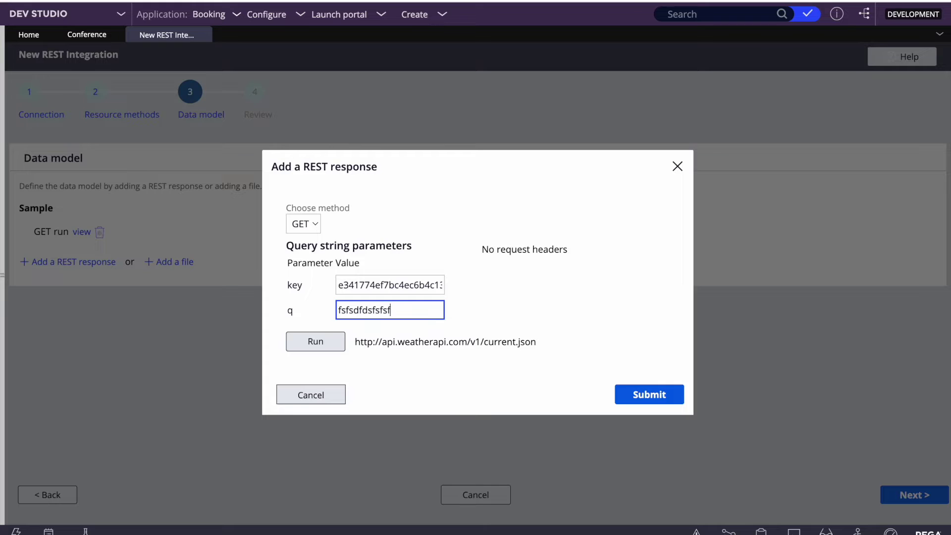
pyautogui.click(317, 348)
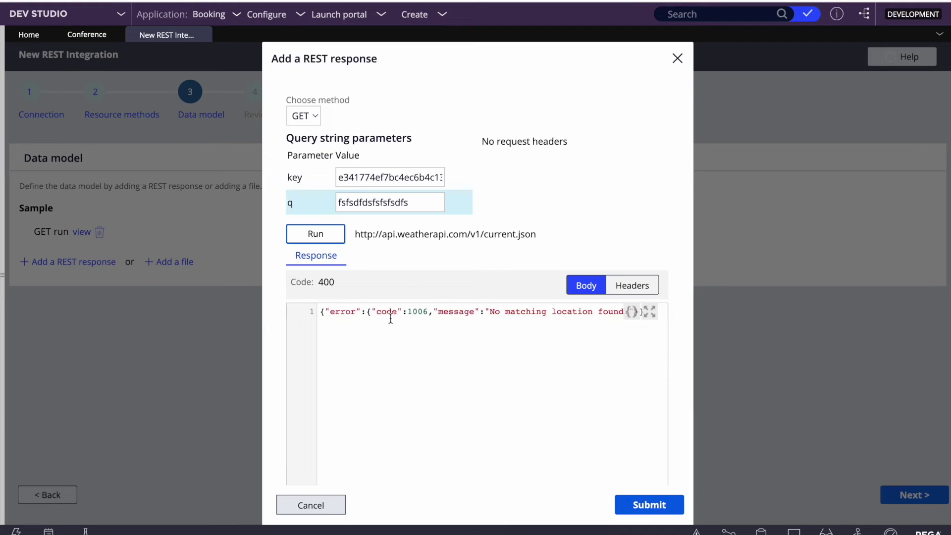
pyautogui.click(659, 507)
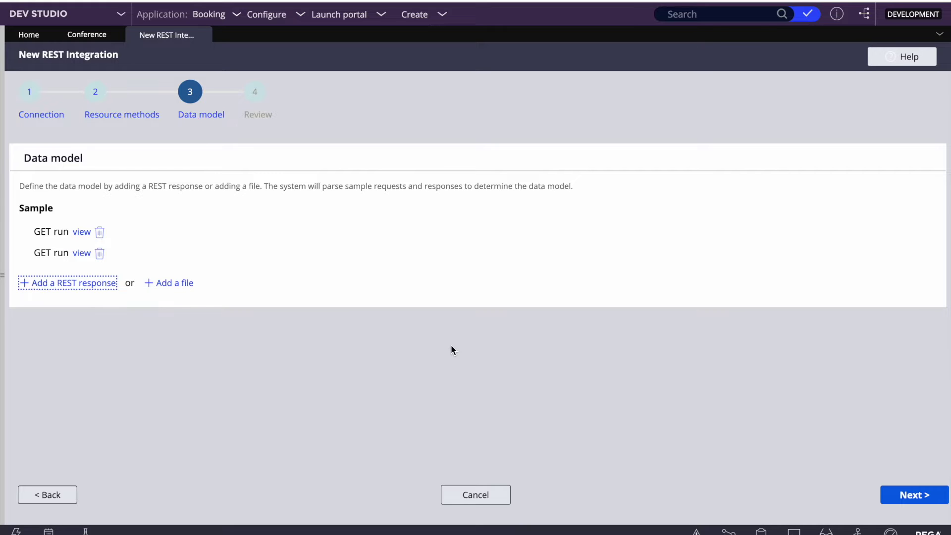
# Switch to Postman, set q to london in the weather GET request, and send it.
pyautogui.press('F4')
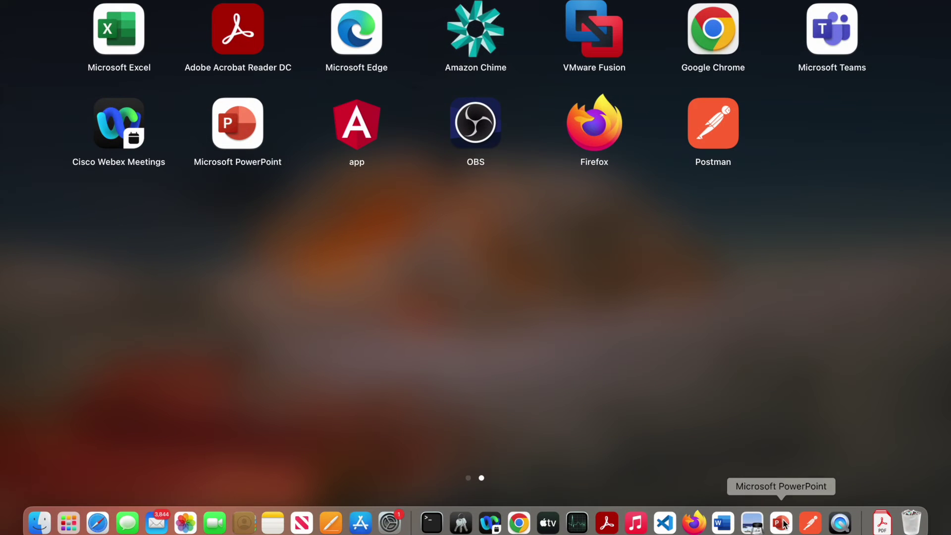
pyautogui.click(811, 521)
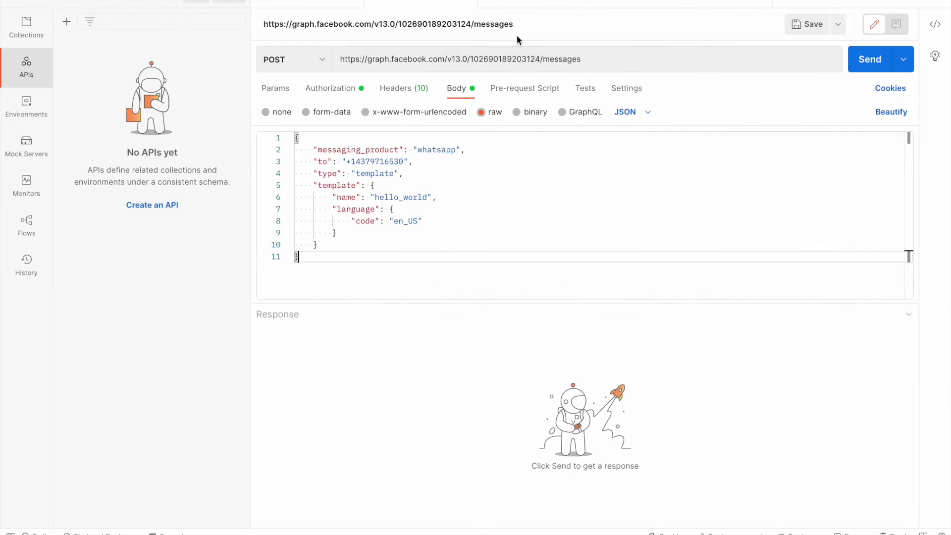
pyautogui.click(517, 4)
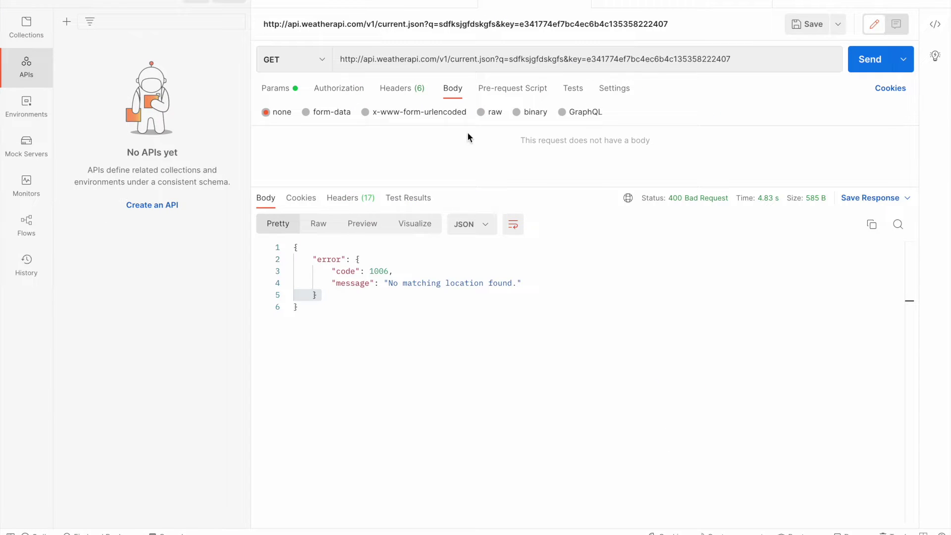
pyautogui.doubleClick(539, 58)
pyautogui.doubleClick(539, 58)
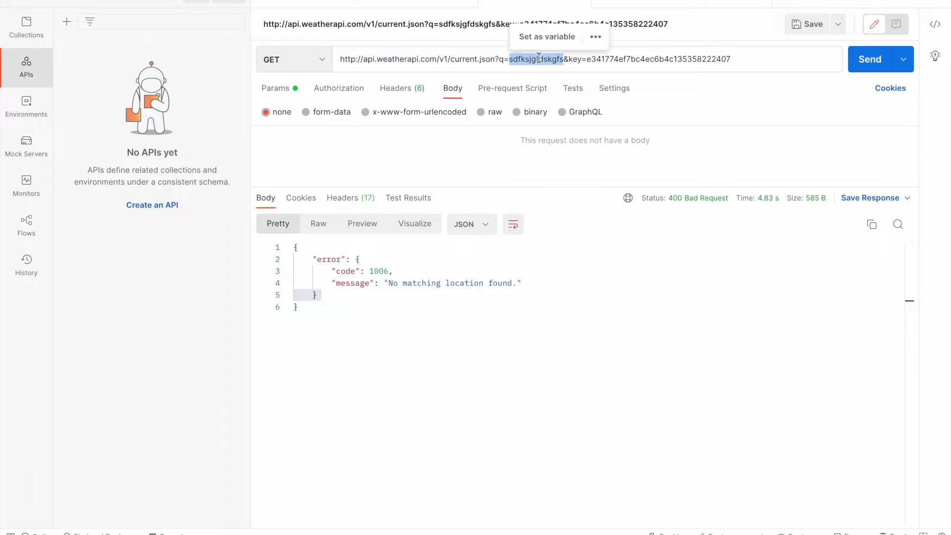
pyautogui.write('london')
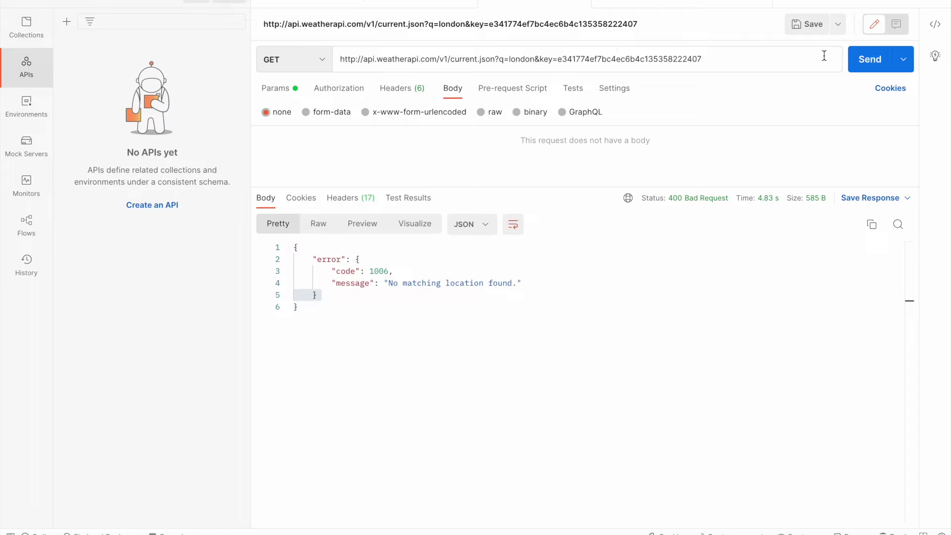
pyautogui.click(867, 59)
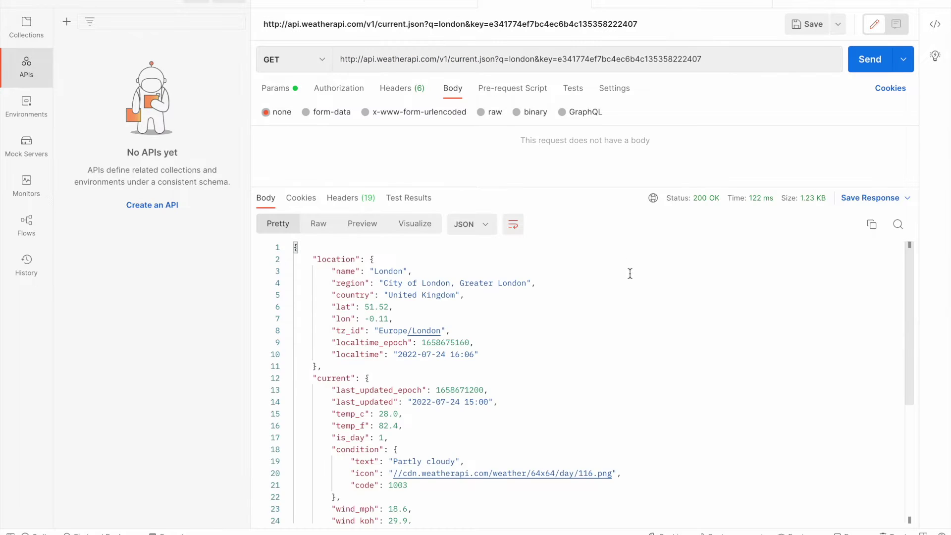
# Examine the location and current objects in the London weather response.
pyautogui.doubleClick(331, 260)
pyautogui.doubleClick(328, 380)
pyautogui.scroll(-5, 442, 433)
# Return to Pega, advance to the integration review, and set the integration class identifier to QT-Booking-Int-WeatherSys.
pyautogui.press('F4')
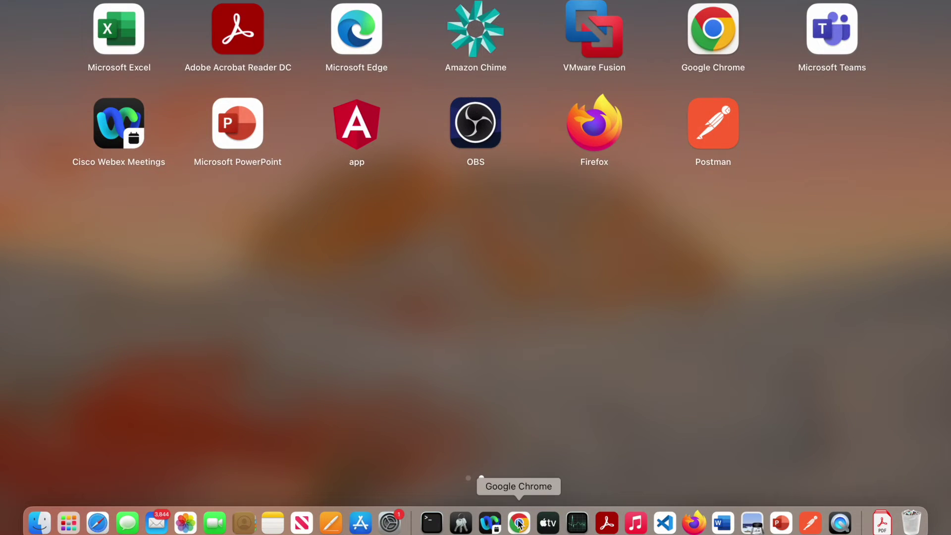
pyautogui.click(518, 529)
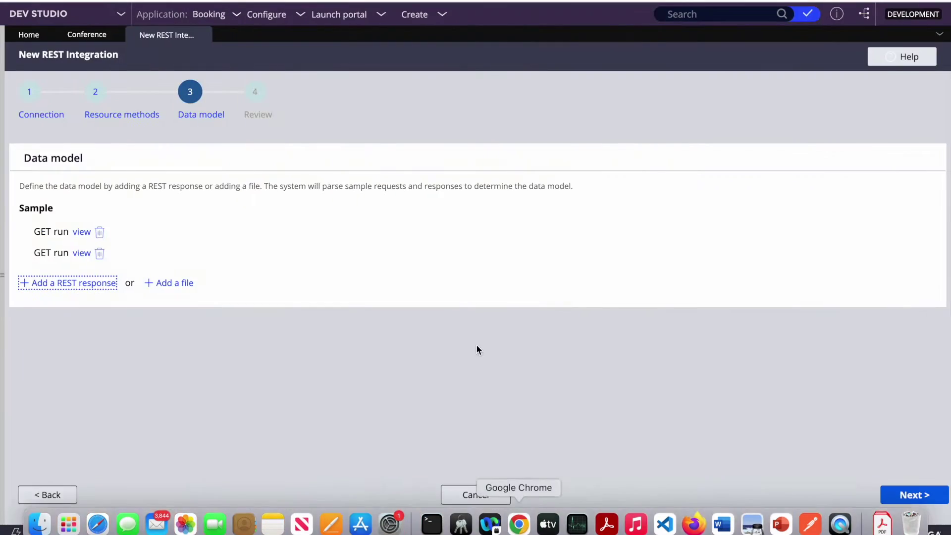
pyautogui.click(916, 496)
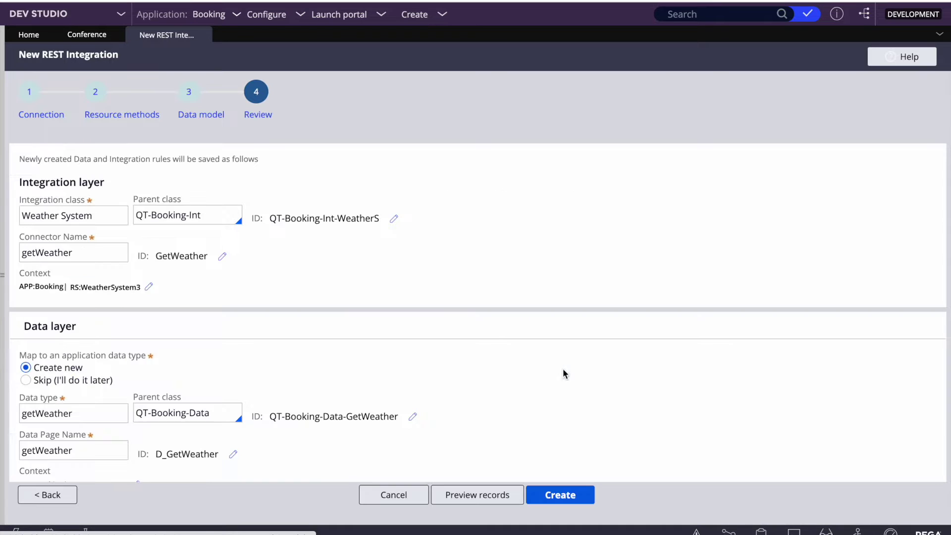
pyautogui.doubleClick(76, 216)
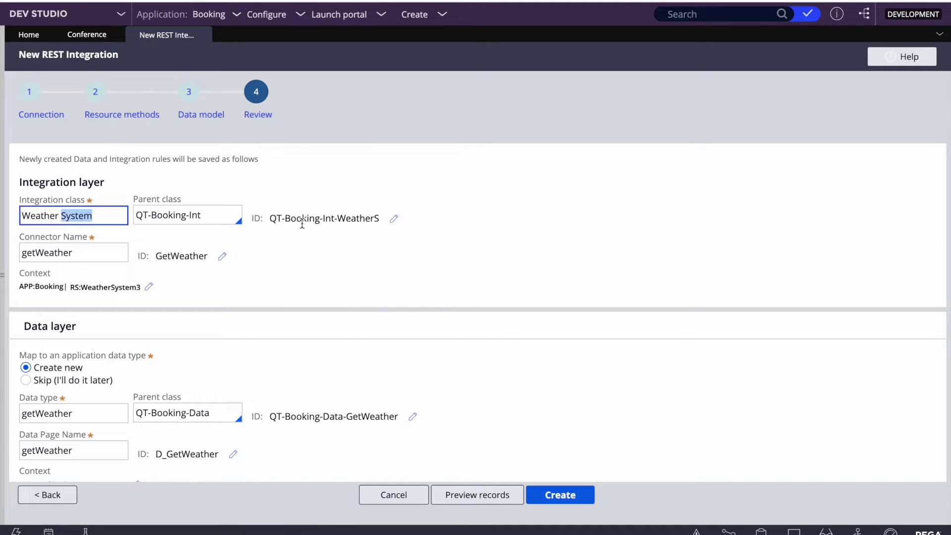
pyautogui.click(394, 218)
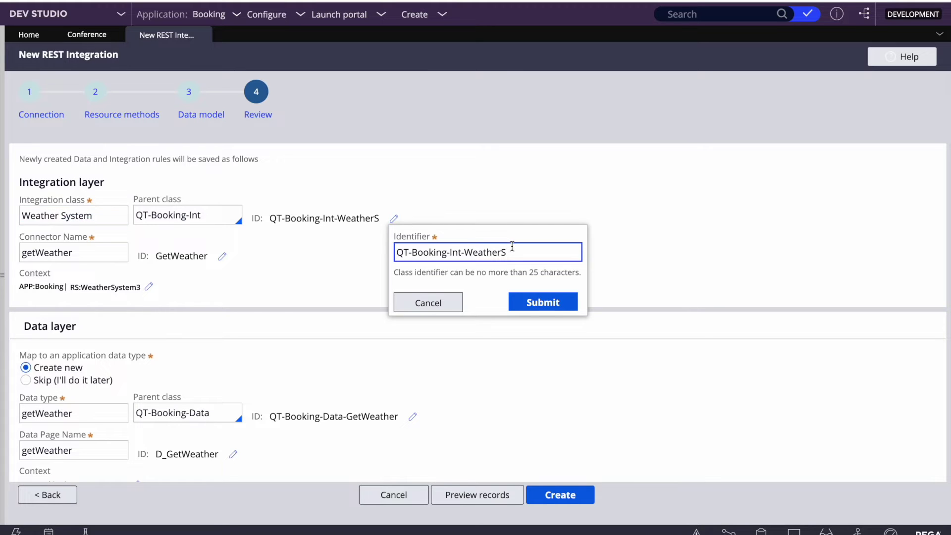
pyautogui.write('ys')
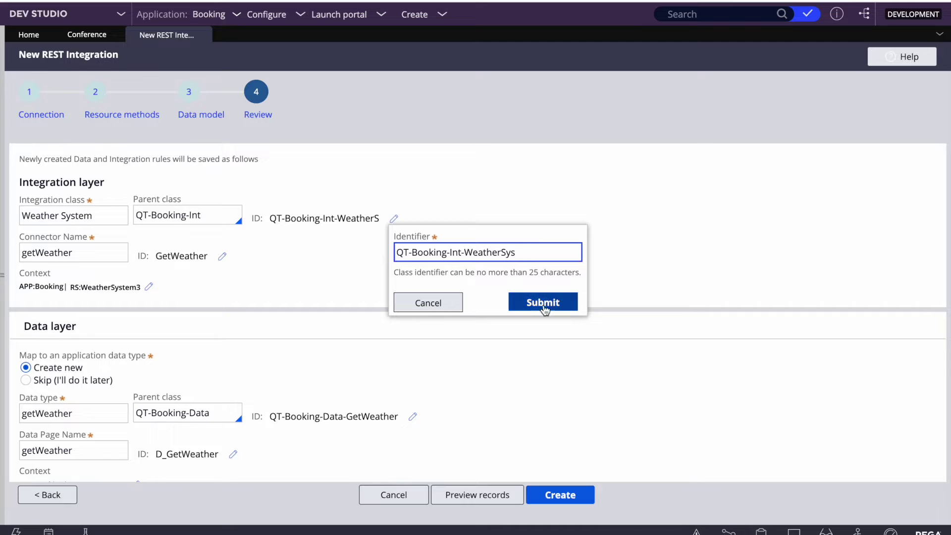
pyautogui.click(529, 303)
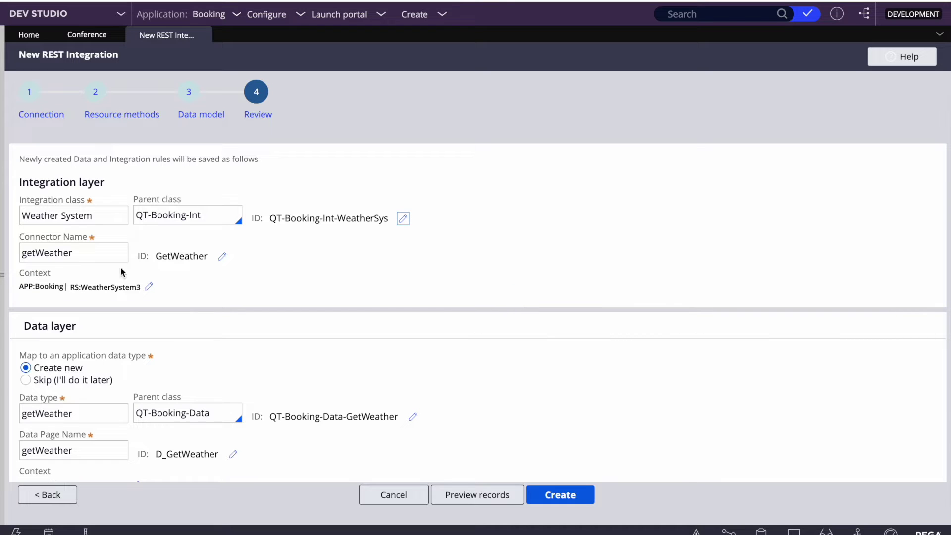
# Set the integration layer context to a new ruleset named WeatherSys in the Booking application layer.
pyautogui.click(50, 252)
pyautogui.doubleClick(50, 251)
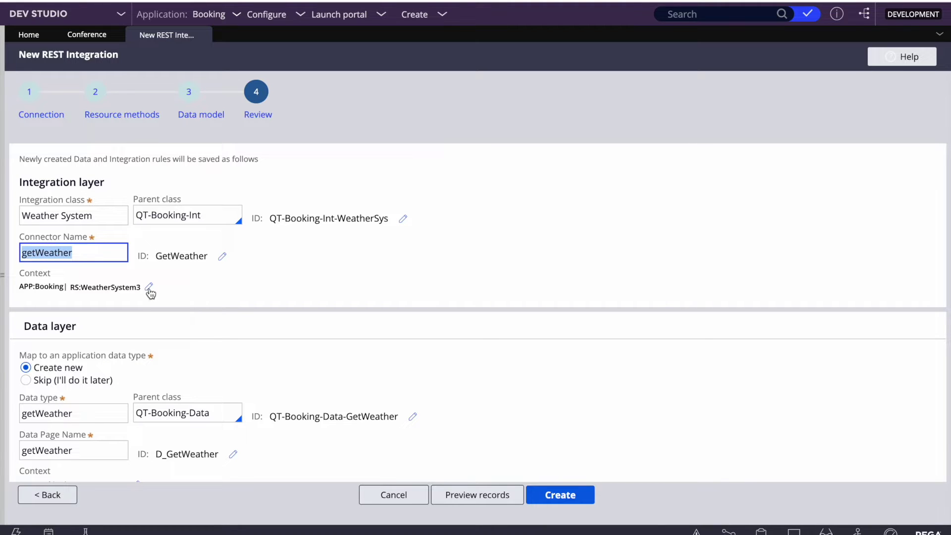
pyautogui.click(149, 289)
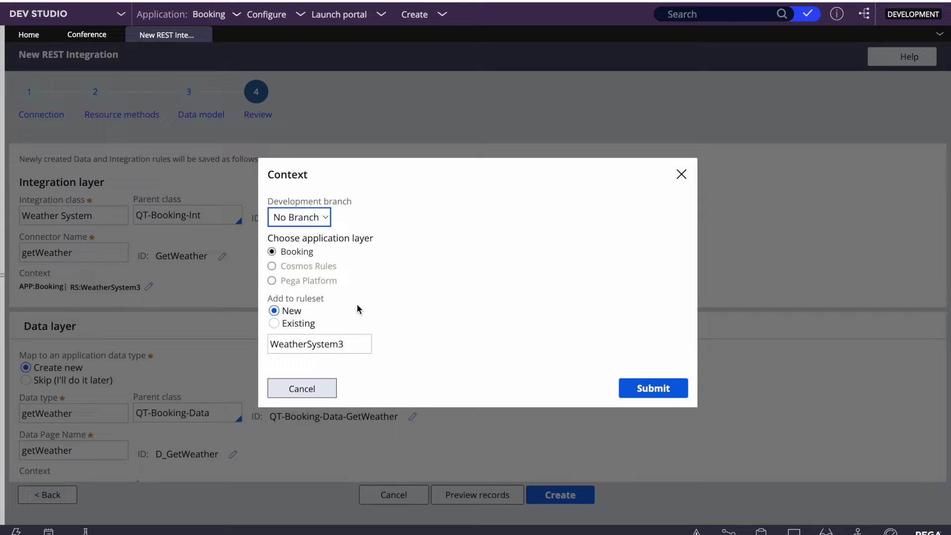
pyautogui.click(302, 322)
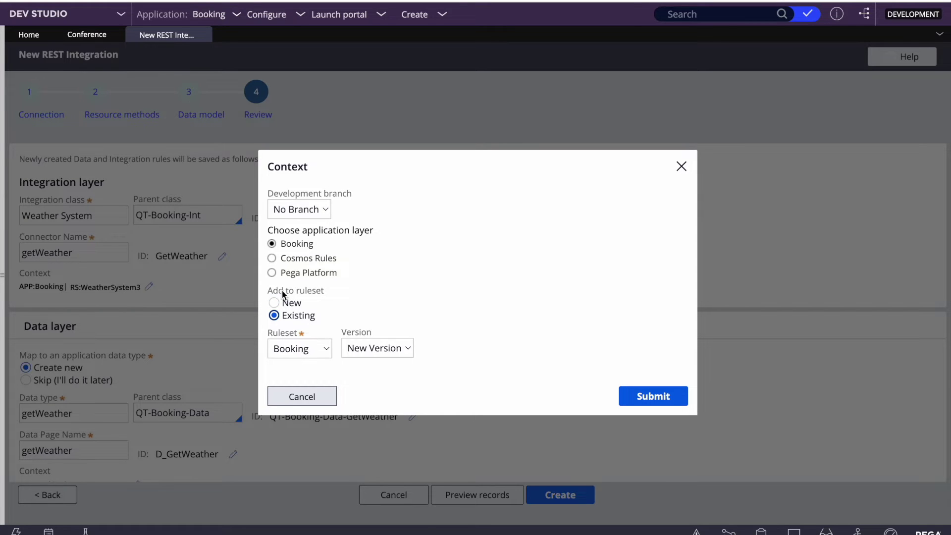
pyautogui.click(289, 304)
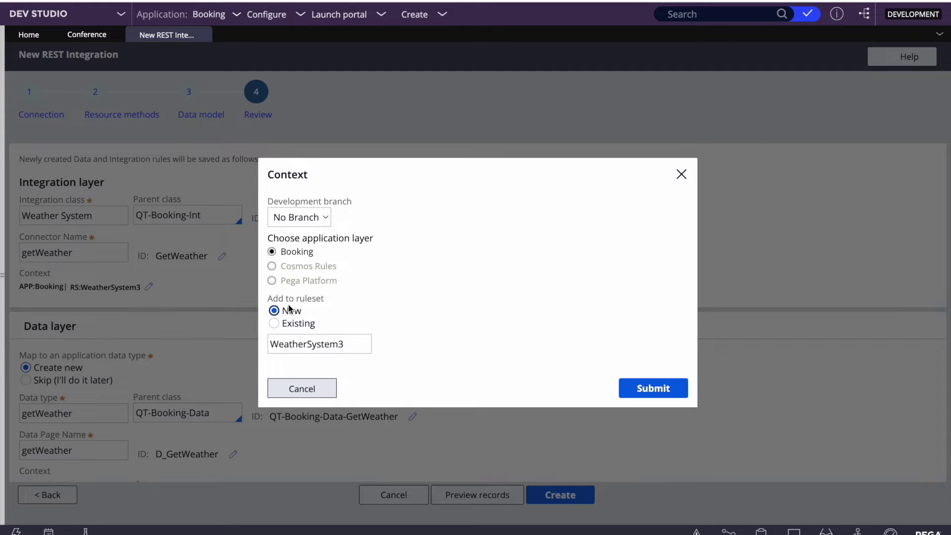
pyautogui.doubleClick(355, 350)
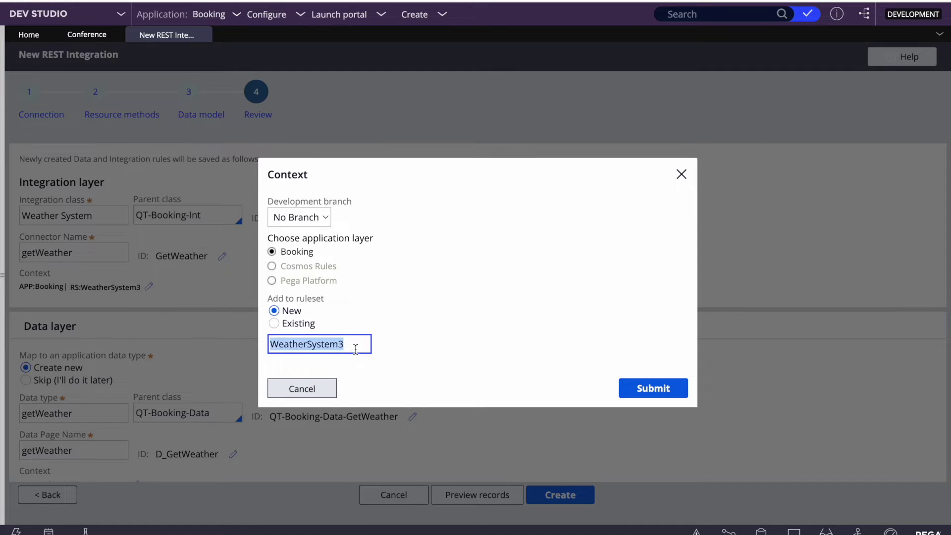
pyautogui.click(356, 349)
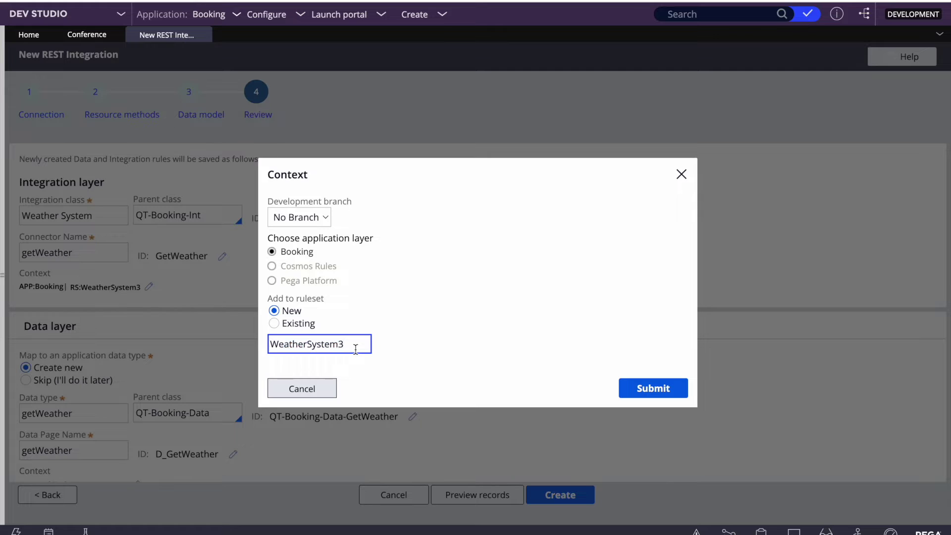
pyautogui.press('BackSpace')
pyautogui.press('BackSpace')
pyautogui.press('BackSpace')
pyautogui.click(536, 299)
pyautogui.click(649, 389)
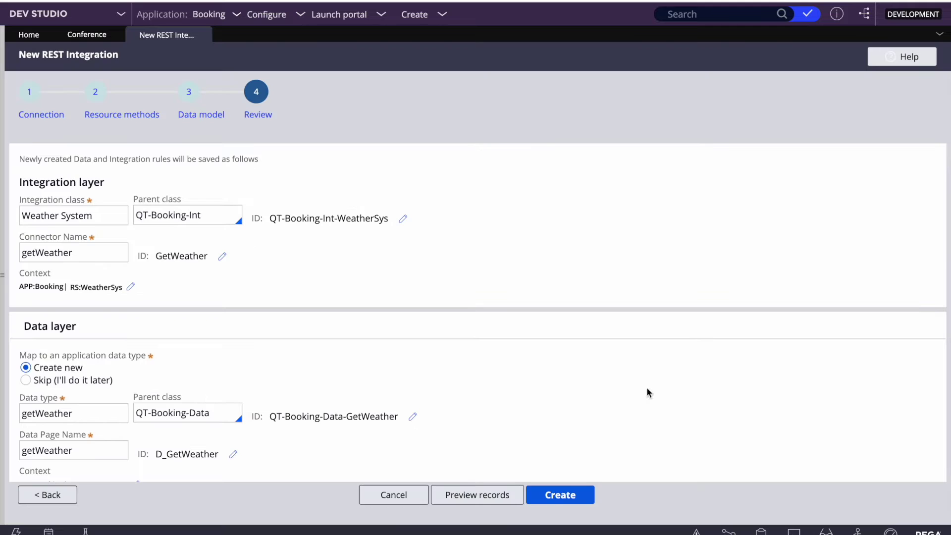
# Review the connector name and integration class ID in the integration layer settings.
pyautogui.scroll(-1, 389, 336)
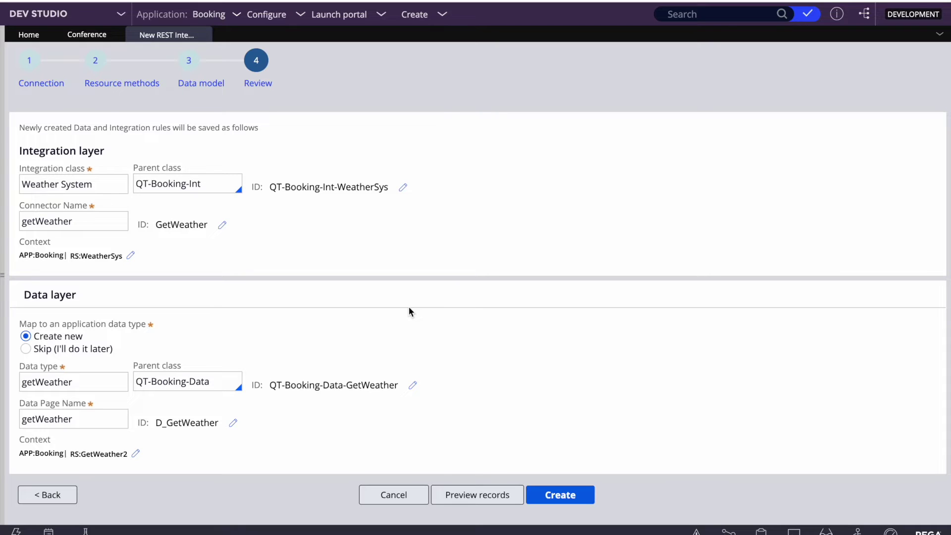
pyautogui.click(128, 222)
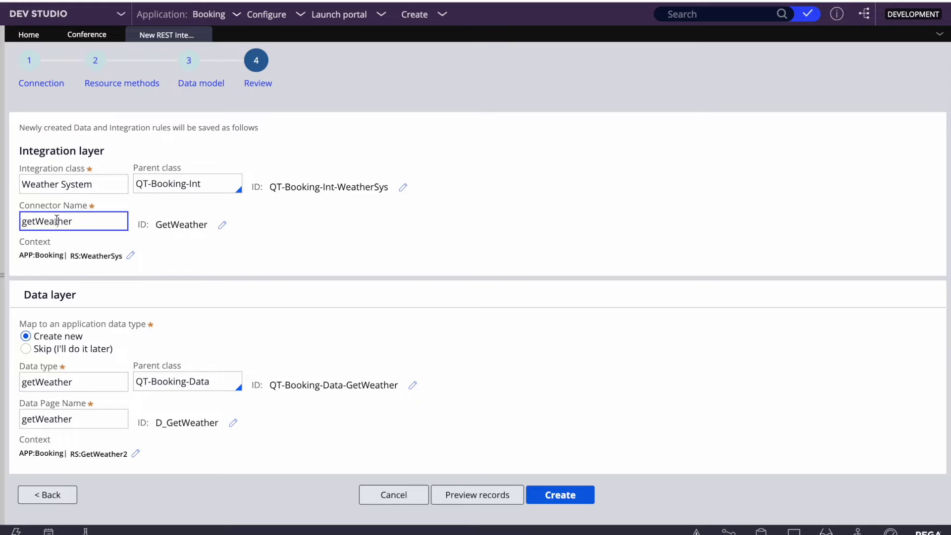
pyautogui.doubleClick(128, 222)
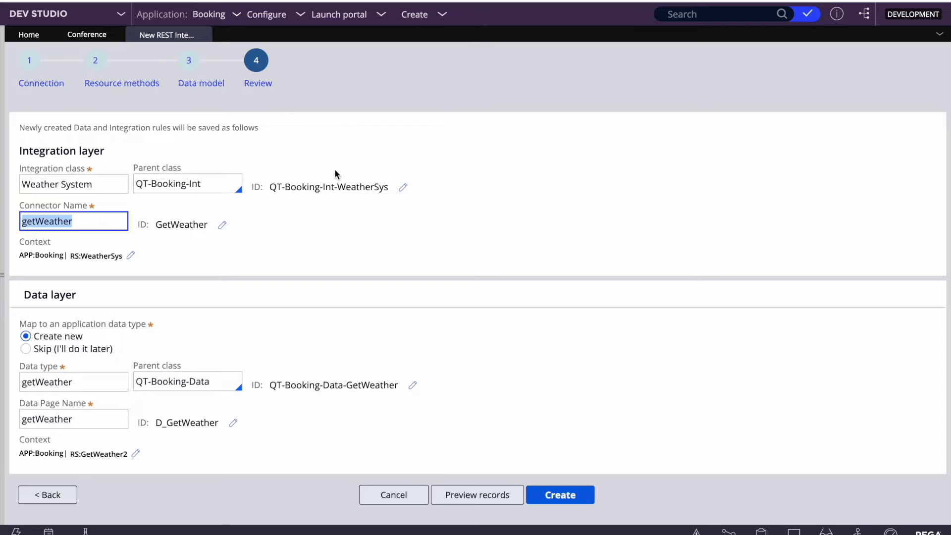
pyautogui.doubleClick(327, 186)
pyautogui.click(328, 187)
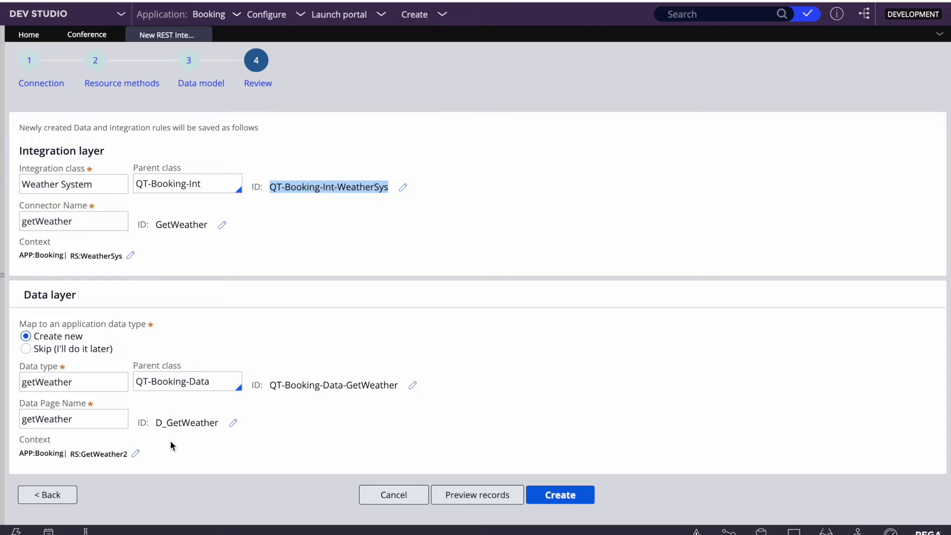
# Try to rename the data layer's new ruleset to GetWeather in its context settings.
pyautogui.click(134, 453)
pyautogui.click(340, 344)
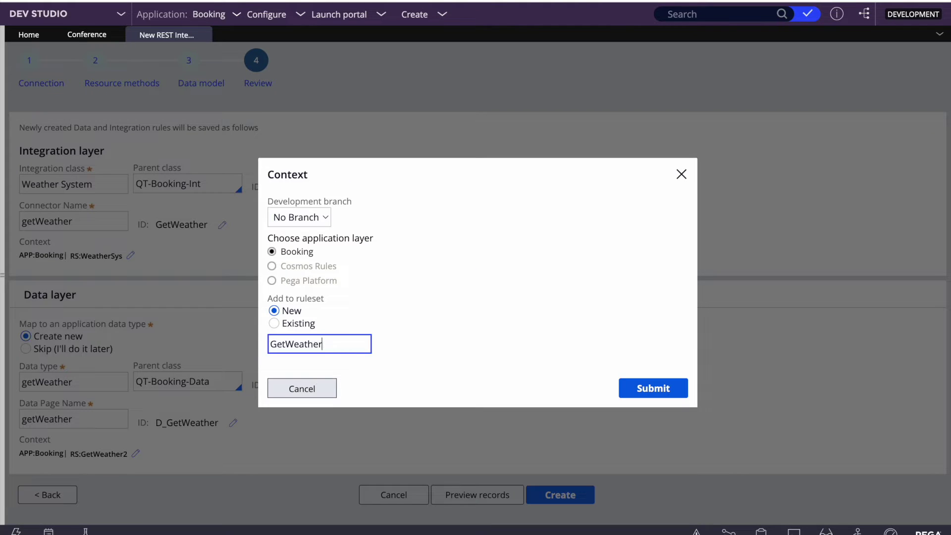
pyautogui.click(642, 388)
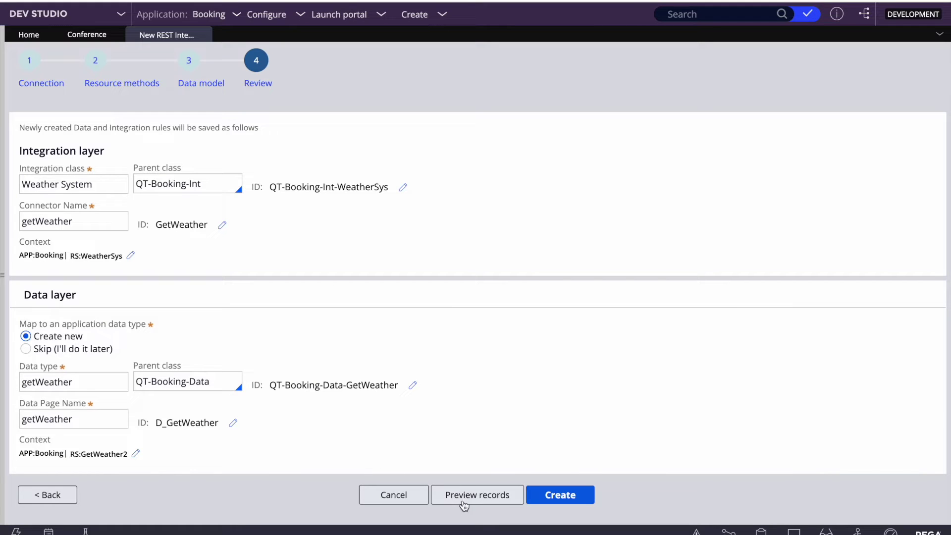
# Preview the records the integration generates and examine the class, Connect REST, data page and data transform entries.
pyautogui.click(486, 497)
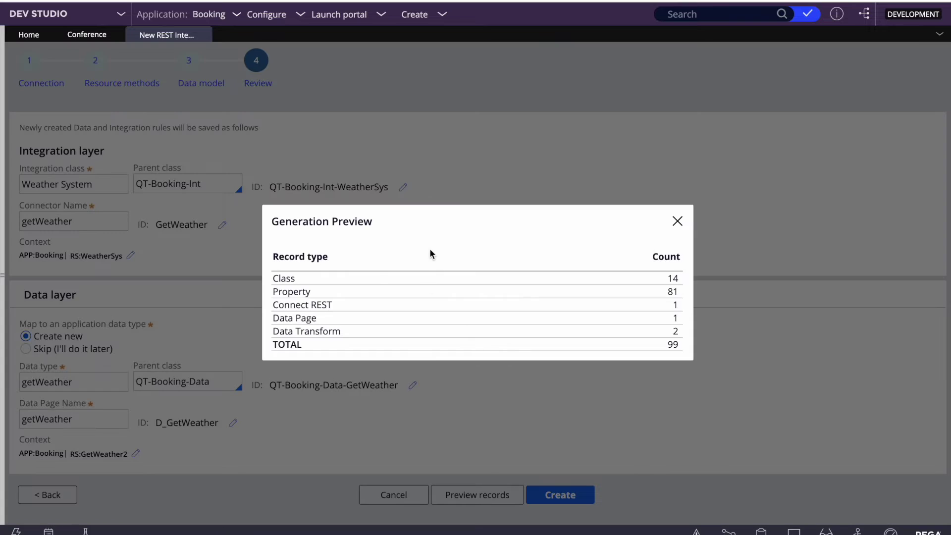
pyautogui.tripleClick(318, 330)
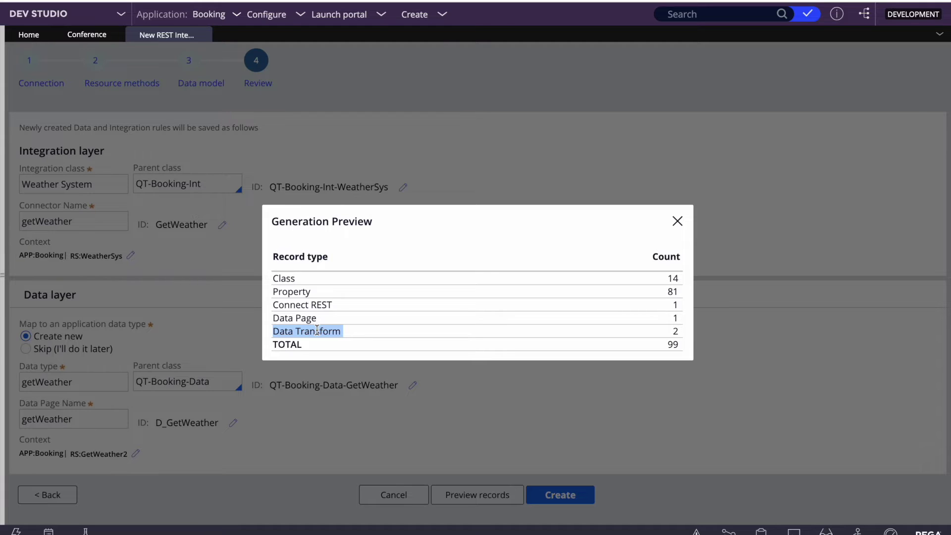
pyautogui.tripleClick(297, 318)
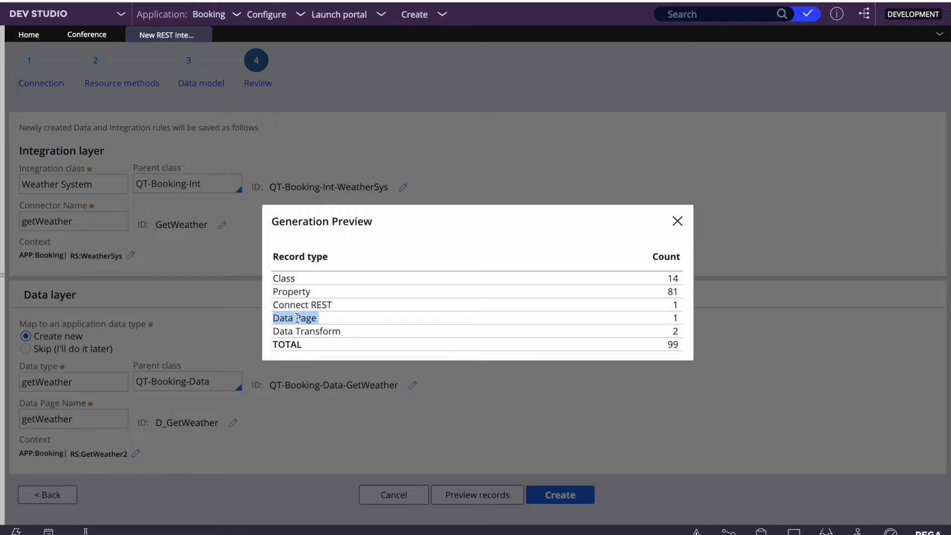
pyautogui.doubleClick(305, 317)
pyautogui.doubleClick(295, 304)
pyautogui.doubleClick(285, 276)
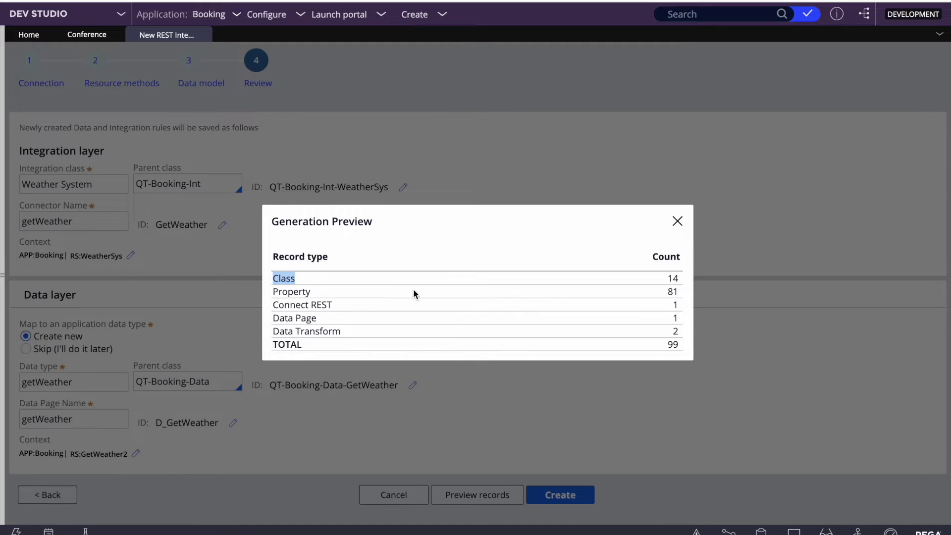
pyautogui.click(677, 221)
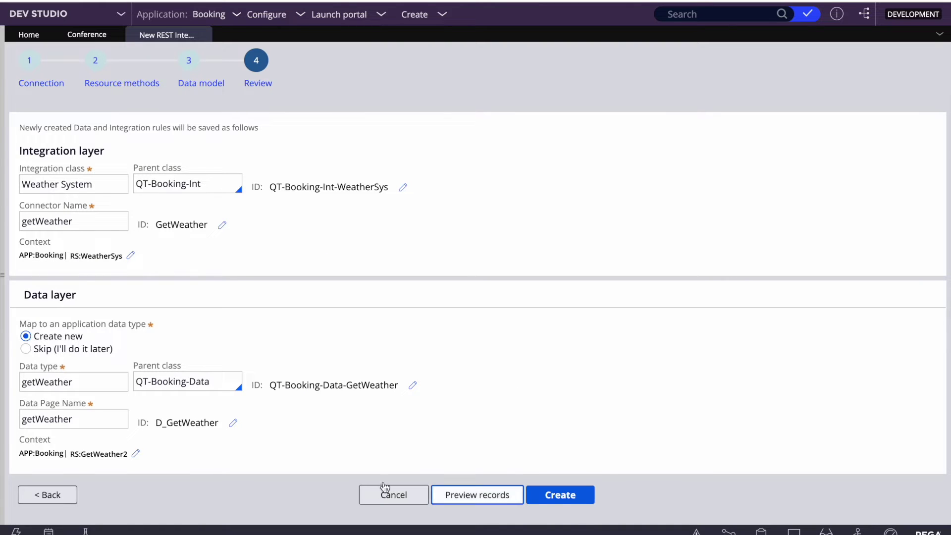
# Set the data layer context to a new ruleset named GetWeatherSys and create the REST integration.
pyautogui.click(136, 453)
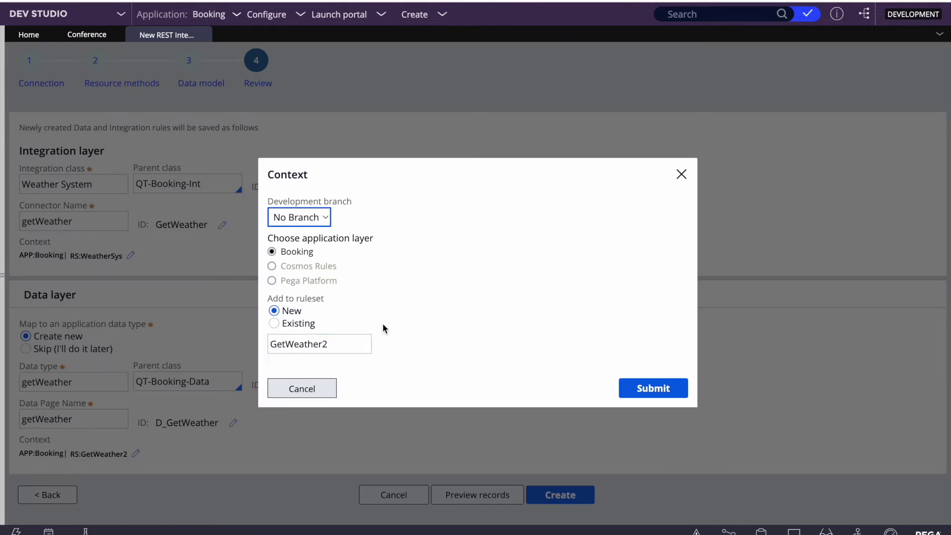
pyautogui.click(335, 343)
pyautogui.press('BackSpace')
pyautogui.press('BackSpace')
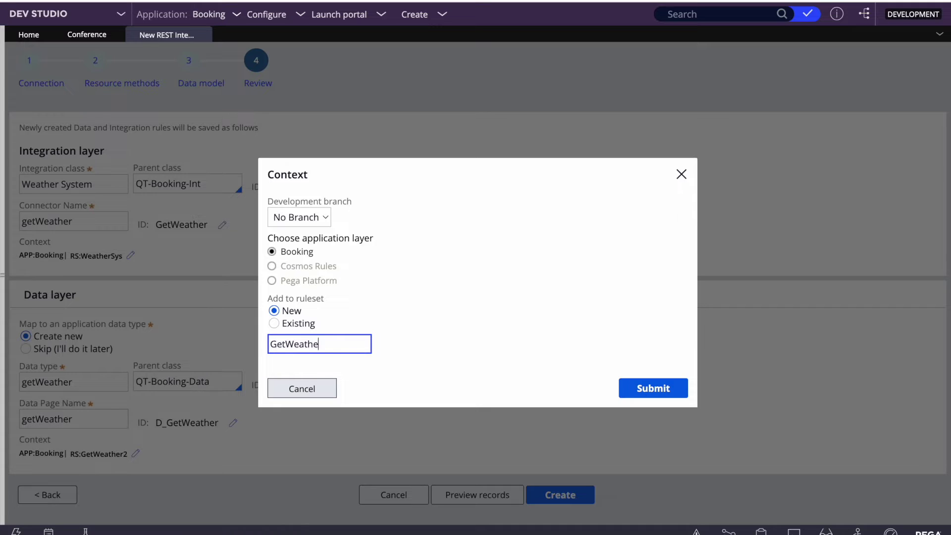
pyautogui.write('rsys')
pyautogui.press('BackSpace')
pyautogui.press('BackSpace')
pyautogui.write('Sys')
pyautogui.click(654, 390)
pyautogui.click(567, 495)
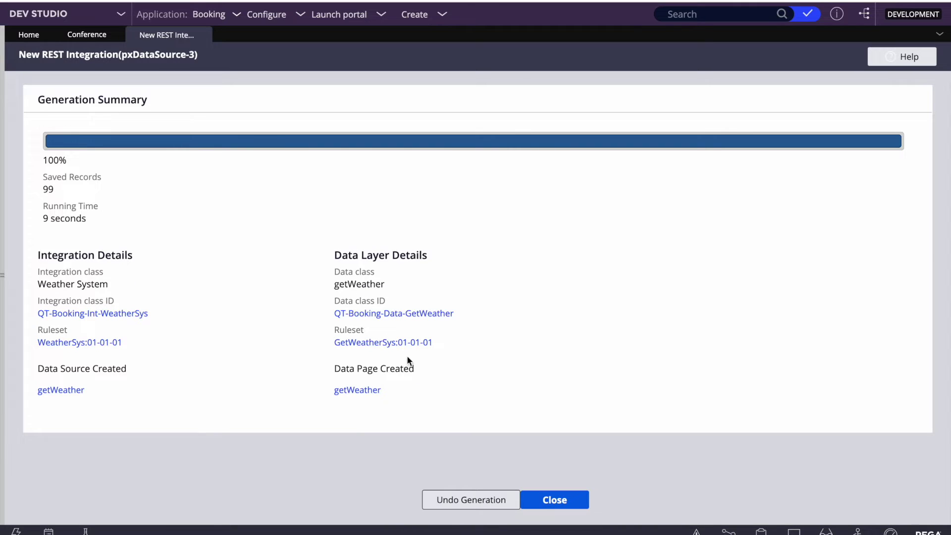
# Open the generated getWeather data page and examine its structure, object type and connector data source.
pyautogui.click(355, 392)
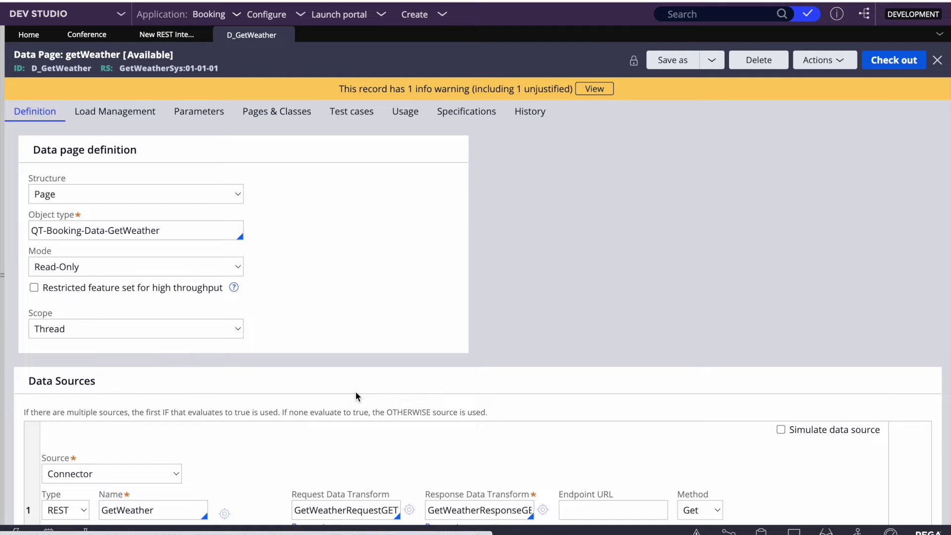
pyautogui.scroll(-3, 355, 391)
pyautogui.scroll(3, 337, 386)
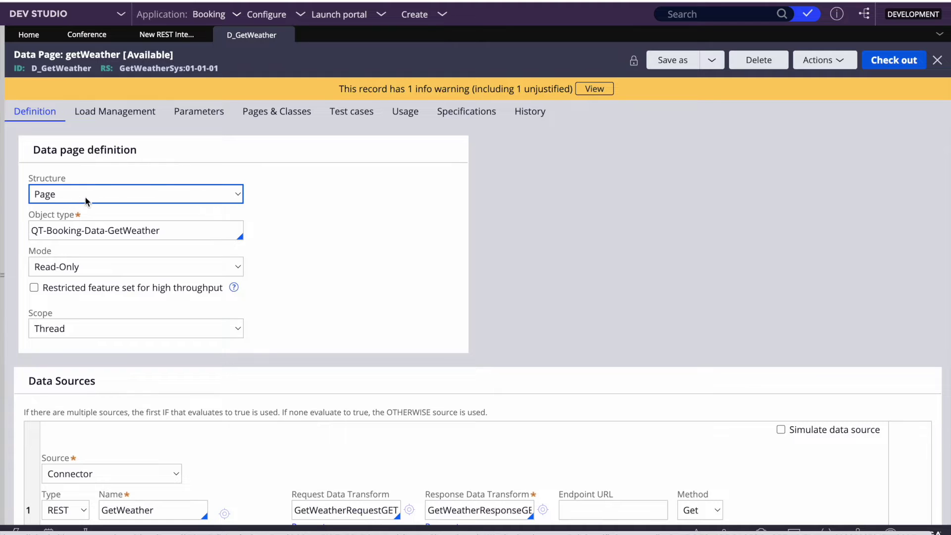
pyautogui.scroll(-3, 303, 361)
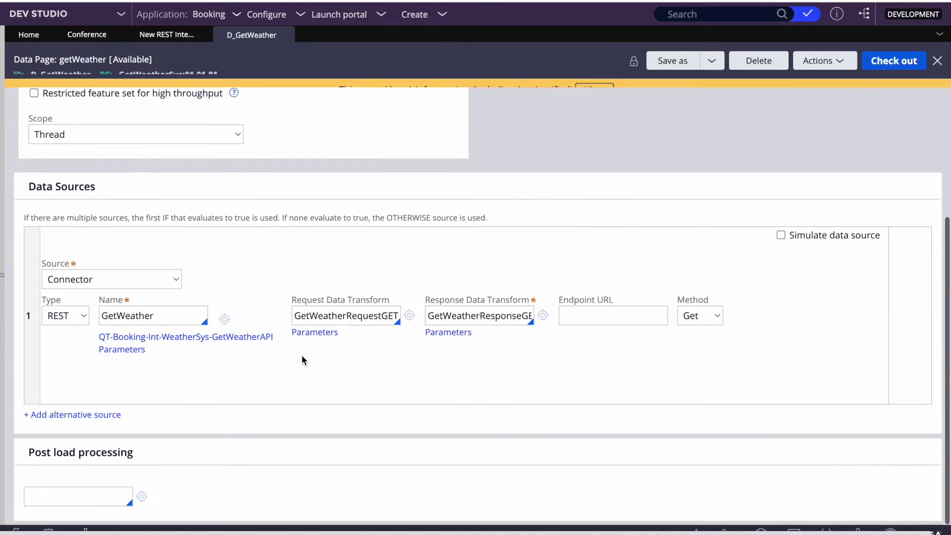
pyautogui.click(202, 317)
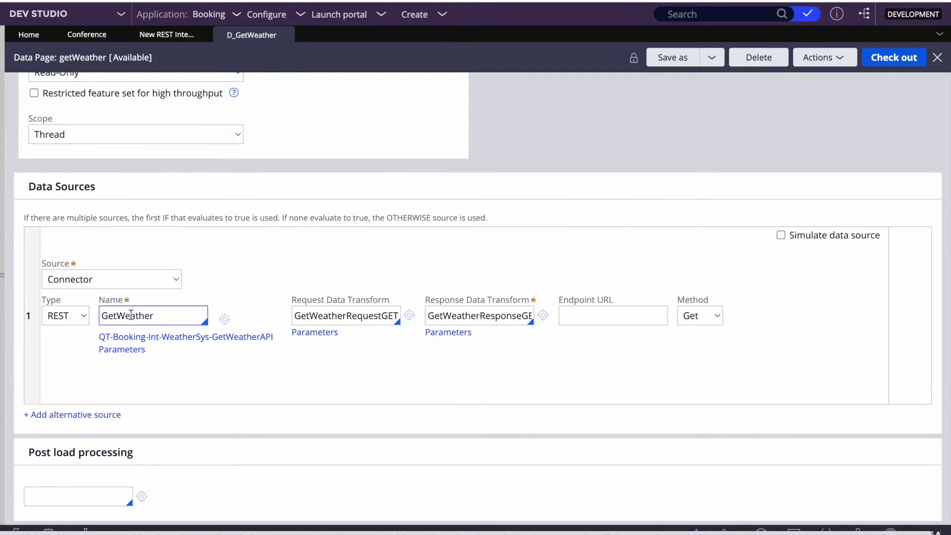
pyautogui.doubleClick(202, 317)
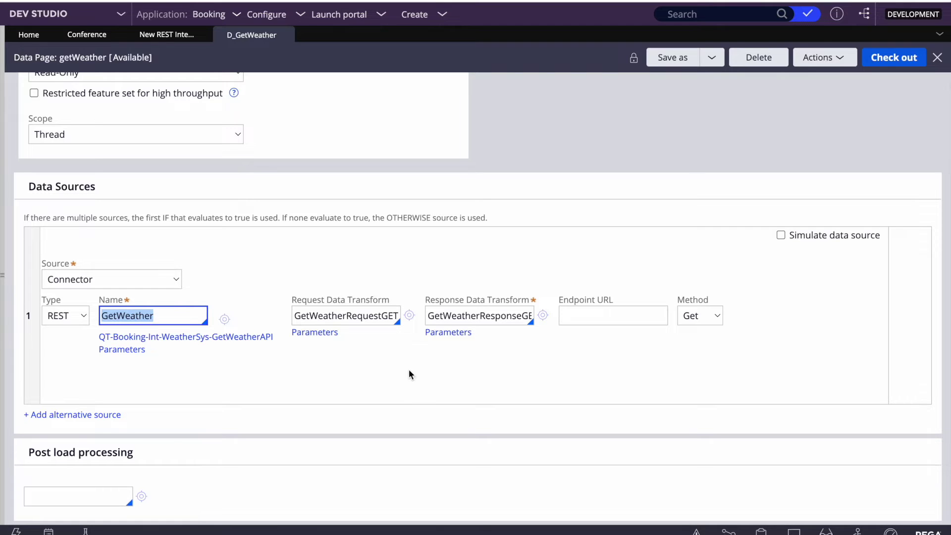
pyautogui.scroll(3, 412, 376)
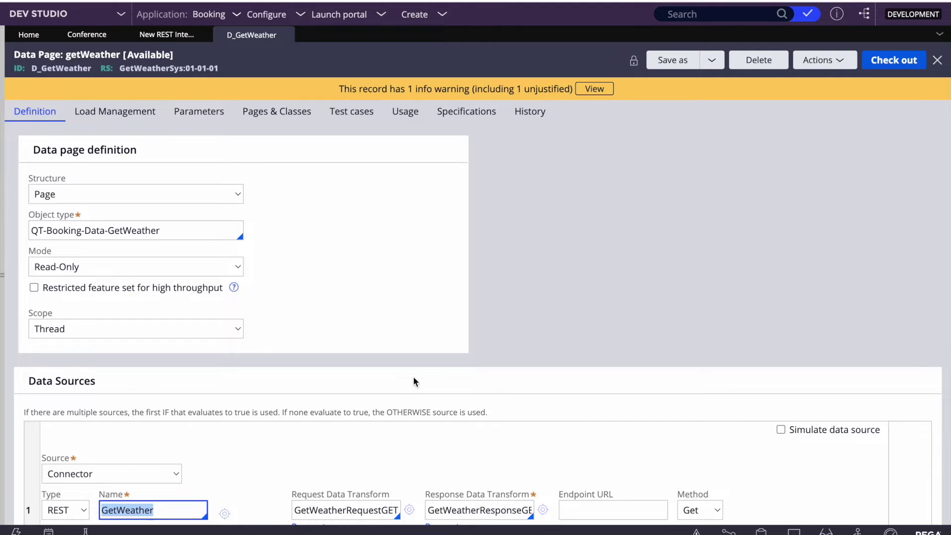
pyautogui.click(524, 321)
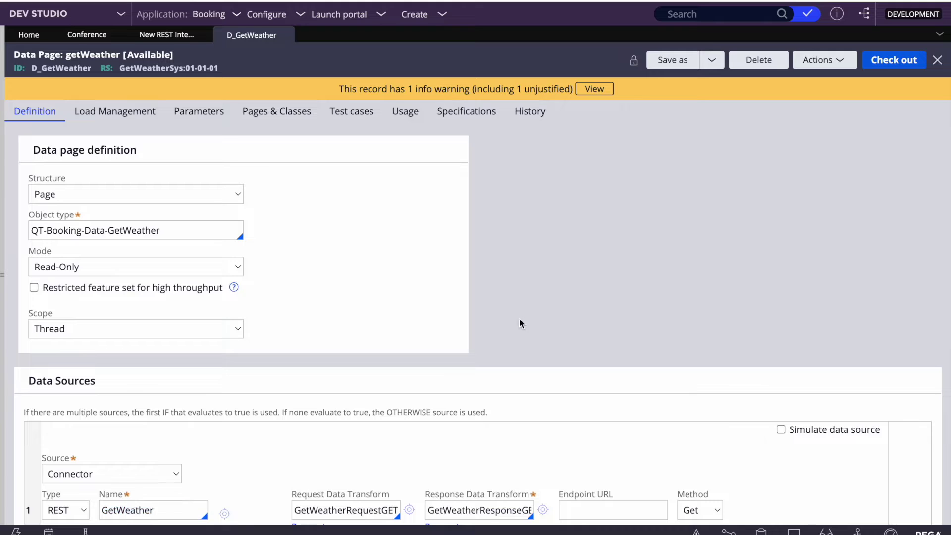
# Examine the D_GetWeather data source's connector name, request and response data transforms, and method options.
pyautogui.doubleClick(55, 68)
pyautogui.scroll(-4, 345, 270)
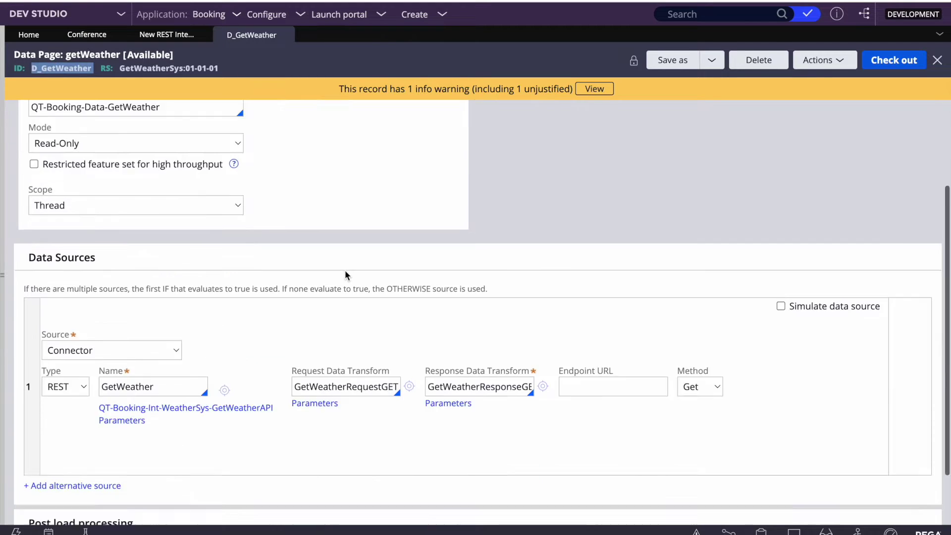
pyautogui.doubleClick(116, 311)
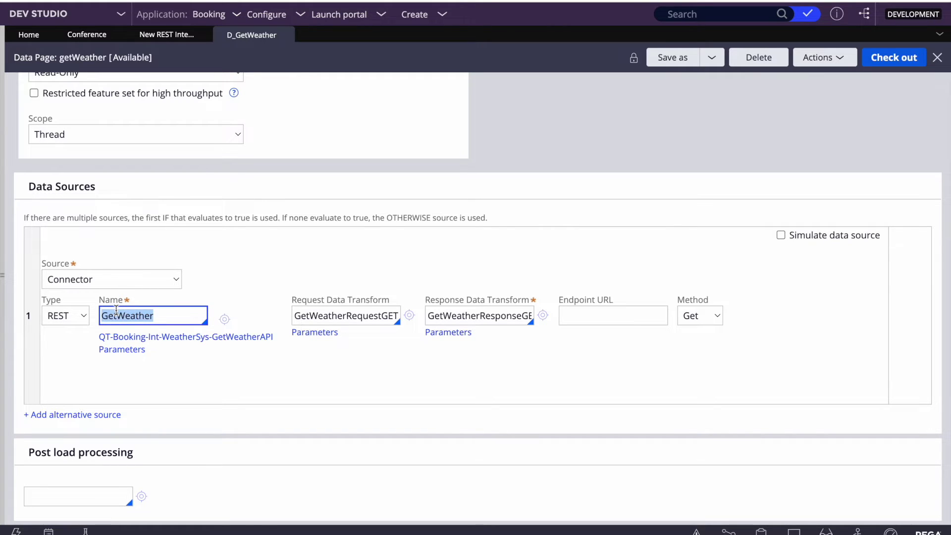
pyautogui.click(349, 312)
pyautogui.doubleClick(348, 312)
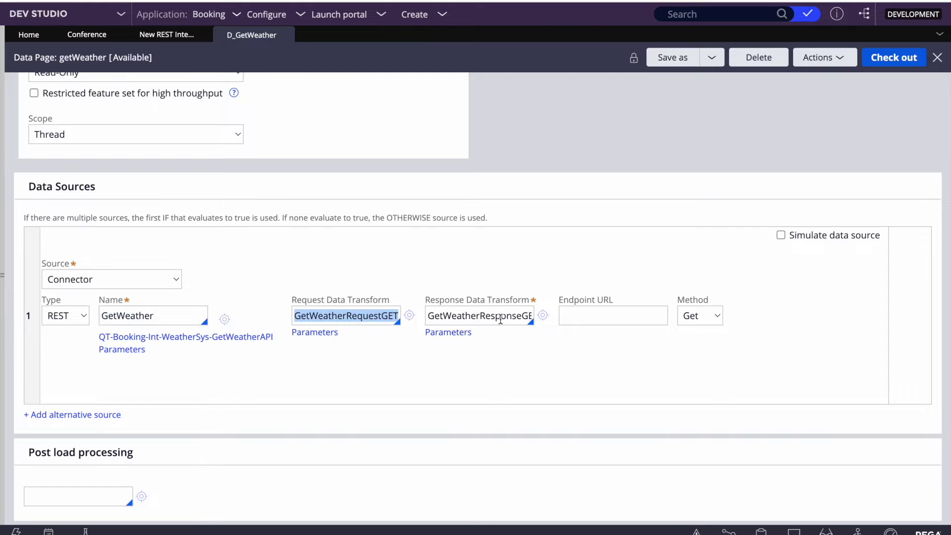
pyautogui.doubleClick(465, 312)
pyautogui.click(388, 357)
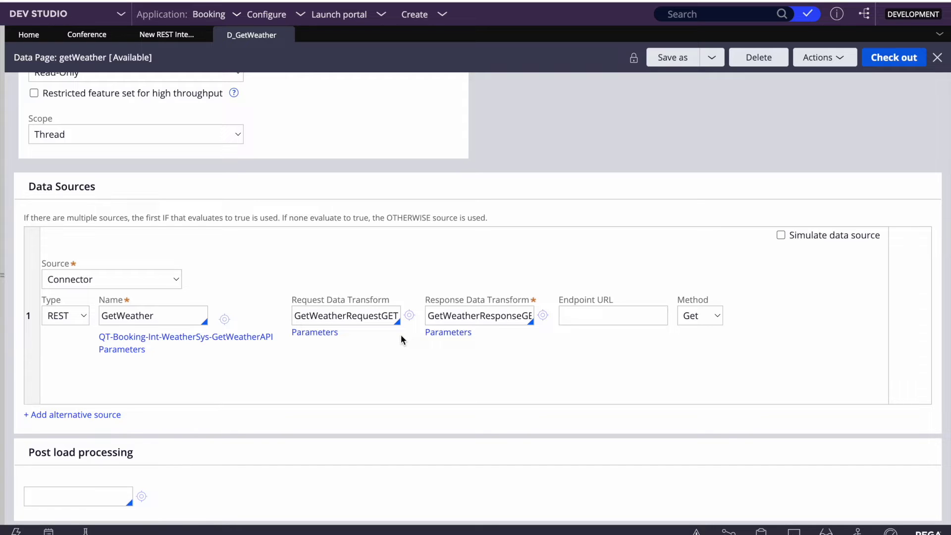
pyautogui.click(717, 315)
pyautogui.click(717, 316)
pyautogui.click(457, 387)
# Open the GetWeatherRequestGET data transform and examine how the key query field is mapped from its parameter.
pyautogui.click(410, 316)
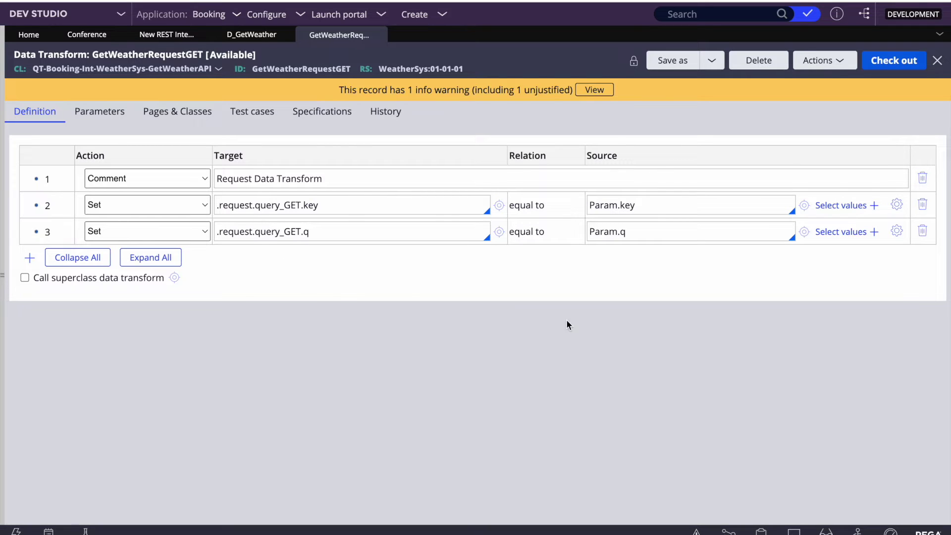
pyautogui.doubleClick(310, 205)
pyautogui.doubleClick(627, 205)
# Return to the D_GetWeather data page and view its parameter definitions.
pyautogui.click(253, 36)
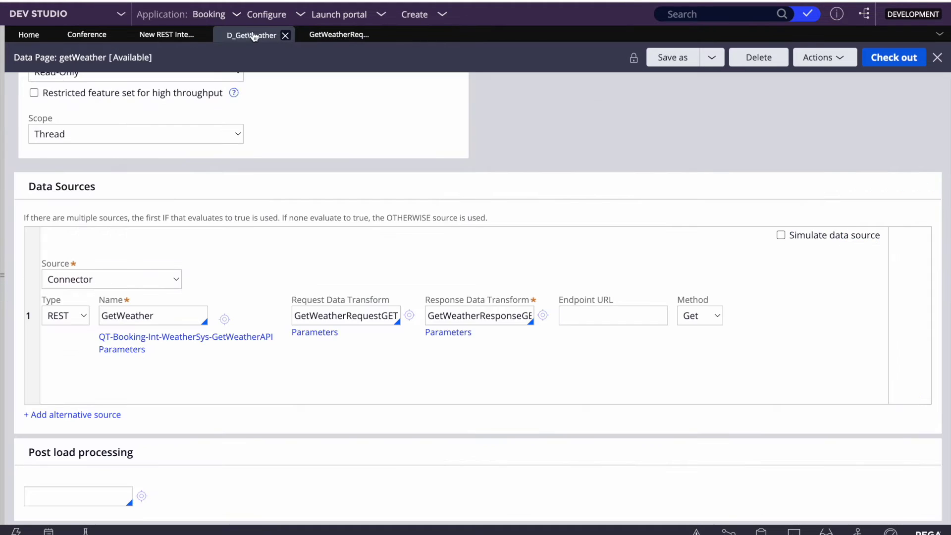
pyautogui.scroll(5, 206, 373)
pyautogui.click(191, 111)
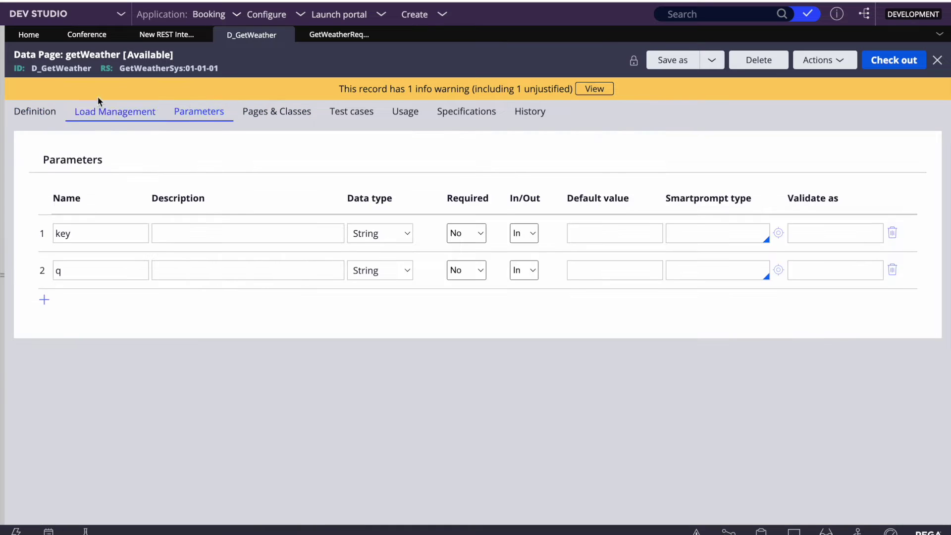
# Check the data page's ID and definition against the parameter mappings in the GetWeatherRequestGET data transform.
pyautogui.doubleClick(58, 67)
pyautogui.doubleClick(58, 68)
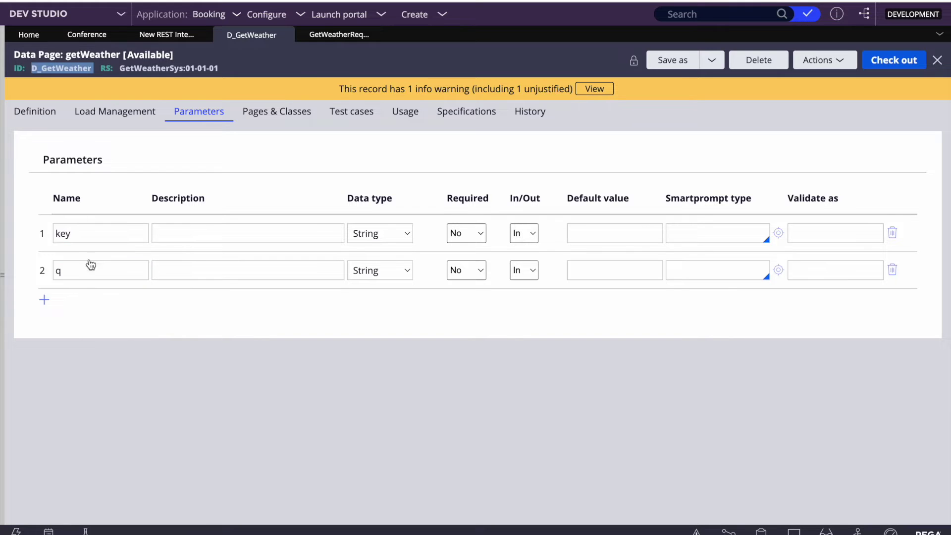
pyautogui.click(42, 112)
pyautogui.click(346, 37)
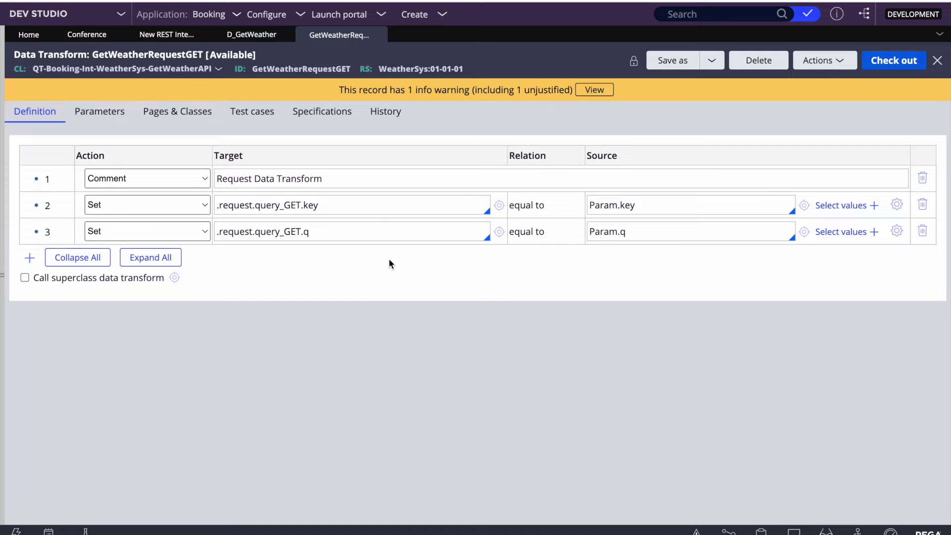
# Open the GetWeather REST connector from the D_GetWeather data source and examine its resource path.
pyautogui.click(252, 35)
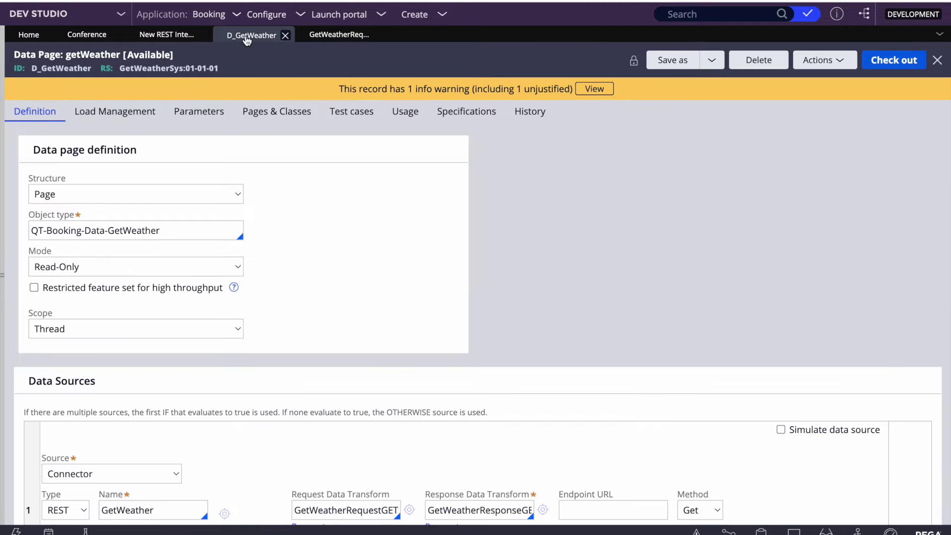
pyautogui.scroll(-5, 296, 250)
pyautogui.click(226, 320)
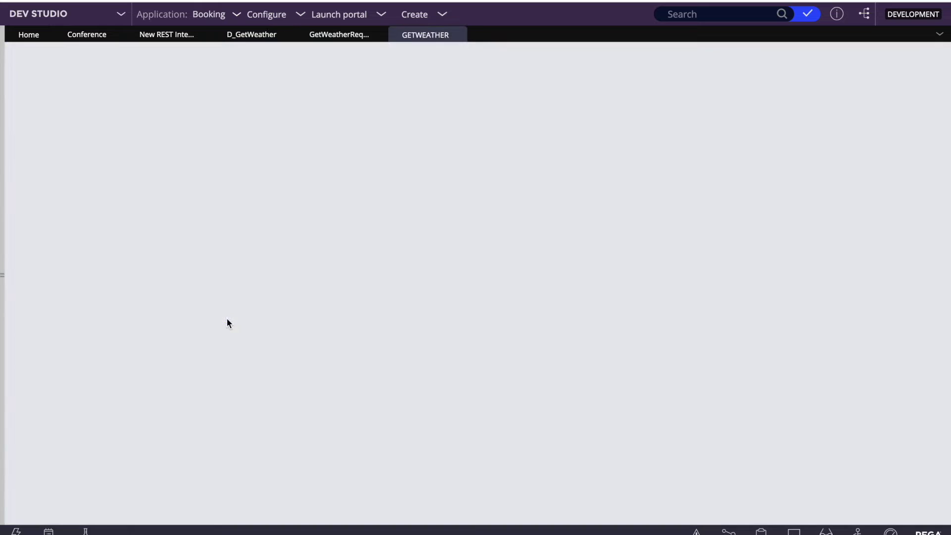
pyautogui.click(180, 199)
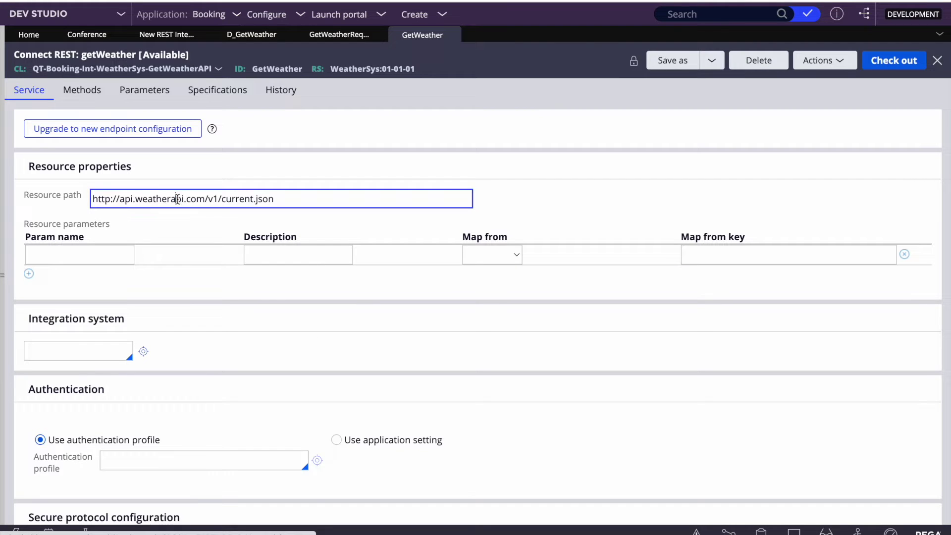
pyautogui.tripleClick(178, 199)
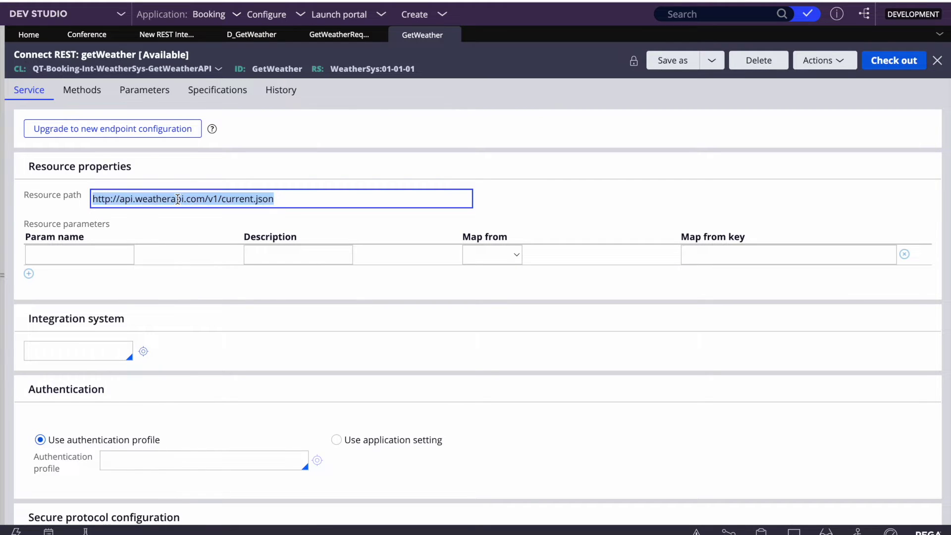
pyautogui.press('End')
pyautogui.hotkey('ctrl', 'shift', 'Left')
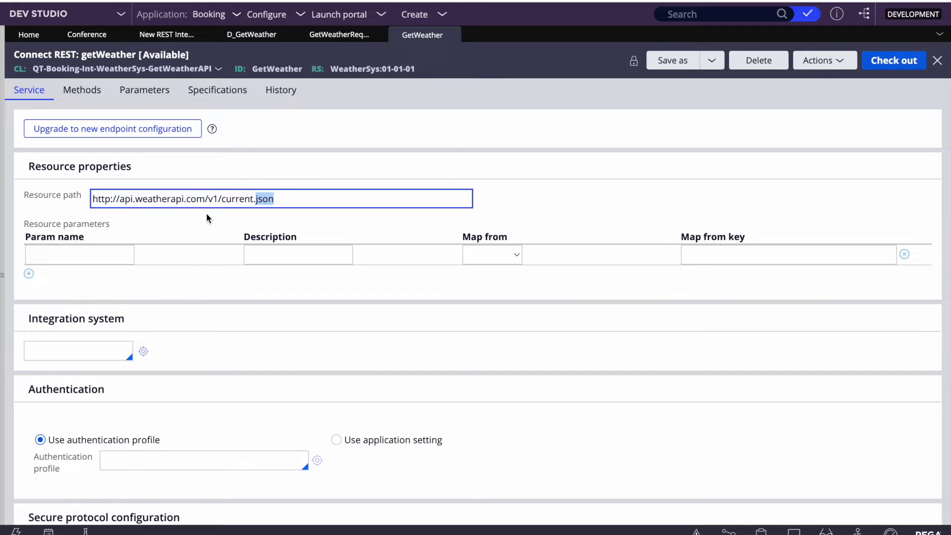
pyautogui.hotkey('ctrl', 'a')
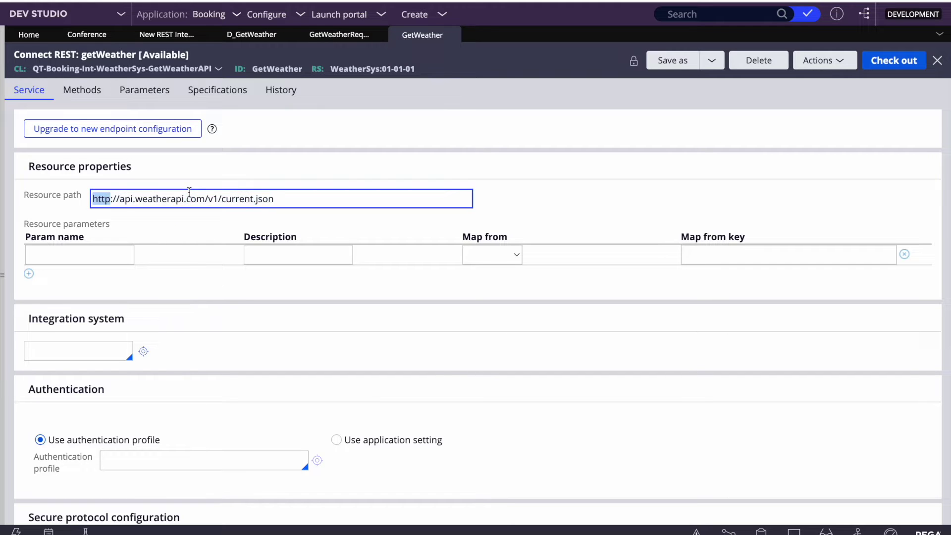
# Examine the connector's available authentication profiles and its security, connection and proxy settings.
pyautogui.scroll(-3, 236, 363)
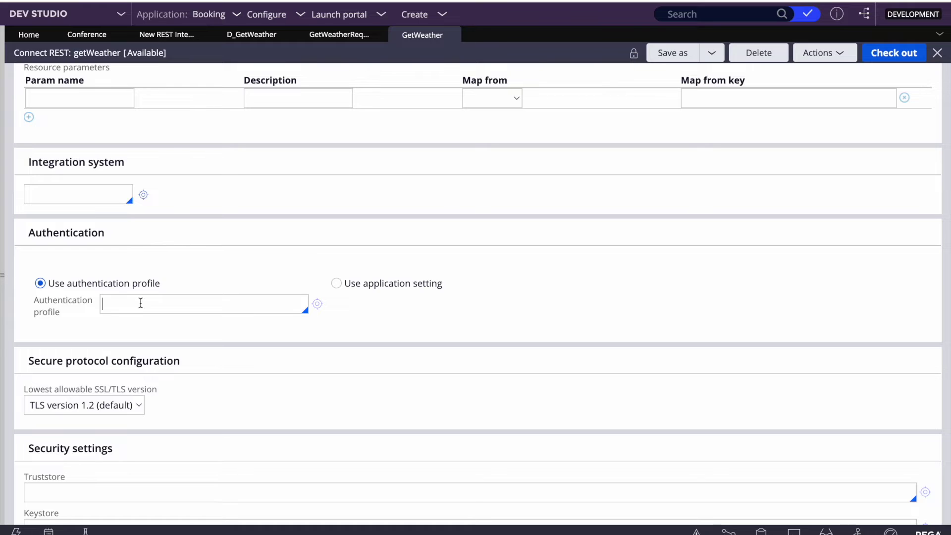
pyautogui.click(178, 299)
pyautogui.press('Down')
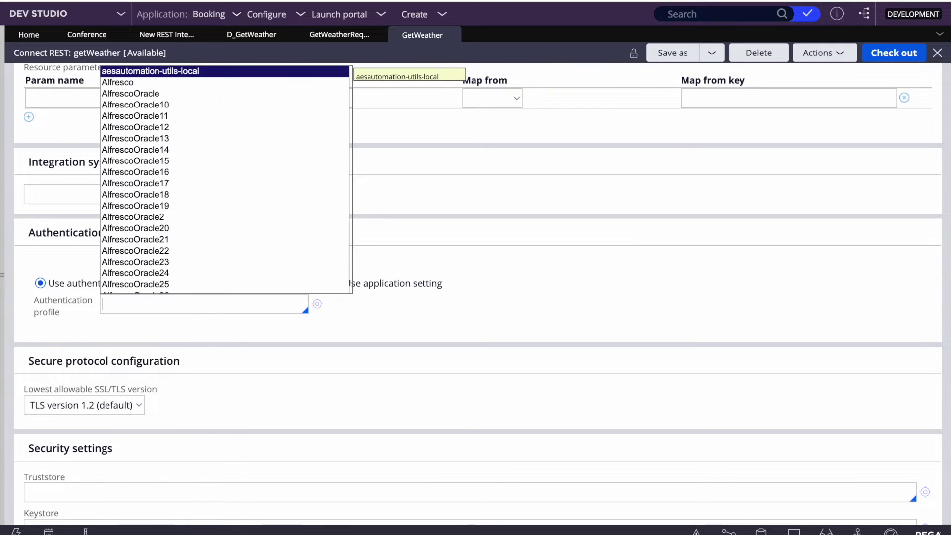
pyautogui.click(511, 297)
pyautogui.scroll(-10, 322, 367)
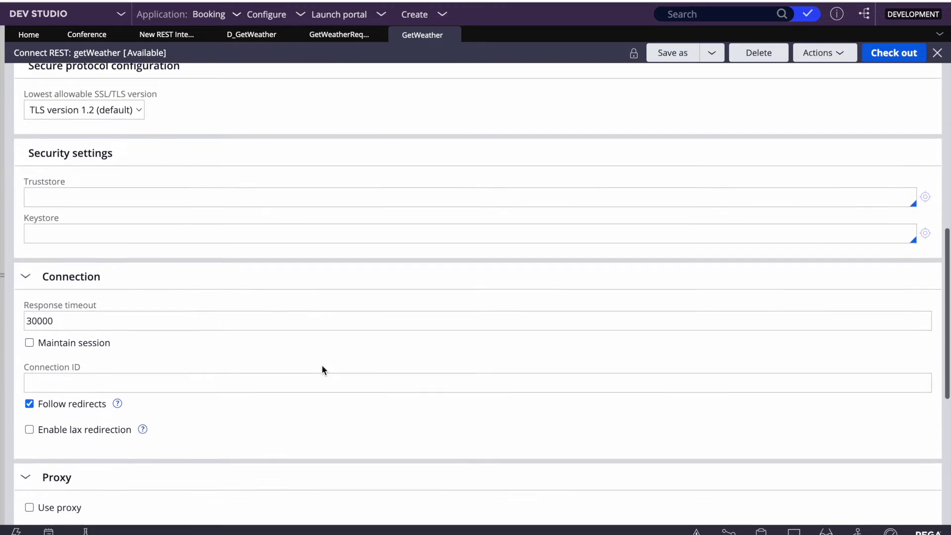
pyautogui.scroll(-3, 322, 367)
pyautogui.scroll(20, 322, 367)
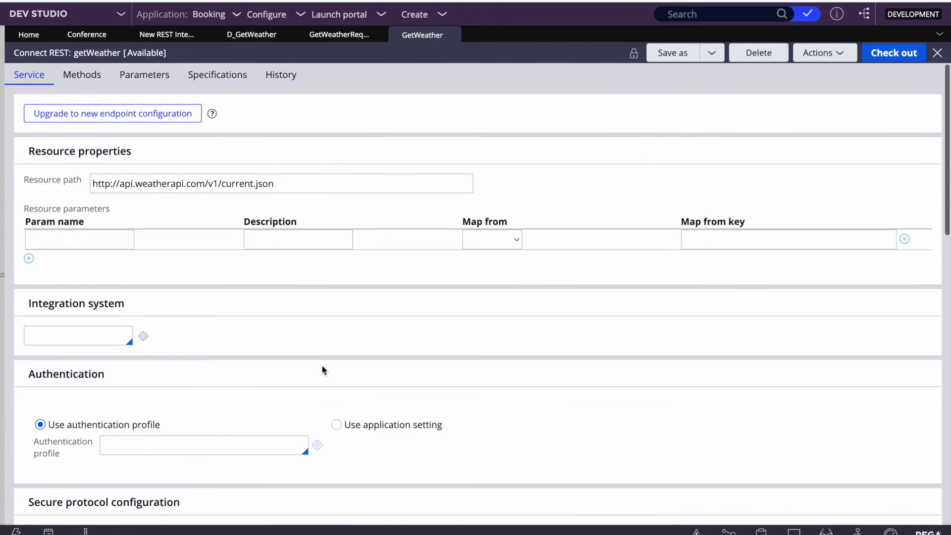
# View the connector's Get method request and examine how the key query string parameter is mapped.
pyautogui.click(81, 91)
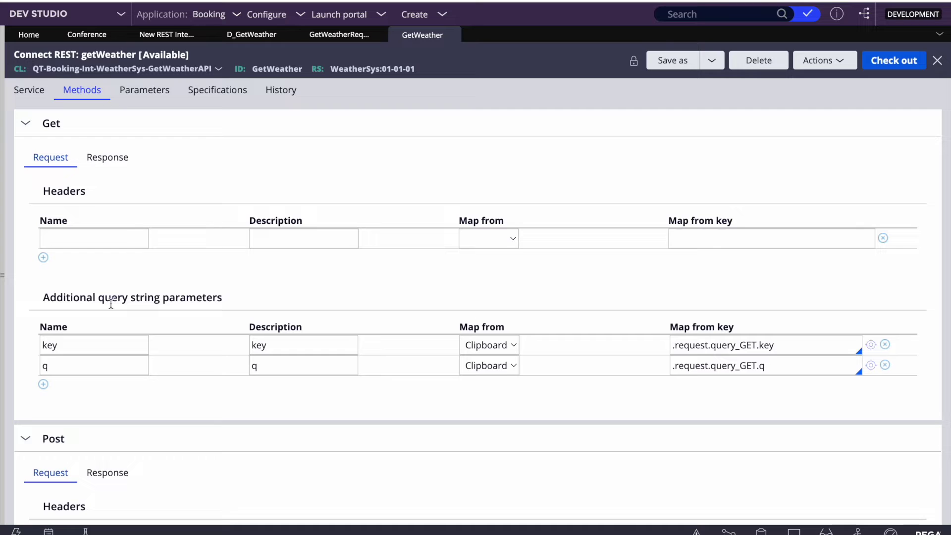
pyautogui.scroll(-2, 161, 231)
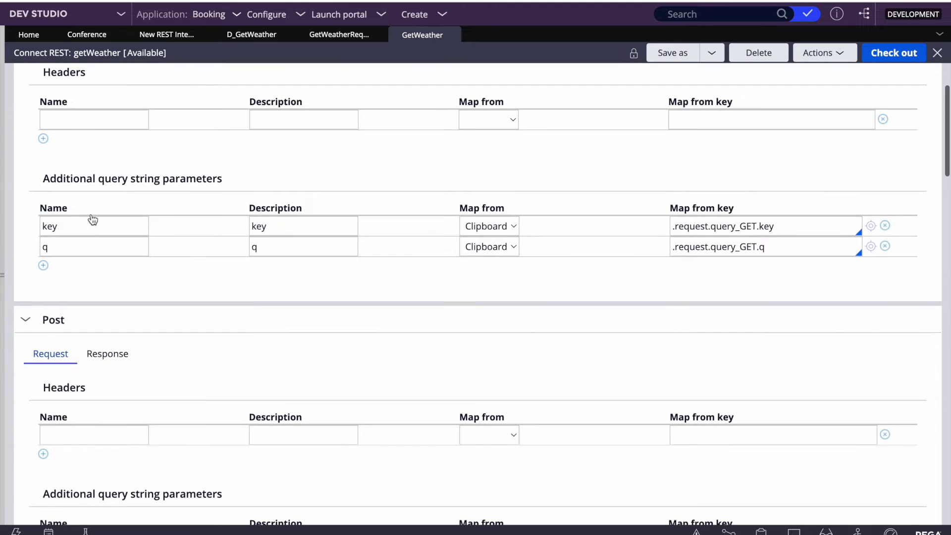
pyautogui.click(83, 218)
pyautogui.doubleClick(84, 218)
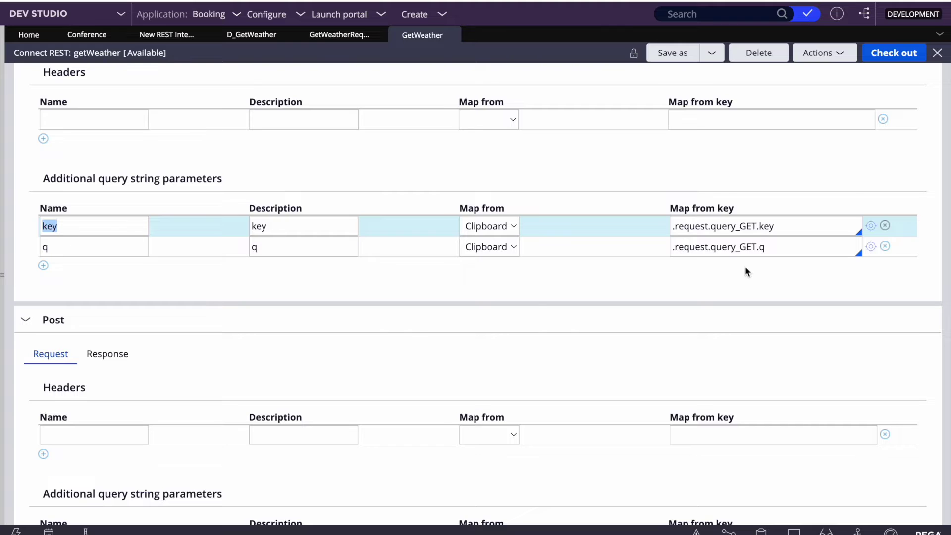
pyautogui.tripleClick(691, 226)
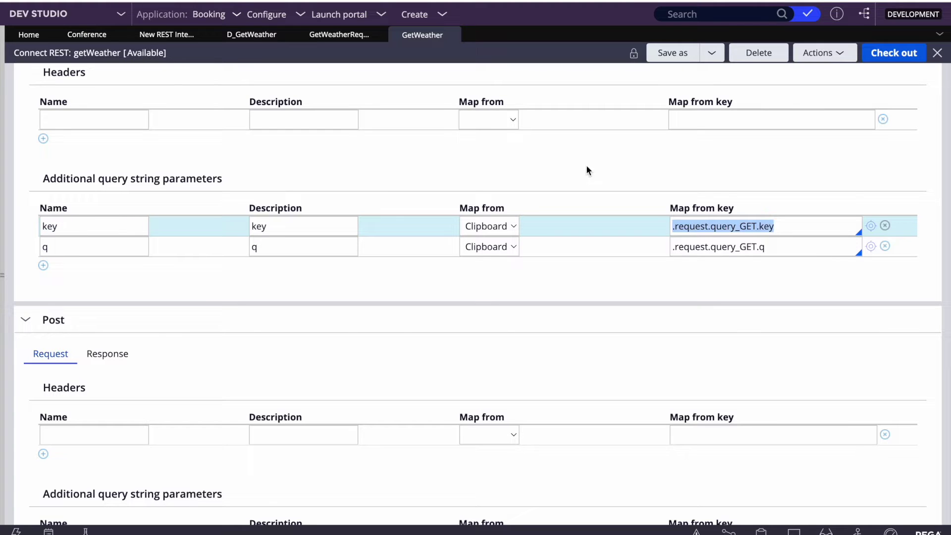
# Compare the connector's key mapping with the target field in the GetWeatherRequestGET data transform.
pyautogui.click(342, 37)
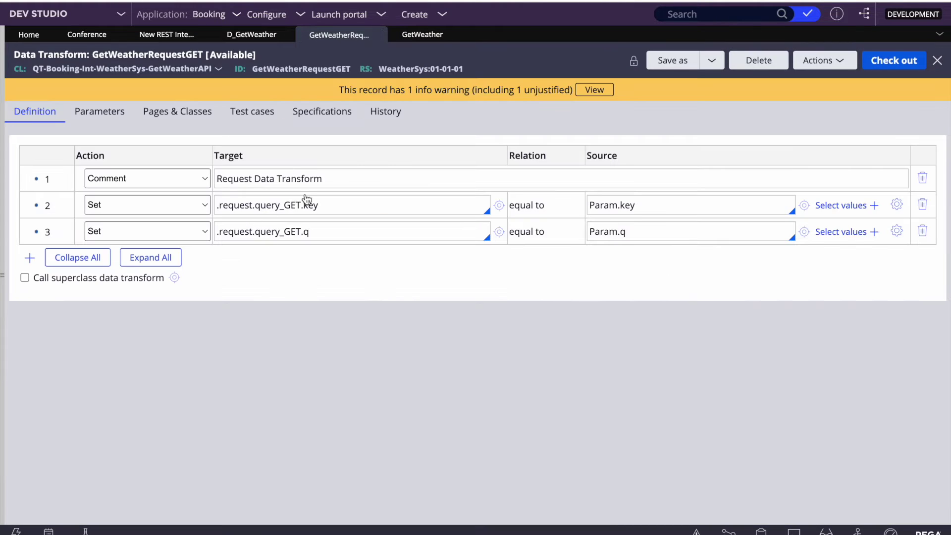
pyautogui.click(421, 36)
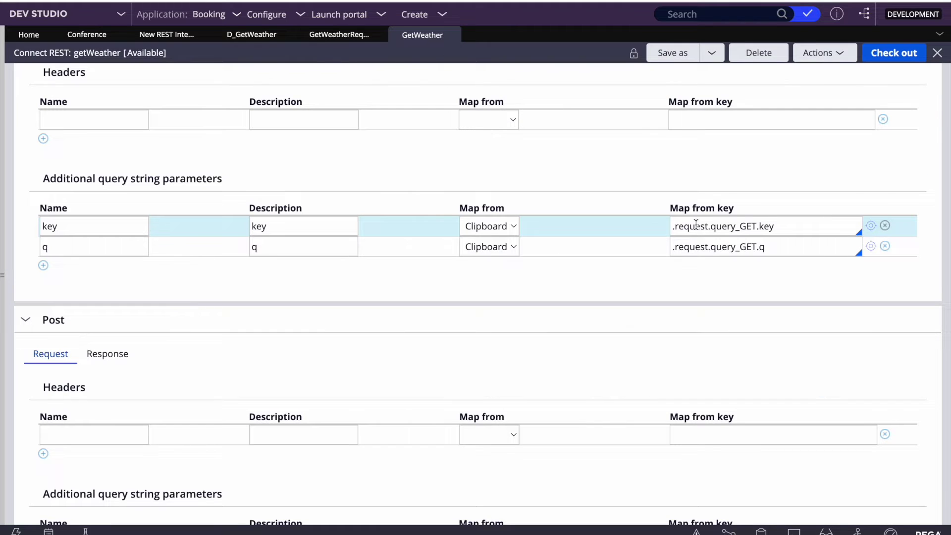
pyautogui.doubleClick(767, 226)
pyautogui.scroll(2, 510, 322)
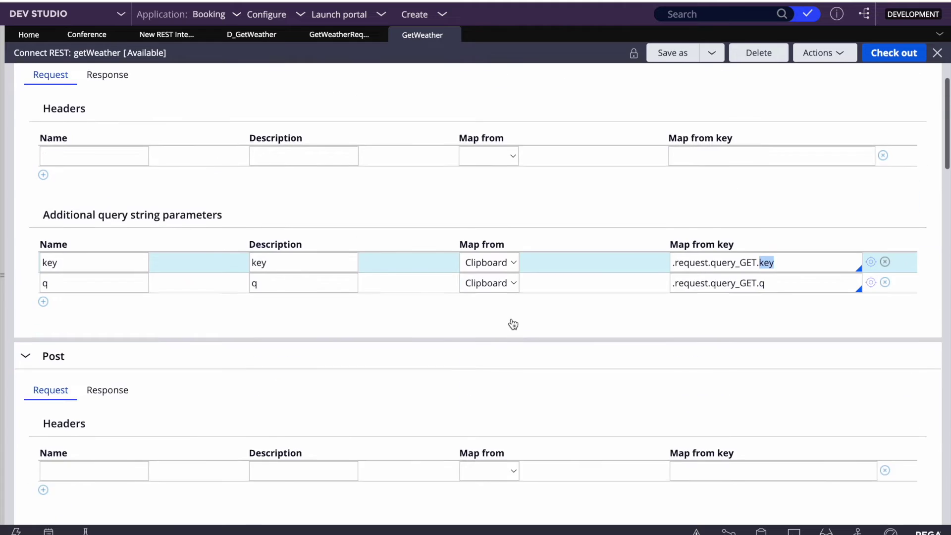
pyautogui.scroll(-1, 127, 276)
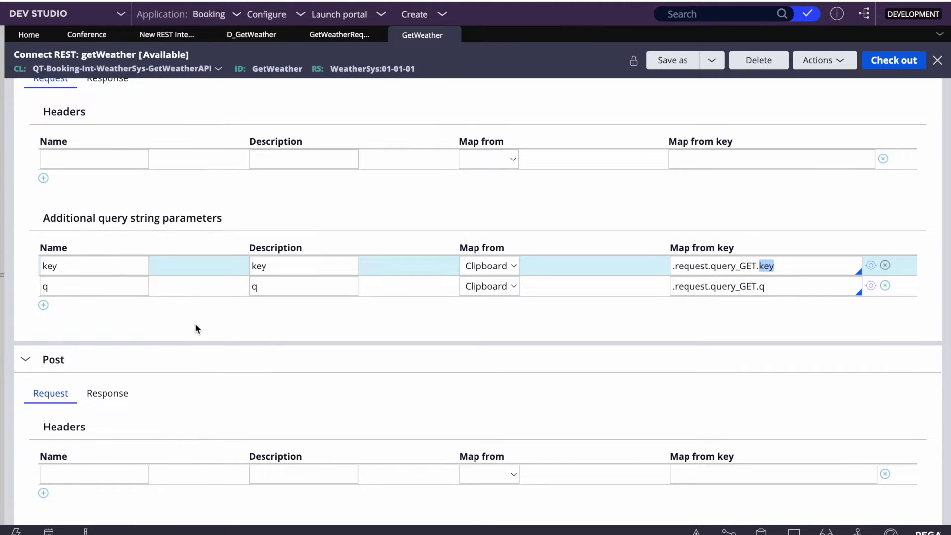
# Examine the Post method's request headers, query string parameters and message data fields in the connector.
pyautogui.scroll(-4, 194, 323)
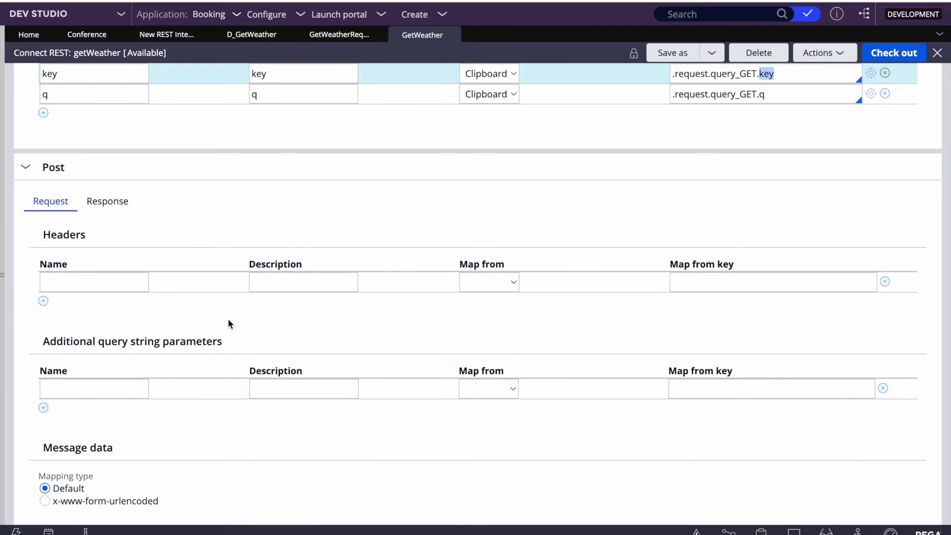
pyautogui.scroll(3, 206, 332)
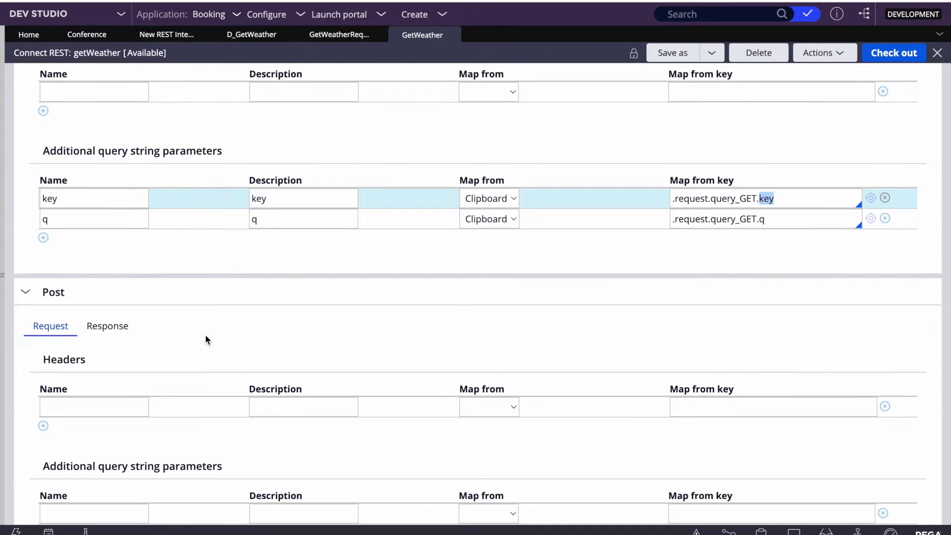
pyautogui.scroll(-4, 205, 334)
pyautogui.scroll(-3, 97, 430)
pyautogui.click(55, 317)
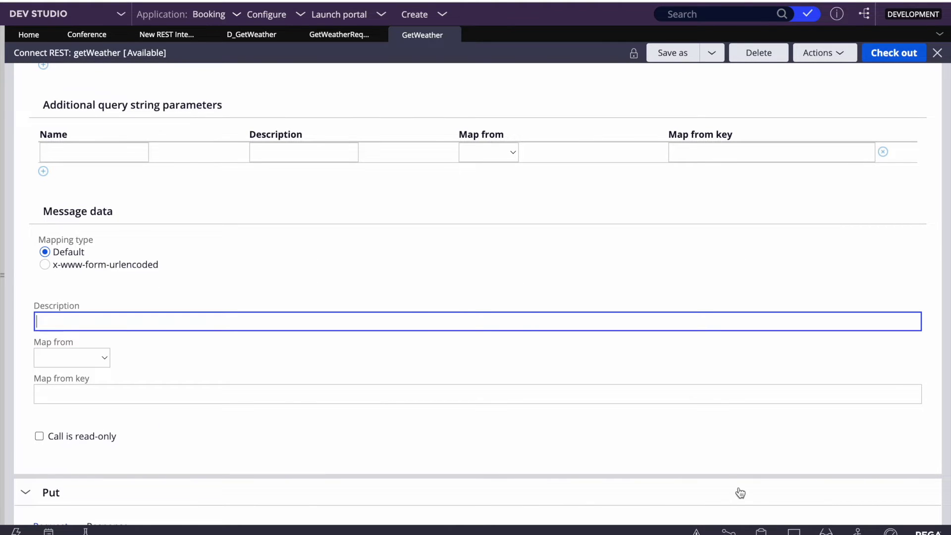
# Switch to Postman and examine the raw JSON body of the WhatsApp messages POST request, then return to the weather request.
pyautogui.press('F4')
pyautogui.click(816, 526)
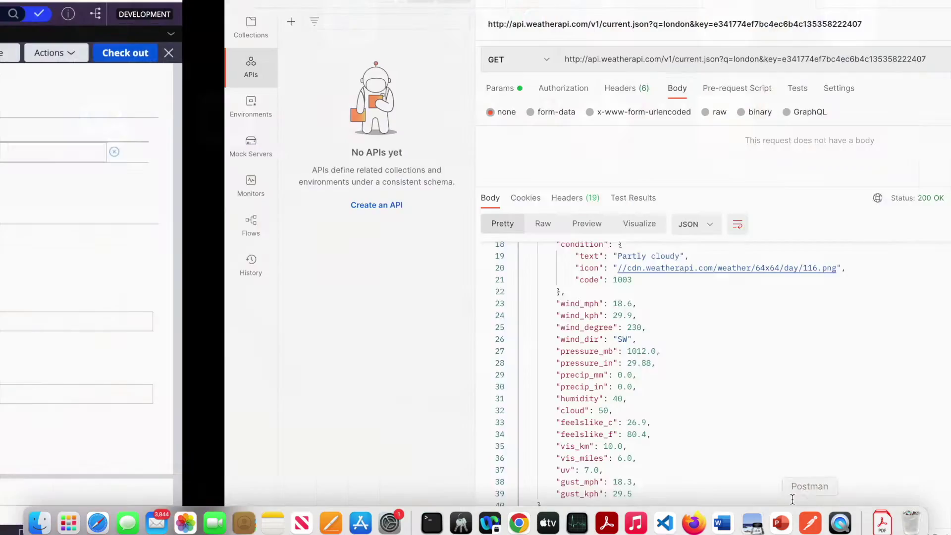
pyautogui.click(438, 2)
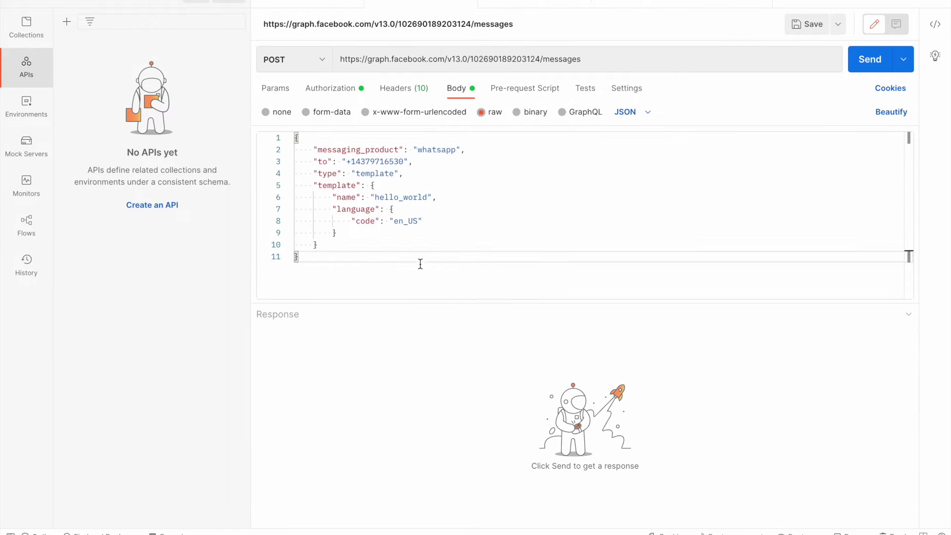
pyautogui.tripleClick(412, 240)
pyautogui.click(358, 270)
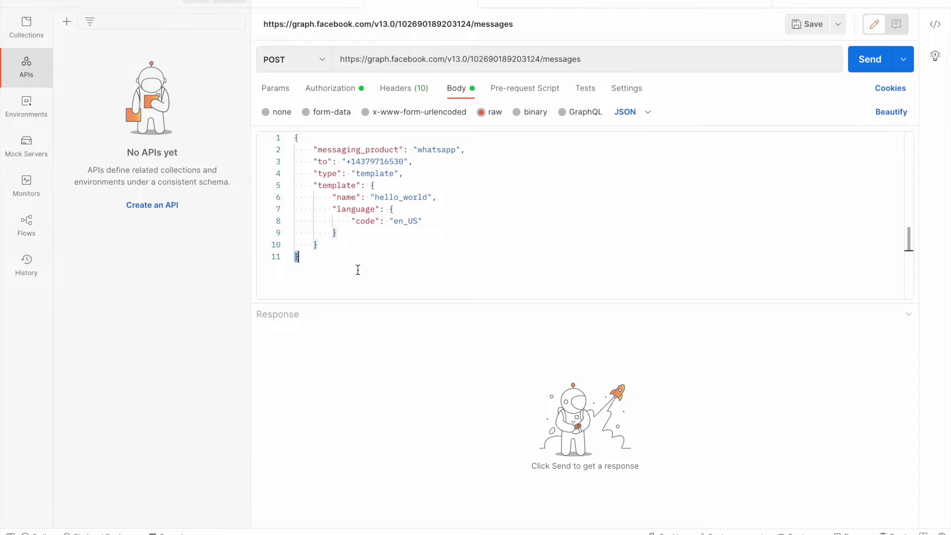
pyautogui.press('super+a')
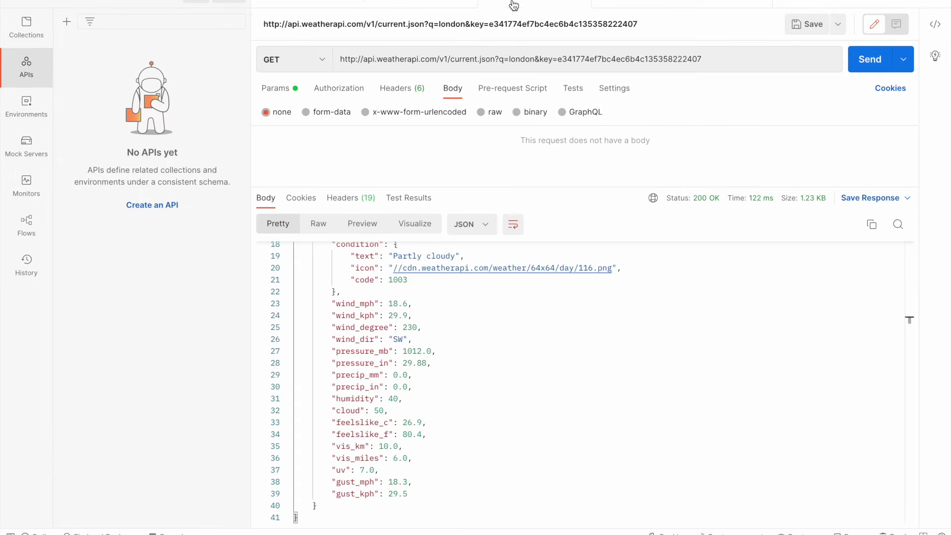
# Switch back to Chrome and review the connector's Post message data mapping and the Put request section.
pyautogui.press('F4')
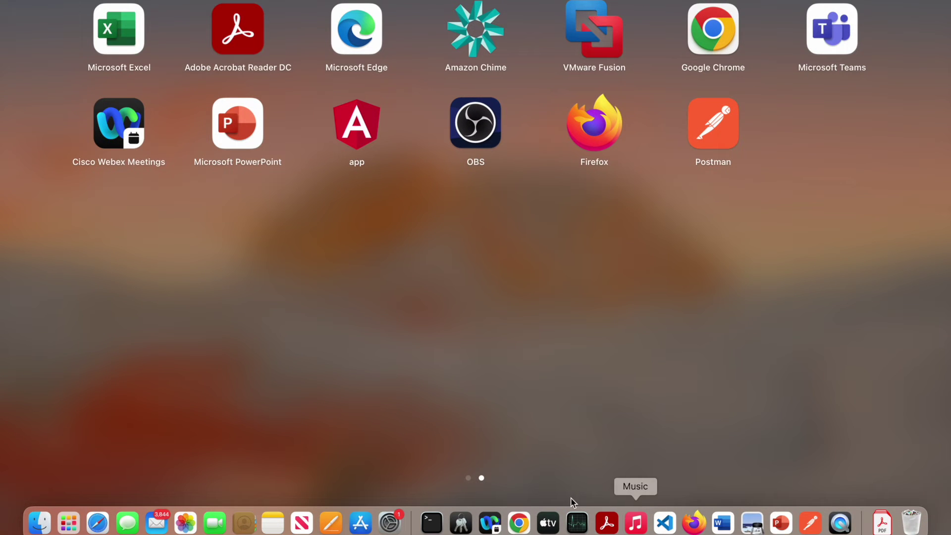
pyautogui.click(519, 521)
pyautogui.scroll(-3, 211, 378)
pyautogui.scroll(-10, 211, 377)
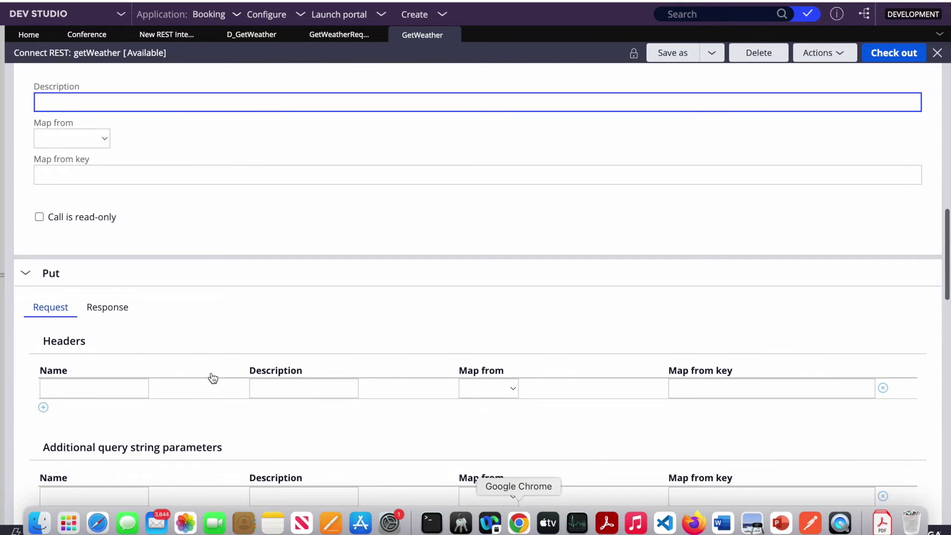
pyautogui.scroll(-4, 213, 378)
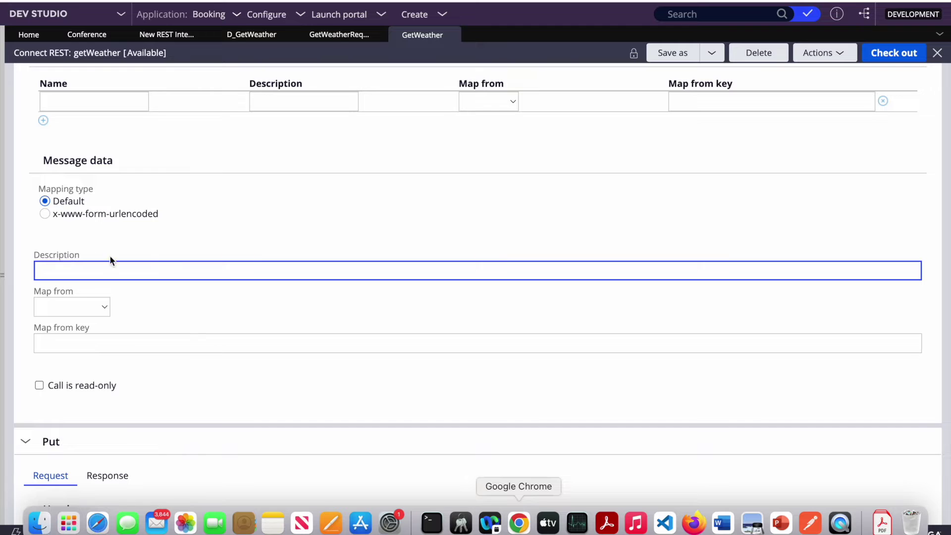
pyautogui.scroll(9, 162, 301)
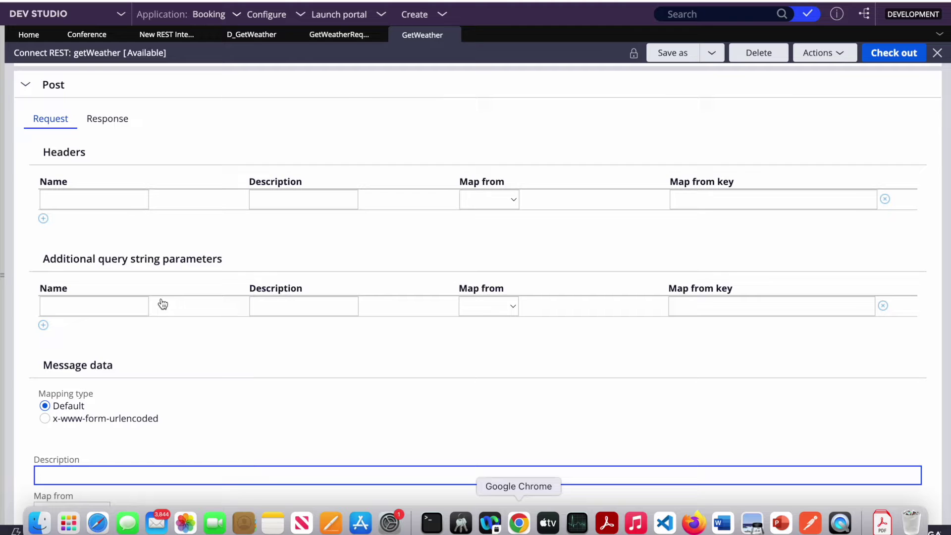
pyautogui.scroll(-11, 236, 372)
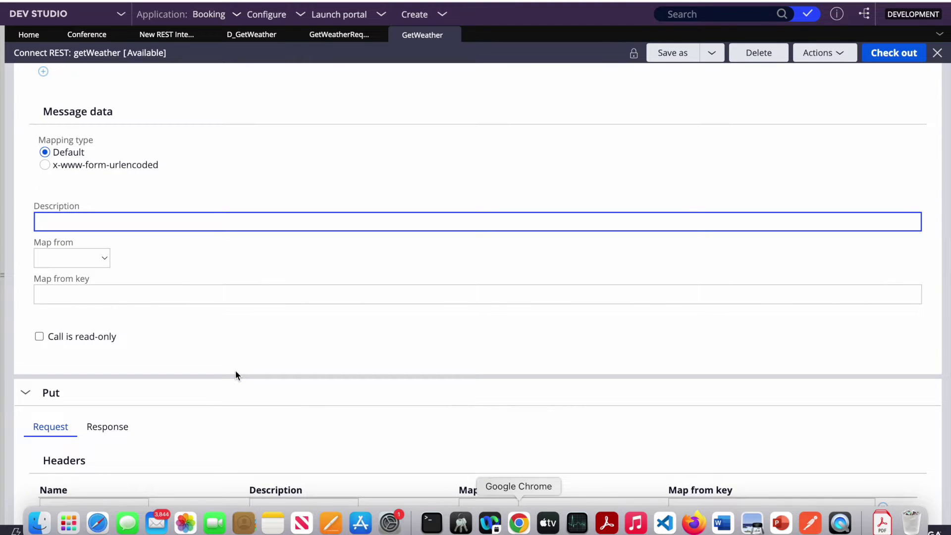
# Open the GetWeatherResponseGET data transform from the D_GetWeather data source and expand its Primary page update to examine the nested mappings.
pyautogui.click(245, 35)
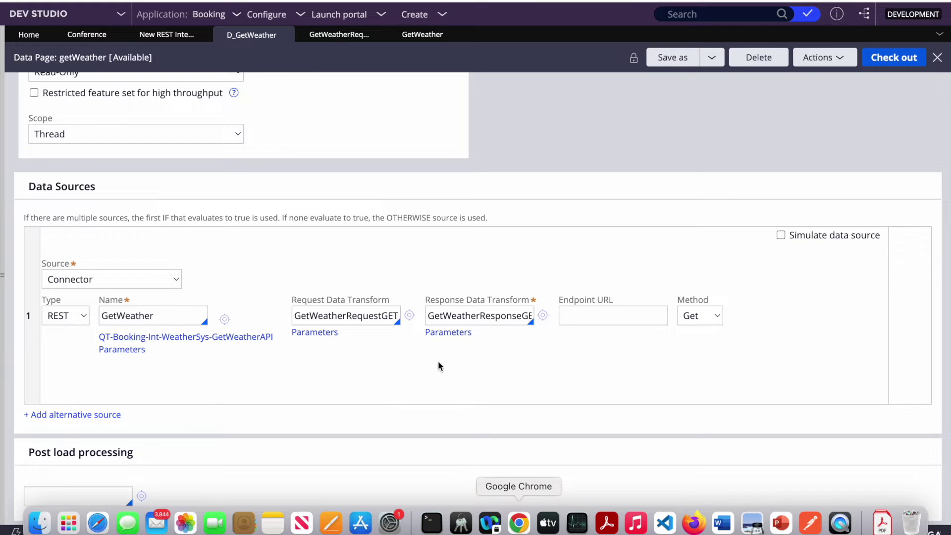
pyautogui.click(544, 316)
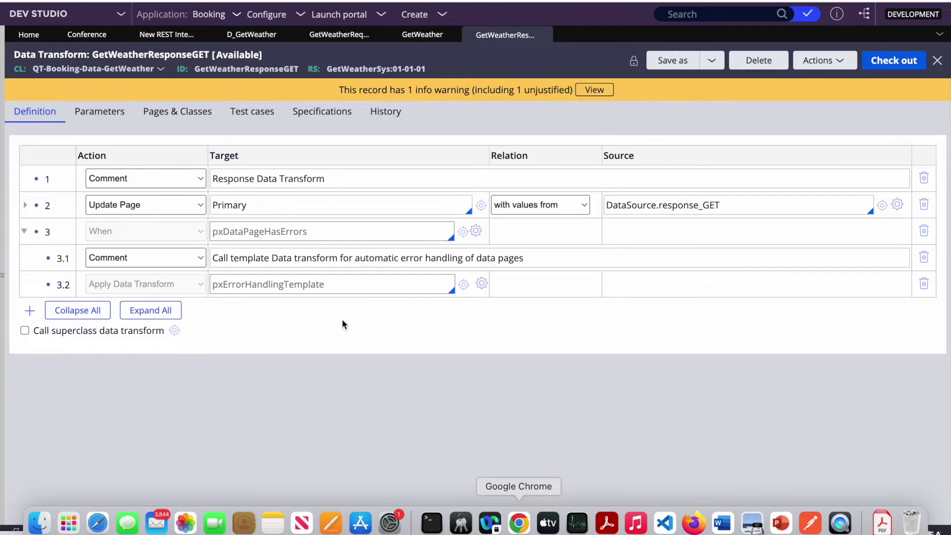
pyautogui.click(25, 205)
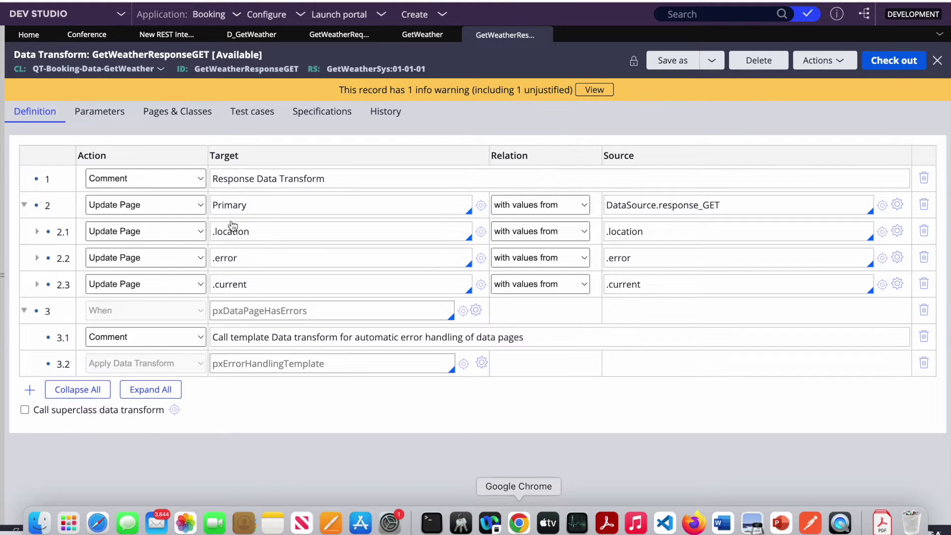
# Examine the Primary page update from DataSource.response_GET and expand the .location page to review its field mappings.
pyautogui.doubleClick(630, 206)
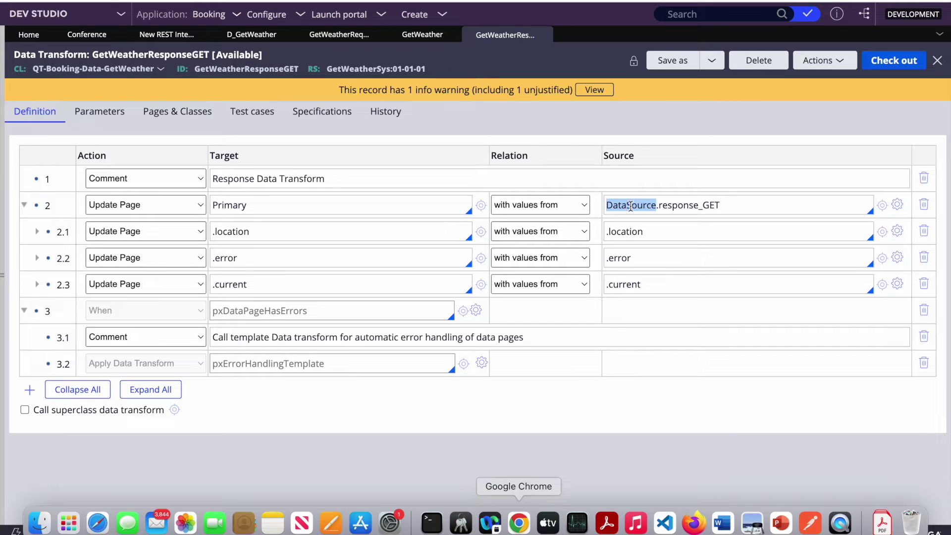
pyautogui.click(630, 206)
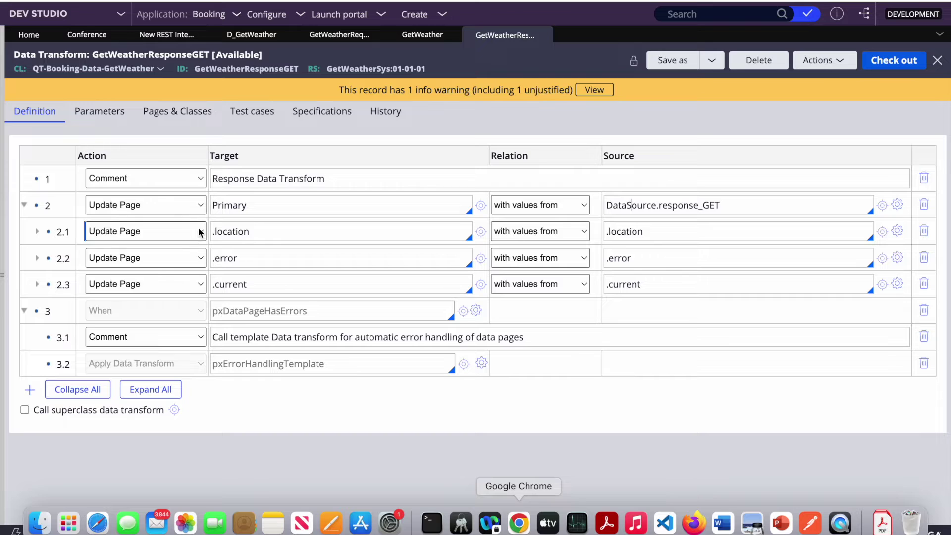
pyautogui.doubleClick(231, 201)
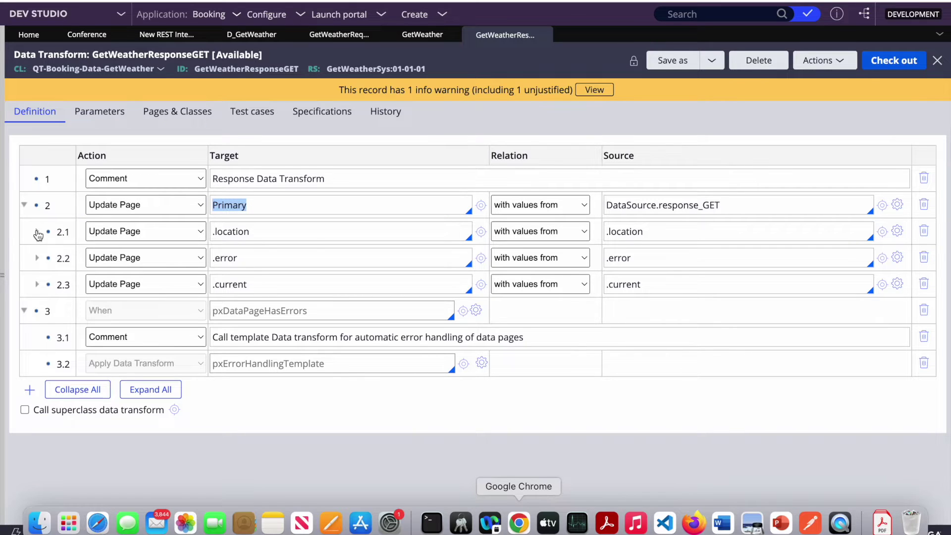
pyautogui.click(37, 232)
pyautogui.scroll(-3, 267, 322)
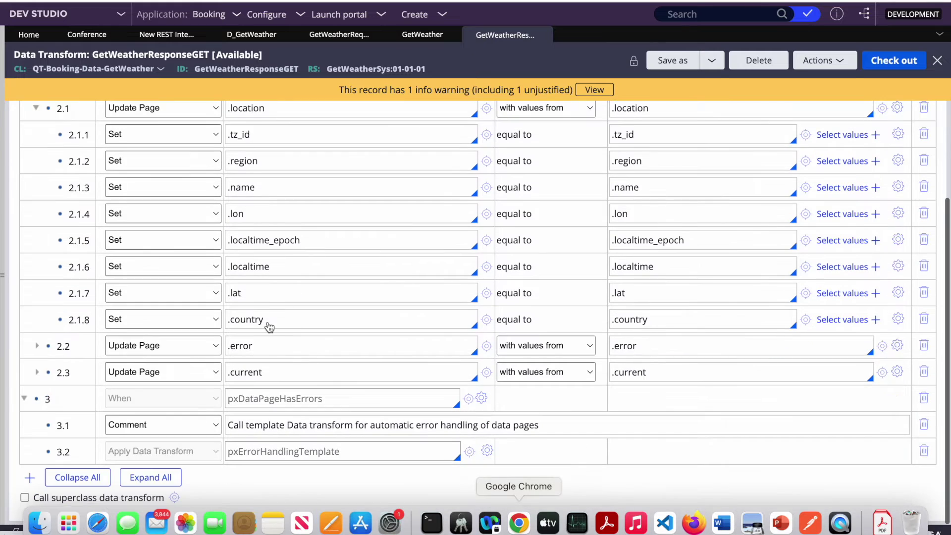
pyautogui.scroll(3, 268, 322)
pyautogui.doubleClick(247, 213)
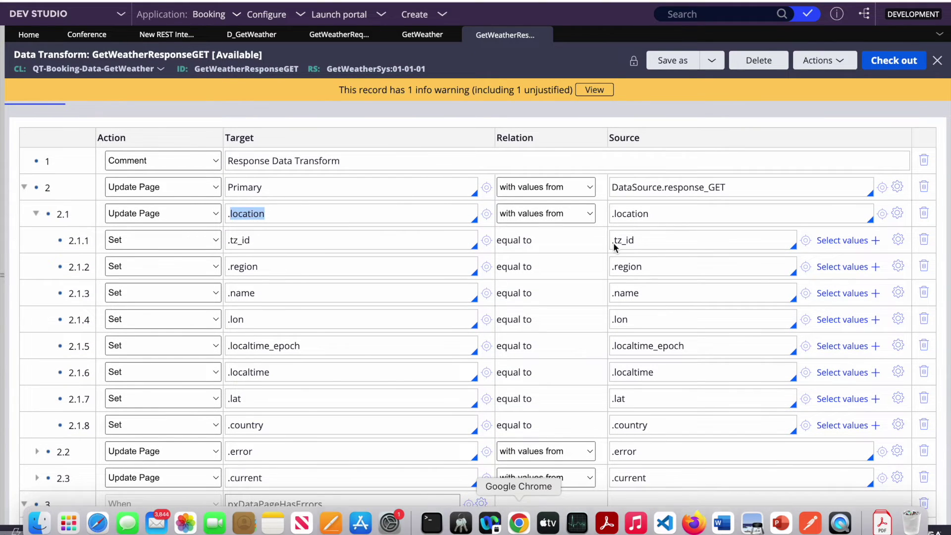
pyautogui.scroll(-3, 613, 378)
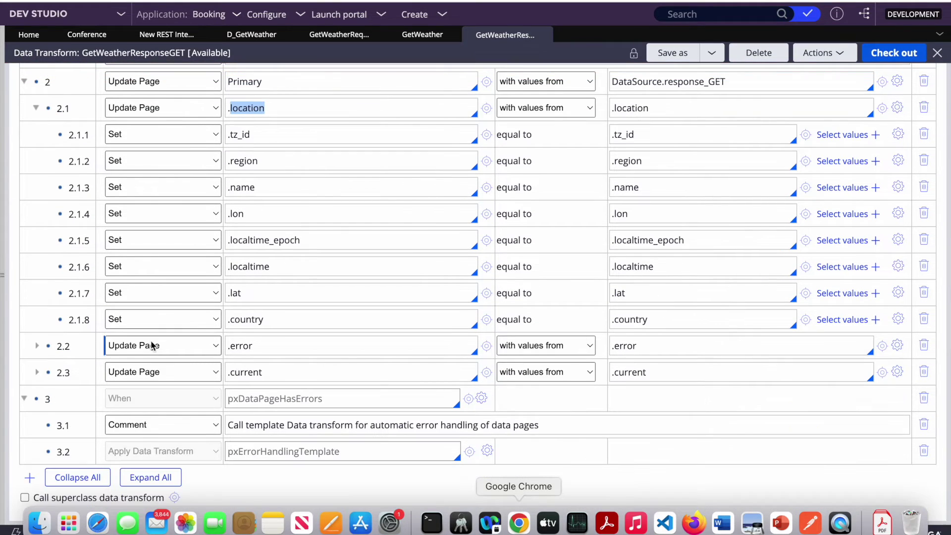
# Expand the .error and .current page updates in the response data transform and review their field mappings.
pyautogui.click(38, 348)
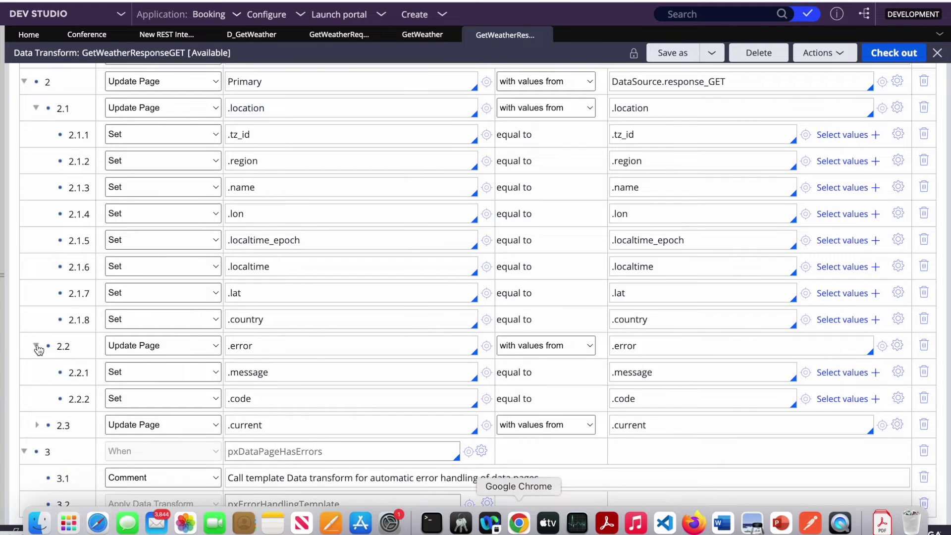
pyautogui.scroll(-2, 38, 350)
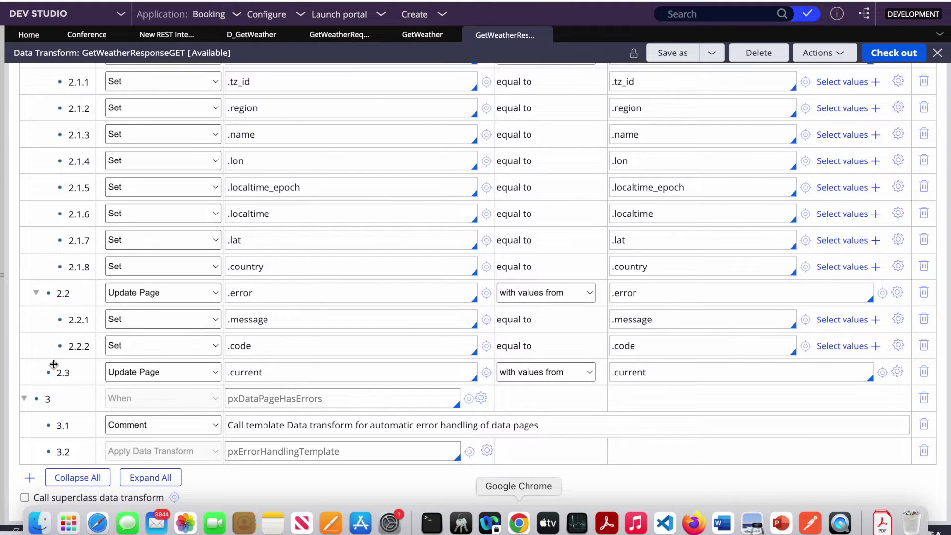
pyautogui.click(37, 374)
pyautogui.scroll(-15, 388, 407)
pyautogui.scroll(5, 389, 406)
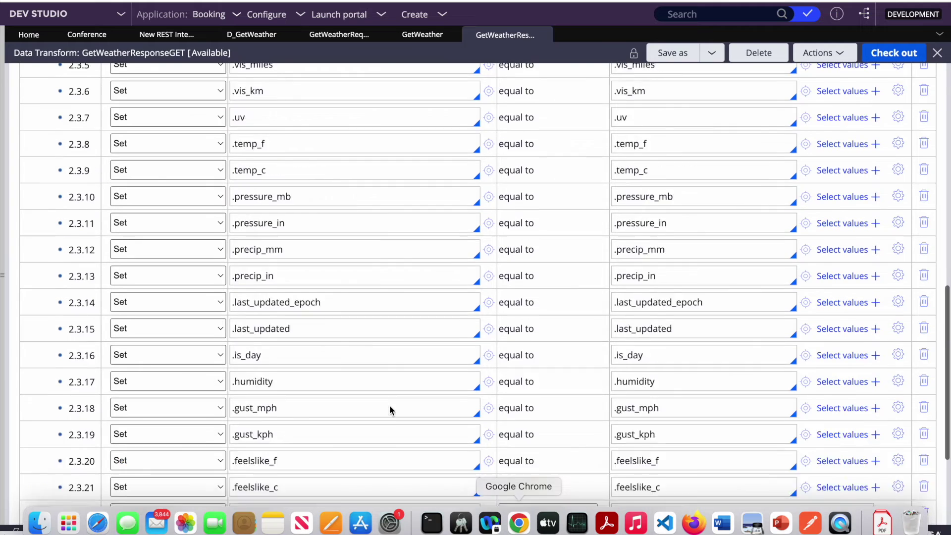
pyautogui.scroll(15, 390, 405)
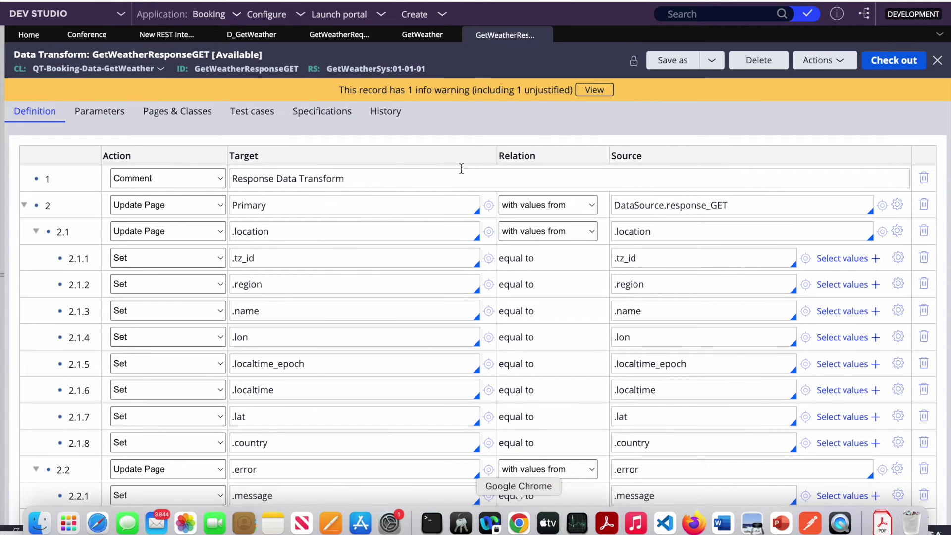
# Return to the D_GetWeather data page and try to run it from its rule form.
pyautogui.click(252, 34)
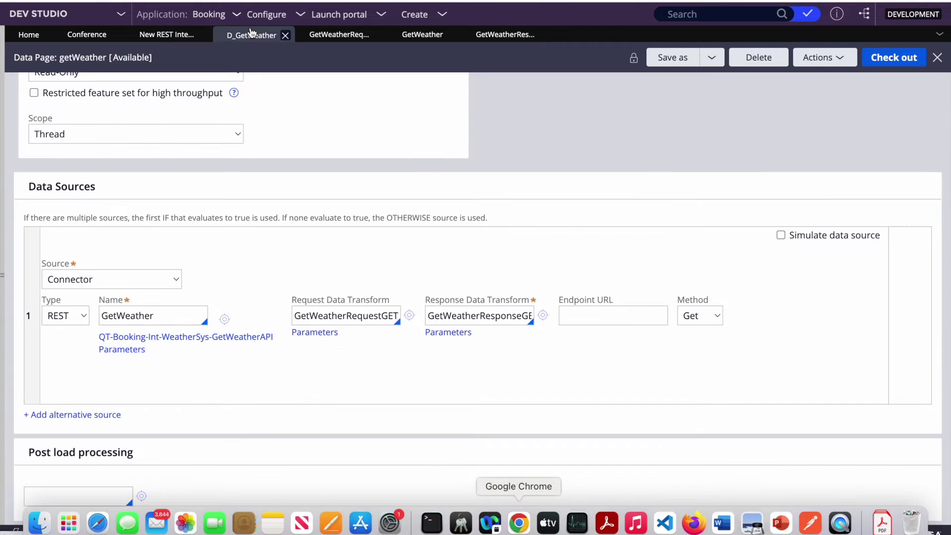
pyautogui.click(823, 58)
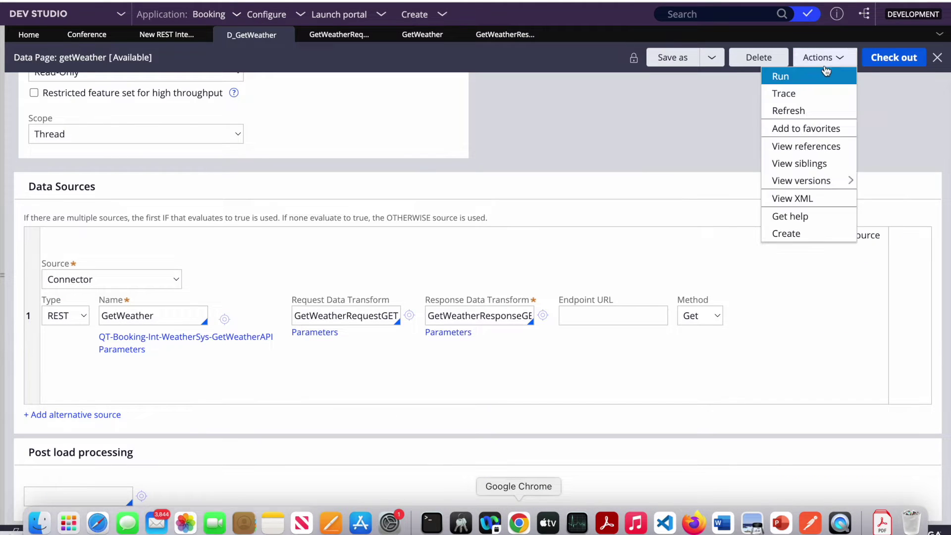
pyautogui.click(800, 78)
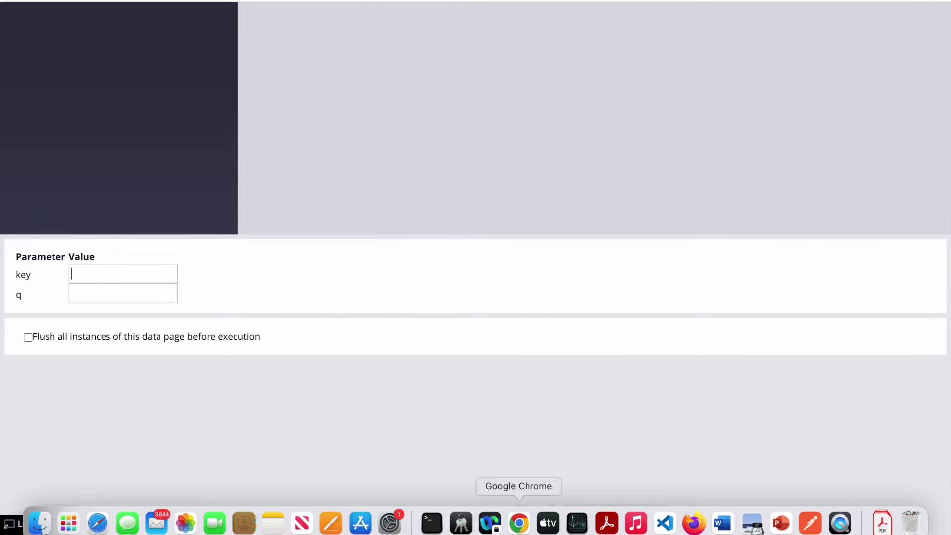
pyautogui.click(519, 523)
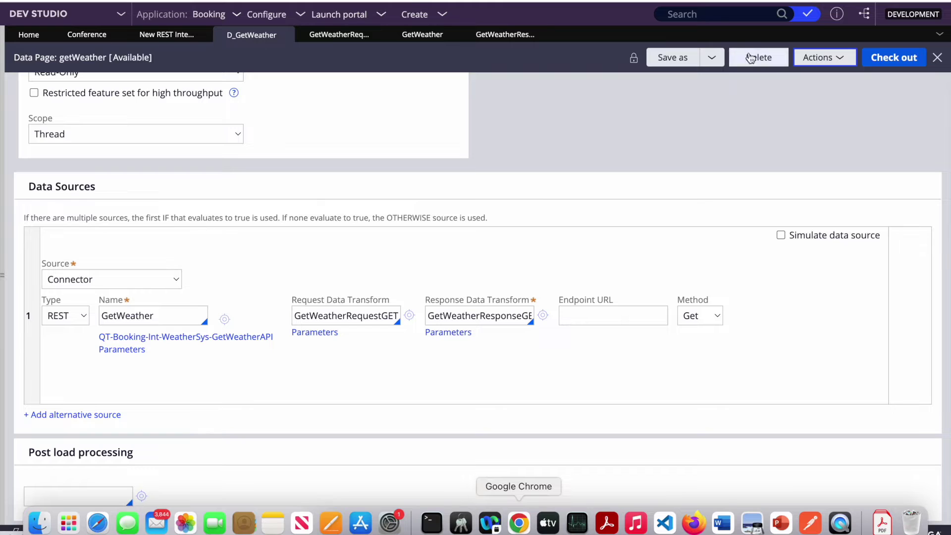
pyautogui.click(818, 58)
pyautogui.click(801, 77)
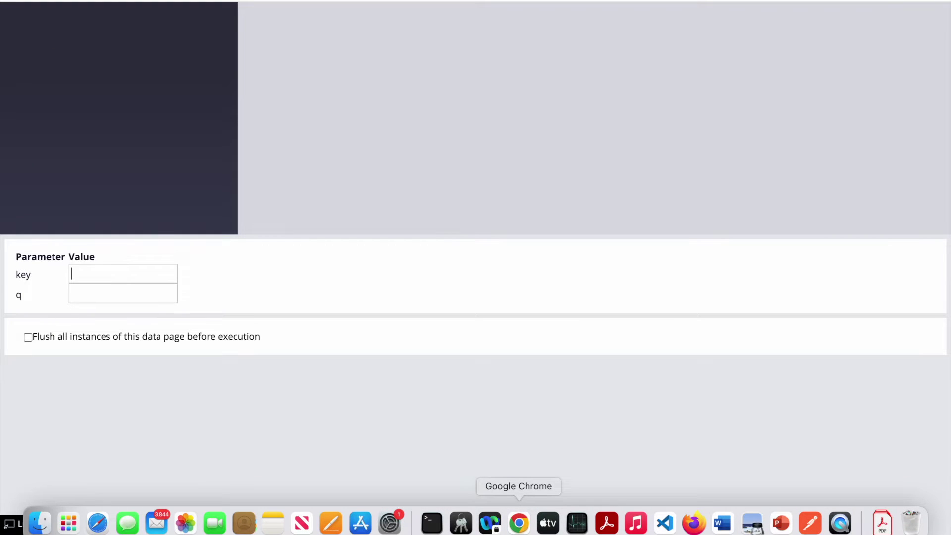
pyautogui.click(518, 523)
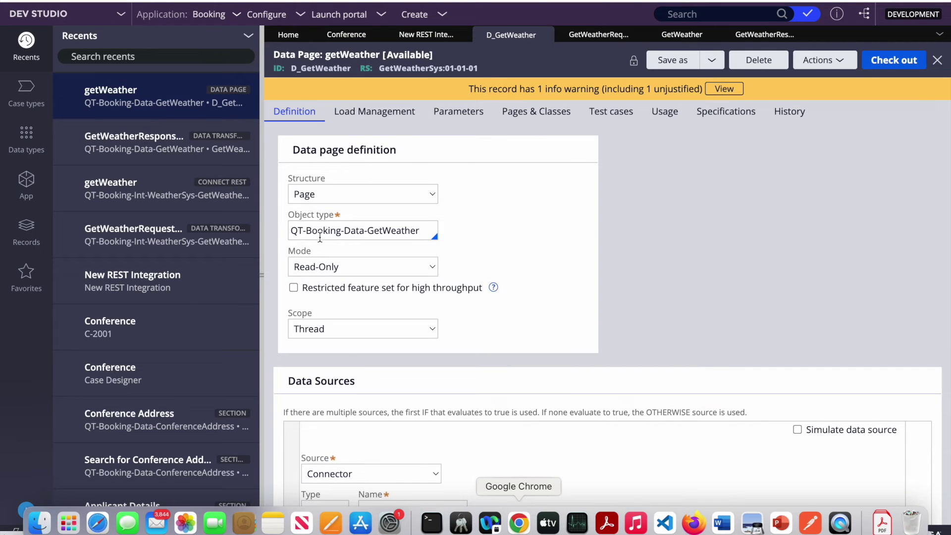
pyautogui.click(263, 277)
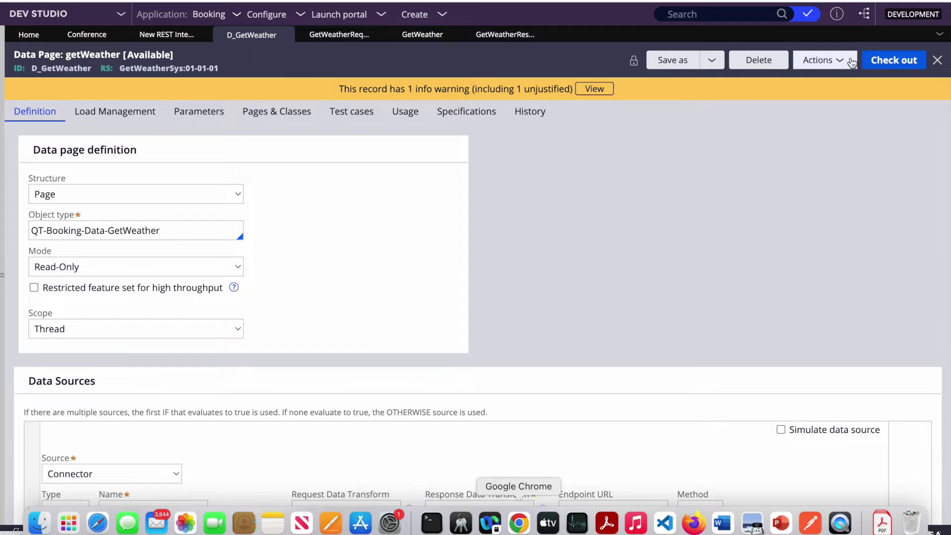
pyautogui.click(835, 62)
pyautogui.click(834, 75)
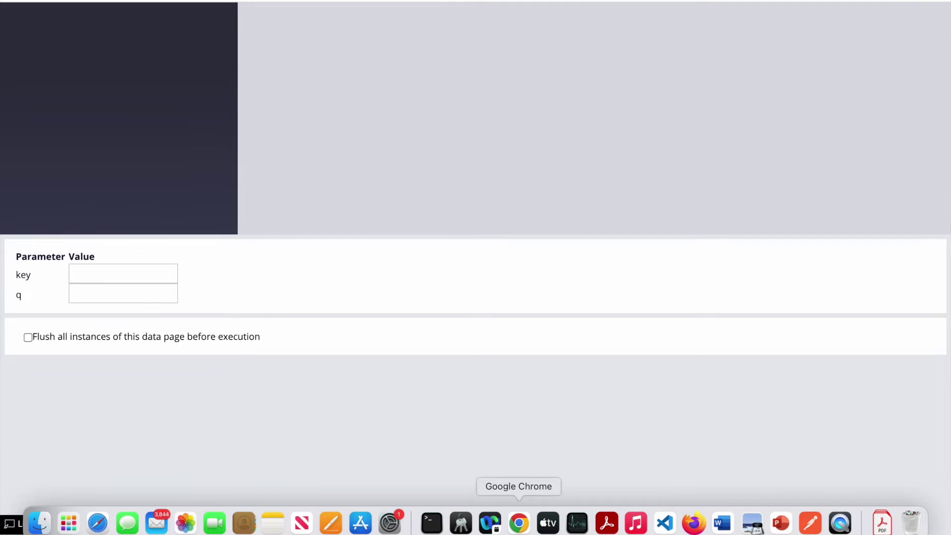
pyautogui.click(519, 522)
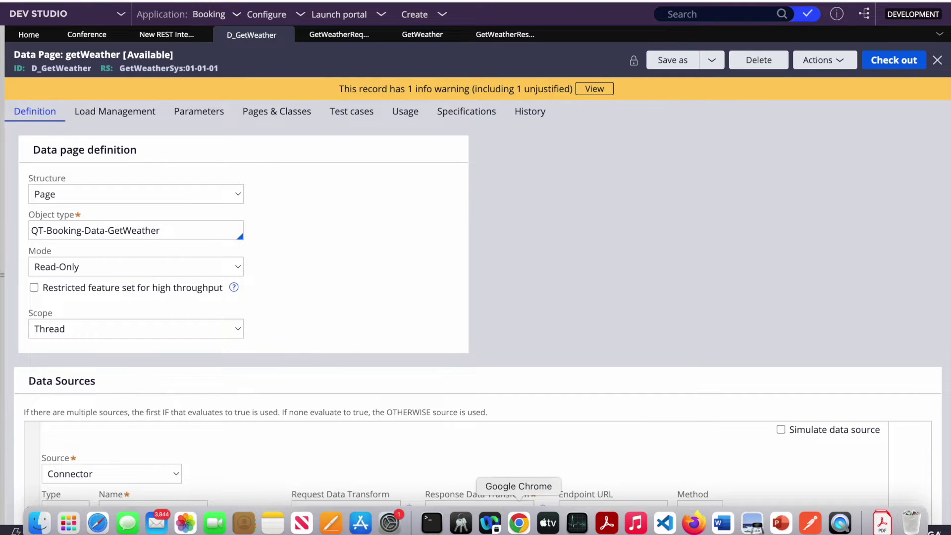
# Open a new private browser window and load the Pega instance's login page in it.
pyautogui.click(941, 1)
pyautogui.click(772, 76)
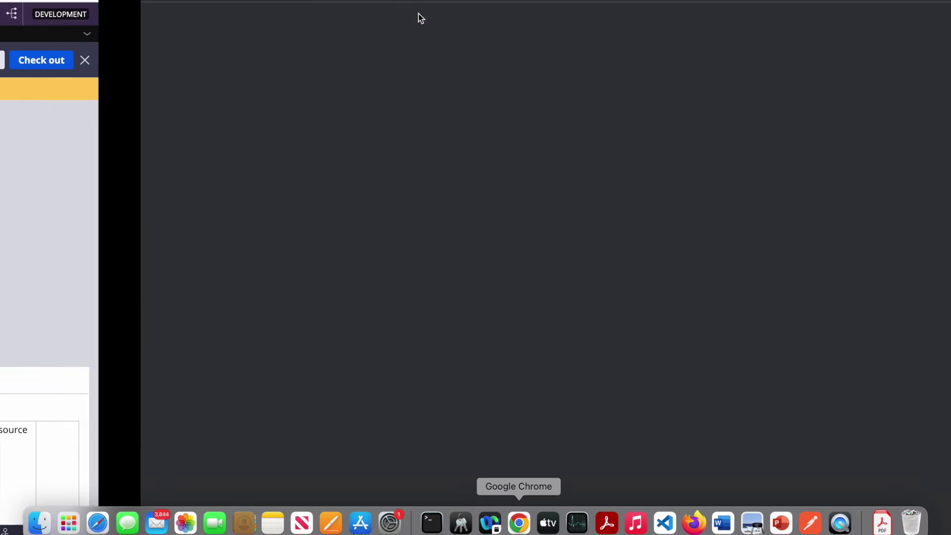
pyautogui.press('Return')
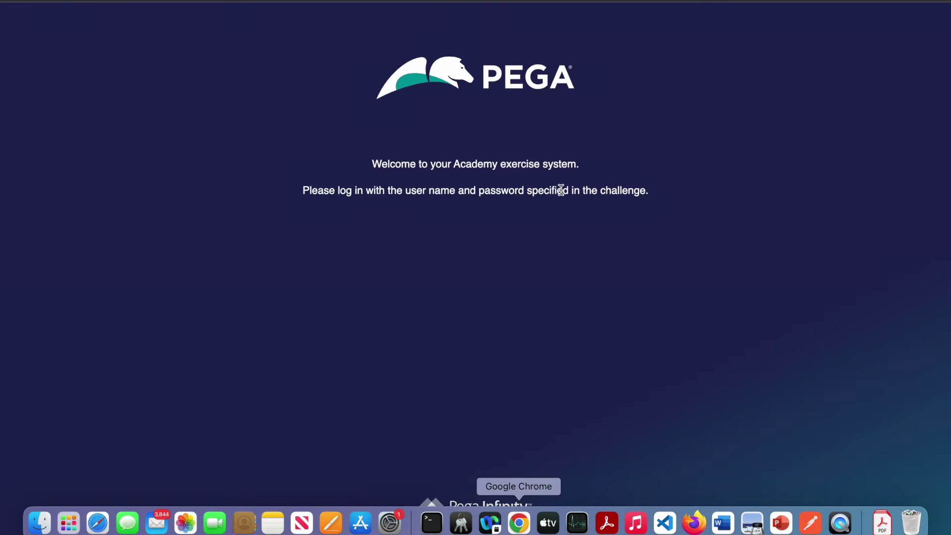
# Copy the Application Developer user name from the Pega Academy challenge's credentials table and paste it into the login page's user name field.
pyautogui.press('F4')
pyautogui.click(526, 520)
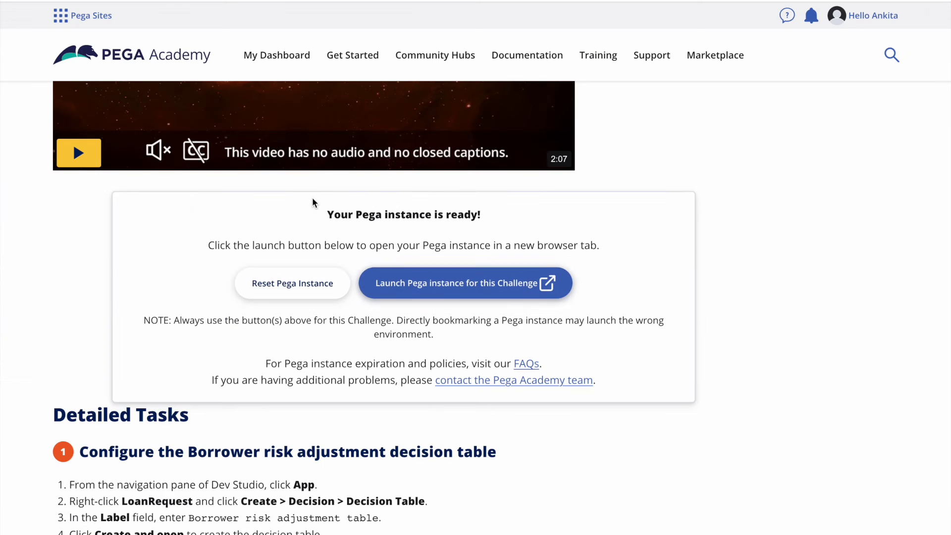
pyautogui.scroll(-10, 313, 202)
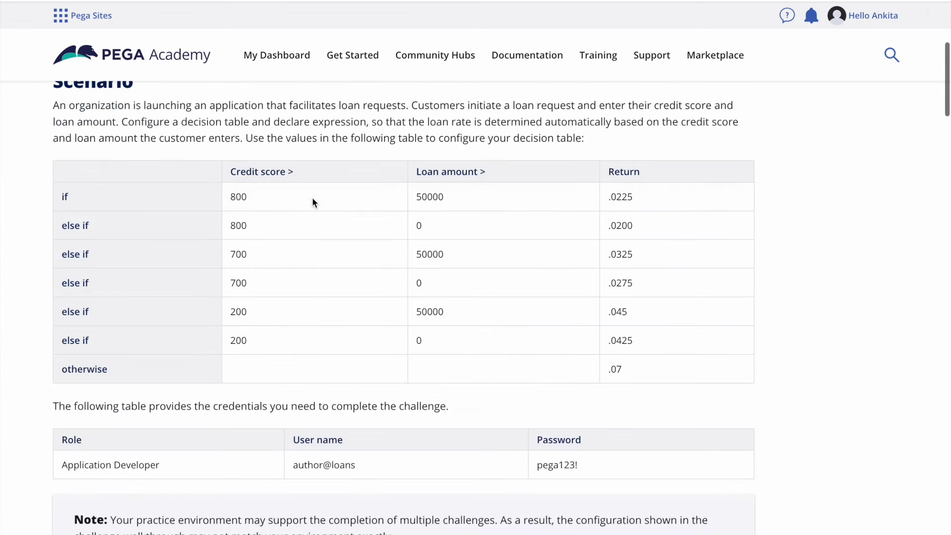
pyautogui.tripleClick(307, 334)
pyautogui.press('super+c')
pyautogui.press('F4')
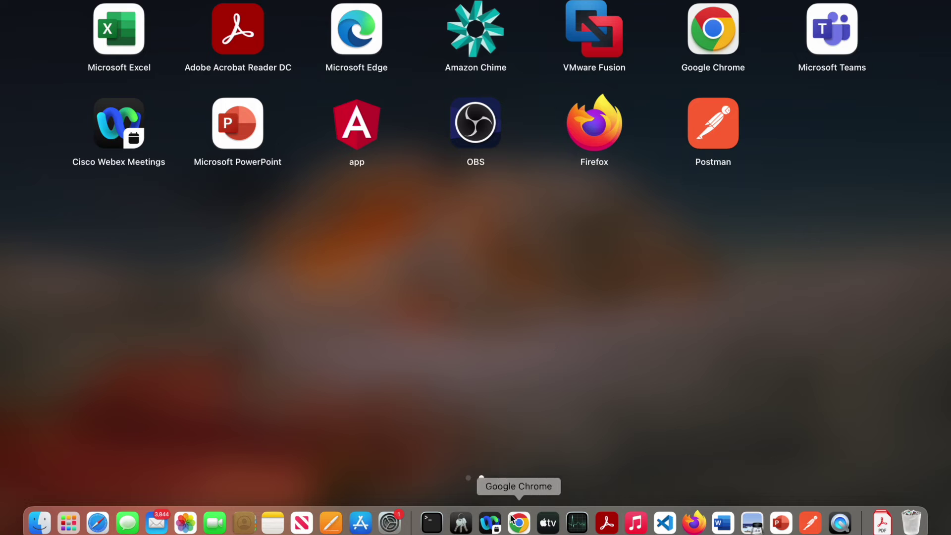
pyautogui.click(518, 521)
pyautogui.press('super+v')
pyautogui.press('F4')
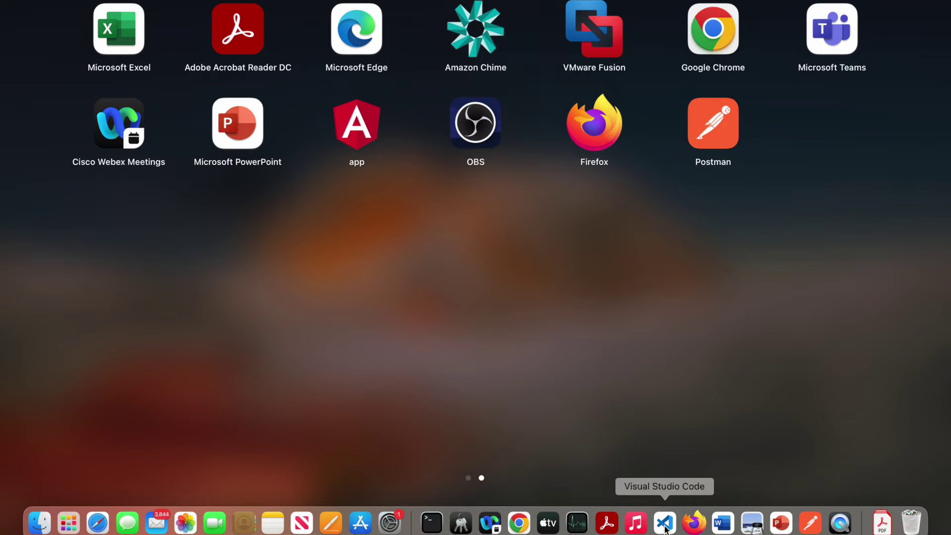
# Copy the account password from the challenge's credentials table, paste it into the login page's password field and log in.
pyautogui.click(529, 525)
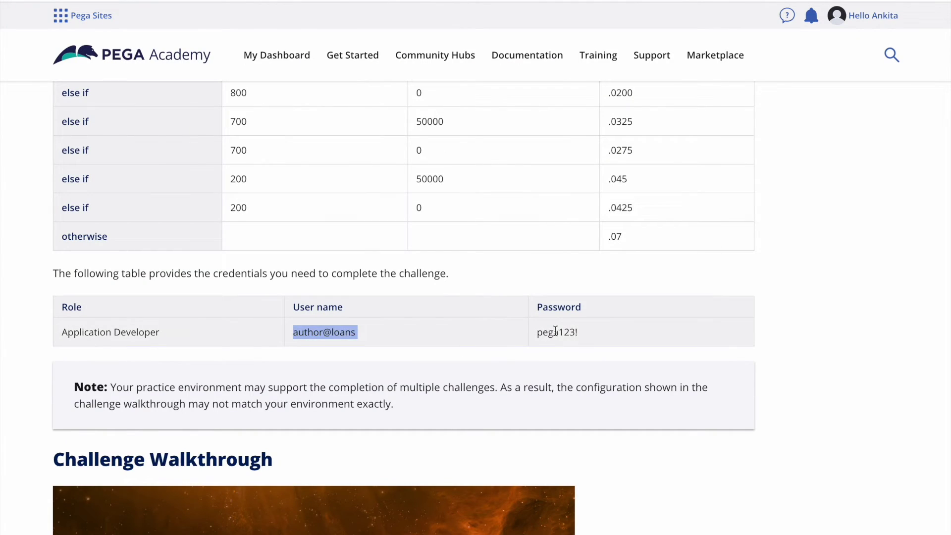
pyautogui.tripleClick(556, 331)
pyautogui.press('F4')
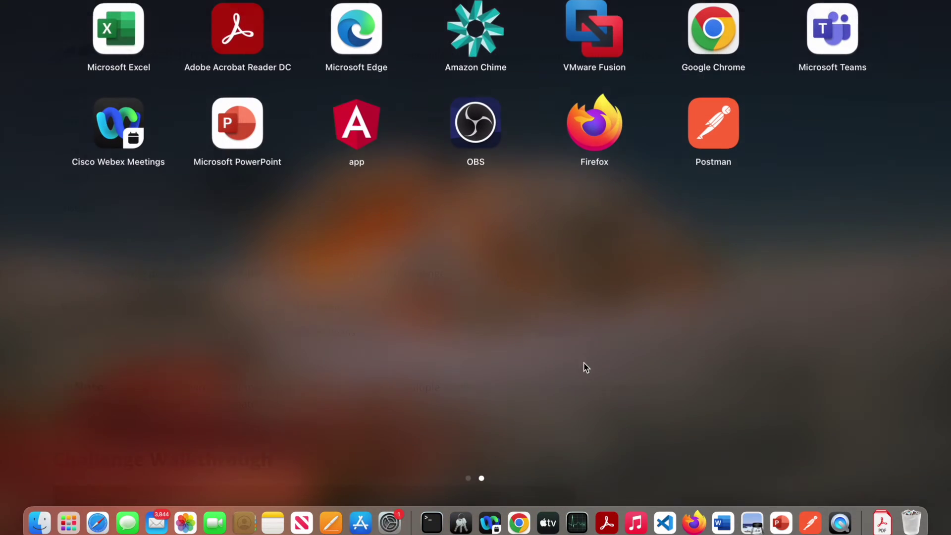
pyautogui.click(517, 521)
pyautogui.click(424, 267)
pyautogui.press('super+v')
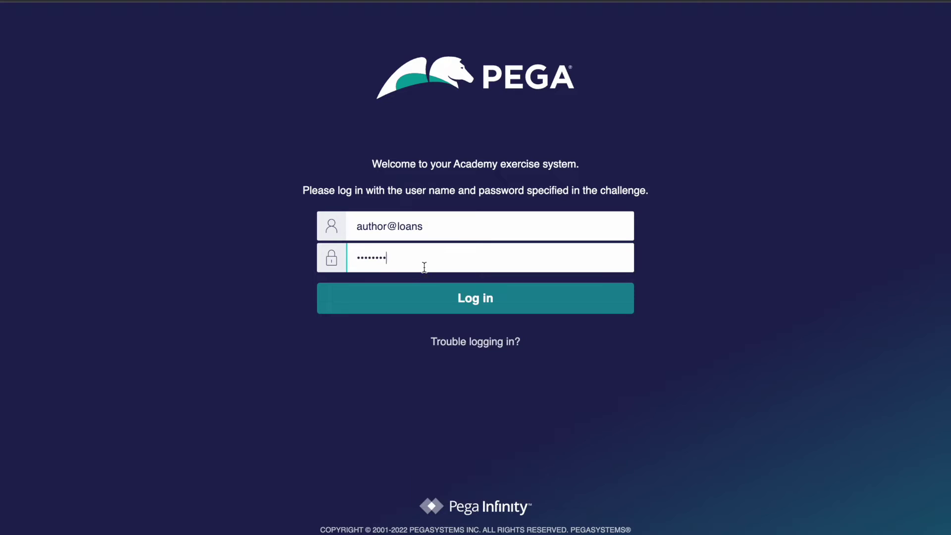
pyautogui.click(432, 292)
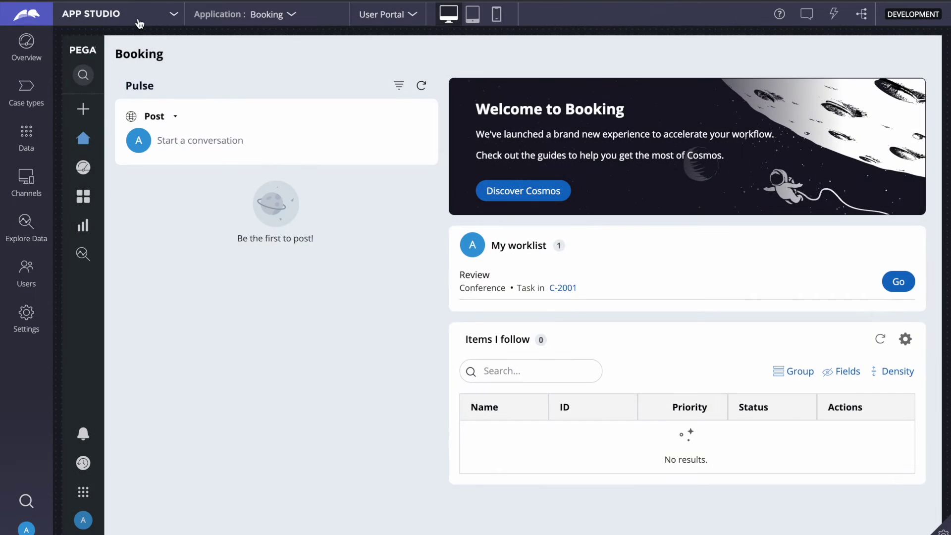
# Switch the Booking application's workspace from App Studio to Dev Studio.
pyautogui.click(139, 22)
pyautogui.click(140, 23)
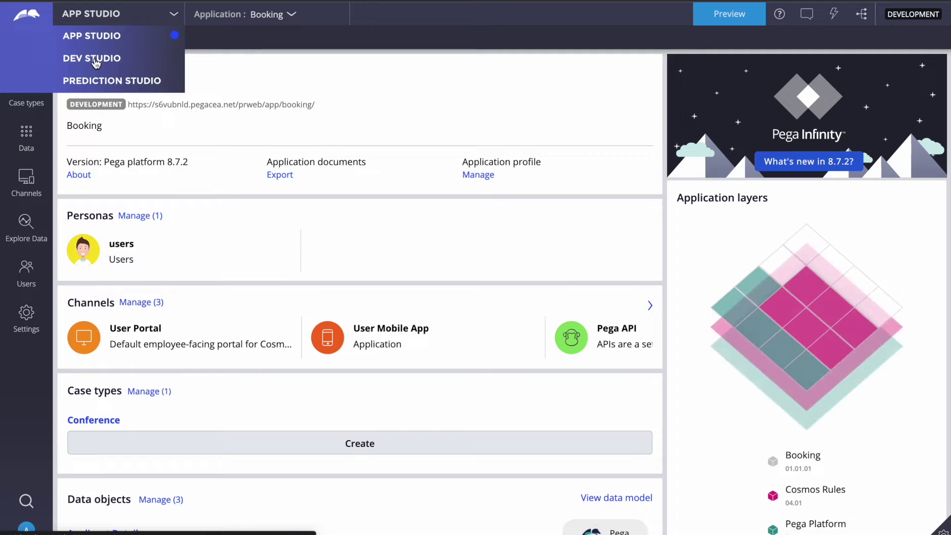
pyautogui.click(94, 58)
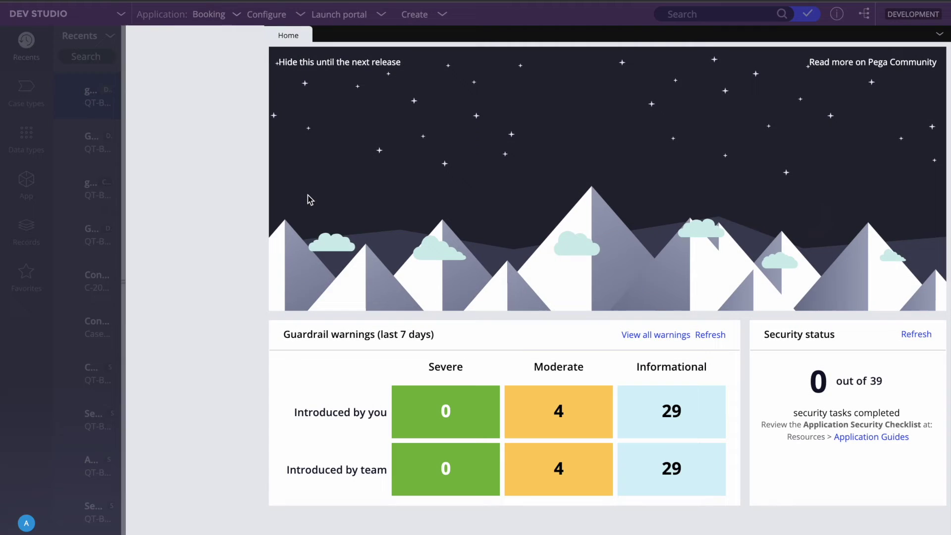
# Open the recently used getWeather data page and bring up its run window.
pyautogui.click(173, 89)
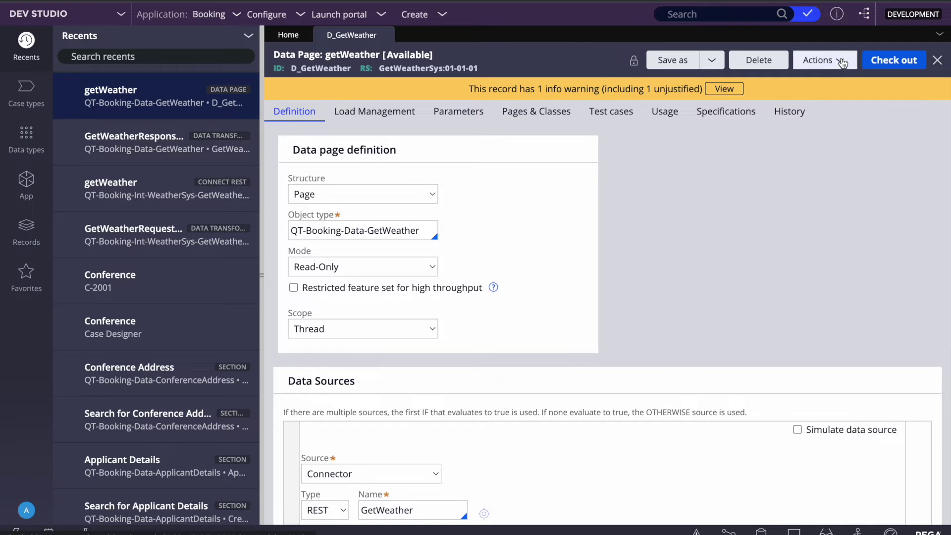
pyautogui.click(824, 60)
pyautogui.click(801, 76)
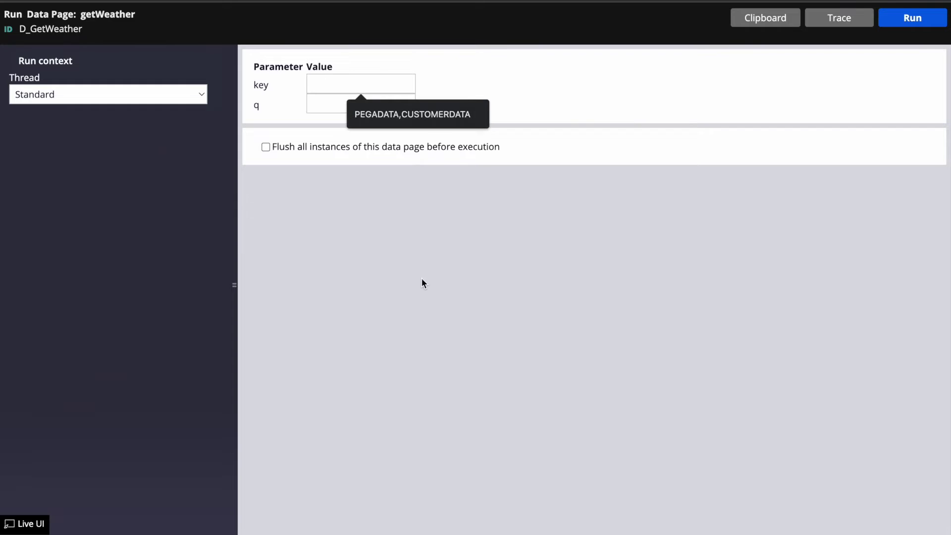
# Switch to Postman, copy the API key from the request's query parameters and paste it into the data page run window's key parameter.
pyautogui.press('F4')
pyautogui.click(810, 523)
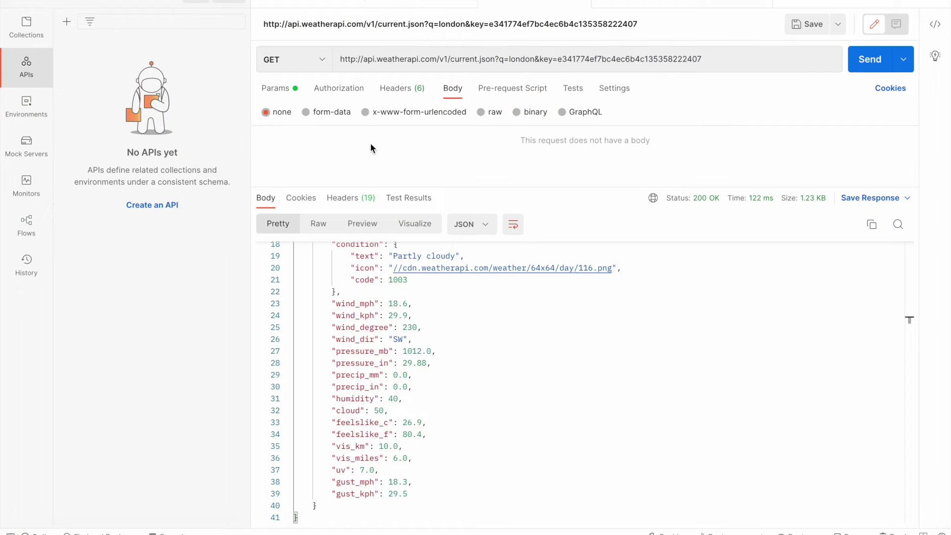
pyautogui.click(319, 89)
pyautogui.click(276, 89)
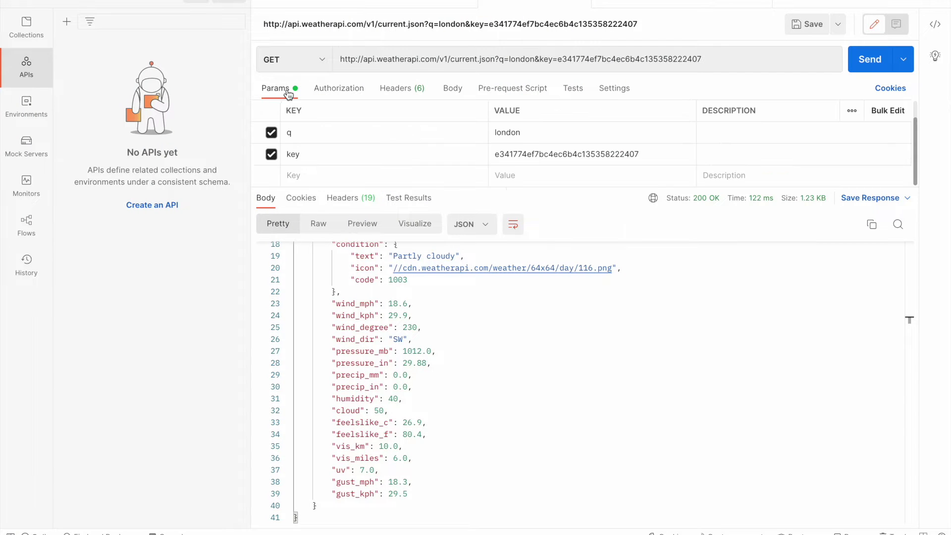
pyautogui.doubleClick(541, 155)
pyautogui.press('F4')
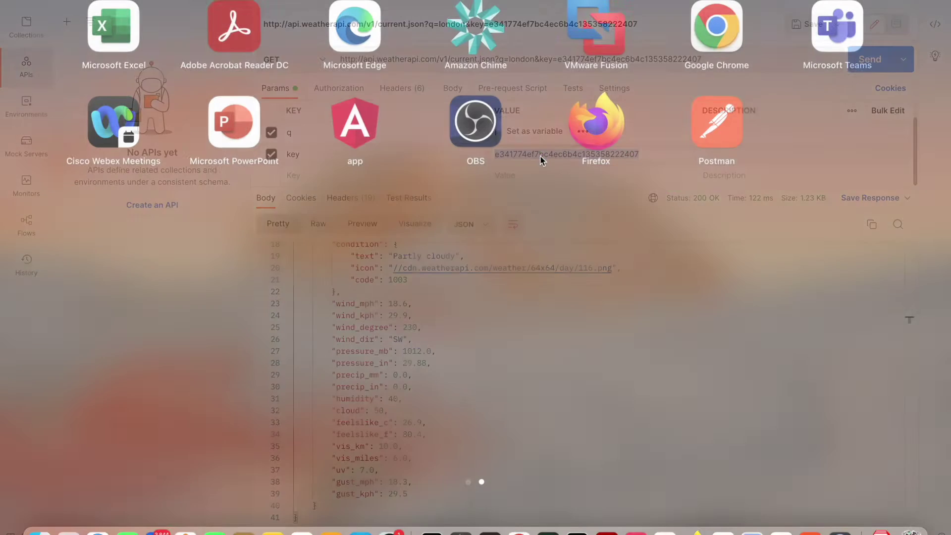
pyautogui.click(518, 524)
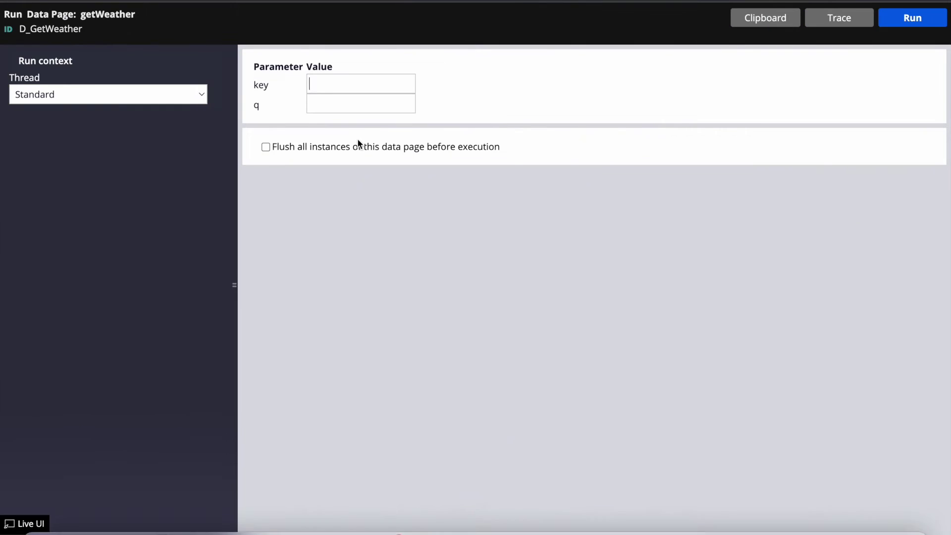
pyautogui.press('super+v')
# Set the q parameter to kolkata, enable flushing all instances of the data page before execution, and run it.
pyautogui.click(319, 107)
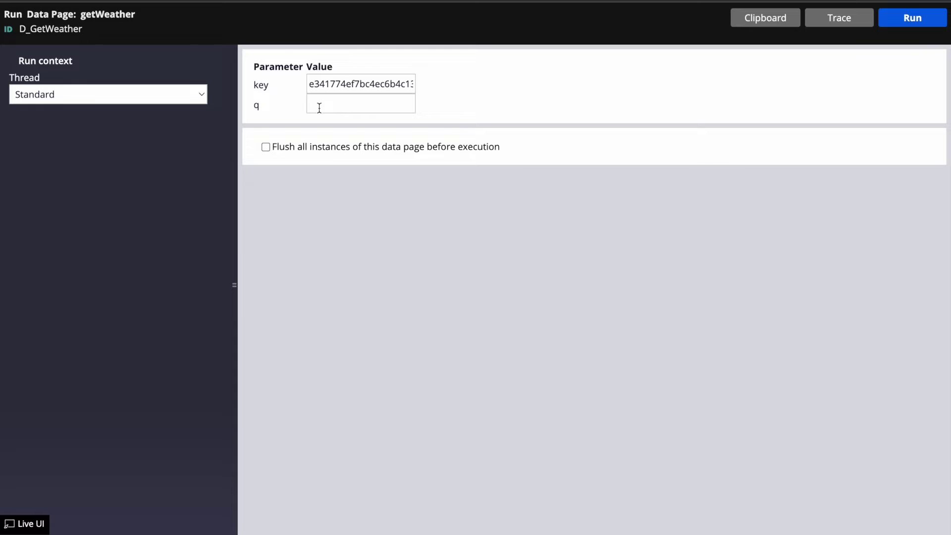
pyautogui.write('kolkata')
pyautogui.click(265, 147)
pyautogui.click(917, 28)
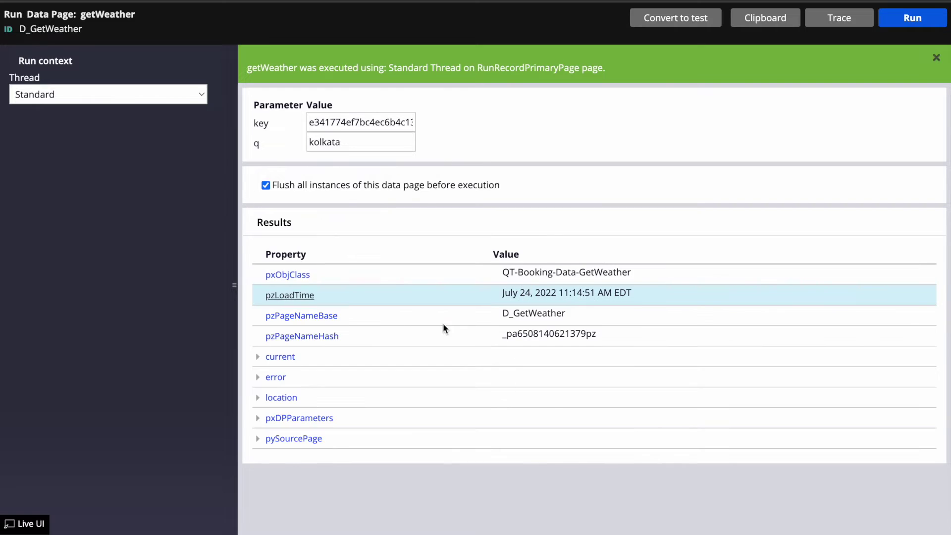
# Expand and examine the current, error and location pages in the run results for kolkata.
pyautogui.click(258, 356)
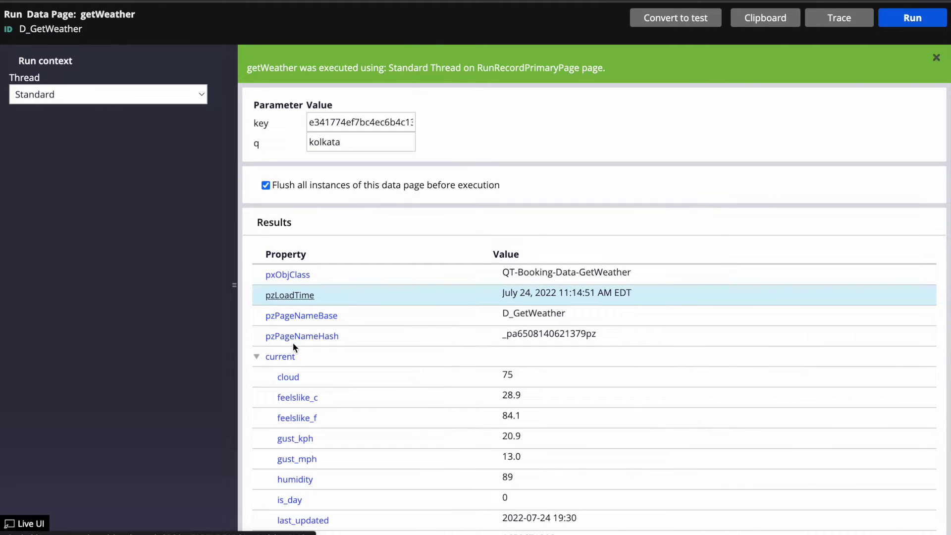
pyautogui.scroll(-8, 409, 373)
pyautogui.click(258, 474)
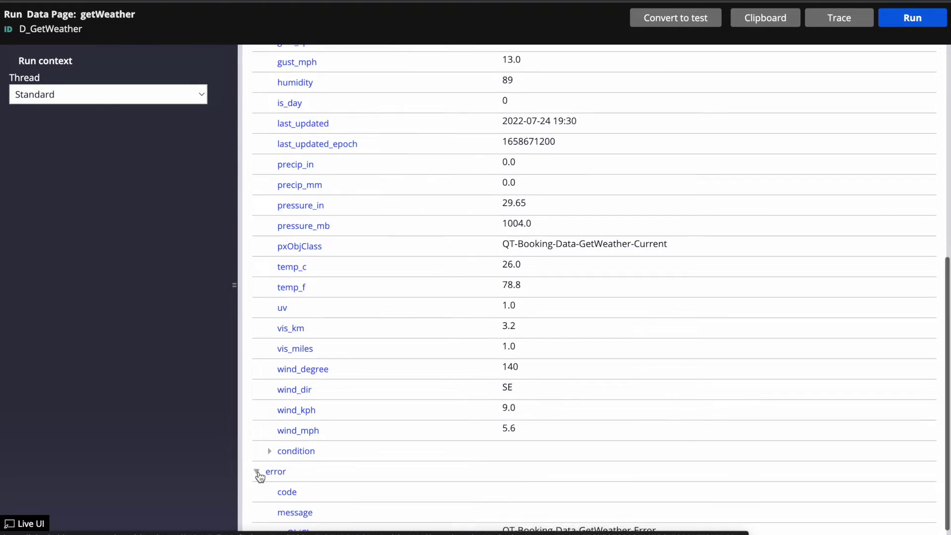
pyautogui.scroll(-1, 412, 429)
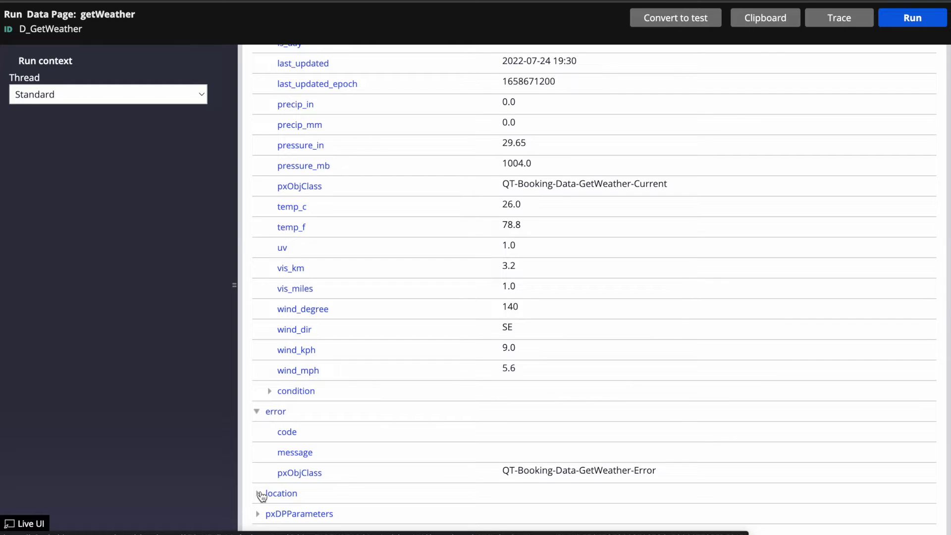
pyautogui.click(258, 493)
pyautogui.scroll(-3, 471, 328)
pyautogui.scroll(10, 469, 322)
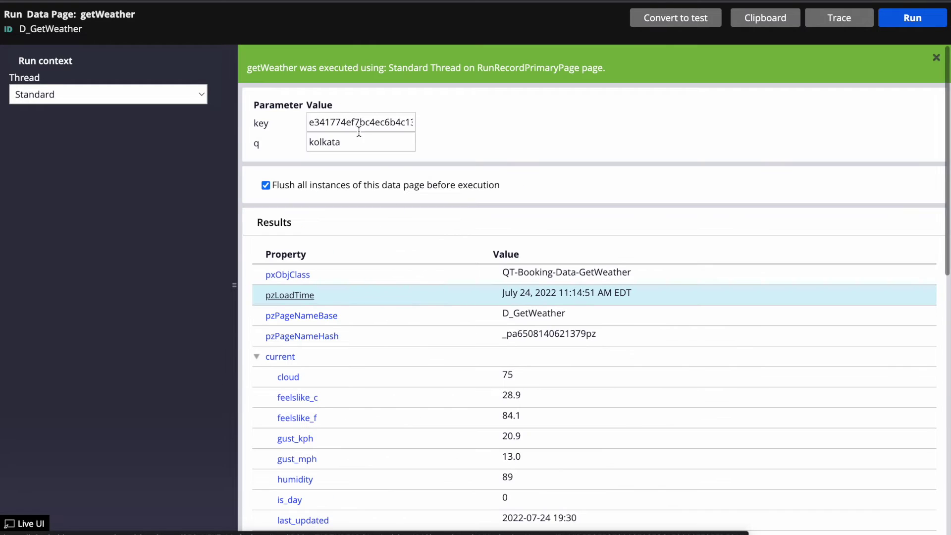
# Replace the q parameter with the invalid location fghfhfhfhfghf and run the data page again.
pyautogui.doubleClick(343, 136)
pyautogui.write('fghfhfhfhfghf')
pyautogui.click(913, 18)
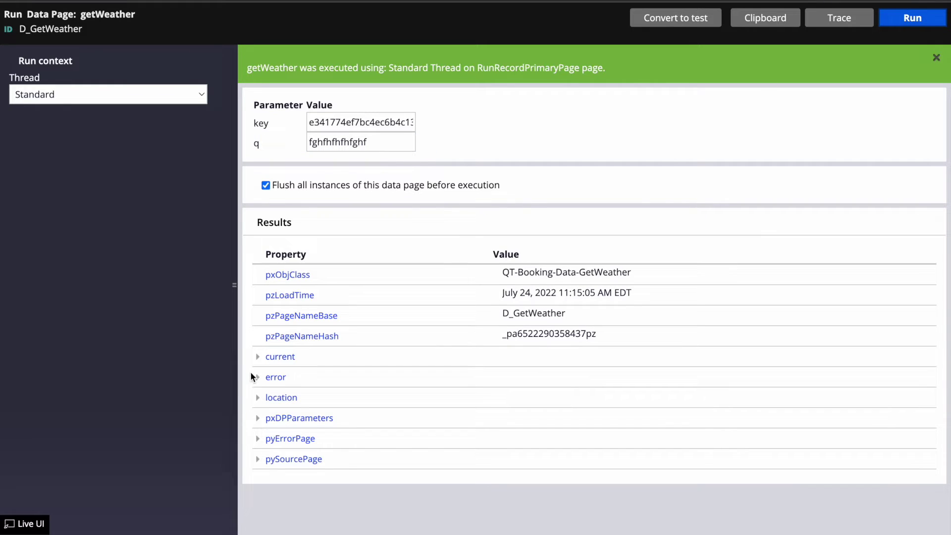
# Examine the location, current and error pages in the results of the invalid-location run.
pyautogui.click(257, 398)
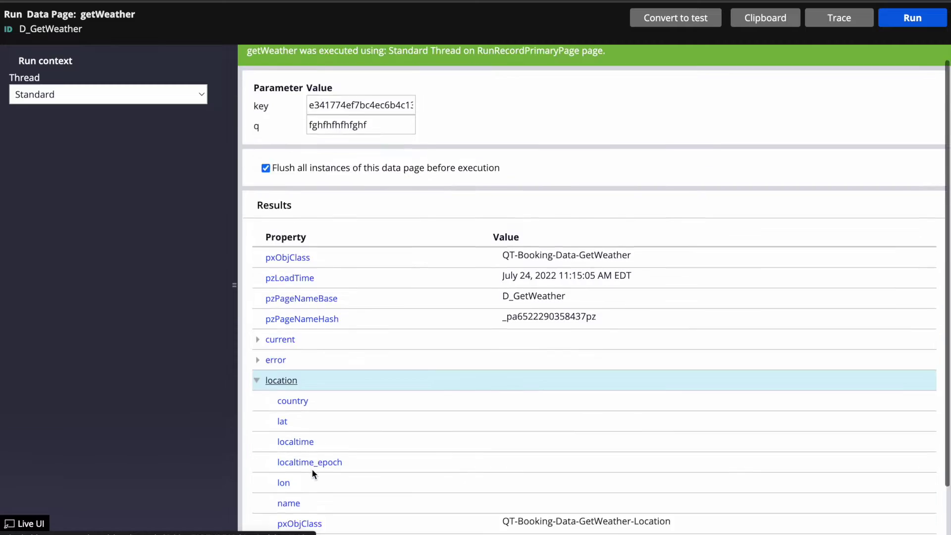
pyautogui.click(257, 357)
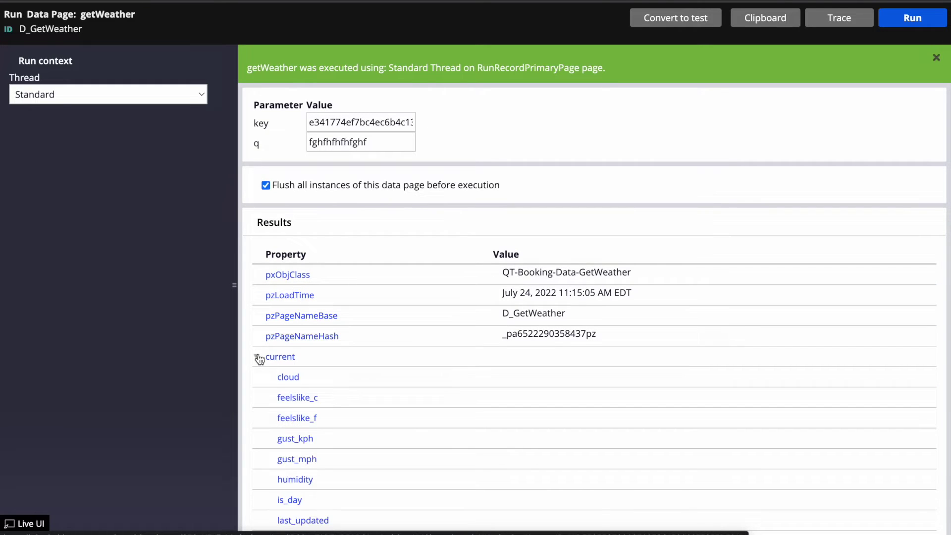
pyautogui.scroll(-3, 257, 356)
pyautogui.scroll(-9, 307, 459)
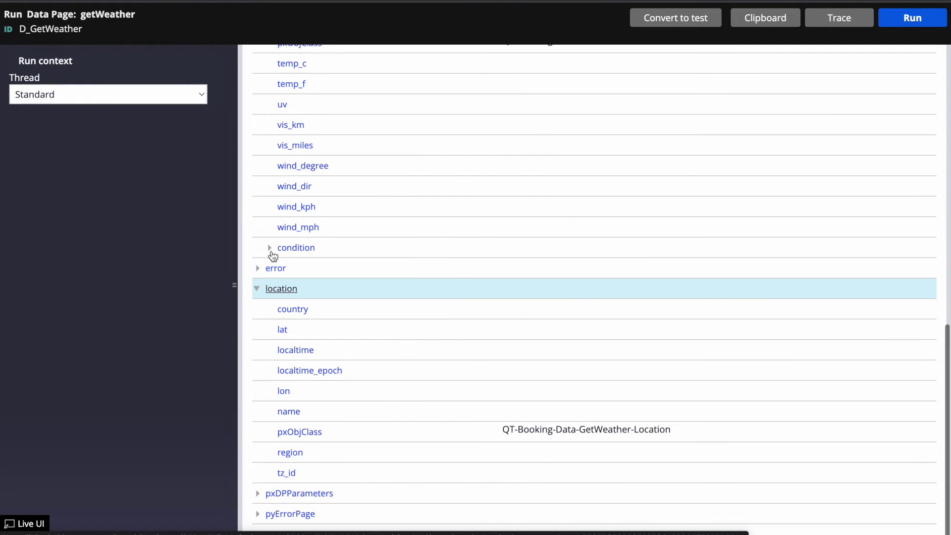
pyautogui.click(257, 268)
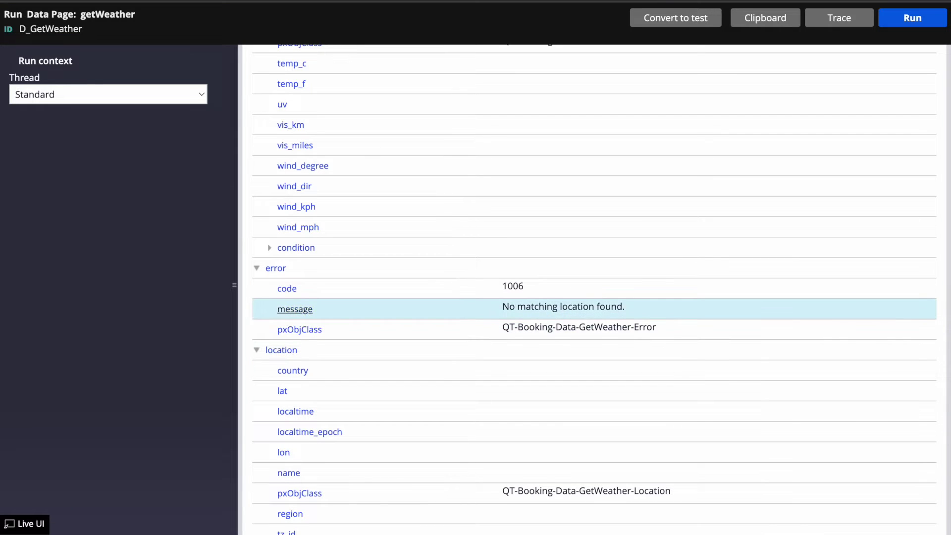
# Close the data page's run window and switch to the other Google Chrome window.
pyautogui.press('super+w')
pyautogui.press('F4')
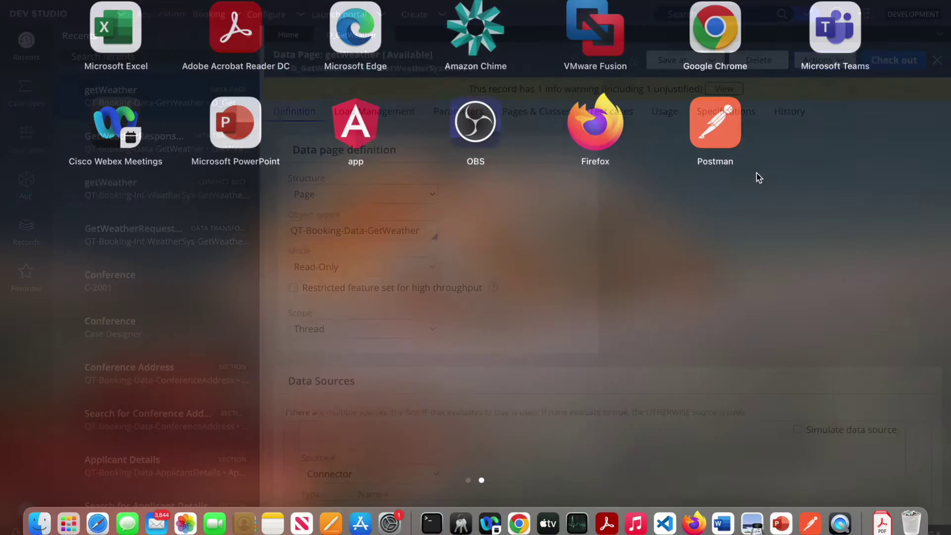
pyautogui.click(519, 523)
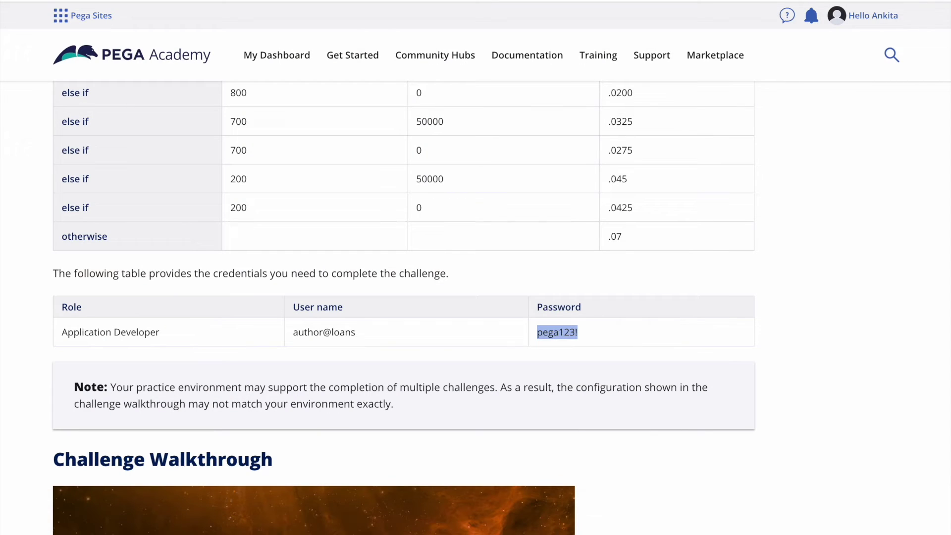
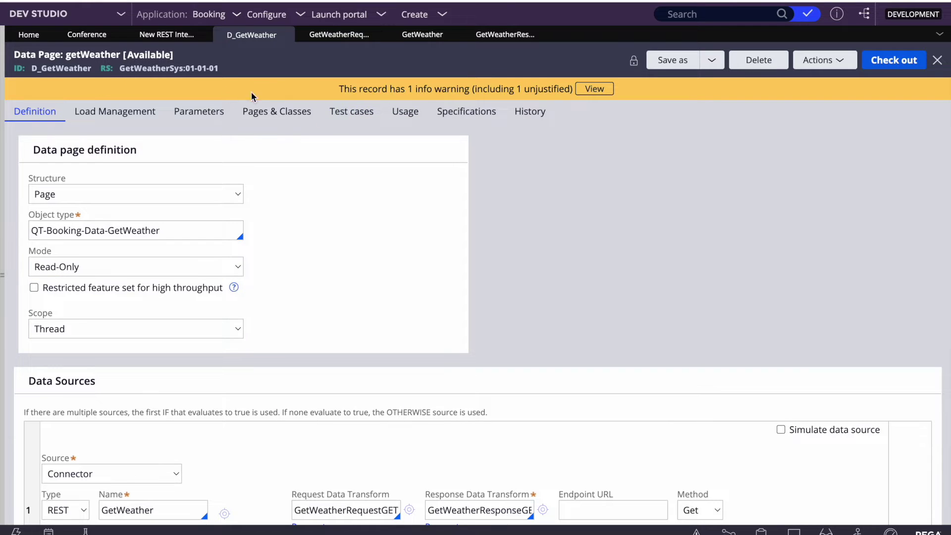
# Review the GetWeatherRequestGET data transform, return to the D_GetWeather data page and close the new REST integration record.
pyautogui.click(331, 34)
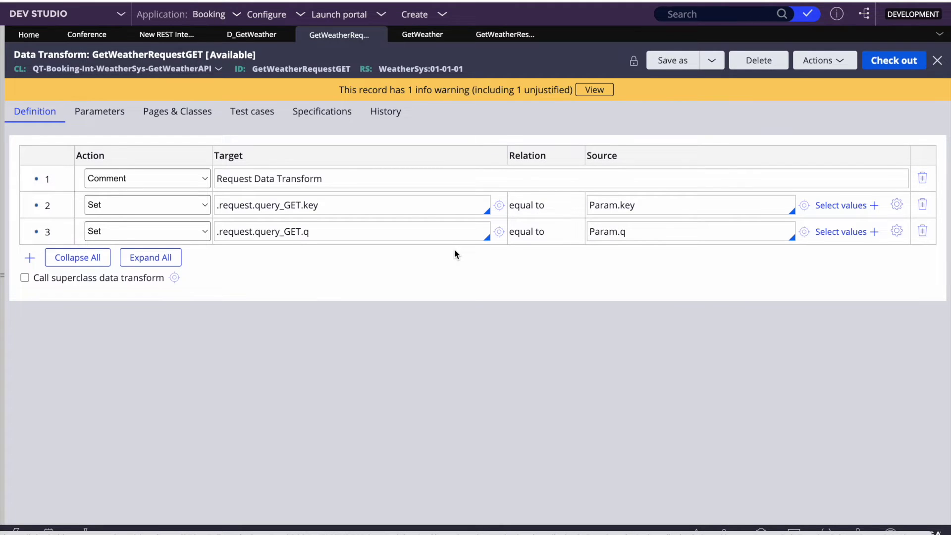
pyautogui.click(252, 35)
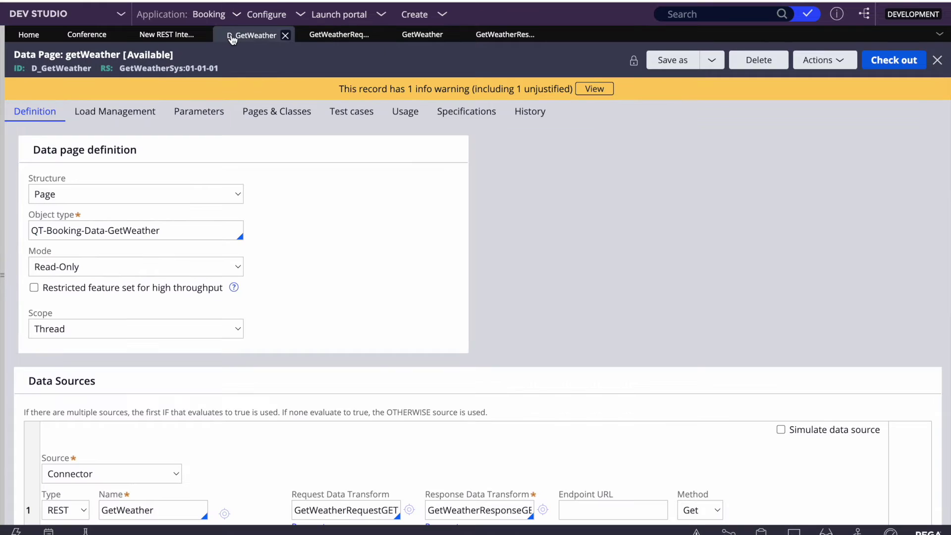
pyautogui.click(322, 238)
pyautogui.click(204, 35)
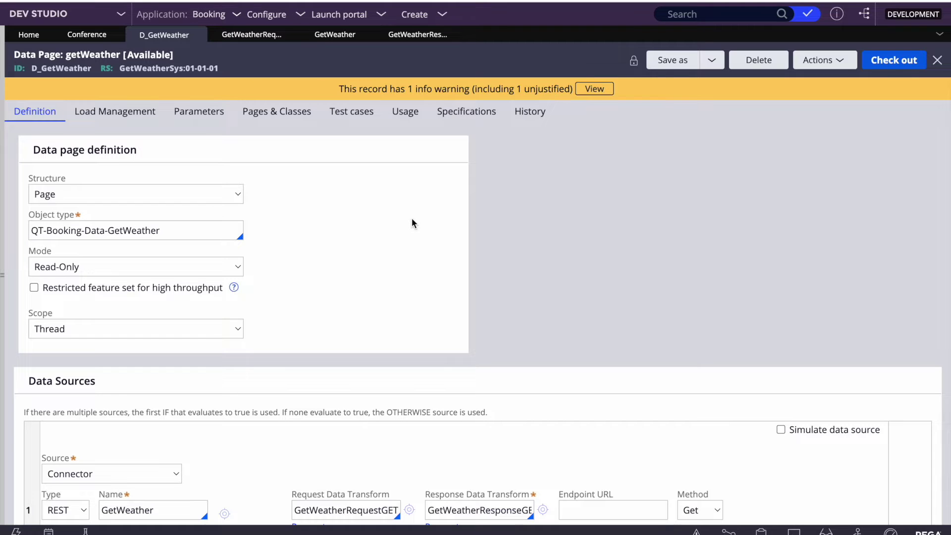
# Show the explorer pane and review the GetWeatherResponseGET data transform, highlighting the DataSource.response_GET source of its Primary page update.
pyautogui.click(2, 264)
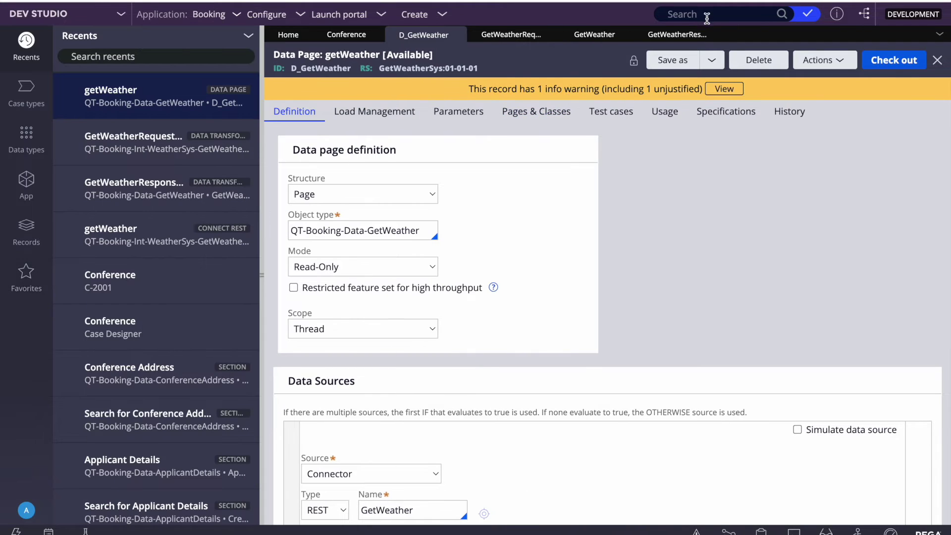
pyautogui.click(669, 35)
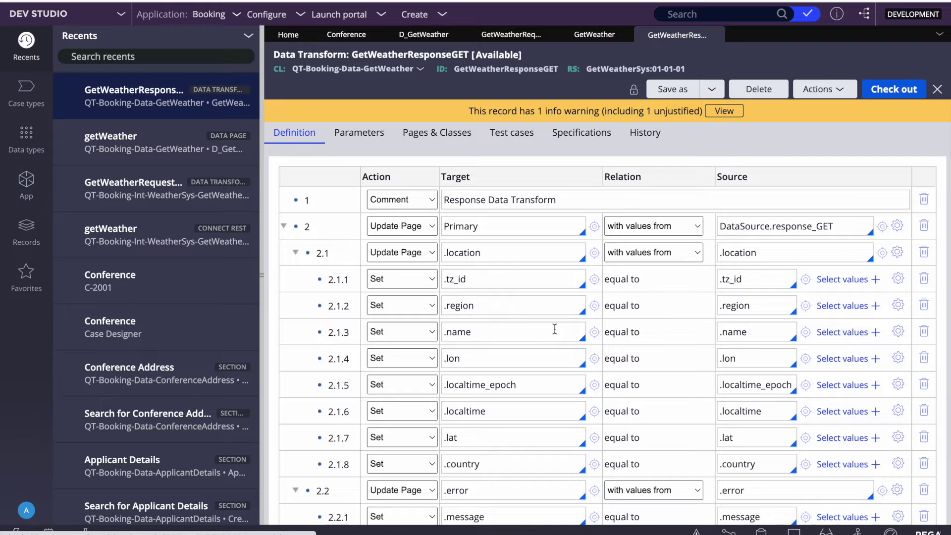
pyautogui.moveTo(719, 226); pyautogui.dragTo(834, 225)
# Switch back to the other Google Chrome window and bring up the getWeather data page's run window.
pyautogui.press('F4')
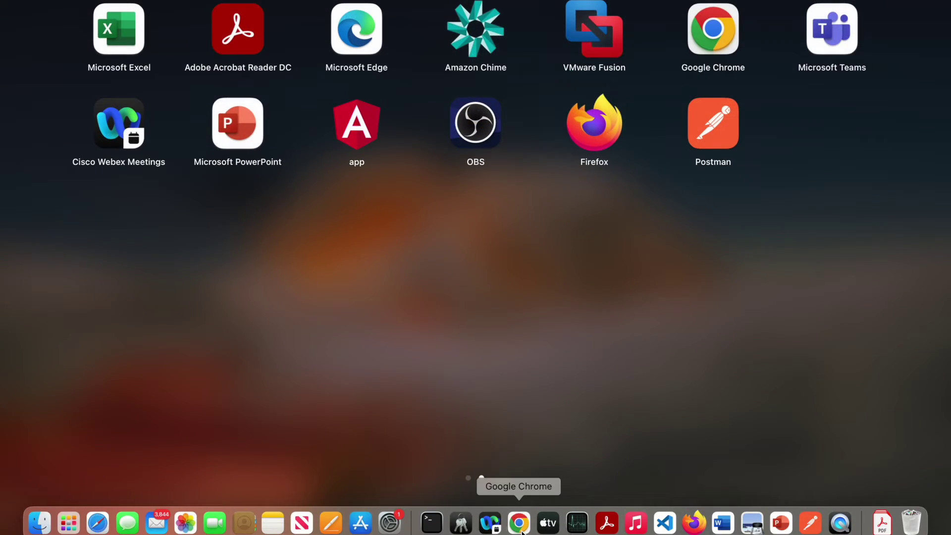
pyautogui.click(516, 520)
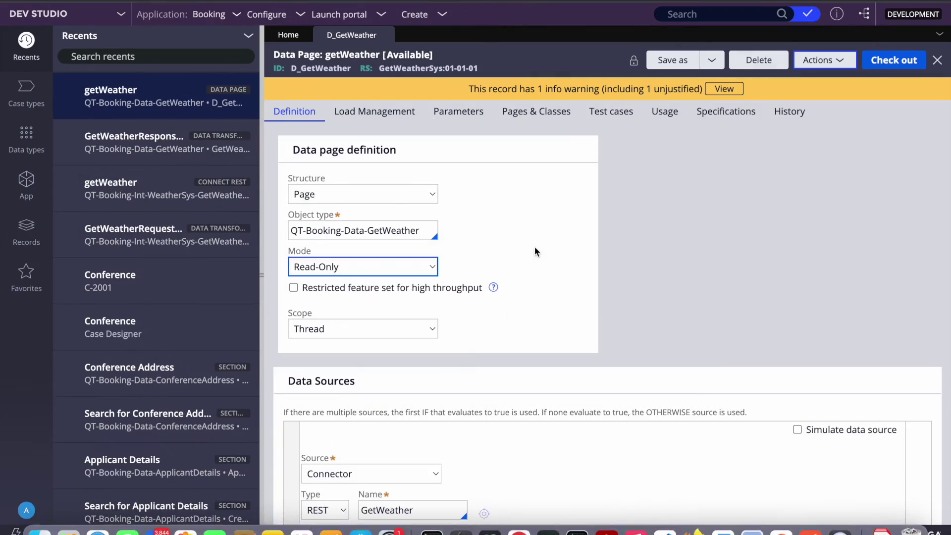
pyautogui.click(818, 60)
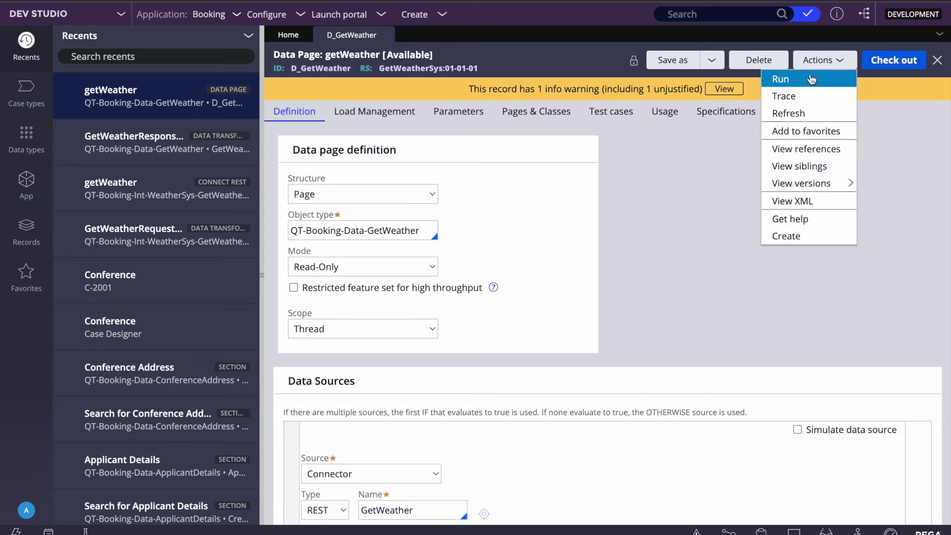
pyautogui.click(795, 80)
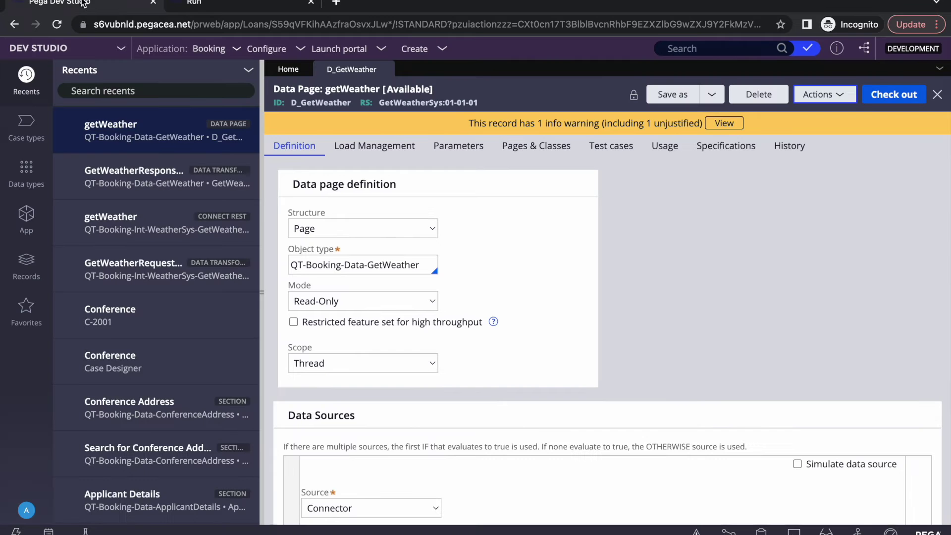
# Return to the getWeather data page's data sources, inspect the response data transform's parameters and cancel without changes.
pyautogui.scroll(-2, 440, 265)
pyautogui.scroll(-4, 440, 266)
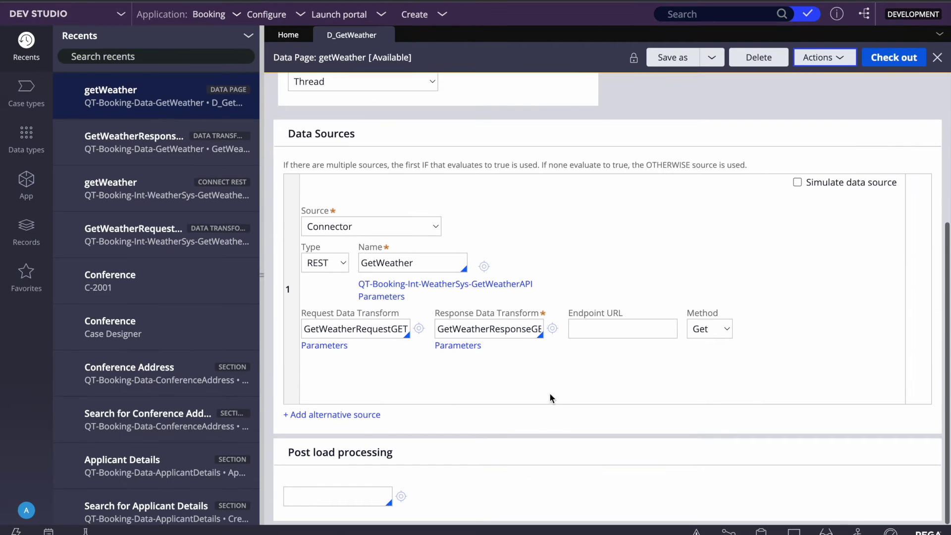
pyautogui.click(457, 347)
pyautogui.click(432, 331)
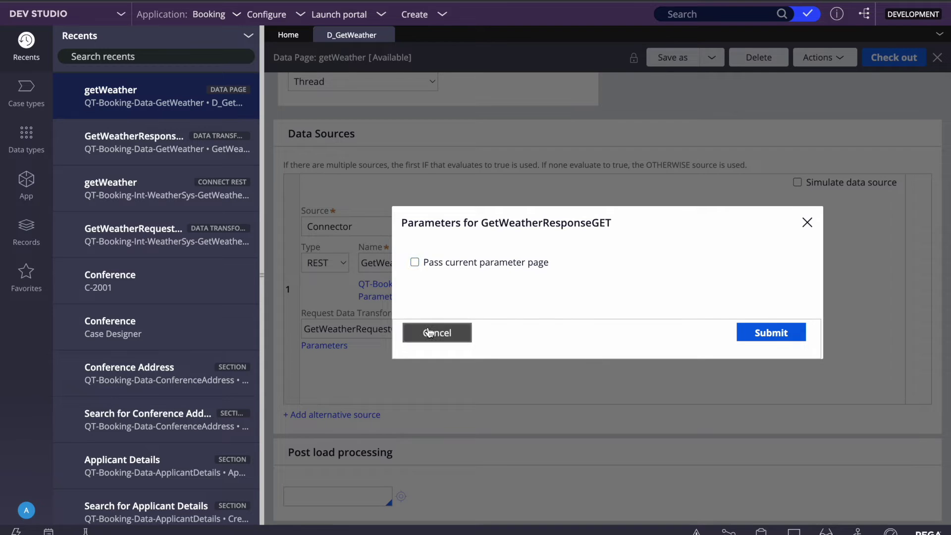
# Collapse the explorer pane, review the data page's own parameters, and look at the Dev Studio home page before returning to D_GetWeather.
pyautogui.scroll(6, 438, 276)
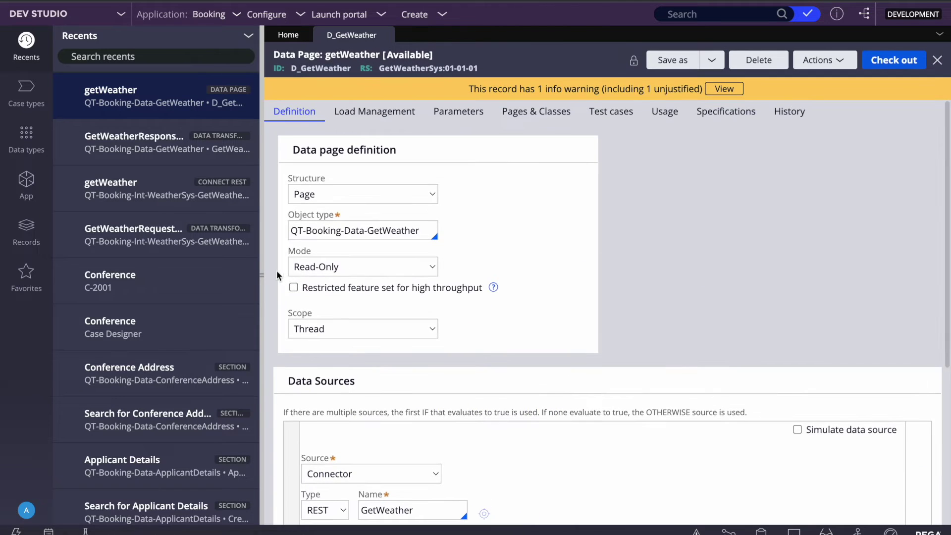
pyautogui.click(262, 274)
pyautogui.click(216, 113)
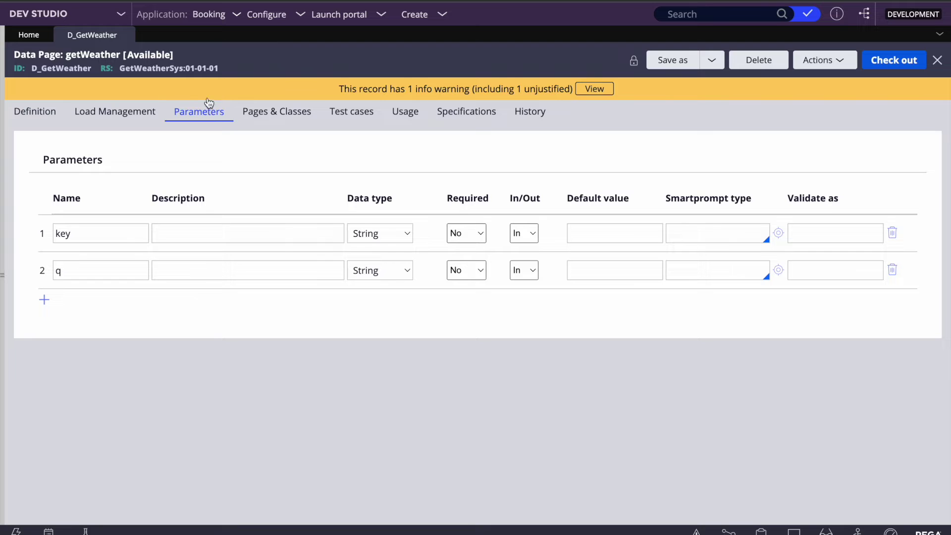
pyautogui.click(28, 35)
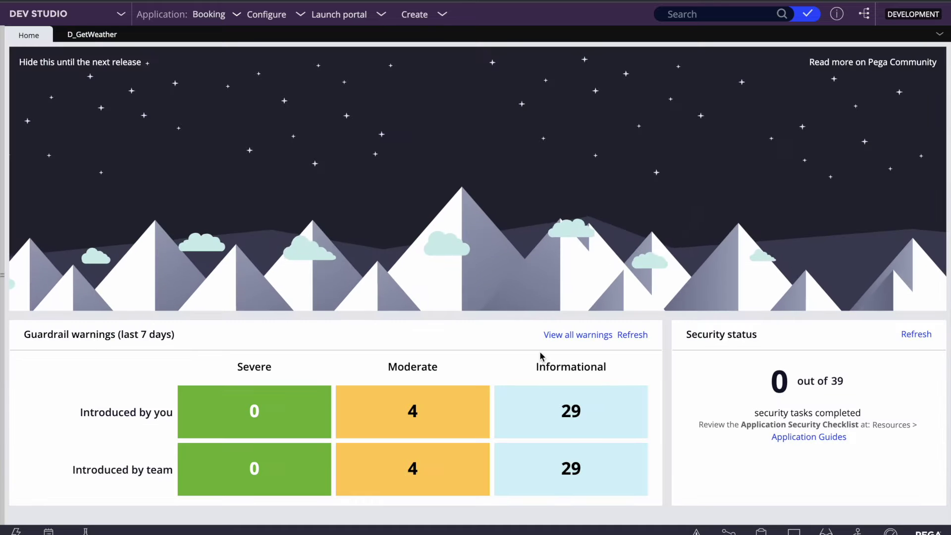
pyautogui.click(94, 35)
# Go back to the data page's definition and inspect the parameters of its response and request data transforms.
pyautogui.click(34, 112)
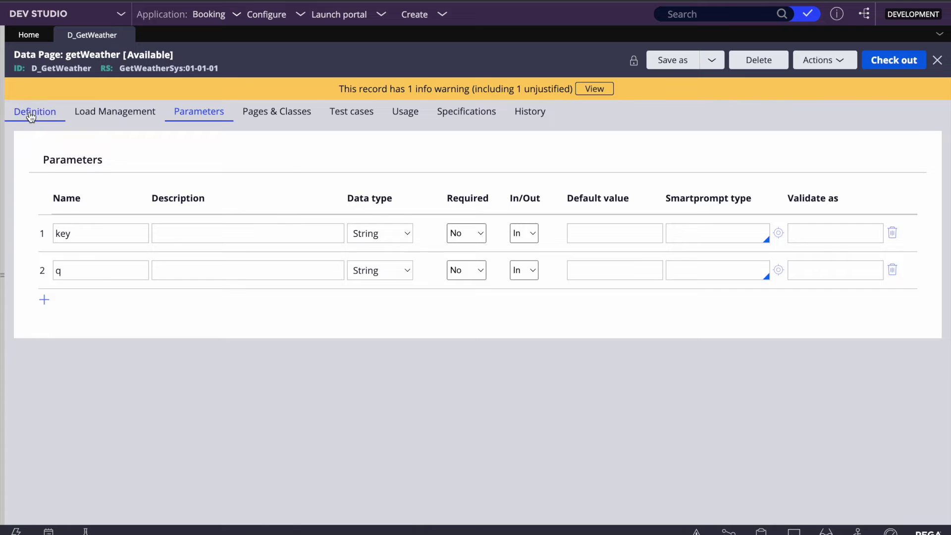
pyautogui.scroll(-5, 415, 364)
pyautogui.click(454, 335)
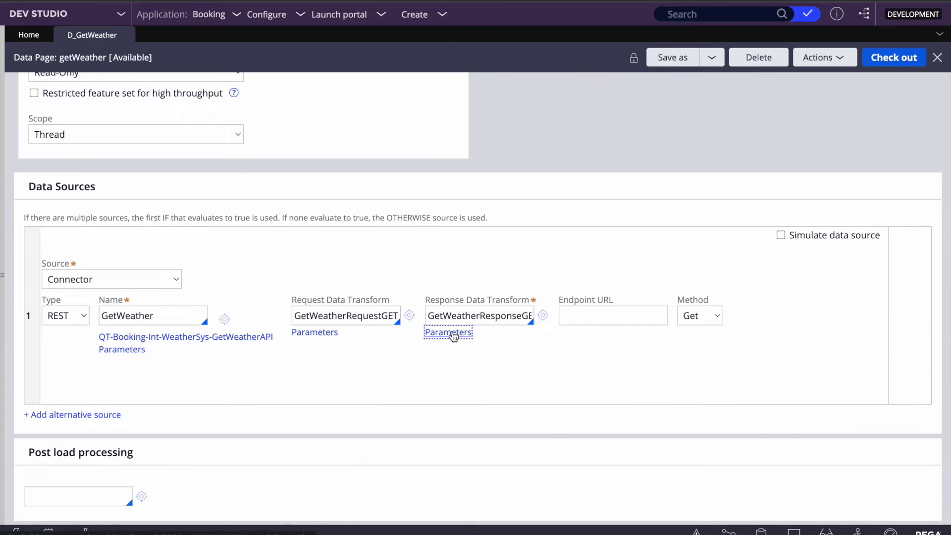
pyautogui.click(322, 332)
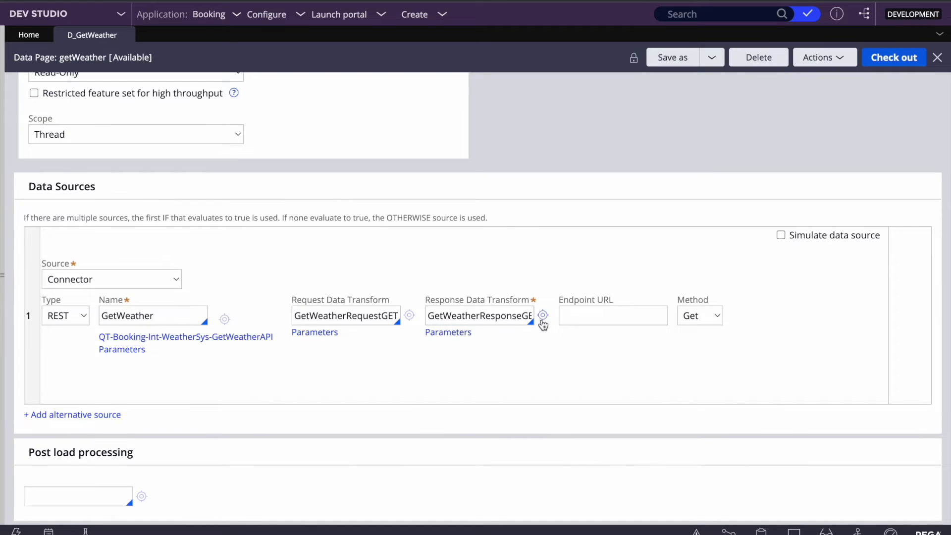
# Open the GetWeatherResponseGET data transform, check its parameters, and return to the D_GetWeather data page.
pyautogui.click(542, 317)
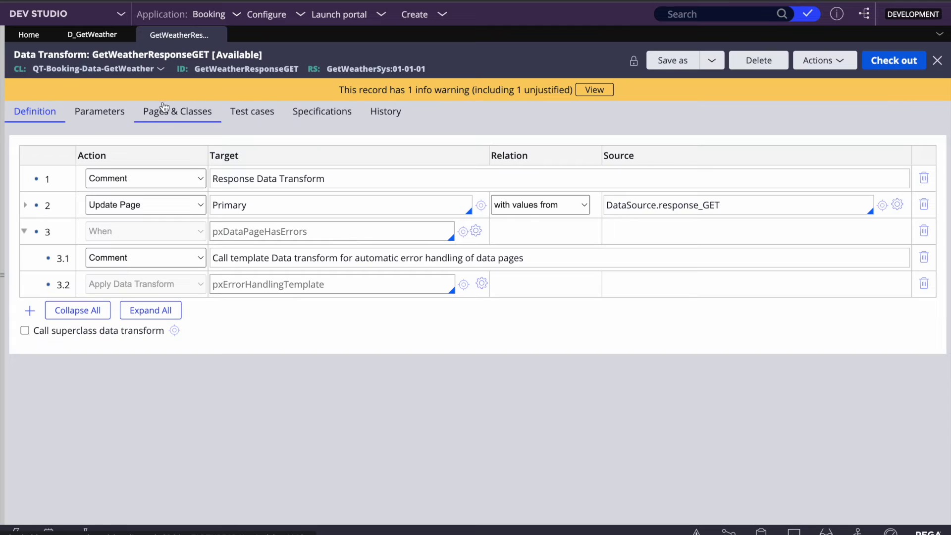
pyautogui.click(102, 112)
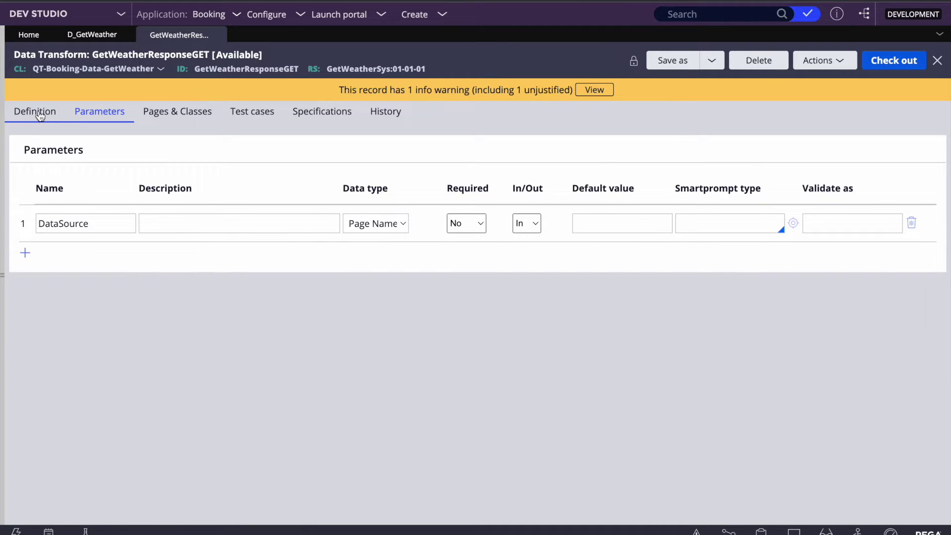
pyautogui.click(40, 112)
pyautogui.click(75, 35)
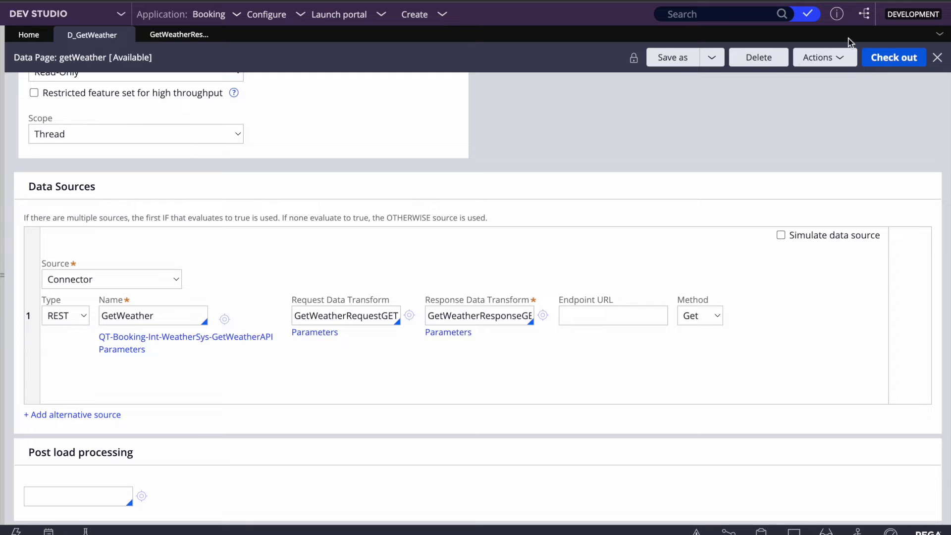
# Check out the getWeather data page, enable passing the current parameter page to the response data transform, and save.
pyautogui.click(894, 57)
pyautogui.click(449, 333)
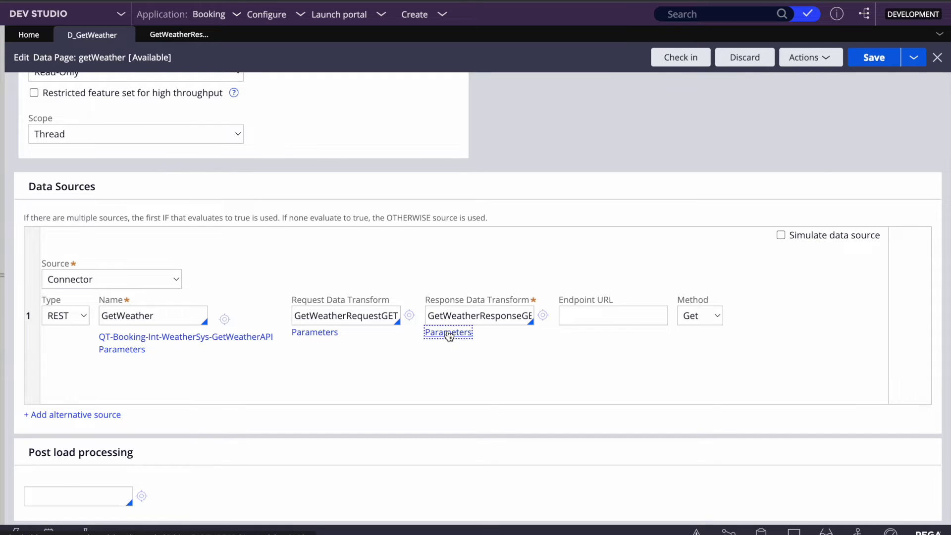
pyautogui.click(299, 262)
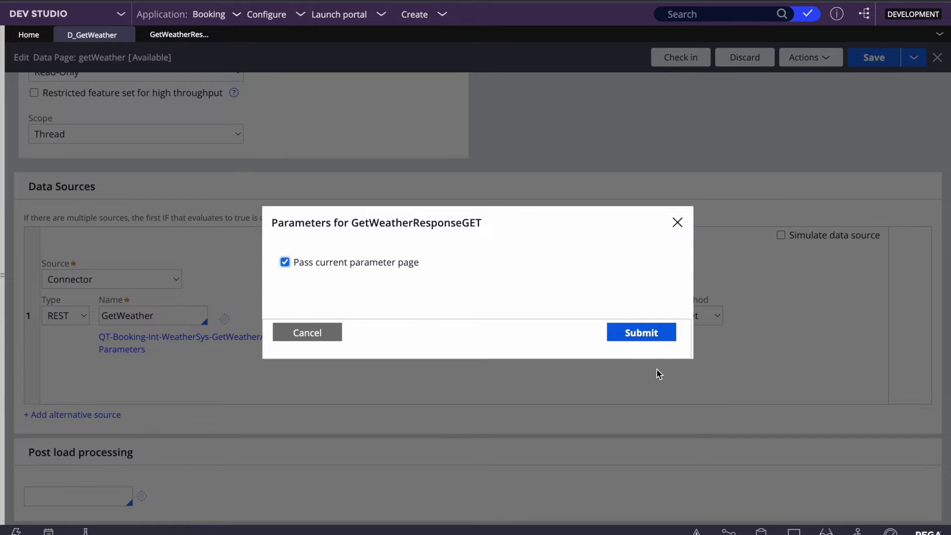
pyautogui.click(638, 335)
pyautogui.click(867, 62)
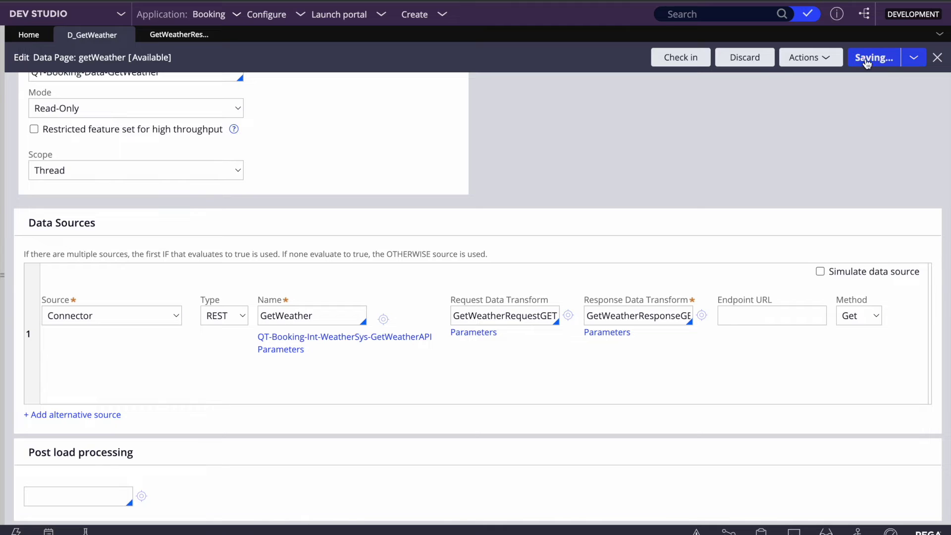
# Reopen the response data transform's parameter settings, submit them, and save the data page again.
pyautogui.click(607, 332)
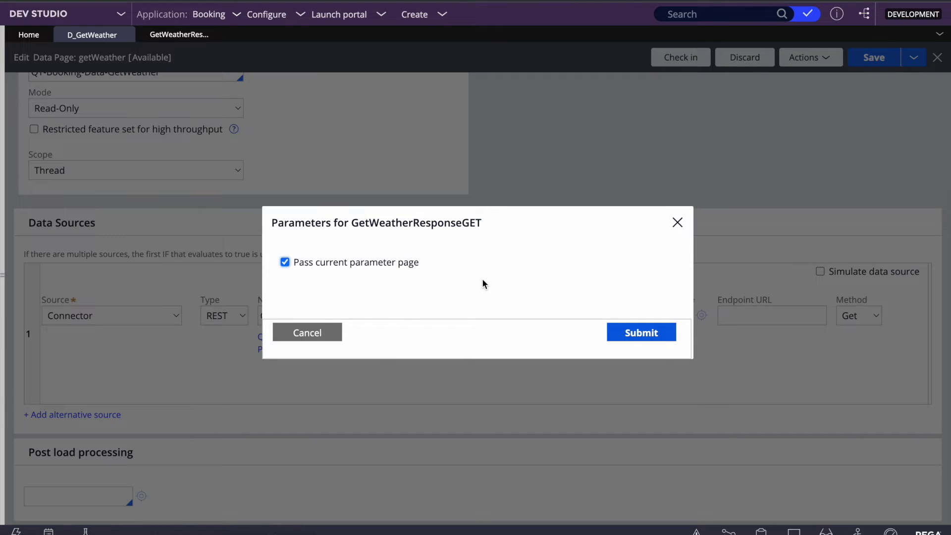
pyautogui.click(642, 334)
pyautogui.click(874, 57)
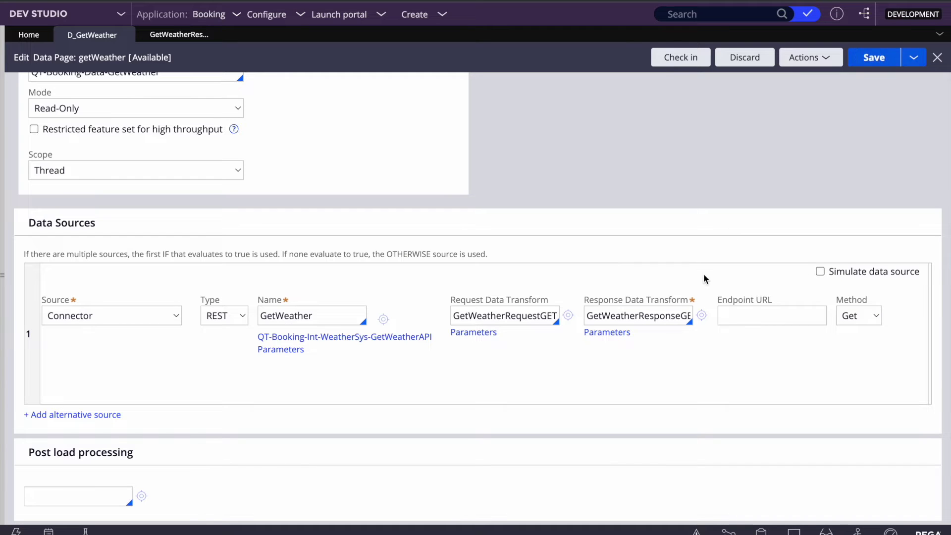
# Inspect the DataSource parameter and its page class in the GetWeatherResponseGET data transform, ending on its definition.
pyautogui.click(701, 317)
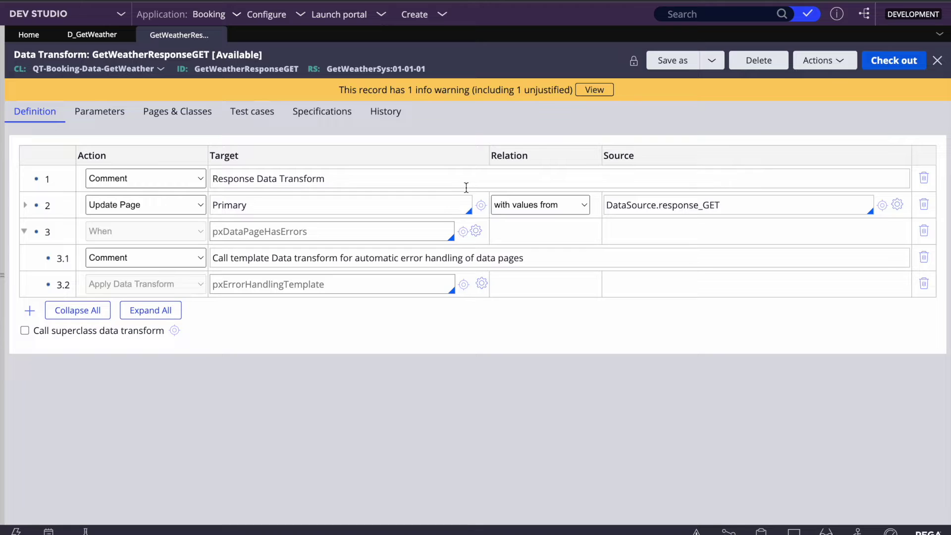
pyautogui.click(99, 111)
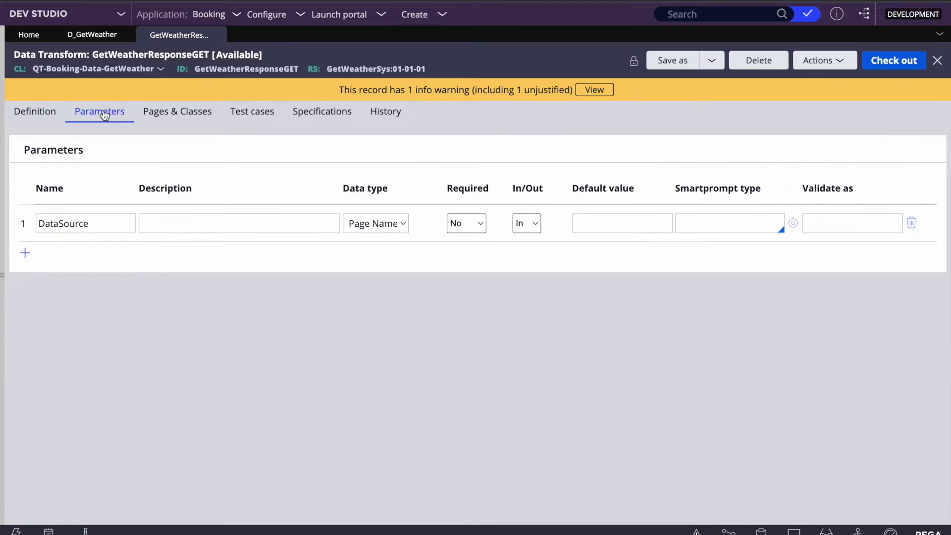
pyautogui.doubleClick(63, 225)
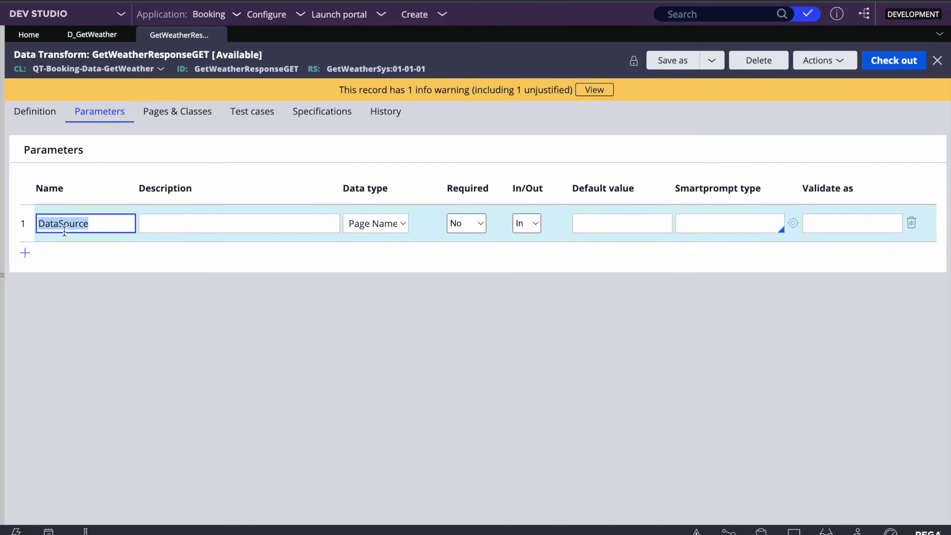
pyautogui.click(178, 112)
pyautogui.tripleClick(464, 179)
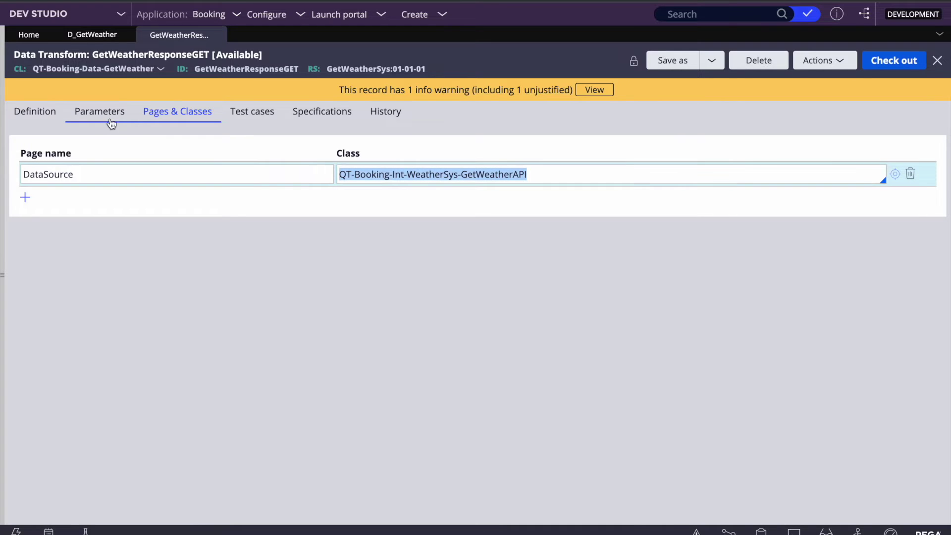
pyautogui.click(55, 114)
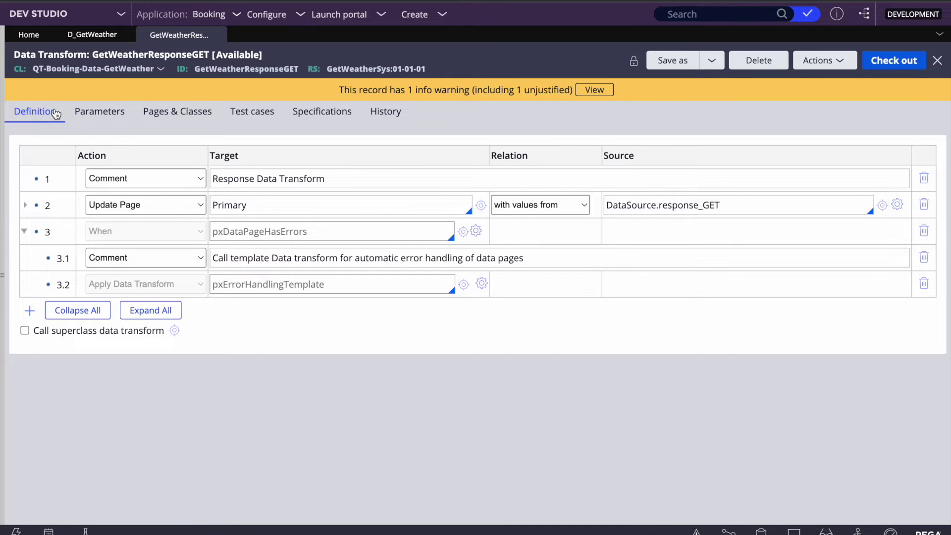
# In the getWeather data page's run window, enter the API key, set q to london, and enable flushing all instances before execution.
pyautogui.click(93, 34)
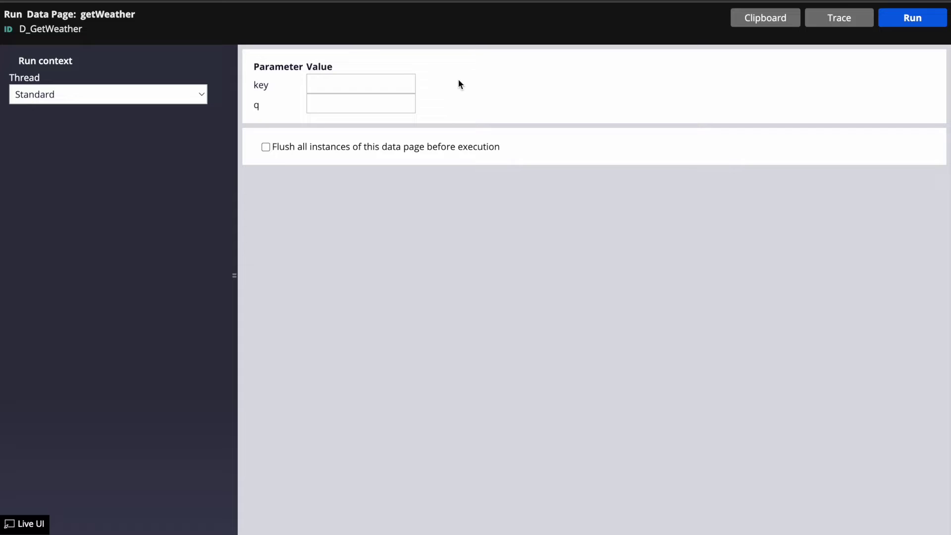
pyautogui.hotkey('ctrl', 'v')
pyautogui.click(345, 107)
pyautogui.write('londona')
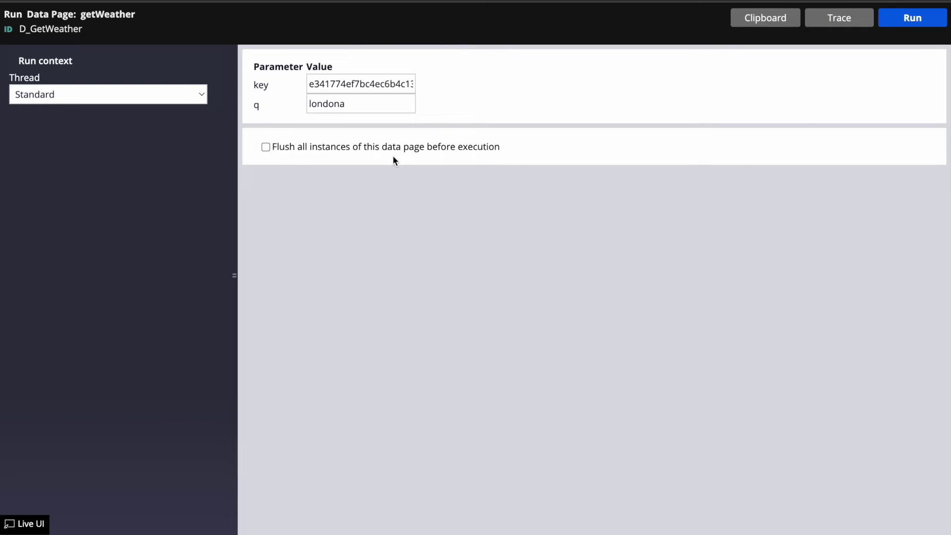
pyautogui.click(266, 147)
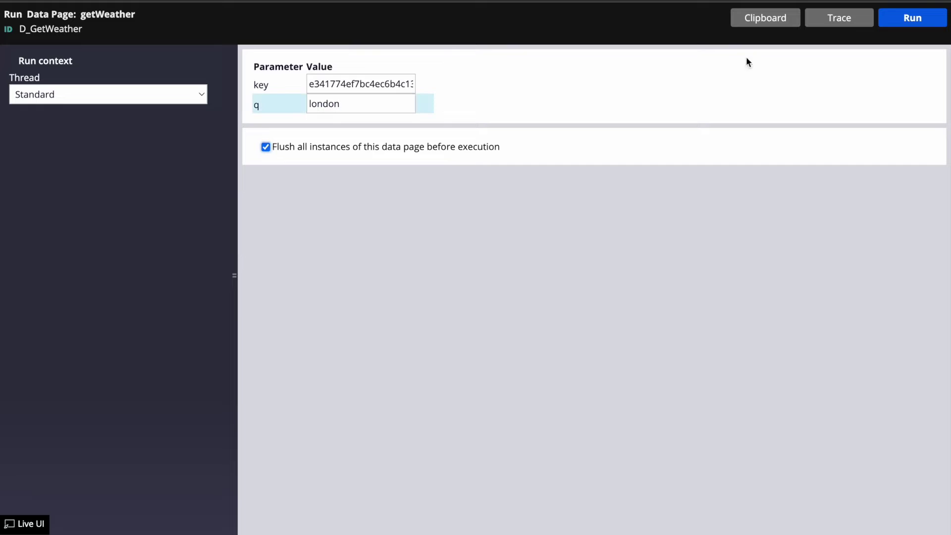
# Start a trace for the getWeather data page, run it, and look through the recorded Tracer events.
pyautogui.click(833, 18)
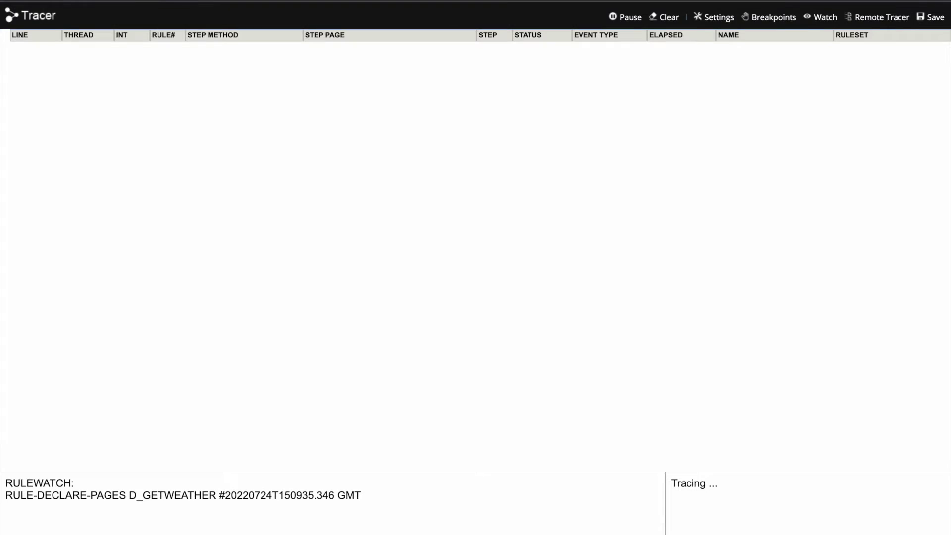
pyautogui.hotkey('alt', 'Tab')
pyautogui.click(911, 18)
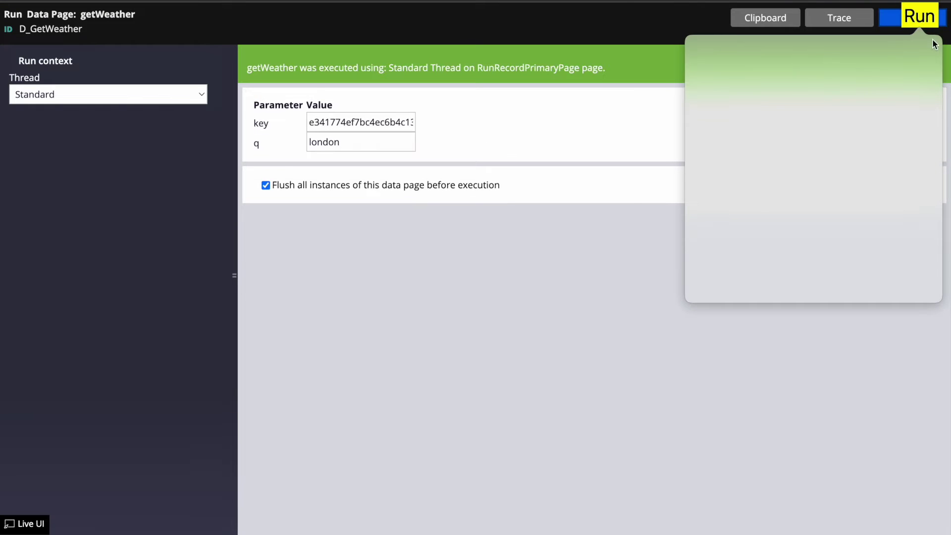
pyautogui.hotkey('alt', 'Tab')
pyautogui.scroll(-3, 396, 346)
pyautogui.scroll(3, 396, 346)
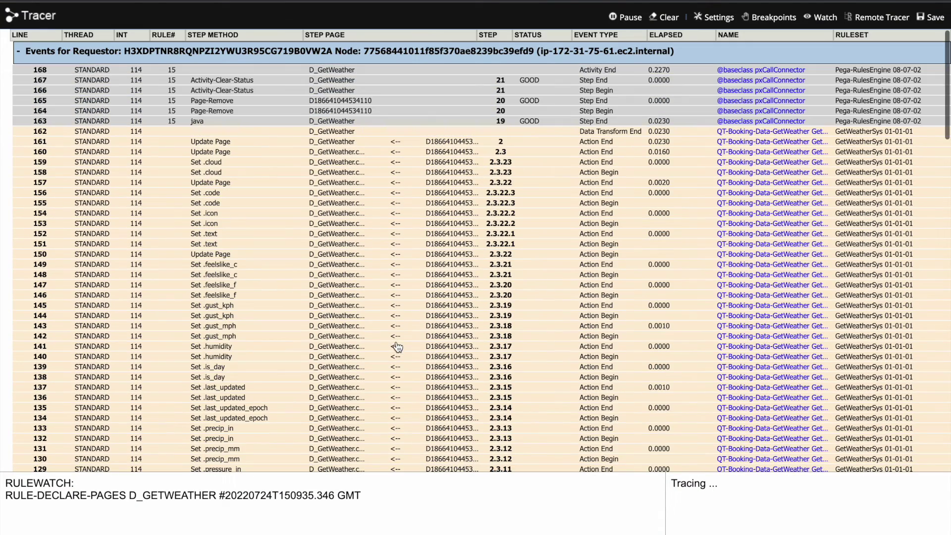
# Inspect the step page of the Page-Remove event on line 165, including its class, request and response_GET data, and close it.
pyautogui.click(326, 102)
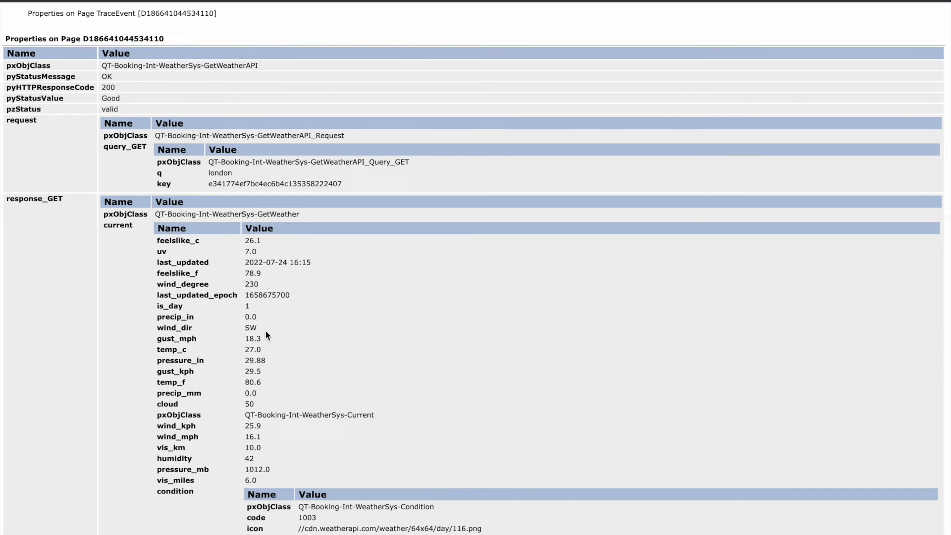
pyautogui.doubleClick(151, 65)
pyautogui.scroll(-5, 298, 348)
pyautogui.scroll(5, 415, 138)
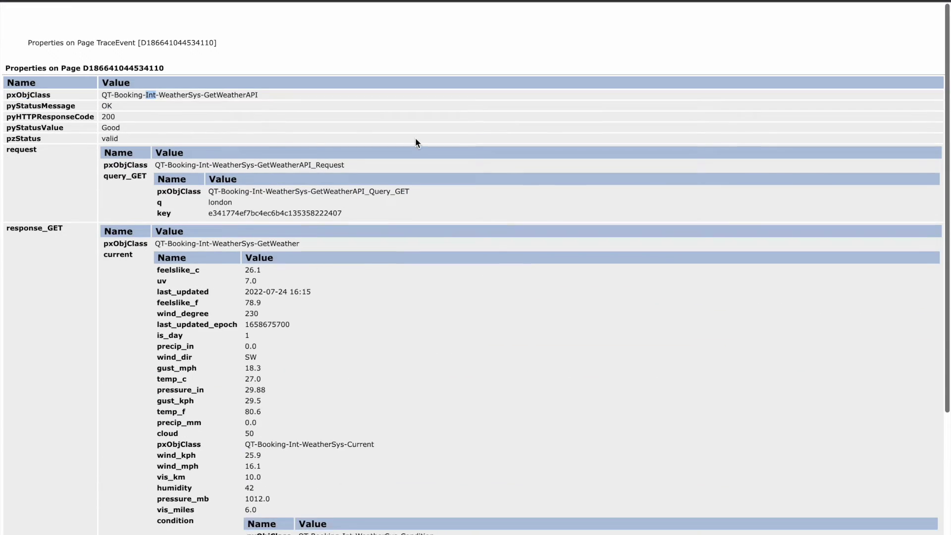
pyautogui.hotkey('ctrl', 'w')
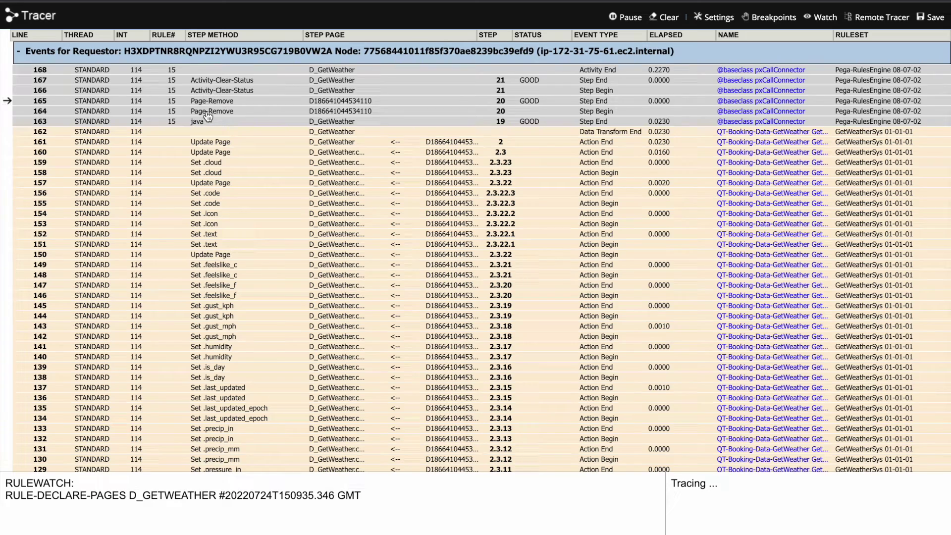
# Try to open the parameter page from trace event 164, and always allow pop-ups and redirects from the Pega site.
pyautogui.click(208, 112)
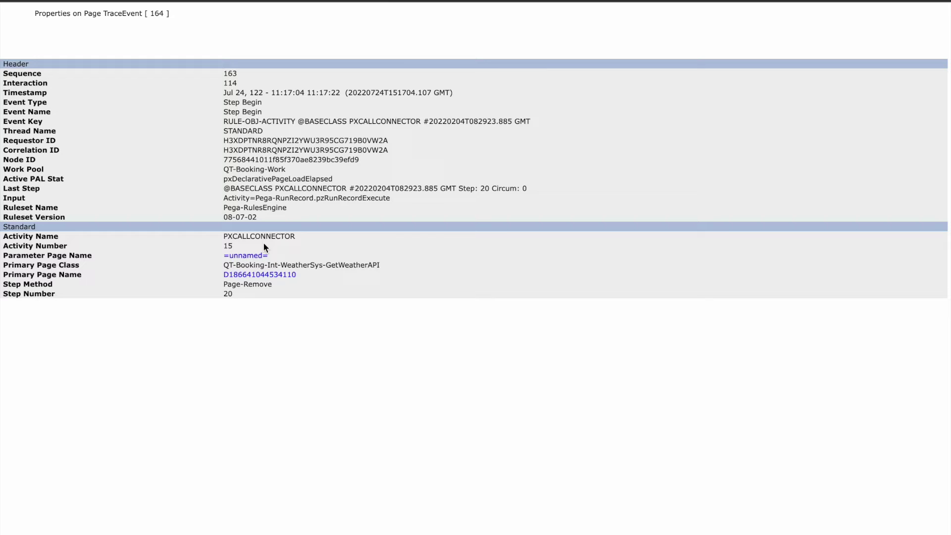
pyautogui.click(244, 255)
pyautogui.click(244, 255)
pyautogui.click(895, 1)
pyautogui.click(591, 75)
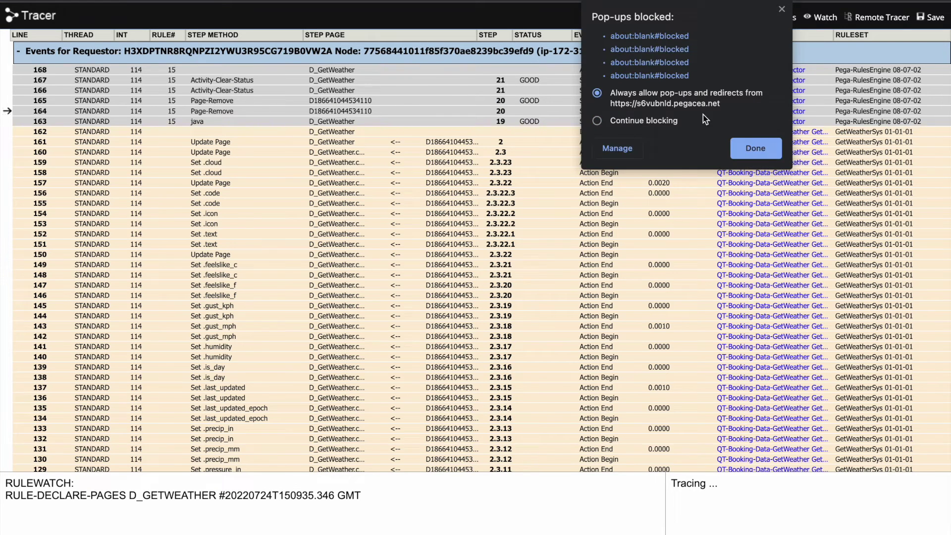
pyautogui.click(756, 148)
# Reopen trace event 164, examine the DataSource entry on its unnamed parameter page, and close the page.
pyautogui.click(225, 111)
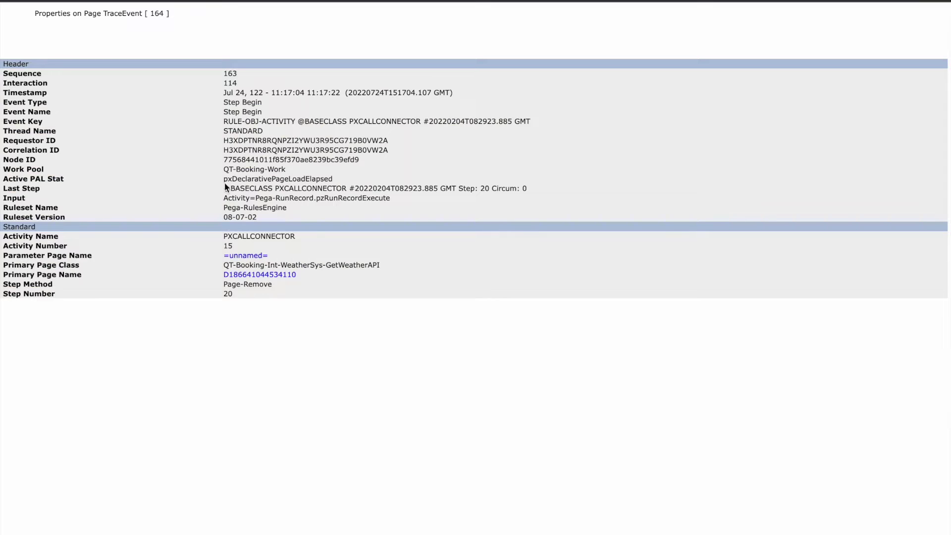
pyautogui.click(239, 255)
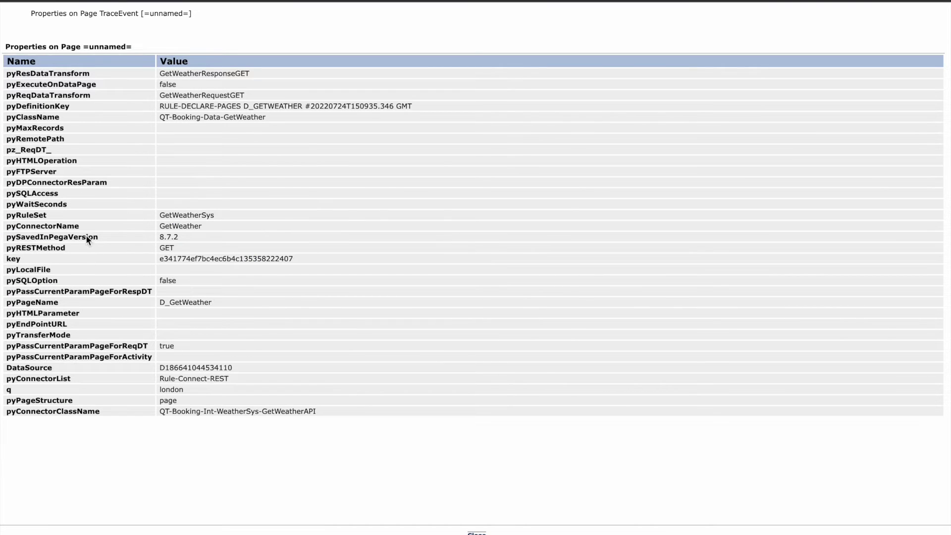
pyautogui.doubleClick(29, 369)
pyautogui.doubleClick(197, 369)
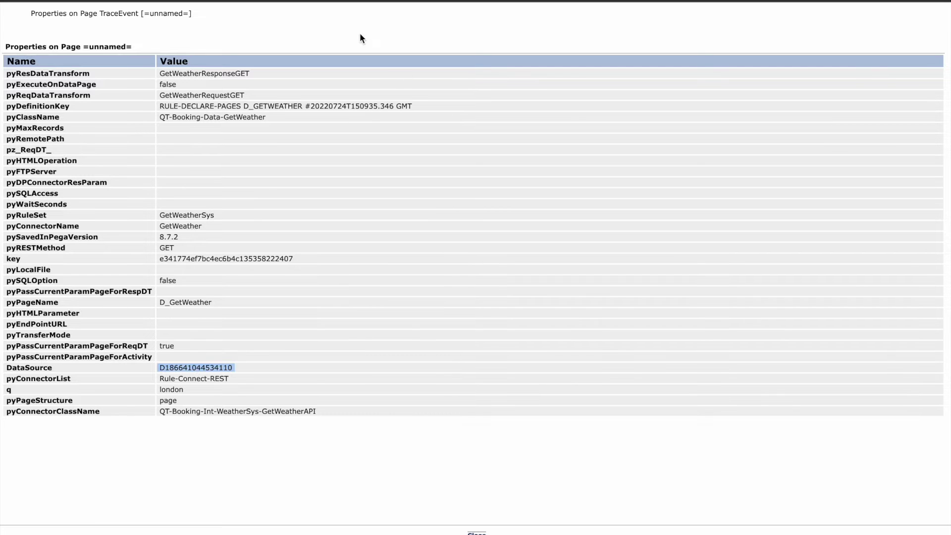
pyautogui.hotkey('ctrl', 'w')
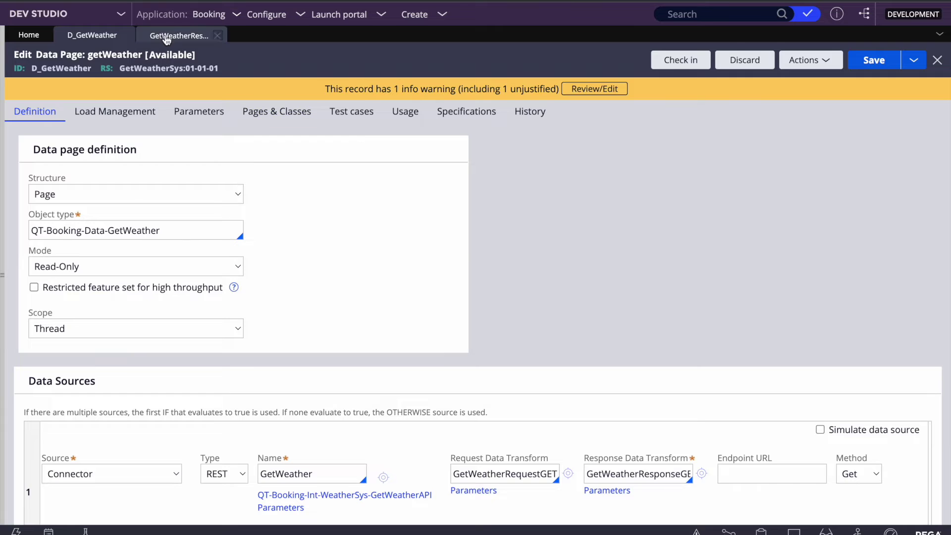
# Review the source and target of the GetWeatherResponseGET transform's Update Page action, expanding it down to the .location mapping.
pyautogui.click(180, 34)
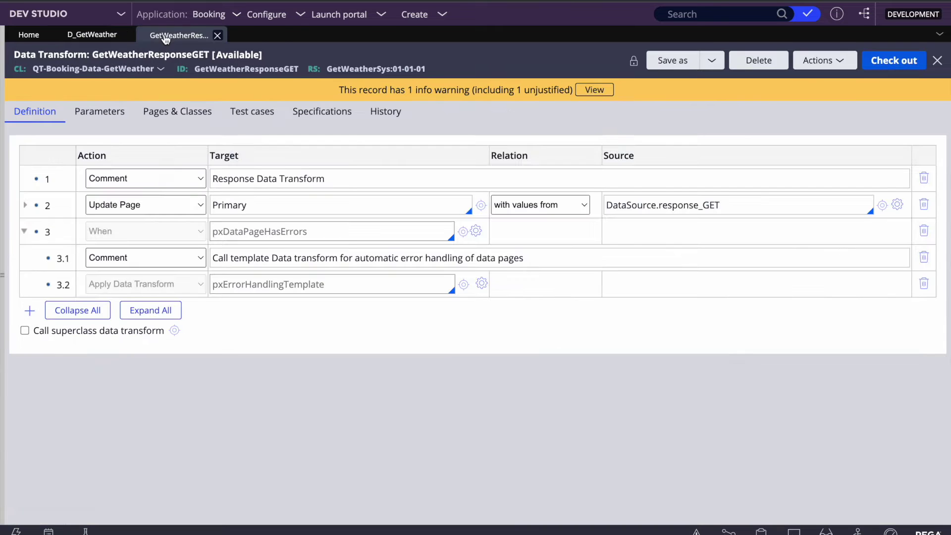
pyautogui.doubleClick(631, 205)
pyautogui.tripleClick(692, 205)
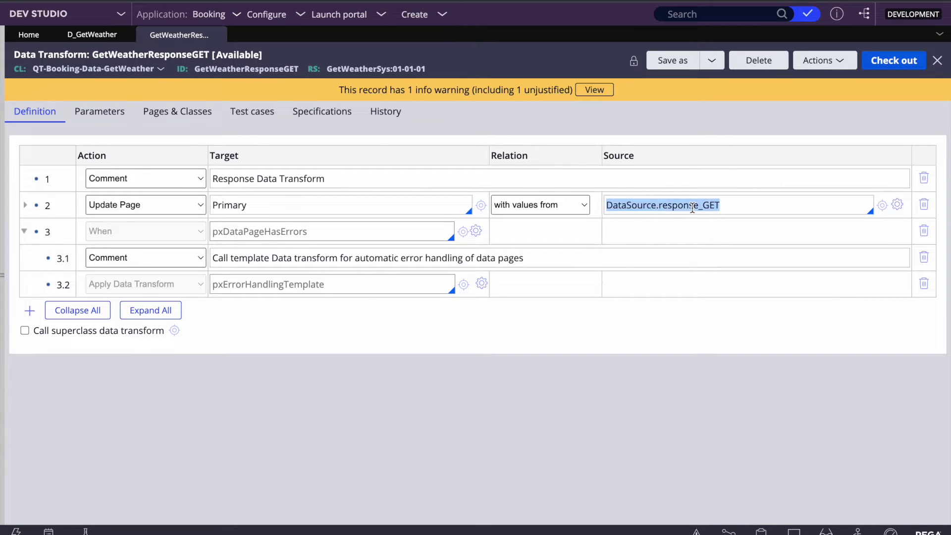
pyautogui.tripleClick(692, 205)
pyautogui.doubleClick(234, 201)
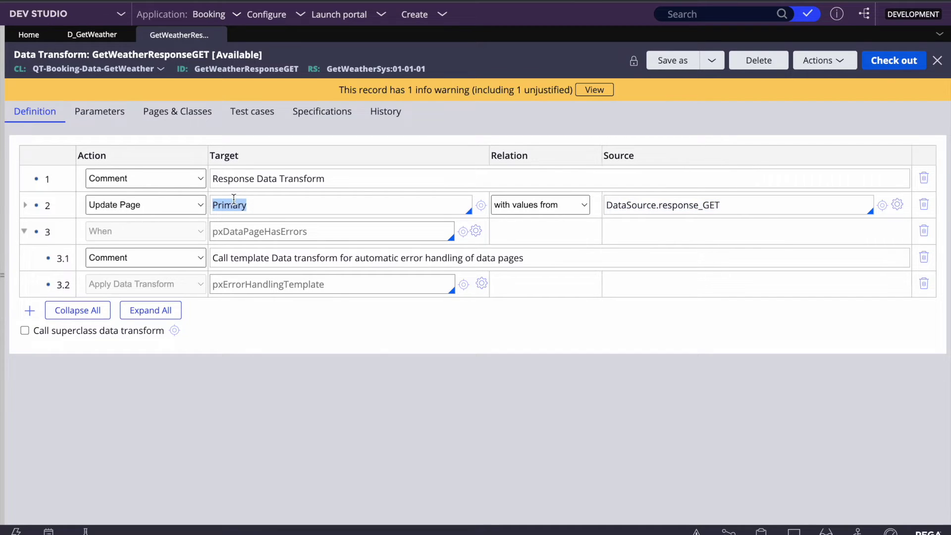
pyautogui.click(25, 204)
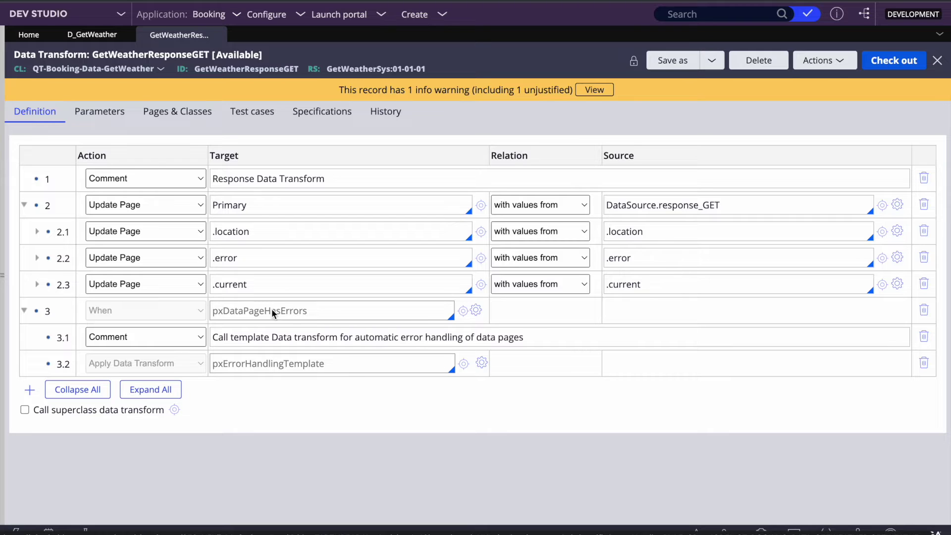
pyautogui.click(35, 232)
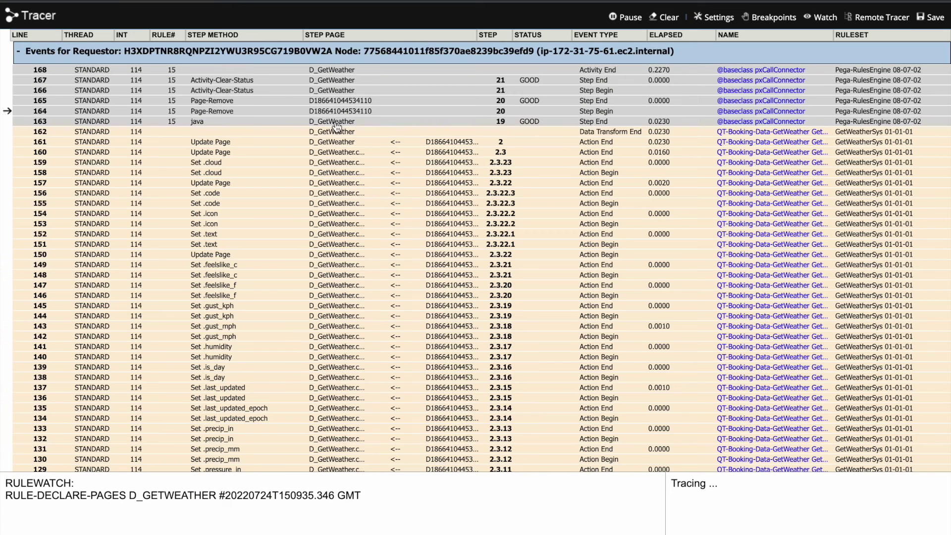
# Inspect the D_GetWeather page and its class from trace event 163, and close the properties window.
pyautogui.click(336, 124)
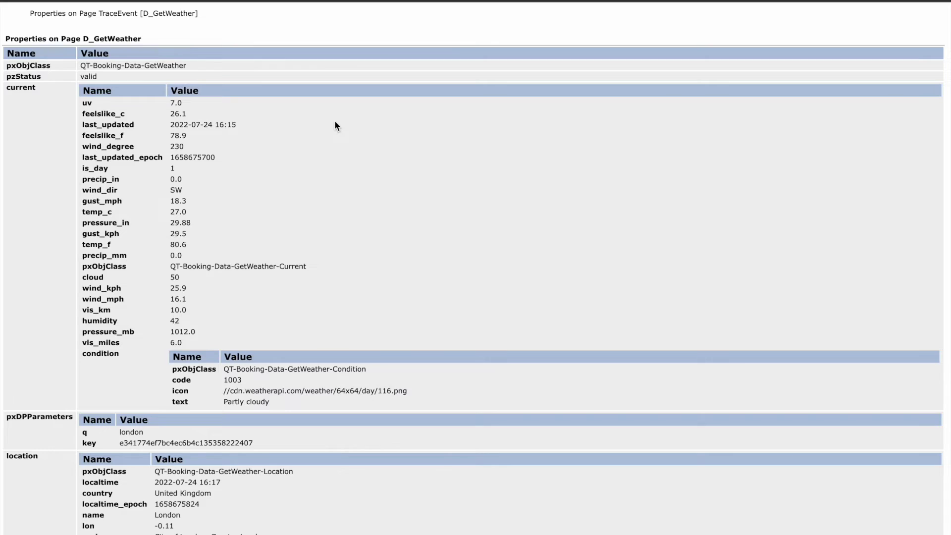
pyautogui.doubleClick(148, 66)
pyautogui.press('super+w')
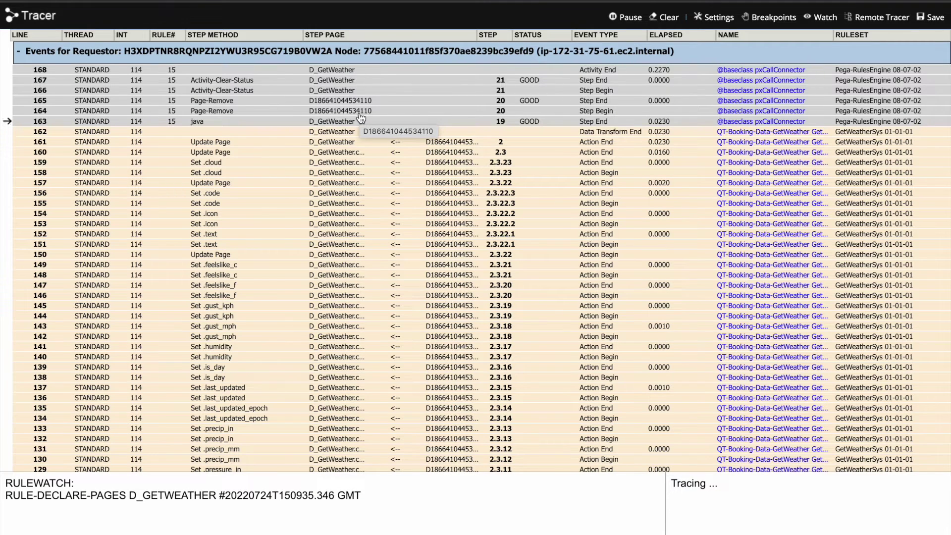
# Inspect the connector response page from trace event 73 and the D_GetWeather page from event 81, closing each properties window.
pyautogui.scroll(-20, 388, 312)
pyautogui.scroll(2, 341, 253)
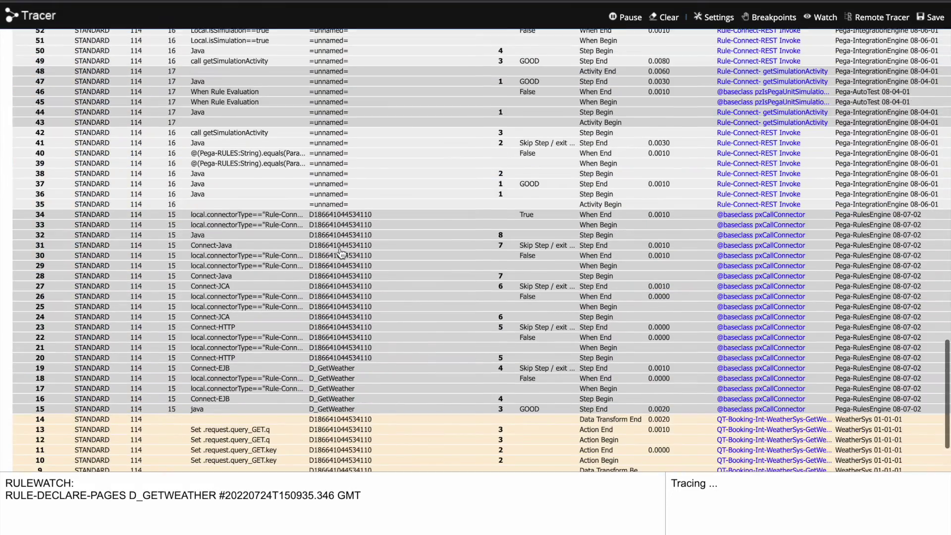
pyautogui.scroll(10, 340, 253)
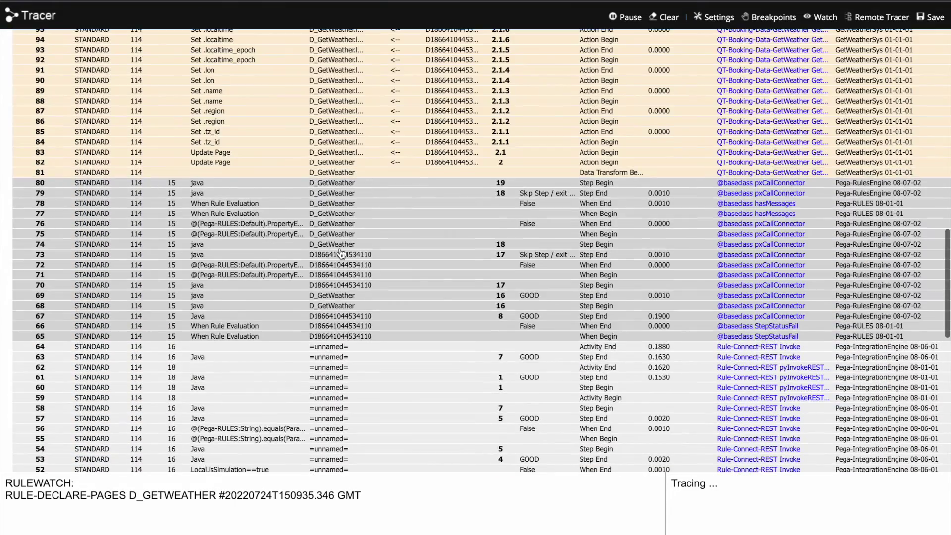
pyautogui.scroll(1, 341, 253)
pyautogui.click(331, 294)
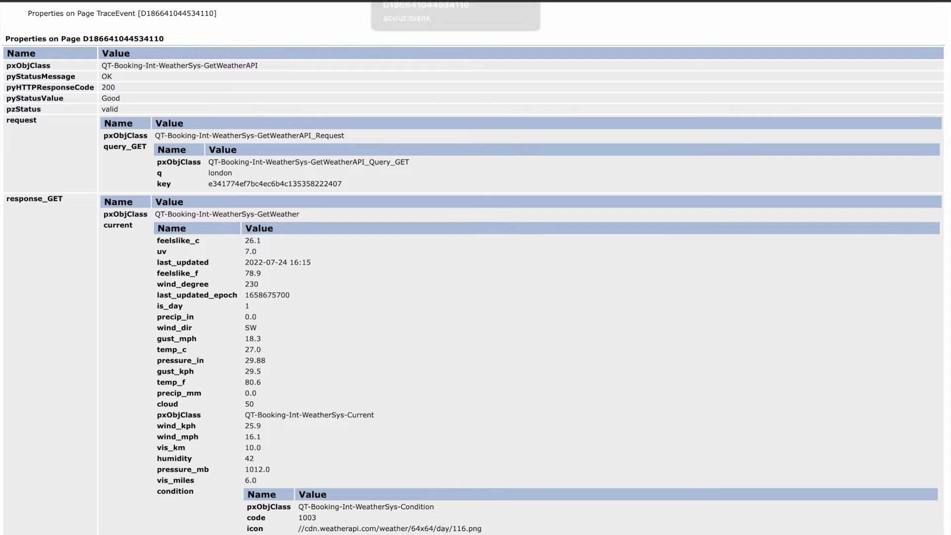
pyautogui.hotkey('ctrl', 'w')
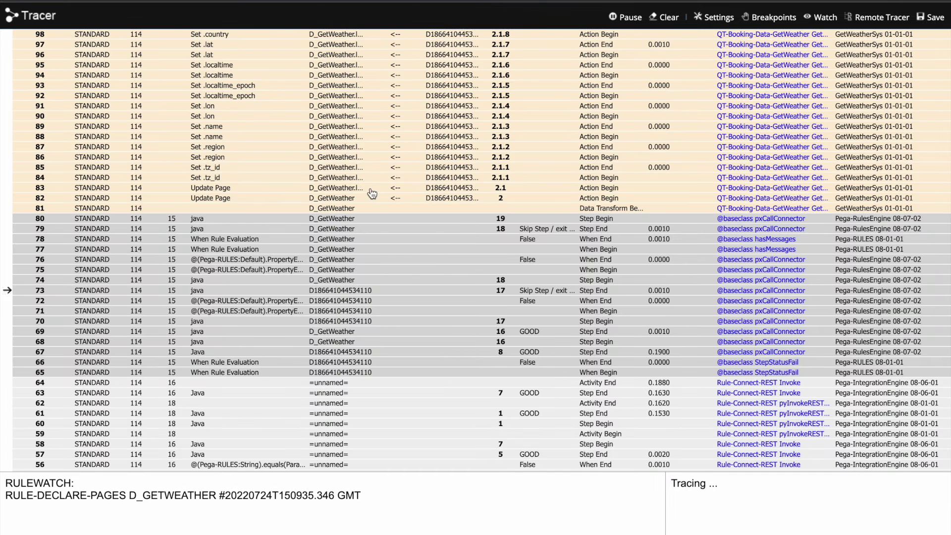
pyautogui.click(324, 209)
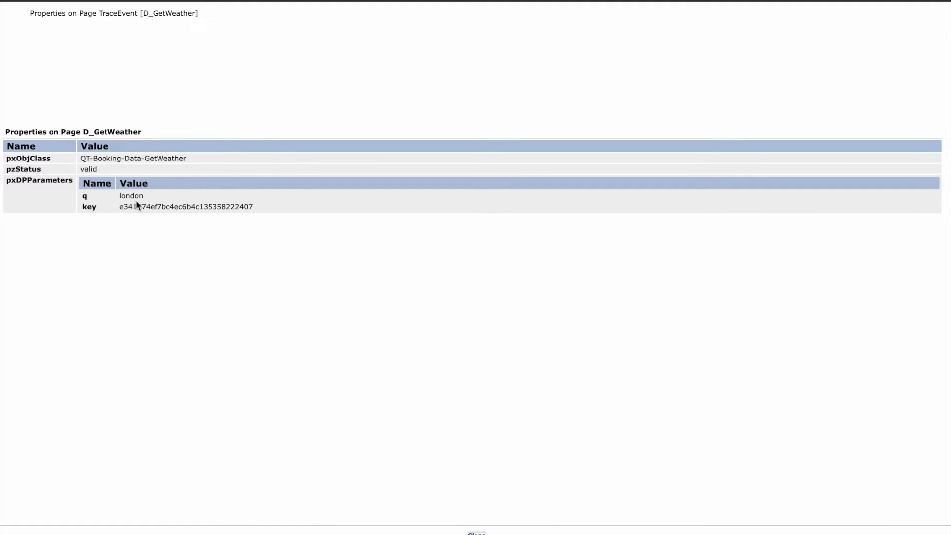
pyautogui.hotkey('ctrl', 'w')
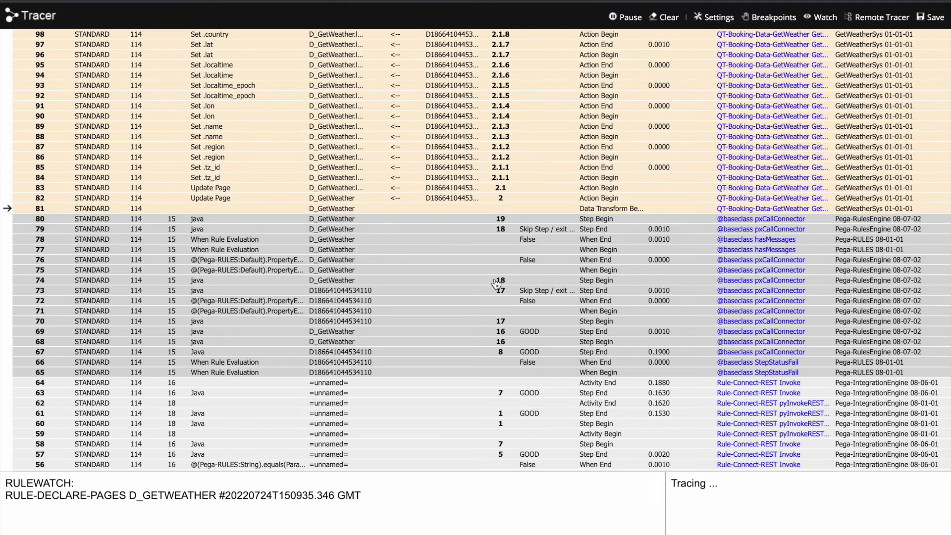
# Examine the D_GetWeather page after the response data transform ends in the trace, and return to Dev Studio.
pyautogui.scroll(3, 632, 290)
pyautogui.scroll(5, 632, 290)
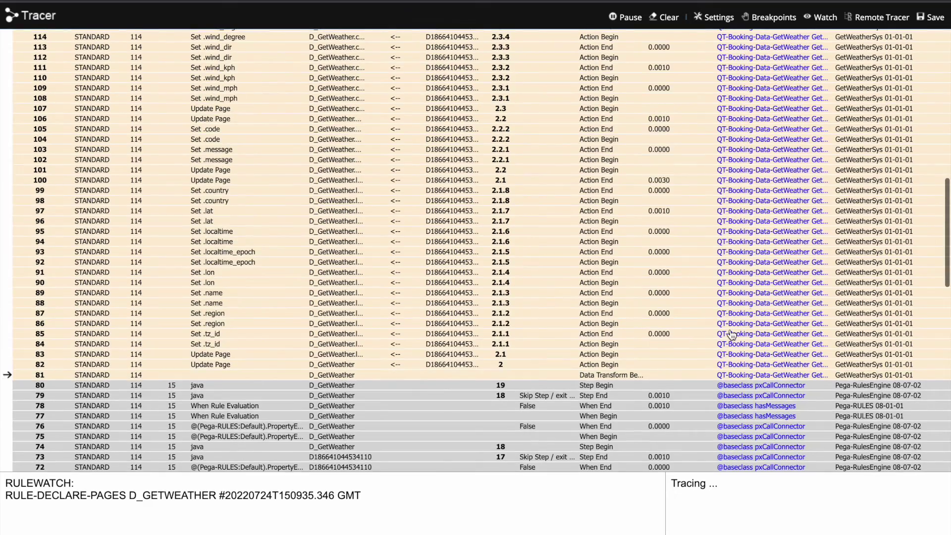
pyautogui.scroll(10, 731, 335)
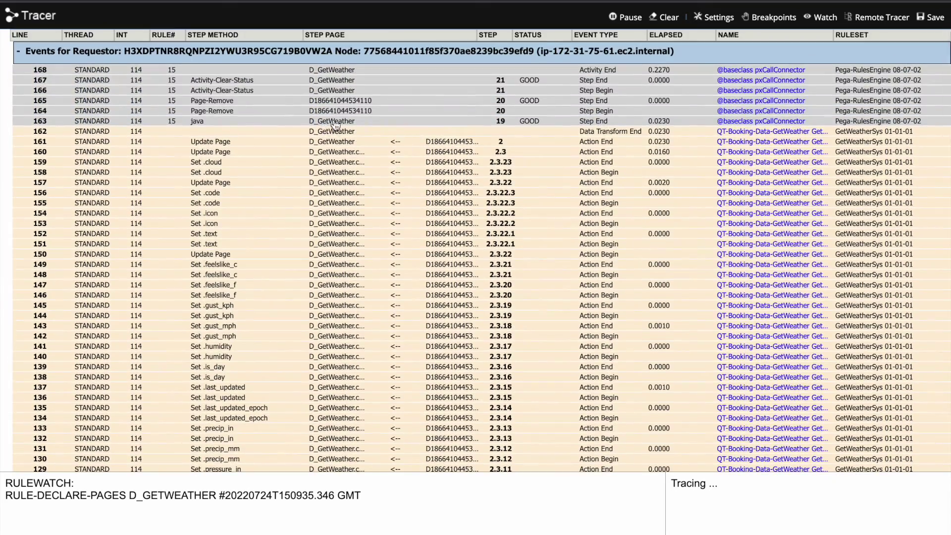
pyautogui.click(331, 125)
pyautogui.scroll(-4, 337, 228)
pyautogui.scroll(5, 337, 227)
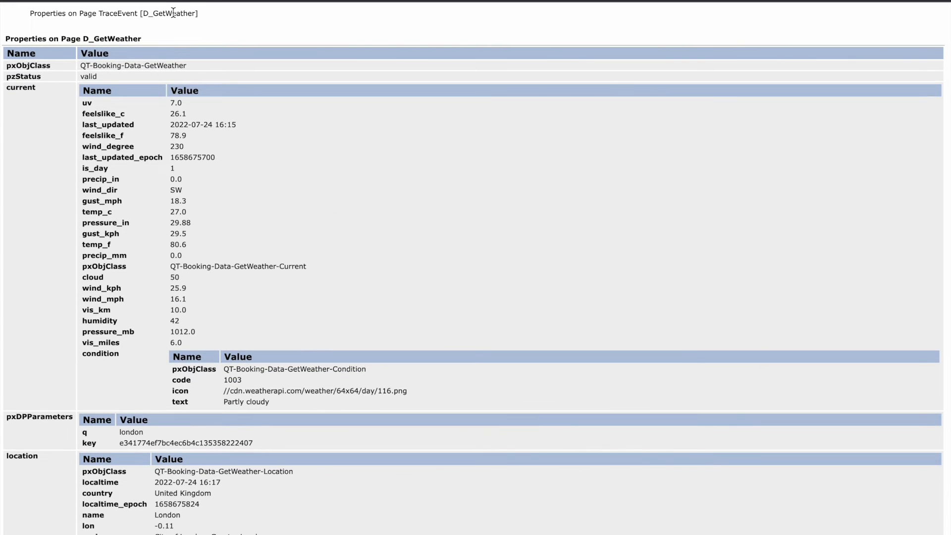
pyautogui.doubleClick(173, 13)
pyautogui.click(174, 13)
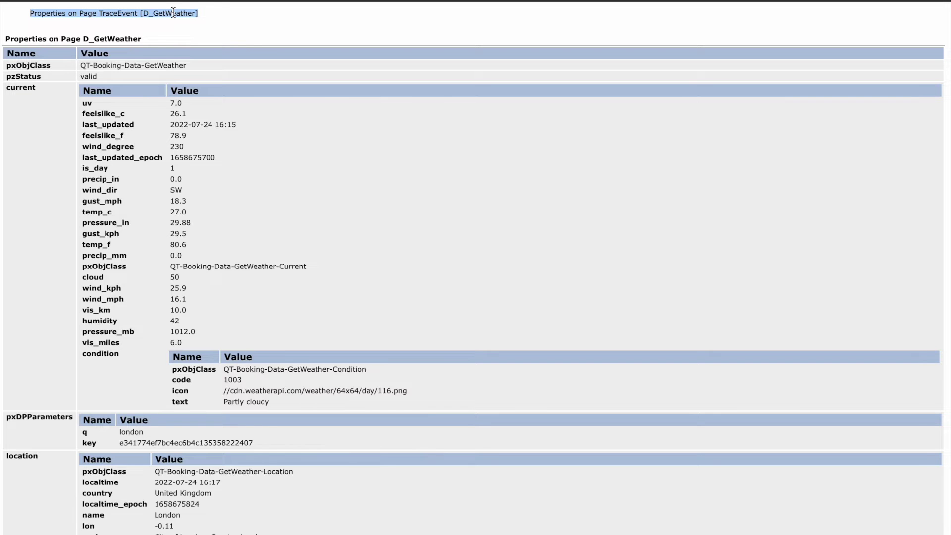
pyautogui.scroll(-3, 207, 404)
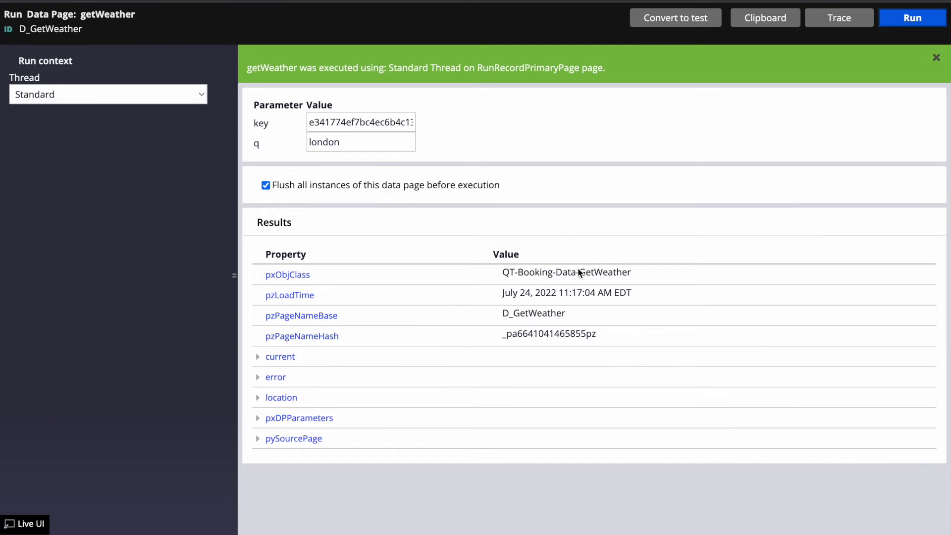
pyautogui.click(578, 272)
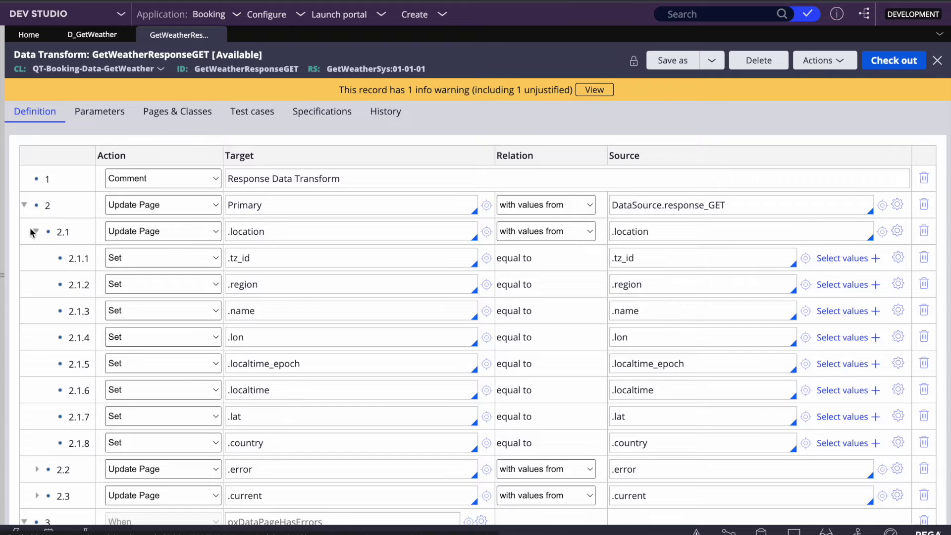
# Collapse the .location mapping and disable the .location, .error and .current Update Page steps in the GetWeatherResponseGET transform.
pyautogui.click(34, 232)
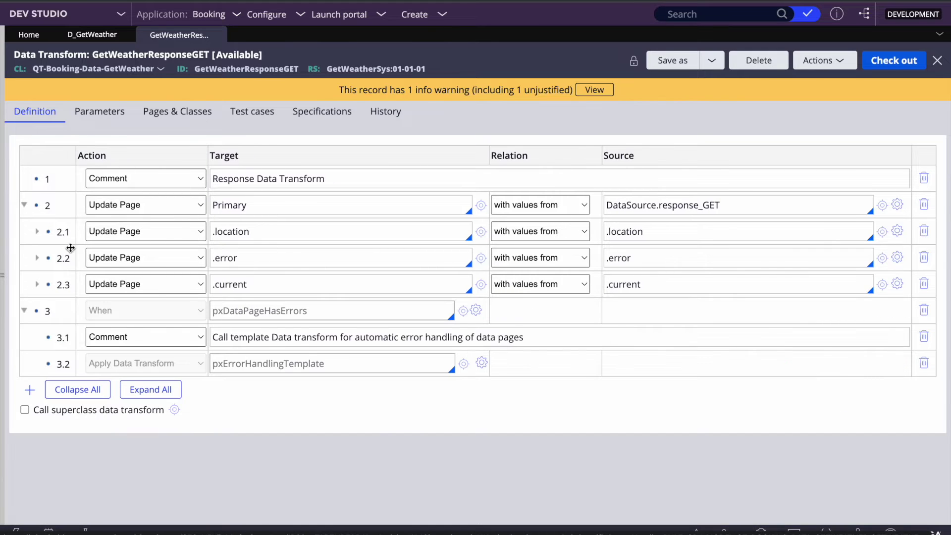
pyautogui.rightClick(39, 230)
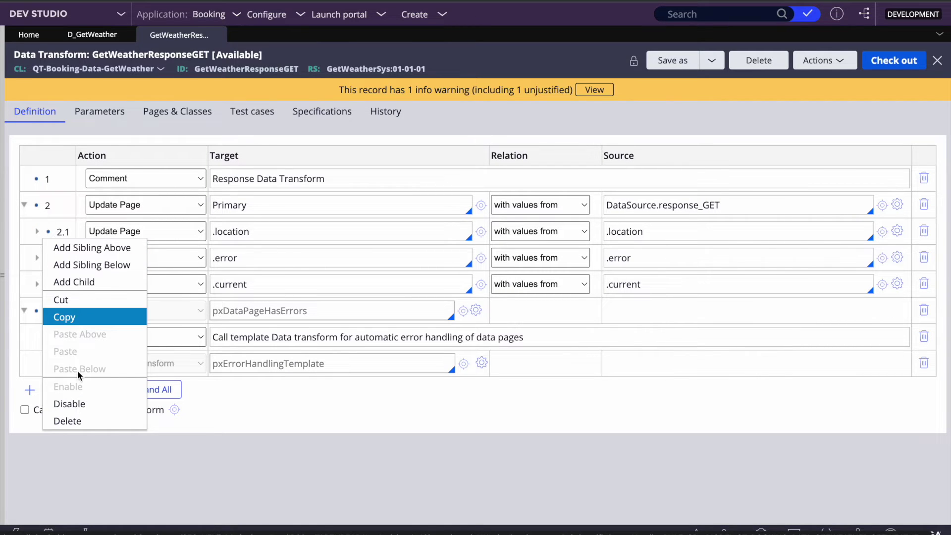
pyautogui.click(69, 404)
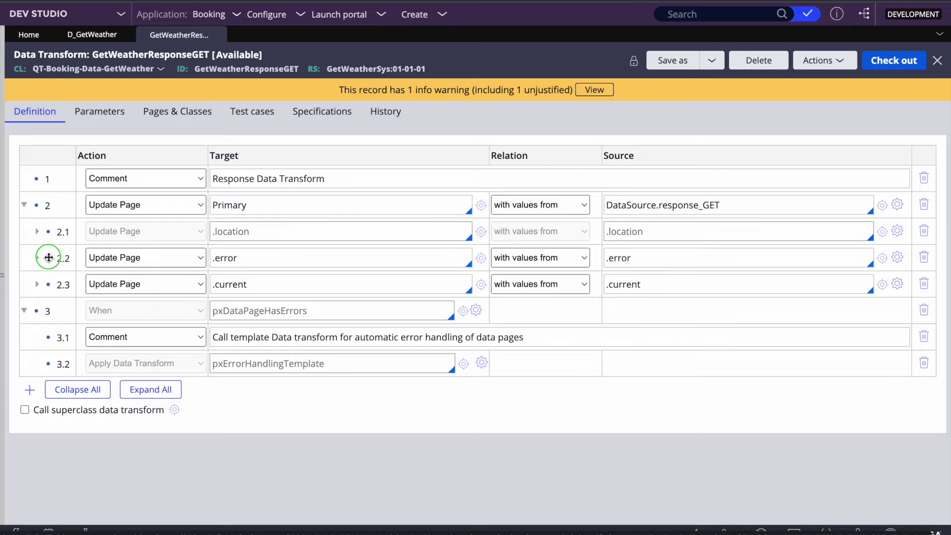
pyautogui.rightClick(49, 258)
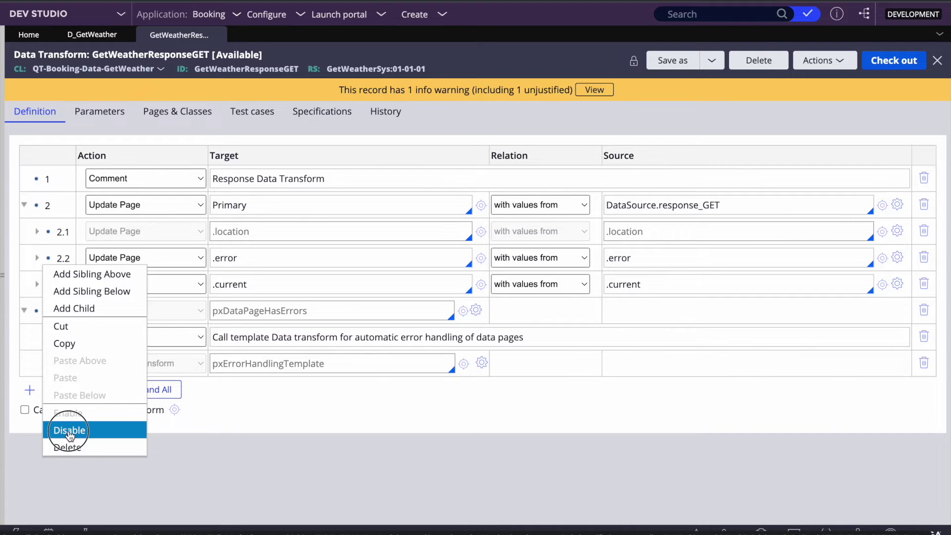
pyautogui.click(70, 433)
pyautogui.rightClick(44, 284)
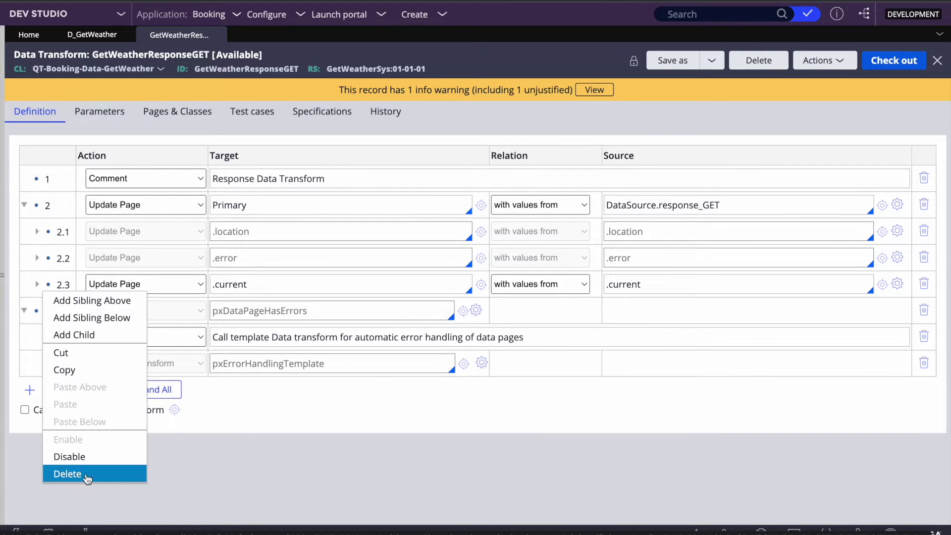
pyautogui.click(72, 457)
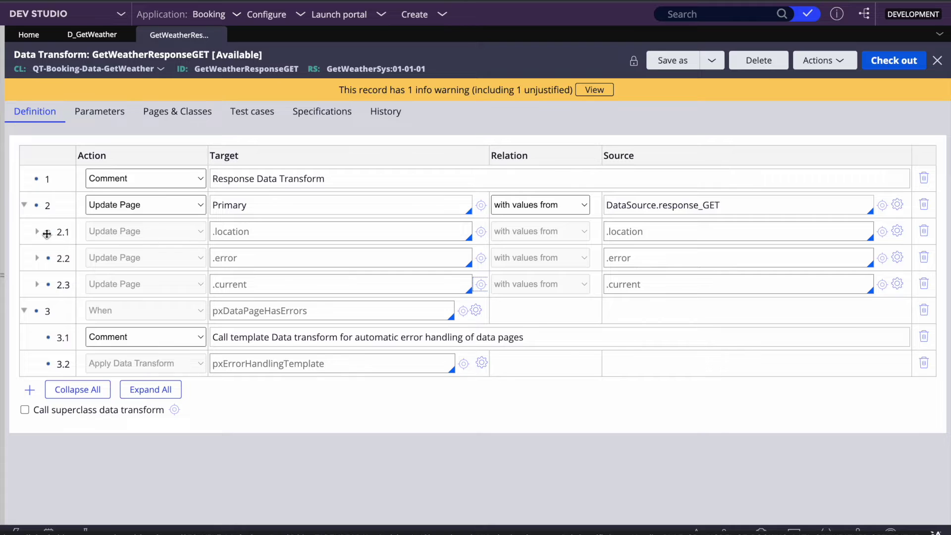
# Open the response_GET property from the step 2 source and check its page definition class.
pyautogui.doubleClick(687, 203)
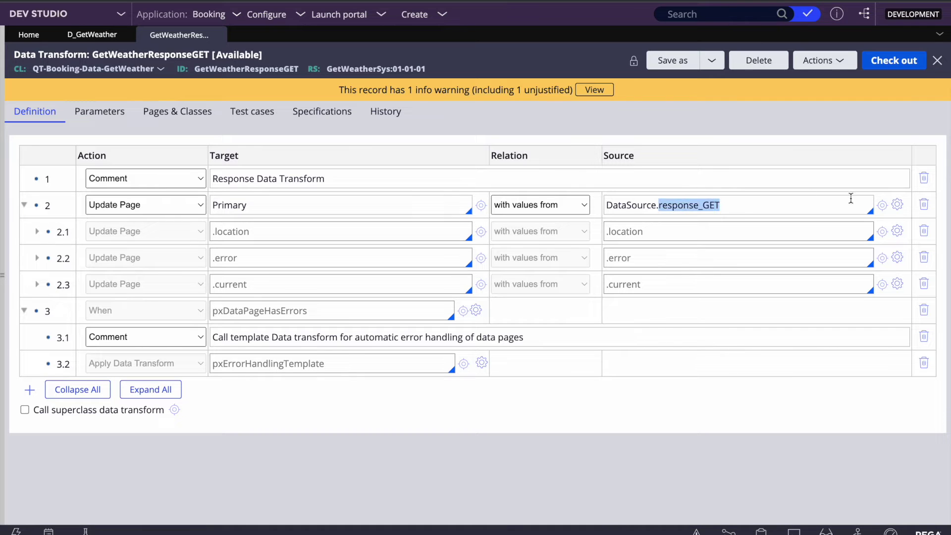
pyautogui.click(883, 205)
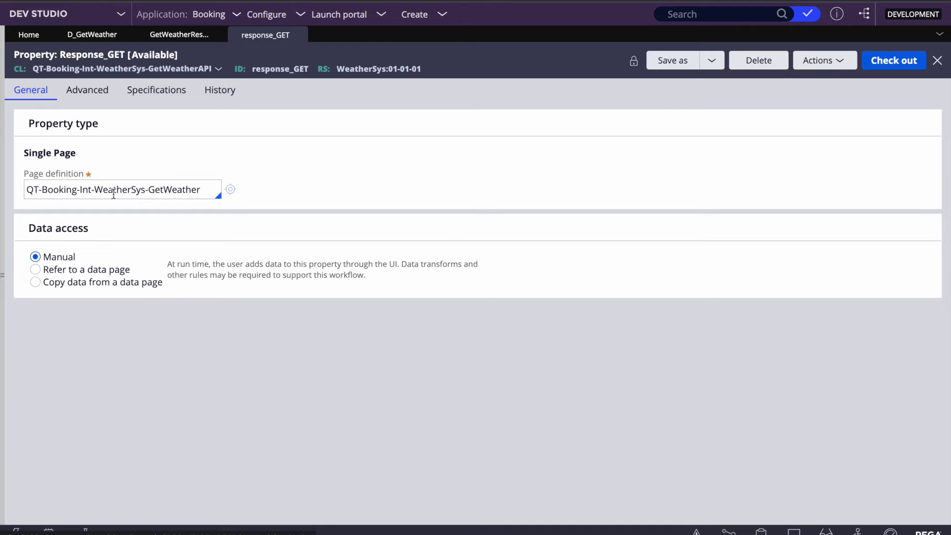
pyautogui.tripleClick(85, 190)
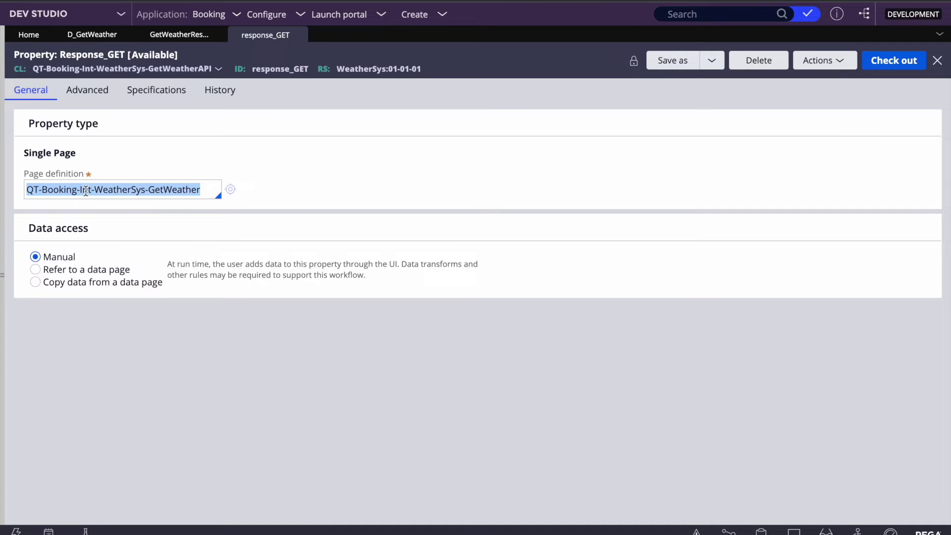
# Set the target of the GetWeatherResponseGET transform's step 2 Update Page action to Primary.response_GET.
pyautogui.click(172, 34)
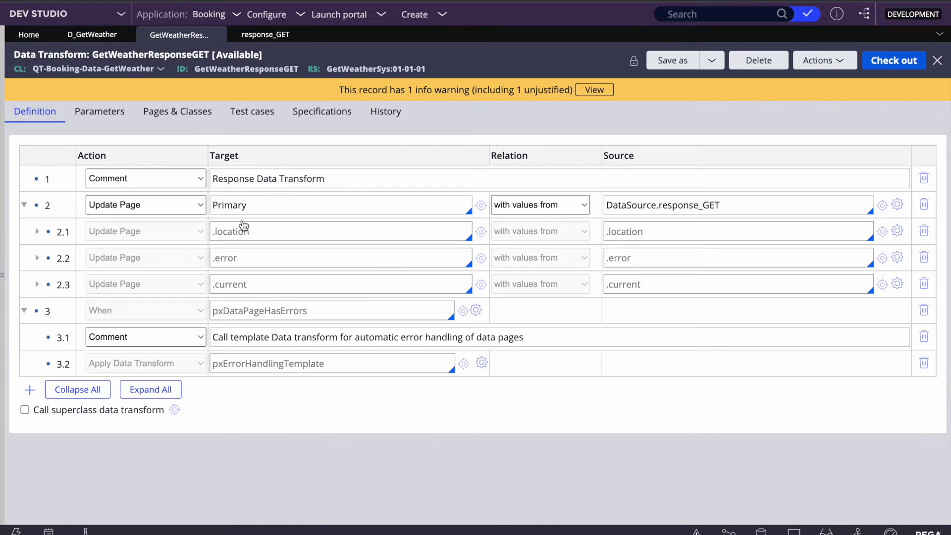
pyautogui.click(286, 210)
pyautogui.write('.')
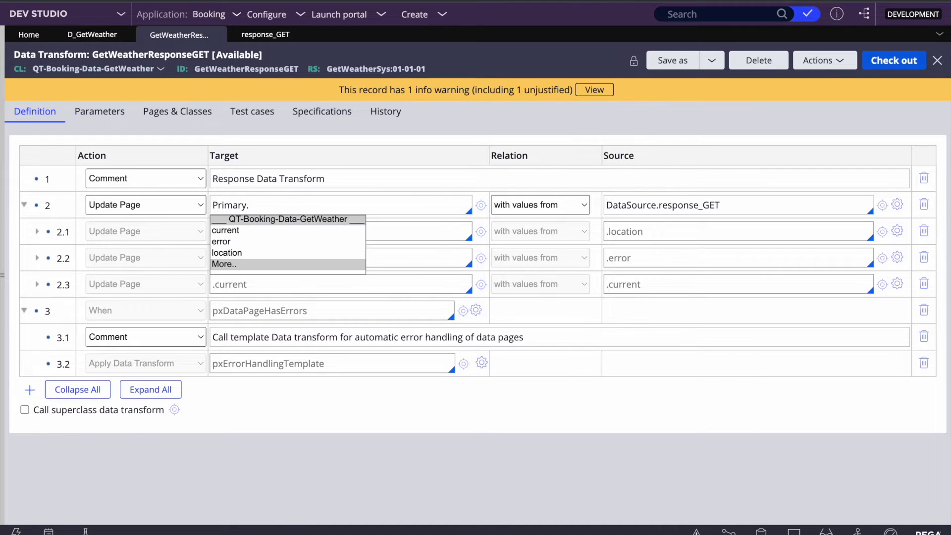
pyautogui.doubleClick(665, 204)
pyautogui.hotkey('ctrl', 'c')
pyautogui.click(304, 206)
pyautogui.hotkey('ctrl', 'v')
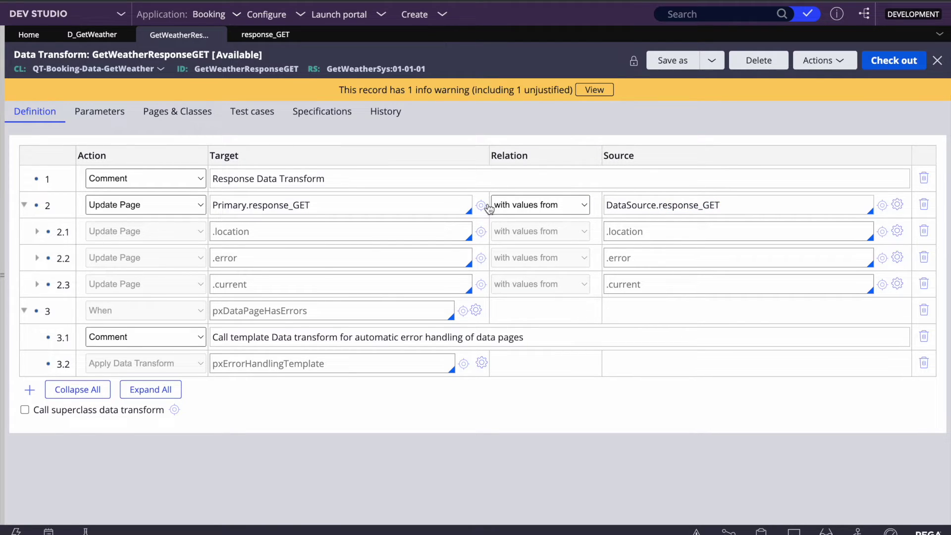
# Create the response_GET property in QT-Booking-Data-GetWeather under ruleset Booking 01-01-01, and change its type to Single Page.
pyautogui.click(480, 205)
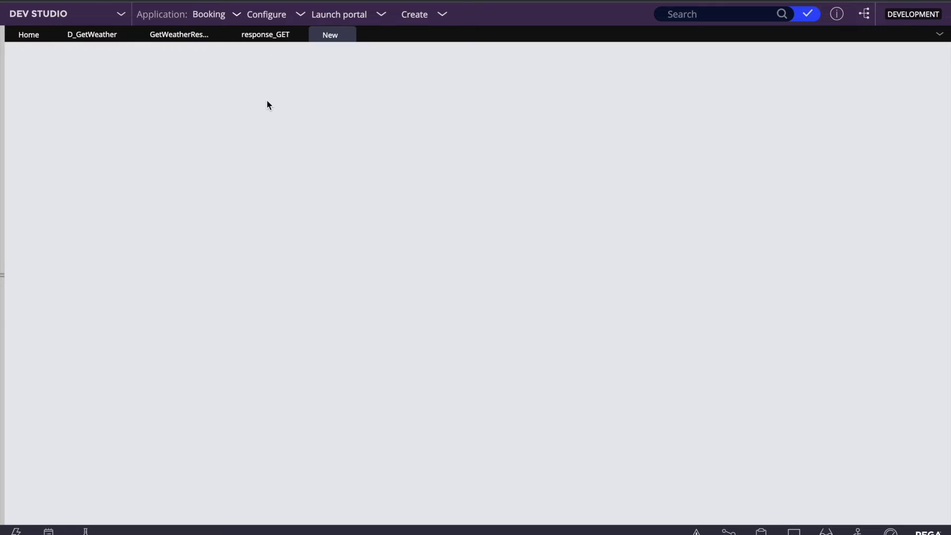
pyautogui.click(263, 35)
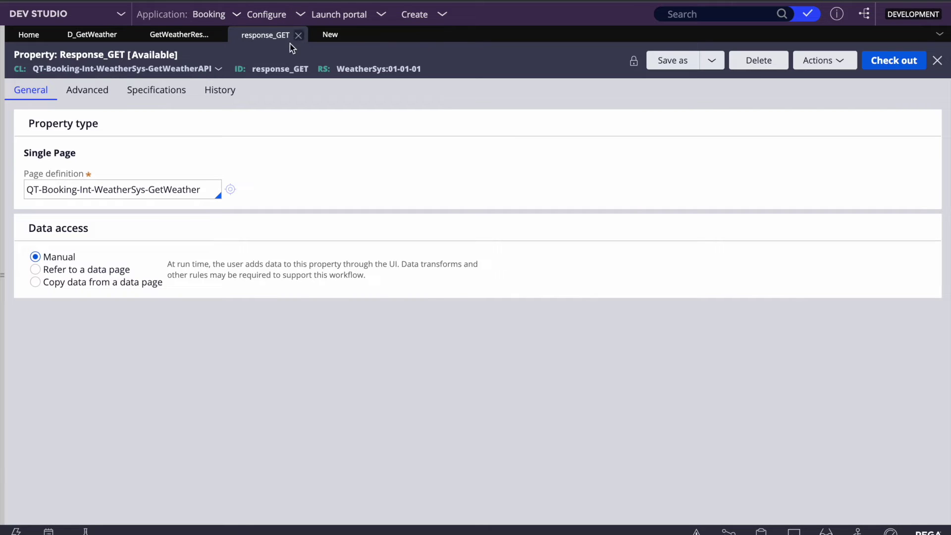
pyautogui.click(329, 35)
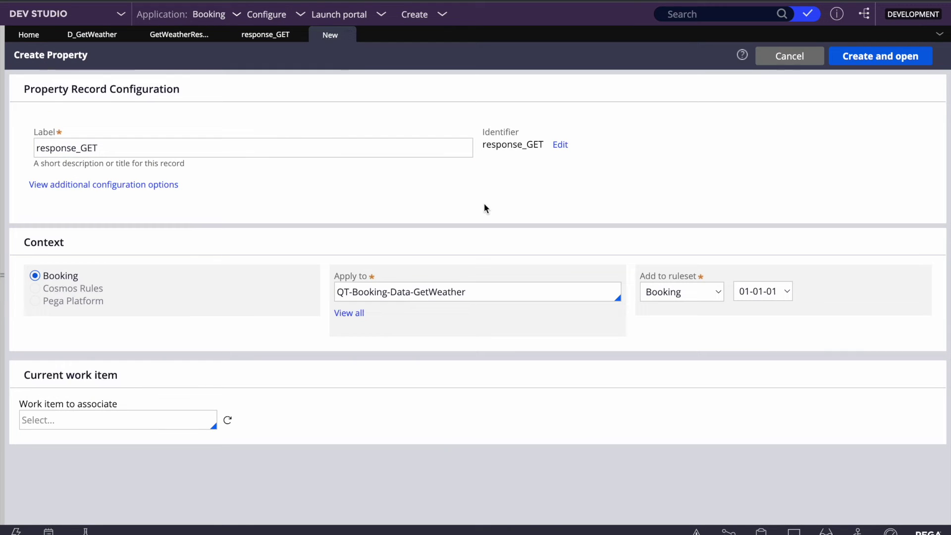
pyautogui.click(872, 55)
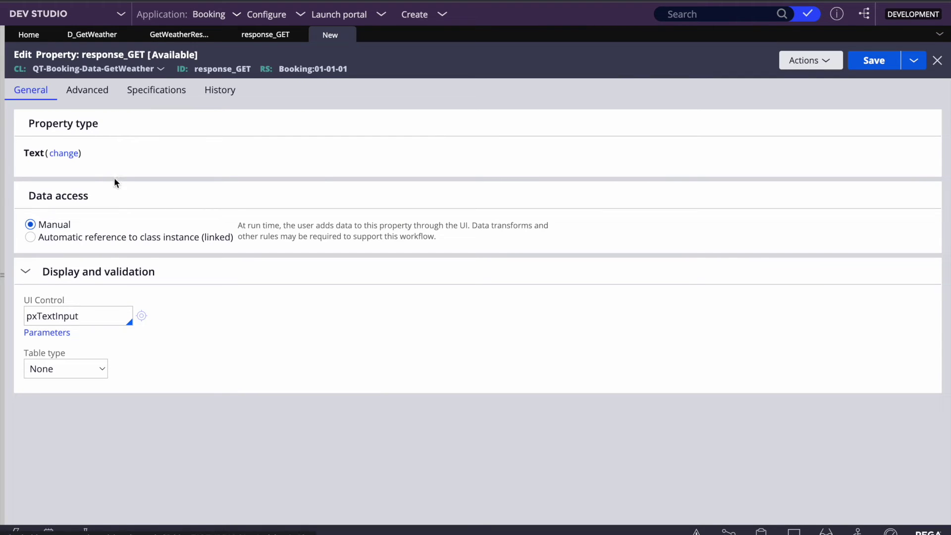
pyautogui.click(64, 153)
pyautogui.click(159, 197)
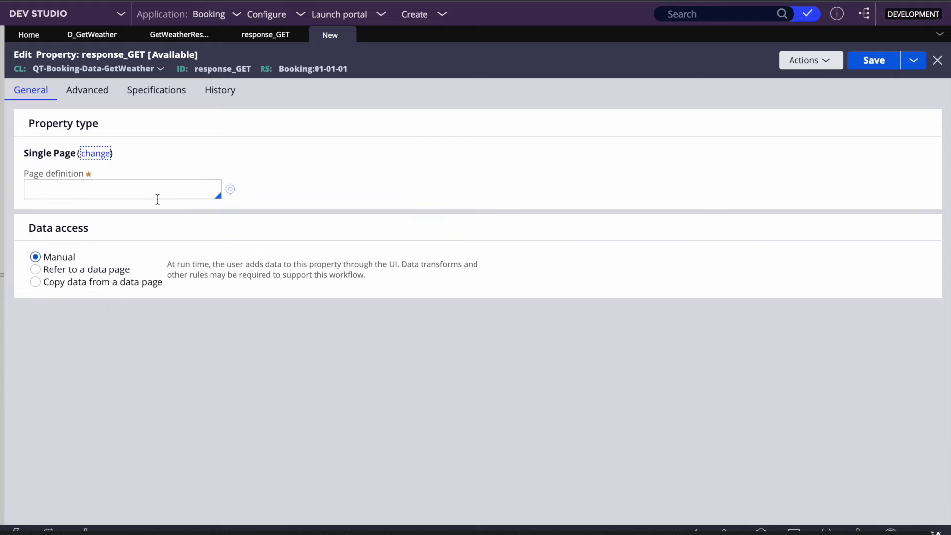
pyautogui.click(85, 189)
pyautogui.hotkey('ctrl', 'v')
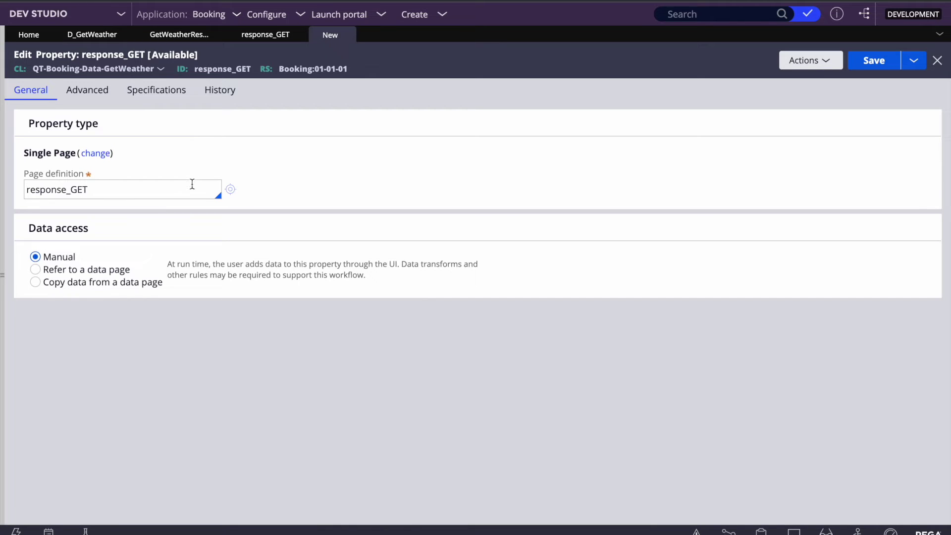
pyautogui.hotkey('ctrl', 'a')
pyautogui.press('BackSpace')
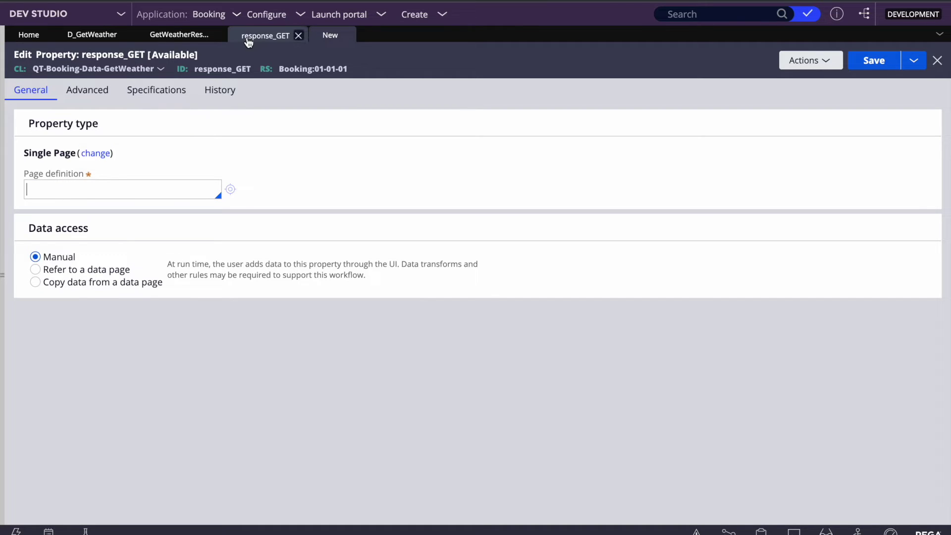
# Set the new response_GET property's page definition to QT-Booking-Int-WeatherSys-GetWeather, save it, and return to the GetWeatherResponseGET transform.
pyautogui.click(250, 36)
pyautogui.tripleClick(102, 189)
pyautogui.hotkey('ctrl', 'c')
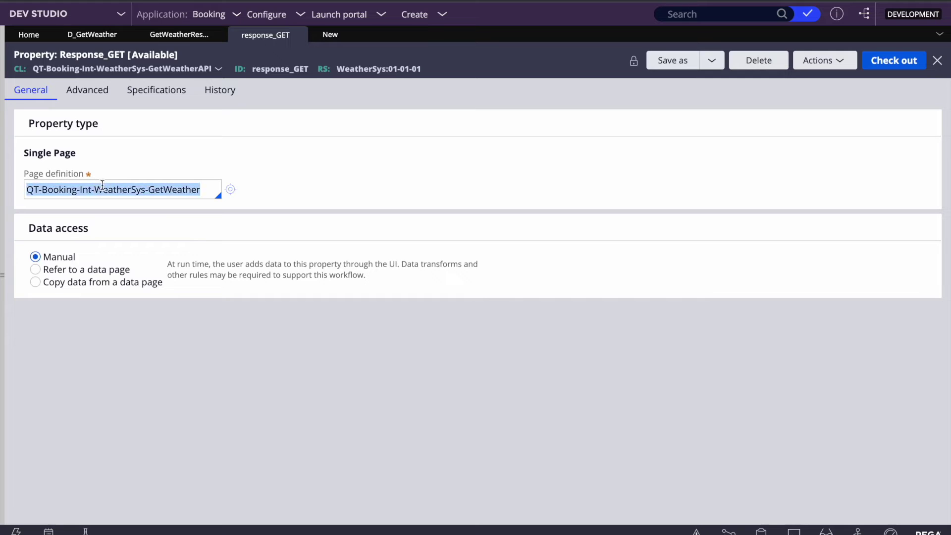
pyautogui.click(330, 36)
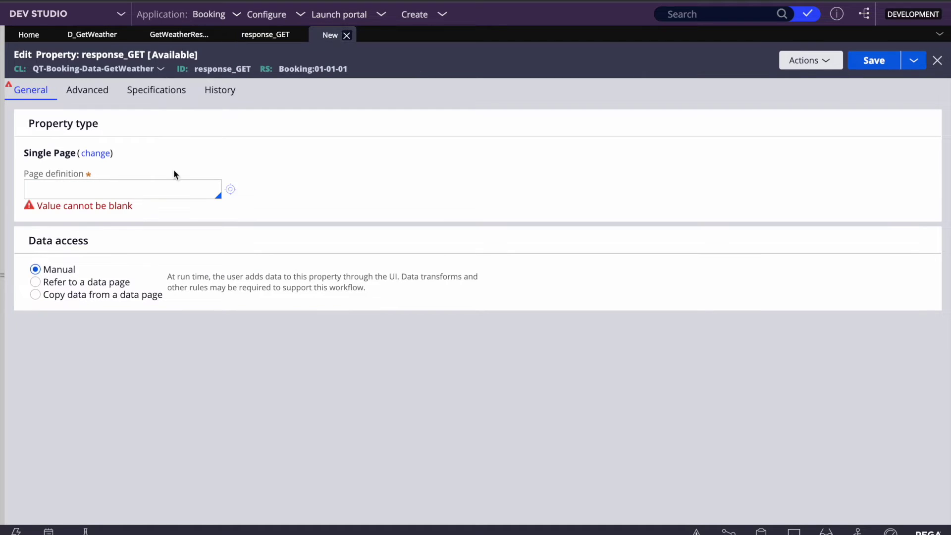
pyautogui.hotkey('ctrl', 'v')
pyautogui.click(874, 60)
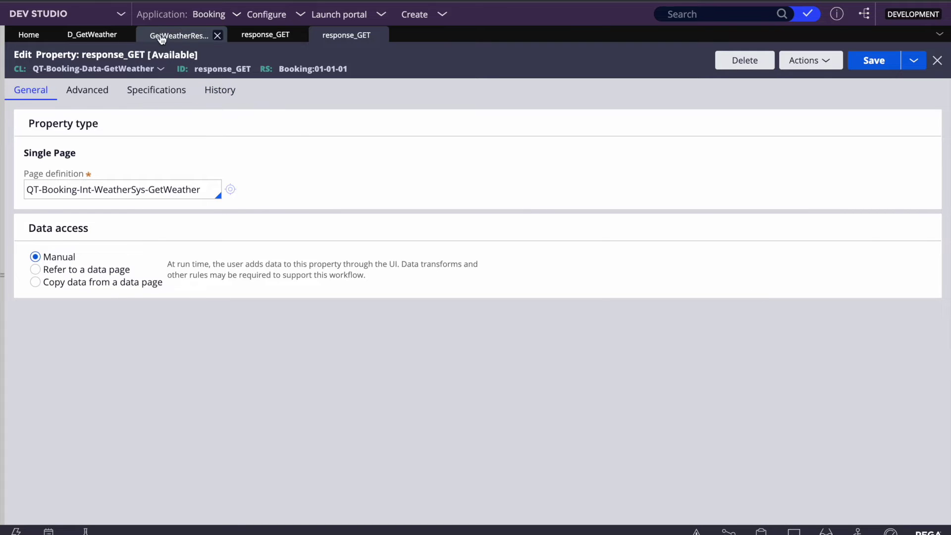
pyautogui.click(179, 34)
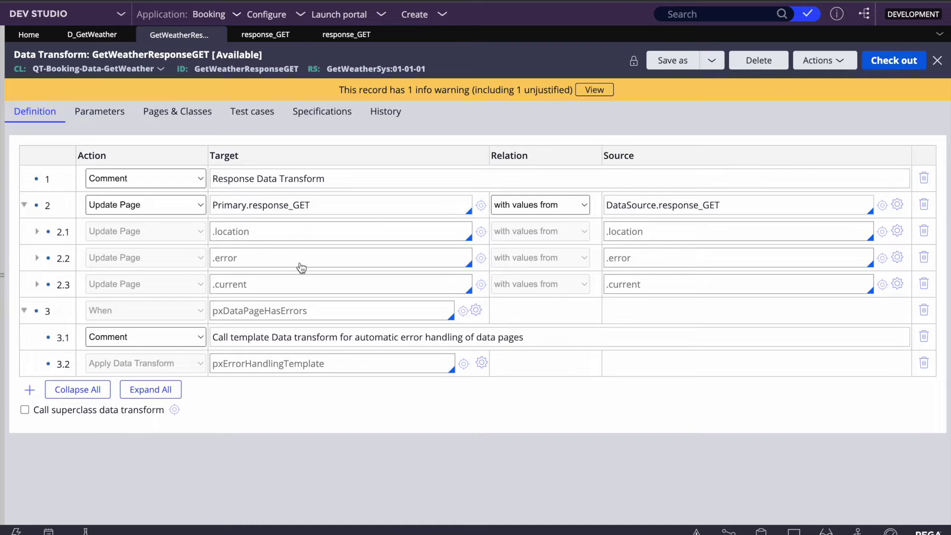
# Start a trace for the D_GetWeather data page and rerun it with q set to london and existing instances flushed.
pyautogui.doubleClick(263, 205)
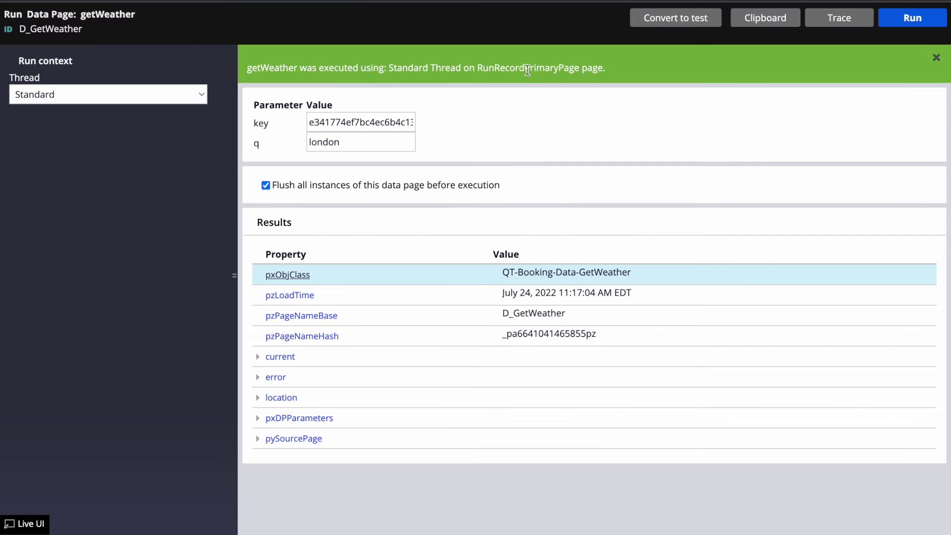
pyautogui.click(830, 20)
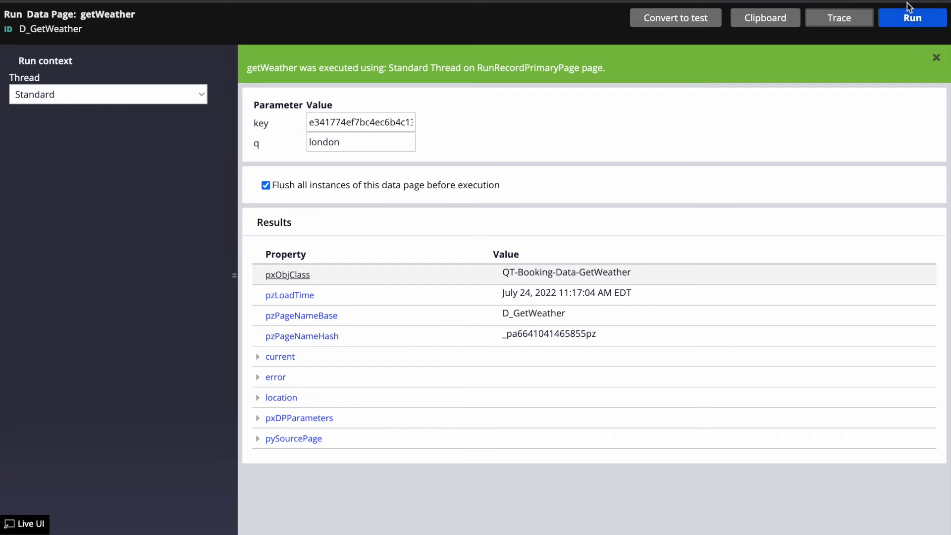
pyautogui.click(911, 16)
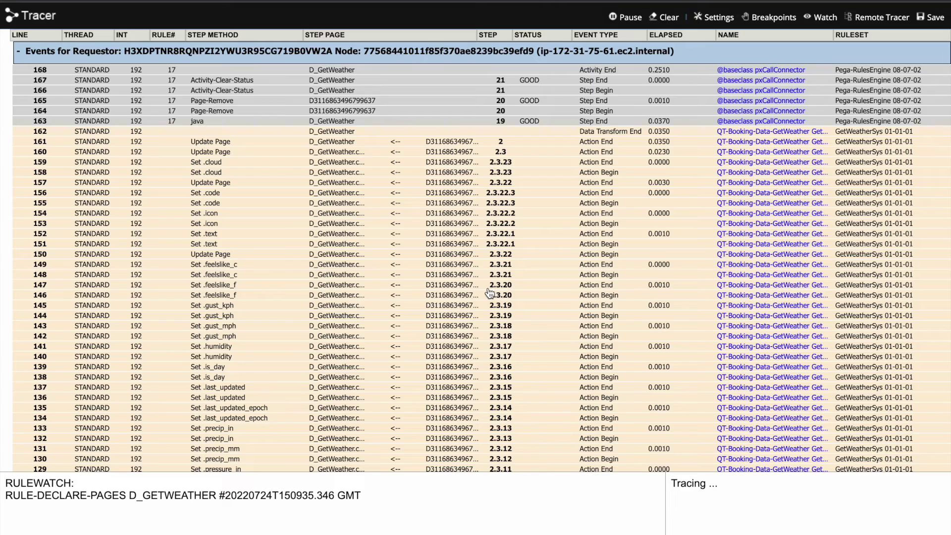
# Examine the D_GetWeather page properties at the java step of pxCallConnector in the trace, and return to the GetWeatherResponseGET transform.
pyautogui.scroll(-3, 490, 293)
pyautogui.scroll(3, 489, 294)
pyautogui.click(325, 122)
pyautogui.scroll(-3, 259, 314)
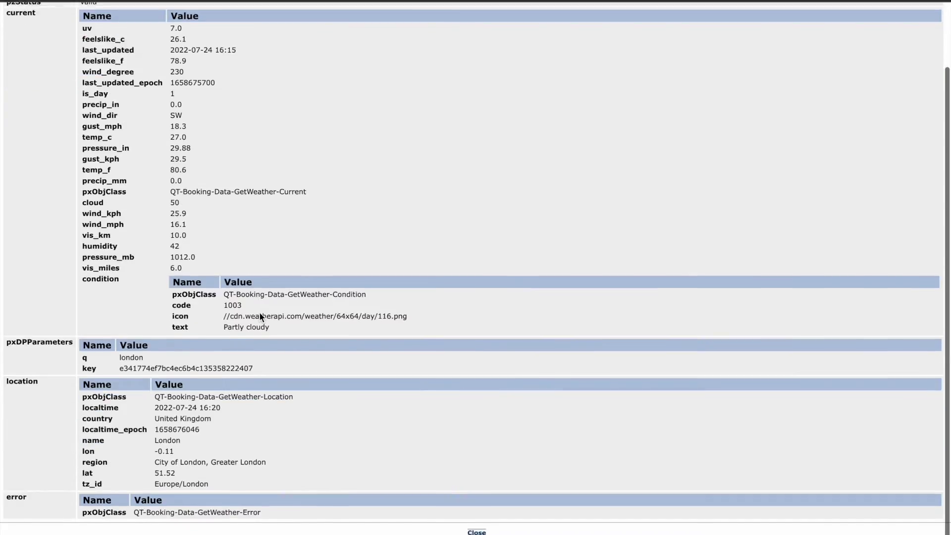
pyautogui.scroll(3, 260, 314)
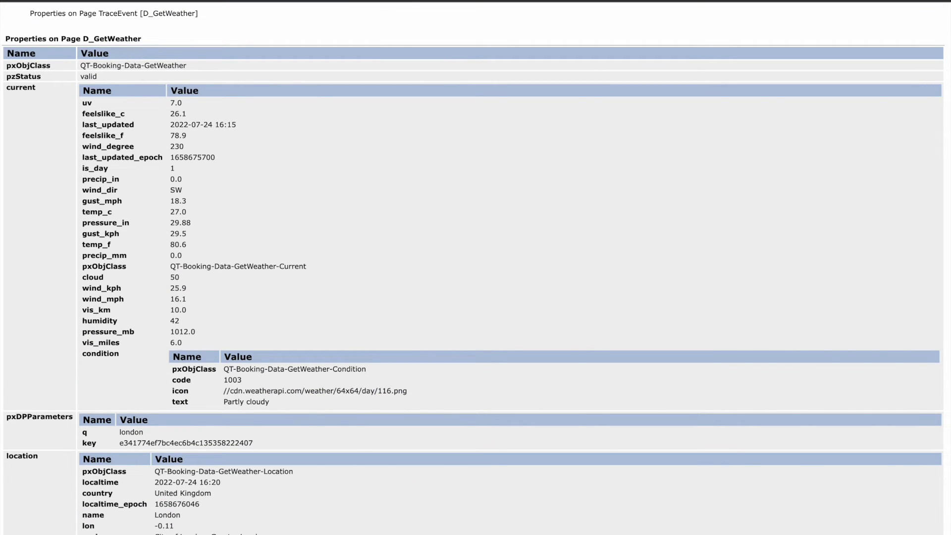
pyautogui.press('super+w')
pyautogui.press('super+w')
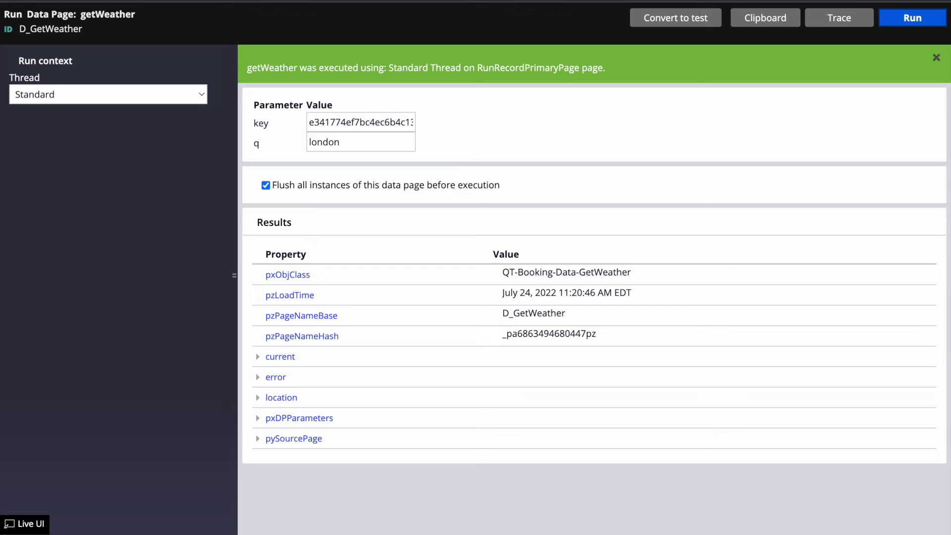
pyautogui.press('super+w')
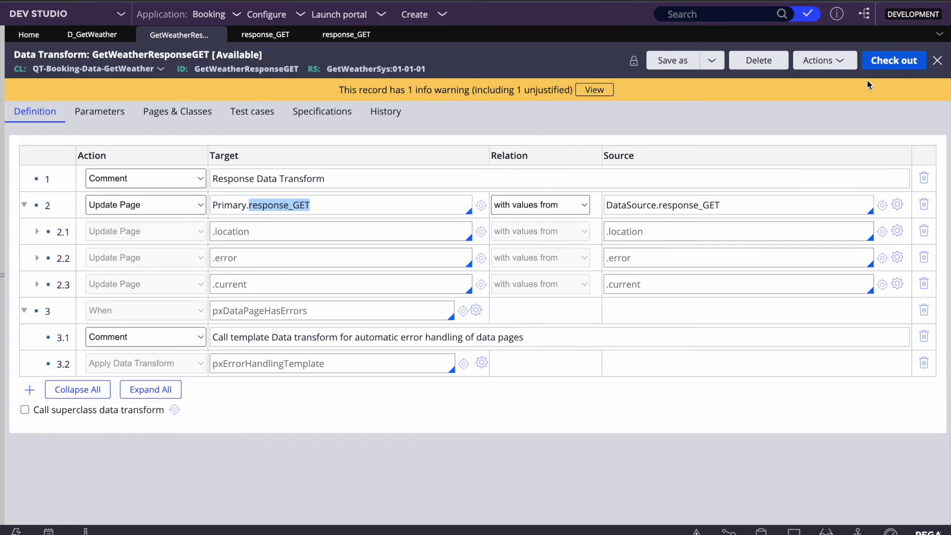
# Check out the GetWeatherResponseGET data transform and check it in with the comment "wip".
pyautogui.click(911, 64)
pyautogui.click(871, 64)
pyautogui.click(680, 60)
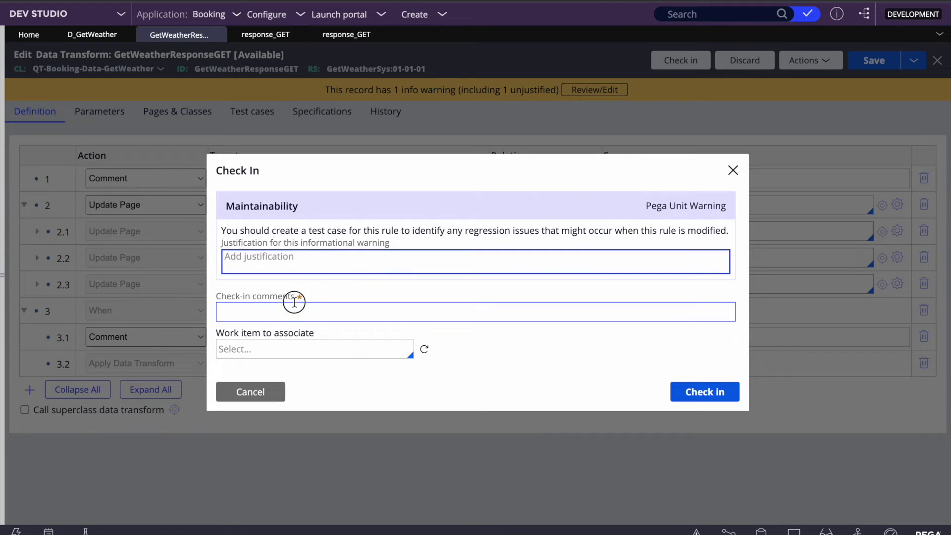
pyautogui.click(293, 311)
pyautogui.write('wip')
pyautogui.press('Return')
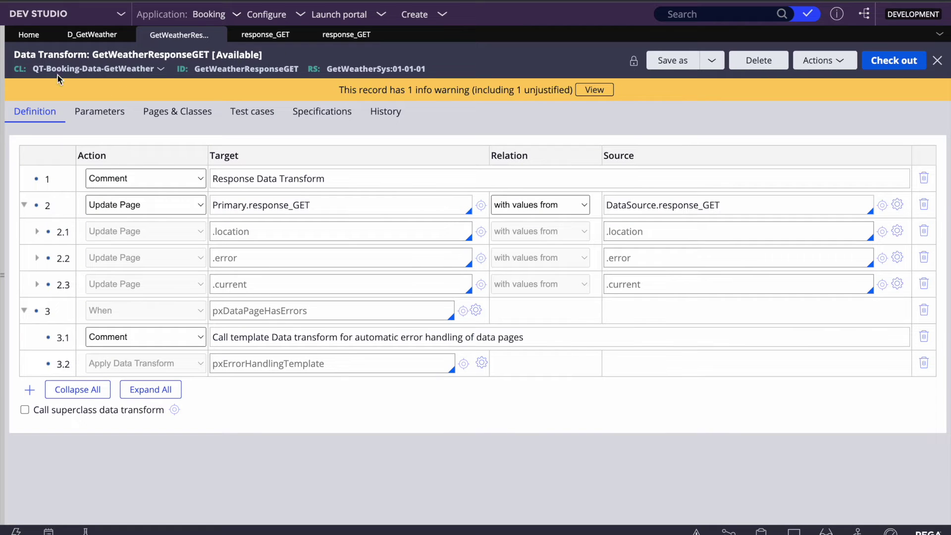
# Review the Primary page reference in the step 2 target, and open the run window of the D_GetWeather data page.
pyautogui.doubleClick(221, 206)
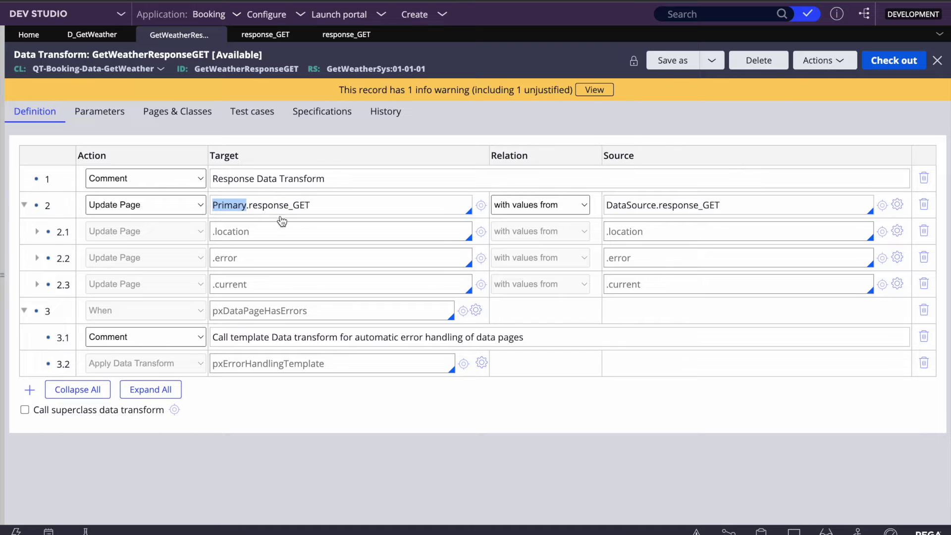
pyautogui.click(92, 35)
pyautogui.click(826, 67)
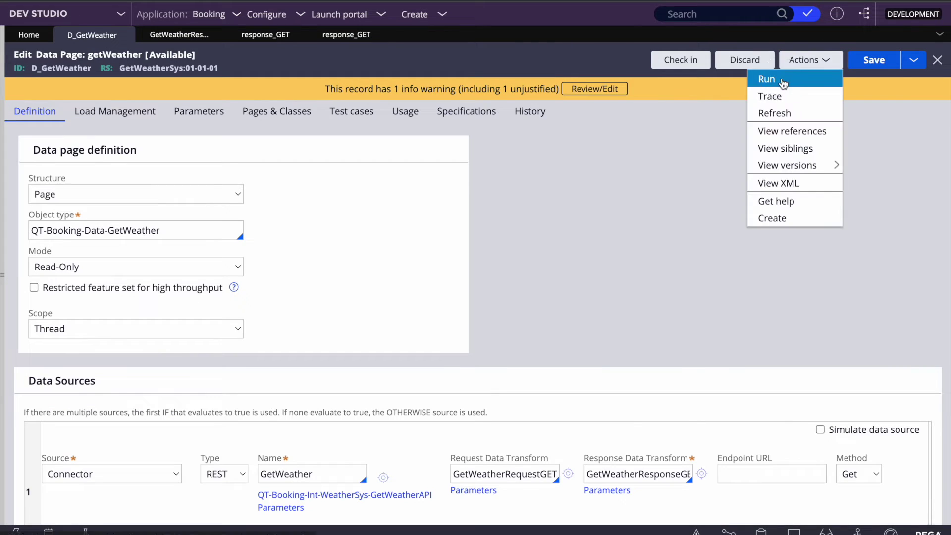
pyautogui.click(778, 78)
pyautogui.click(337, 83)
pyautogui.hotkey('ctrl', 'v')
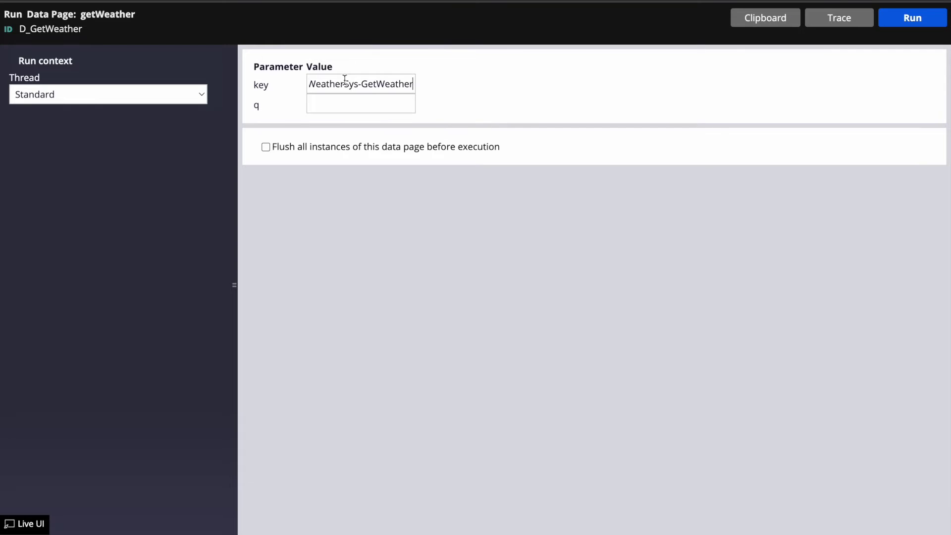
pyautogui.hotkey('ctrl', 'a')
pyautogui.press('BackSpace')
# Copy the API key from the request parameters in Postman, switch back to Chrome, and paste it as the data page's key parameter.
pyautogui.press('F4')
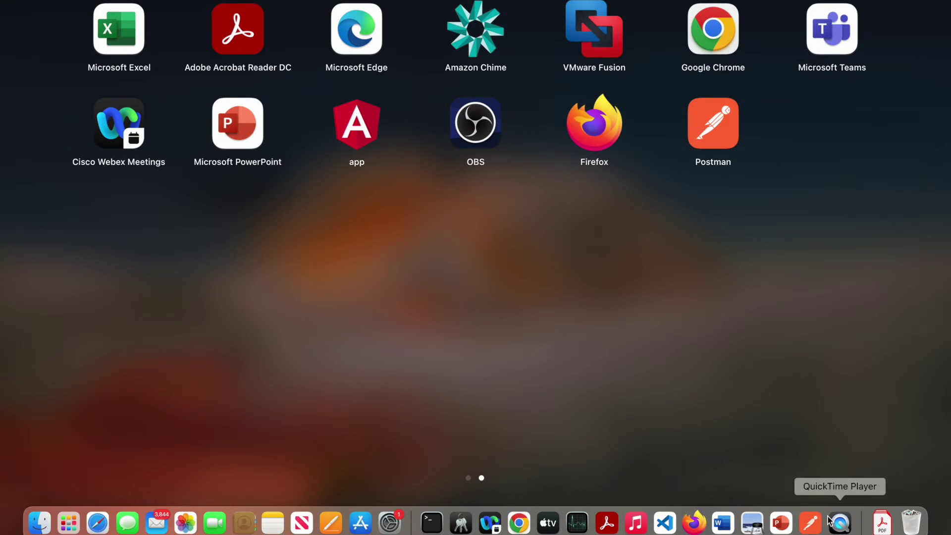
pyautogui.click(804, 523)
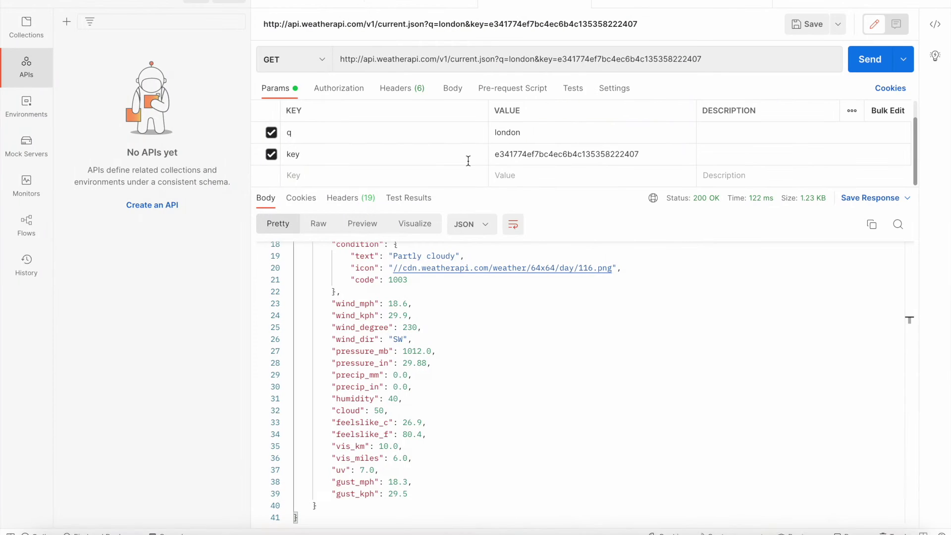
pyautogui.doubleClick(566, 155)
pyautogui.press('F4')
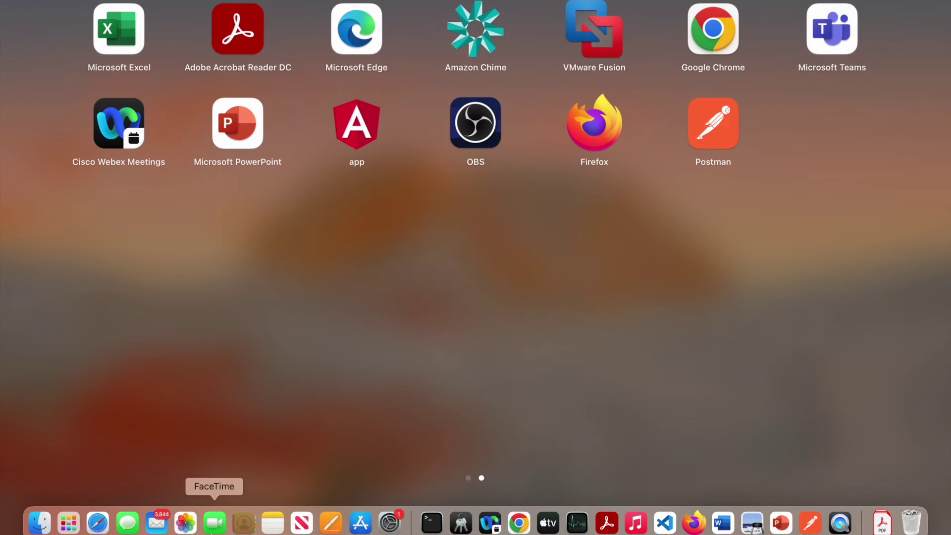
pyautogui.click(519, 523)
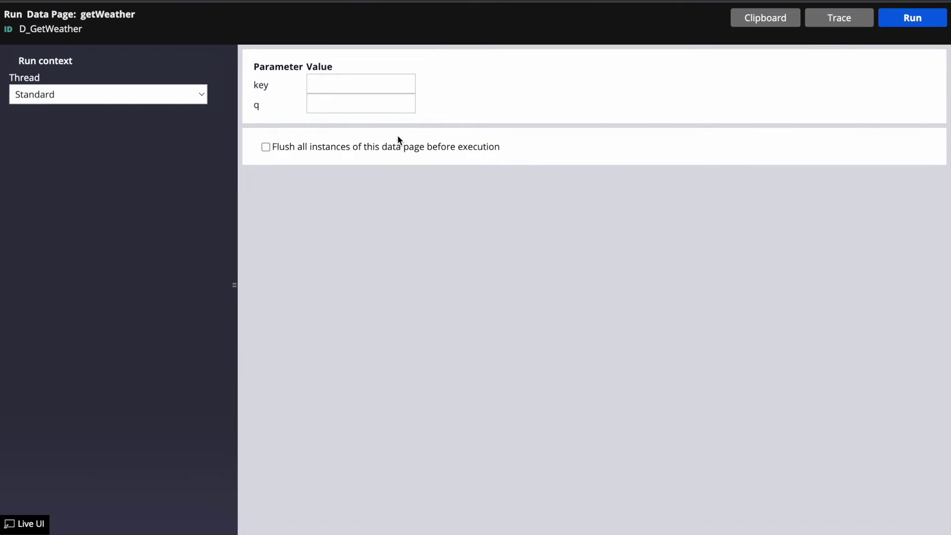
pyautogui.press('super+v')
# Run D_GetWeather with the q parameter set to kolkata and all instances of the data page flushed before execution.
pyautogui.click(326, 109)
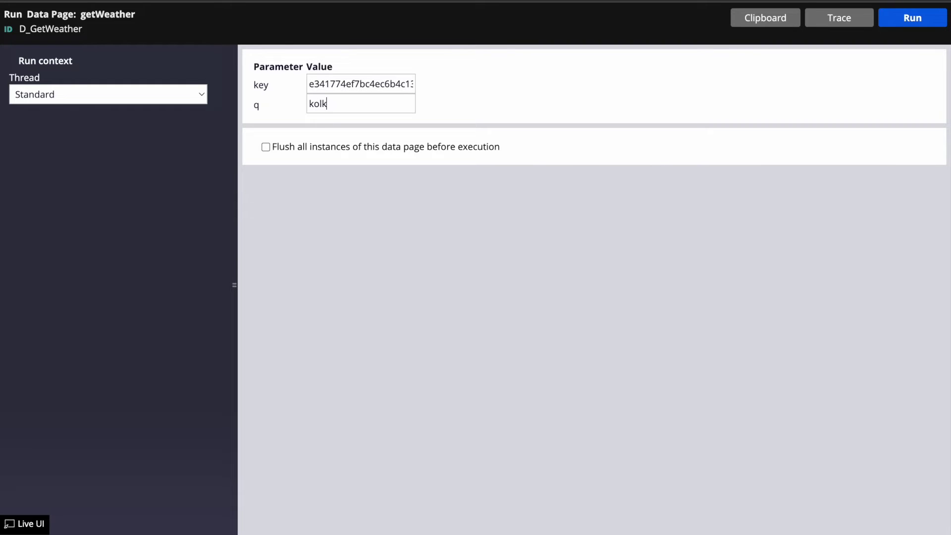
pyautogui.click(266, 148)
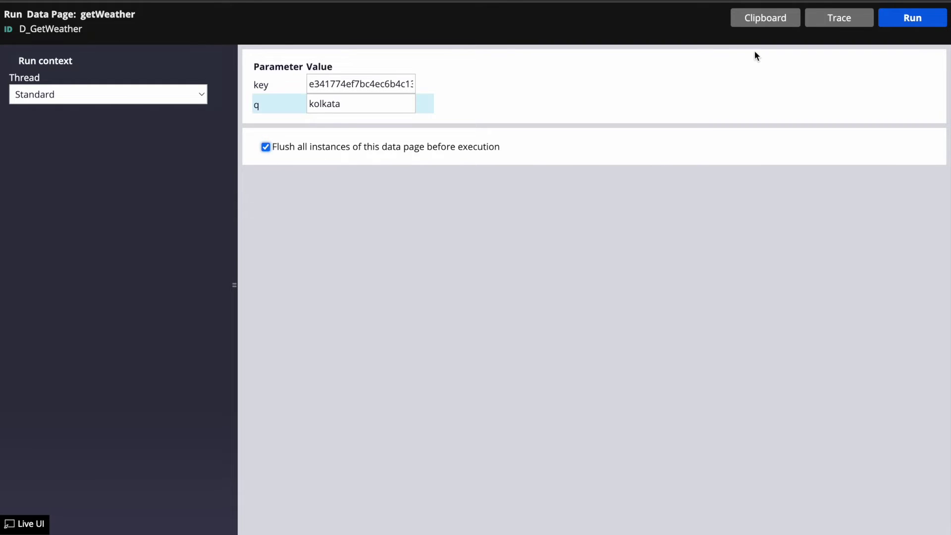
pyautogui.click(886, 23)
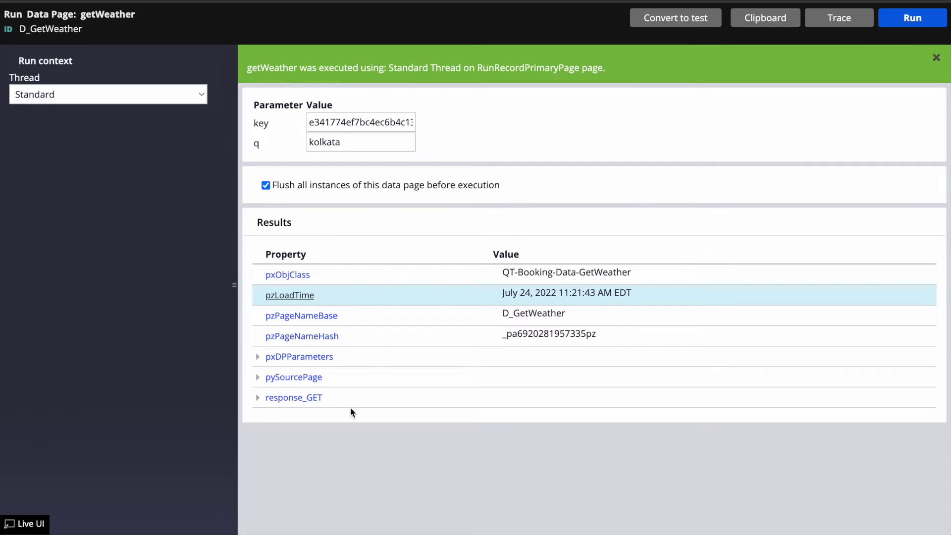
# Inspect response_GET and pySourcePage in the run results, and check the response_GET property's page definition before returning to the GetWeatherResponseGET transform.
pyautogui.click(257, 398)
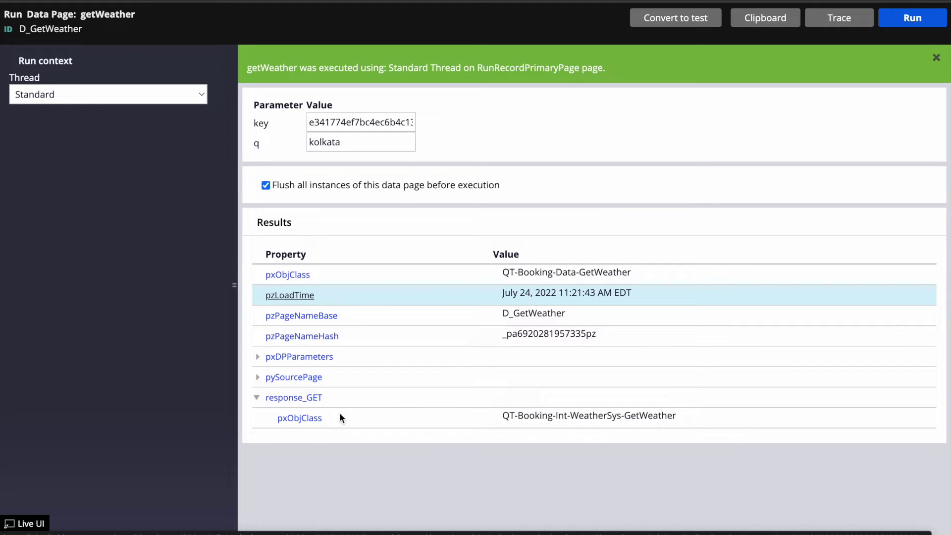
pyautogui.click(261, 378)
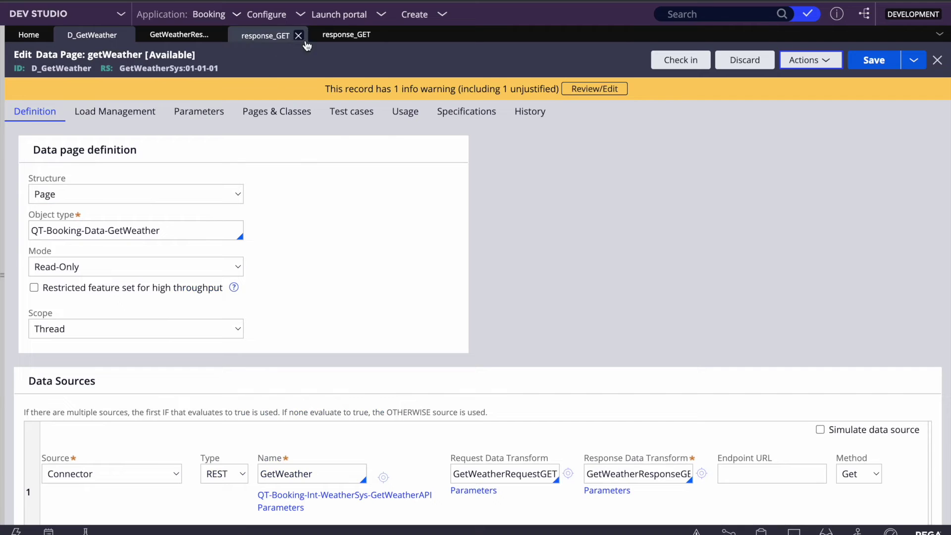
pyautogui.click(253, 39)
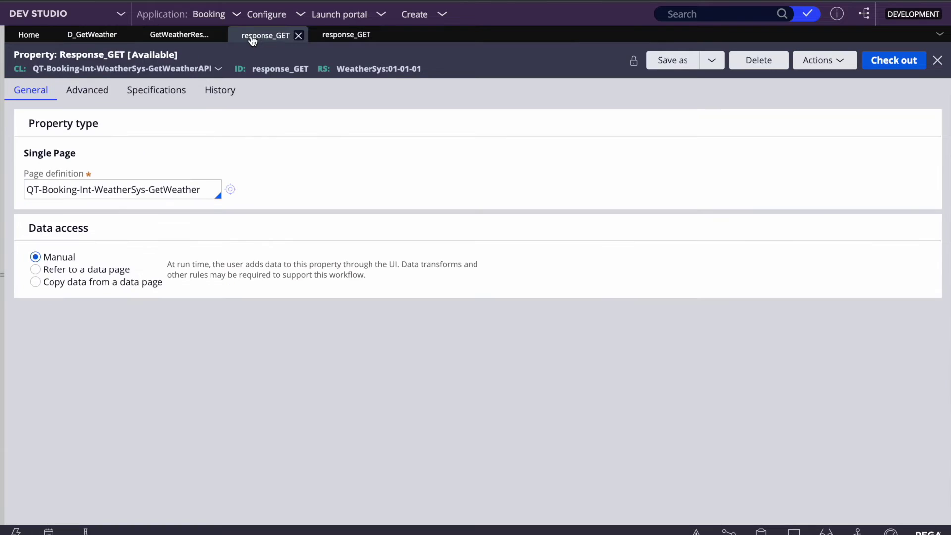
pyautogui.click(188, 35)
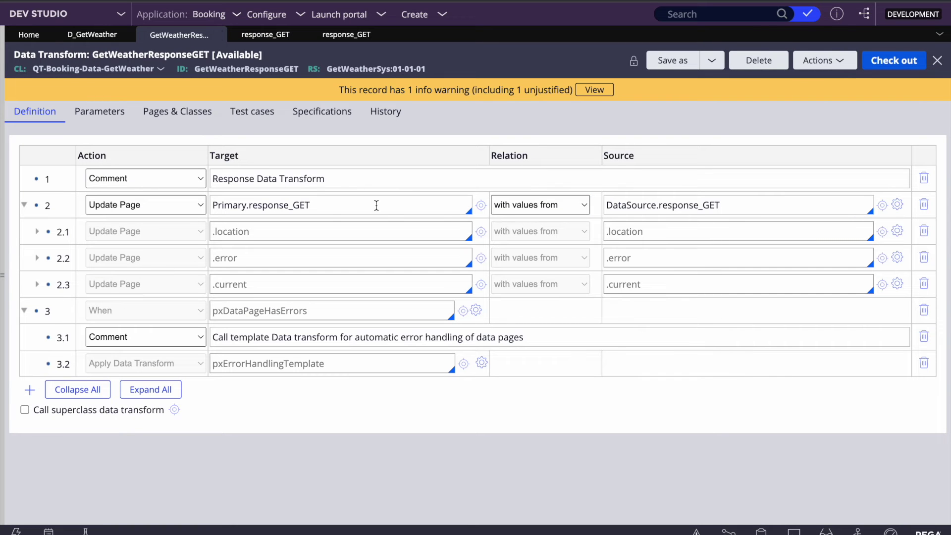
# Check out the GetWeatherResponseGET data transform for editing.
pyautogui.doubleClick(358, 206)
pyautogui.click(358, 205)
pyautogui.click(892, 60)
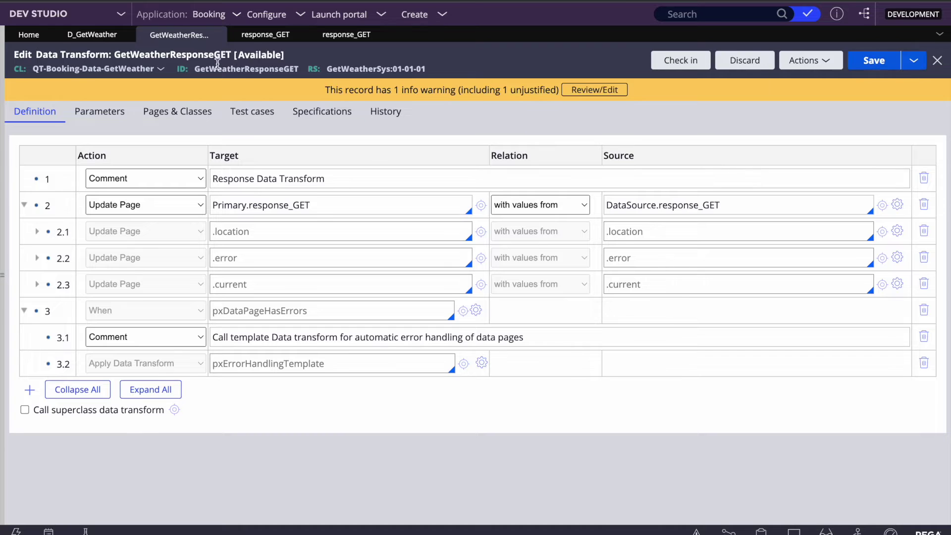
# Check out the response_GET property in the GetWeatherAPI integration class, and save both response_GET properties.
pyautogui.click(270, 40)
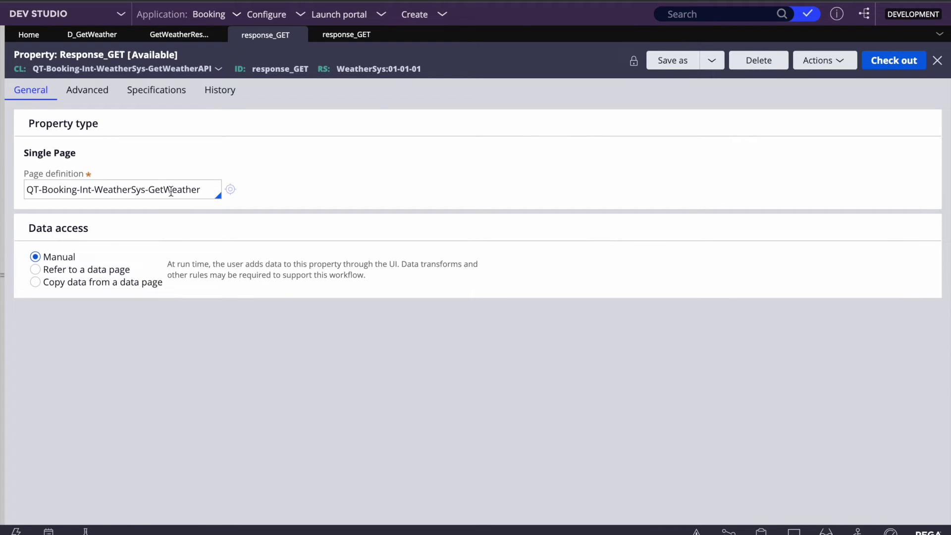
pyautogui.click(883, 63)
pyautogui.click(876, 63)
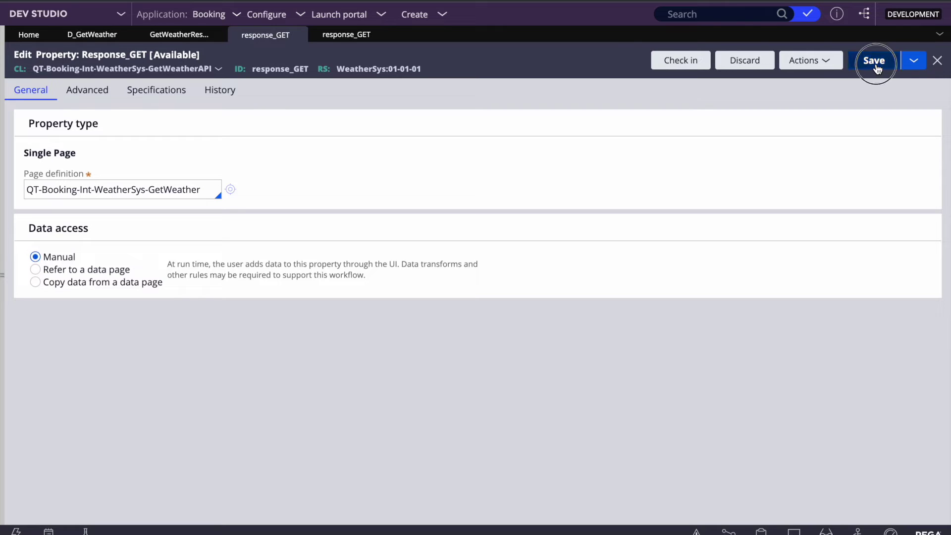
pyautogui.click(346, 34)
pyautogui.click(874, 60)
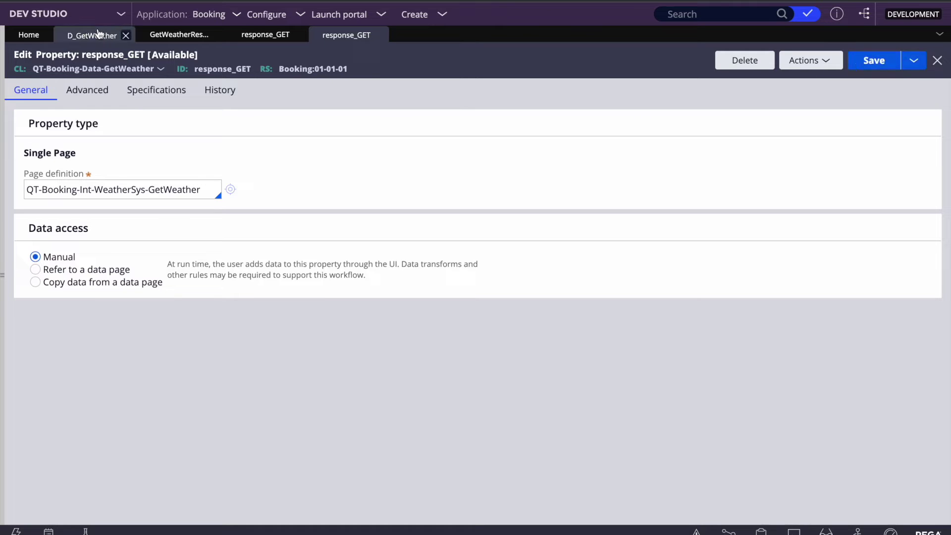
# In the GetWeatherResponseGET data transform, set the target of row 2's Update Page action to Primary.
pyautogui.click(96, 35)
pyautogui.click(187, 34)
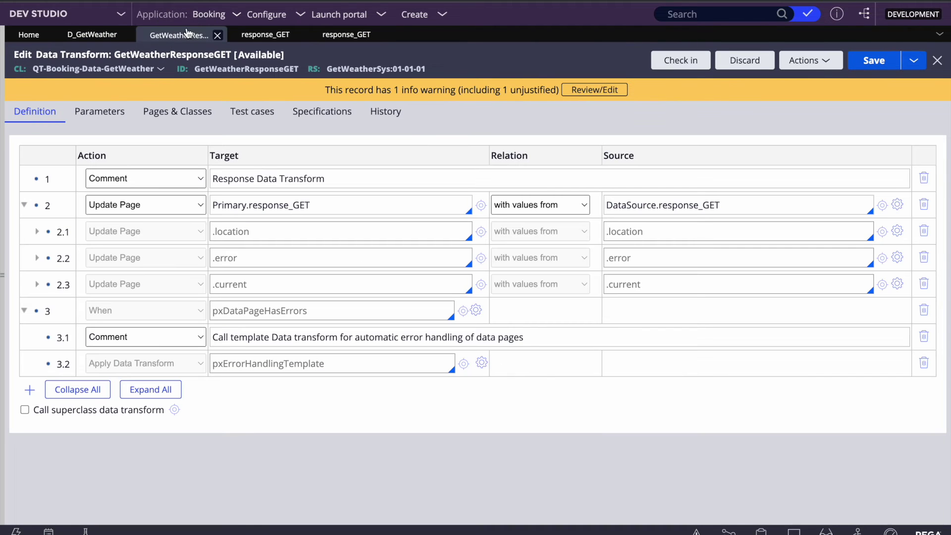
pyautogui.doubleClick(300, 205)
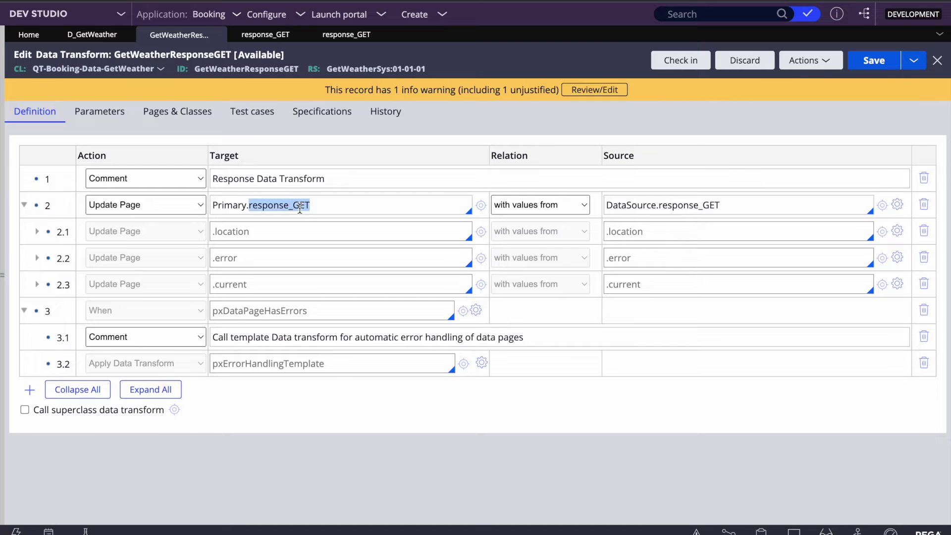
pyautogui.press('BackSpace')
pyautogui.press('BackSpace')
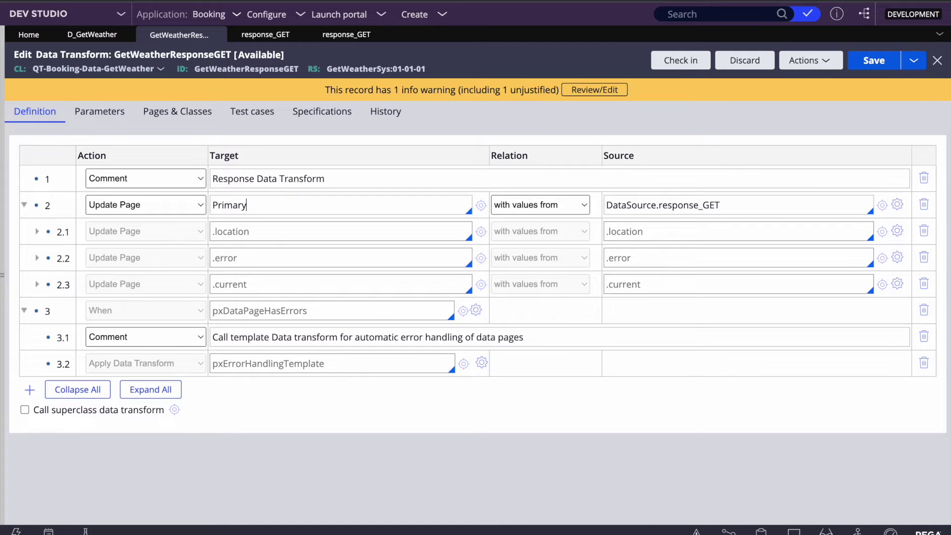
# Insert a Set row above the .location row under row 2, with .response_GET as its target.
pyautogui.rightClick(39, 233)
pyautogui.click(49, 250)
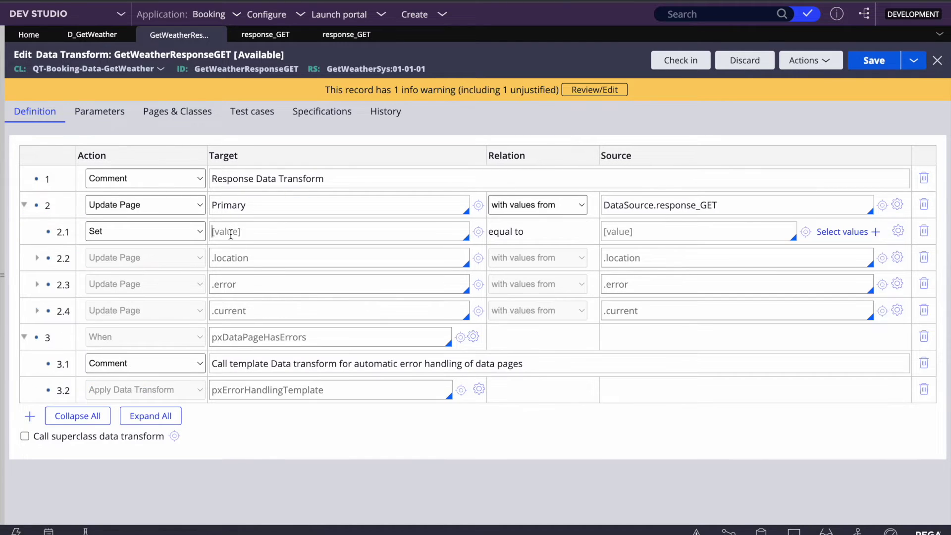
pyautogui.click(233, 231)
pyautogui.write('.')
pyautogui.press('Down')
pyautogui.press('Down')
pyautogui.press('Down')
pyautogui.press('Down')
pyautogui.press('Return')
# Set row 2's source to DataSource and the new Set row's source to .response_GET, and save the data transform.
pyautogui.doubleClick(687, 204)
pyautogui.press('BackSpace')
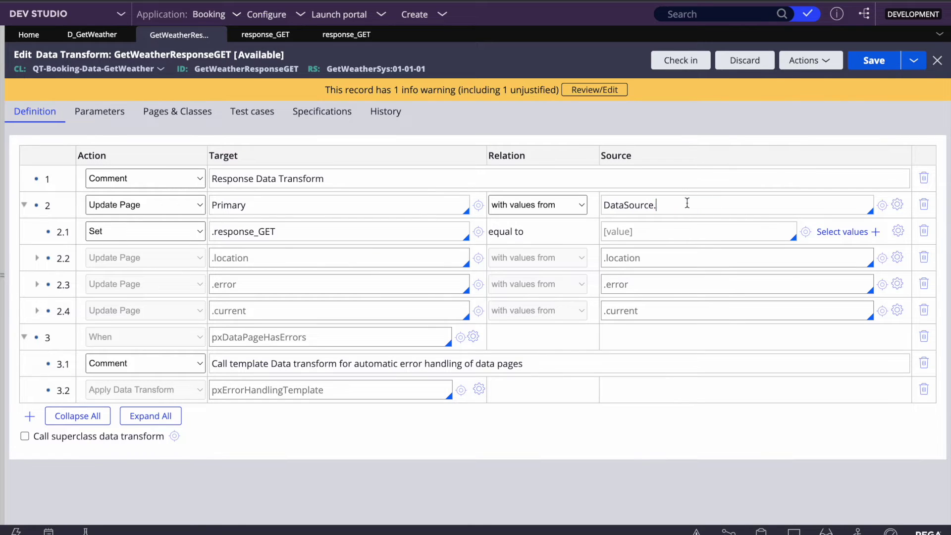
pyautogui.write('.response_GET')
pyautogui.click(874, 61)
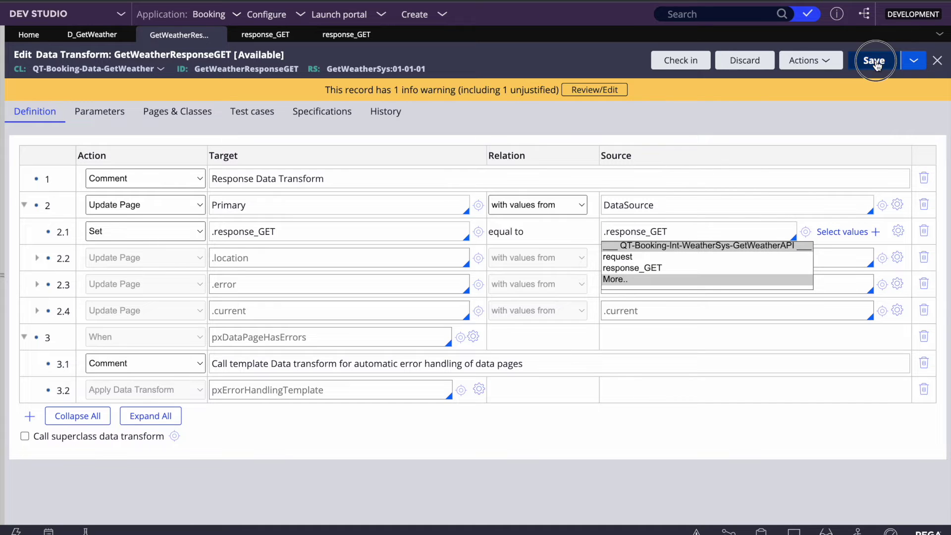
# Start a trace from the D_GetWeather run window and run the data page again for kolkata.
pyautogui.click(77, 39)
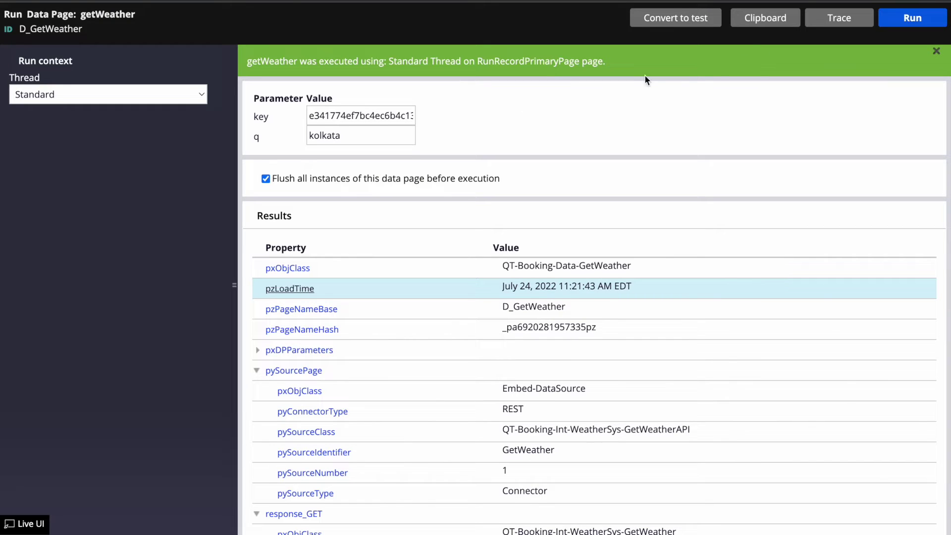
pyautogui.click(828, 21)
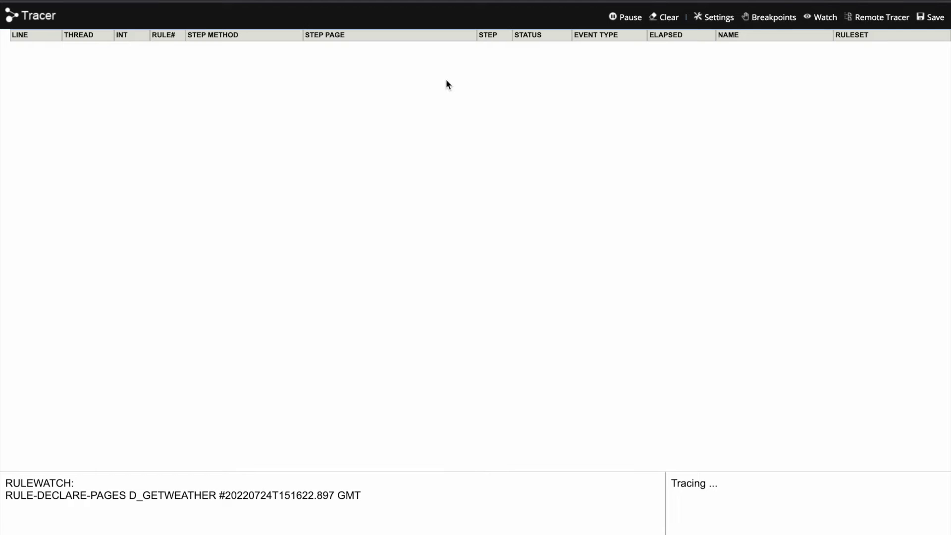
pyautogui.hotkey('alt', 'Tab')
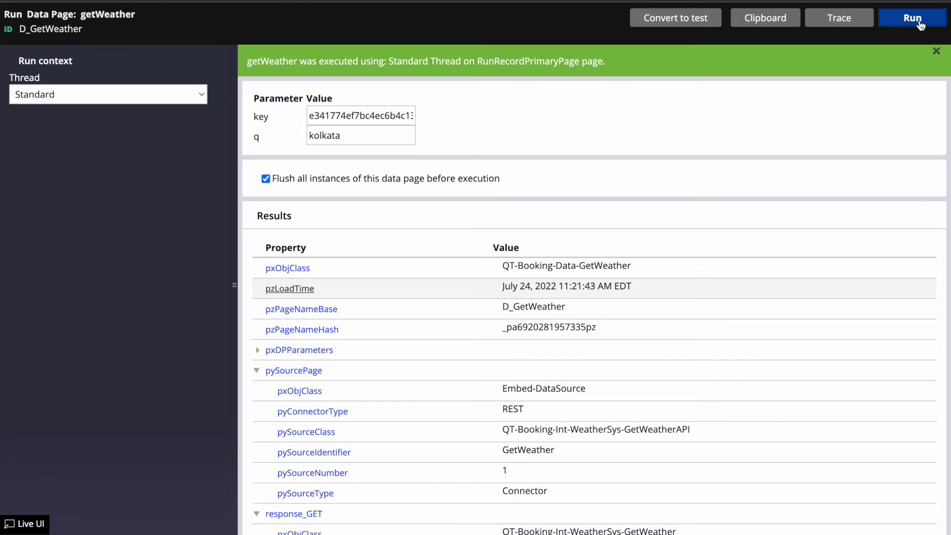
pyautogui.click(911, 19)
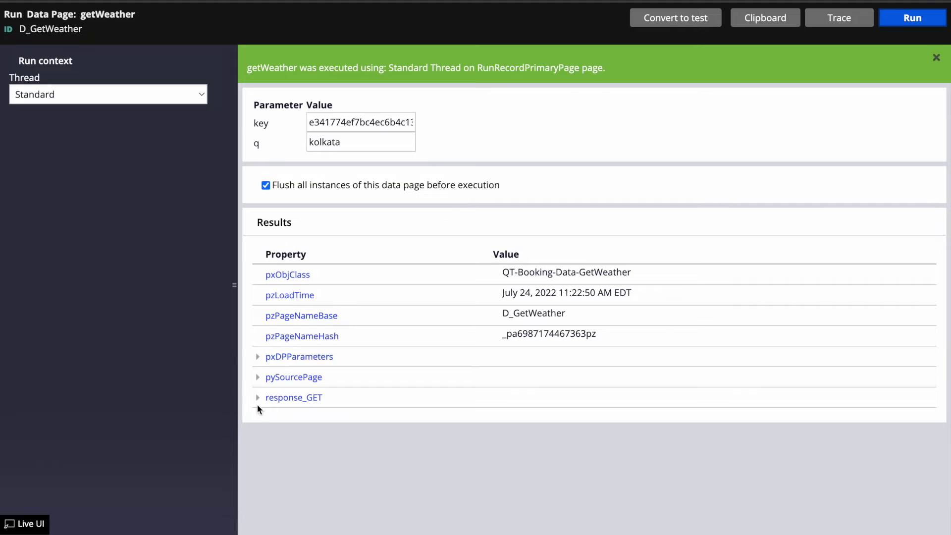
# Inspect the run results by expanding response_GET, its current page and the nested condition page.
pyautogui.click(257, 400)
pyautogui.click(269, 439)
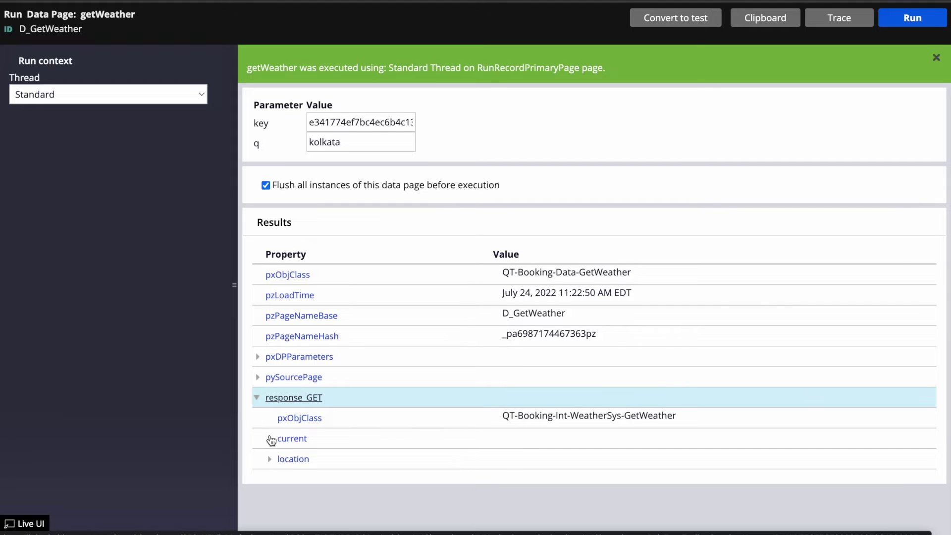
pyautogui.scroll(-8, 276, 434)
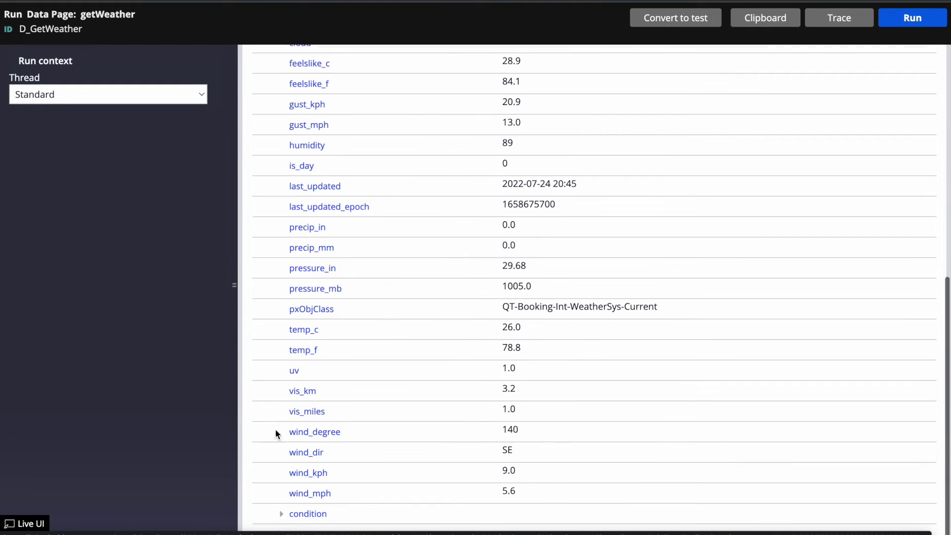
pyautogui.click(281, 513)
pyautogui.scroll(-2, 373, 349)
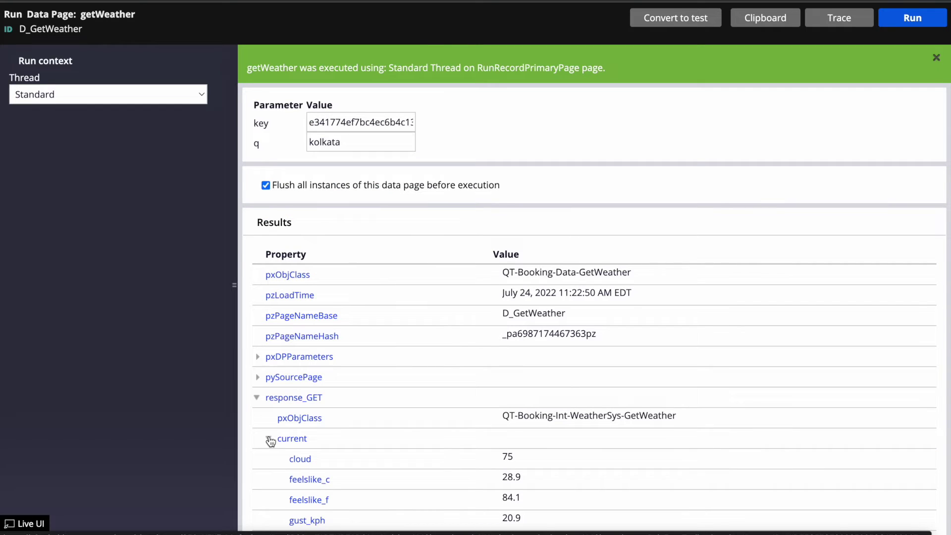
pyautogui.click(269, 439)
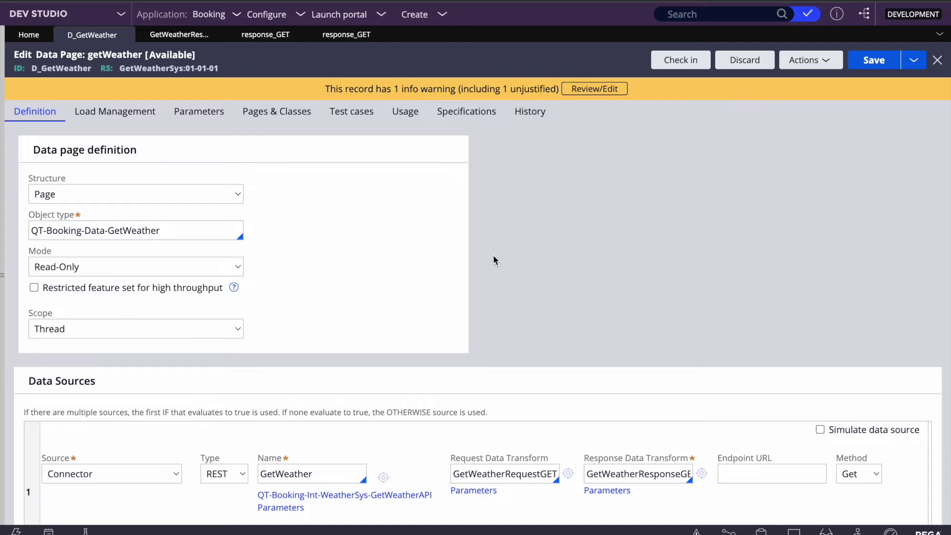
# Review both response_GET property definitions, the D_GetWeather data page and its request and response data transforms.
pyautogui.click(346, 34)
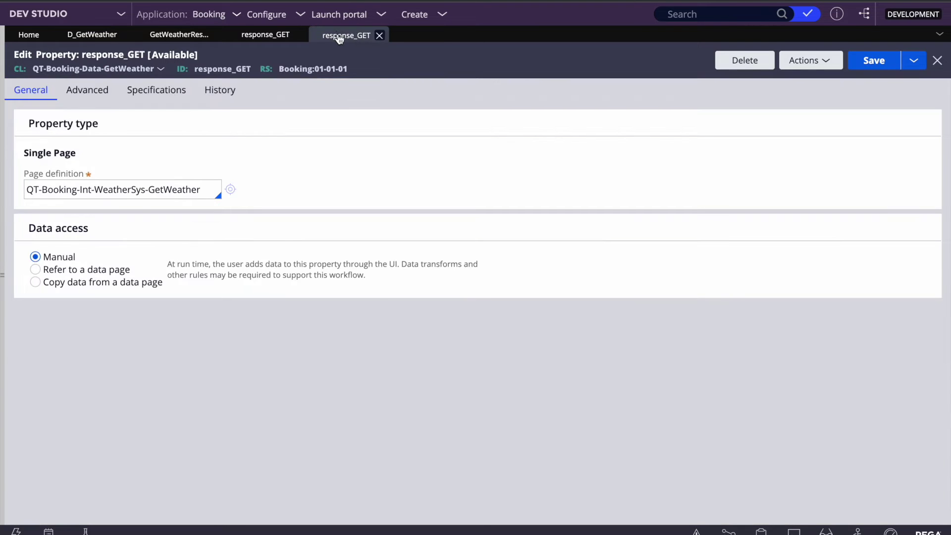
pyautogui.click(263, 40)
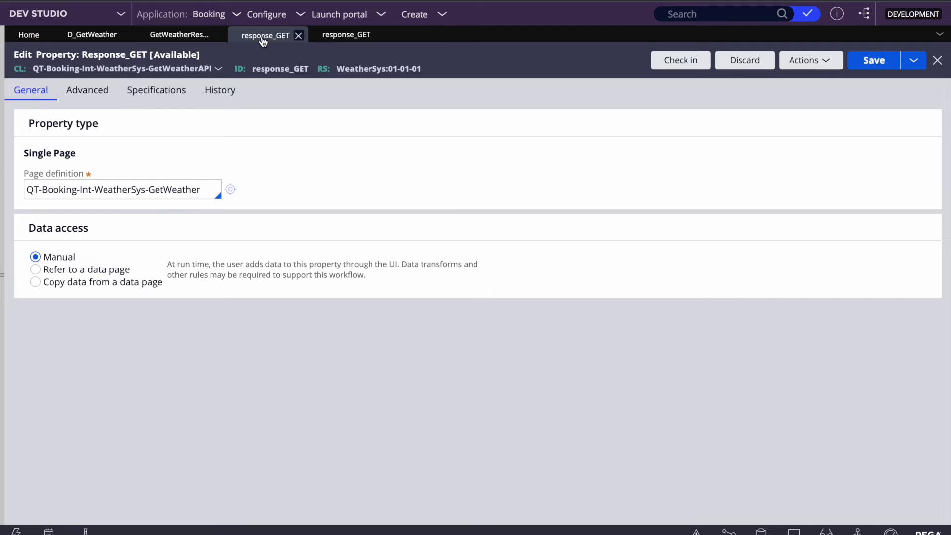
pyautogui.click(179, 34)
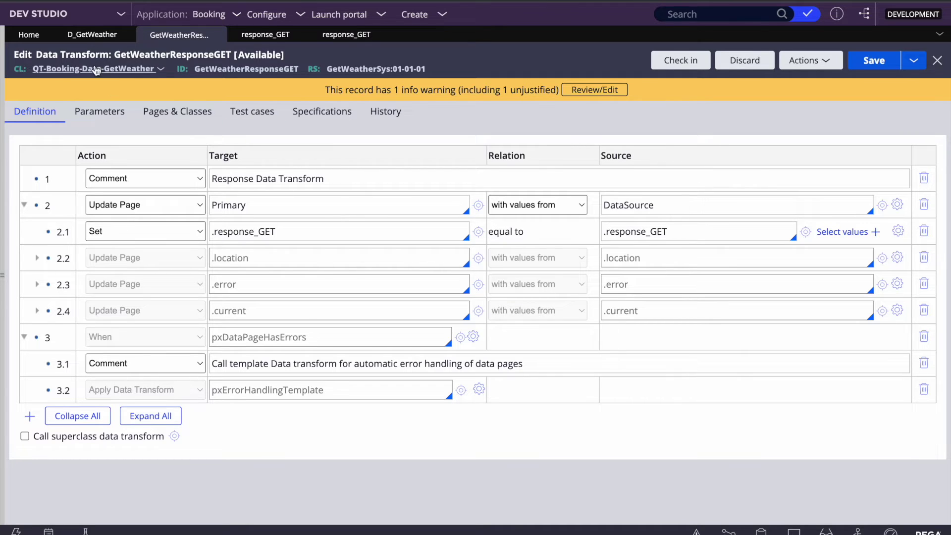
pyautogui.click(94, 35)
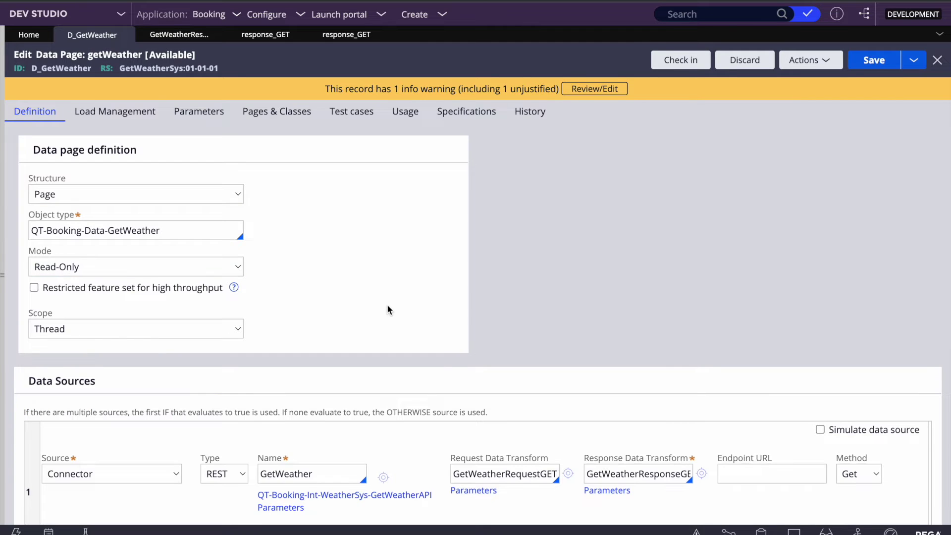
pyautogui.scroll(-3, 387, 307)
pyautogui.click(568, 316)
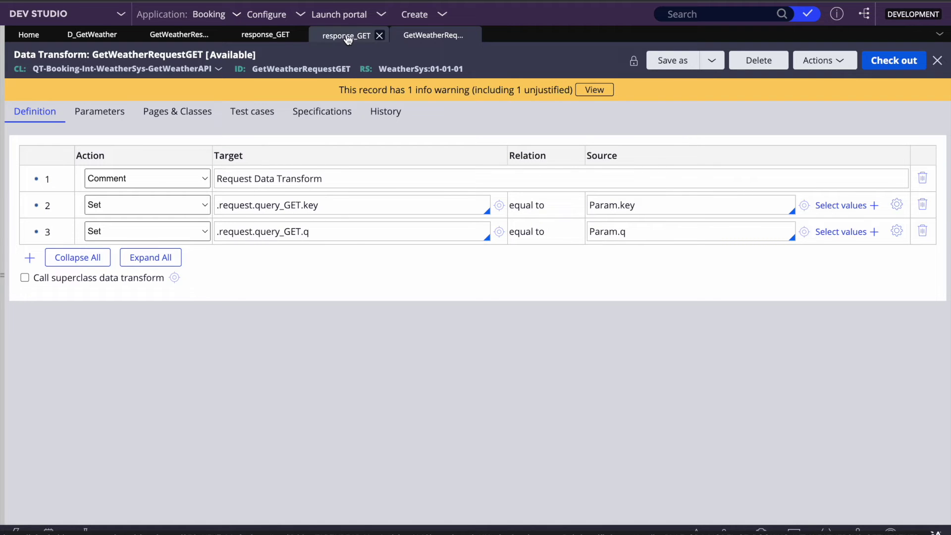
pyautogui.click(261, 38)
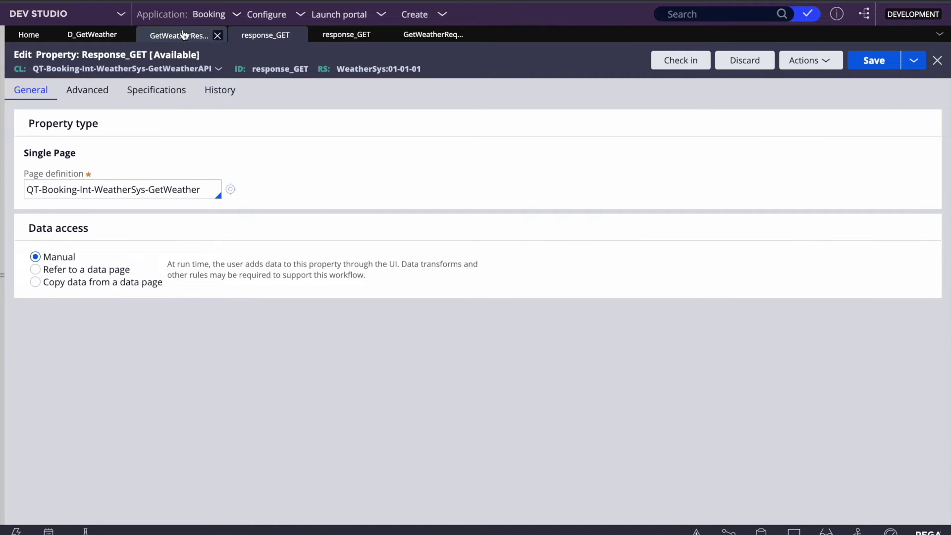
pyautogui.click(183, 36)
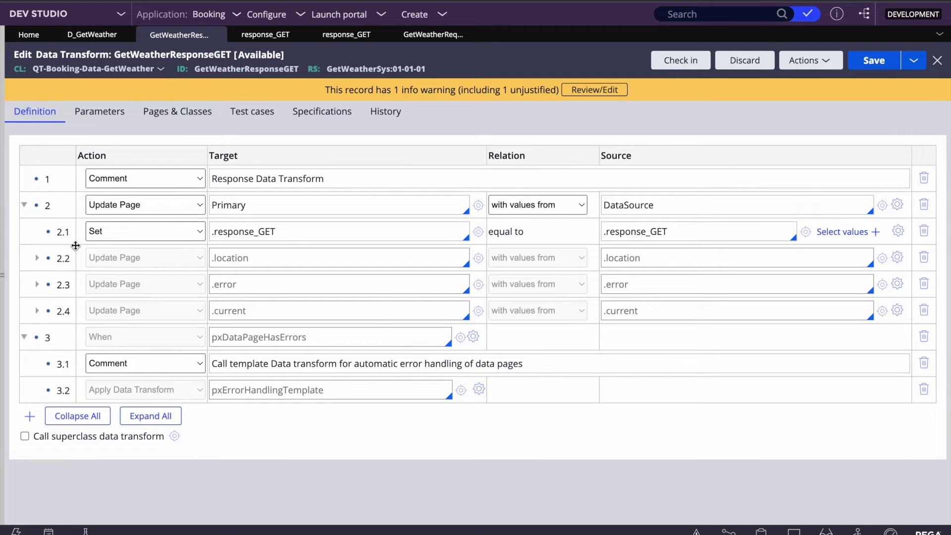
pyautogui.doubleClick(250, 228)
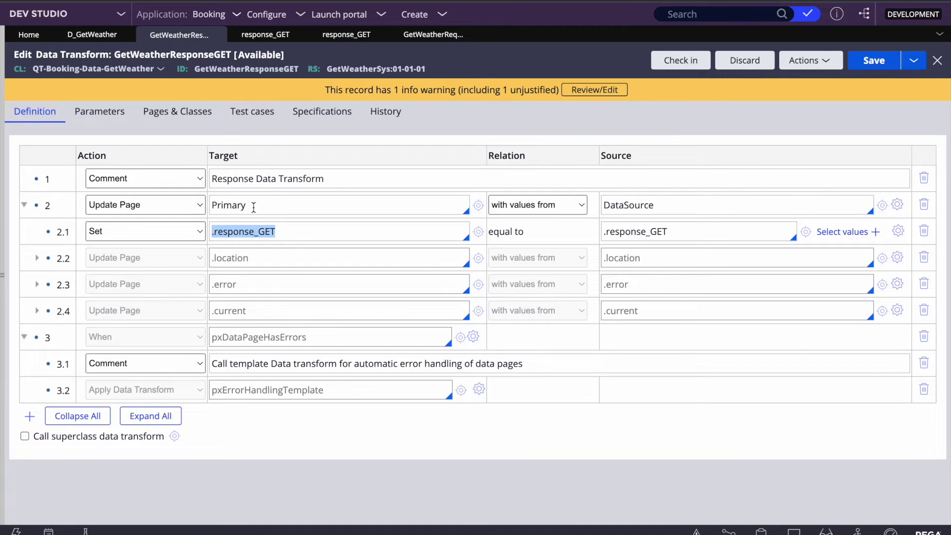
# Switch to the other Dev Studio window and close all its open rules, leaving only Home.
pyautogui.press('F4')
pyautogui.click(519, 522)
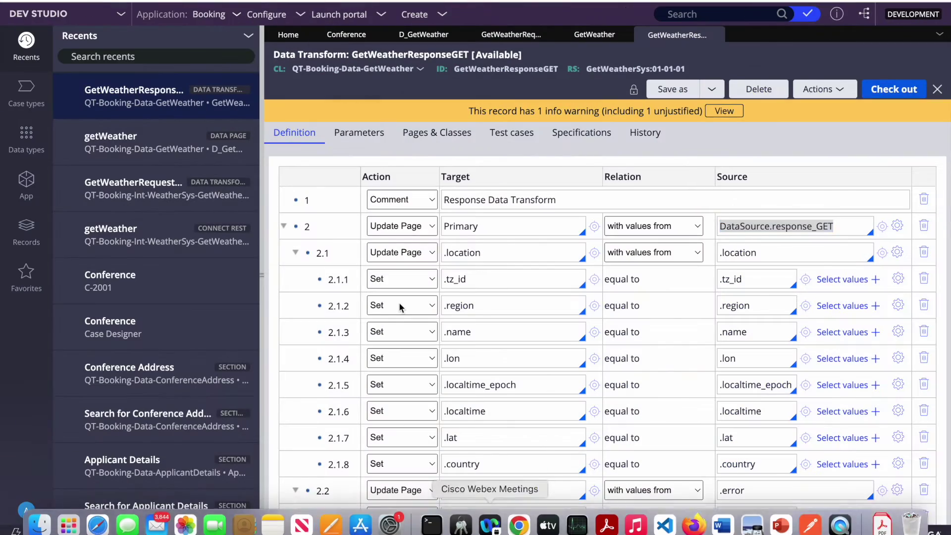
pyautogui.click(714, 35)
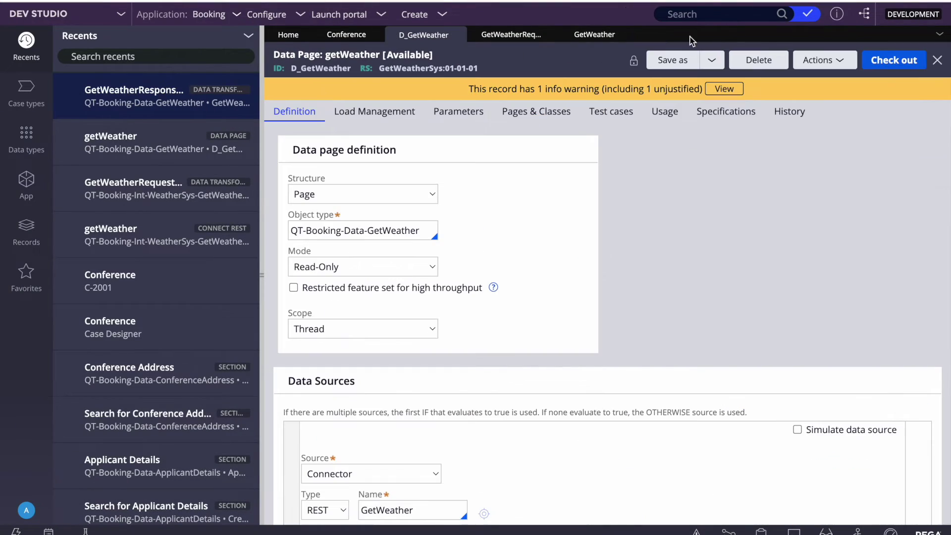
pyautogui.click(617, 35)
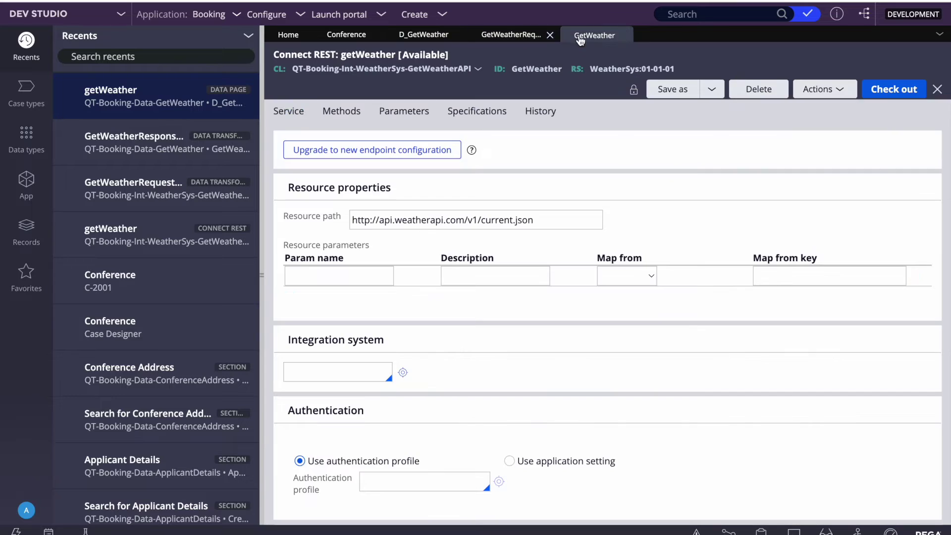
pyautogui.click(550, 34)
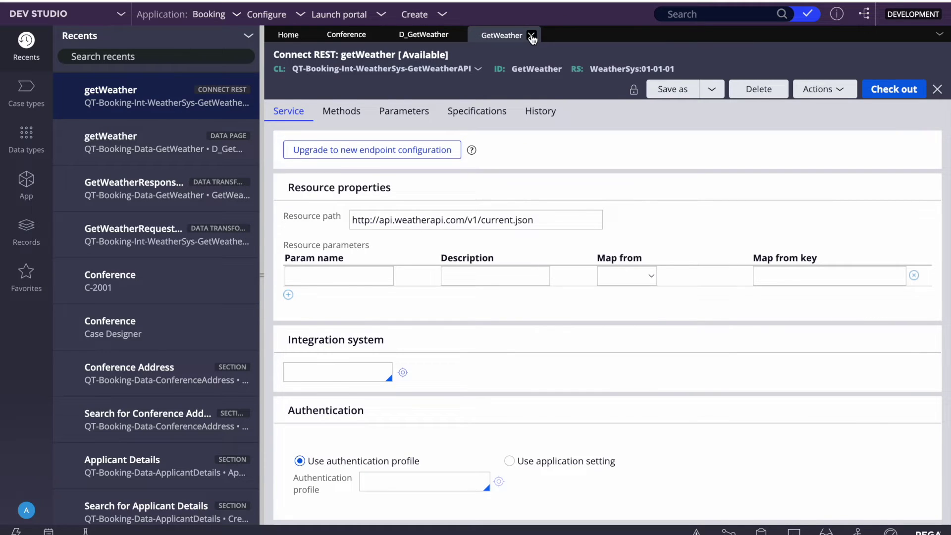
pyautogui.click(532, 35)
pyautogui.click(459, 35)
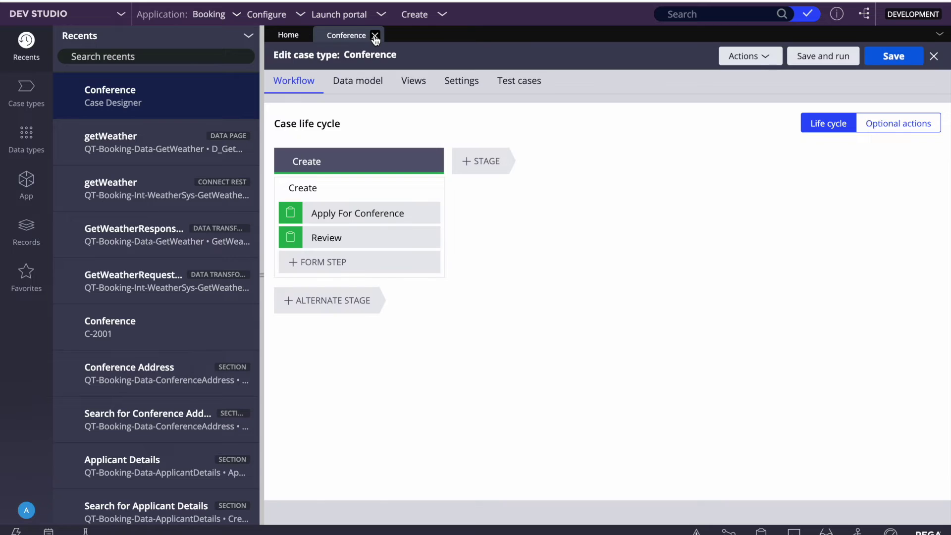
pyautogui.click(376, 36)
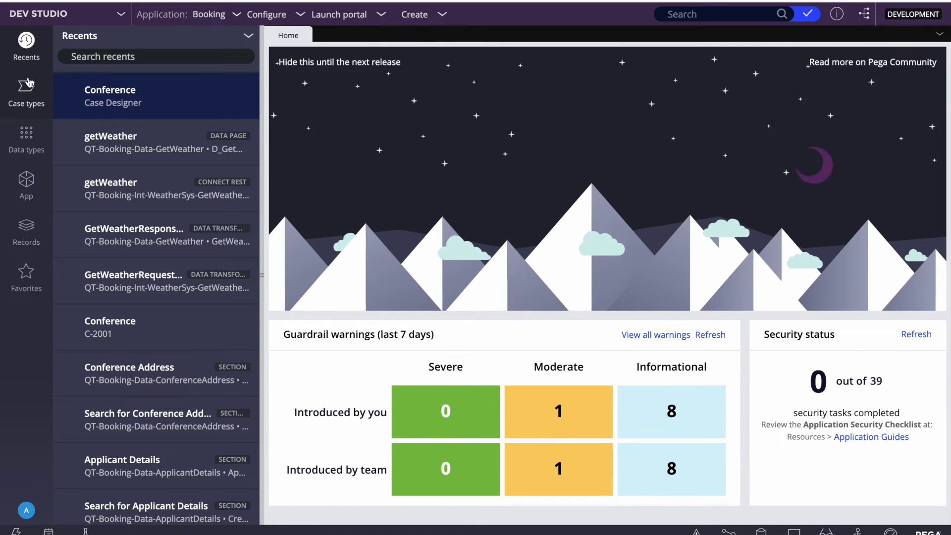
# Open the Conference case type and the flow rule behind its Create process.
pyautogui.click(23, 94)
pyautogui.click(89, 87)
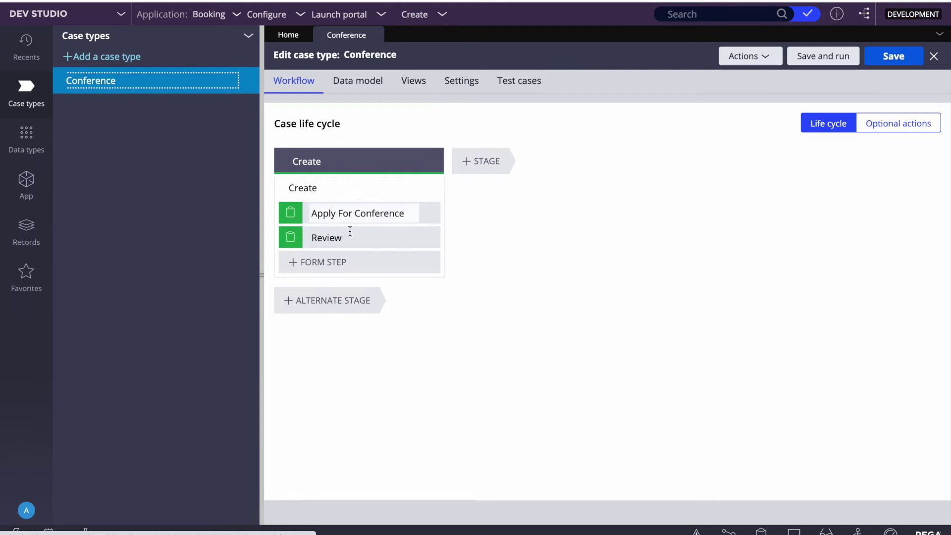
pyautogui.click(325, 190)
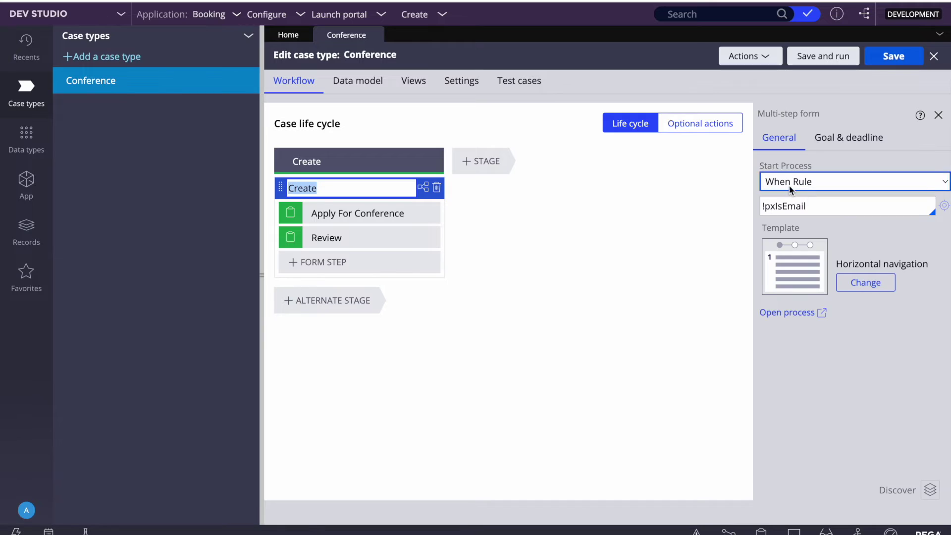
pyautogui.click(802, 312)
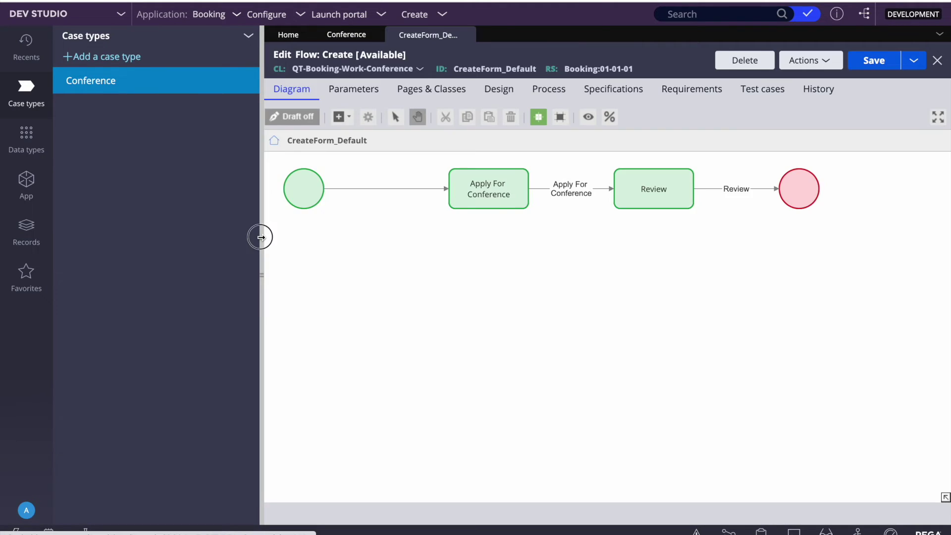
# Hide the explorer and view the properties of the Apply For Conference connector without changing them.
pyautogui.click(261, 237)
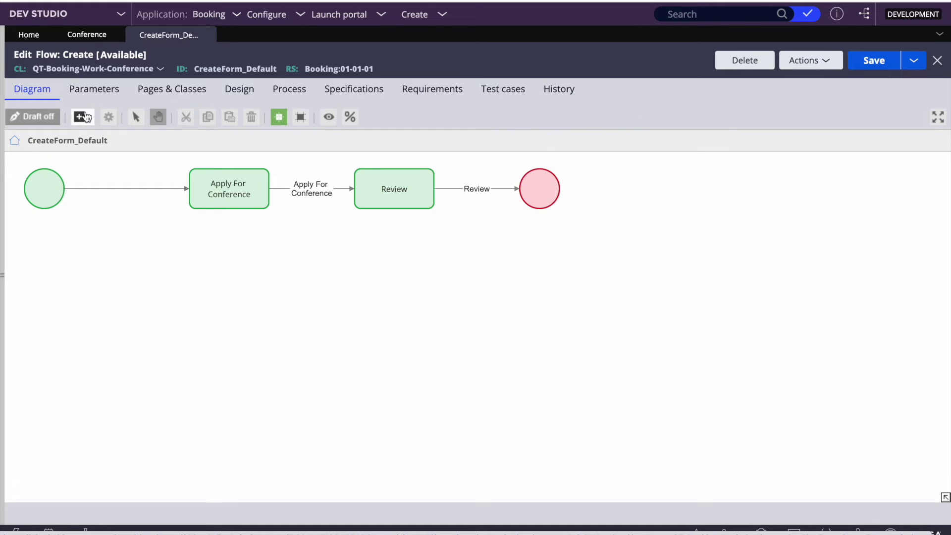
pyautogui.doubleClick(306, 189)
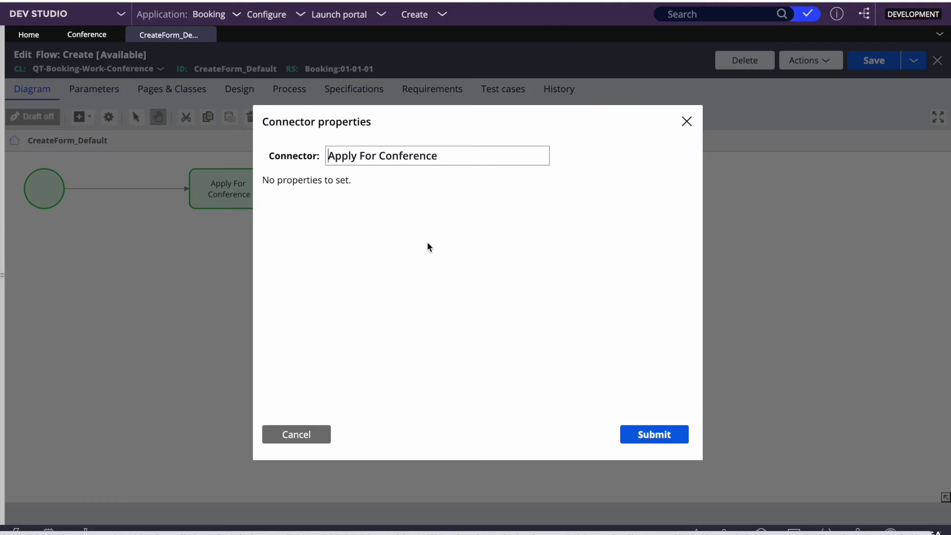
pyautogui.click(285, 438)
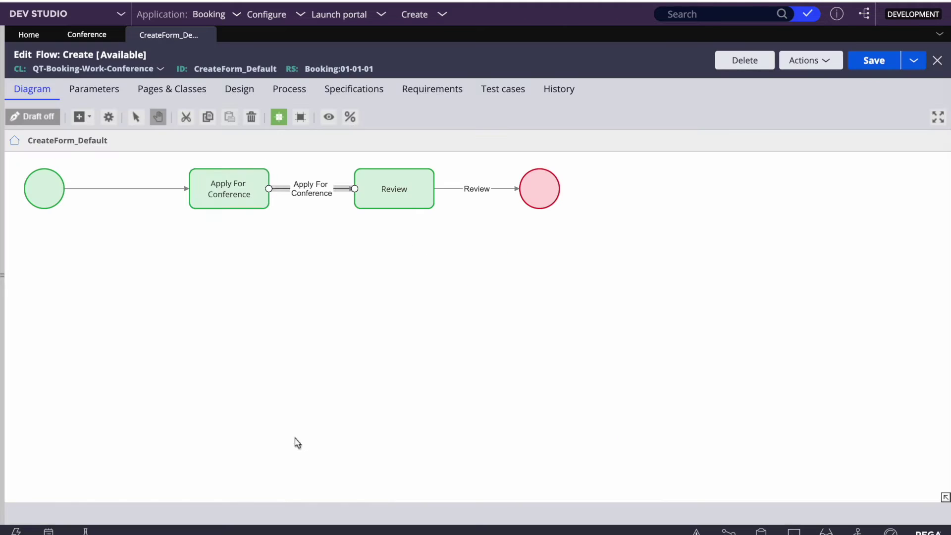
# Add a Utility shape to the flow and reroute the Apply For Conference connector's end from Review to it.
pyautogui.click(91, 121)
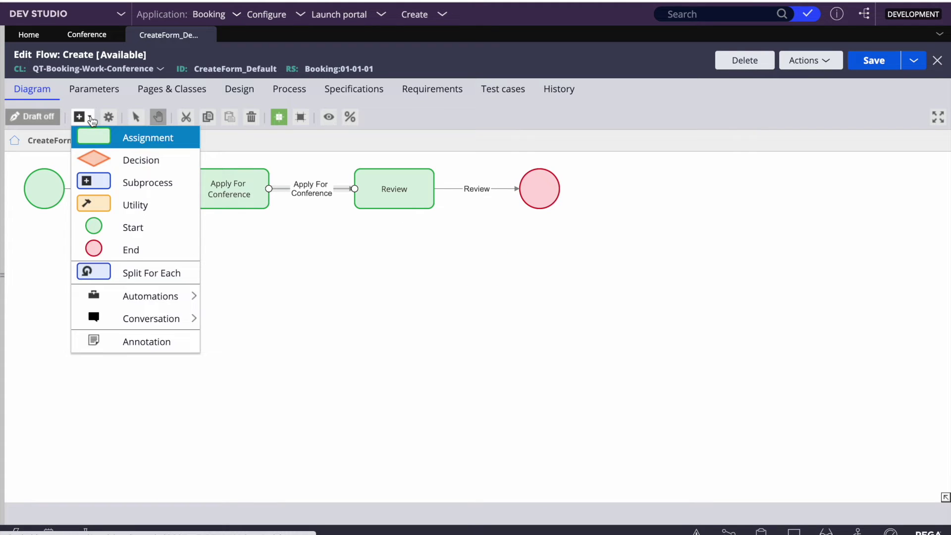
pyautogui.click(124, 203)
pyautogui.moveTo(341, 242); pyautogui.dragTo(119, 227)
pyautogui.moveTo(194, 249); pyautogui.dragTo(332, 269)
pyautogui.click(312, 191)
pyautogui.moveTo(356, 188); pyautogui.dragTo(302, 255)
# Rearrange the flow shapes so the Utility sits in line between Apply For Conference and Review, with Review and End shifted along.
pyautogui.click(392, 198)
pyautogui.moveTo(561, 186); pyautogui.dragTo(624, 226)
pyautogui.click(342, 233)
pyautogui.click(380, 183)
pyautogui.moveTo(380, 184); pyautogui.dragTo(448, 212)
pyautogui.click(272, 250)
pyautogui.moveTo(273, 250); pyautogui.dragTo(349, 204)
pyautogui.moveTo(229, 196); pyautogui.dragTo(171, 215)
pyautogui.click(53, 196)
pyautogui.moveTo(54, 218); pyautogui.dragTo(56, 217)
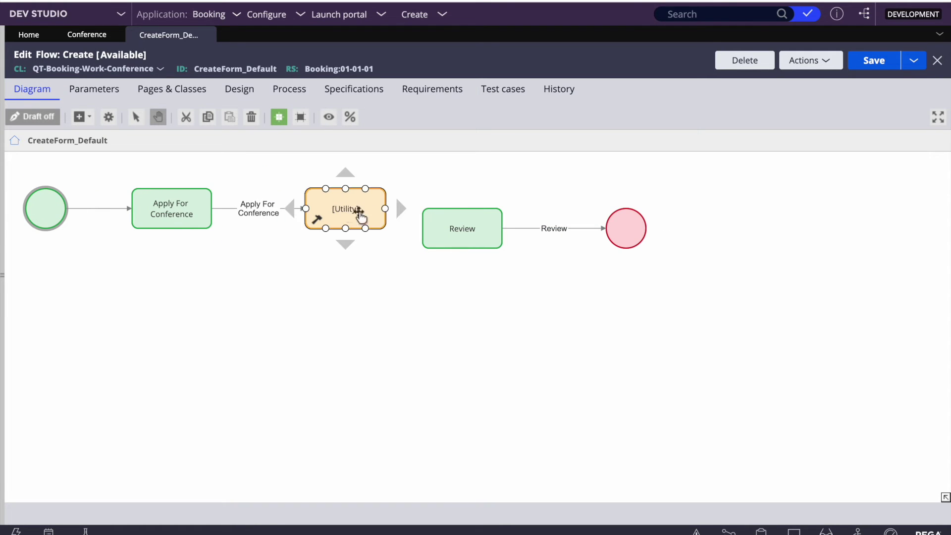
# Connect the Utility shape to Review and align Review and the End shape with the rest of the row.
pyautogui.moveTo(399, 209); pyautogui.dragTo(468, 190)
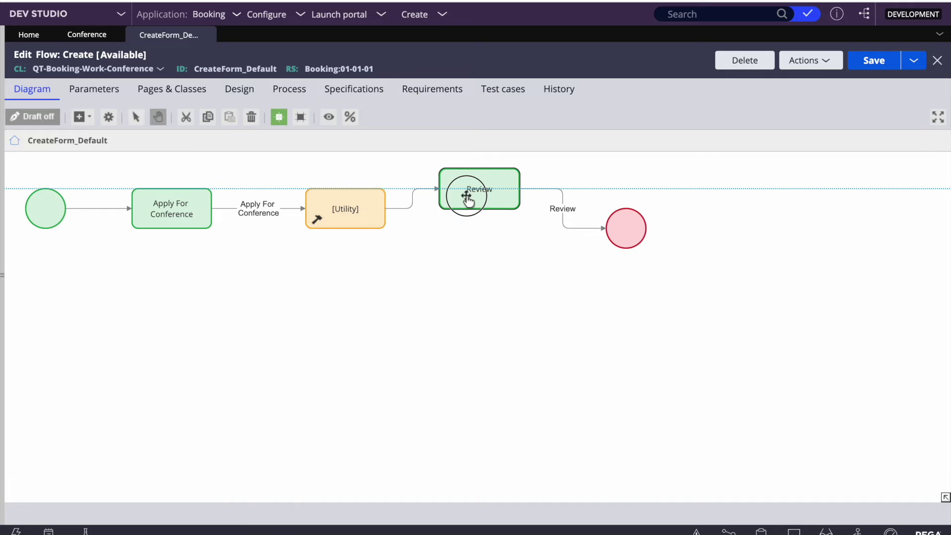
pyautogui.moveTo(639, 224); pyautogui.dragTo(643, 195)
pyautogui.click(446, 196)
pyautogui.moveTo(474, 171); pyautogui.dragTo(475, 185)
pyautogui.moveTo(631, 186); pyautogui.dragTo(621, 204)
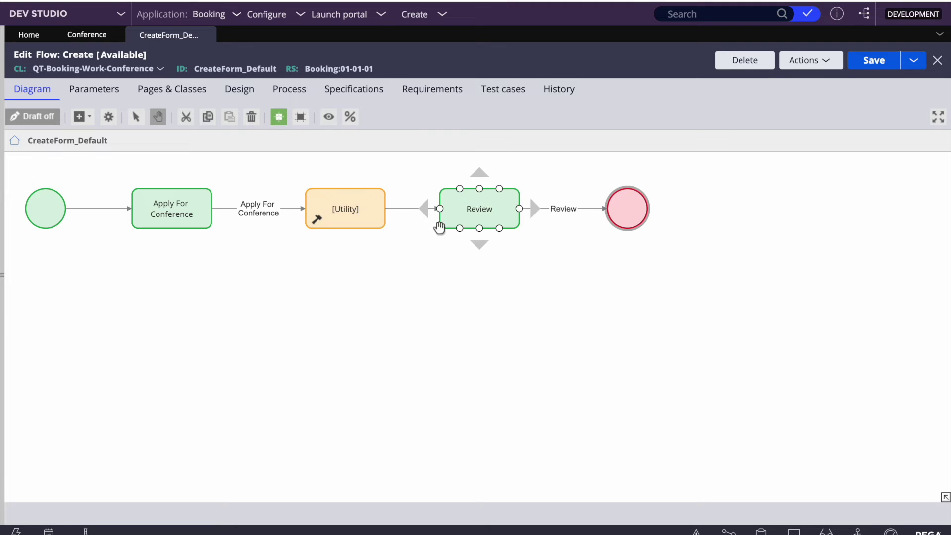
# Set the connector from the Utility to Review to the Always condition and have it apply the data transform GetWeatherDetails.
pyautogui.click(412, 212)
pyautogui.doubleClick(411, 212)
pyautogui.click(369, 216)
pyautogui.click(361, 195)
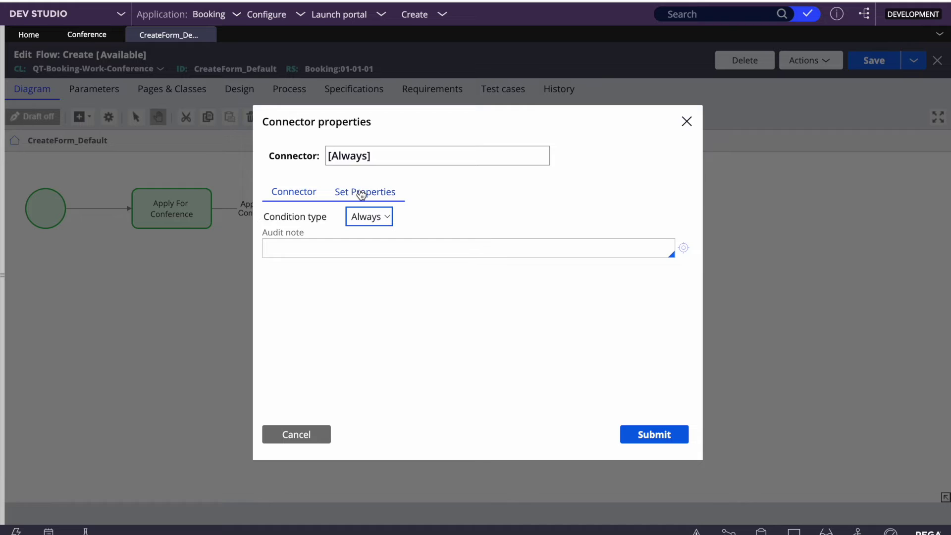
pyautogui.click(378, 216)
pyautogui.click(395, 241)
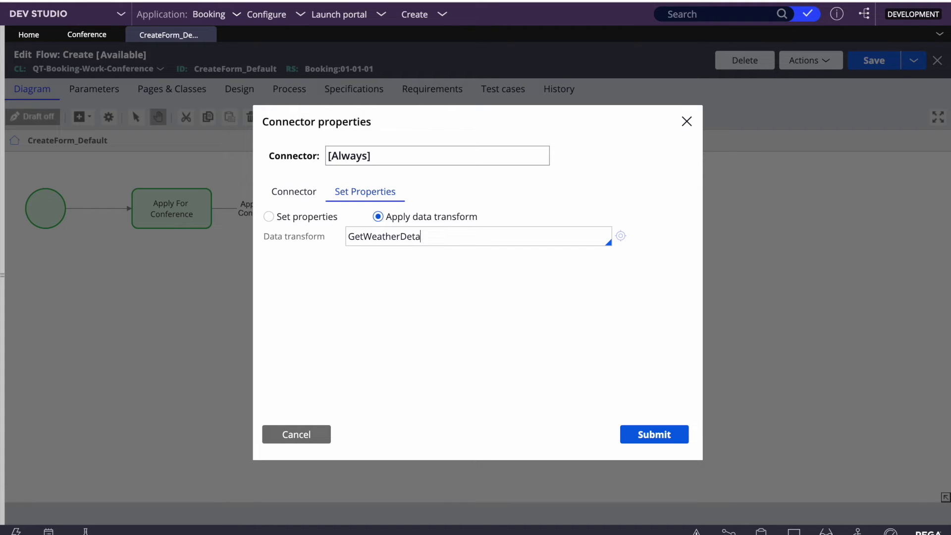
# Create the GetWeatherDetails data transform for QT-Booking-Work-Conference in the Booking 01-01-01 ruleset from the connector's data transform reference.
pyautogui.click(620, 236)
pyautogui.click(621, 238)
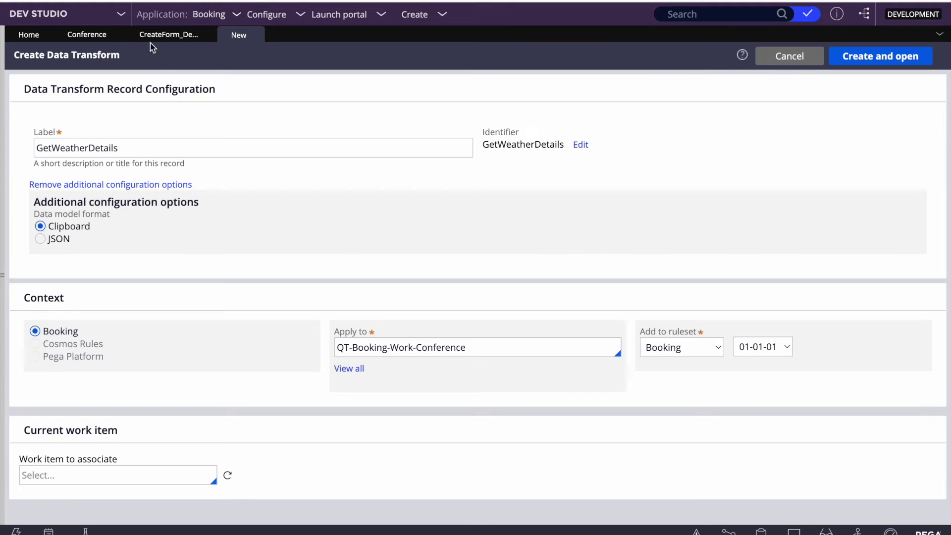
pyautogui.click(155, 35)
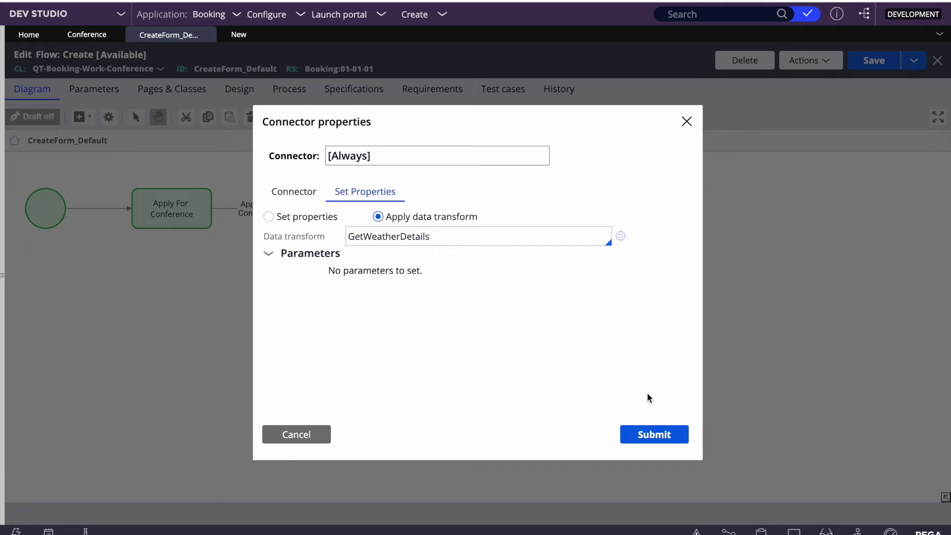
pyautogui.click(239, 35)
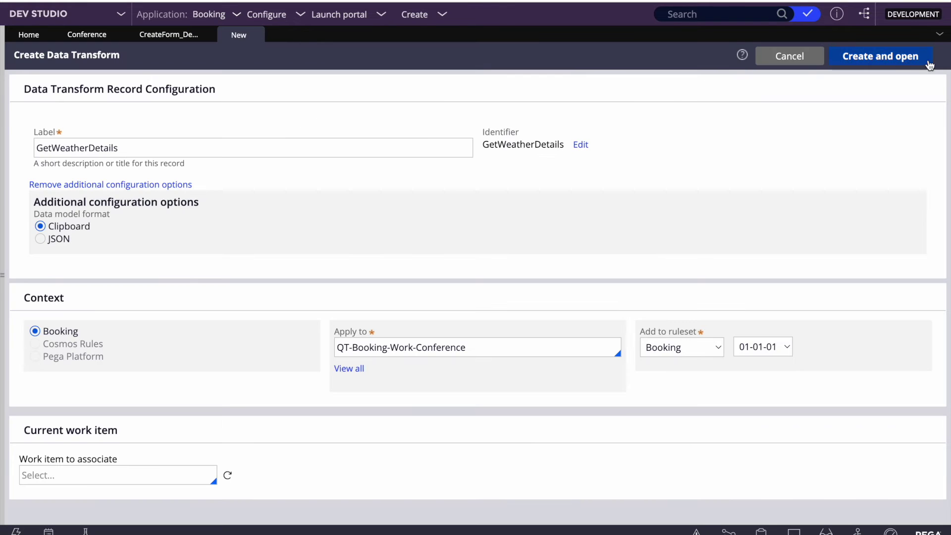
pyautogui.click(878, 57)
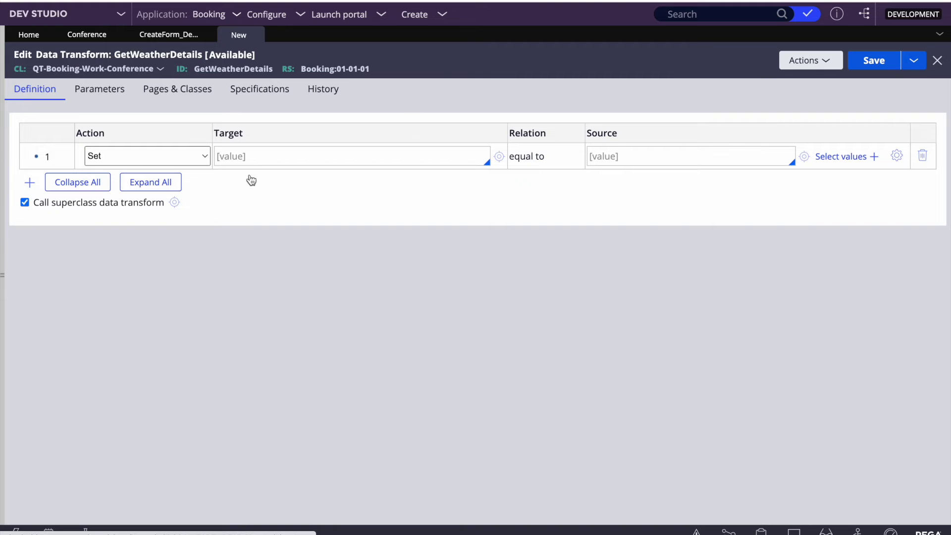
# Set the action of the data transform's first row to Comment and save the rule.
pyautogui.click(183, 155)
pyautogui.click(133, 228)
pyautogui.click(872, 63)
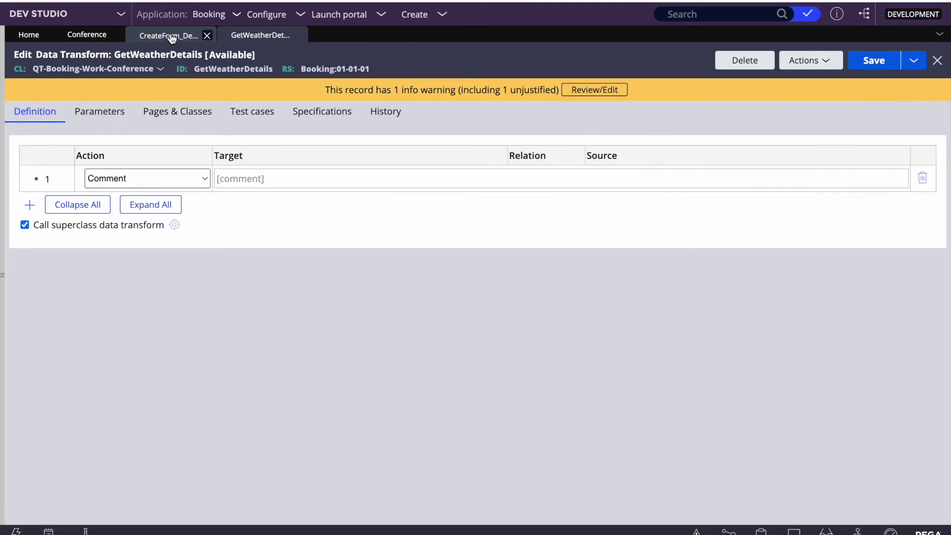
# Submit the connector properties in the Create flow and rename the Utility shape to Get Weather Details.
pyautogui.click(191, 36)
pyautogui.click(654, 434)
pyautogui.click(352, 207)
pyautogui.doubleClick(361, 209)
pyautogui.click(378, 159)
pyautogui.hotkey('ctrl', 'a')
pyautogui.write('Get')
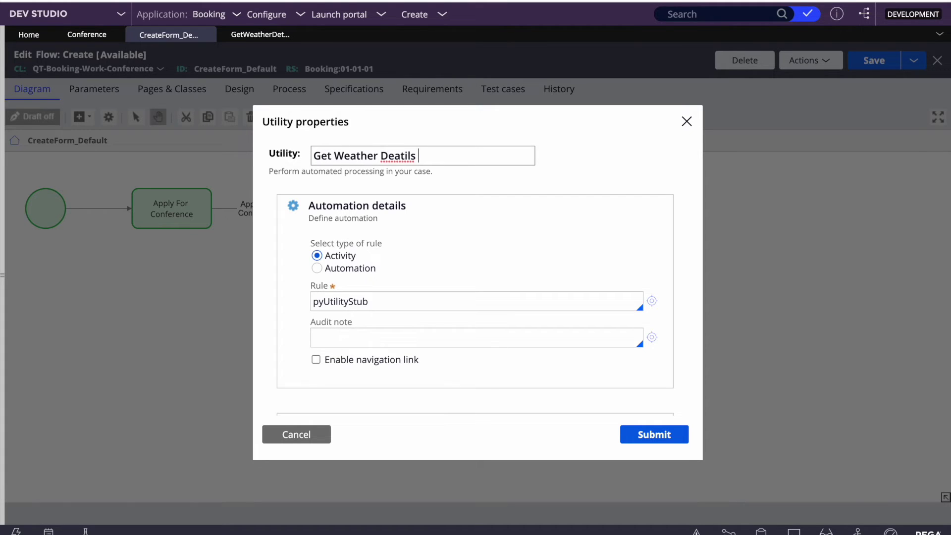
pyautogui.rightClick(392, 156)
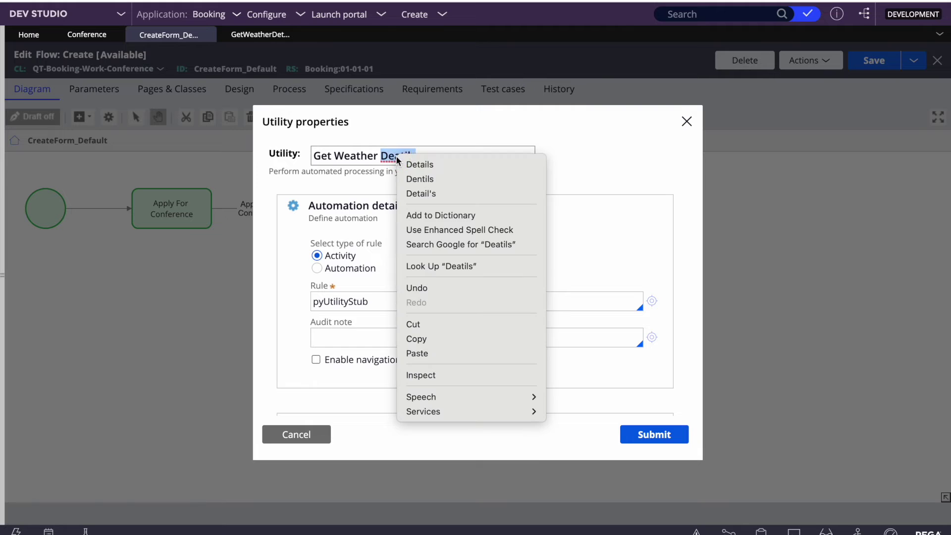
pyautogui.click(429, 162)
pyautogui.click(664, 433)
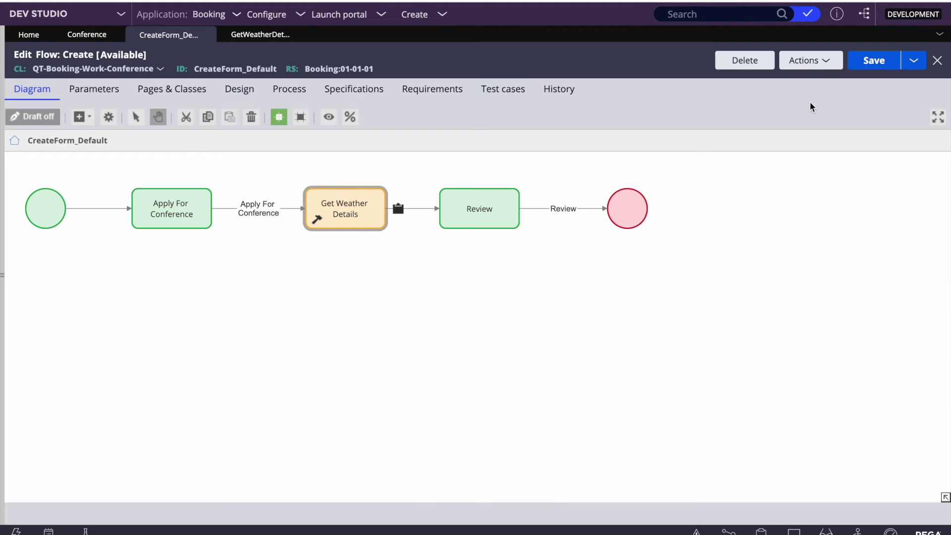
# Save the Create flow and refresh the Conference case type so its life cycle includes the Get Weather Details step.
pyautogui.click(874, 60)
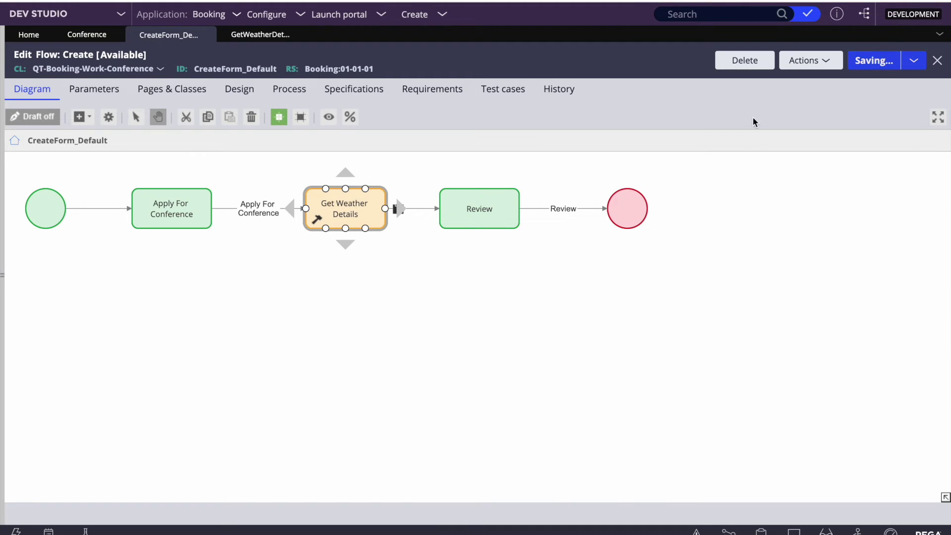
pyautogui.click(510, 210)
pyautogui.click(171, 208)
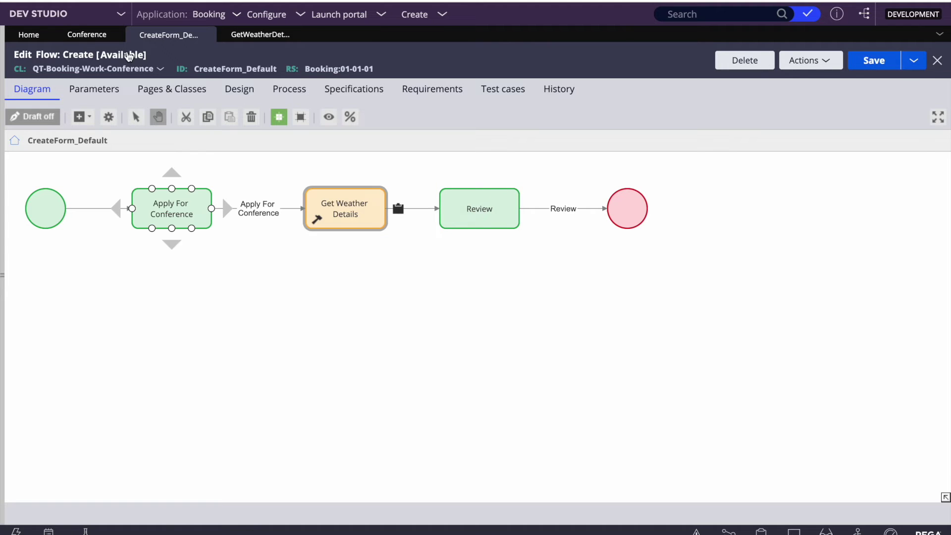
pyautogui.click(87, 34)
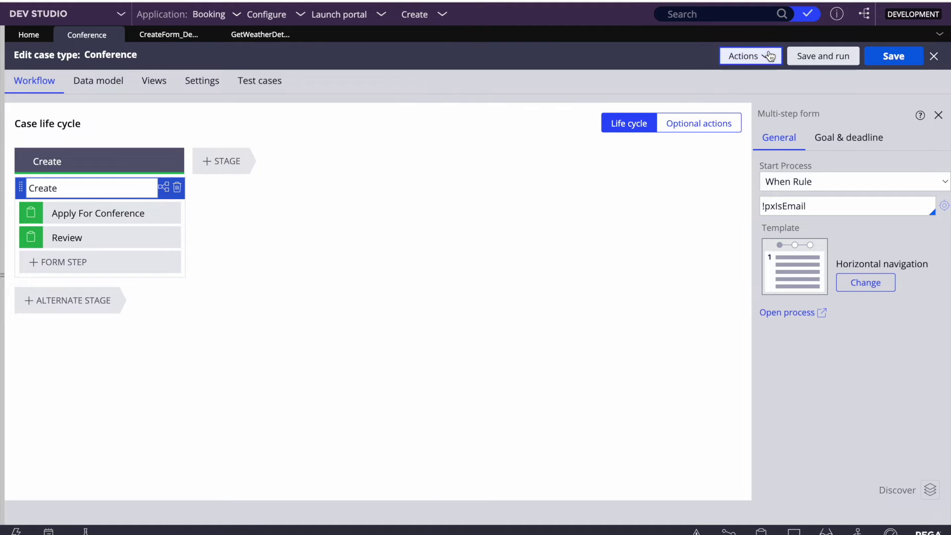
pyautogui.click(748, 56)
pyautogui.click(713, 109)
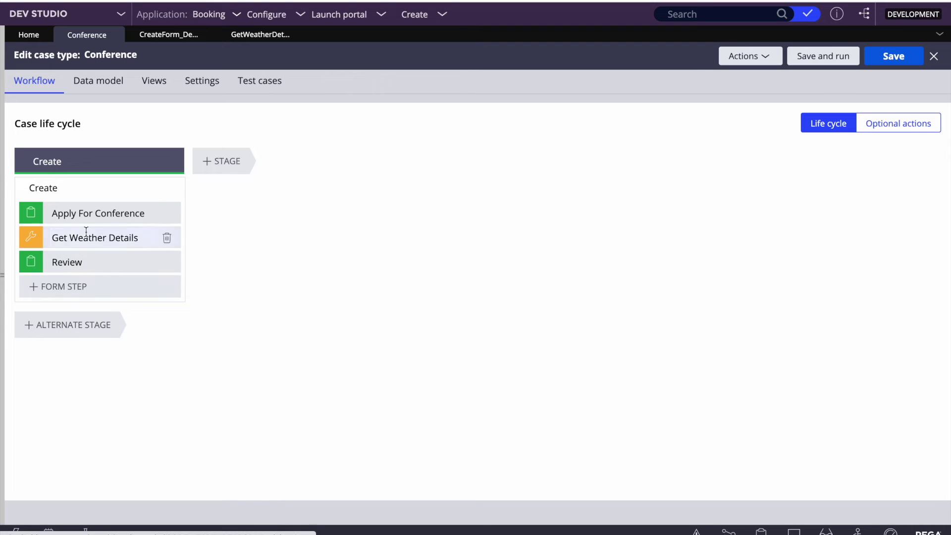
# Change the first row of GetWeatherDetails to a Set action with target Param.q and an empty string as source.
pyautogui.click(261, 40)
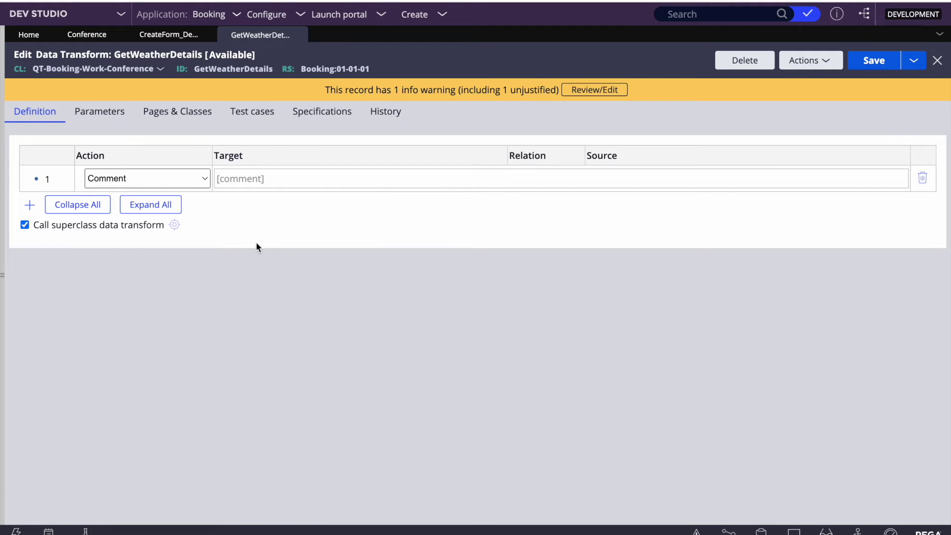
pyautogui.click(168, 177)
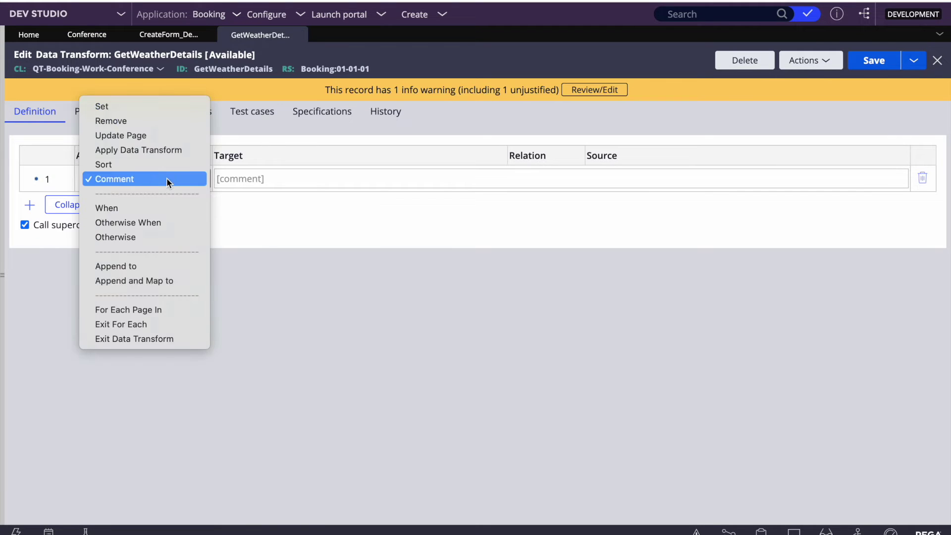
pyautogui.click(111, 106)
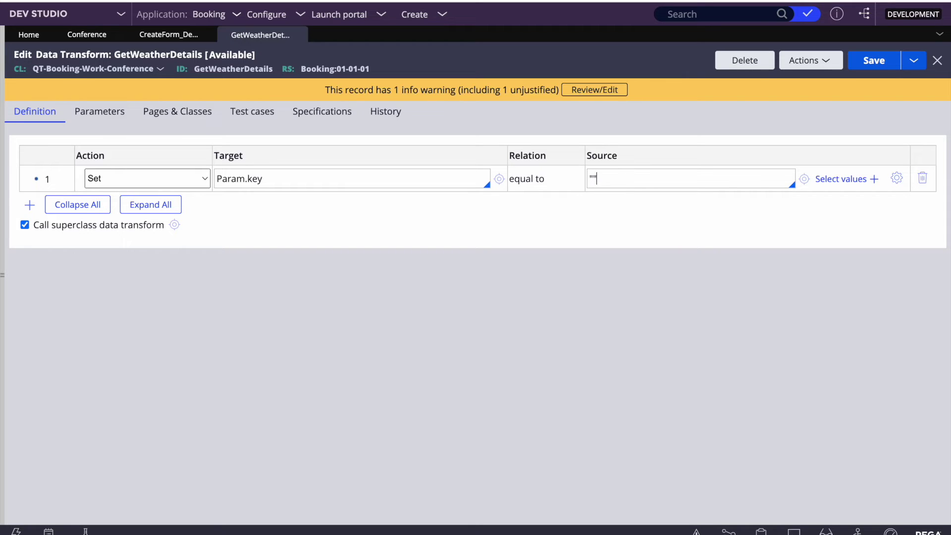
pyautogui.click(593, 177)
pyautogui.write('"response_GET')
pyautogui.click(2, 218)
pyautogui.tripleClick(488, 186)
pyautogui.press('End')
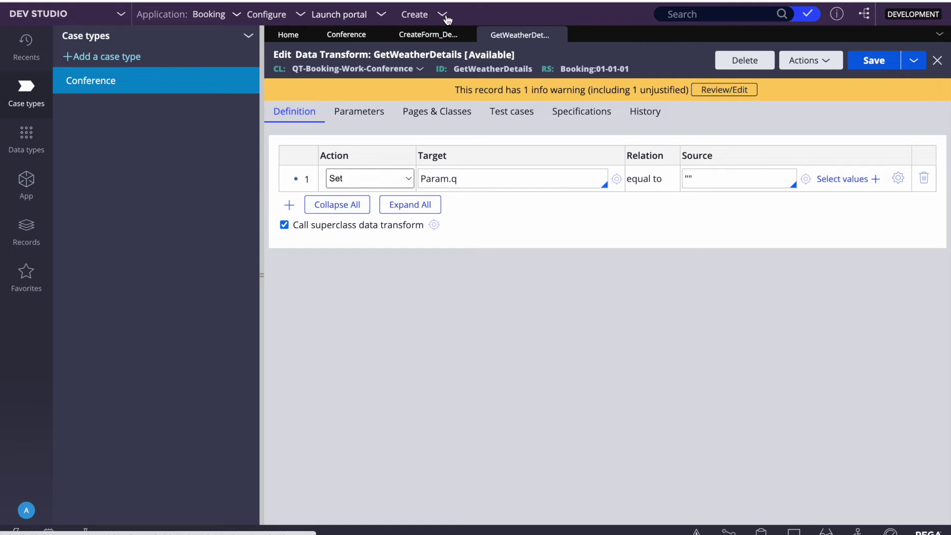
# Launch the Booking portal, open the Conference review task from the worklist and go back to its Apply For Conference form.
pyautogui.click(353, 18)
pyautogui.click(337, 31)
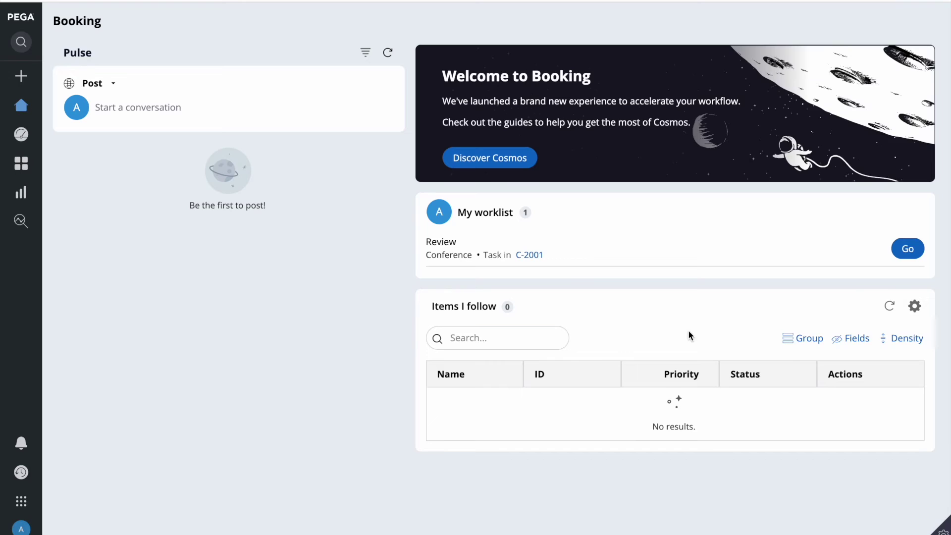
pyautogui.click(893, 254)
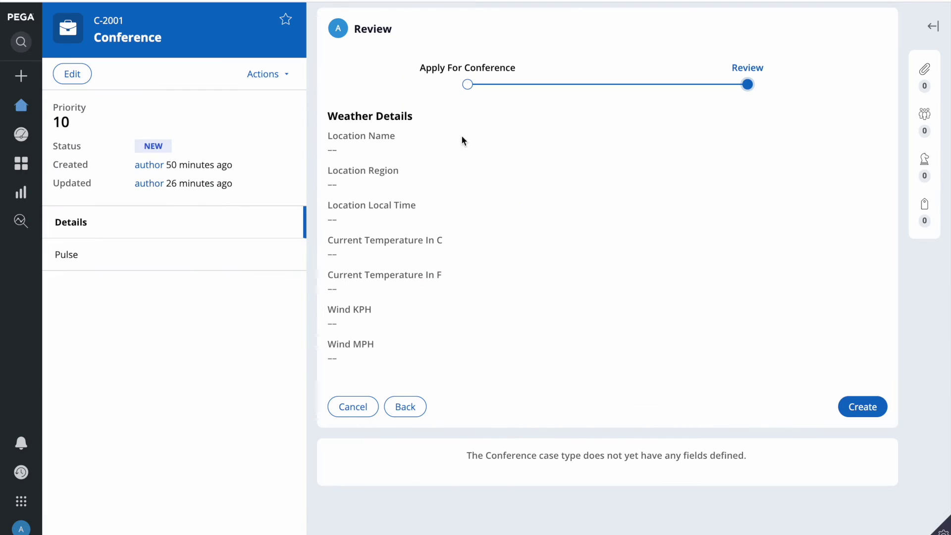
pyautogui.click(401, 407)
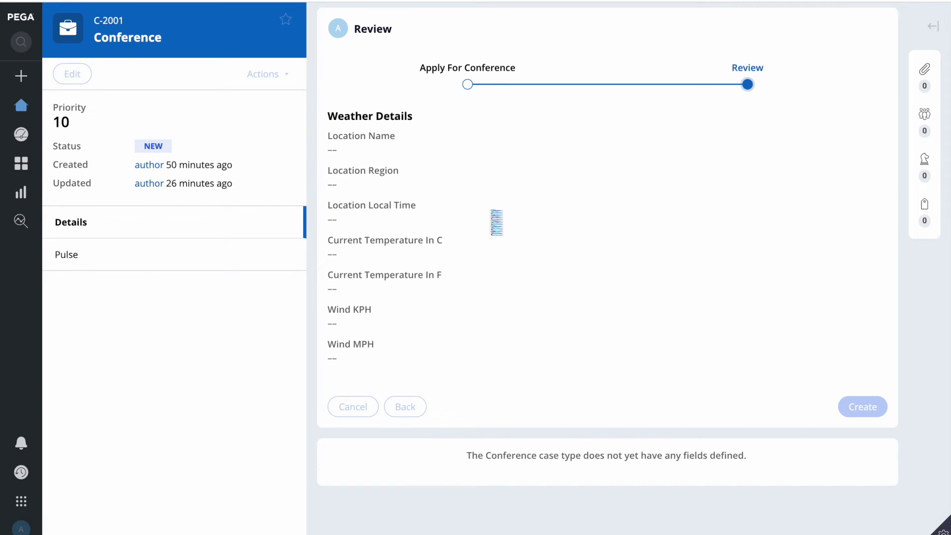
pyautogui.scroll(-2, 505, 234)
pyautogui.click(353, 278)
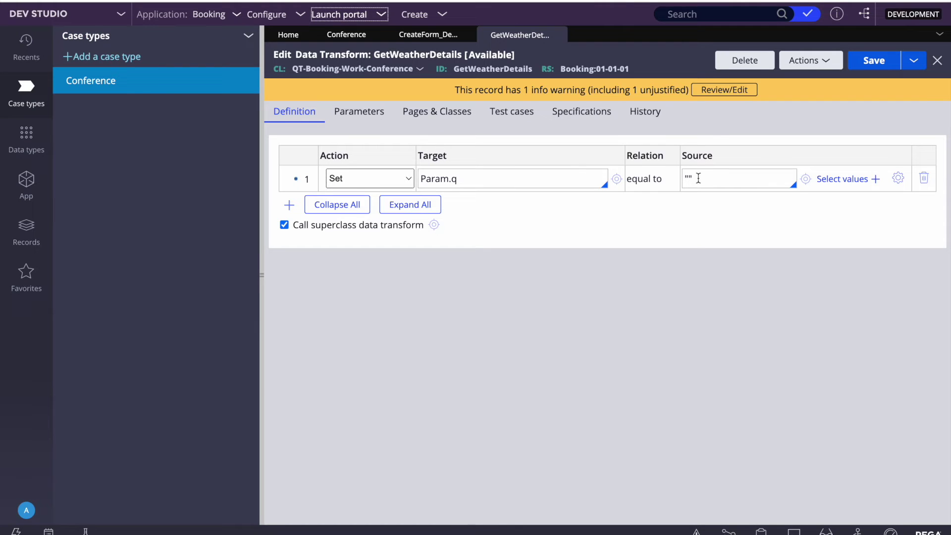
# Set the source of Param.q to .ConferenceAddress.City and save the GetWeatherDetails data transform.
pyautogui.click(698, 177)
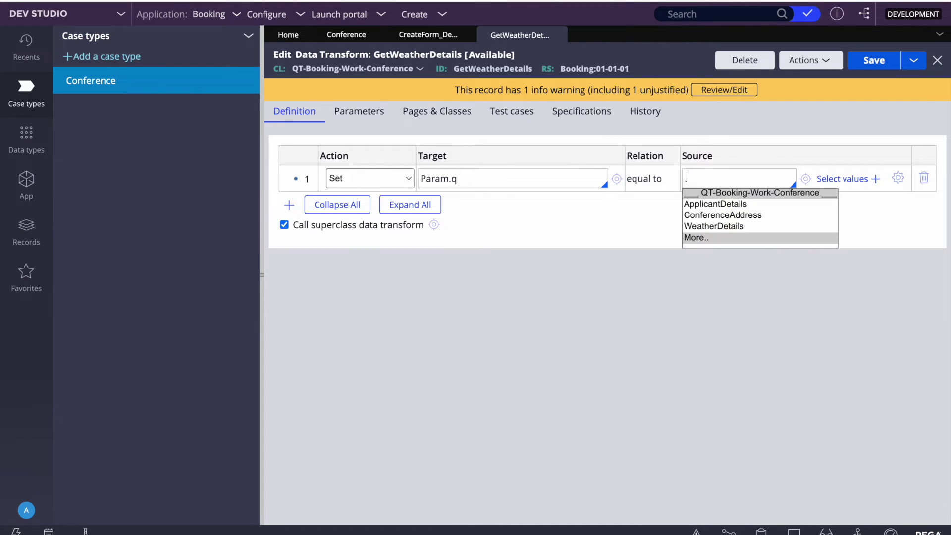
pyautogui.press('Down')
pyautogui.press('Down')
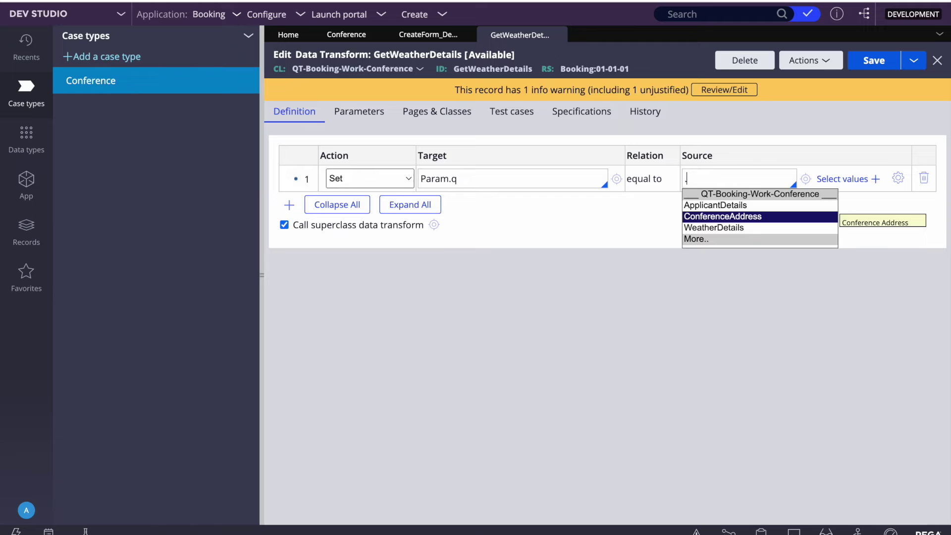
pyautogui.press('Return')
pyautogui.write('.')
pyautogui.press('Down')
pyautogui.press('Return')
pyautogui.click(874, 60)
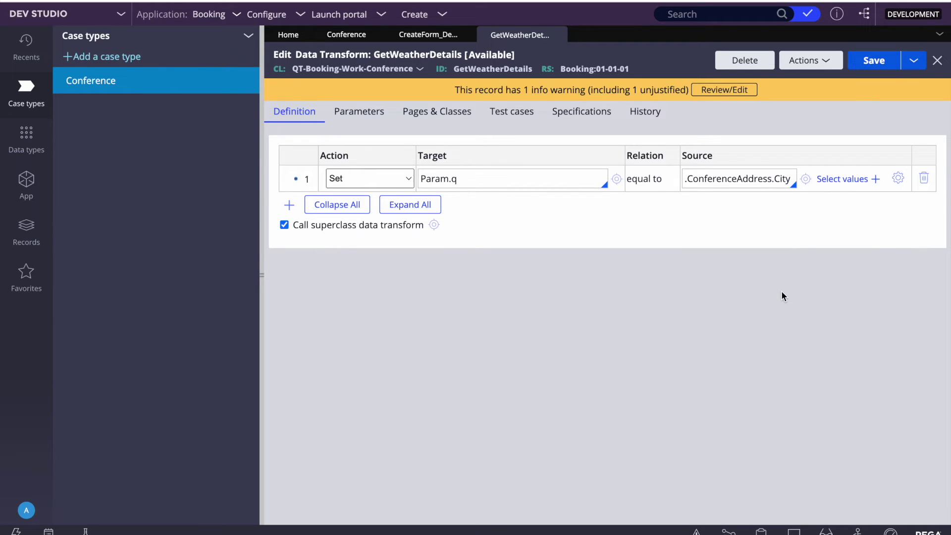
# Open the getWeather data page from the recent records and collapse the explorer panel.
pyautogui.click(28, 46)
pyautogui.click(145, 275)
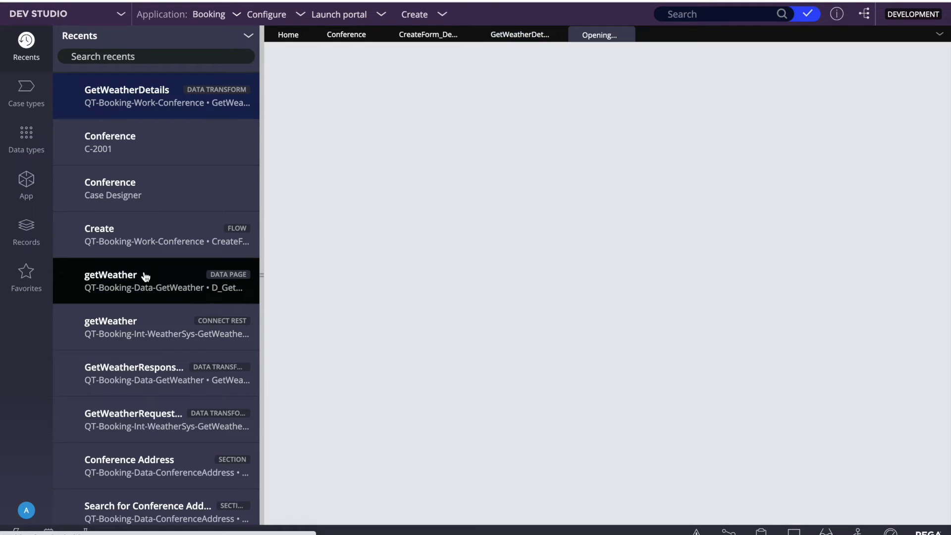
pyautogui.click(261, 271)
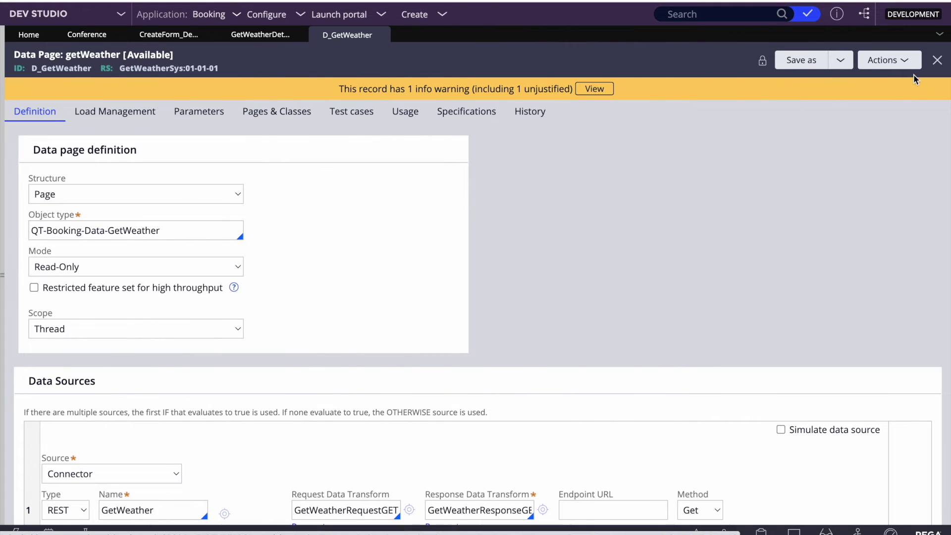
pyautogui.click(887, 61)
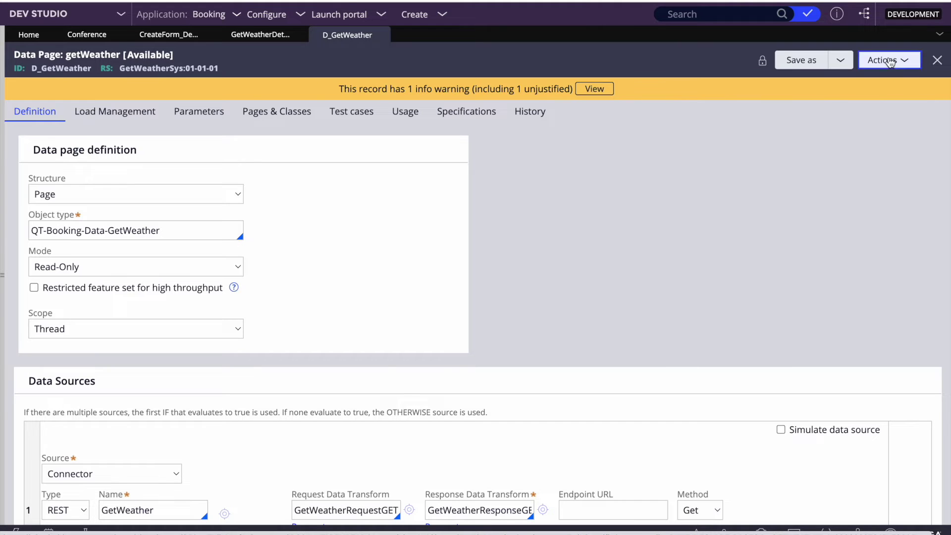
pyautogui.click(860, 150)
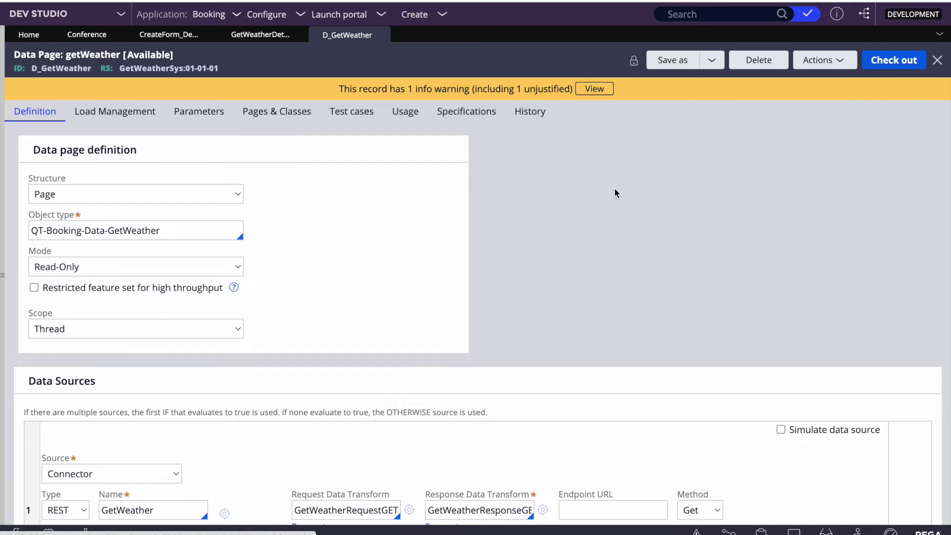
# Try to remove the key parameter from the getWeather data page and check the record out.
pyautogui.click(140, 111)
pyautogui.click(187, 114)
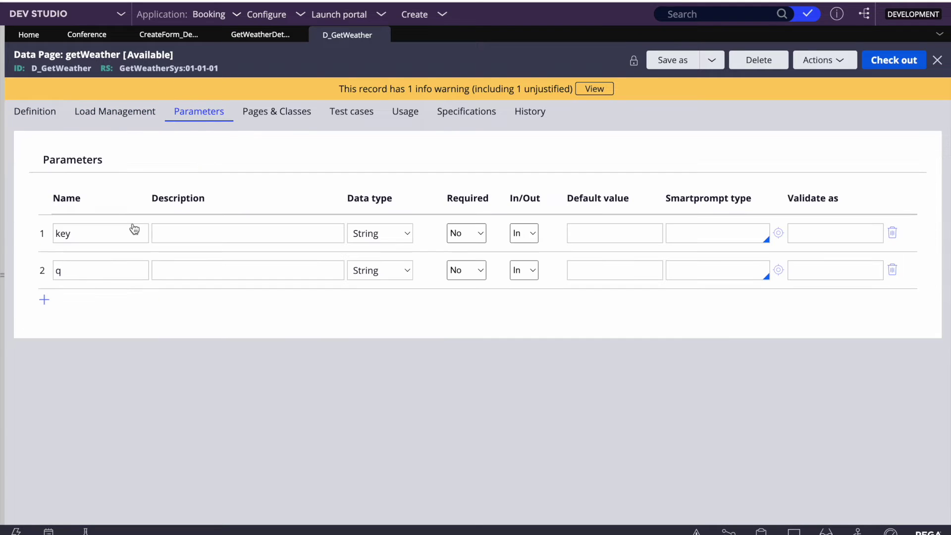
pyautogui.click(893, 233)
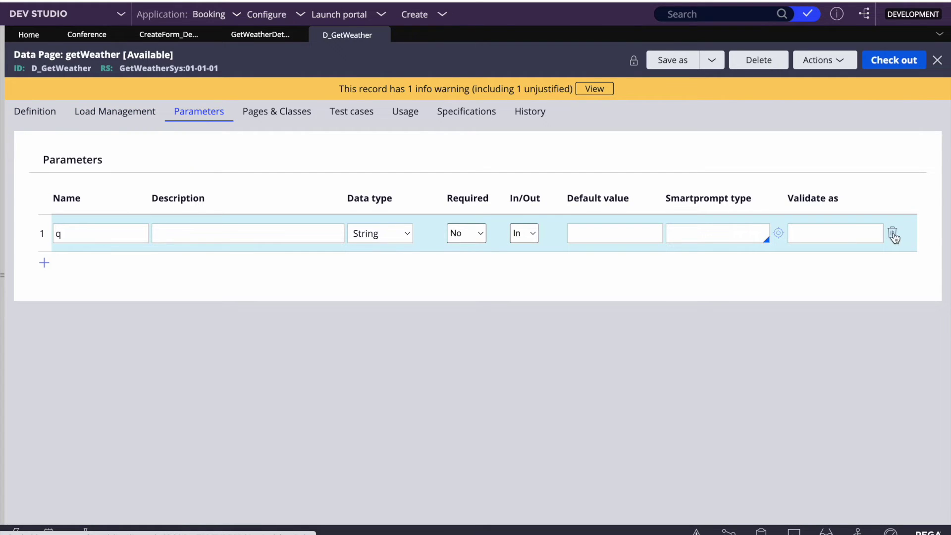
pyautogui.click(909, 60)
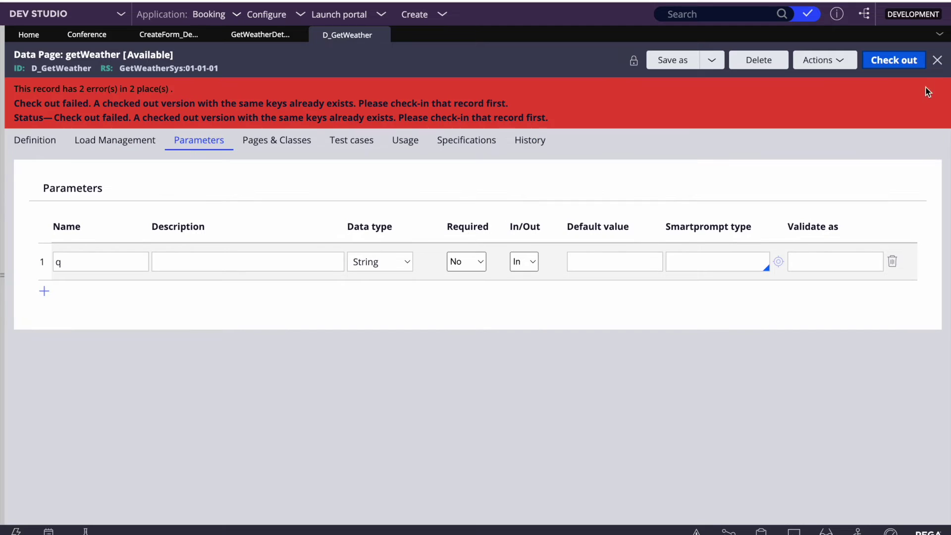
# Open the checked-out D_GetWeather data page, close the duplicate record, delete its key parameter and save.
pyautogui.click(811, 18)
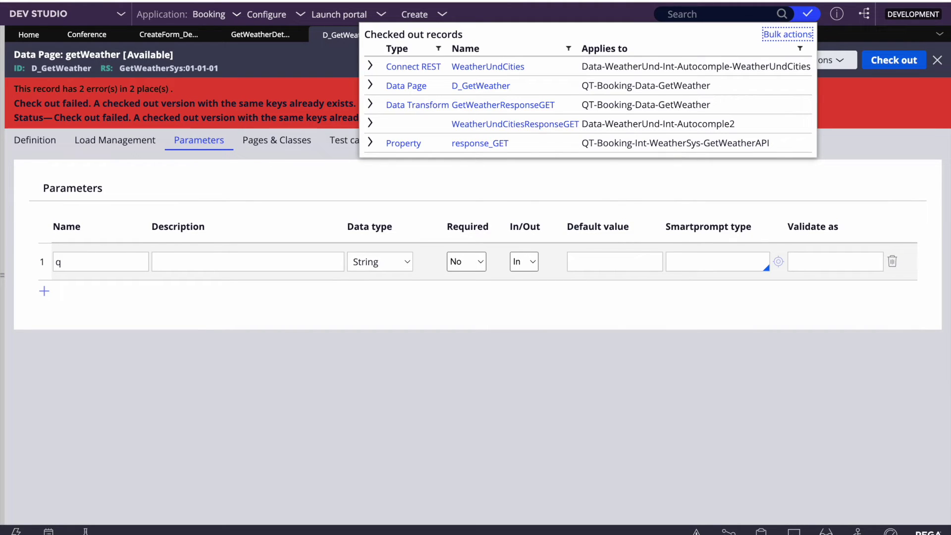
pyautogui.click(481, 85)
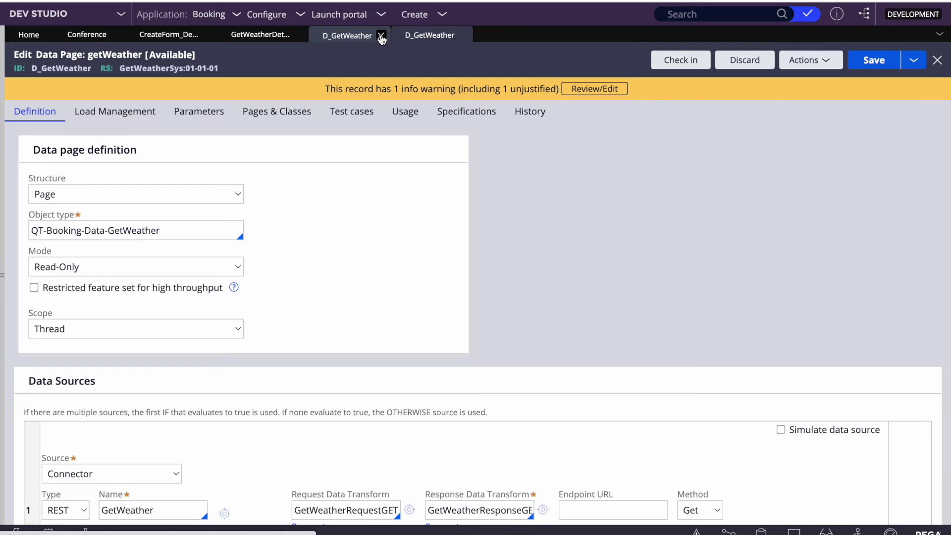
pyautogui.click(380, 36)
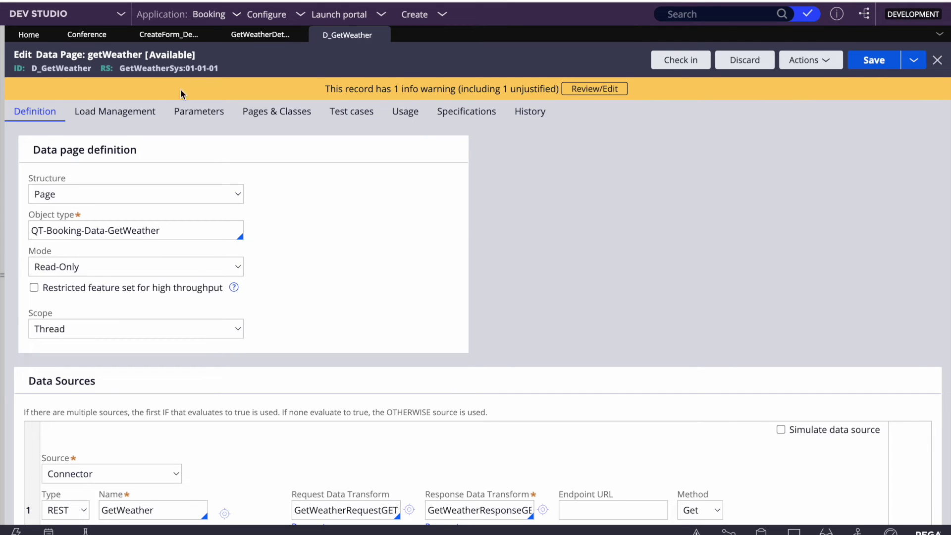
pyautogui.click(190, 116)
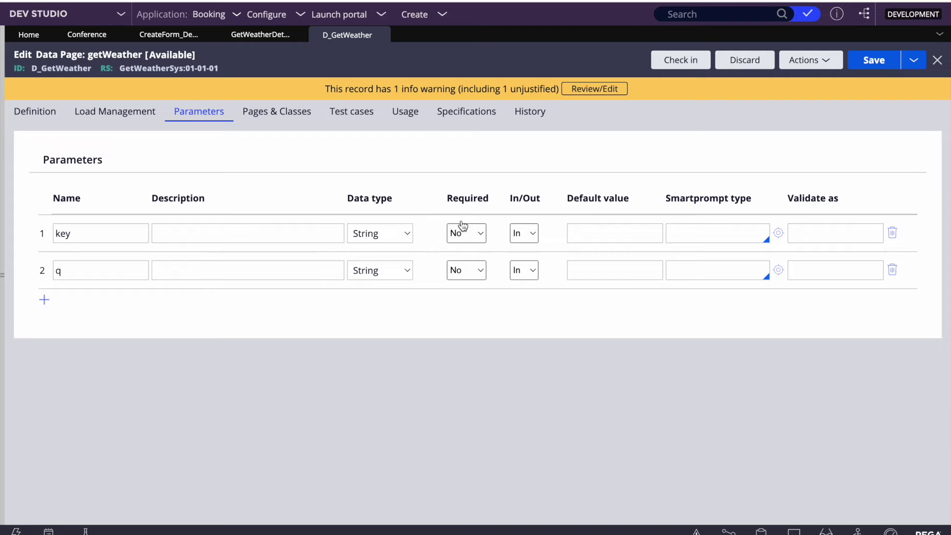
pyautogui.click(893, 232)
pyautogui.click(873, 60)
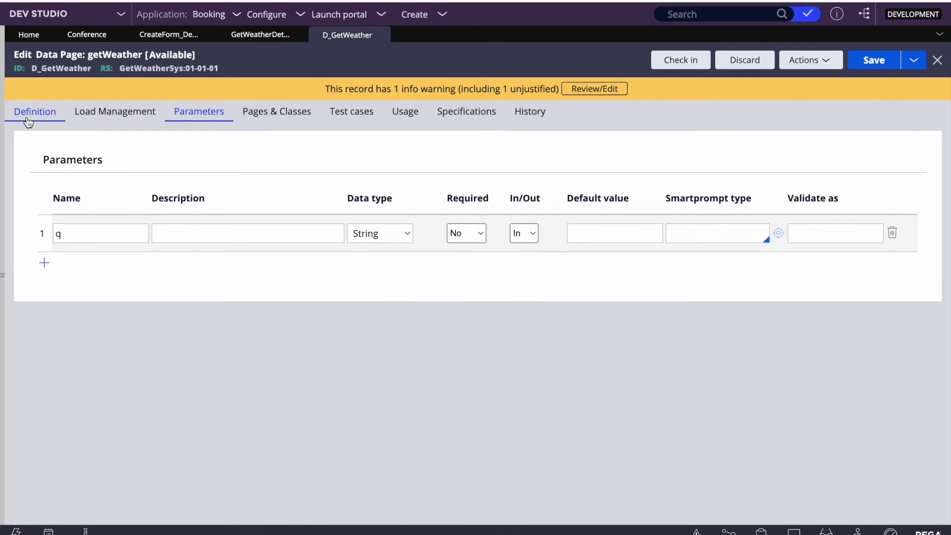
# Open the GetWeatherRequestGET request data transform from the data page's data source.
pyautogui.click(31, 113)
pyautogui.scroll(-4, 335, 336)
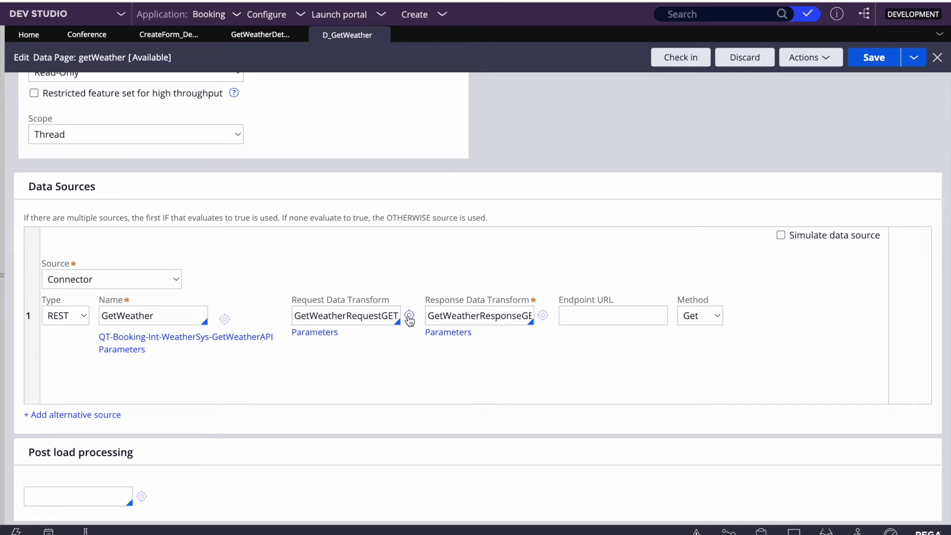
pyautogui.click(409, 316)
# Set the source of .request.query_GET.key to "response_GET".
pyautogui.click(665, 214)
pyautogui.doubleClick(665, 214)
pyautogui.press('BackSpace')
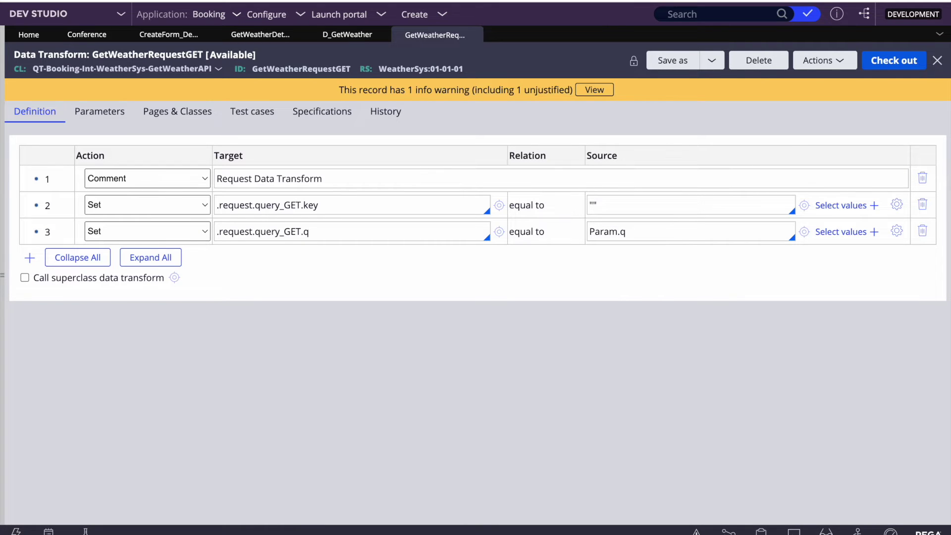
pyautogui.write('""')
pyautogui.press('Left')
pyautogui.write('response_GET')
# Switch to Postman and copy the API key from the weather request's key parameter.
pyautogui.press('F4')
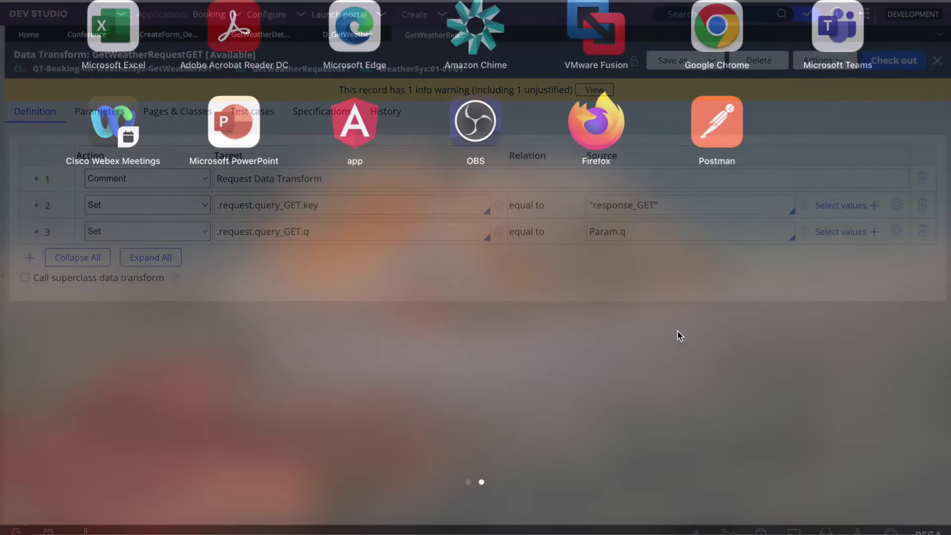
pyautogui.click(811, 528)
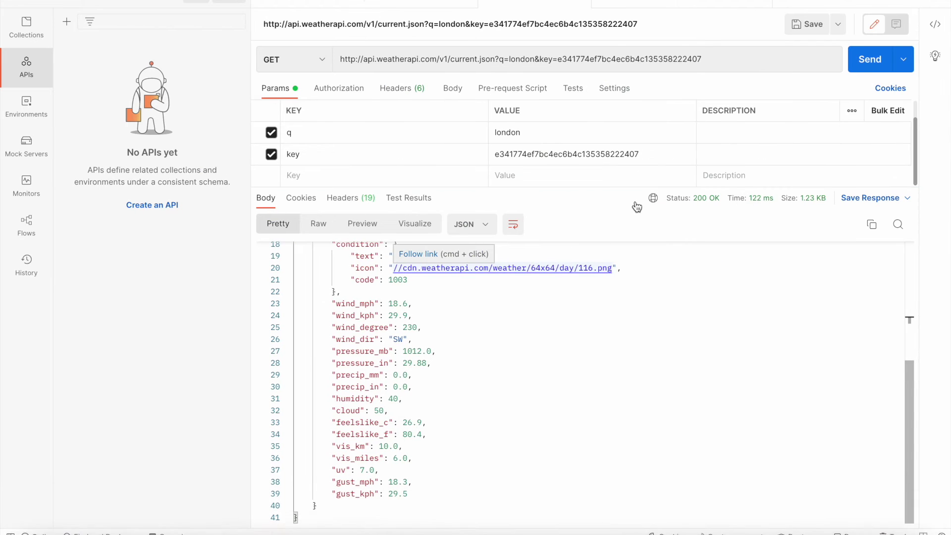
pyautogui.doubleClick(555, 153)
pyautogui.hotkey('ctrl', 'c')
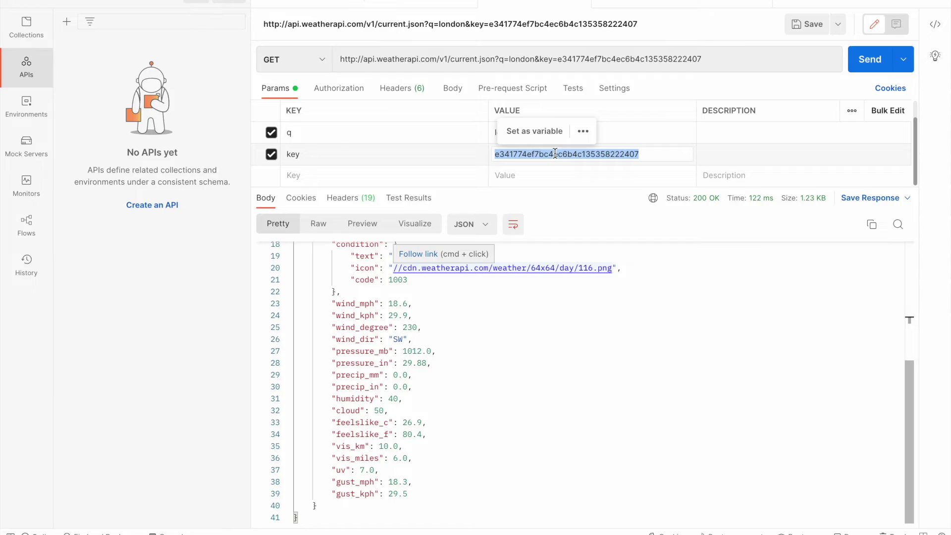
# Back in Dev Studio, set the source of .request.query_GET.key to the copied API key in quotes and check out GetWeatherRequestGET.
pyautogui.press('F4')
pyautogui.click(518, 525)
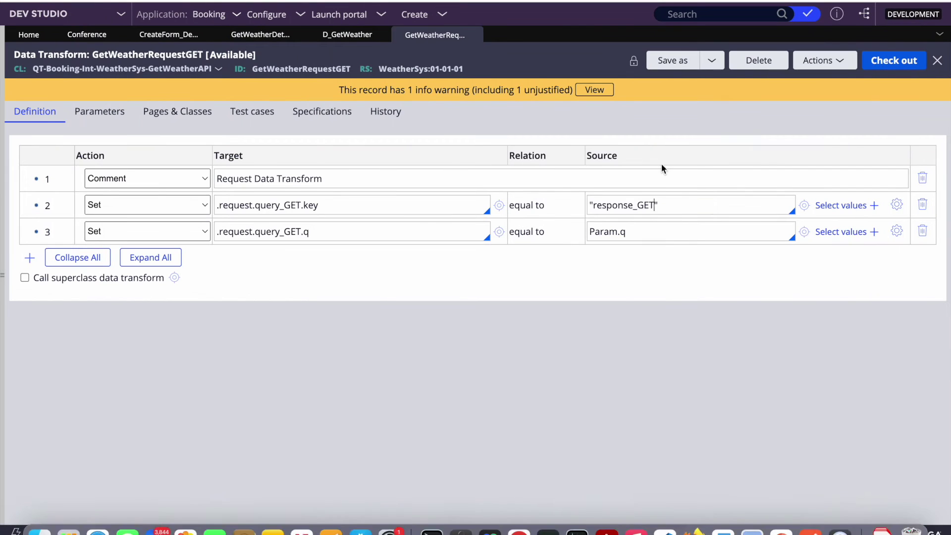
pyautogui.doubleClick(624, 204)
pyautogui.press('BackSpace')
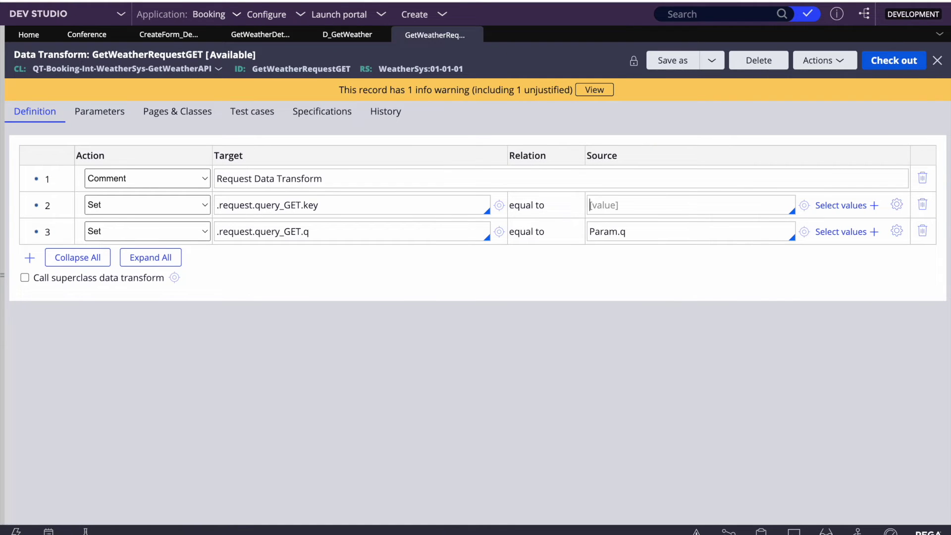
pyautogui.hotkey('ctrl', 'v')
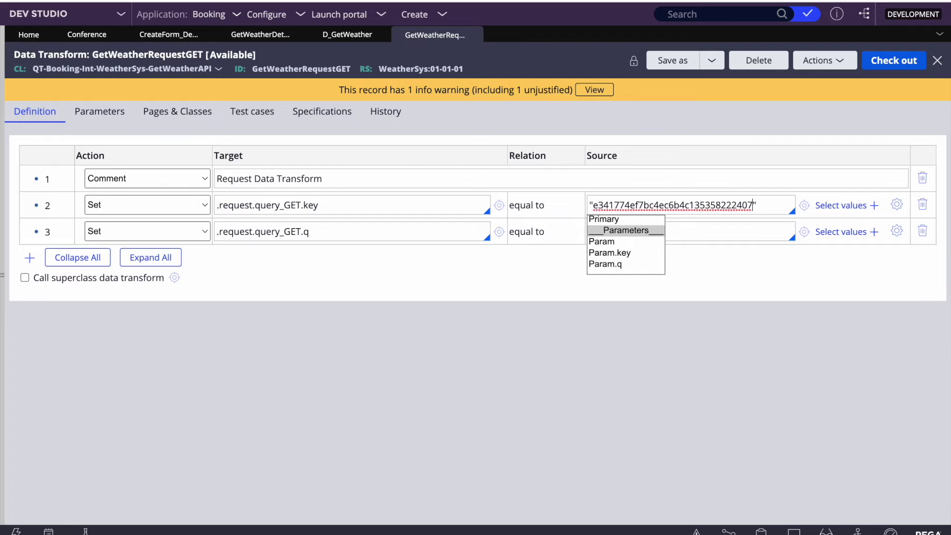
pyautogui.click(783, 150)
pyautogui.click(864, 64)
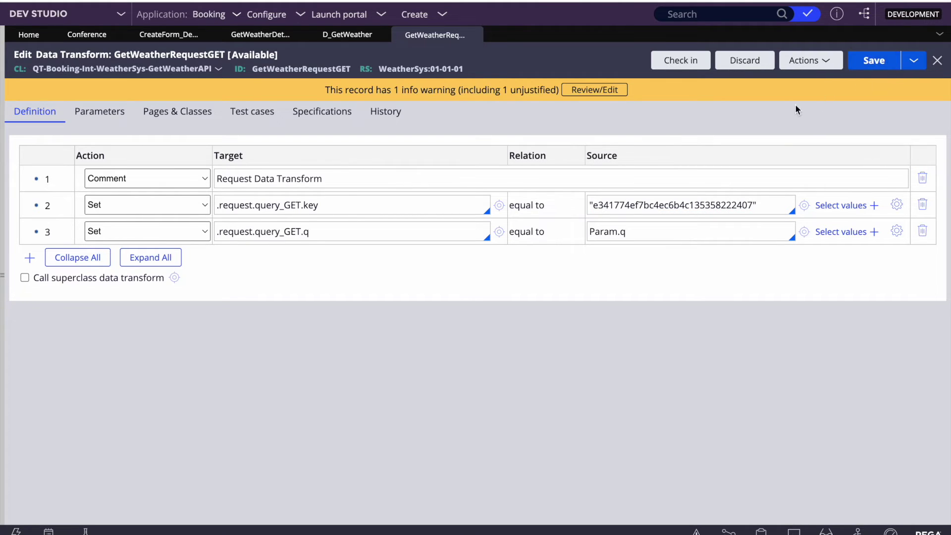
# Check in the GetWeatherRequestGET data transform with the comment "wip".
pyautogui.click(700, 53)
pyautogui.click(328, 313)
pyautogui.write('wip')
pyautogui.press('Return')
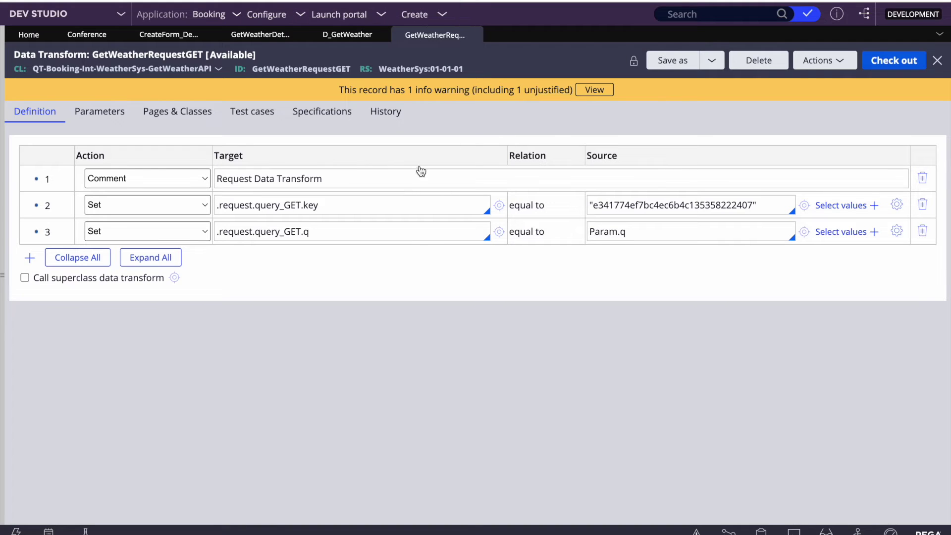
# Copy the ID D_GetWeather from the getWeather data page's header.
pyautogui.click(347, 34)
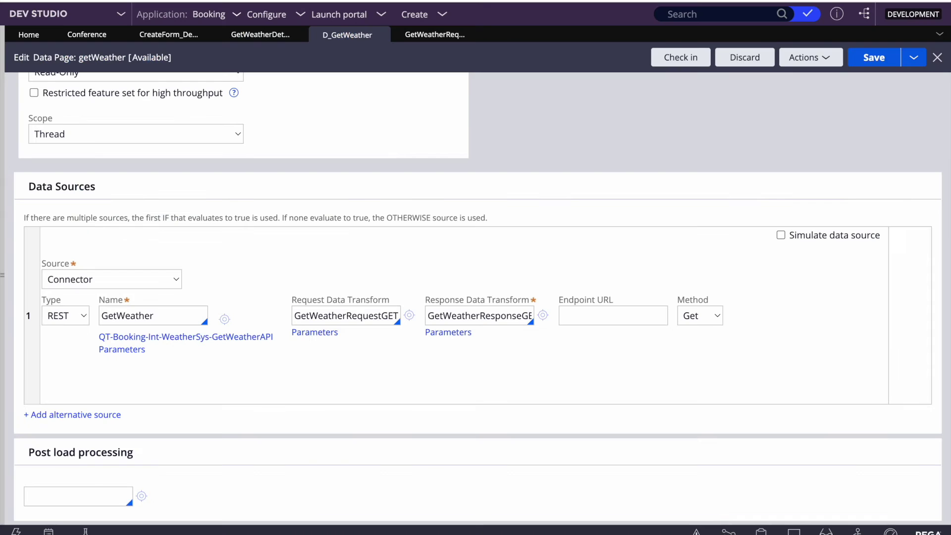
pyautogui.click(260, 35)
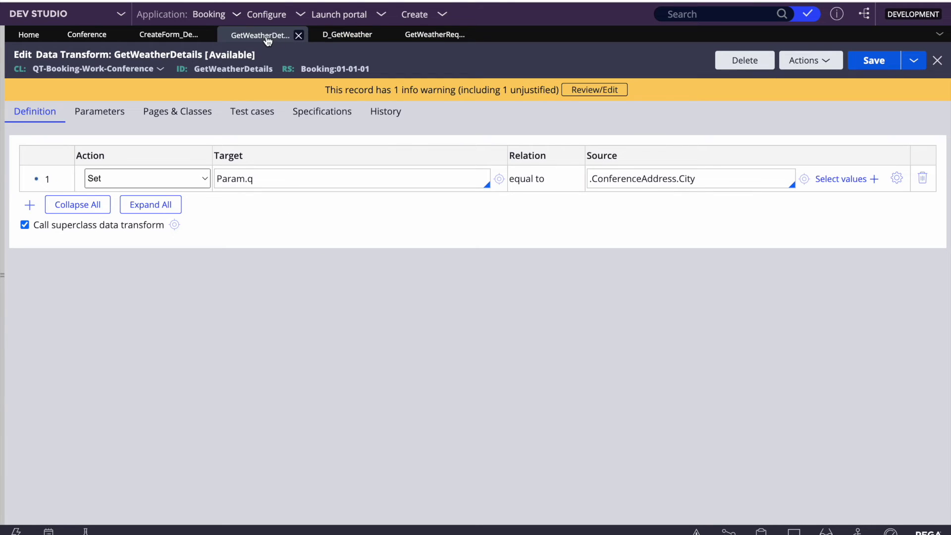
pyautogui.click(351, 40)
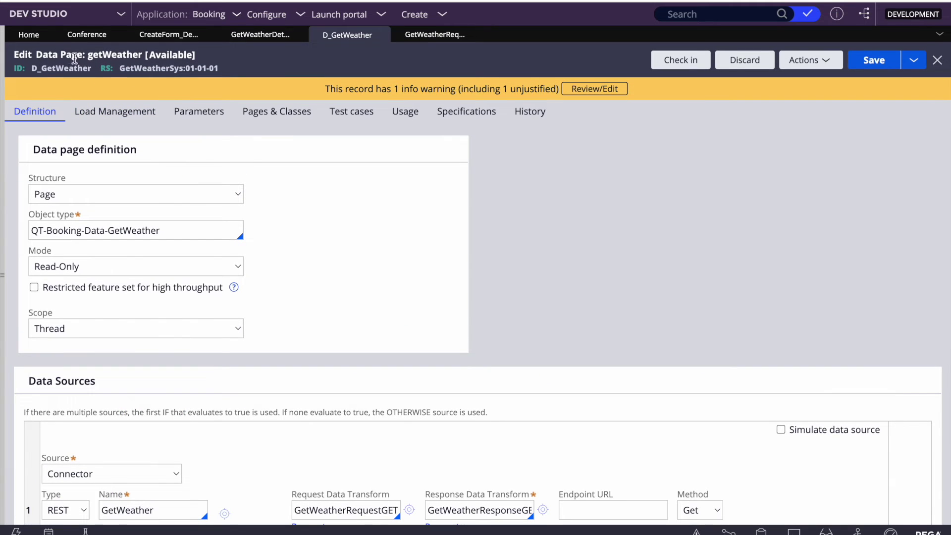
pyautogui.doubleClick(65, 68)
pyautogui.hotkey('ctrl', 'c')
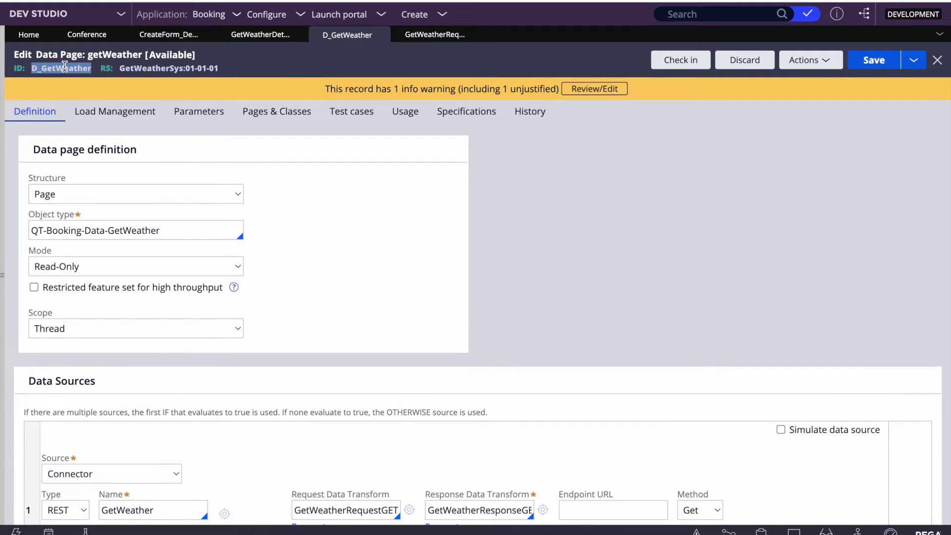
# Add a row below Param.q in GetWeatherDetails with an Update Page action targeting D_GetWeather.
pyautogui.click(261, 35)
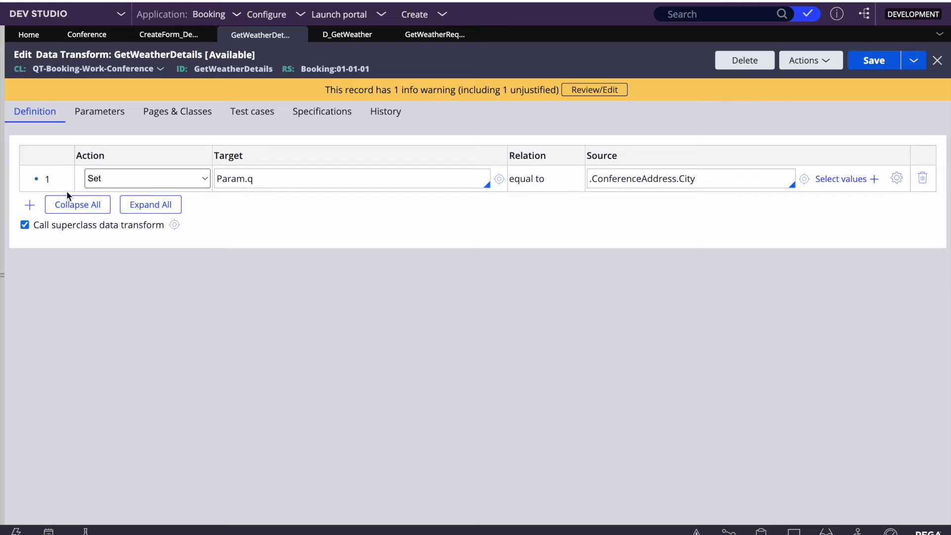
pyautogui.rightClick(57, 178)
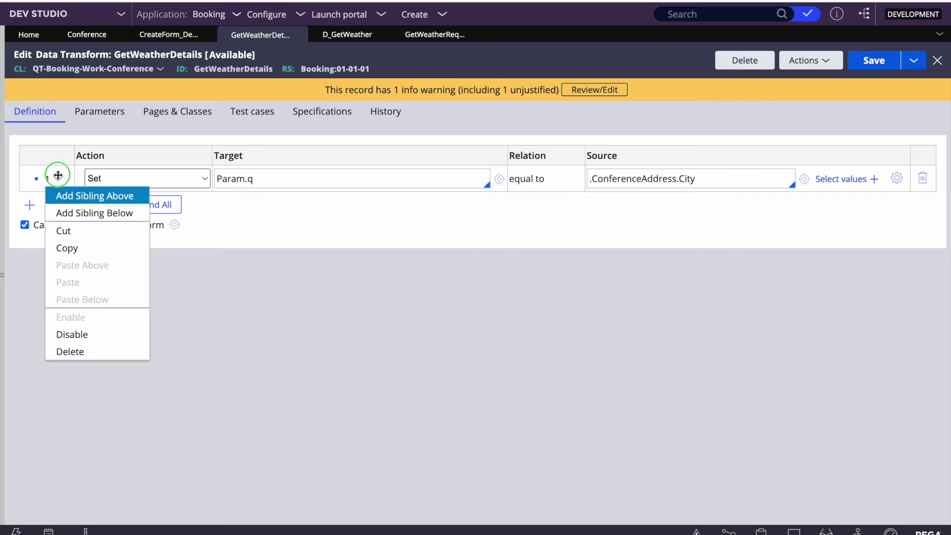
pyautogui.click(94, 223)
pyautogui.click(149, 207)
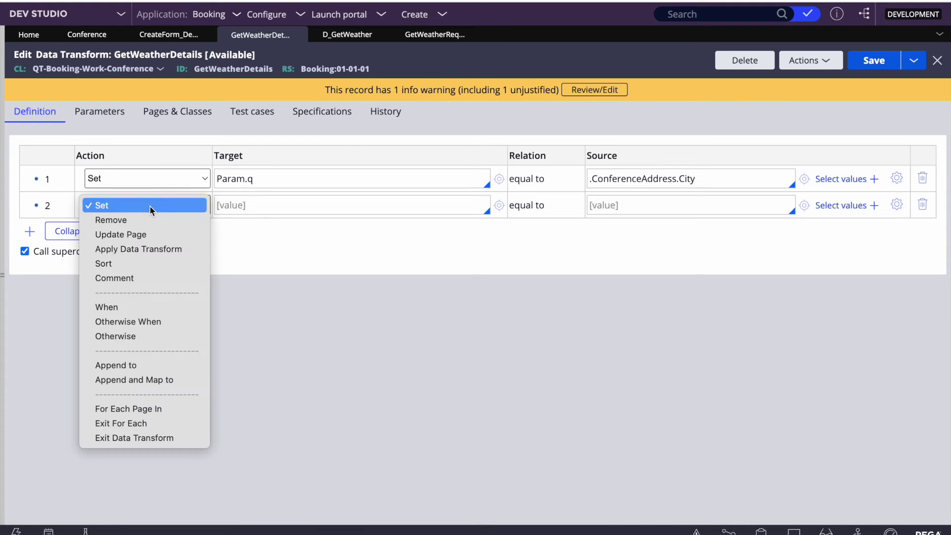
pyautogui.click(112, 233)
pyautogui.click(226, 204)
pyautogui.hotkey('ctrl', 'v')
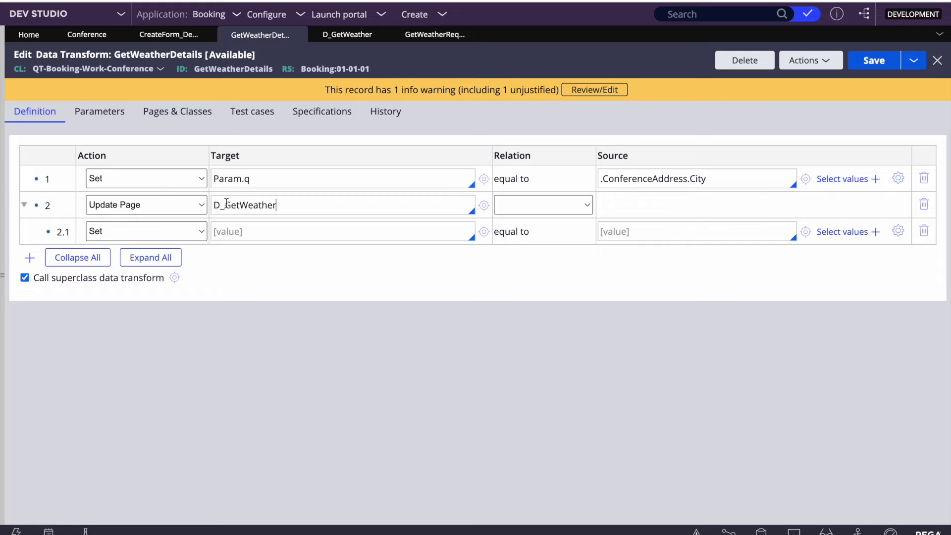
# Change the nested row 2.1 to a Comment action and save the GetWeatherDetails data transform.
pyautogui.click(199, 237)
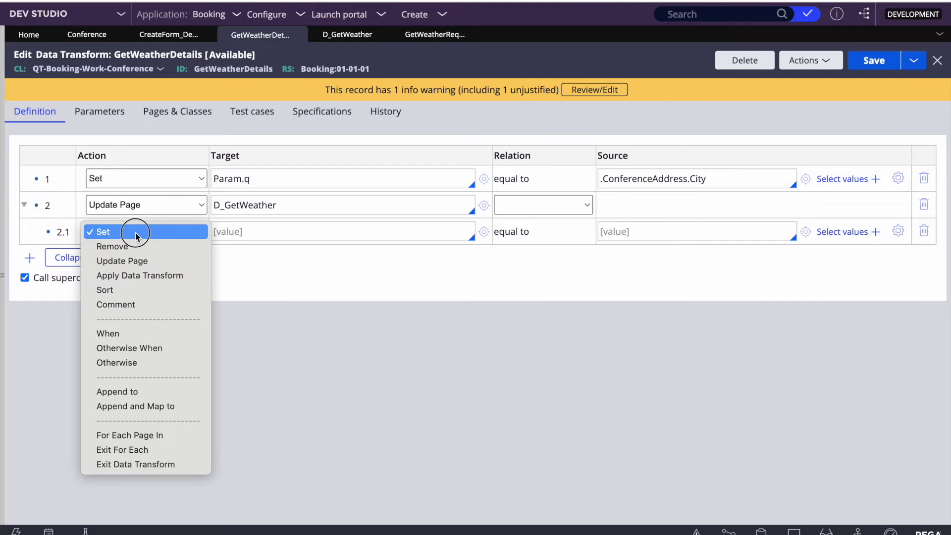
pyautogui.click(108, 304)
pyautogui.click(874, 60)
# Set the source of Param.q to "location" and save the data transform.
pyautogui.rightClick(647, 175)
pyautogui.tripleClick(648, 175)
pyautogui.press('BackSpace')
pyautogui.write('""location')
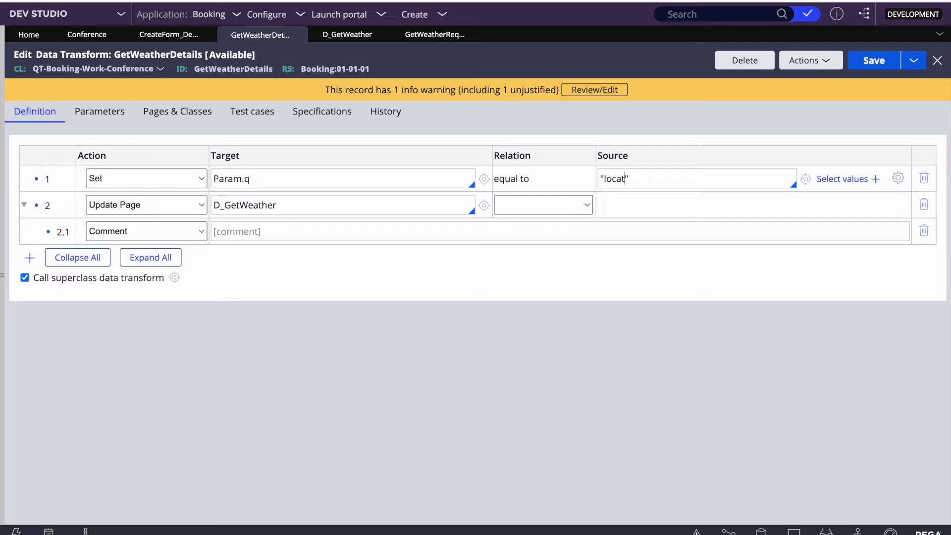
pyautogui.click(875, 63)
# Open the run window for GetWeatherDetails and start a trace.
pyautogui.click(806, 60)
pyautogui.click(801, 76)
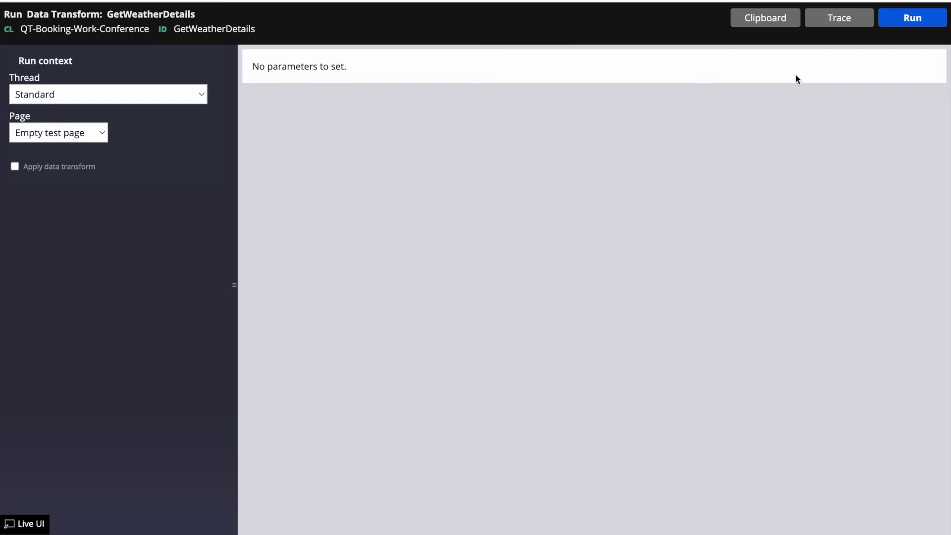
pyautogui.click(848, 25)
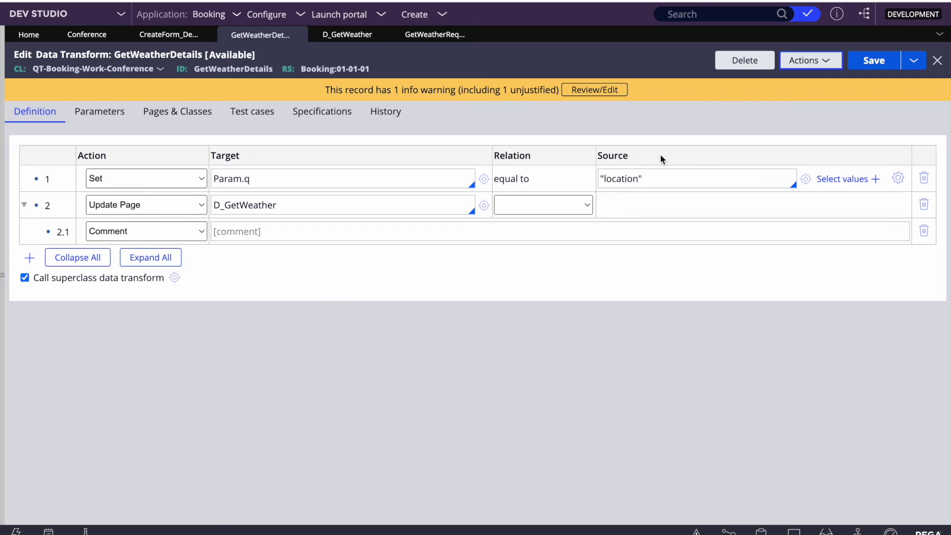
# Set the source of Param.q to "london" and save the GetWeatherDetails data transform.
pyautogui.tripleClick(626, 177)
pyautogui.doubleClick(626, 177)
pyautogui.write('london')
pyautogui.click(872, 61)
# Run the traced GetWeatherDetails data transform and examine the connector's request and response page at the Page-Remove event.
pyautogui.doubleClick(256, 205)
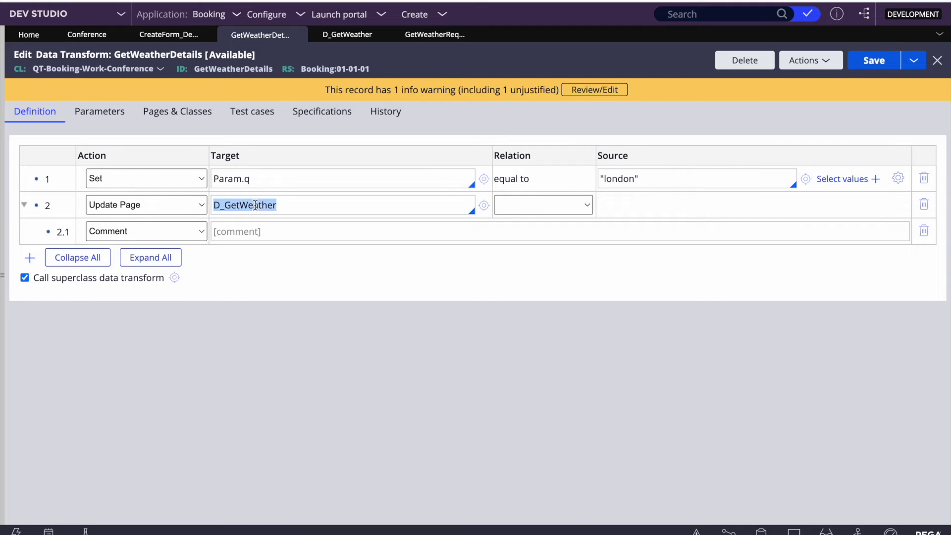
pyautogui.click(298, 207)
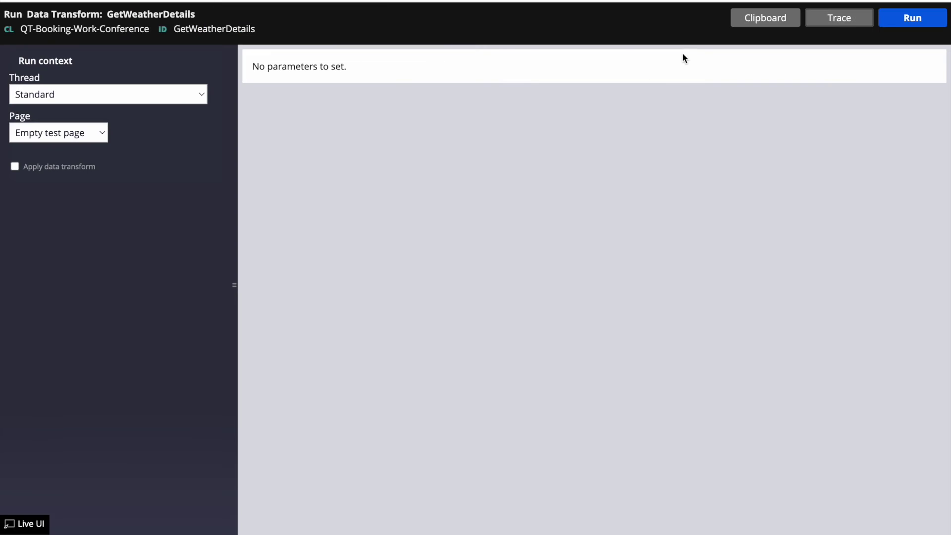
pyautogui.click(910, 18)
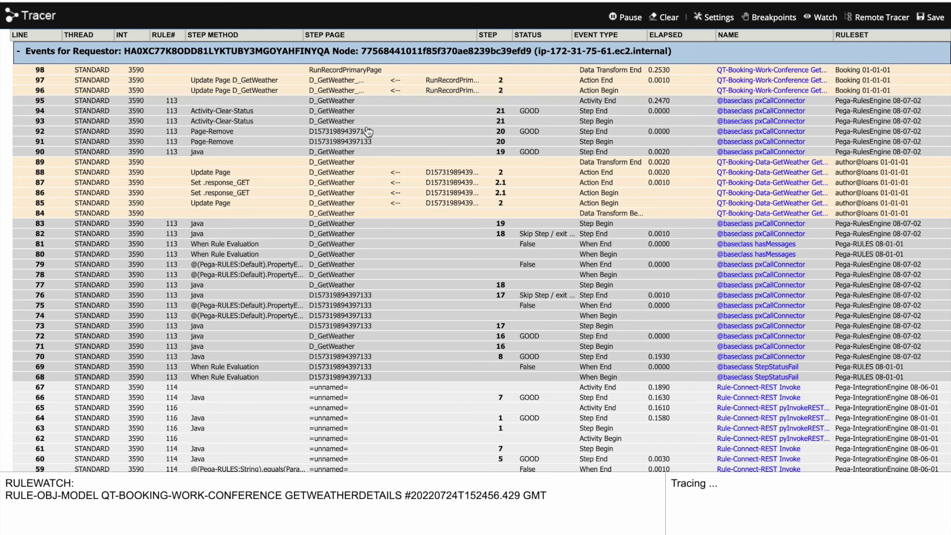
pyautogui.click(338, 132)
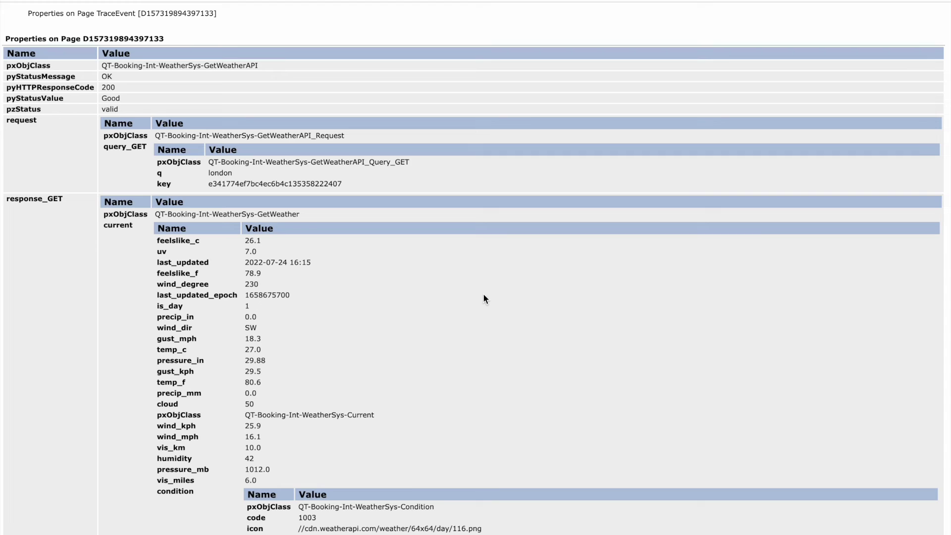
pyautogui.scroll(-3, 456, 305)
pyautogui.scroll(3, 456, 307)
pyautogui.doubleClick(46, 13)
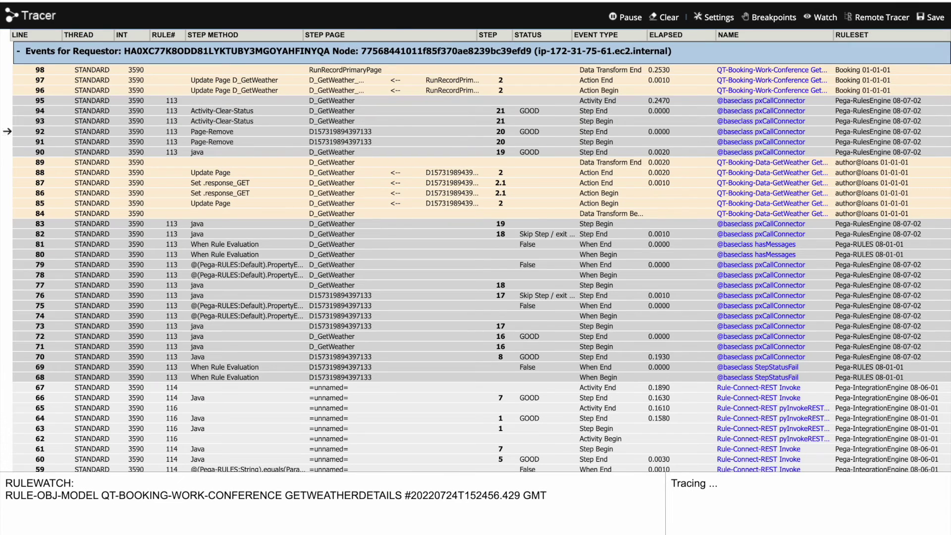
# Examine the D_GetWeather page recorded at the end of the final Update Page event, and close the trace and test windows.
pyautogui.click(324, 80)
pyautogui.scroll(-4, 153, 319)
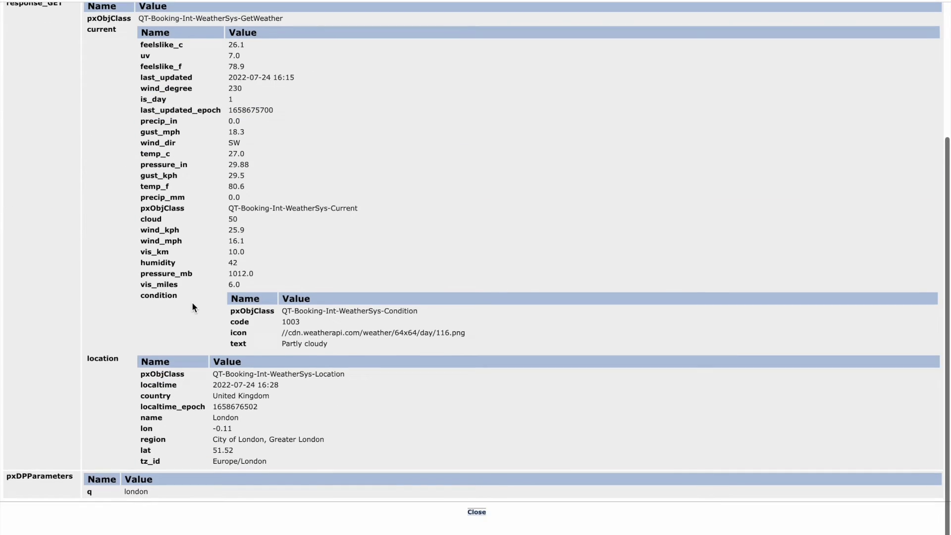
pyautogui.scroll(-1, 256, 315)
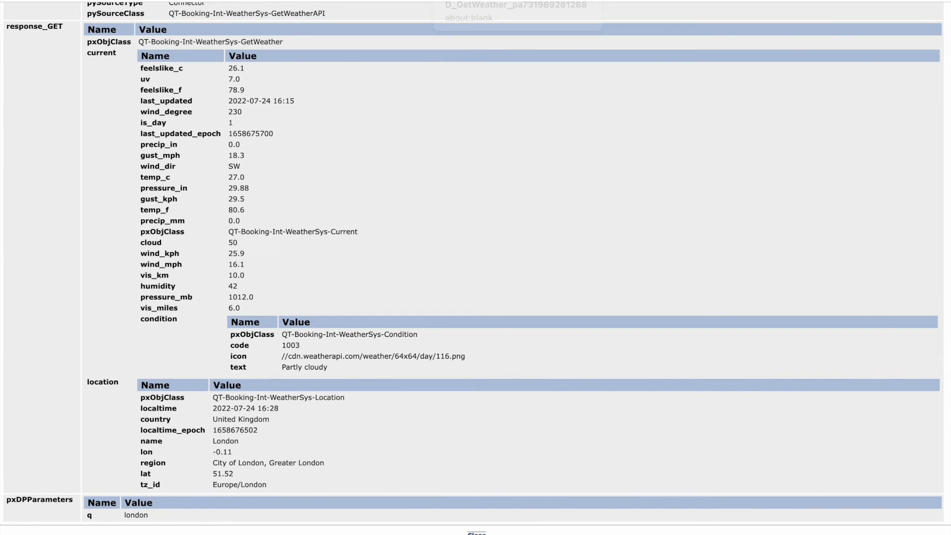
pyautogui.press('super+w')
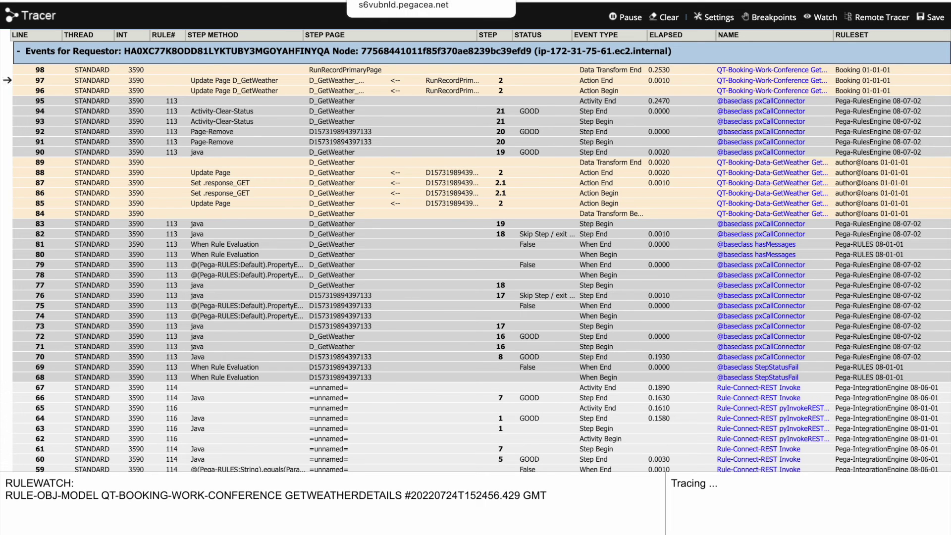
pyautogui.press('super+w')
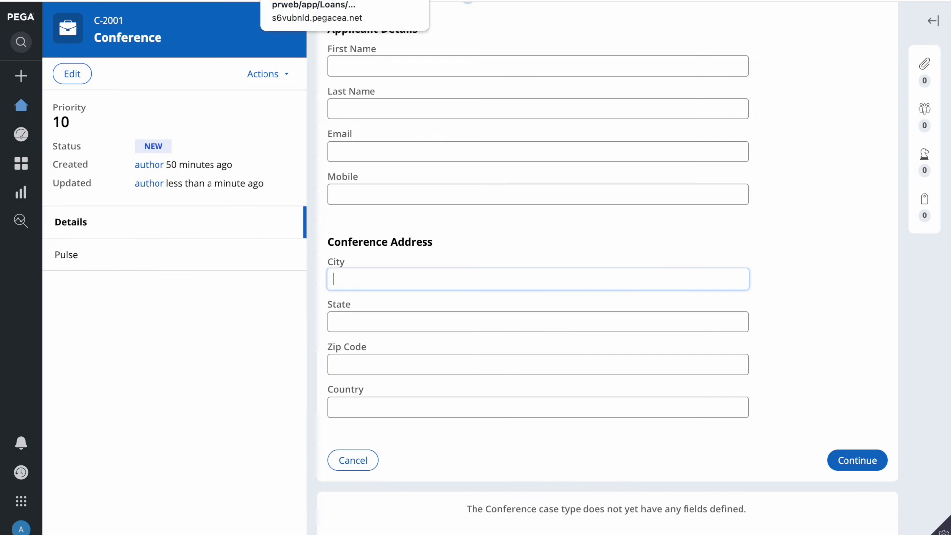
pyautogui.press('super+w')
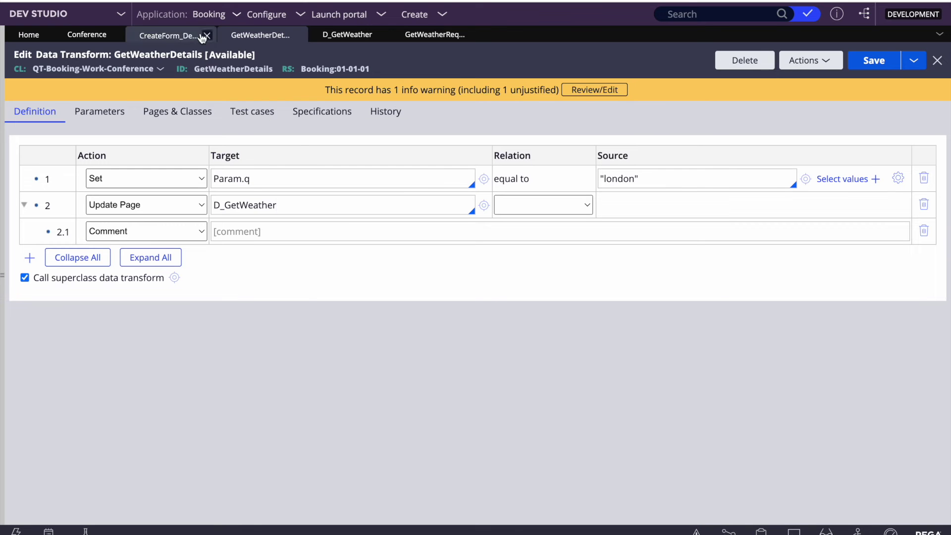
# Check the parameters passed to the response data transform in the D_GetWeather data page's source, without keeping any change.
pyautogui.click(350, 36)
pyautogui.scroll(-4, 319, 337)
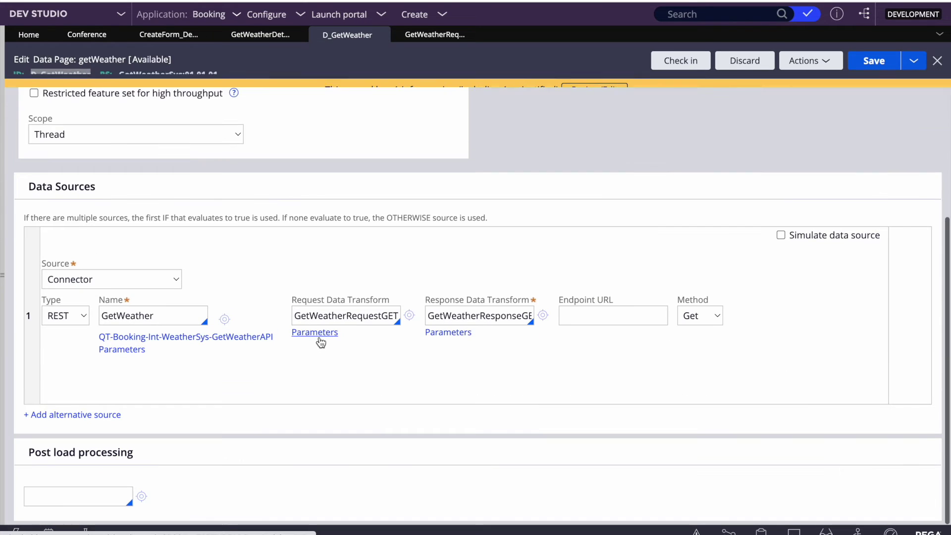
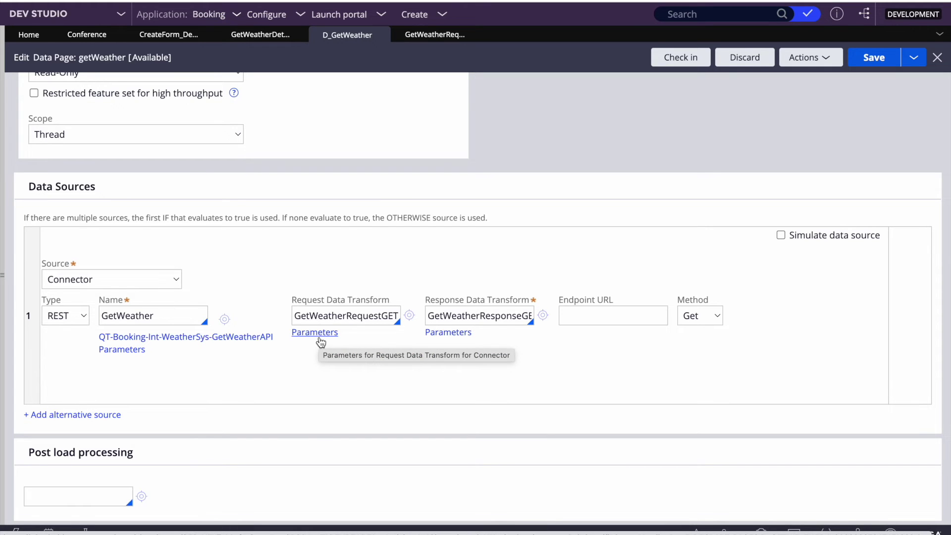
pyautogui.click(455, 333)
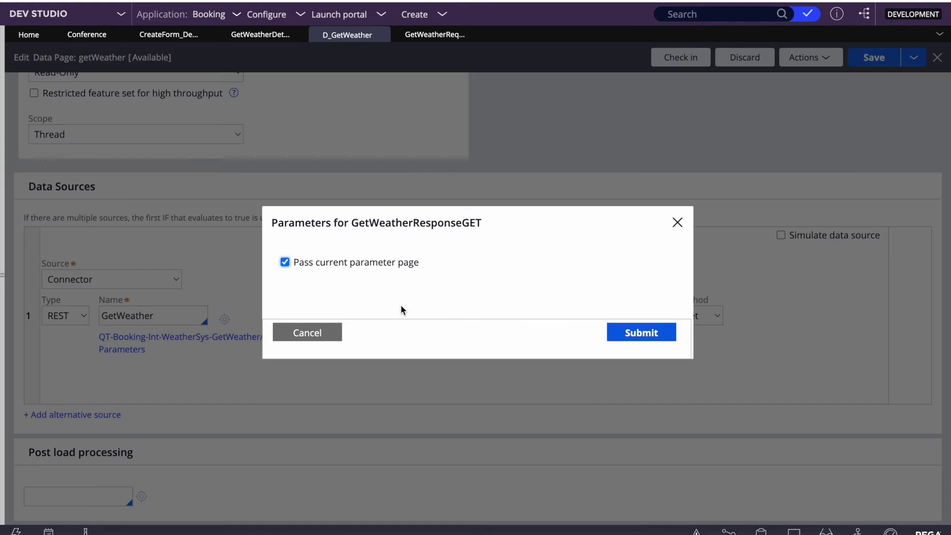
pyautogui.click(285, 262)
pyautogui.click(308, 334)
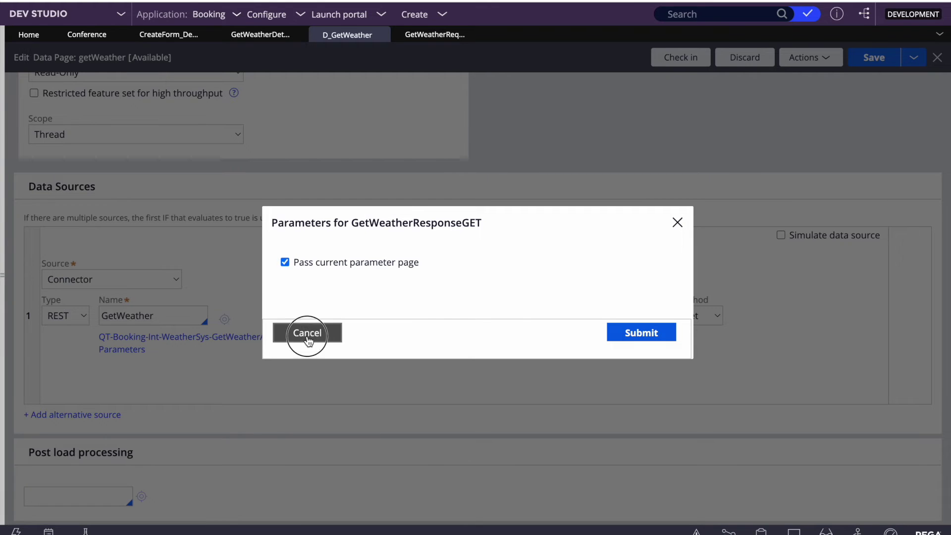
# Review the DataSource mapping, parameter and page class in the GetWeatherResponseGET data transform, and close the rule.
pyautogui.click(543, 316)
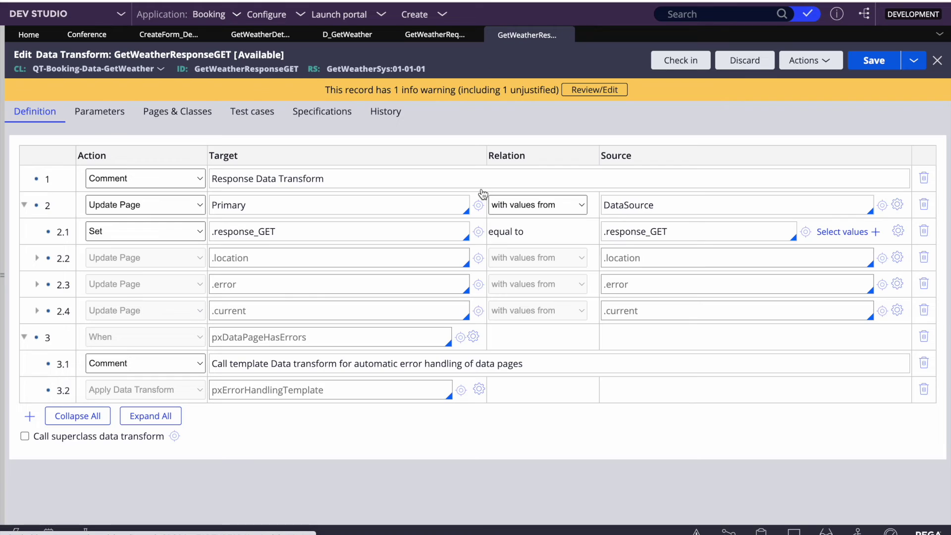
pyautogui.doubleClick(620, 203)
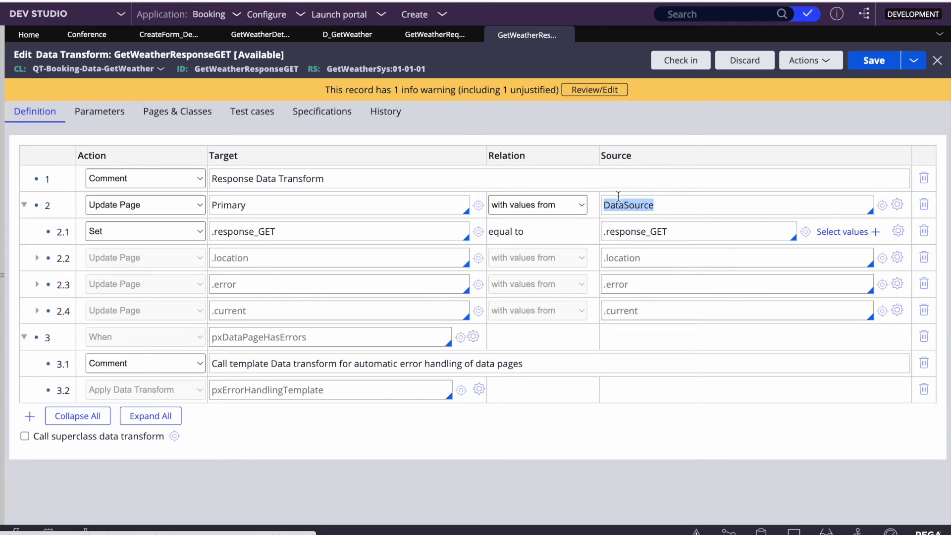
pyautogui.click(87, 110)
pyautogui.doubleClick(63, 223)
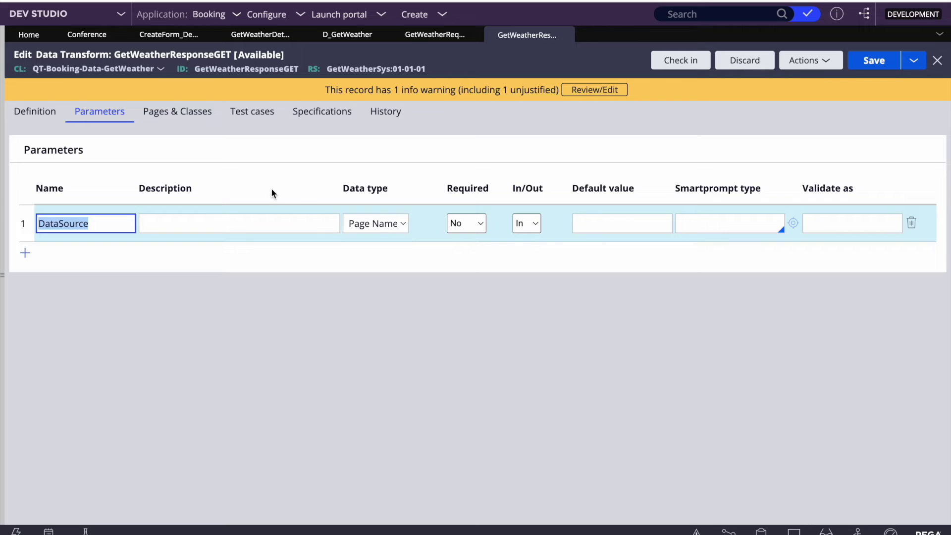
pyautogui.click(193, 113)
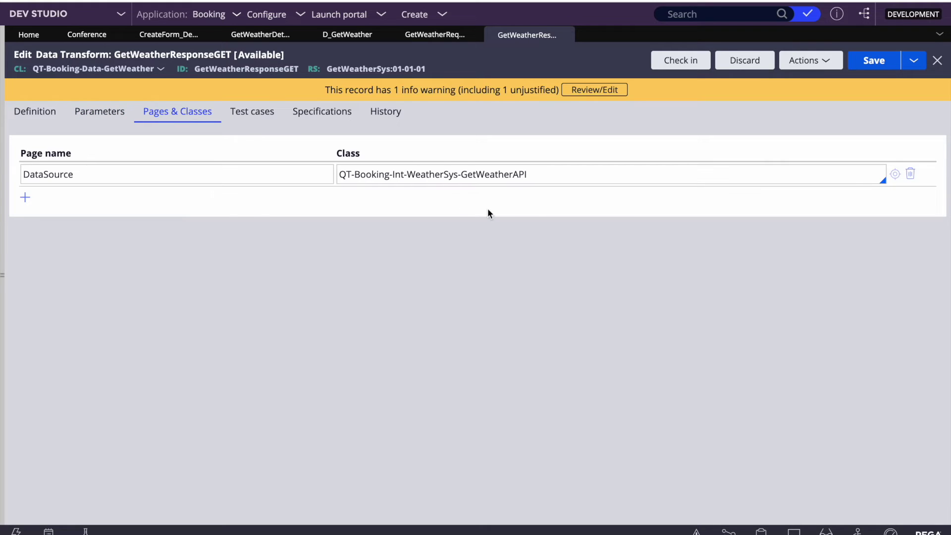
pyautogui.click(26, 110)
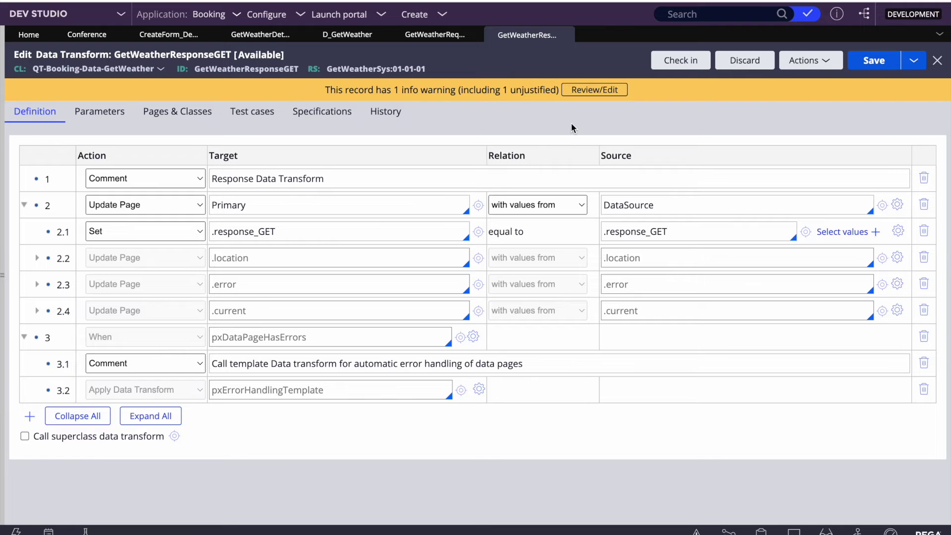
pyautogui.doubleClick(625, 204)
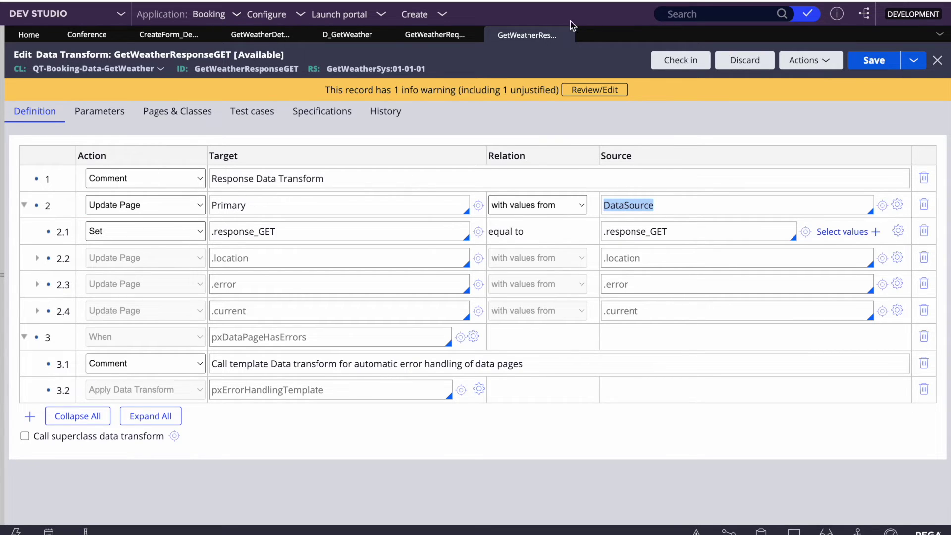
pyautogui.click(569, 35)
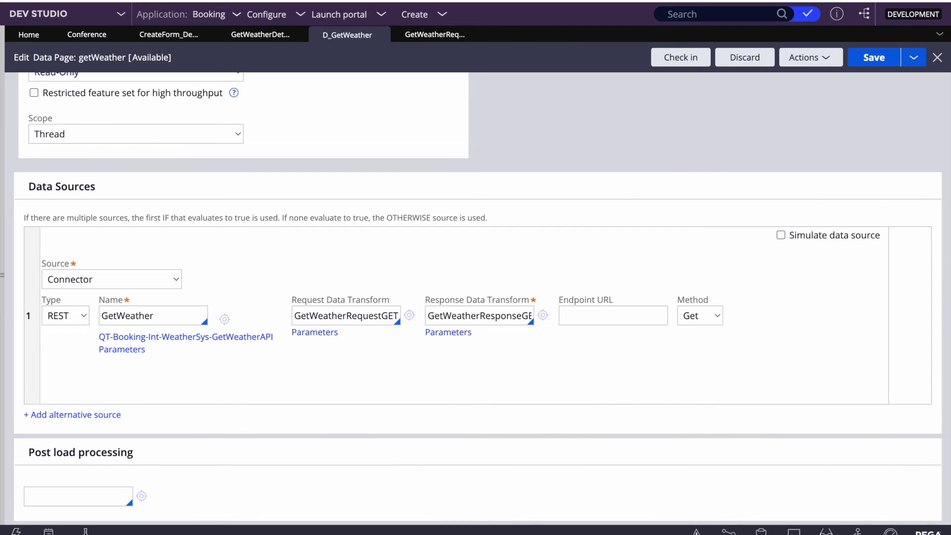
# Set the source of Param.q to .ConferenceAddress.City in GetWeatherDetails and save the data transform.
pyautogui.click(256, 35)
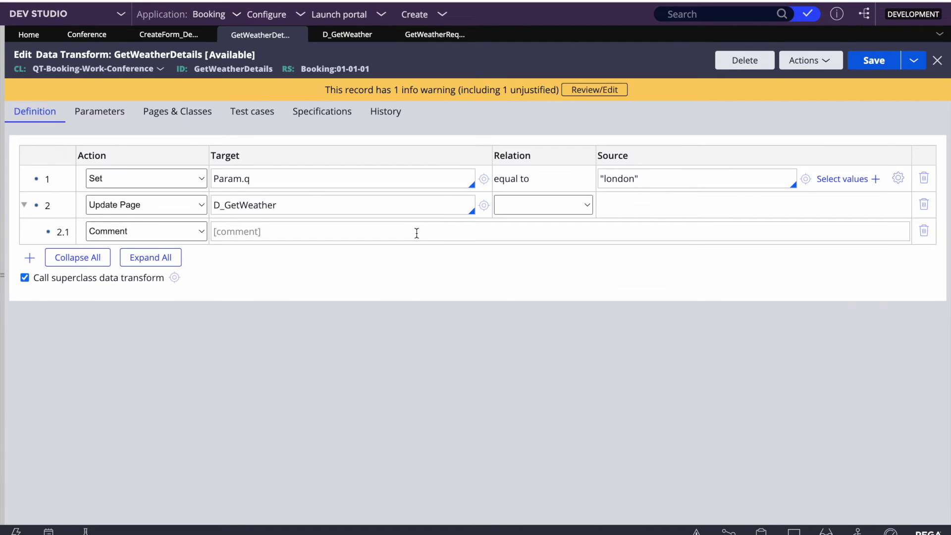
pyautogui.click(639, 181)
pyautogui.press('BackSpace')
pyautogui.press('BackSpace')
pyautogui.press('BackSpace')
pyautogui.press('BackSpace')
pyautogui.press('BackSpace')
pyautogui.press('BackSpace')
pyautogui.press('BackSpace')
pyautogui.press('BackSpace')
pyautogui.write('.')
pyautogui.press('Down')
pyautogui.press('Down')
pyautogui.press('Up')
pyautogui.press('Return')
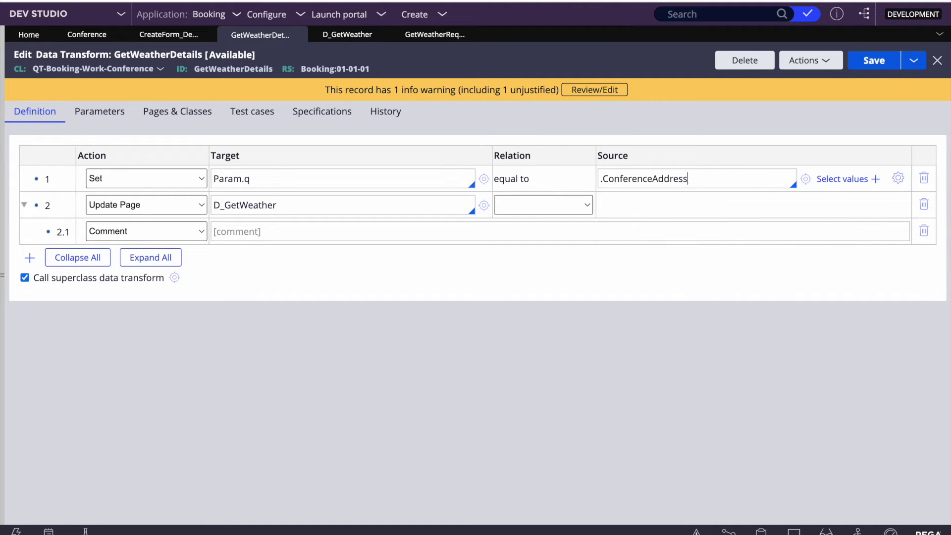
pyautogui.write('.')
pyautogui.press('Down')
pyautogui.press('Return')
pyautogui.click(871, 61)
# Add a sibling Set row below the D_GetWeather update with .WeatherDetails.CurrentTemperatureInC as its target.
pyautogui.rightClick(43, 205)
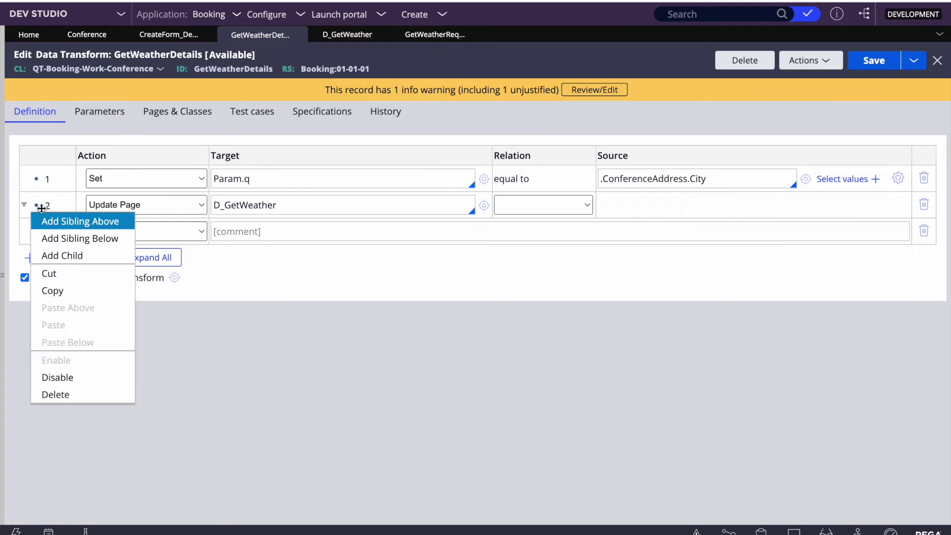
pyautogui.click(82, 239)
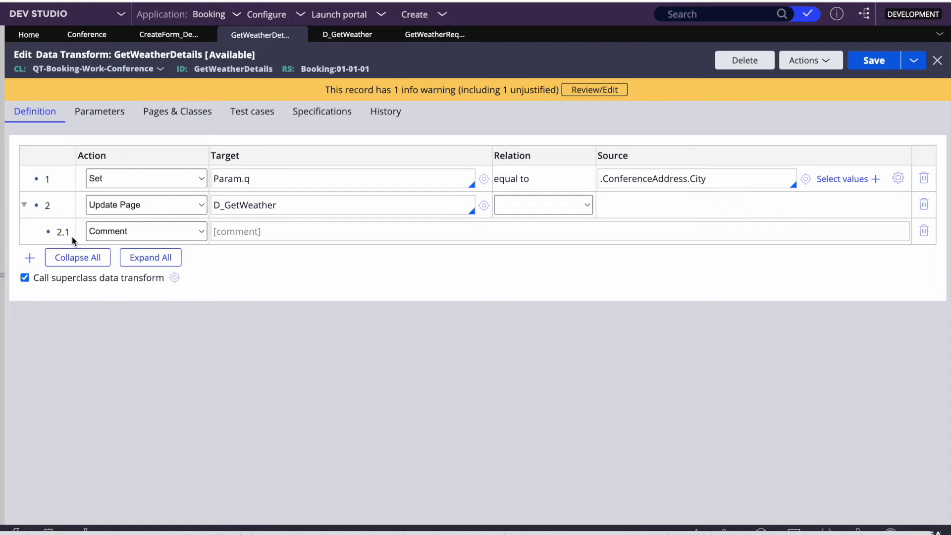
pyautogui.click(243, 257)
pyautogui.write('.')
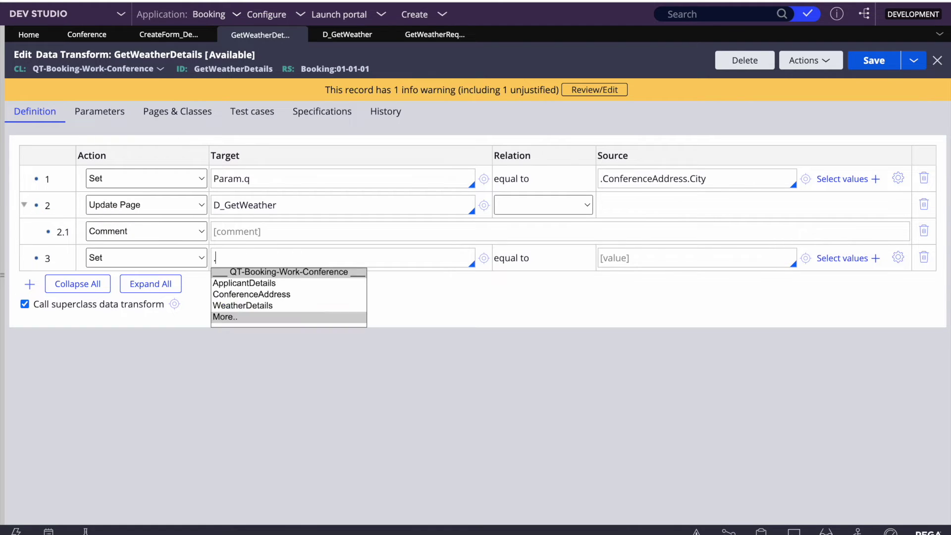
pyautogui.press('Down')
pyautogui.press('Down')
pyautogui.press('Return')
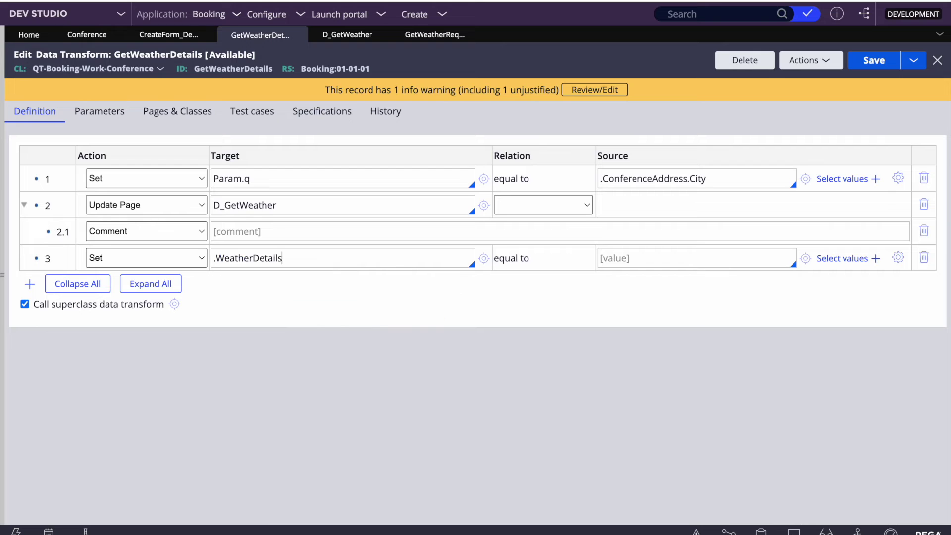
pyautogui.write('.')
pyautogui.press('Down')
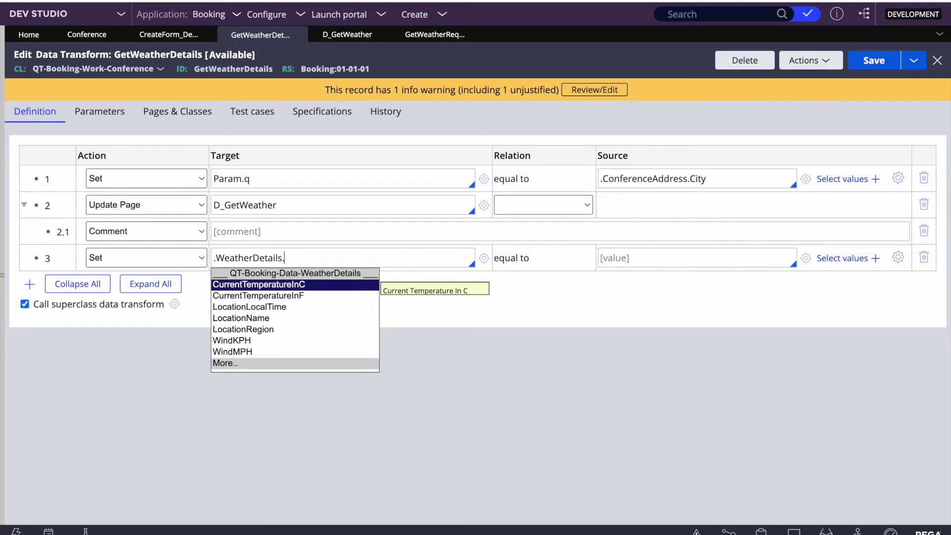
pyautogui.press('Return')
# Add a Set row with .WeatherDetails.CurrentTemperatureInF as its target, followed by another empty Set row.
pyautogui.press('Return')
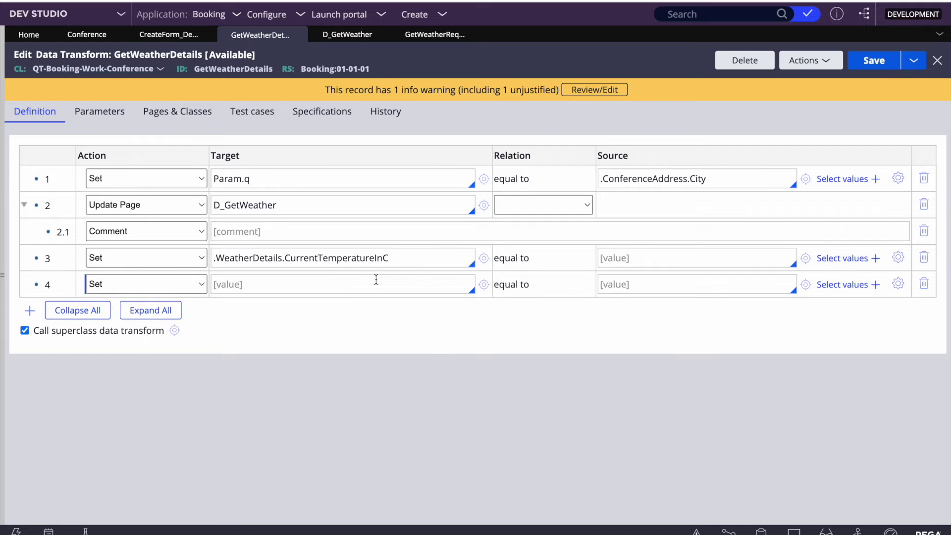
pyautogui.click(278, 284)
pyautogui.write('.')
pyautogui.press('Down')
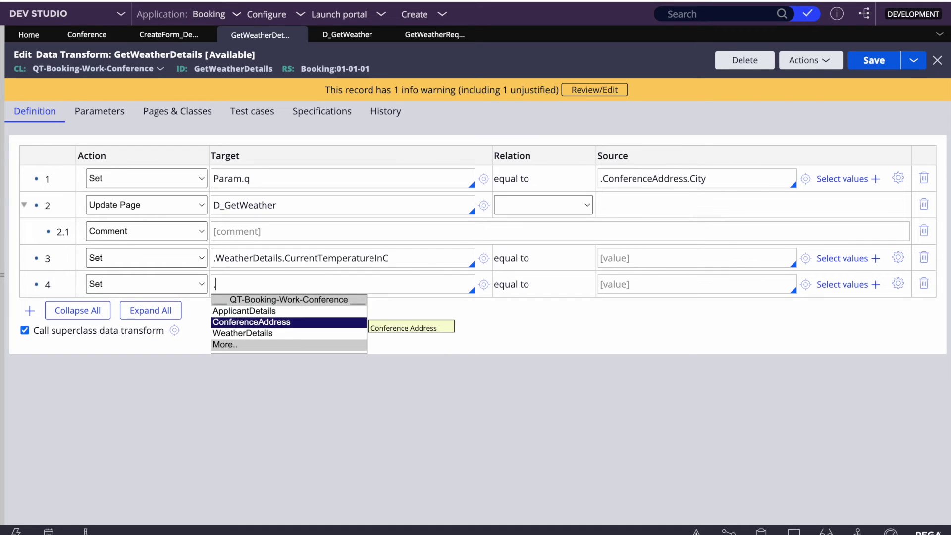
pyautogui.press('Return')
pyautogui.press('Down')
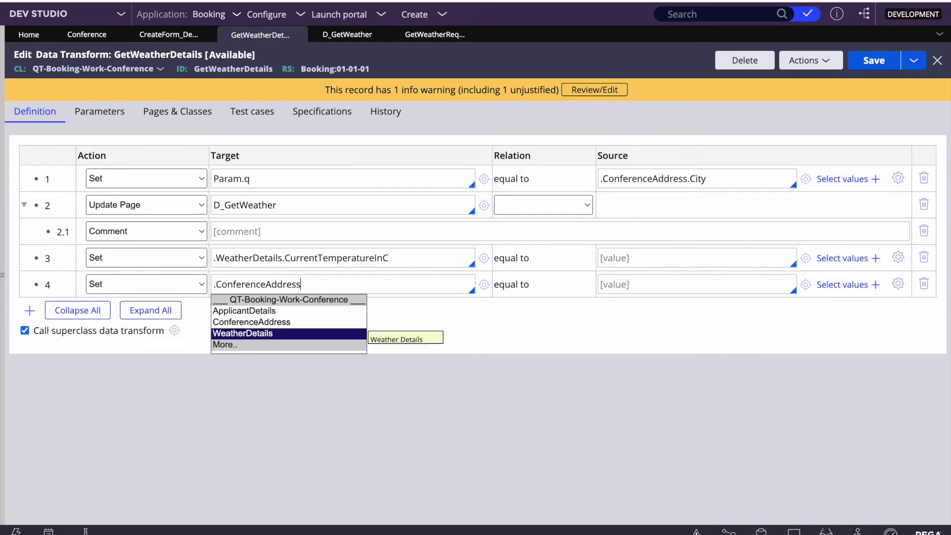
pyautogui.press('Up')
pyautogui.press('Down')
pyautogui.press('Return')
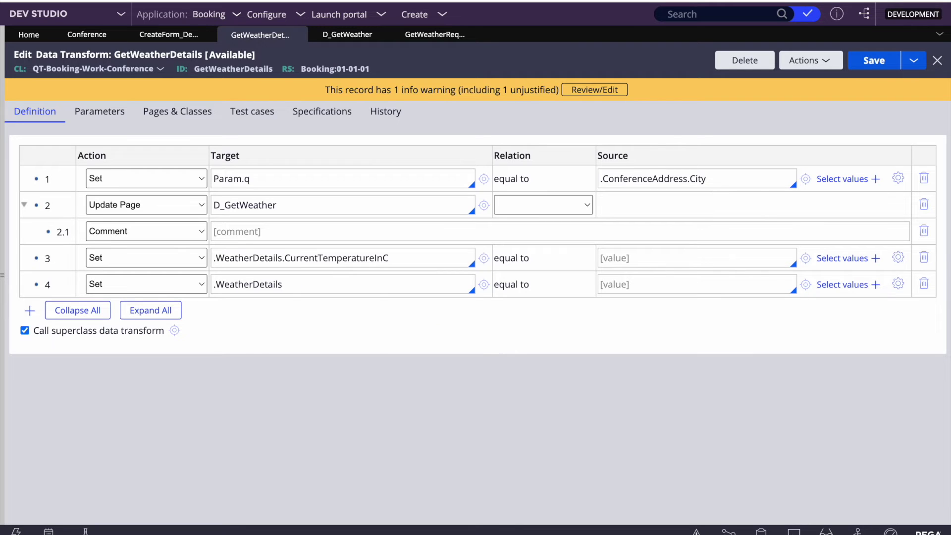
pyautogui.write('.')
pyautogui.press('Down')
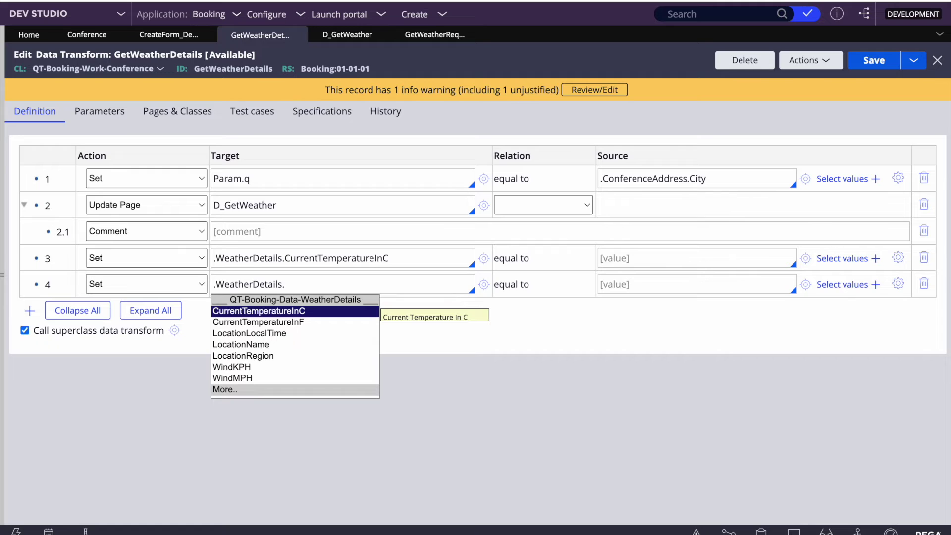
pyautogui.press('Down')
pyautogui.press('Return')
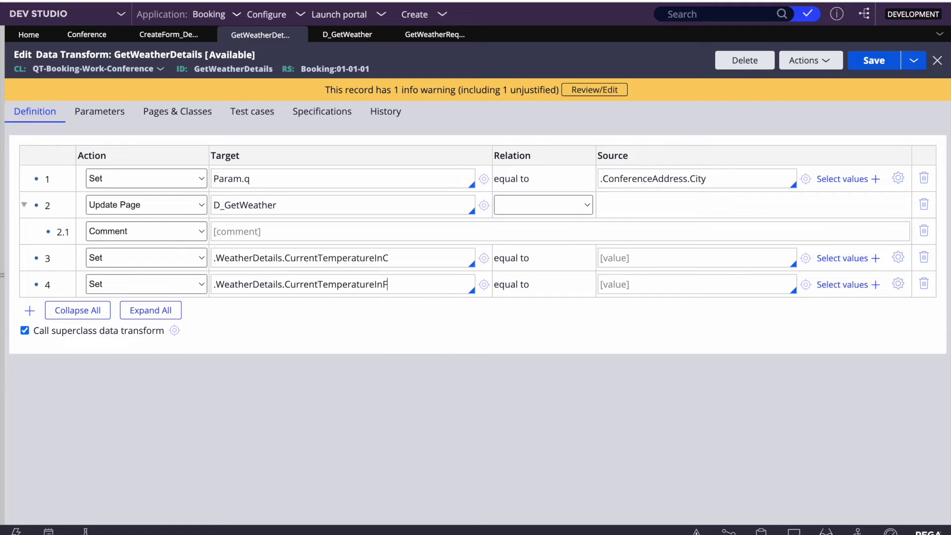
pyautogui.press('Return')
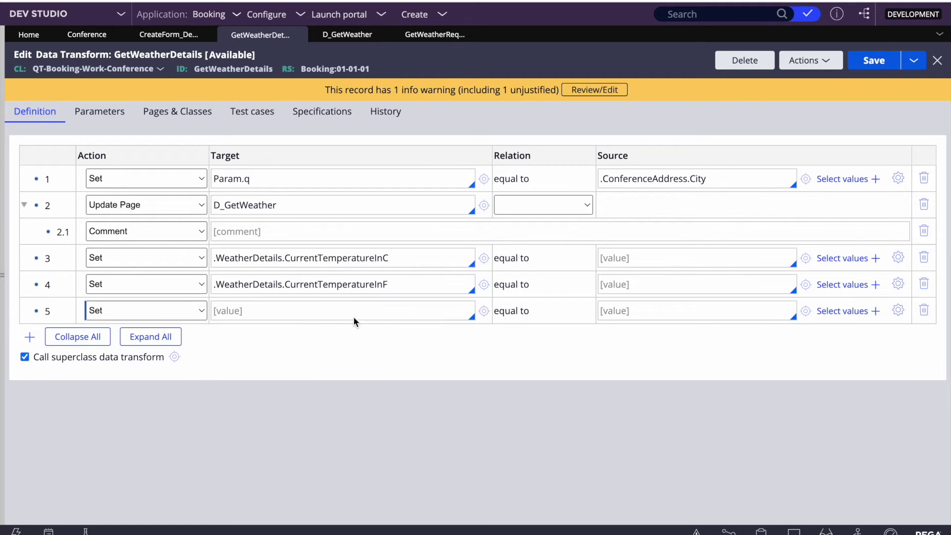
# Set the target of the empty Set row 5 to .WeatherDetails.WindKPH.
pyautogui.click(265, 311)
pyautogui.write('.')
pyautogui.press('Down')
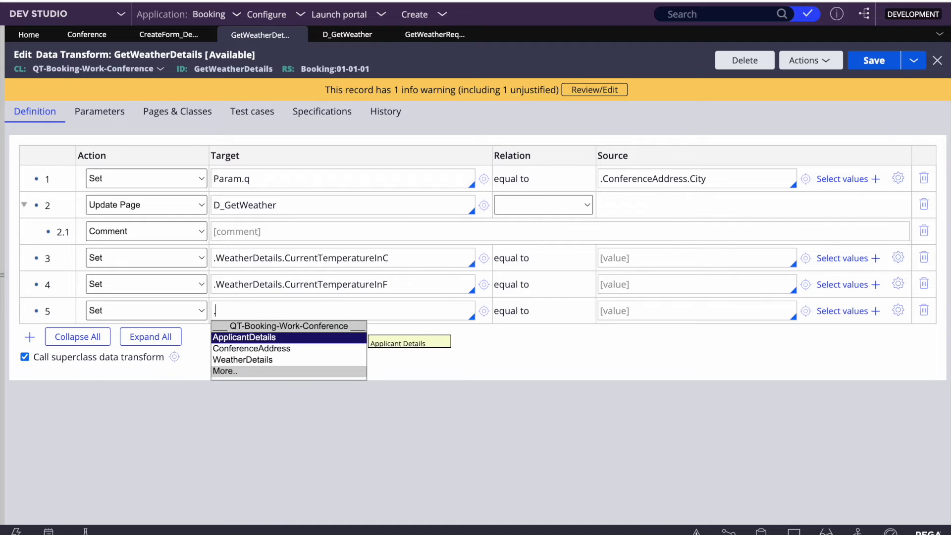
pyautogui.press('Down')
pyautogui.press('Down')
pyautogui.press('Return')
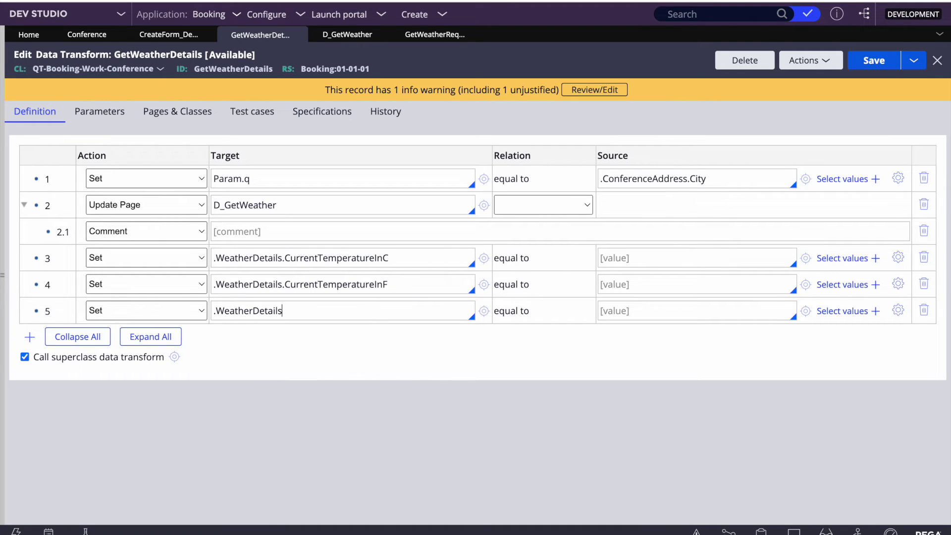
pyautogui.write('.')
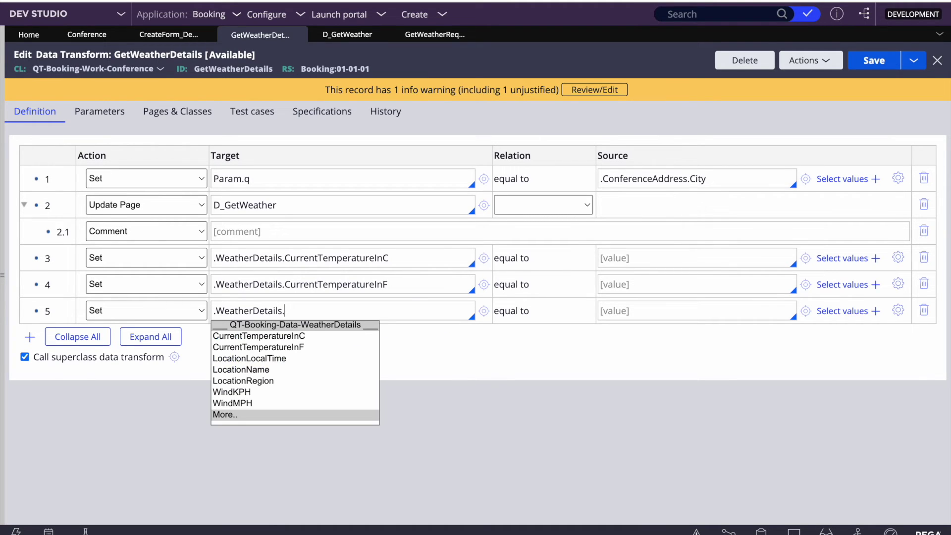
pyautogui.press('Down')
pyautogui.press('Down')
pyautogui.press('Down')
pyautogui.press('Down')
pyautogui.press('Down')
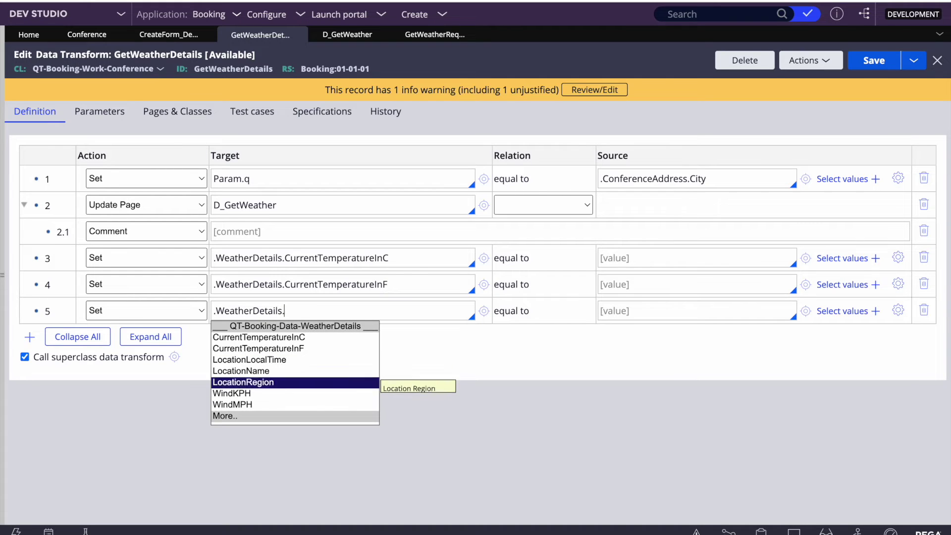
pyautogui.press('Down')
pyautogui.press('Return')
# Copy the D_GetWeather page name and begin the CurrentTemperatureInC source with D_GetWeather followed by a dot.
pyautogui.click(630, 250)
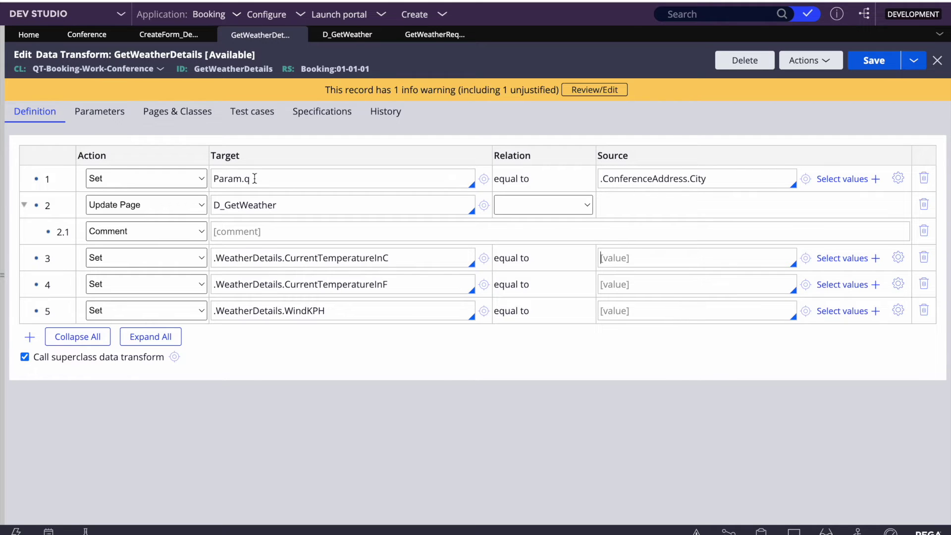
pyautogui.doubleClick(243, 205)
pyautogui.hotkey('ctrl', 'c')
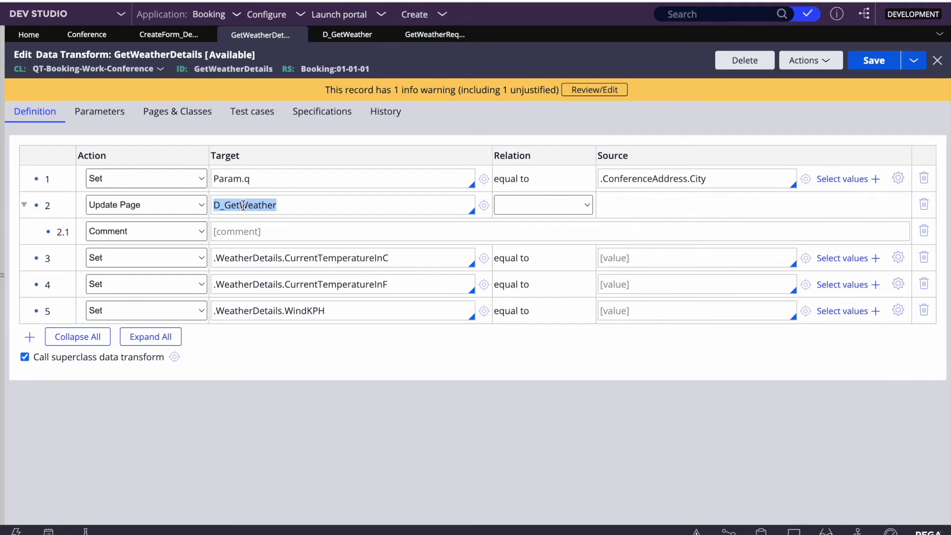
pyautogui.click(610, 261)
pyautogui.hotkey('ctrl', 'v')
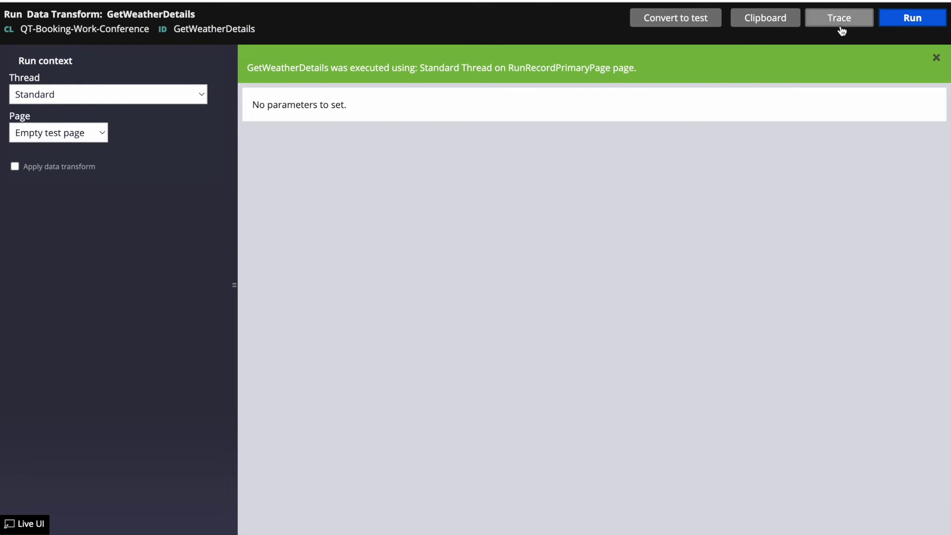
# Examine the D_GetWeather page in the Tracer and the location object in Postman's response, then return to GetWeatherDetails in Chrome.
pyautogui.click(839, 15)
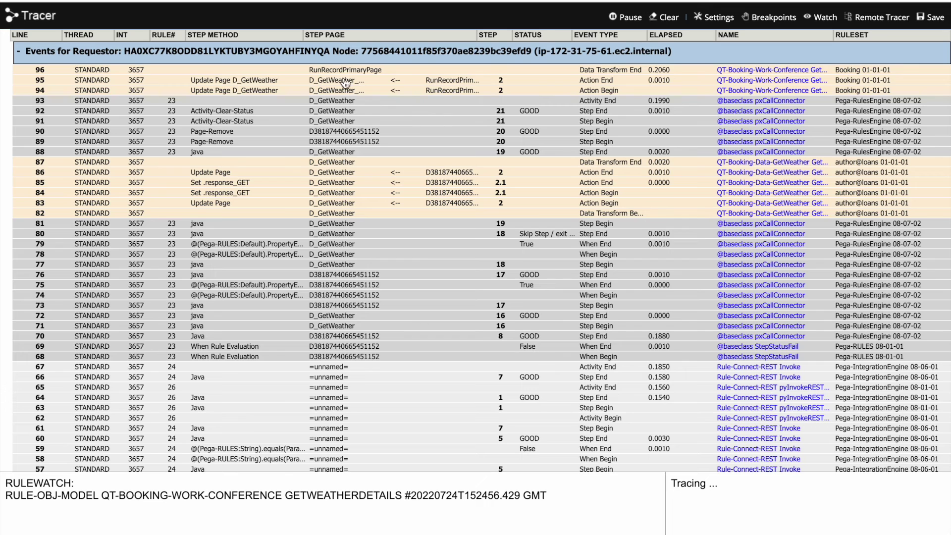
pyautogui.click(326, 108)
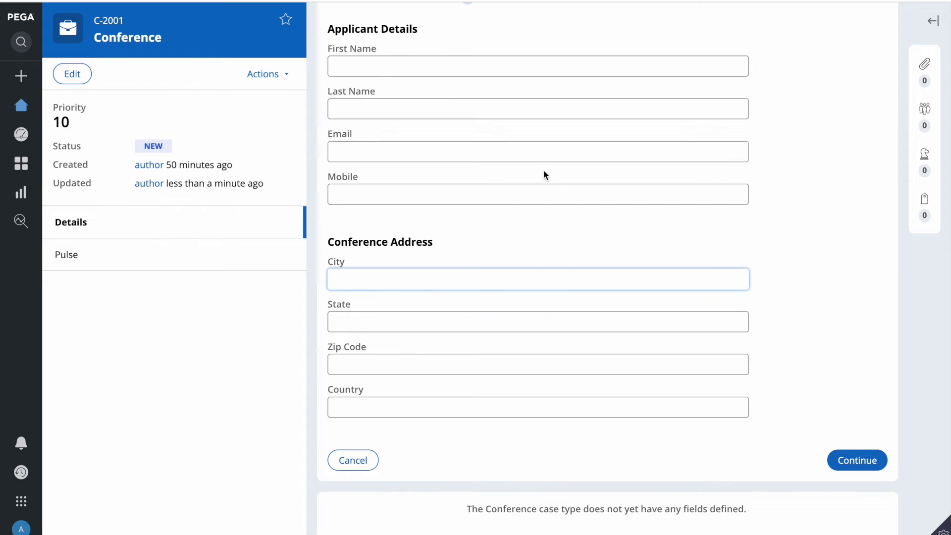
pyautogui.press('F4')
pyautogui.click(812, 527)
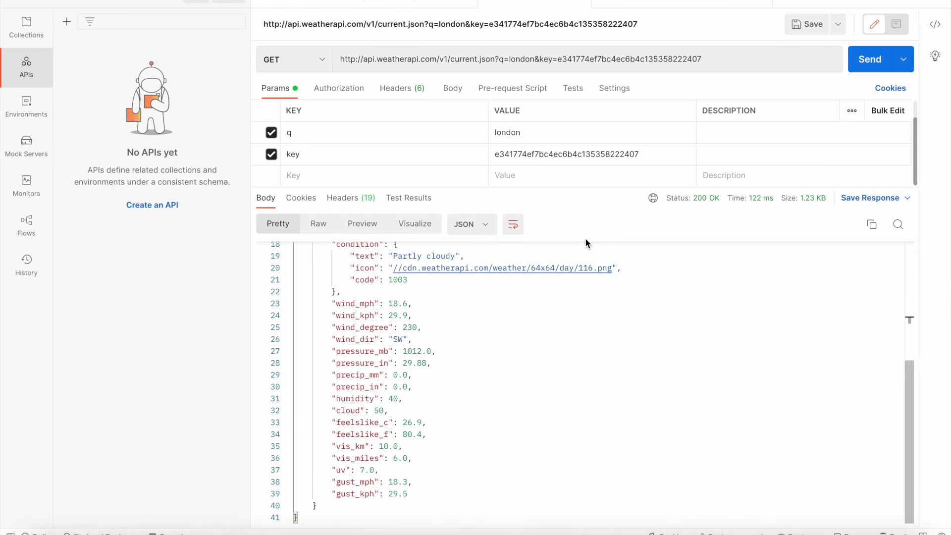
pyautogui.scroll(5, 482, 370)
pyautogui.doubleClick(324, 259)
pyautogui.press('F4')
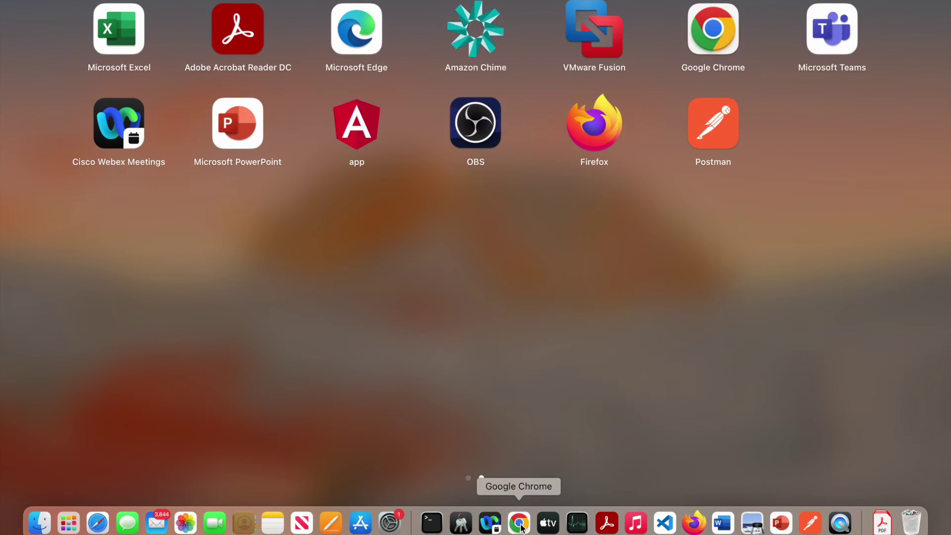
pyautogui.click(519, 523)
pyautogui.hotkey('ctrl', 'shift', 'Tab')
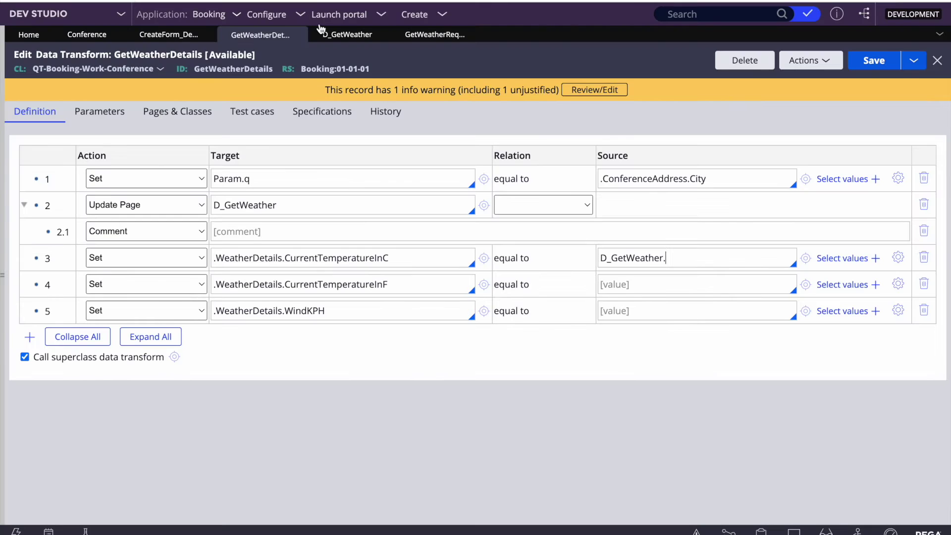
# Open the run window of the D_GetWeather data page and enter london as the q parameter.
pyautogui.click(344, 33)
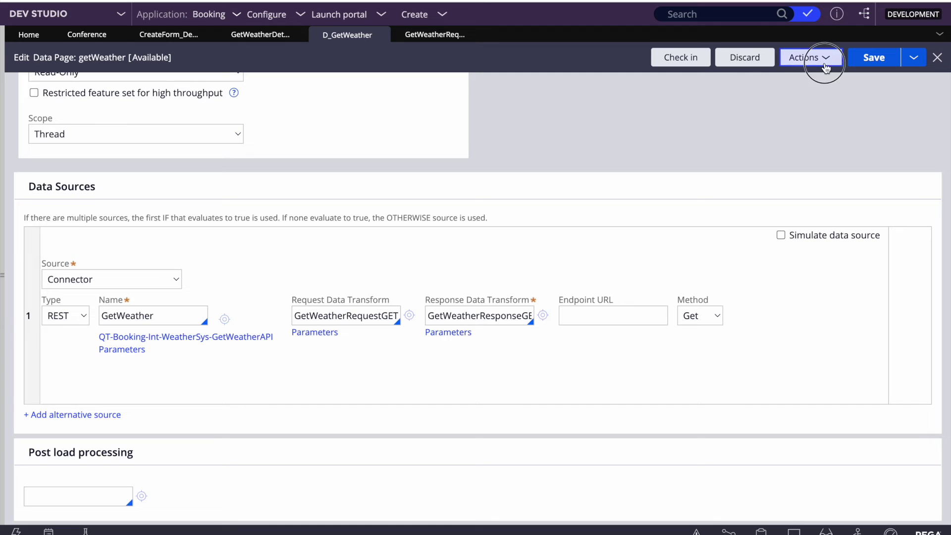
pyautogui.click(809, 57)
pyautogui.click(775, 74)
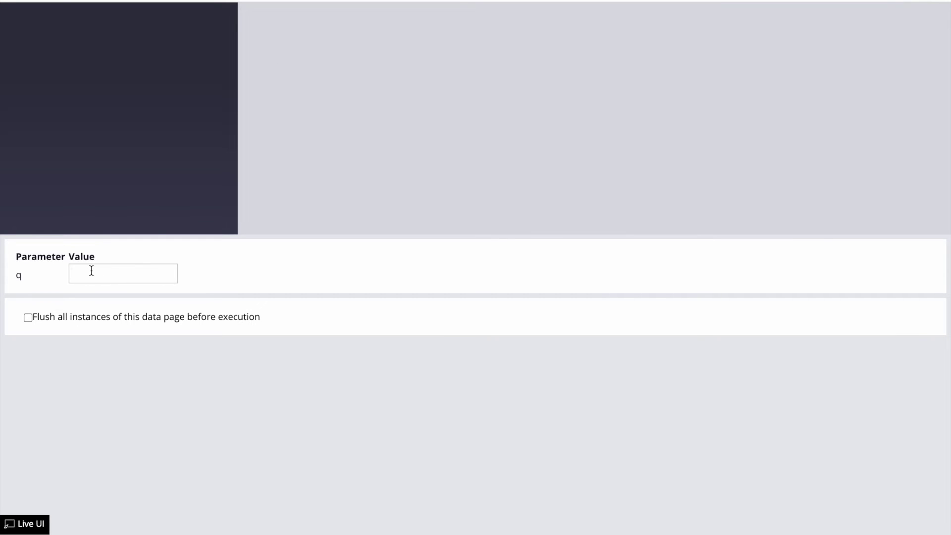
pyautogui.write('london')
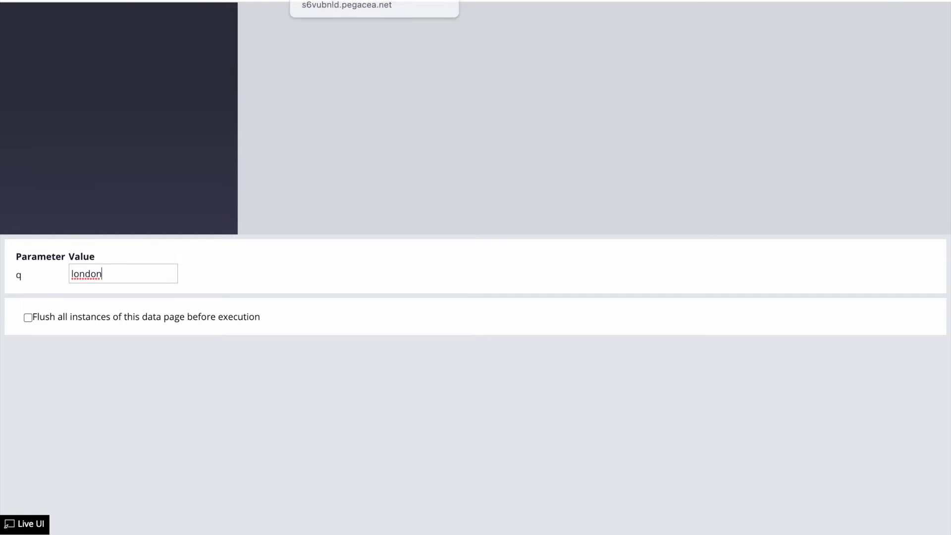
# Copy the response_GET name from the traced D_GetWeather page and complete the CurrentTemperatureInC source as D_GetWeather.response_GET.
pyautogui.press('F4')
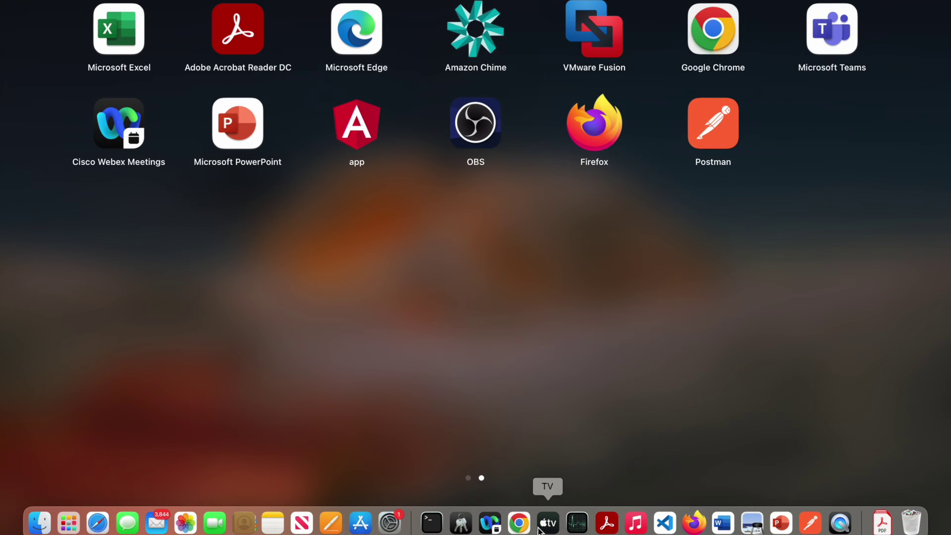
pyautogui.click(520, 523)
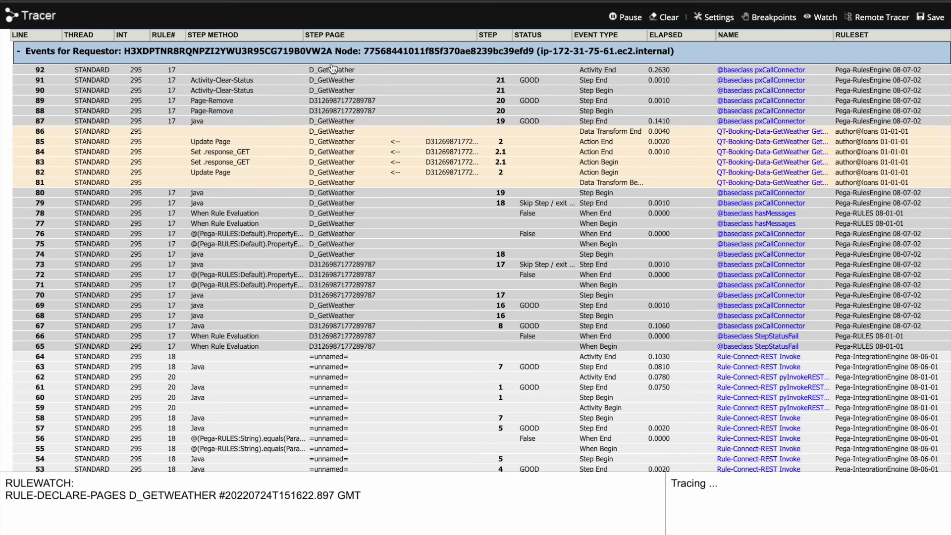
pyautogui.click(324, 72)
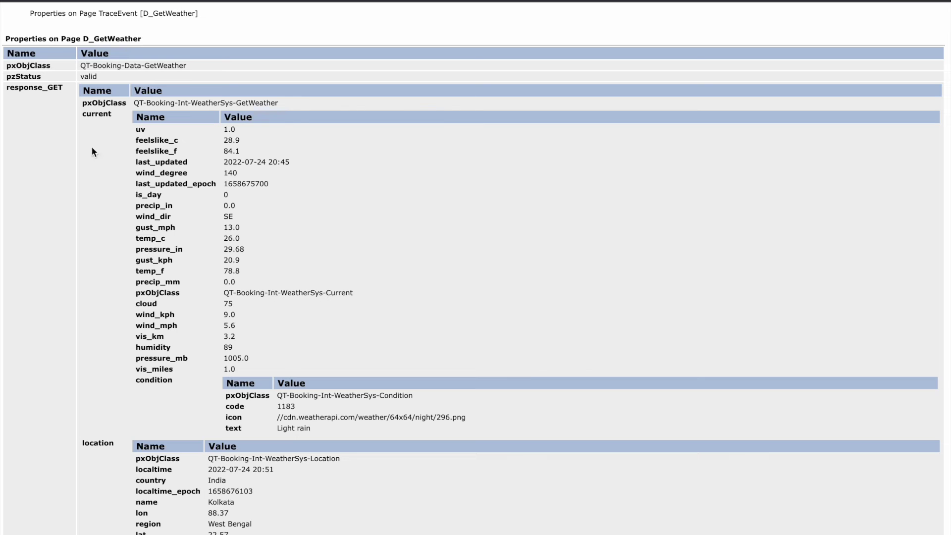
pyautogui.doubleClick(51, 89)
pyautogui.press('super+c')
pyautogui.press('F4')
pyautogui.click(518, 520)
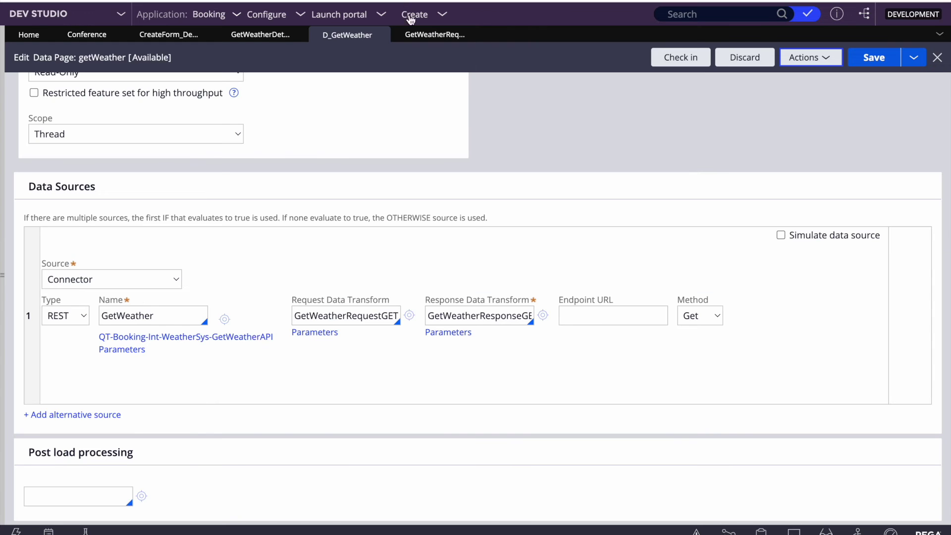
pyautogui.click(261, 35)
pyautogui.click(688, 265)
pyautogui.press('super+v')
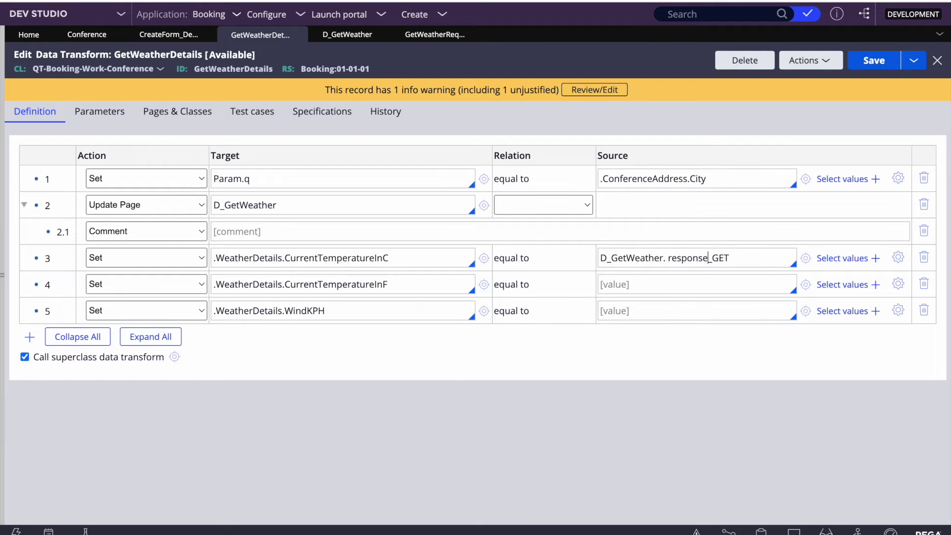
pyautogui.press('BackSpace')
# Check the current object in Postman's weather response and append .current. to the CurrentTemperatureInC source in Chrome.
pyautogui.press('F4')
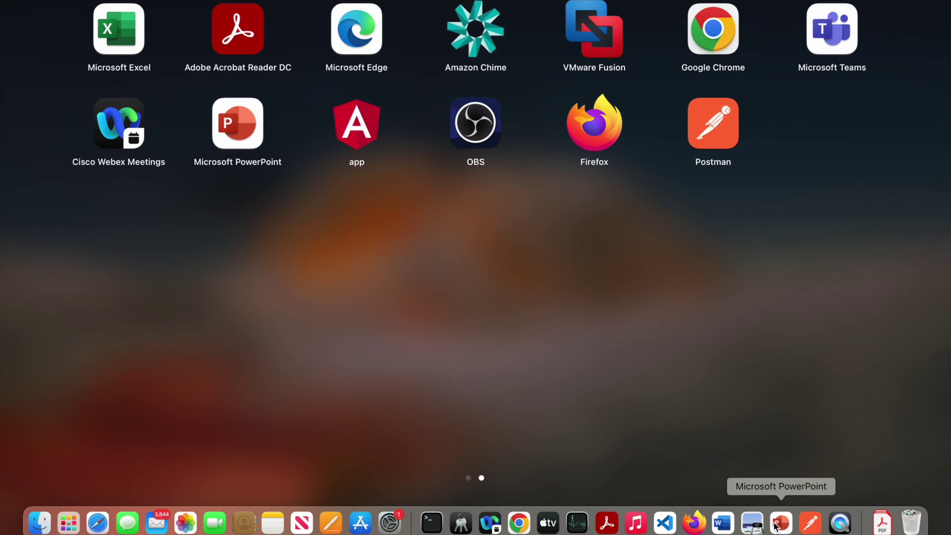
pyautogui.click(813, 523)
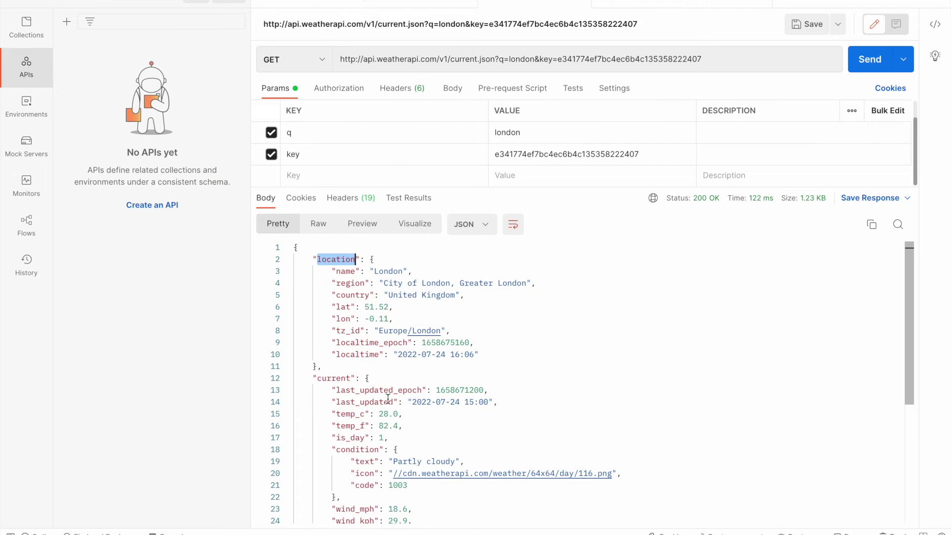
pyautogui.doubleClick(329, 378)
pyautogui.press('F4')
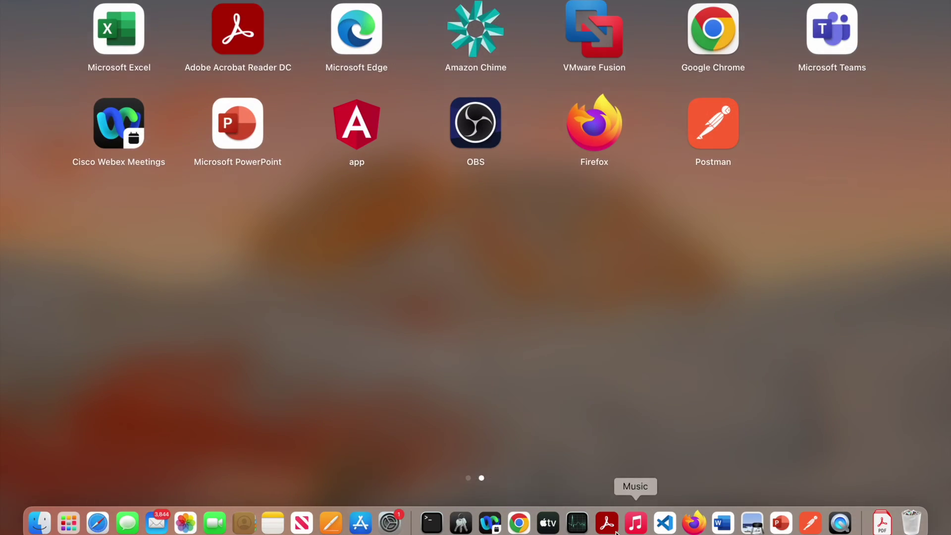
pyautogui.click(518, 520)
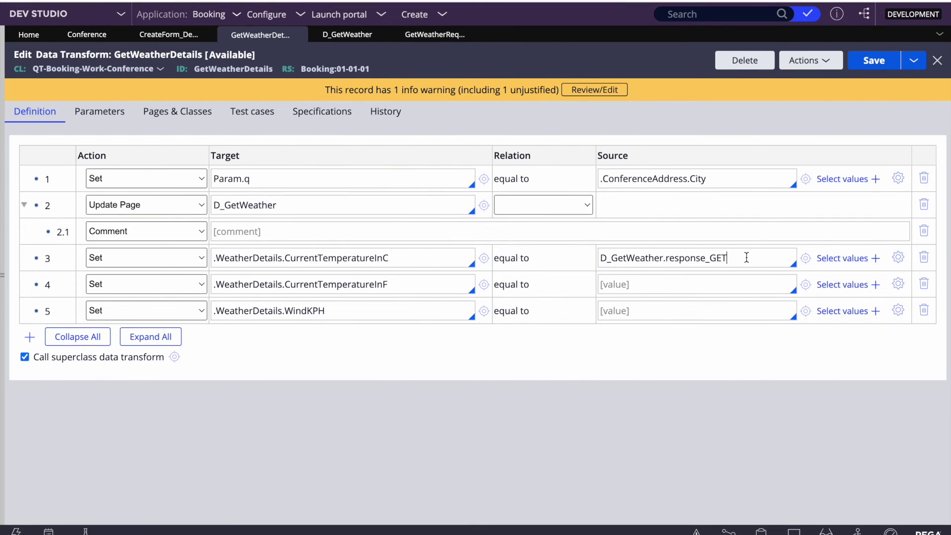
pyautogui.write('.current.')
# Copy the temp_c field name from Postman and append it to the CurrentTemperatureInC source, giving D_GetWeather.response_GET.current.temp_c.
pyautogui.press('F4')
pyautogui.click(812, 522)
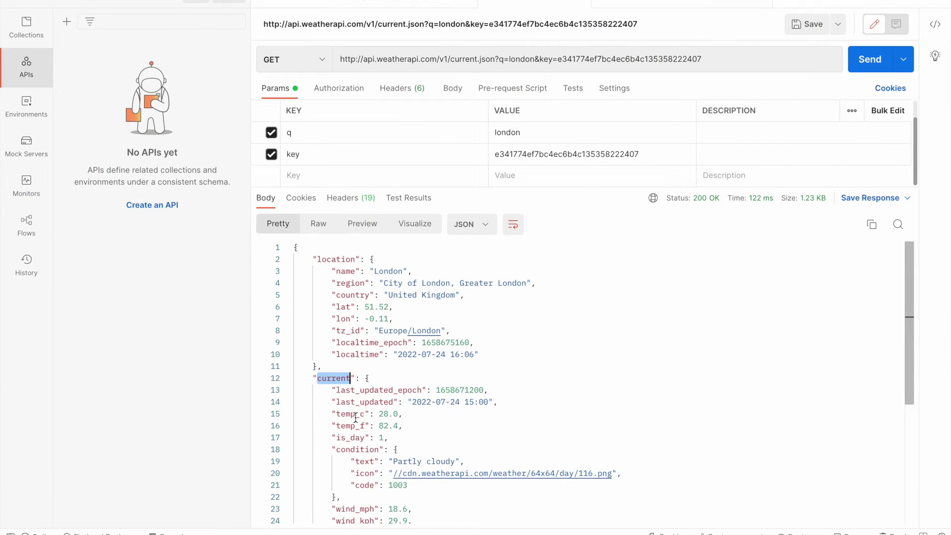
pyautogui.doubleClick(351, 416)
pyautogui.press('super+c')
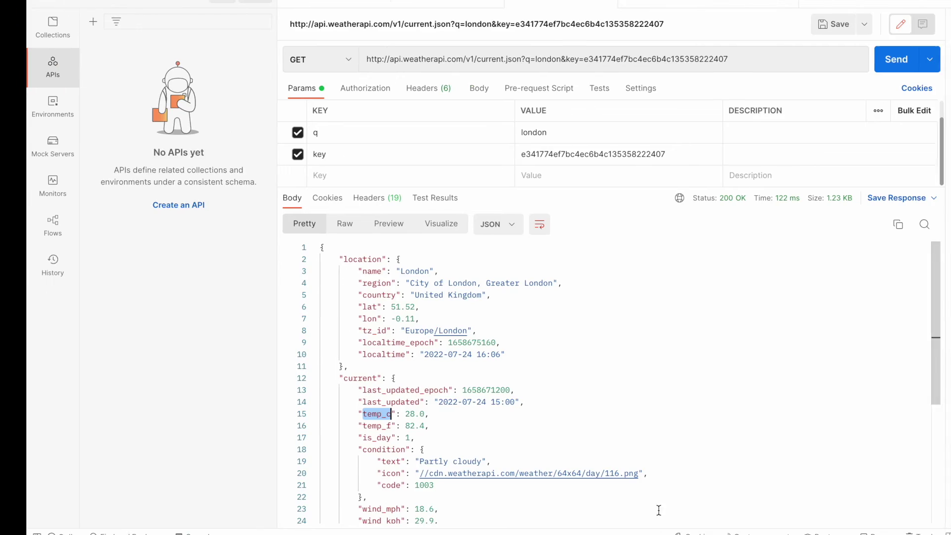
pyautogui.press('F4')
pyautogui.click(517, 523)
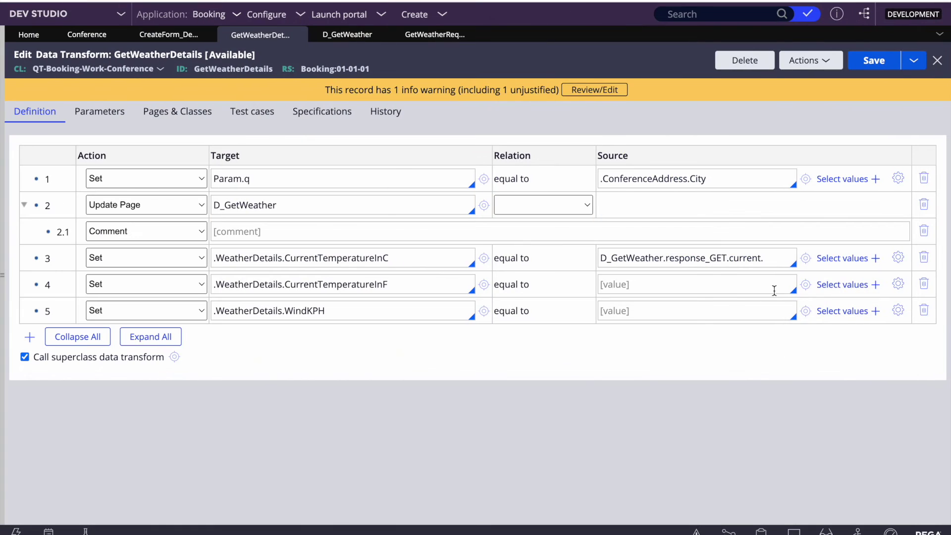
pyautogui.press('super+v')
# Copy the CurrentTemperatureInC source into the CurrentTemperatureInF row and change it to D_GetWeather.response_GET.current.temp_f.
pyautogui.tripleClick(717, 254)
pyautogui.press('super+c')
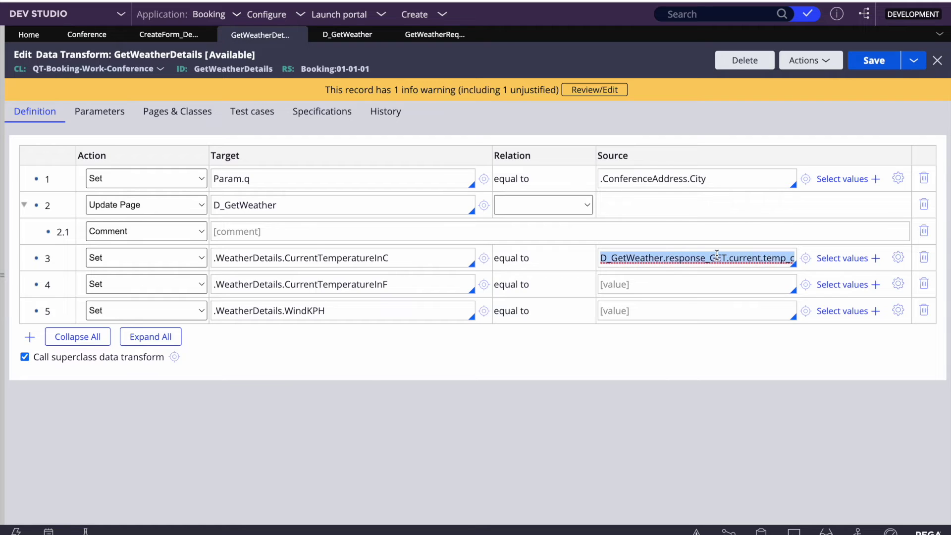
pyautogui.click(644, 282)
pyautogui.press('super+v')
pyautogui.press('BackSpace')
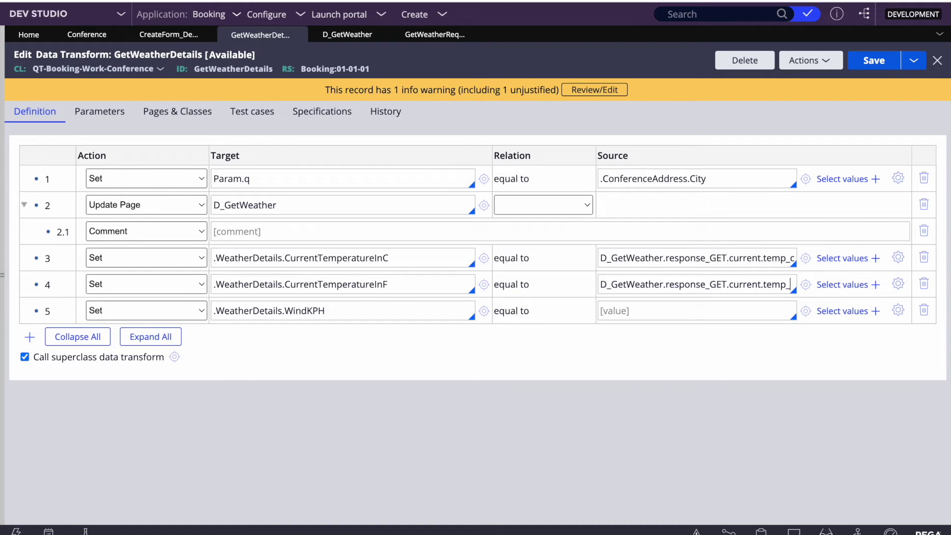
pyautogui.write('f')
# Paste the source expression D_GetWeather.response_GET.current.temp_c into the WindKPH row.
pyautogui.tripleClick(327, 312)
pyautogui.click(640, 277)
pyautogui.tripleClick(632, 262)
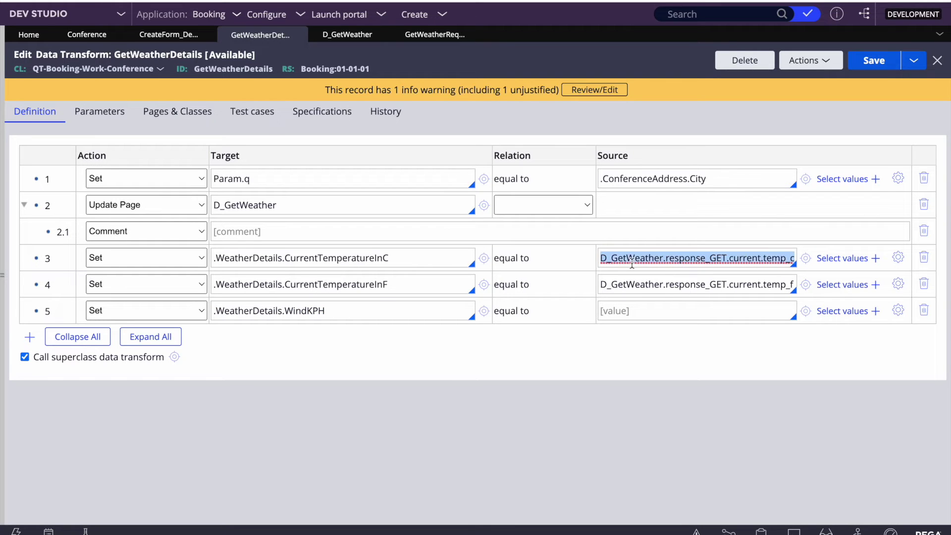
pyautogui.click(615, 312)
pyautogui.hotkey('ctrl', 'v')
# Check the response fields in Postman and remove the current segment from the WindKPH source in Chrome, leaving D_GetWeather.response_GET.temp_c.
pyautogui.press('F4')
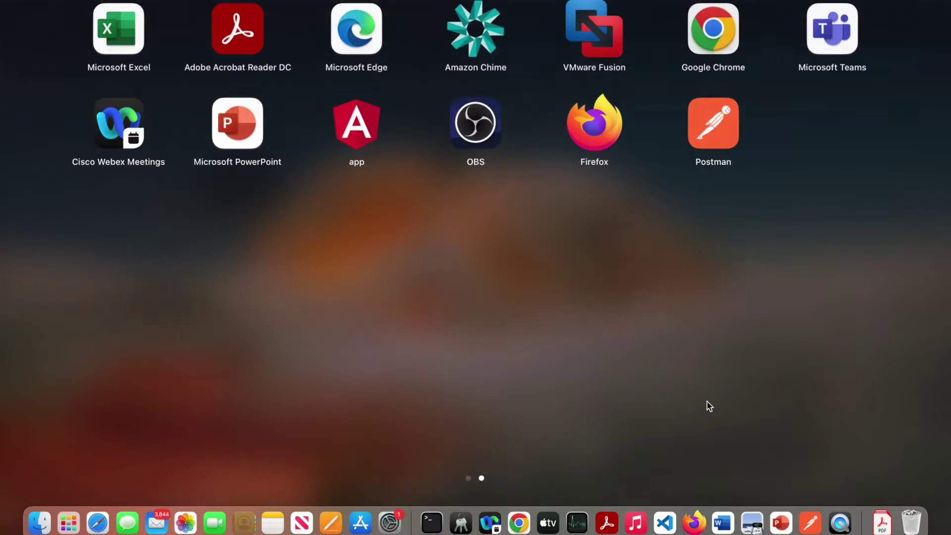
pyautogui.click(811, 523)
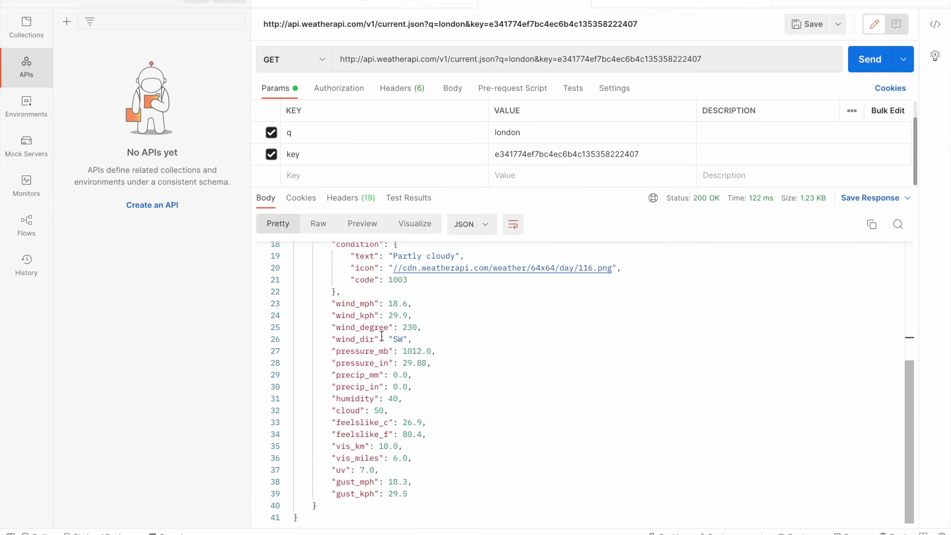
pyautogui.scroll(5, 370, 337)
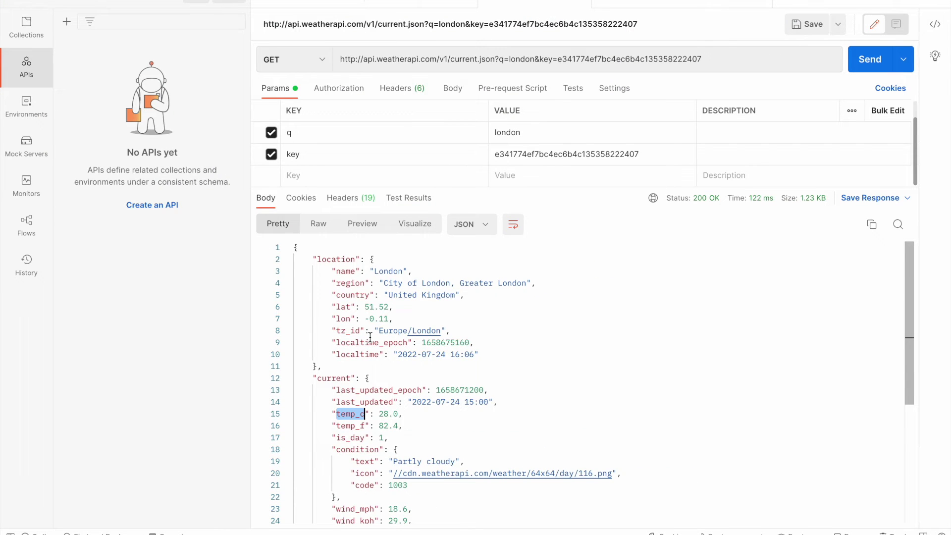
pyautogui.press('F4')
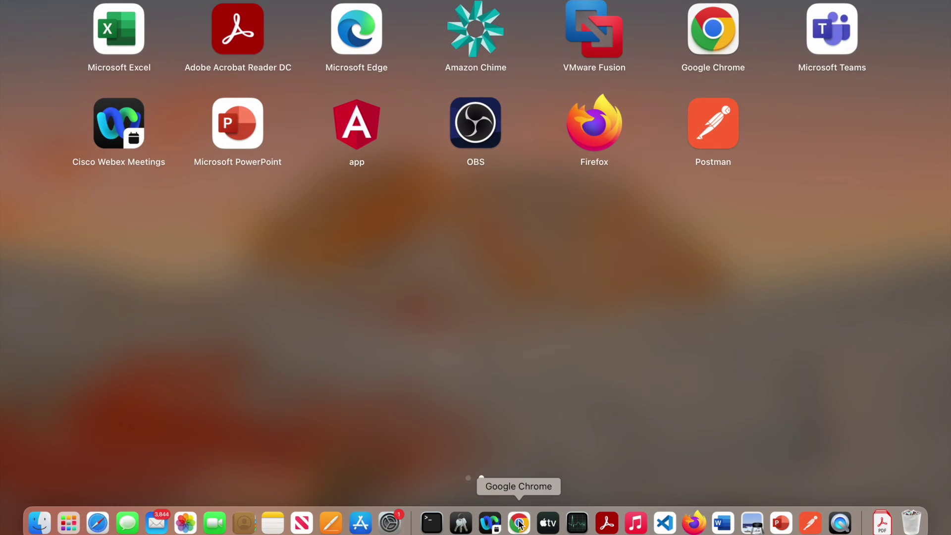
pyautogui.click(520, 523)
pyautogui.doubleClick(746, 311)
pyautogui.press('BackSpace')
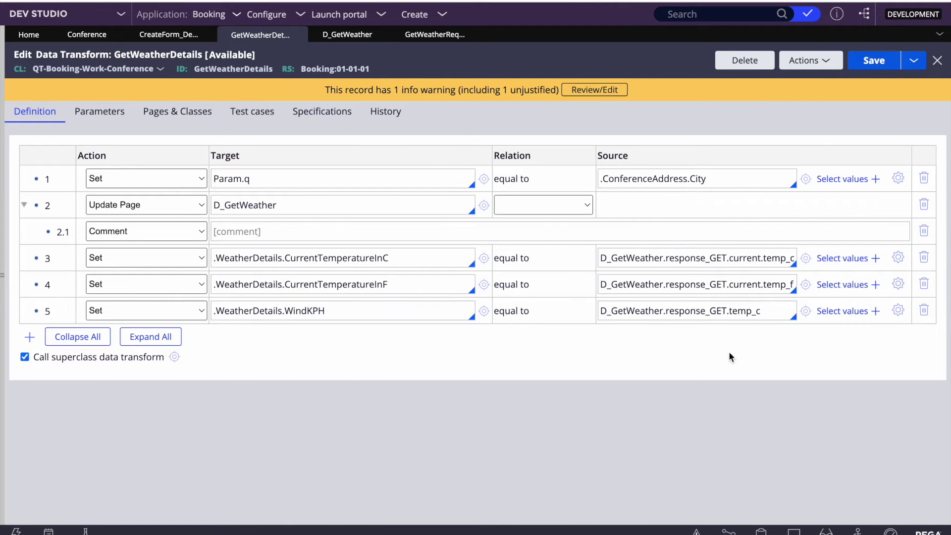
# Replace temp_c in Chrome's WindKPH source with the wind_kph field name copied from Postman's weather response, and save the data transform.
pyautogui.press('F4')
pyautogui.click(810, 520)
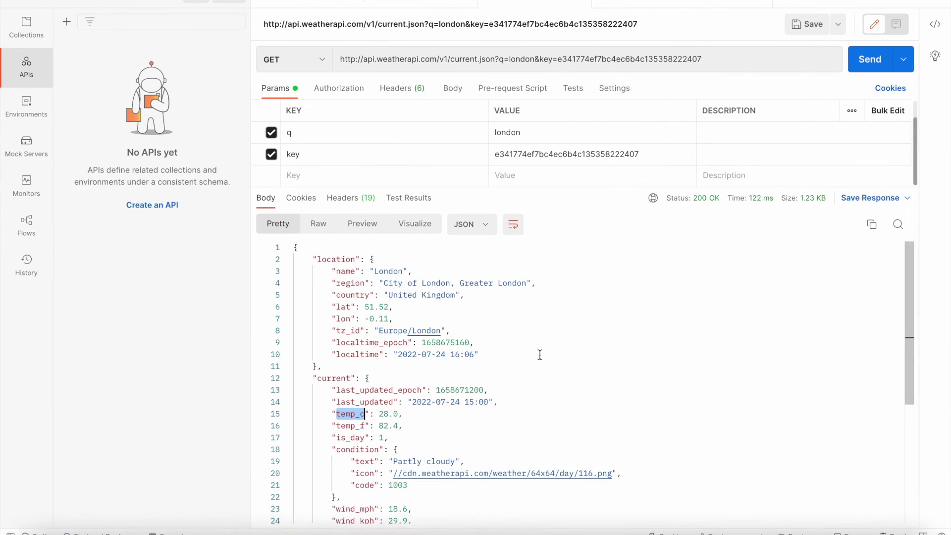
pyautogui.scroll(-5, 352, 452)
pyautogui.doubleClick(358, 315)
pyautogui.doubleClick(349, 326)
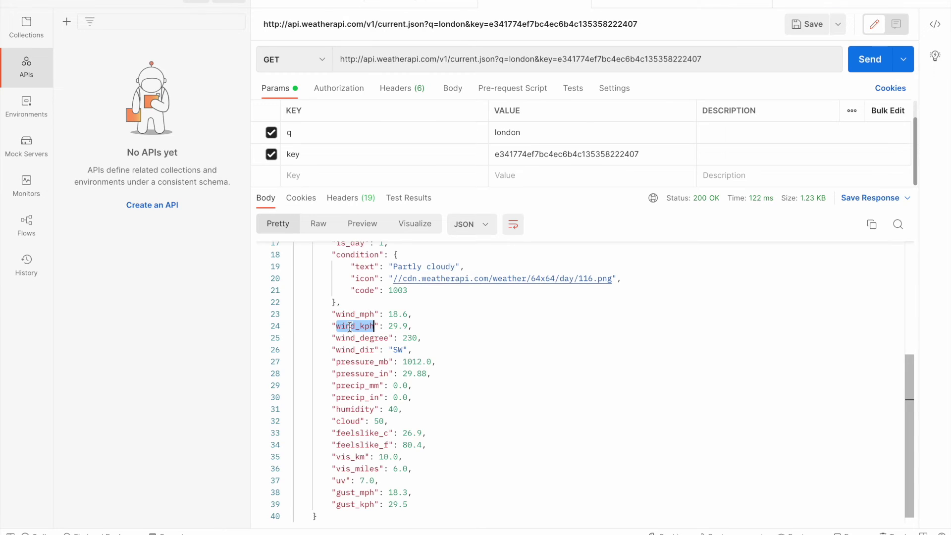
pyautogui.press('F4')
pyautogui.click(517, 525)
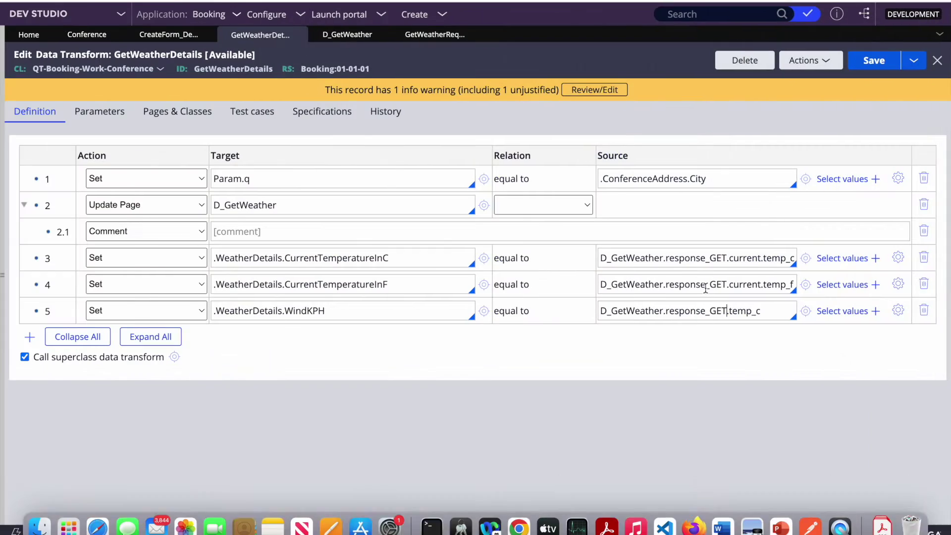
pyautogui.doubleClick(732, 310)
pyautogui.press('super+v')
pyautogui.click(874, 60)
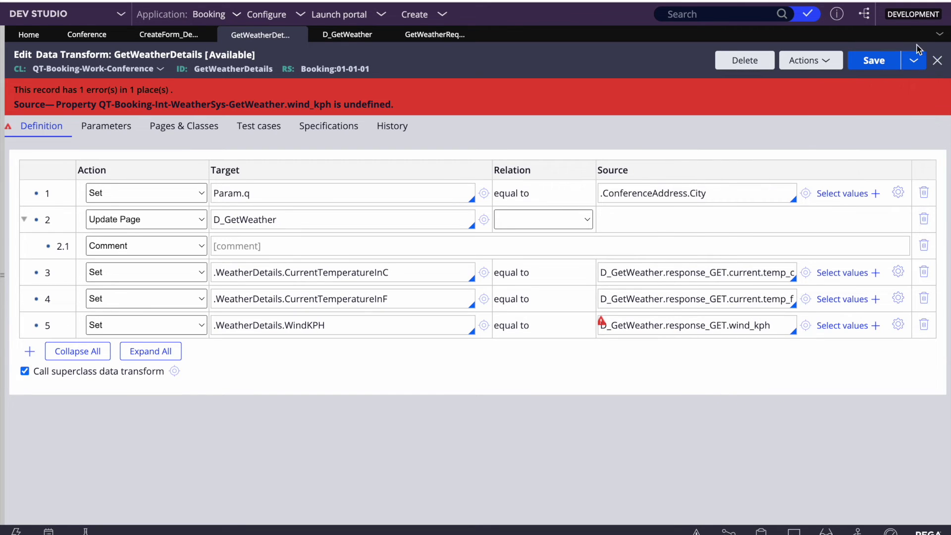
pyautogui.click(871, 60)
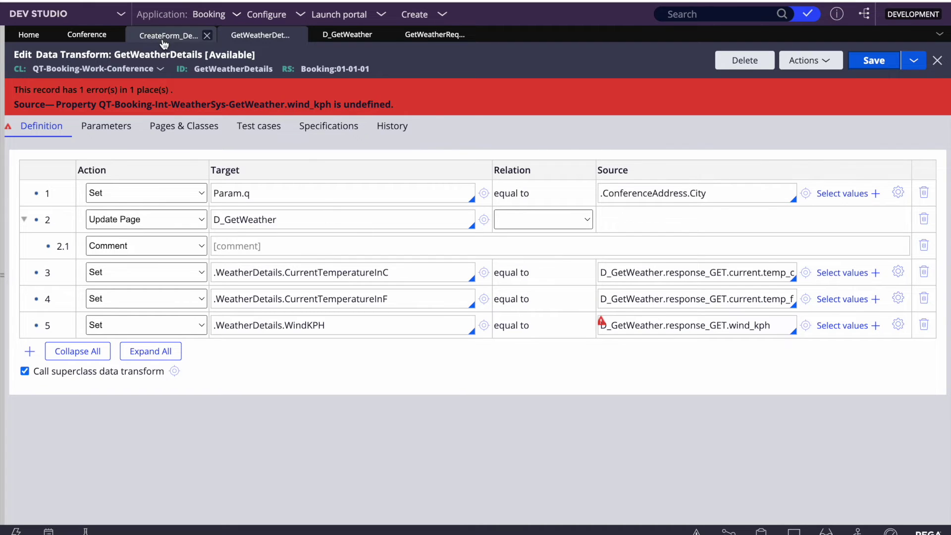
# Open the response data transform of the D_GetWeather data page and search the application's rules for wind_kph.
pyautogui.click(351, 35)
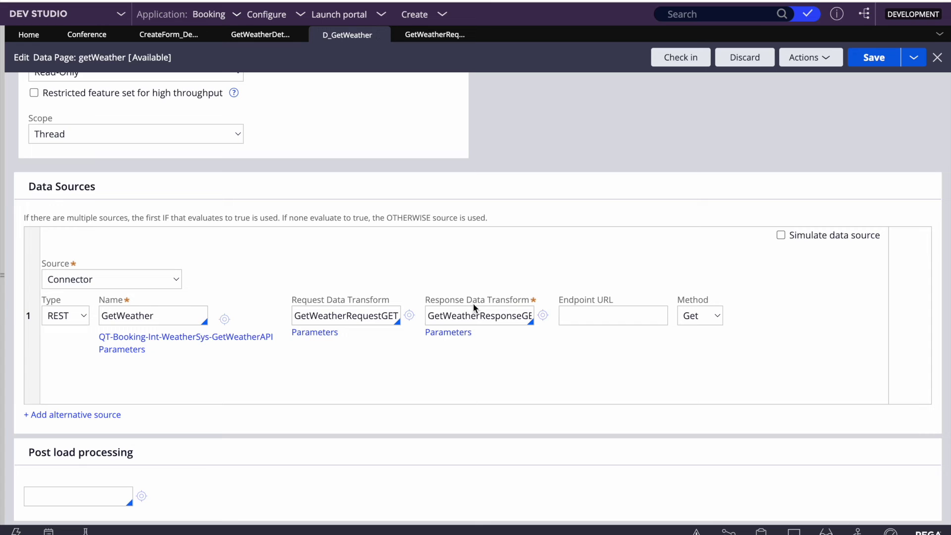
pyautogui.click(544, 315)
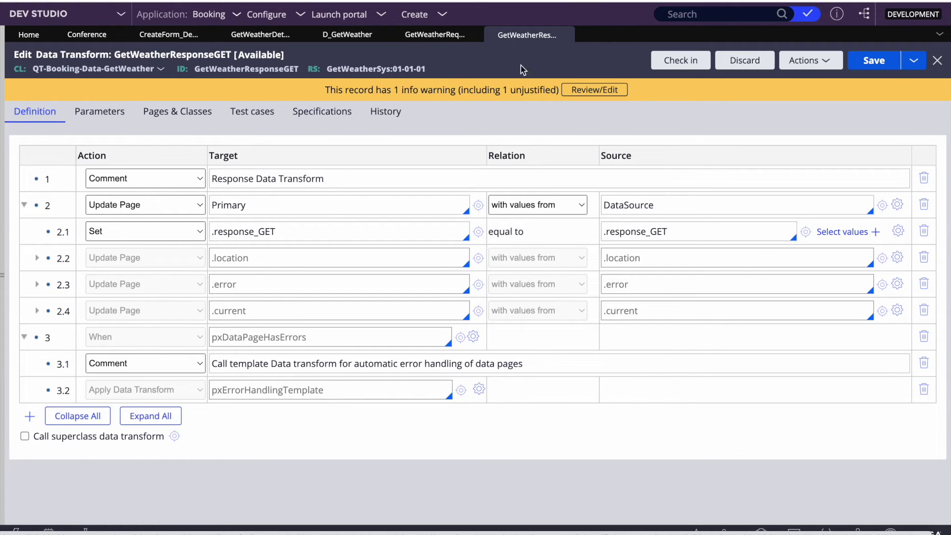
pyautogui.click(705, 13)
pyautogui.write('wind_kph')
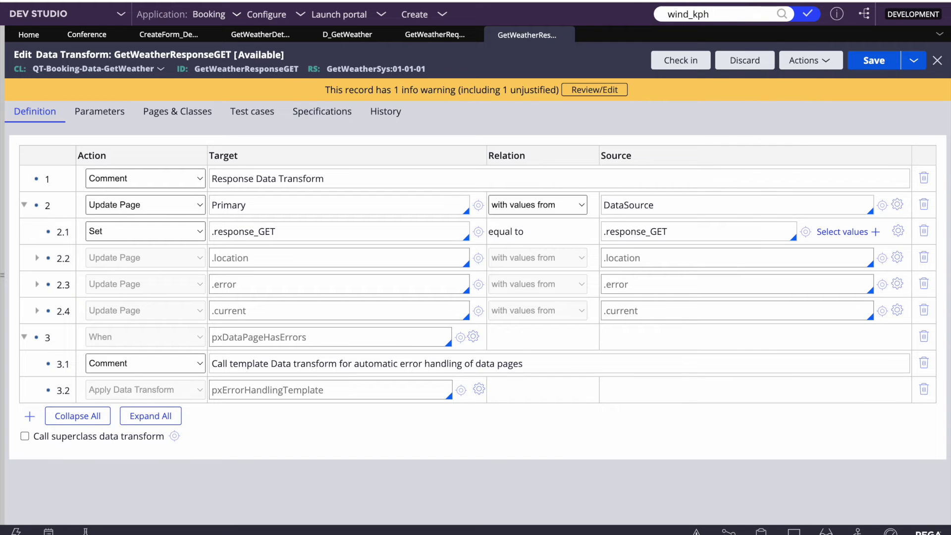
pyautogui.press('Return')
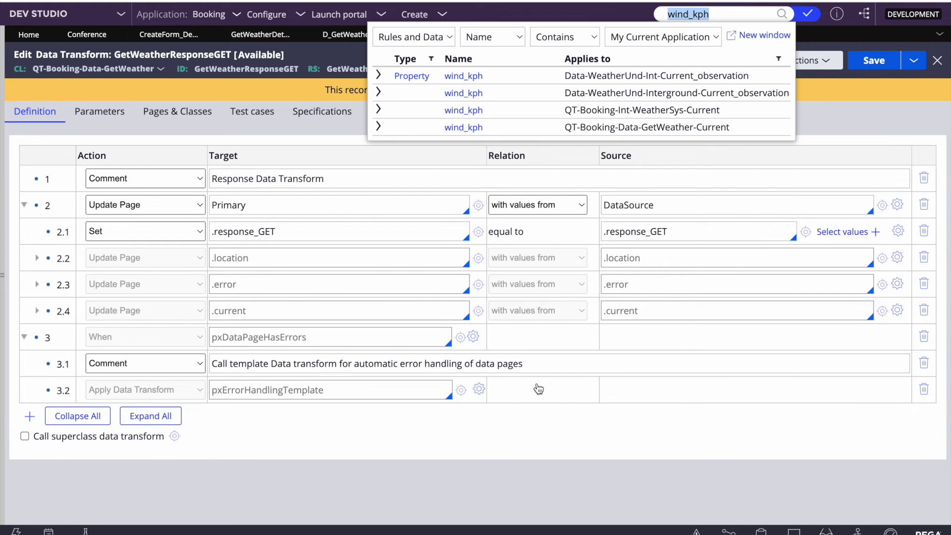
# Examine the traced D_GetWeather page for the location of wind_kph within response_GET, and return to the data transform window.
pyautogui.press('F4')
pyautogui.click(517, 516)
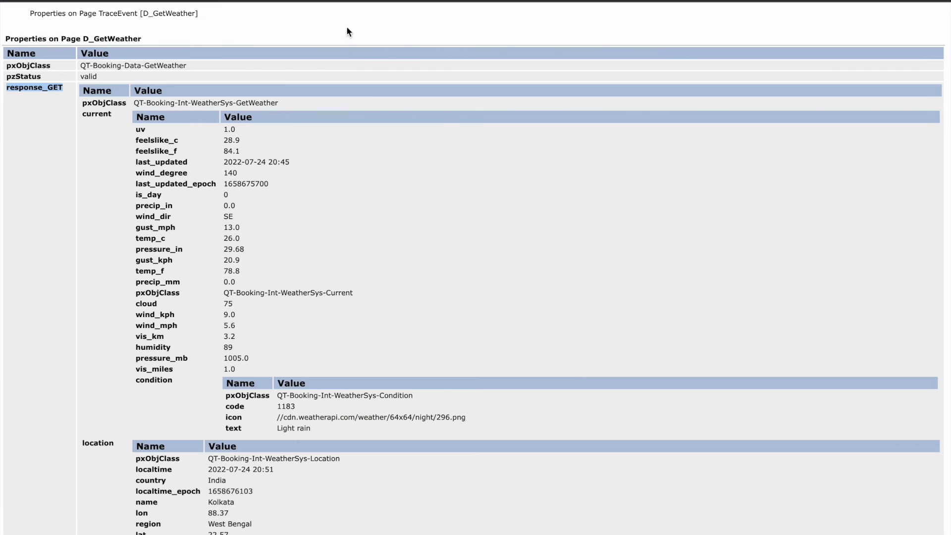
pyautogui.click(286, 291)
pyautogui.scroll(-3, 286, 292)
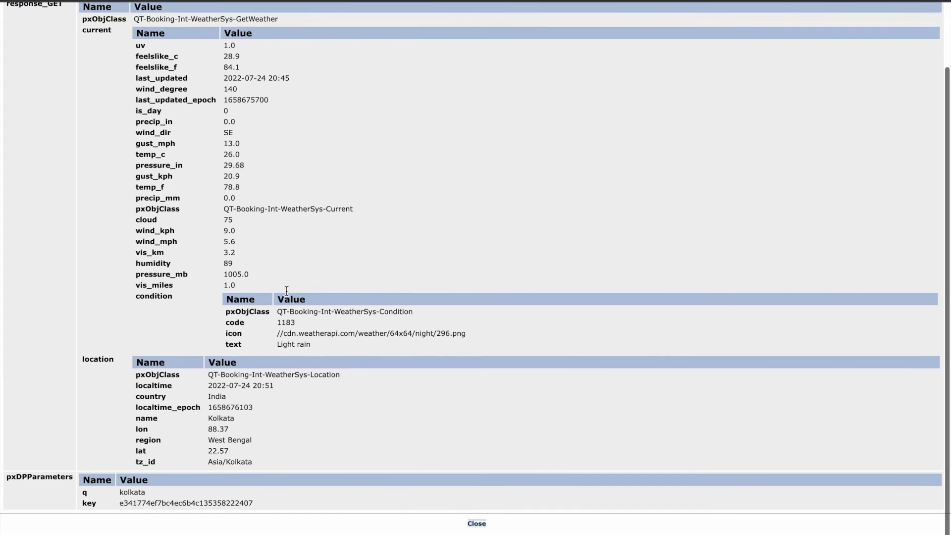
pyautogui.scroll(3, 211, 245)
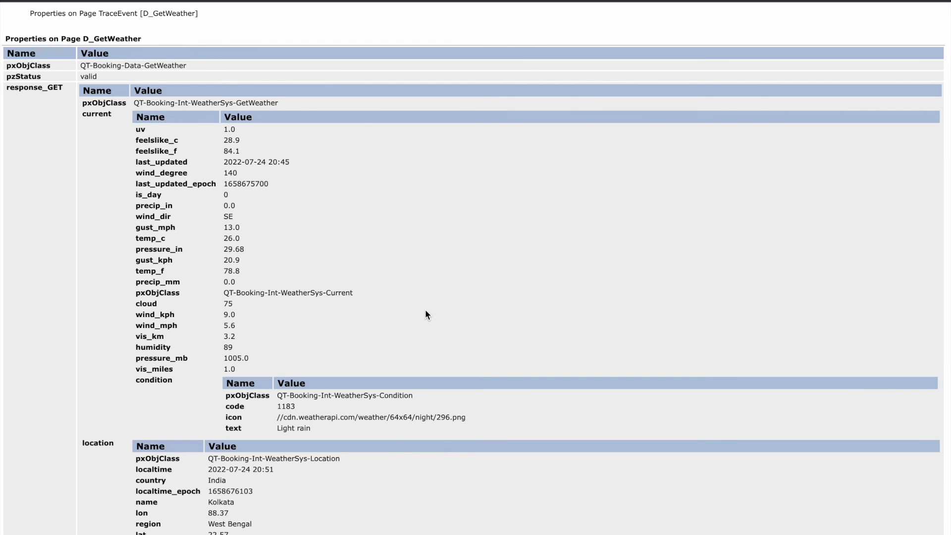
pyautogui.press('F4')
pyautogui.click(516, 521)
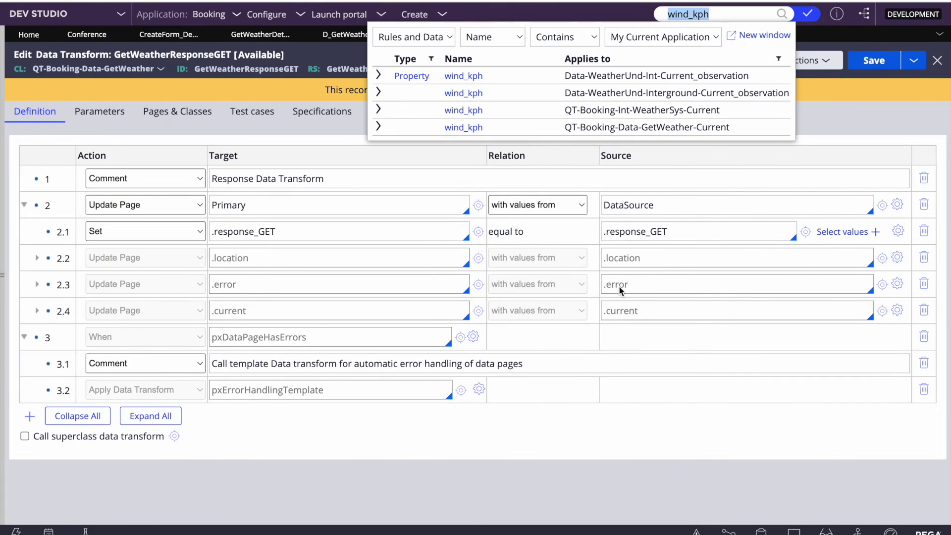
pyautogui.click(369, 141)
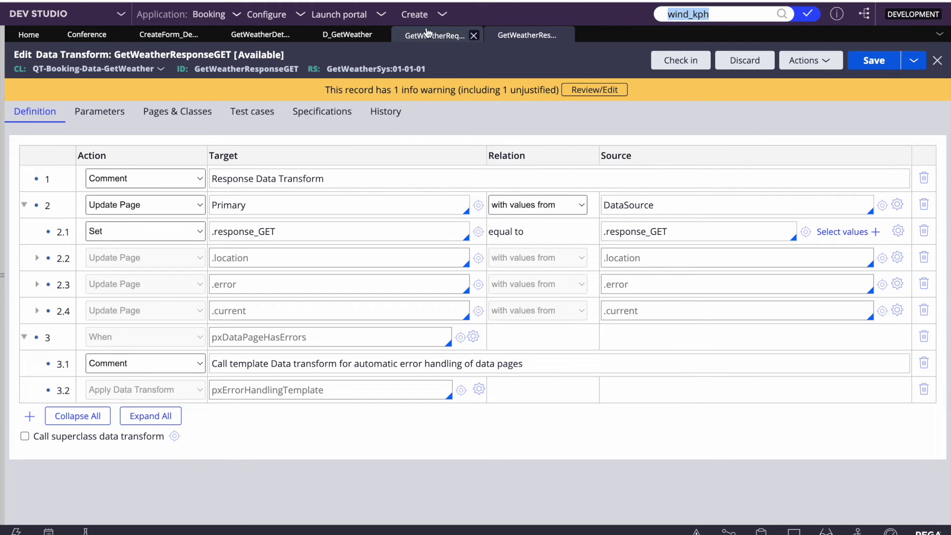
# Insert current into the GetWeatherDetails WindKPH source, giving D_GetWeather.response_GET.current.wind_kph, and save the data transform.
pyautogui.click(277, 34)
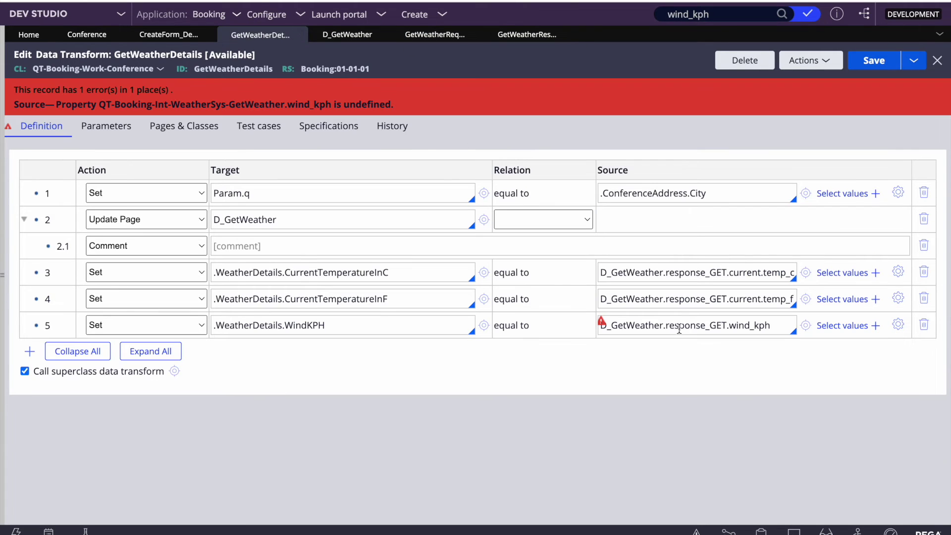
pyautogui.doubleClick(743, 298)
pyautogui.hotkey('ctrl', 'c')
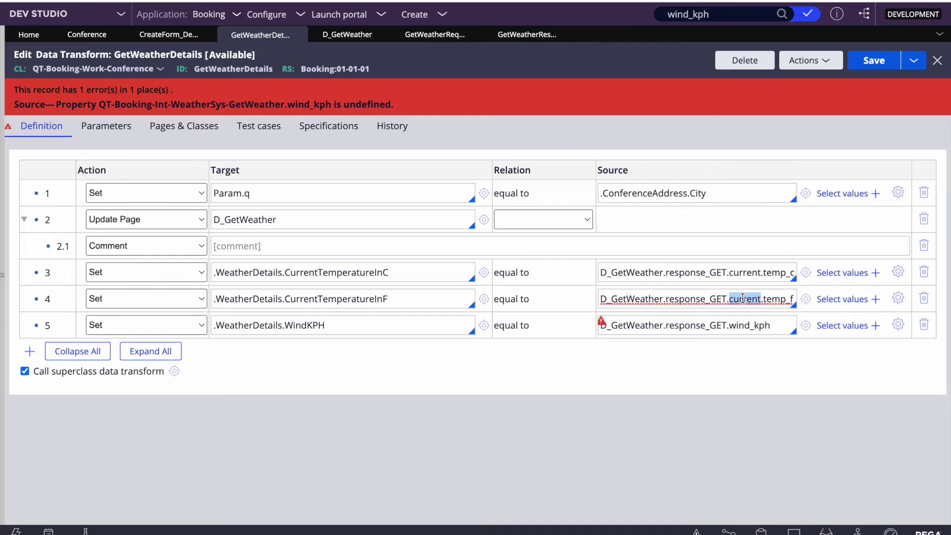
pyautogui.click(731, 325)
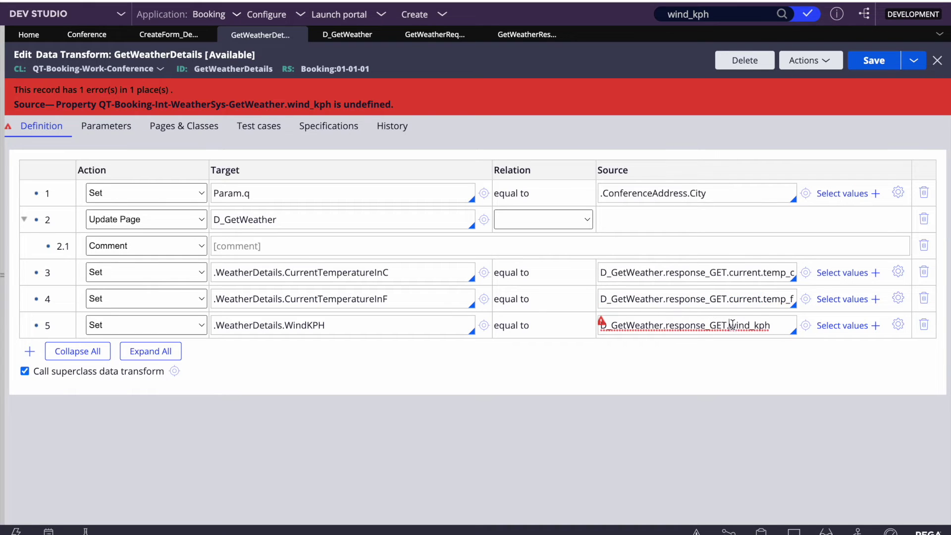
pyautogui.write('.')
pyautogui.hotkey('ctrl', 'v')
pyautogui.click(758, 300)
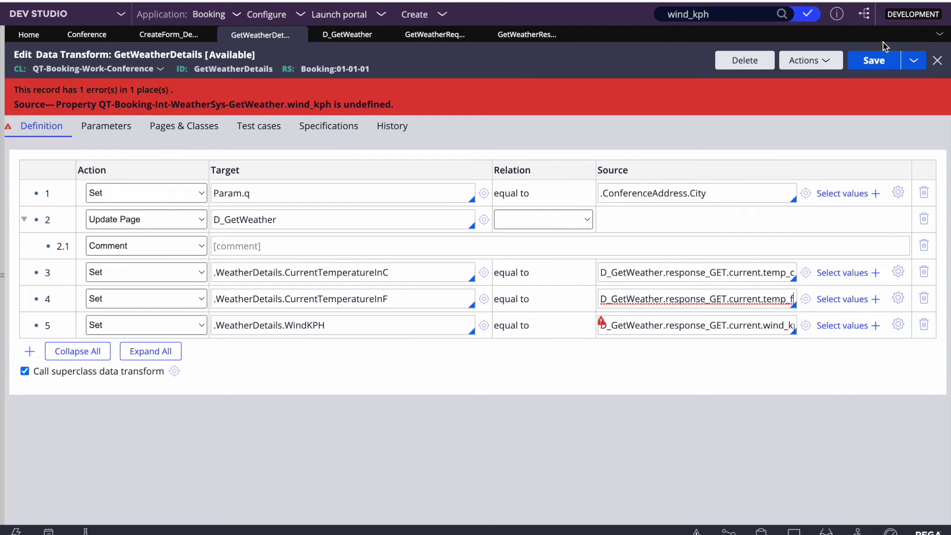
pyautogui.click(872, 60)
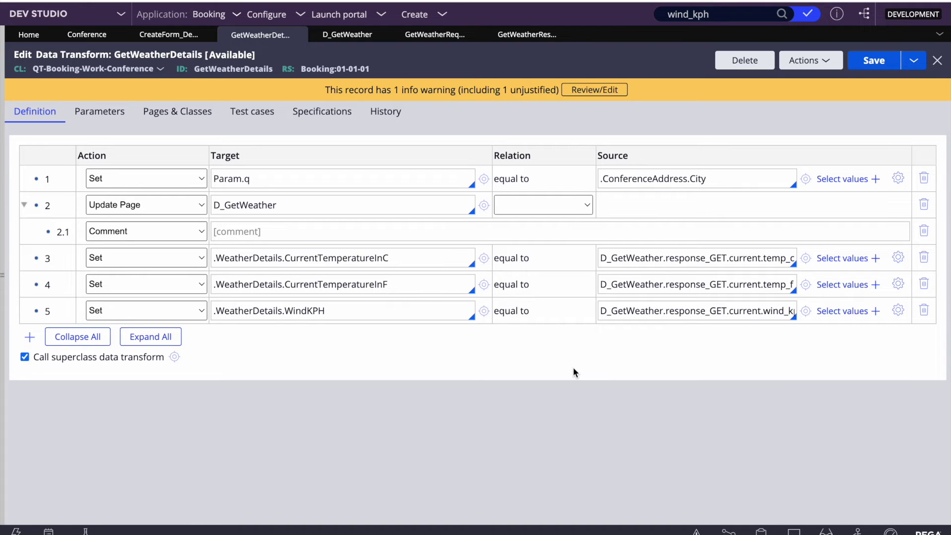
# Save the CreateForm_Default flow and start a trace of the GetWeatherDetails data transform.
pyautogui.click(170, 35)
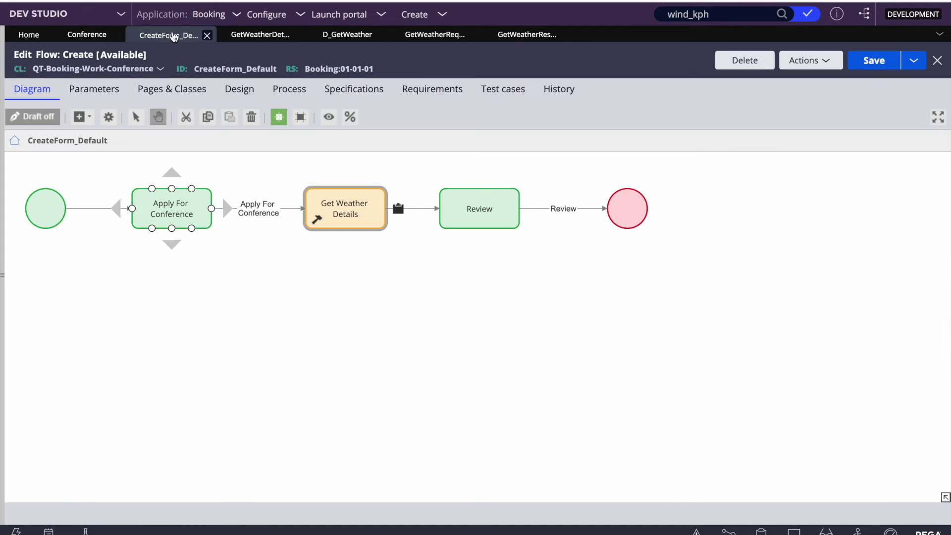
pyautogui.click(872, 60)
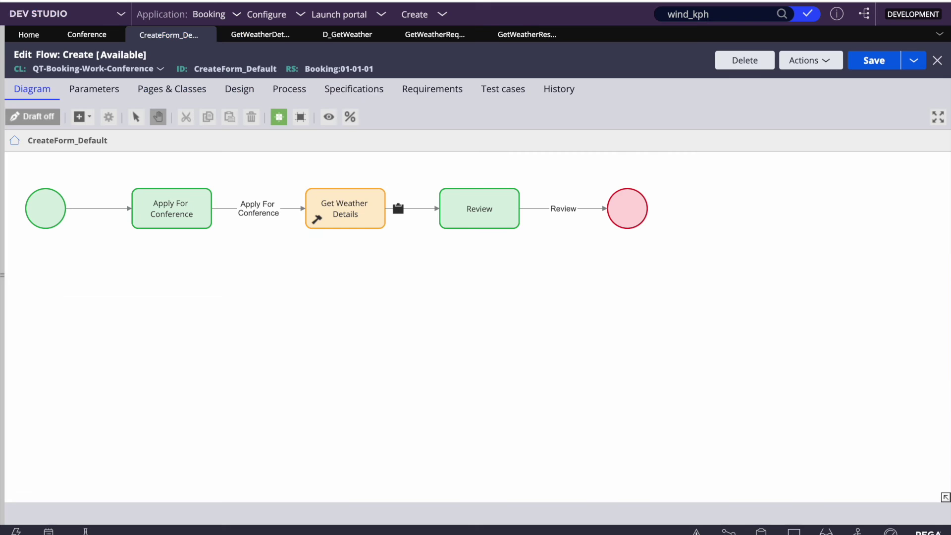
pyautogui.click(260, 36)
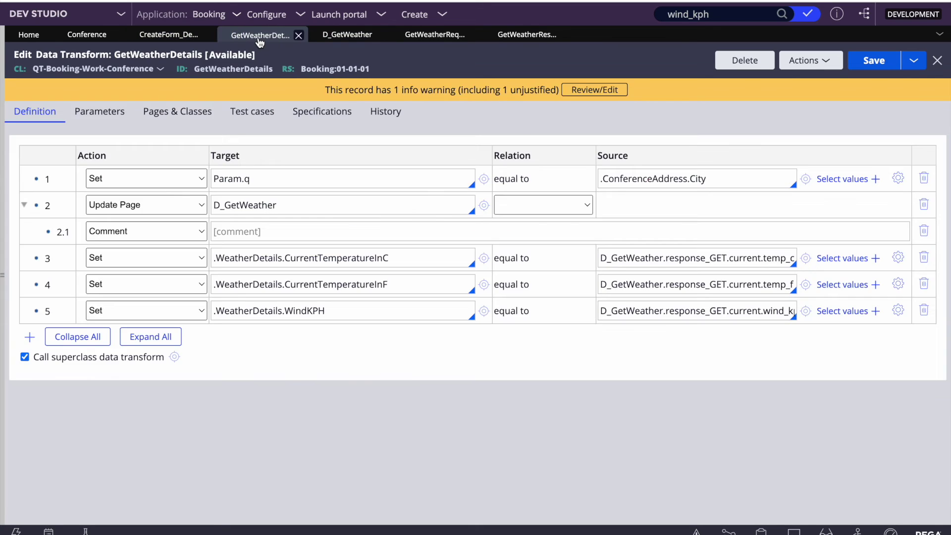
pyautogui.click(809, 60)
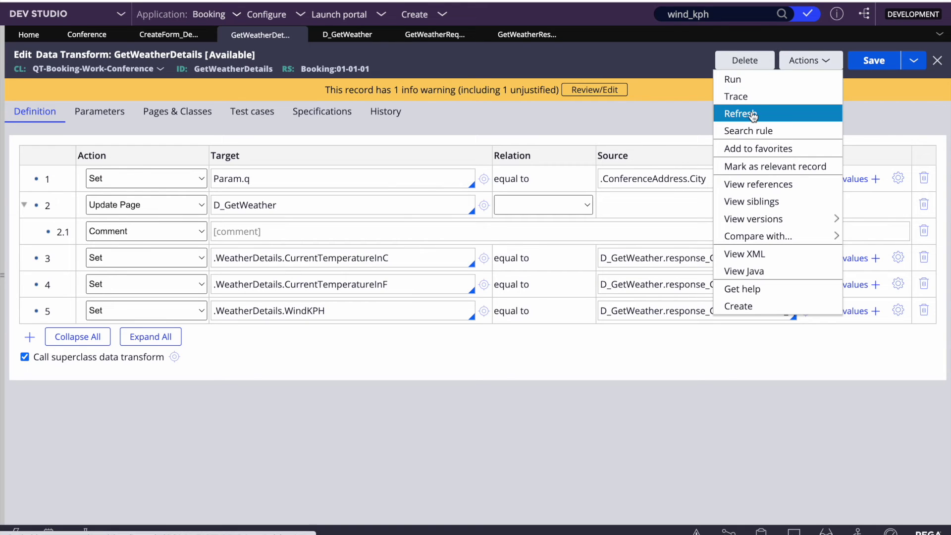
pyautogui.click(741, 97)
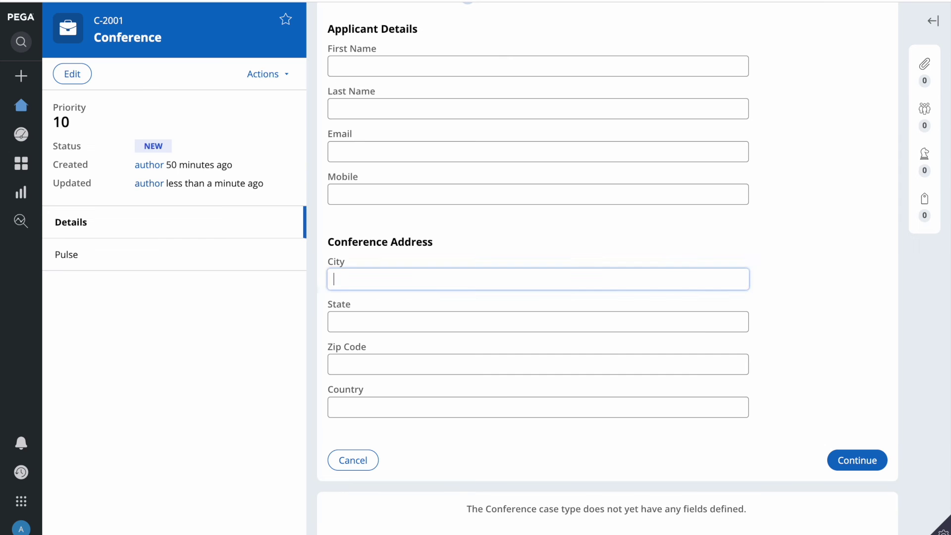
# Set the Conference Address city to London in the open Conference case and continue to the Review step.
pyautogui.click(419, 66)
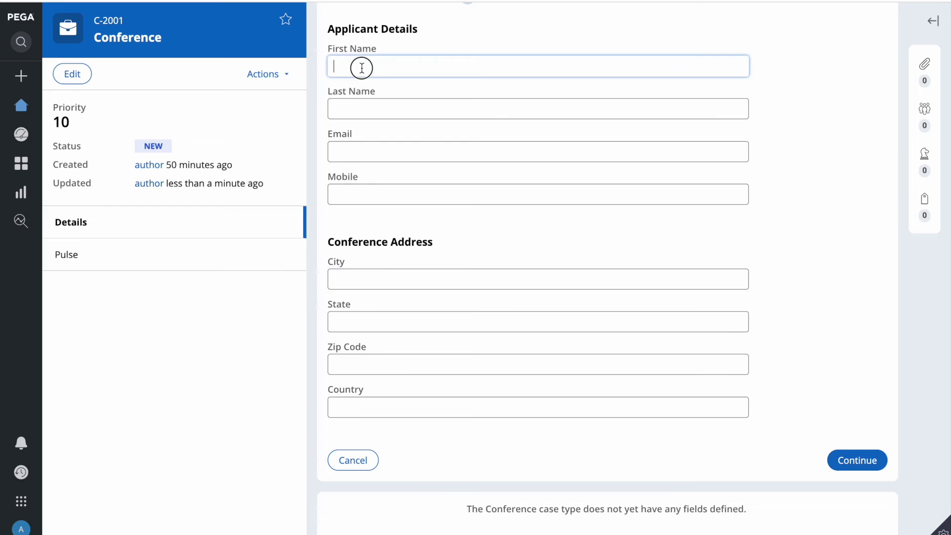
pyautogui.click(361, 279)
pyautogui.write('London')
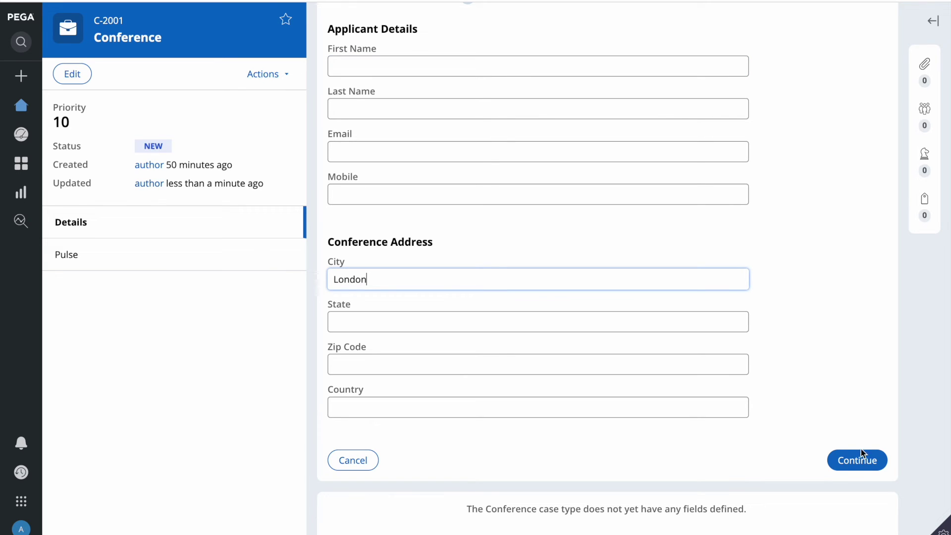
pyautogui.click(858, 469)
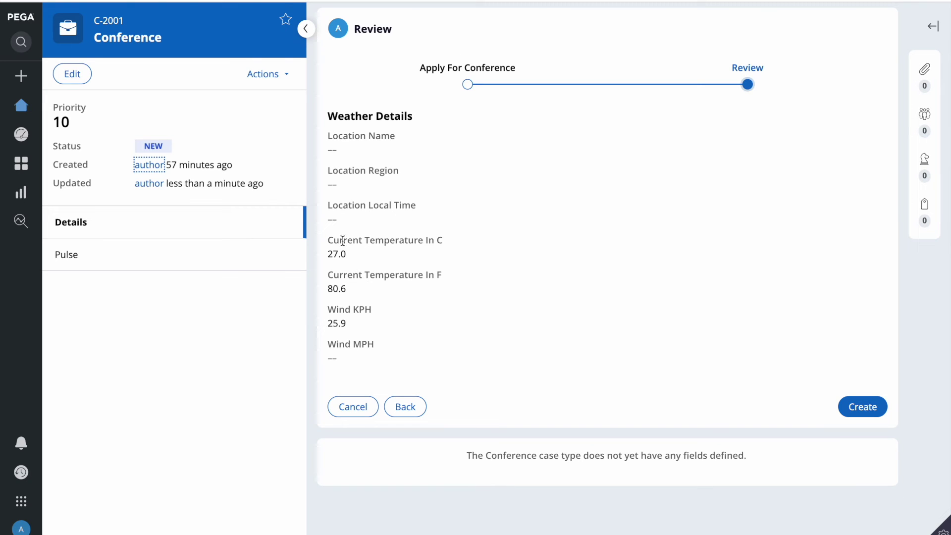
# Compare the temperatures on the case's Review form with temp_c and temp_f on the traced D_GetWeather page.
pyautogui.doubleClick(336, 253)
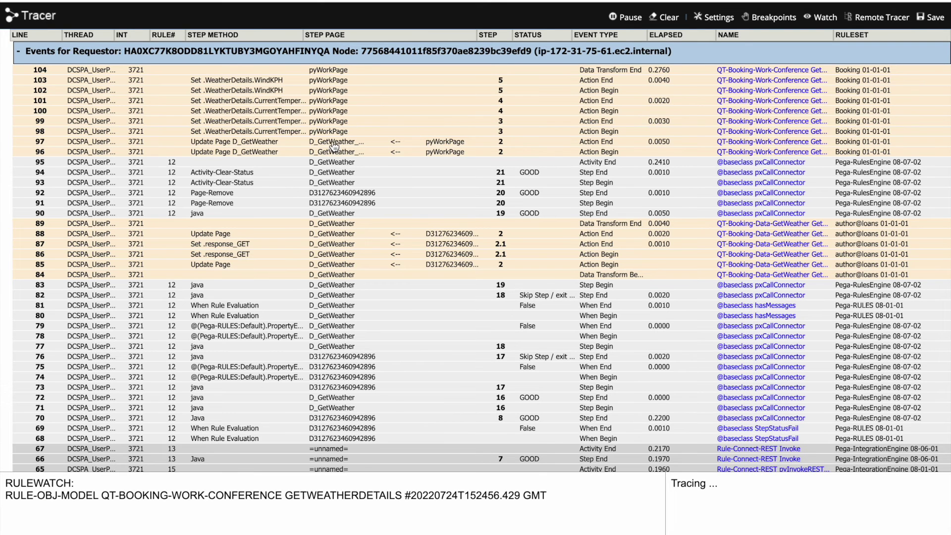
pyautogui.click(334, 143)
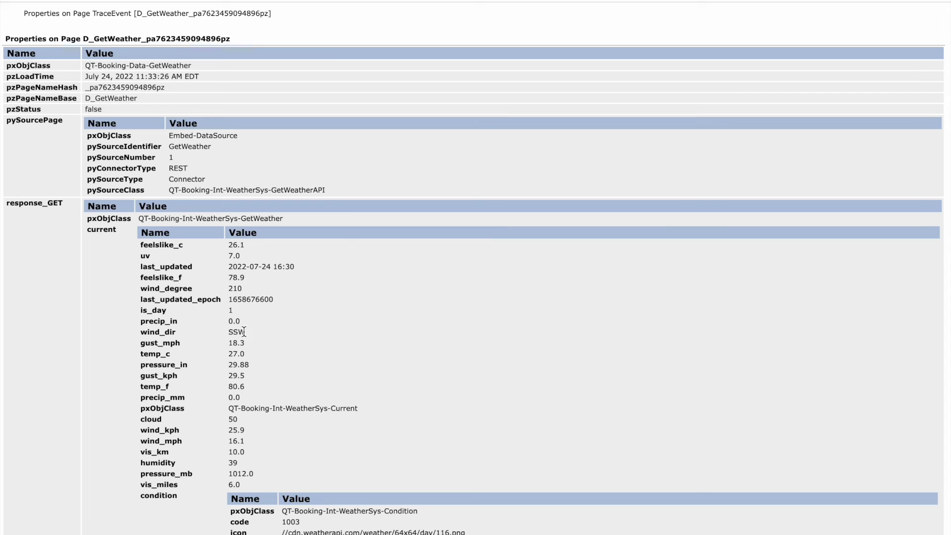
pyautogui.doubleClick(234, 354)
pyautogui.doubleClick(236, 385)
pyautogui.click(268, 1)
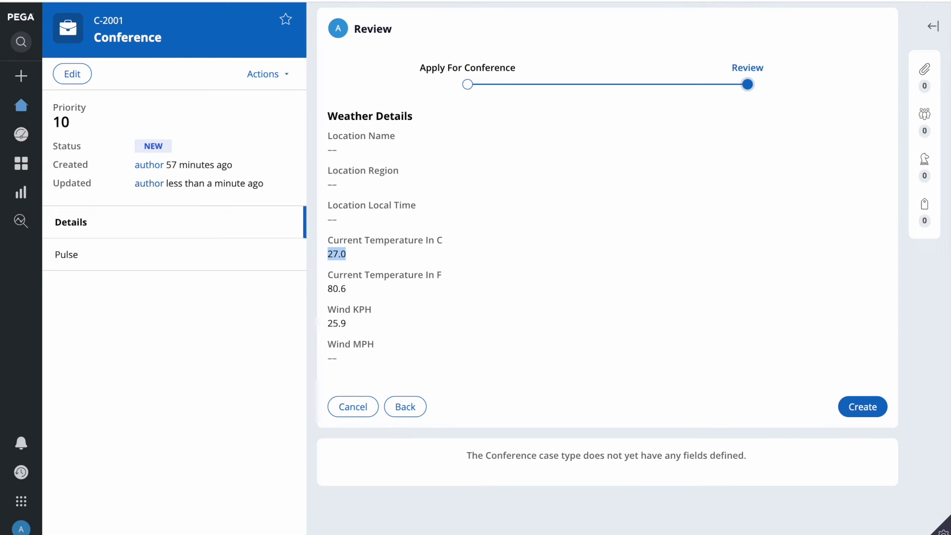
# Compare Wind KPH on the case's Review form with wind_kph on the traced D_GetWeather page.
pyautogui.hotkey('ctrl', 'Tab')
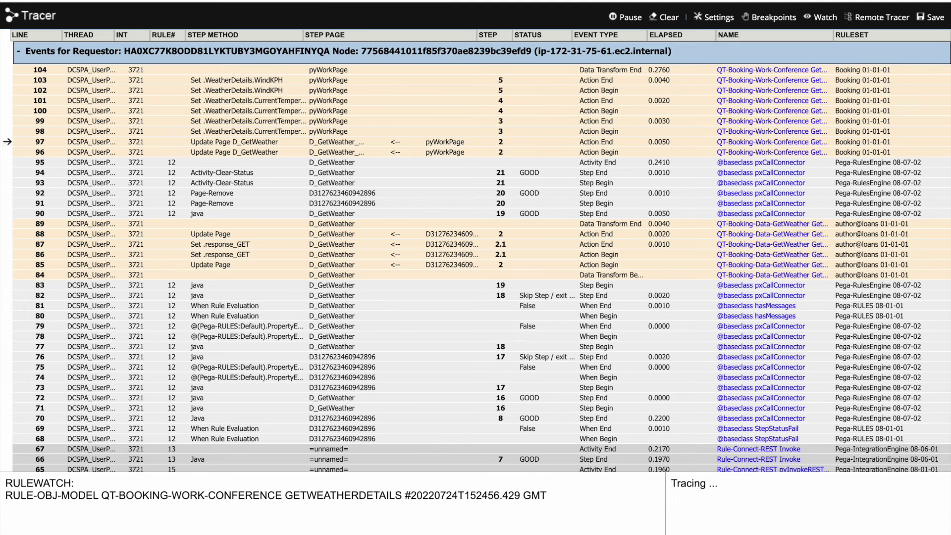
pyautogui.hotkey('ctrl', 'Tab')
pyautogui.click(235, 424)
pyautogui.doubleClick(234, 429)
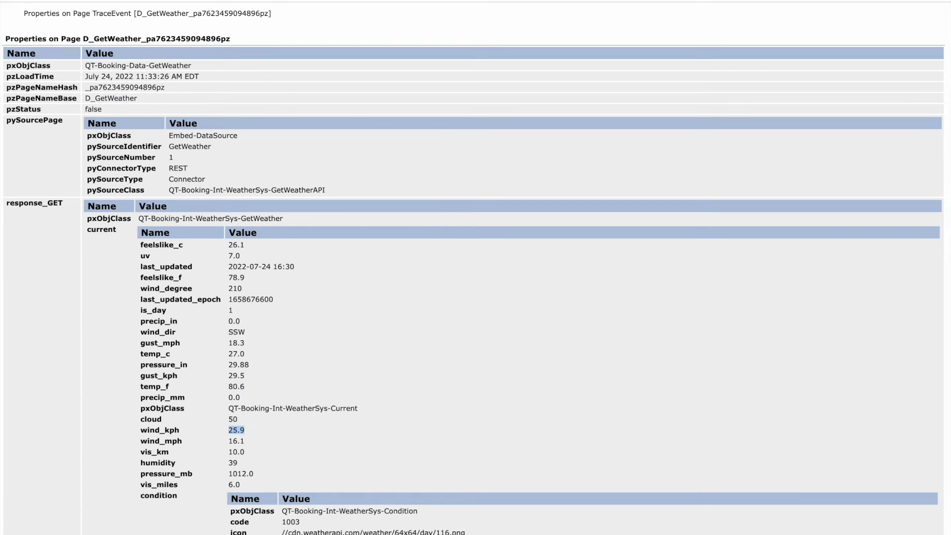
pyautogui.hotkey('alt', 'Tab')
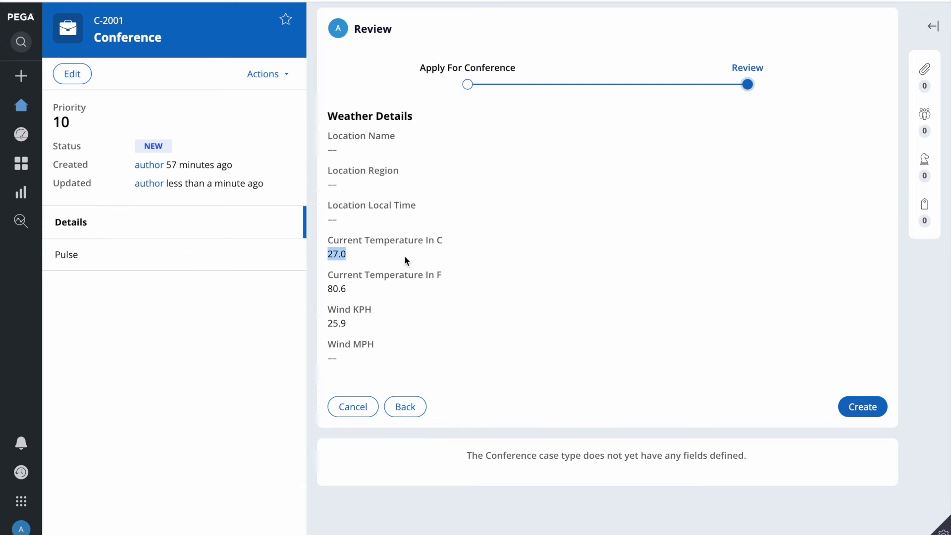
# Insert a Set row above the CurrentTemperatureInC mapping in GetWeatherDetails, and bring up the location values on the traced D_GetWeather page.
pyautogui.hotkey('alt', 'Tab')
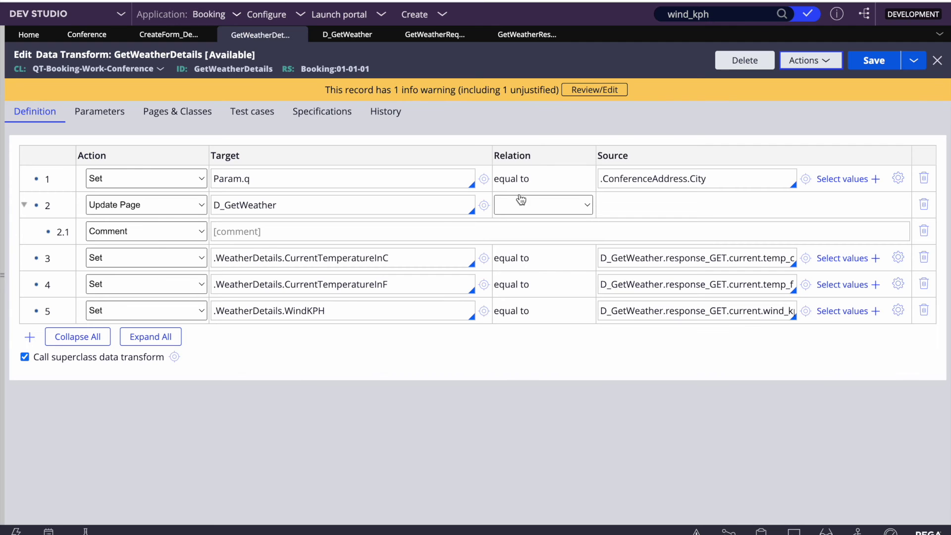
pyautogui.rightClick(36, 255)
pyautogui.click(69, 276)
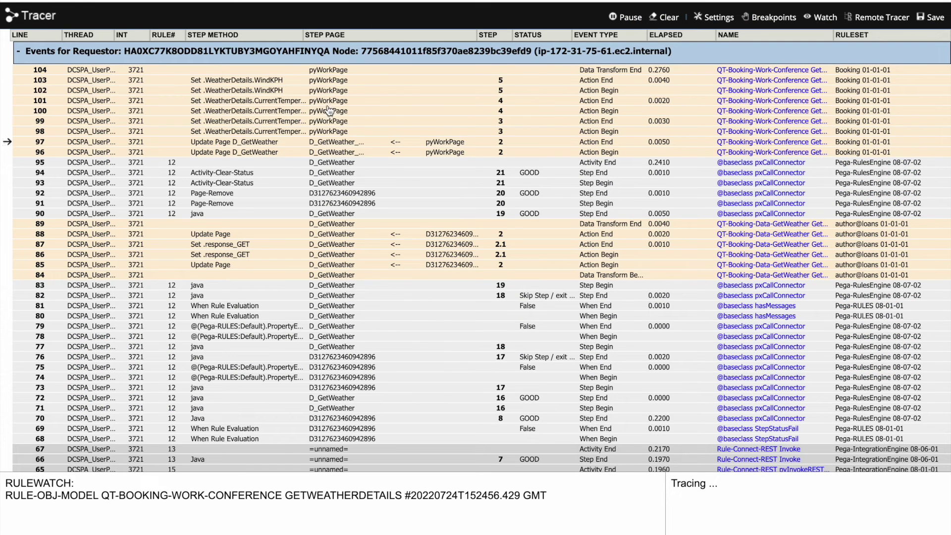
pyautogui.click(336, 145)
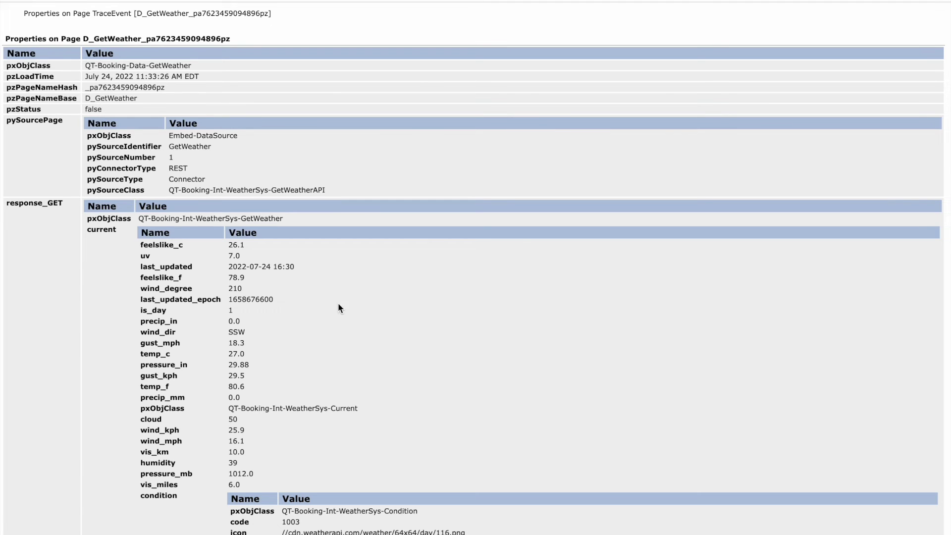
pyautogui.scroll(-4, 210, 262)
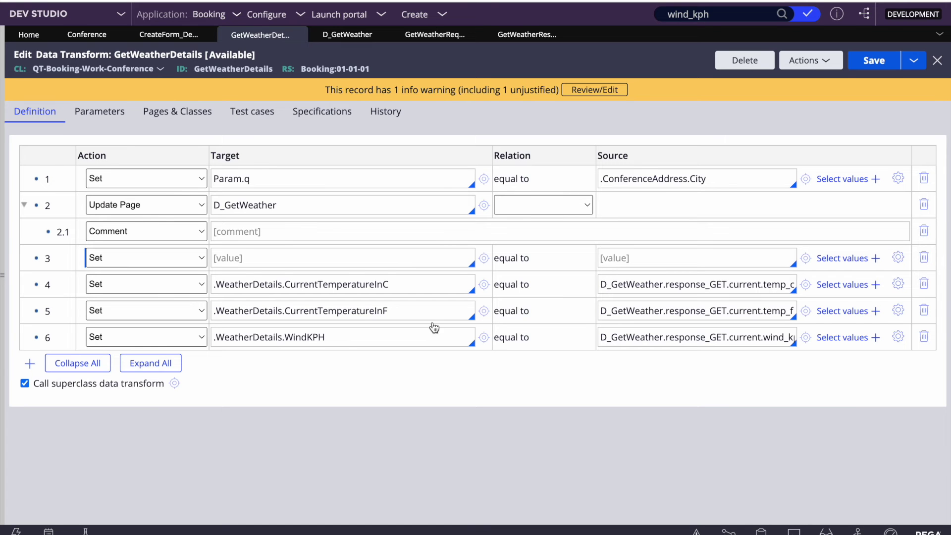
# Set the target of GetWeatherDetails' new row 3 to .WeatherDetails.LocationLocalTime.
pyautogui.click(225, 258)
pyautogui.write('.')
pyautogui.press('Down')
pyautogui.press('Down')
pyautogui.press('Down')
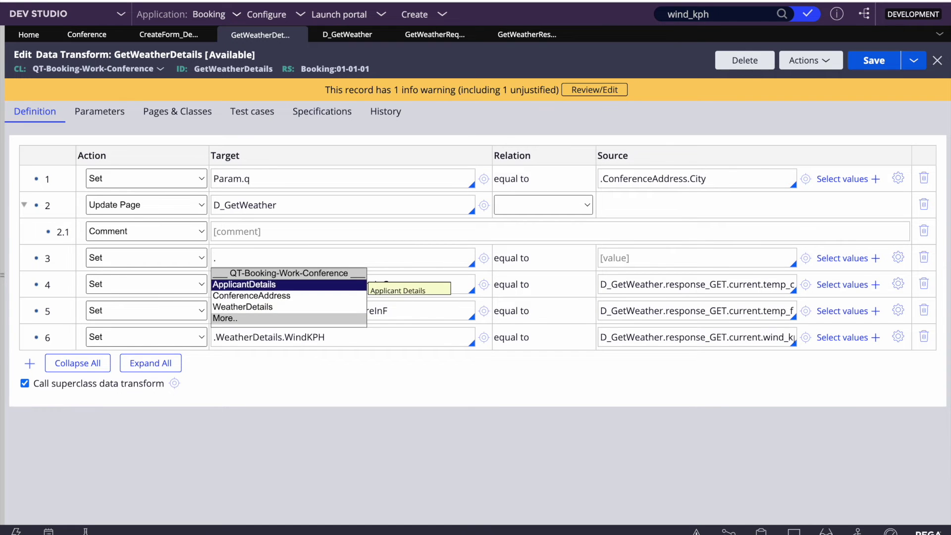
pyautogui.press('Return')
pyautogui.write('.')
pyautogui.press('Down')
pyautogui.press('Down')
pyautogui.press('Down')
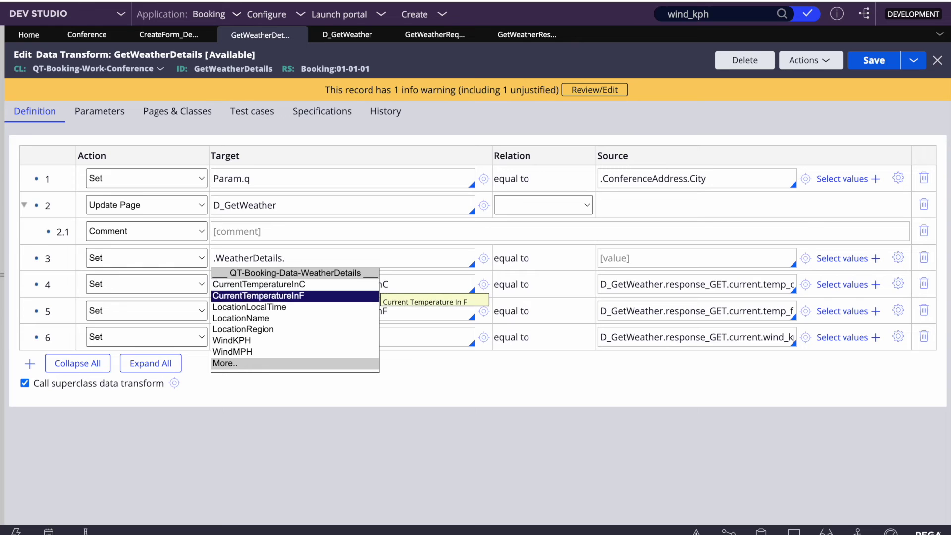
pyautogui.press('Down')
pyautogui.press('Down')
pyautogui.press('Up')
pyautogui.press('Up')
pyautogui.press('Return')
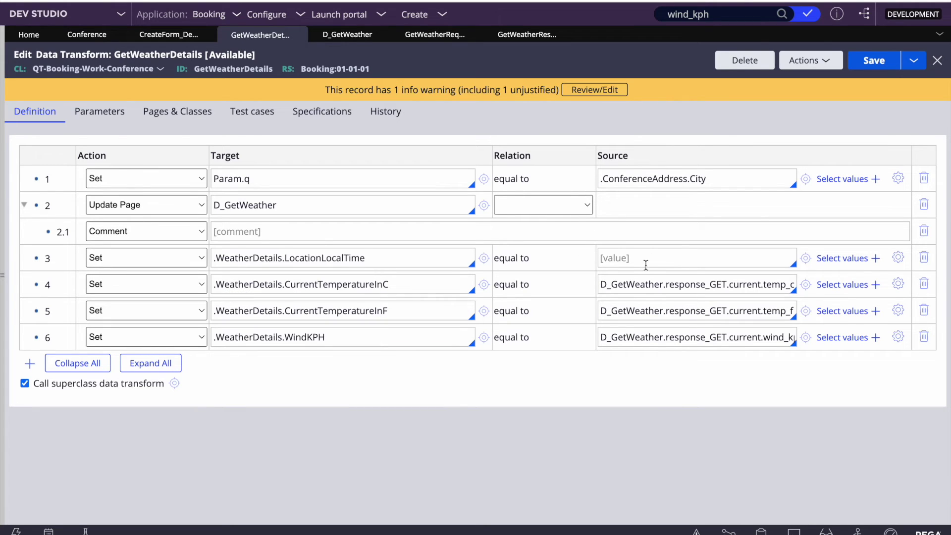
# Begin the LocationLocalTime source with D_GetWeather.response_GET., reusing the names from the CurrentTemperatureInC source.
pyautogui.doubleClick(635, 283)
pyautogui.hotkey('ctrl', 'c')
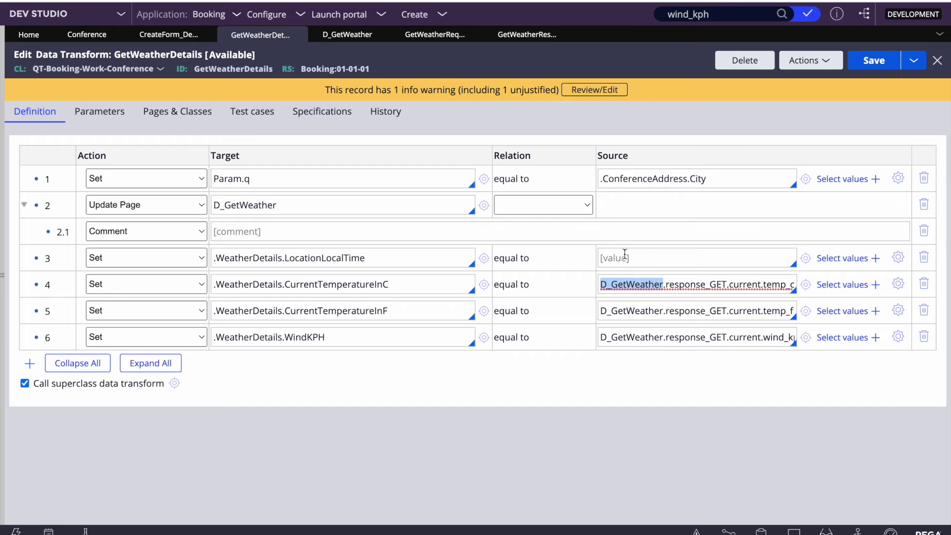
pyautogui.click(617, 262)
pyautogui.hotkey('ctrl', 'v')
pyautogui.doubleClick(685, 281)
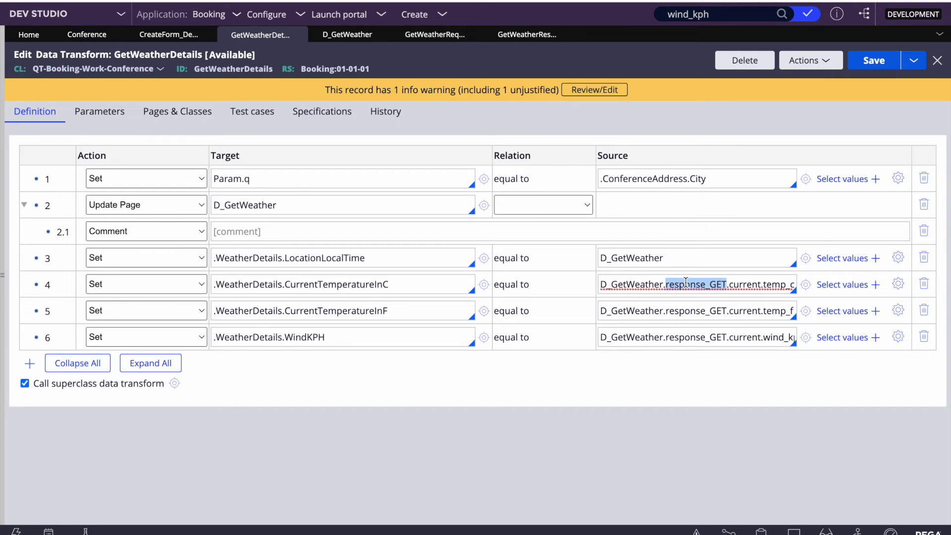
pyautogui.click(674, 257)
pyautogui.write('..')
pyautogui.hotkey('ctrl', 'v')
pyautogui.write('.')
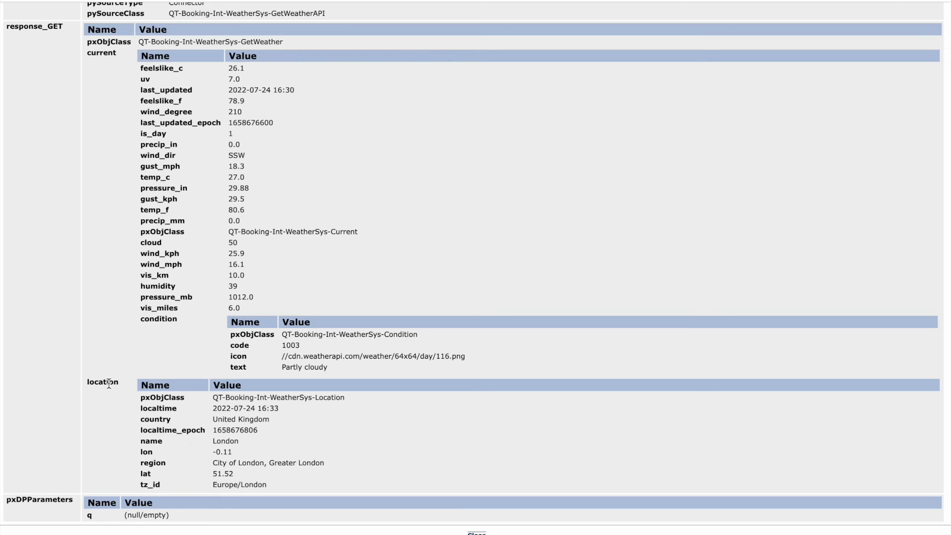
# Complete the LocationLocalTime source with location and localtime_epoch copied from the traced page, and save the data transform.
pyautogui.doubleClick(100, 379)
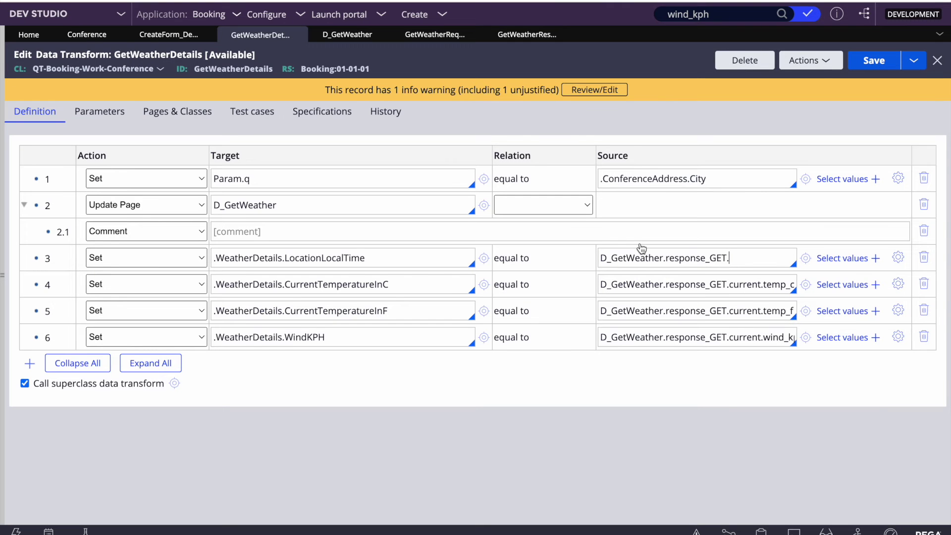
pyautogui.hotkey('ctrl', 'v')
pyautogui.write('.')
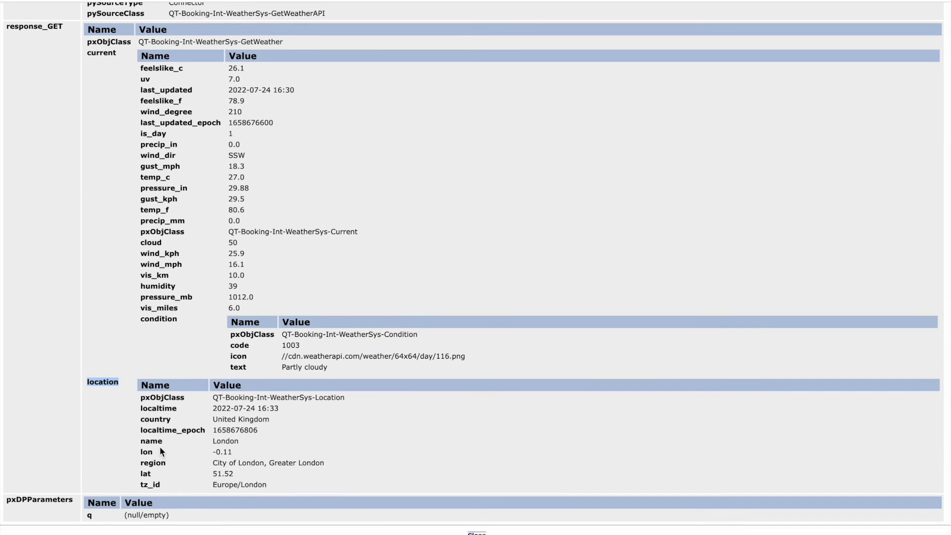
pyautogui.doubleClick(177, 433)
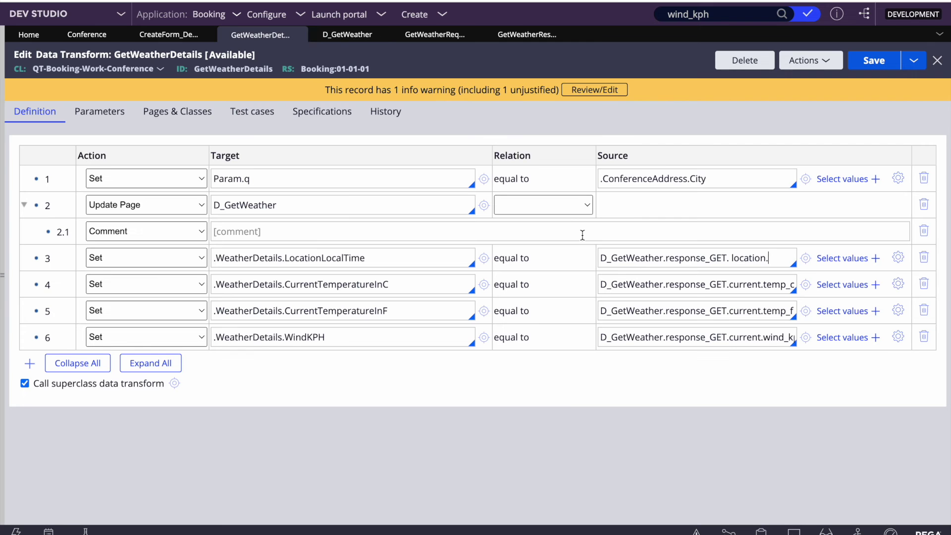
pyautogui.press('super+v')
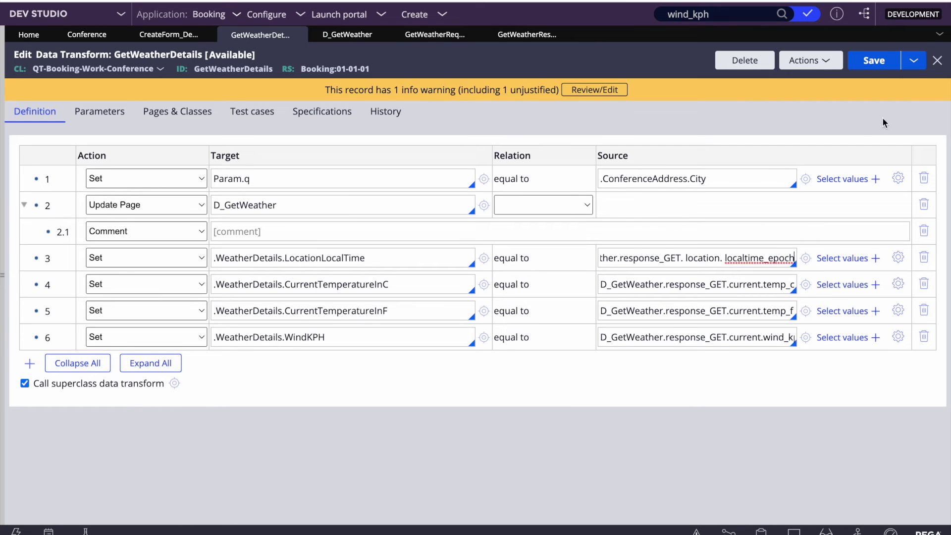
pyautogui.click(877, 60)
pyautogui.click(607, 478)
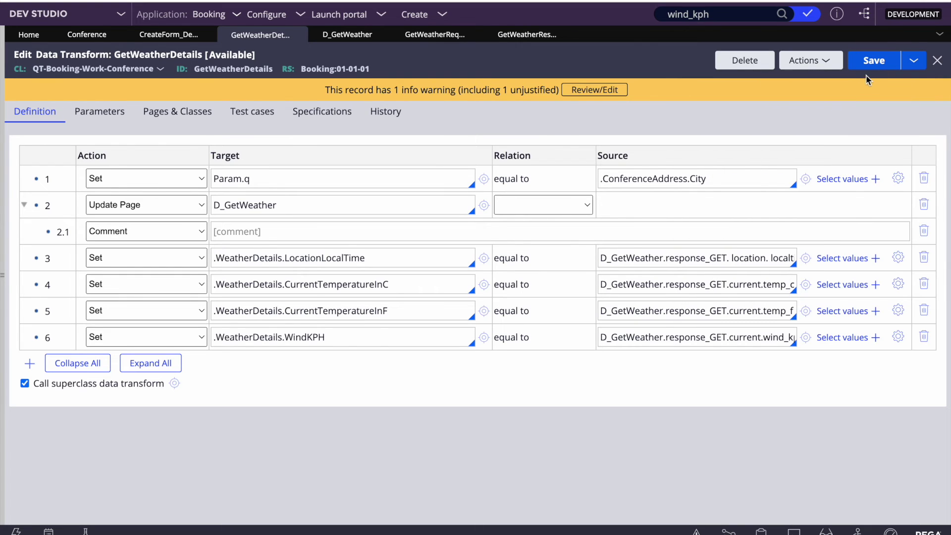
pyautogui.click(872, 60)
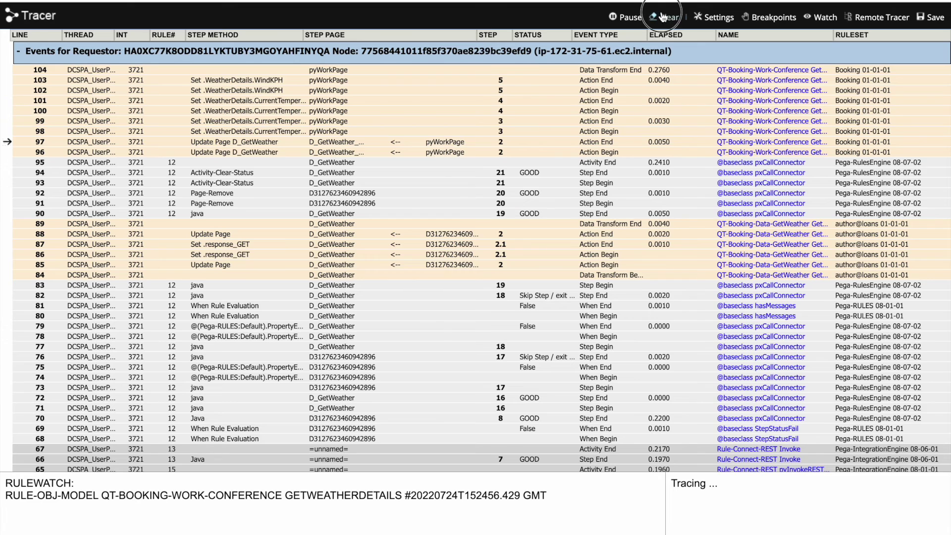
# Clear the trace and resubmit the Conference case's Apply For Conference step with London as the city.
pyautogui.click(663, 17)
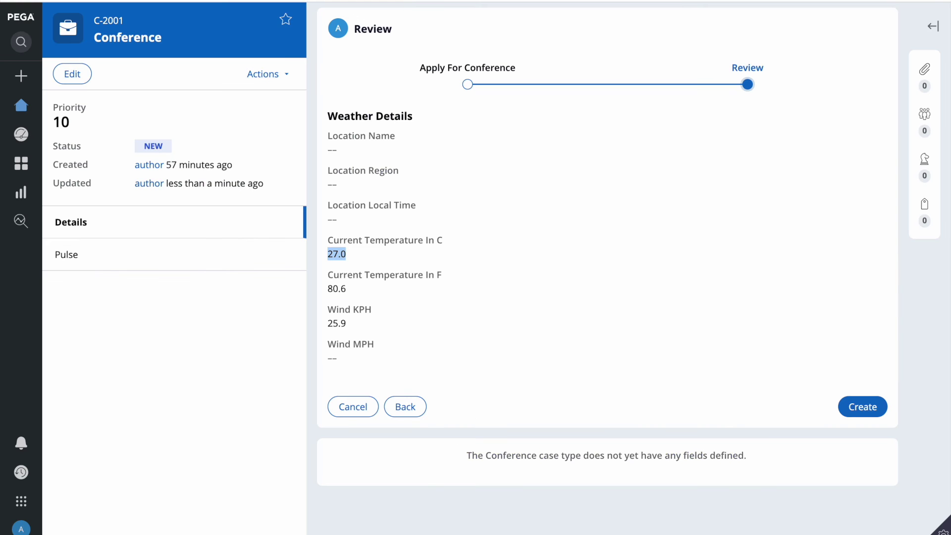
pyautogui.click(405, 407)
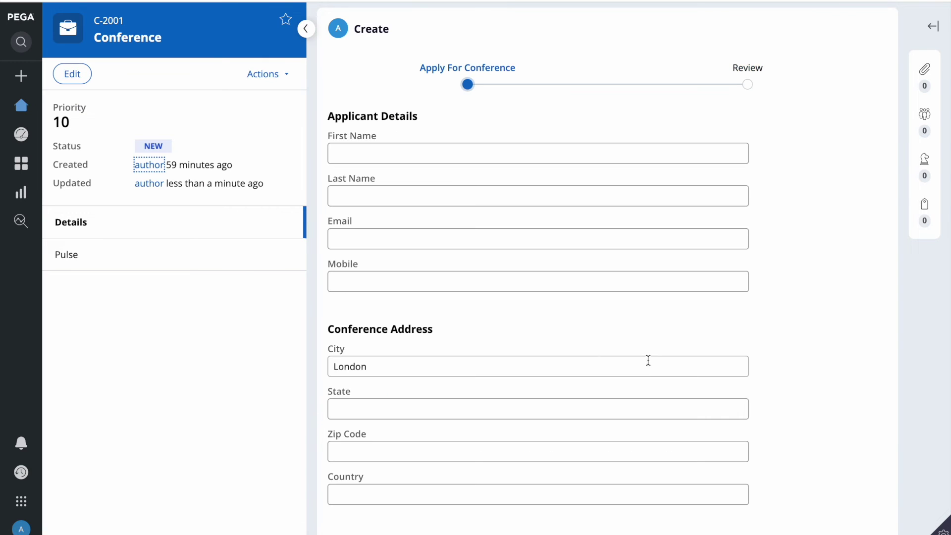
pyautogui.scroll(-2, 542, 378)
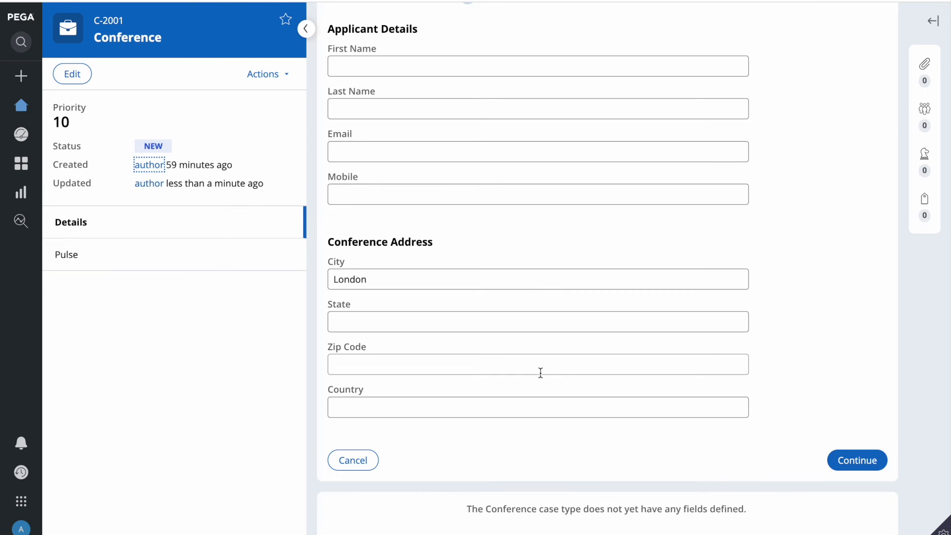
pyautogui.click(860, 461)
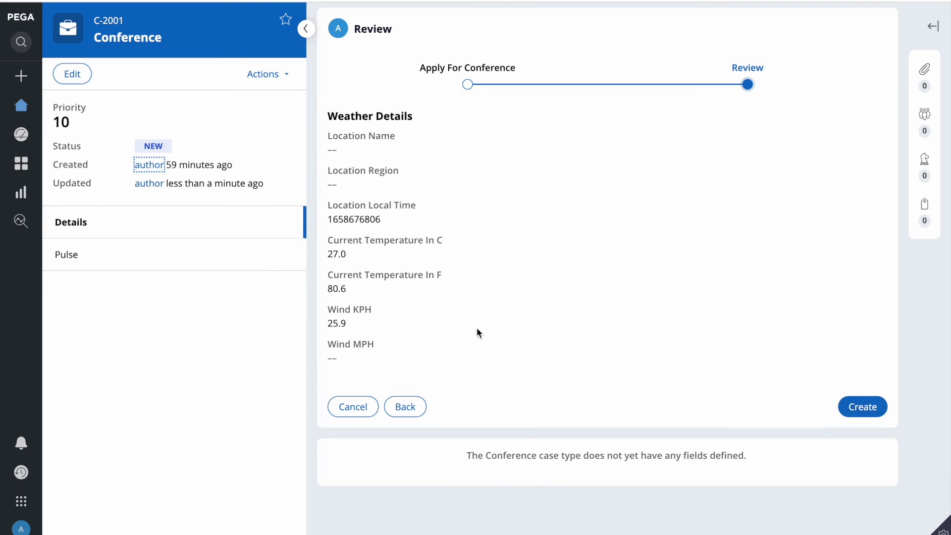
# Check the Location Local Time value on the case's Review form.
pyautogui.doubleClick(345, 215)
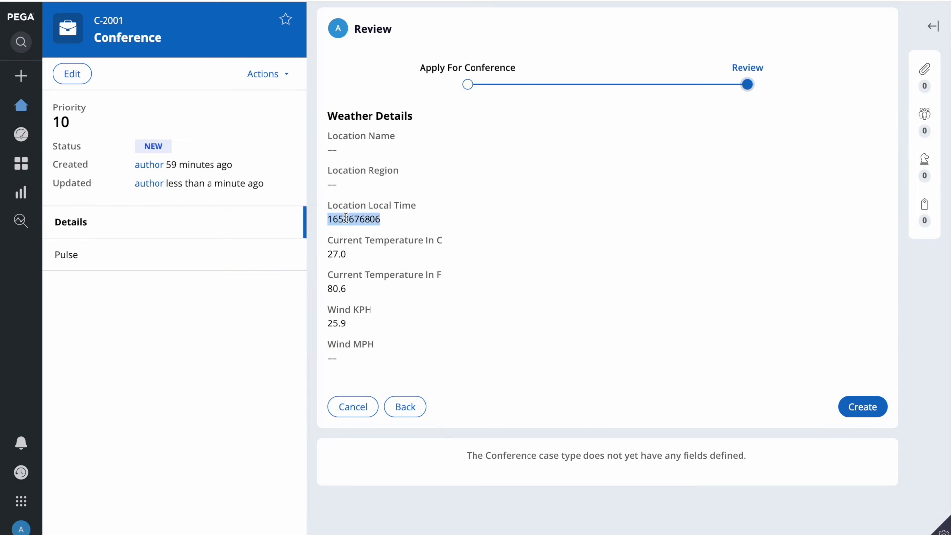
pyautogui.doubleClick(337, 220)
pyautogui.doubleClick(355, 220)
pyautogui.click(282, 1)
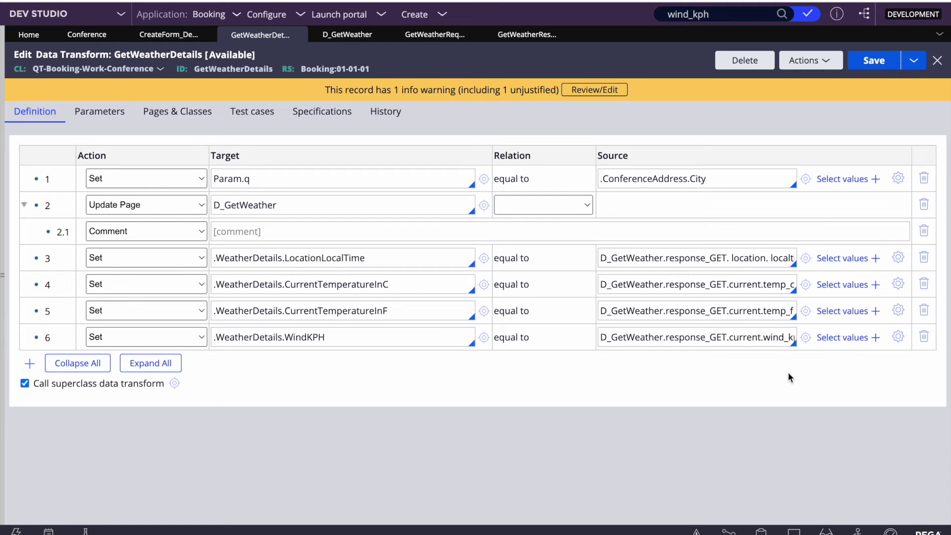
# Examine the full source expression of the LocationLocalTime row in GetWeatherDetails through to its end.
pyautogui.doubleClick(629, 257)
pyautogui.click(705, 258)
pyautogui.press('Right')
pyautogui.press('Right')
pyautogui.press('Right')
pyautogui.press('Right')
pyautogui.press('Right')
pyautogui.press('Right')
pyautogui.press('Right')
pyautogui.press('Right')
pyautogui.press('Right')
pyautogui.press('Right')
pyautogui.press('Right')
pyautogui.press('Right')
pyautogui.press('Right')
pyautogui.press('Right')
pyautogui.press('Right')
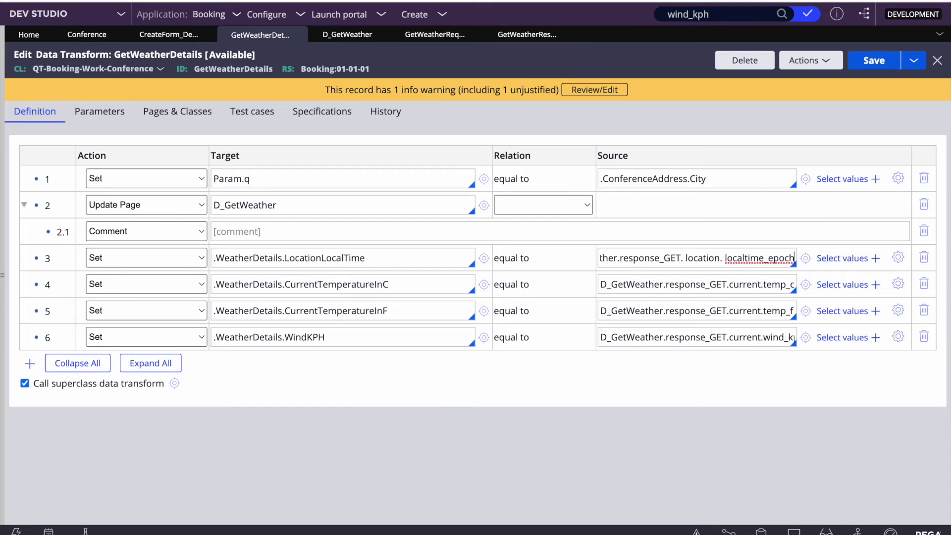
# Search for response_GET and inspect the page definition of the property that applies to Data-WeatherUnd-Int-GeolookupConditions.
pyautogui.doubleClick(638, 258)
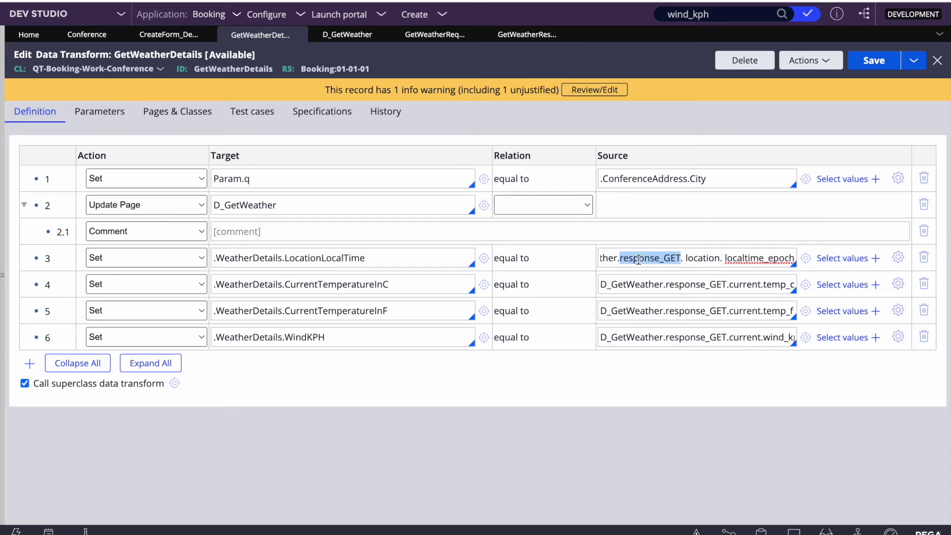
pyautogui.hotkey('ctrl', 'c')
pyautogui.doubleClick(684, 14)
pyautogui.hotkey('ctrl', 'v')
pyautogui.press('Return')
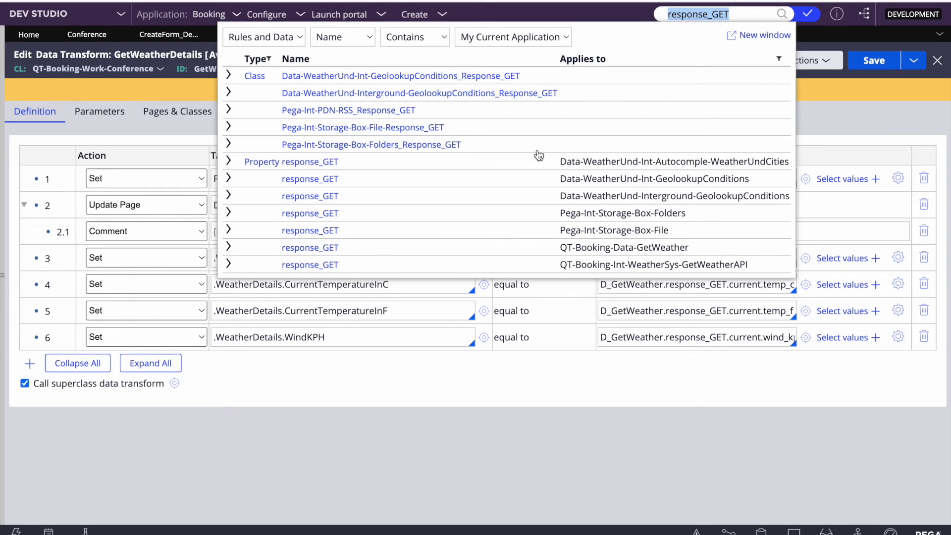
pyautogui.click(300, 182)
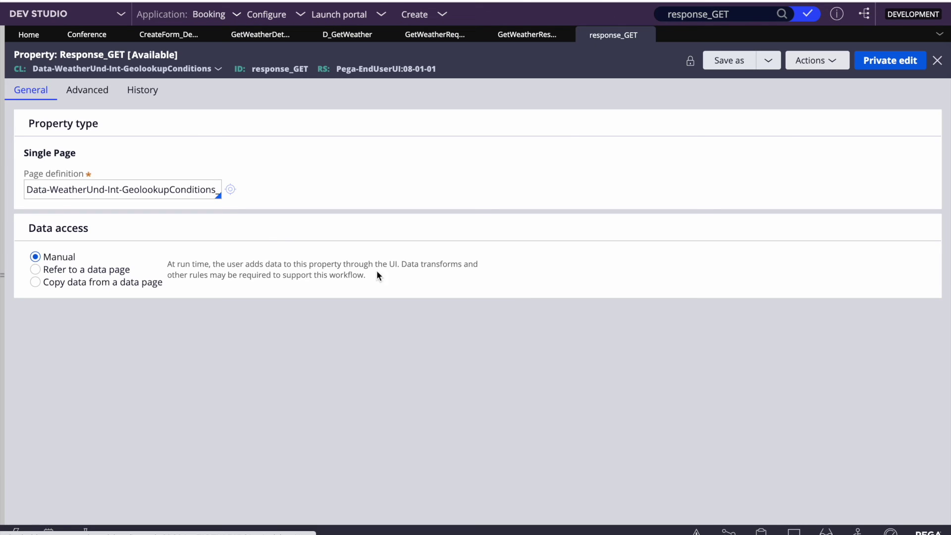
pyautogui.doubleClick(113, 189)
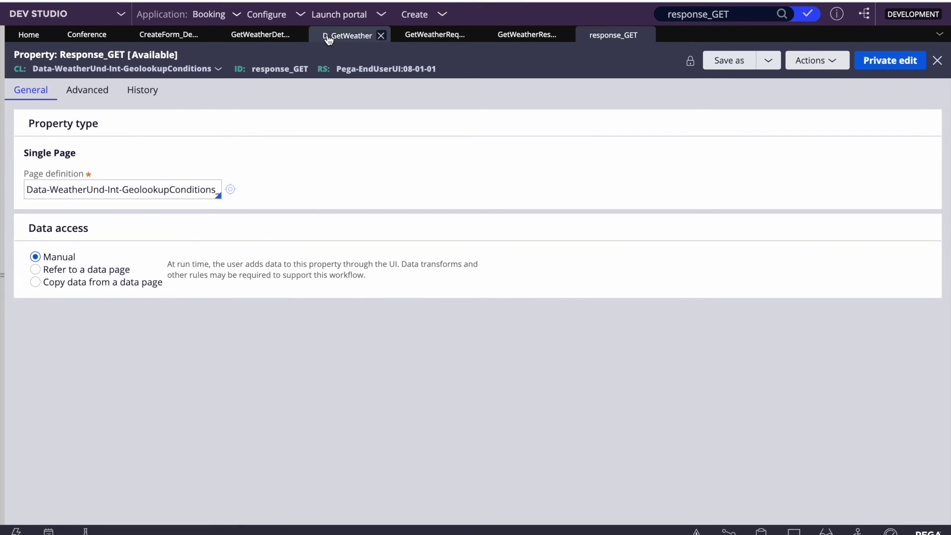
# Review the Param.q target and the LocationLocalTime source in GetWeatherDetails, and open the D_GetWeather data page.
pyautogui.click(327, 36)
pyautogui.click(250, 36)
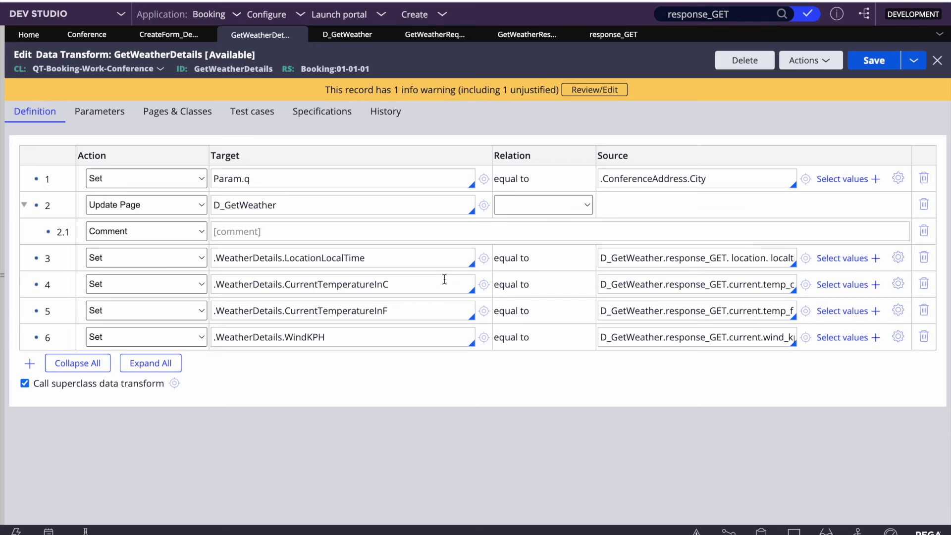
pyautogui.doubleClick(255, 181)
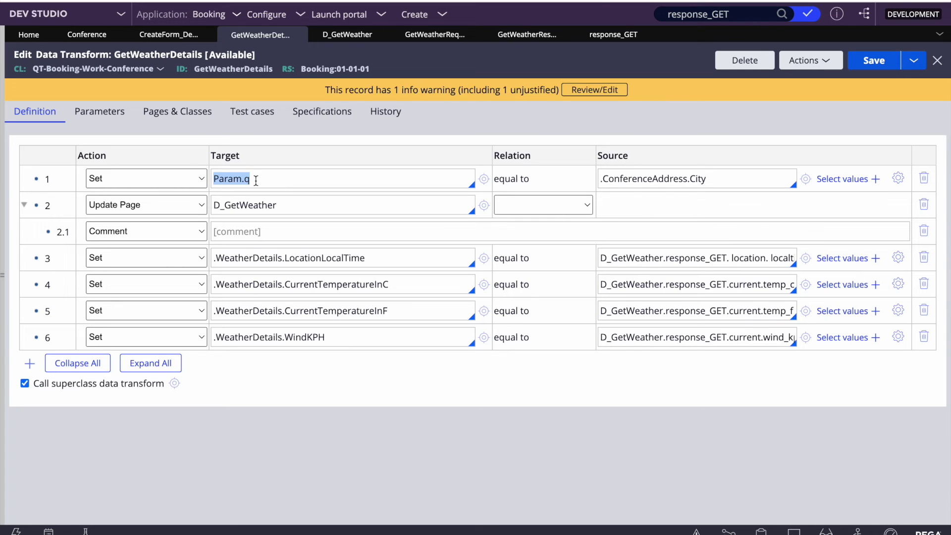
pyautogui.doubleClick(723, 259)
pyautogui.doubleClick(637, 258)
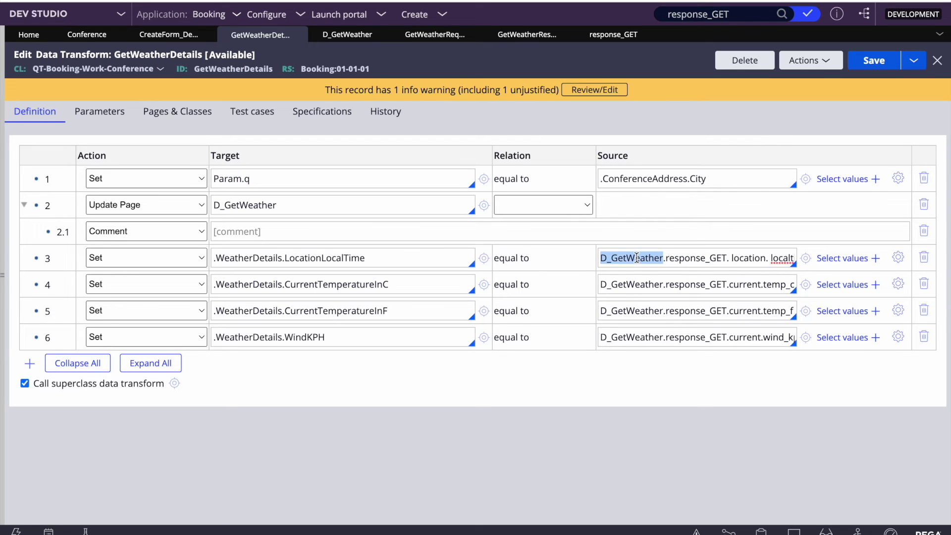
pyautogui.tripleClick(637, 258)
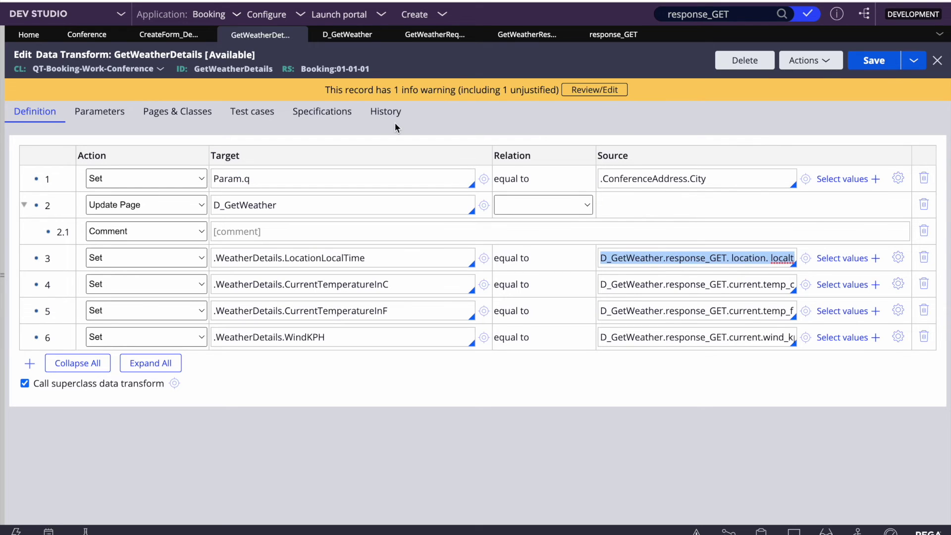
pyautogui.click(347, 35)
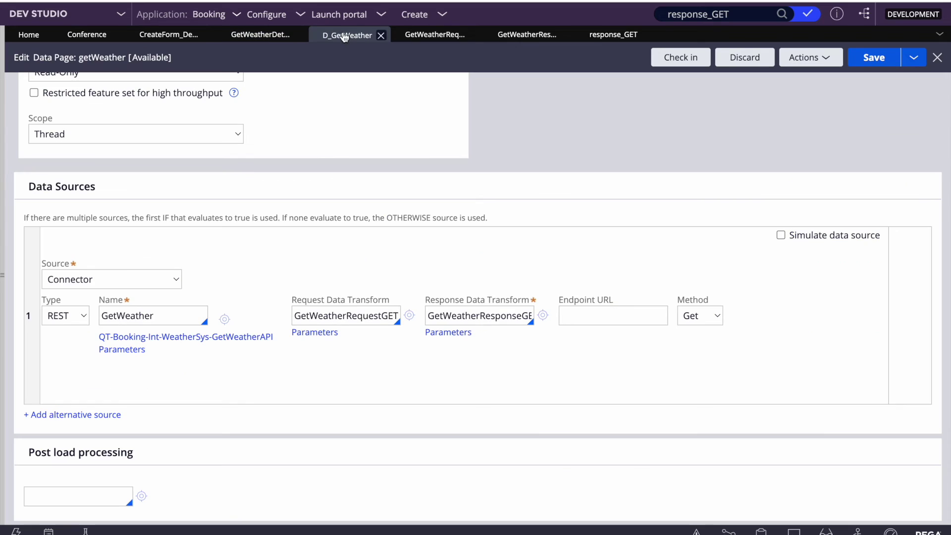
# Review the D_GetWeather connector name and the full source of the LocationLocalTime row in GetWeatherDetails.
pyautogui.doubleClick(130, 310)
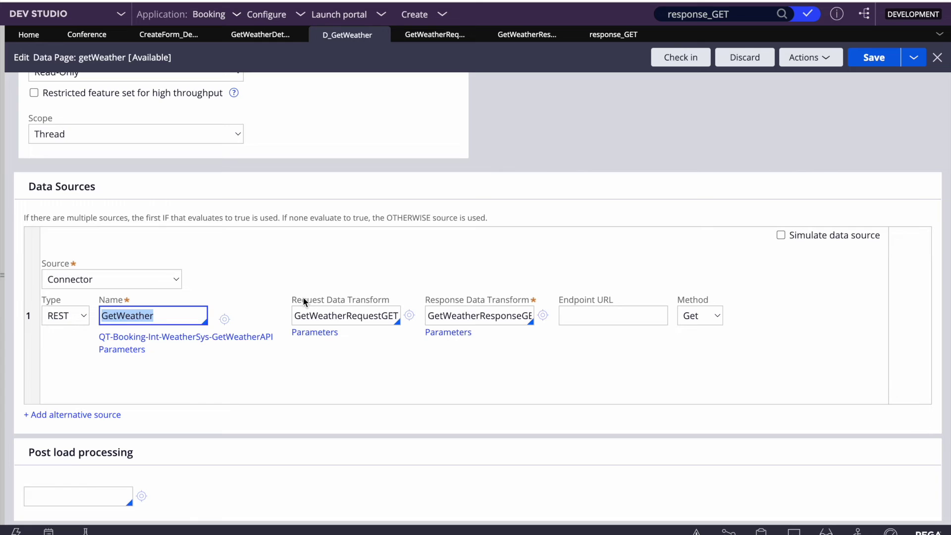
pyautogui.click(251, 35)
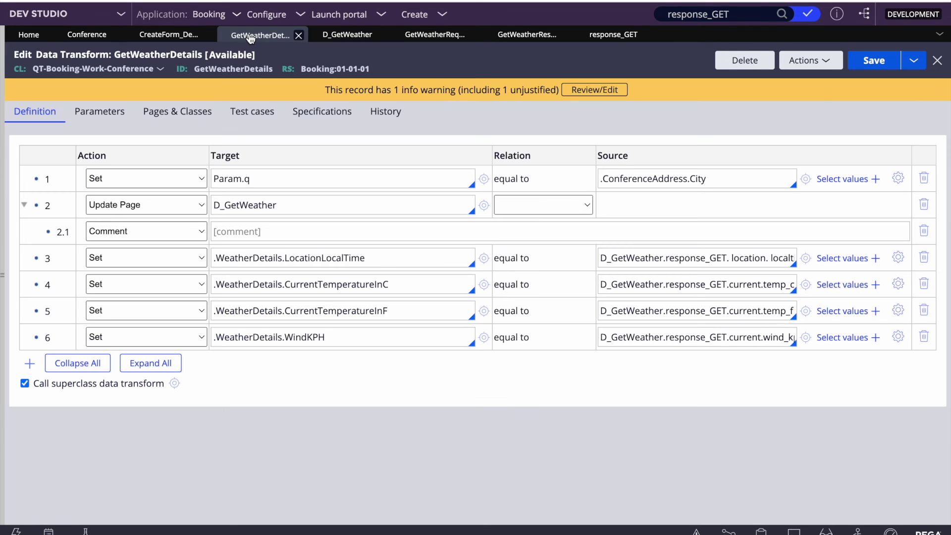
pyautogui.doubleClick(681, 258)
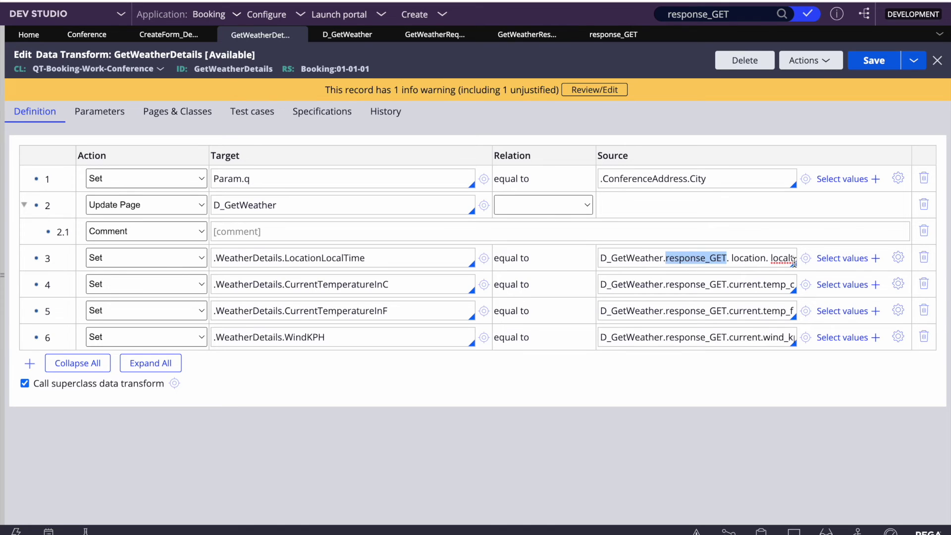
pyautogui.doubleClick(739, 260)
pyautogui.press('Right')
pyautogui.press('Right')
pyautogui.press('Right')
pyautogui.press('Right')
pyautogui.press('Right')
pyautogui.press('Right')
pyautogui.press('Right')
pyautogui.press('Right')
pyautogui.press('Right')
pyautogui.press('Right')
pyautogui.press('Right')
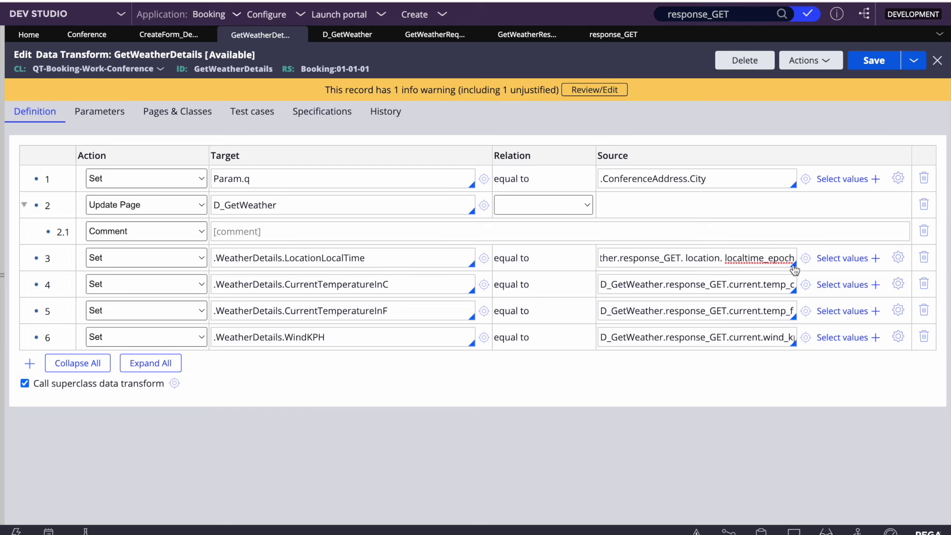
pyautogui.doubleClick(699, 256)
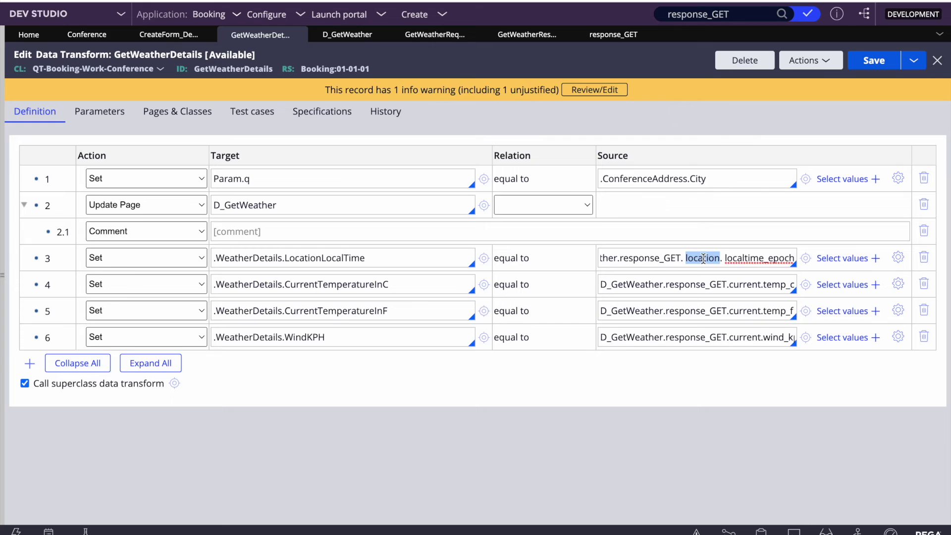
# Copy the WeatherDetails name from GetWeatherDetails and try it as the target of a new row above .response_GET in GetWeatherResponseGET.
pyautogui.doubleClick(234, 261)
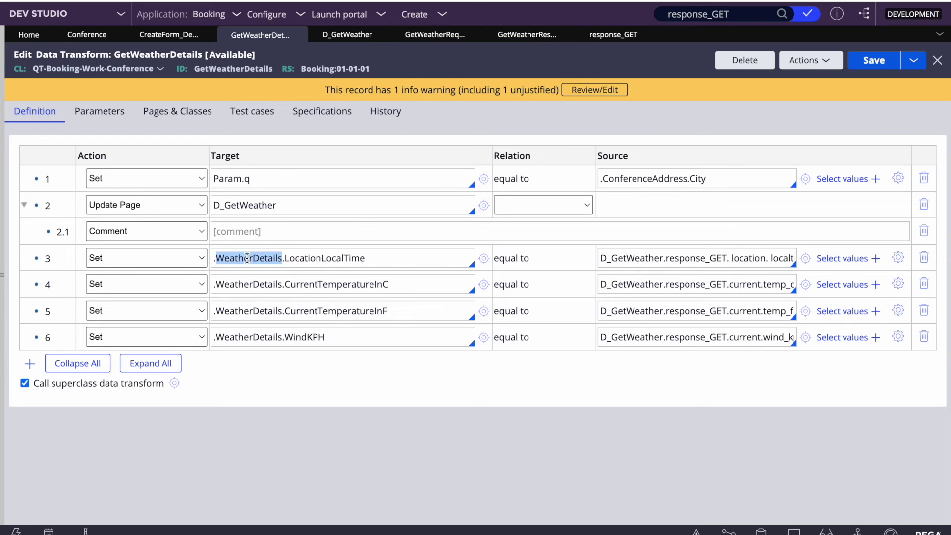
pyautogui.click(522, 37)
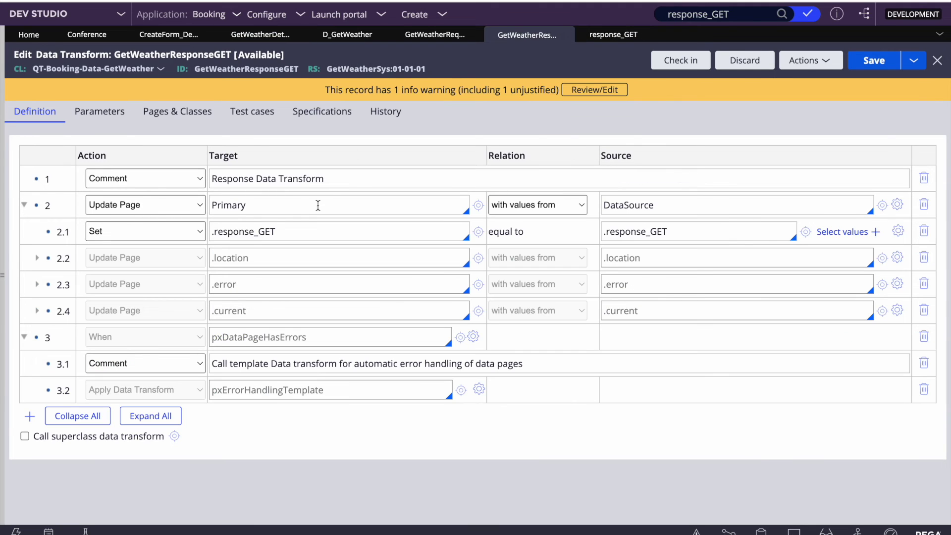
pyautogui.rightClick(48, 233)
pyautogui.click(76, 254)
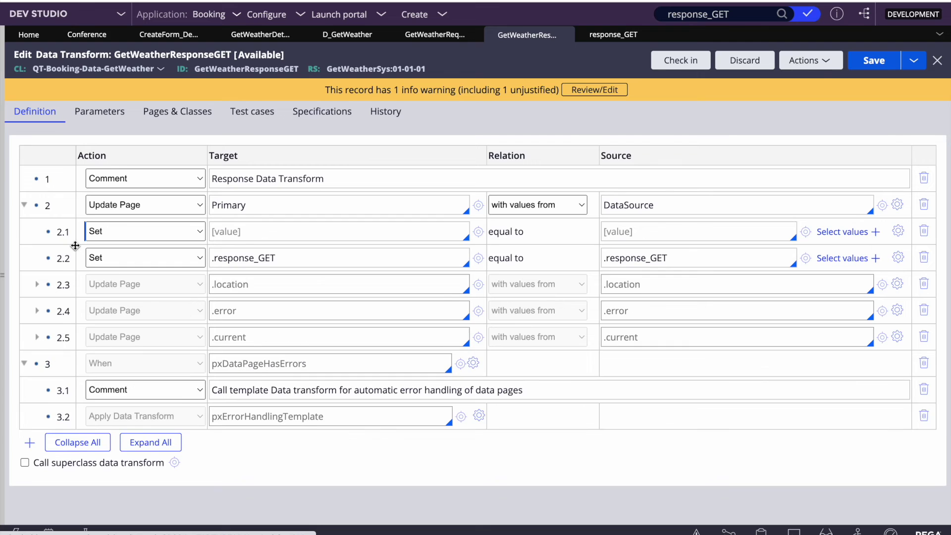
pyautogui.click(242, 233)
pyautogui.hotkey('ctrl', 'v')
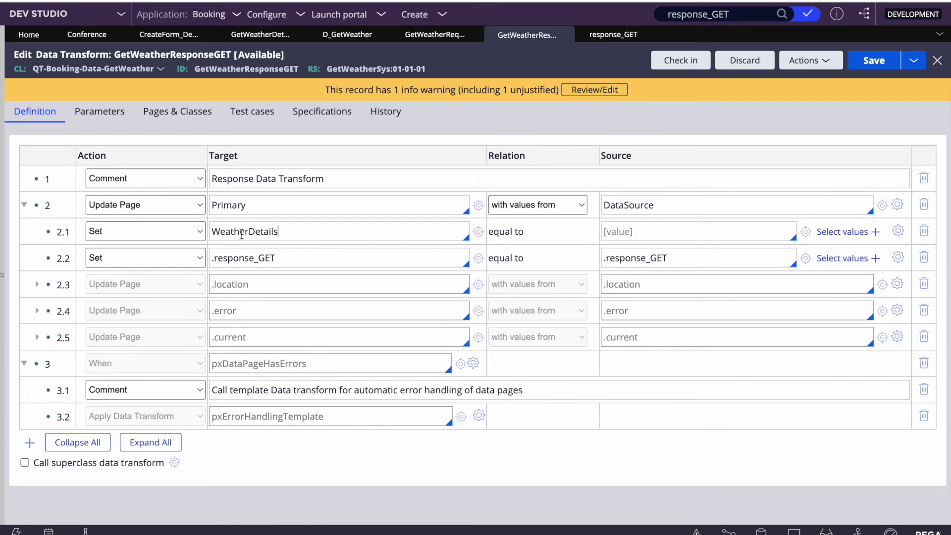
pyautogui.hotkey('ctrl', 'a')
pyautogui.press('BackSpace')
# Add a Set row targeting .WeatherDetails below .response_GET and create the WeatherDetails property in QT-Booking-Data-GetWeather from it.
pyautogui.rightClick(49, 256)
pyautogui.click(87, 292)
pyautogui.click(237, 284)
pyautogui.hotkey('ctrl', 'v')
pyautogui.press('Left')
pyautogui.press('Left')
pyautogui.press('Left')
pyautogui.press('Left')
pyautogui.press('Left')
pyautogui.press('Left')
pyautogui.press('Left')
pyautogui.press('Left')
pyautogui.press('Left')
pyautogui.press('Left')
pyautogui.press('Left')
pyautogui.press('Left')
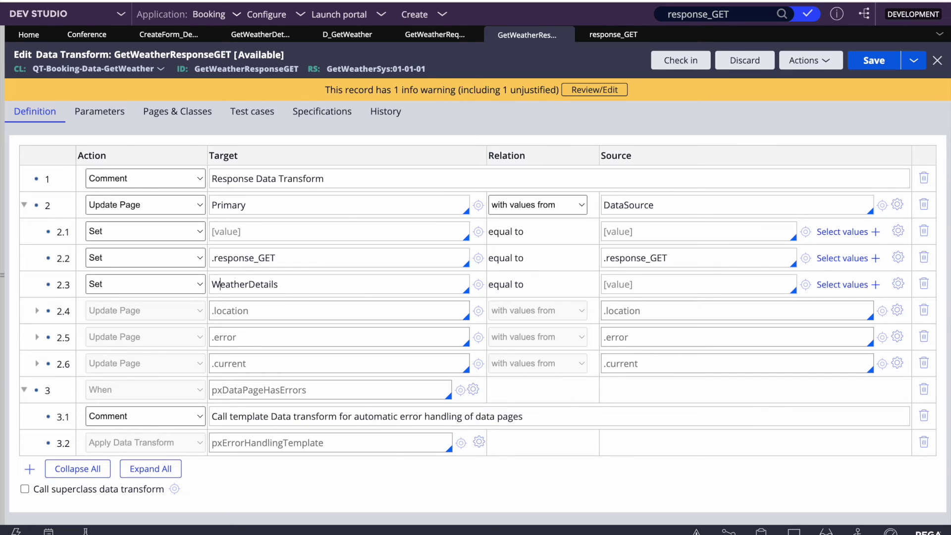
pyautogui.write('.')
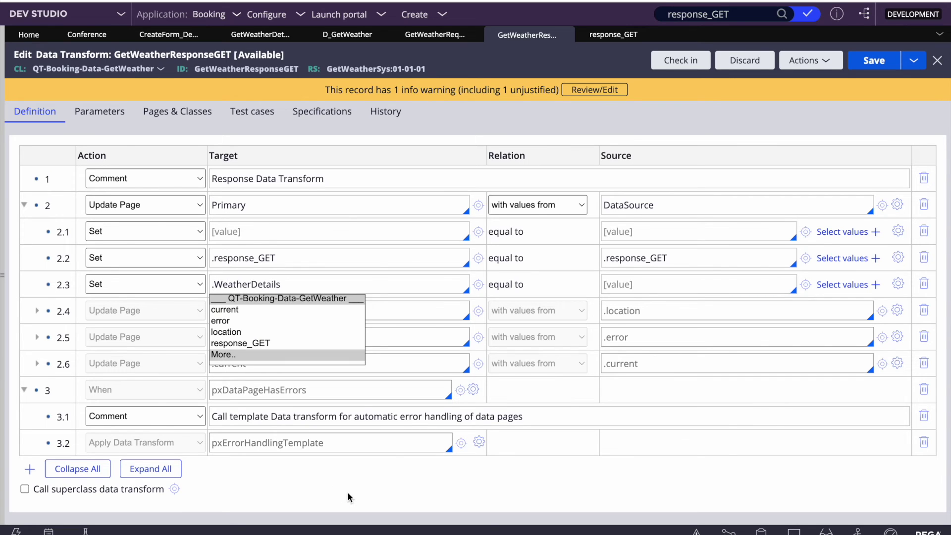
pyautogui.click(492, 288)
pyautogui.click(479, 284)
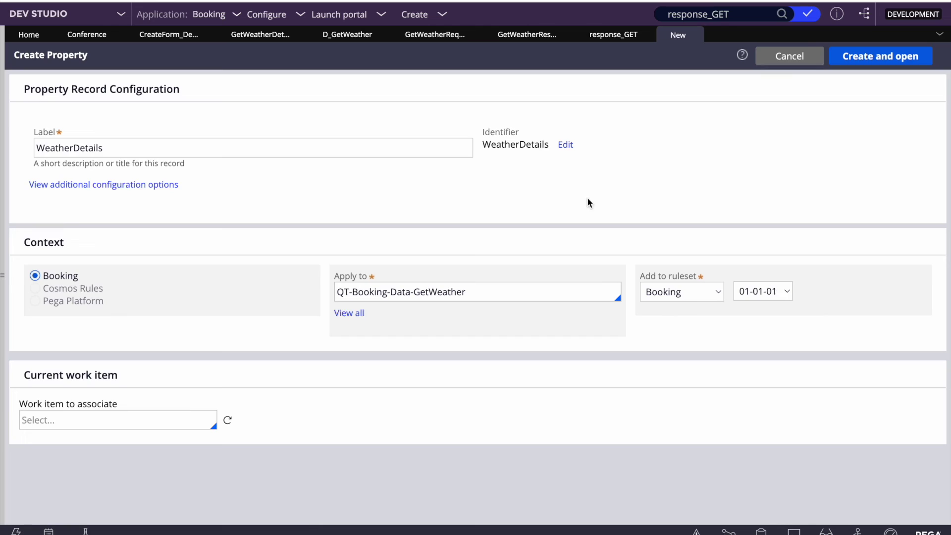
pyautogui.click(881, 57)
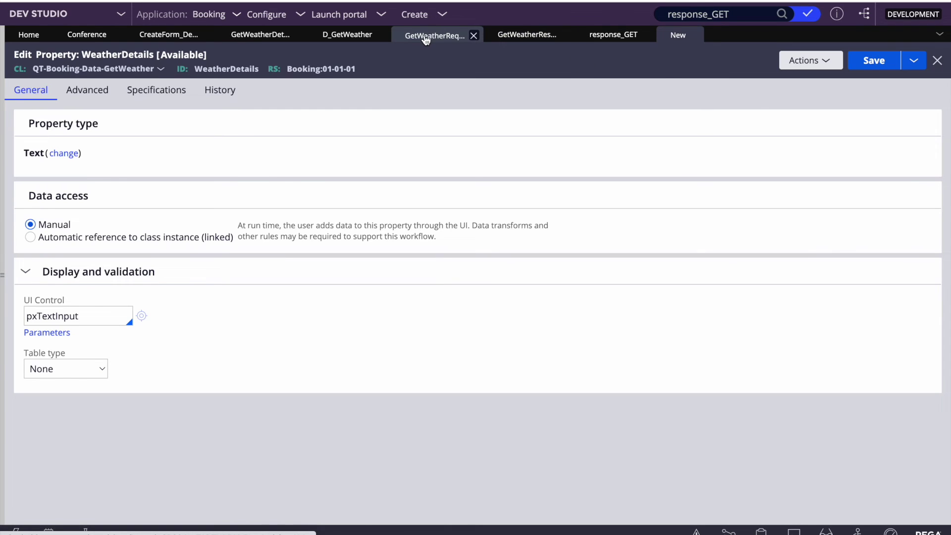
# Close the GetWeatherRequestGET and GetWeatherResponseGET data transforms, discarding the unsaved changes.
pyautogui.click(426, 37)
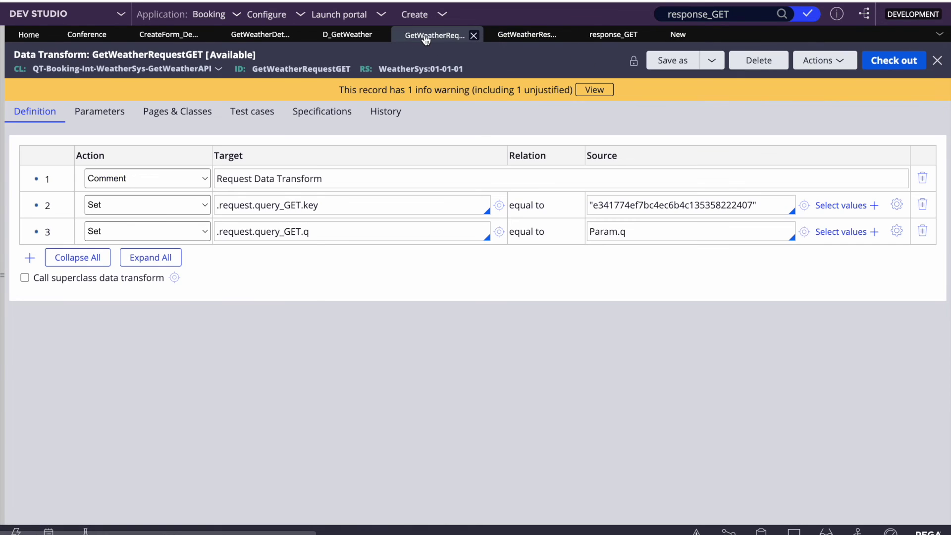
pyautogui.click(474, 35)
pyautogui.click(426, 39)
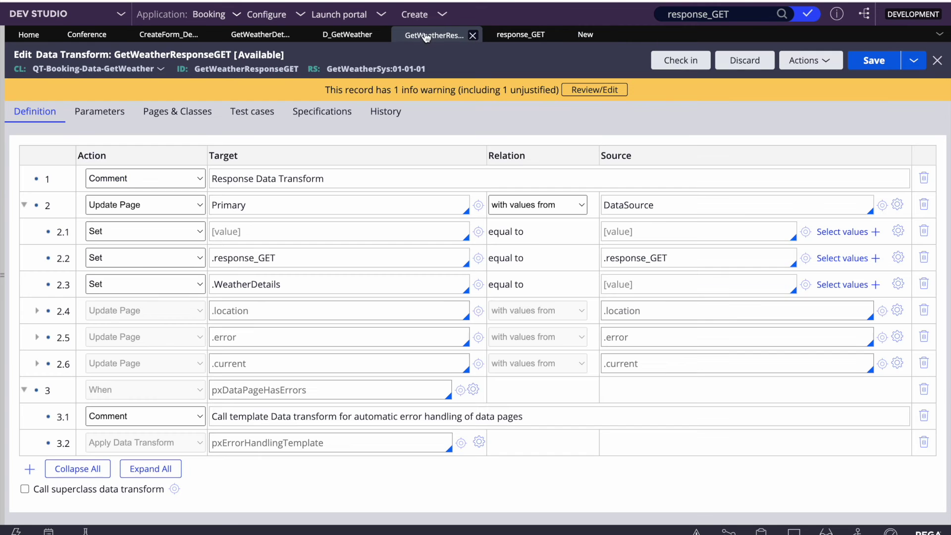
pyautogui.click(473, 37)
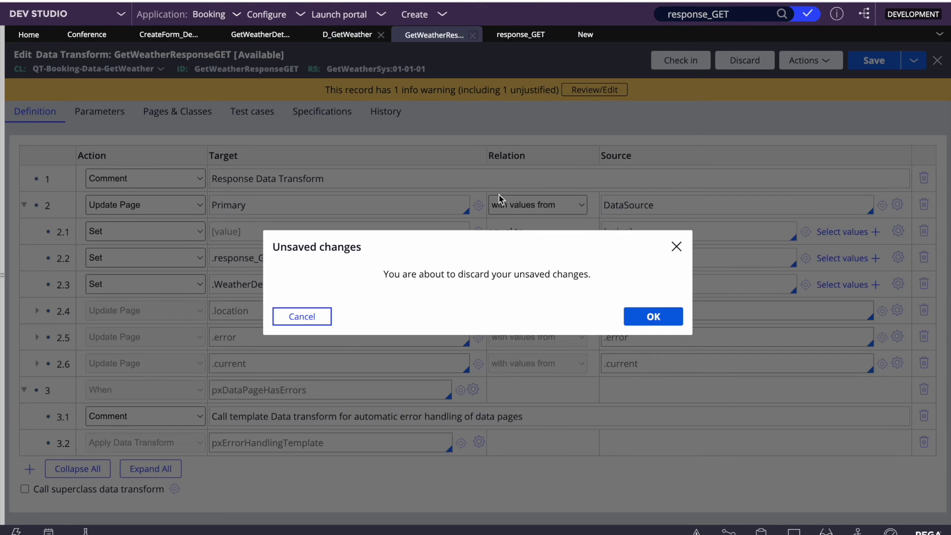
pyautogui.click(637, 319)
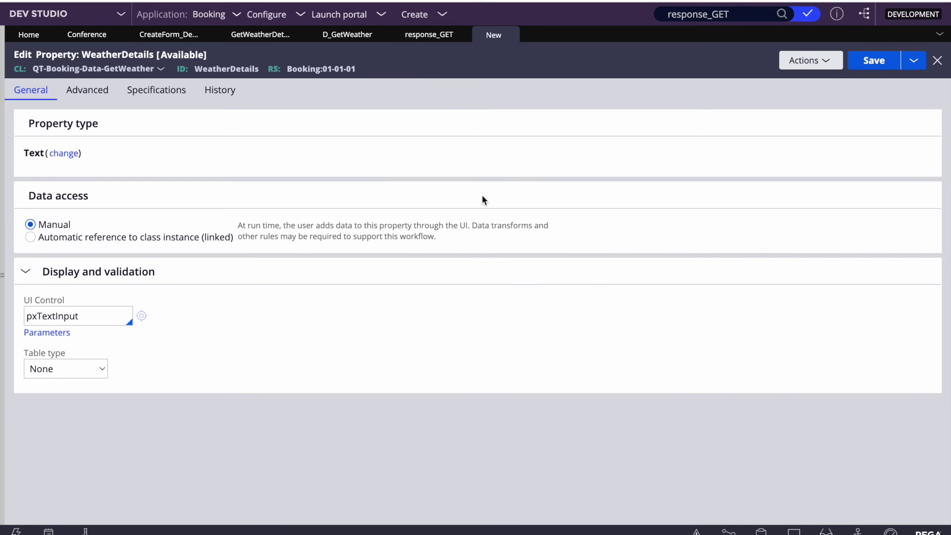
# Shorten the LocationLocalTime row's target in GetWeatherDetails to .WeatherDetails and open that property's definition.
pyautogui.click(340, 37)
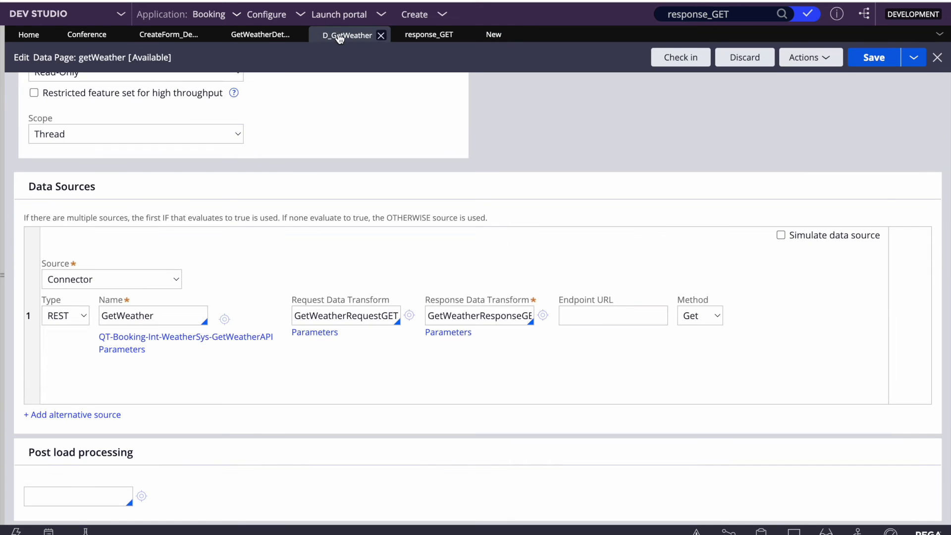
pyautogui.click(251, 39)
pyautogui.doubleClick(317, 259)
pyautogui.press('BackSpace')
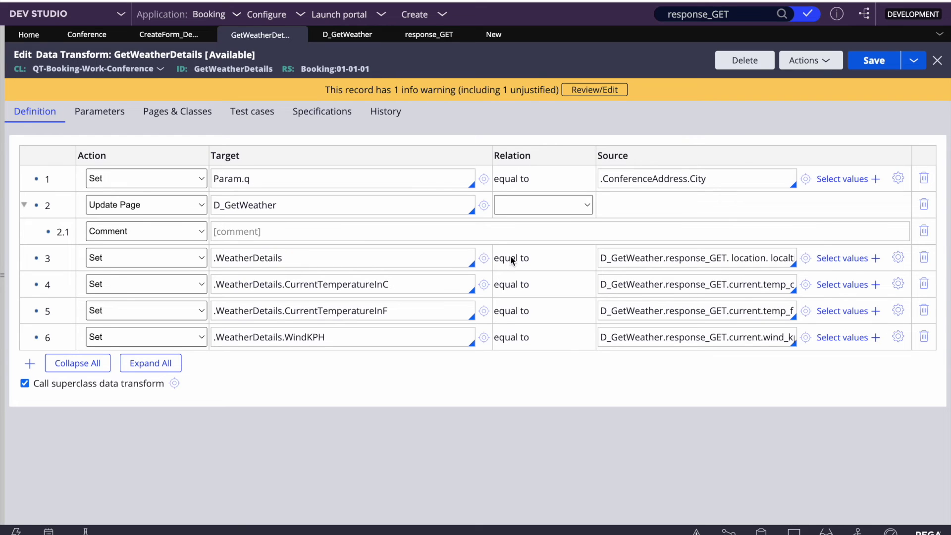
pyautogui.click(483, 258)
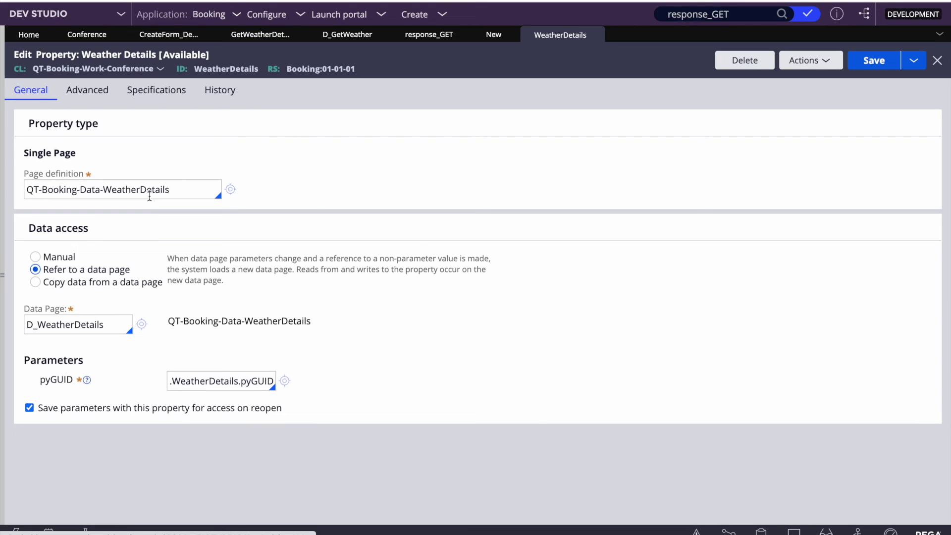
# Set the data access of the Conference case's WeatherDetails property to Manual and save it.
pyautogui.tripleClick(150, 193)
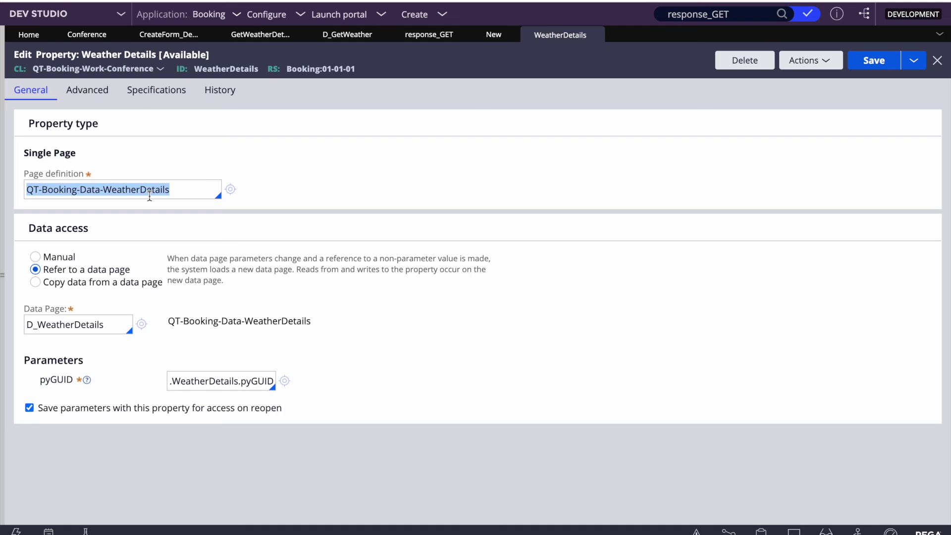
pyautogui.click(58, 256)
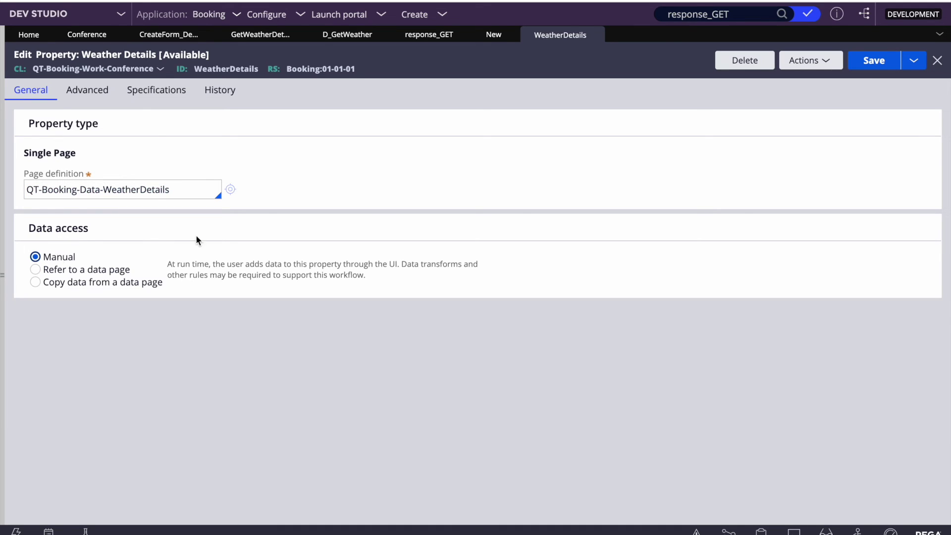
pyautogui.click(862, 61)
# Change the new QT-Booking-Data-GetWeather property to Single Page with page definition QT-Booking-Data-WeatherDetails and save it.
pyautogui.tripleClick(82, 190)
pyautogui.hotkey('ctrl', 'c')
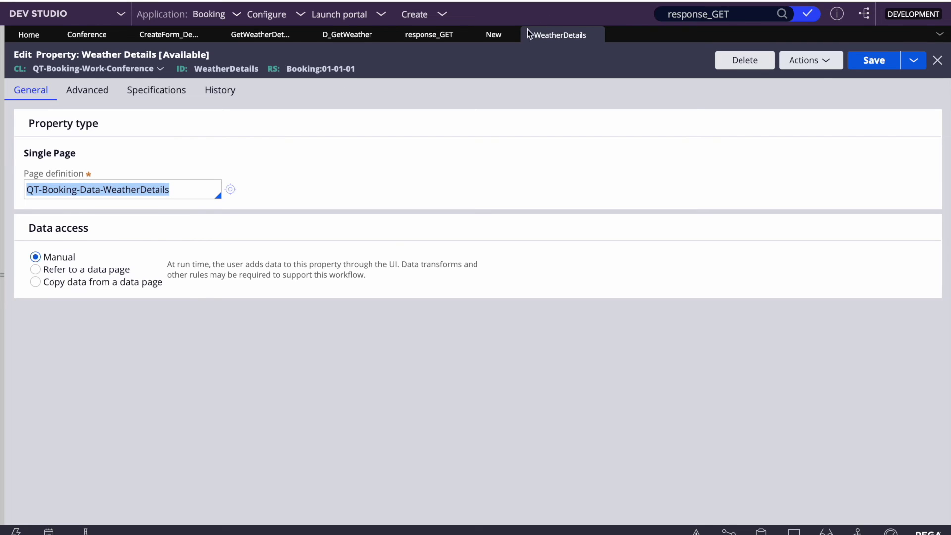
pyautogui.click(493, 34)
pyautogui.click(55, 154)
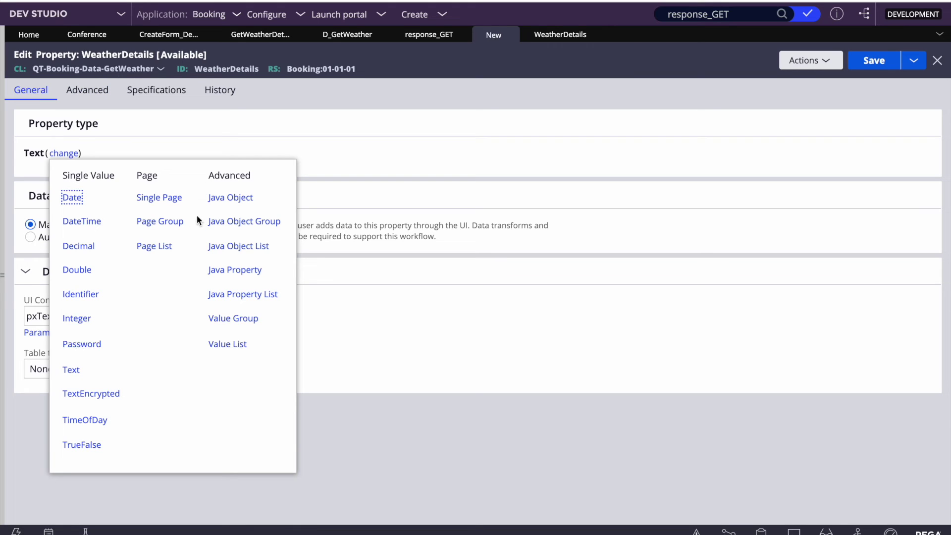
pyautogui.click(172, 204)
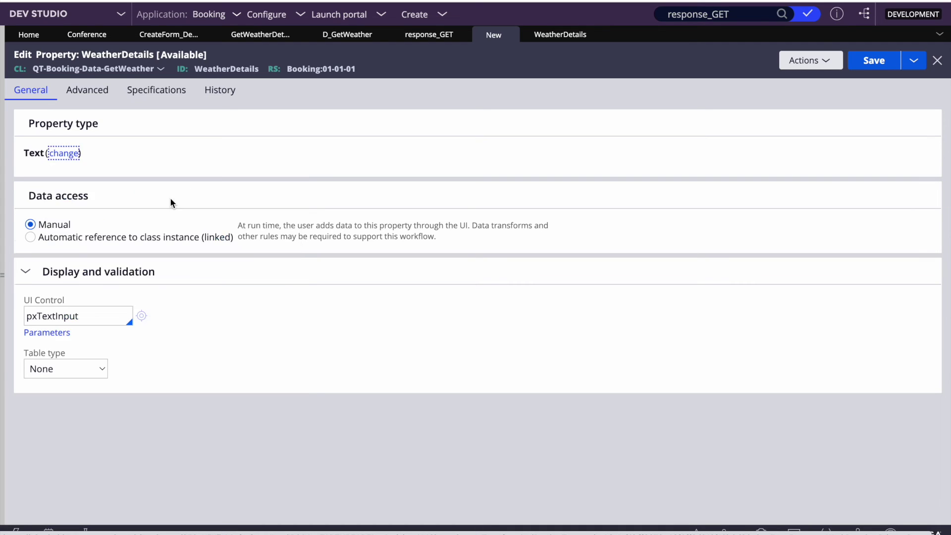
pyautogui.click(110, 193)
pyautogui.hotkey('ctrl', 'v')
pyautogui.click(874, 60)
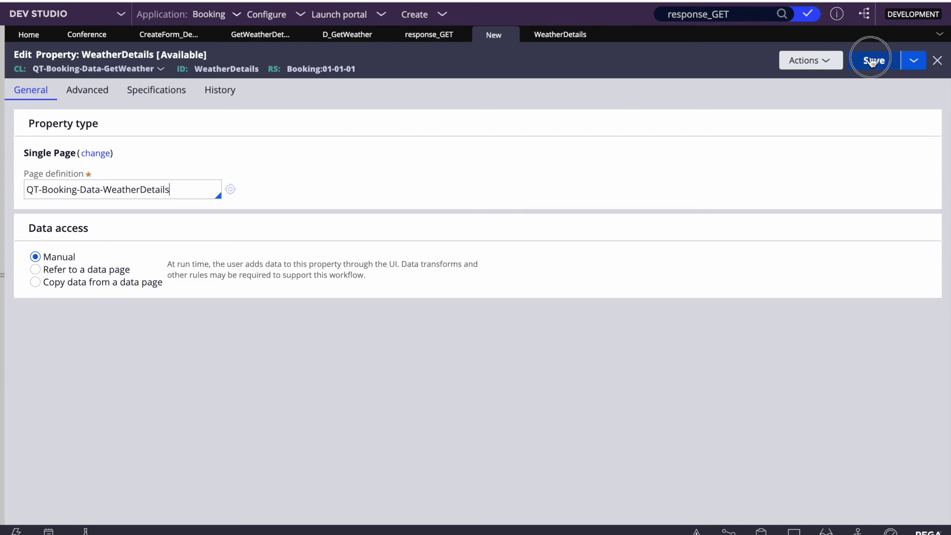
# Compare the new property's page definition and identifier with the .WeatherDetails target in GetWeatherDetails.
pyautogui.doubleClick(138, 191)
pyautogui.tripleClick(138, 190)
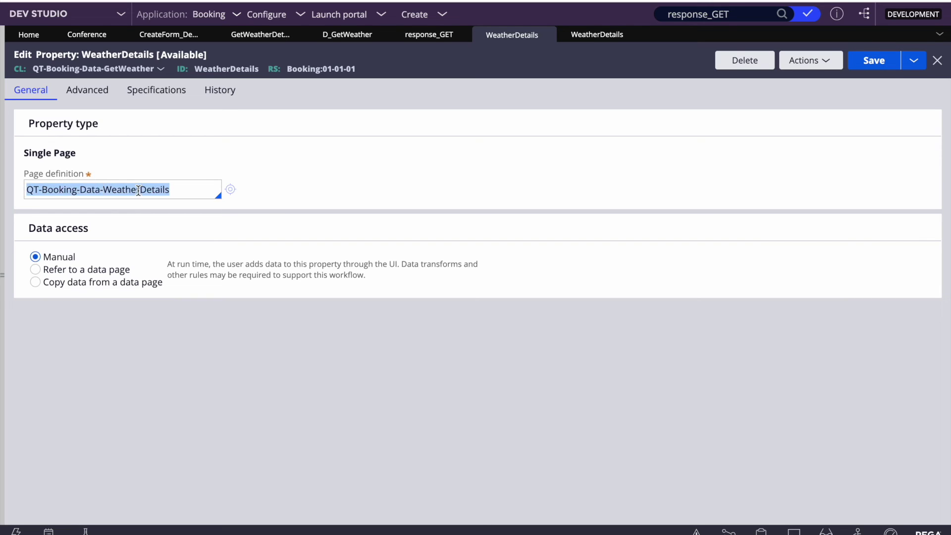
pyautogui.click(138, 190)
pyautogui.doubleClick(138, 190)
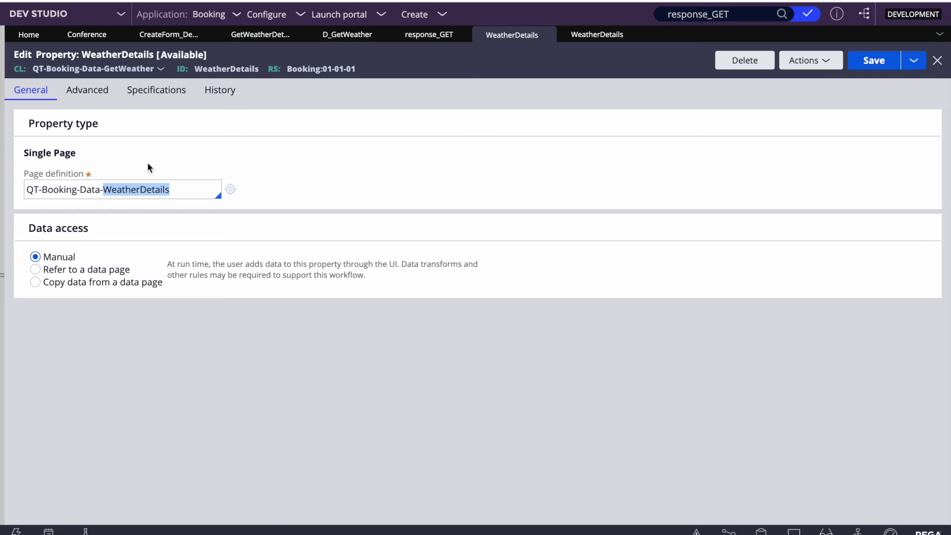
pyautogui.doubleClick(219, 68)
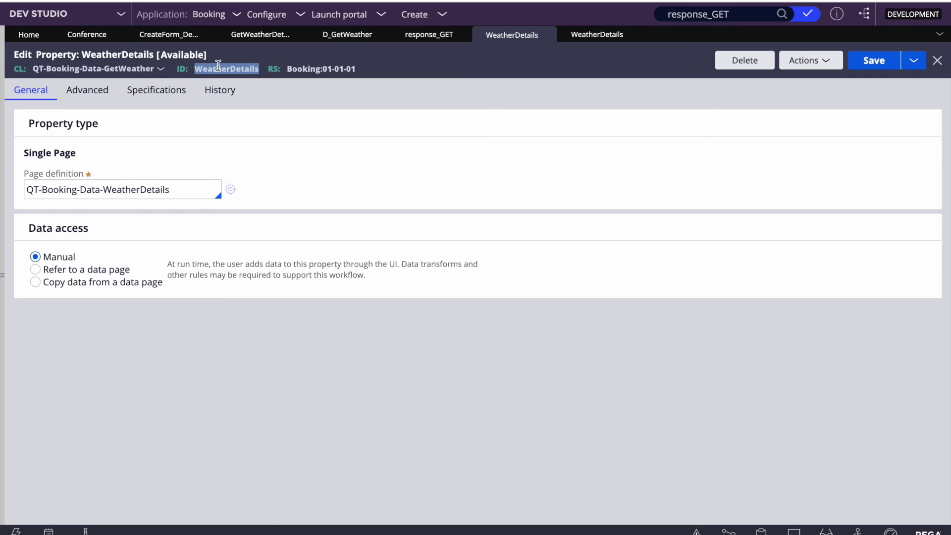
pyautogui.click(219, 65)
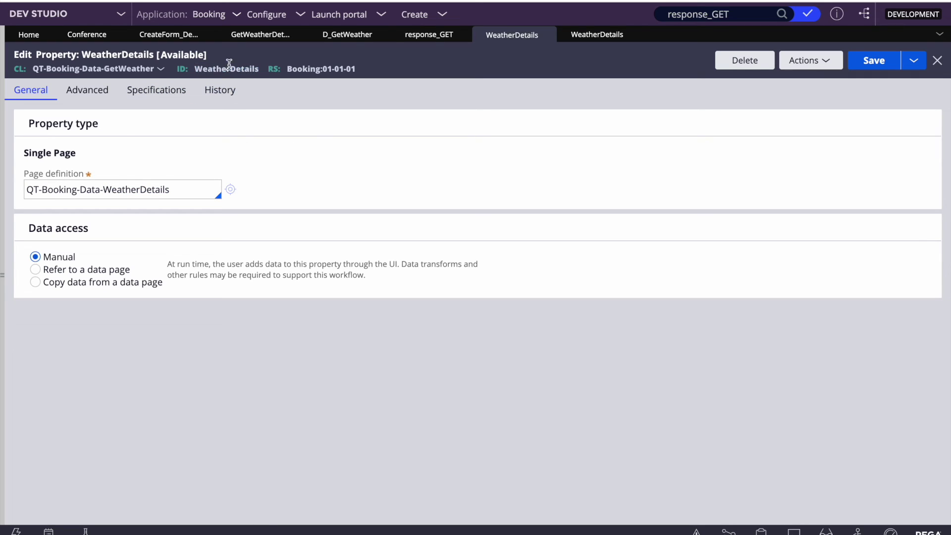
pyautogui.click(257, 36)
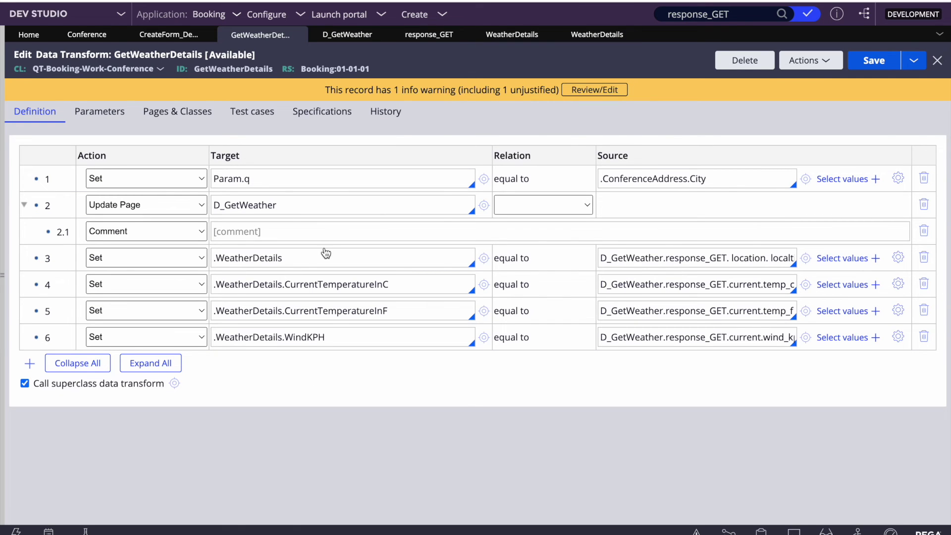
pyautogui.doubleClick(307, 257)
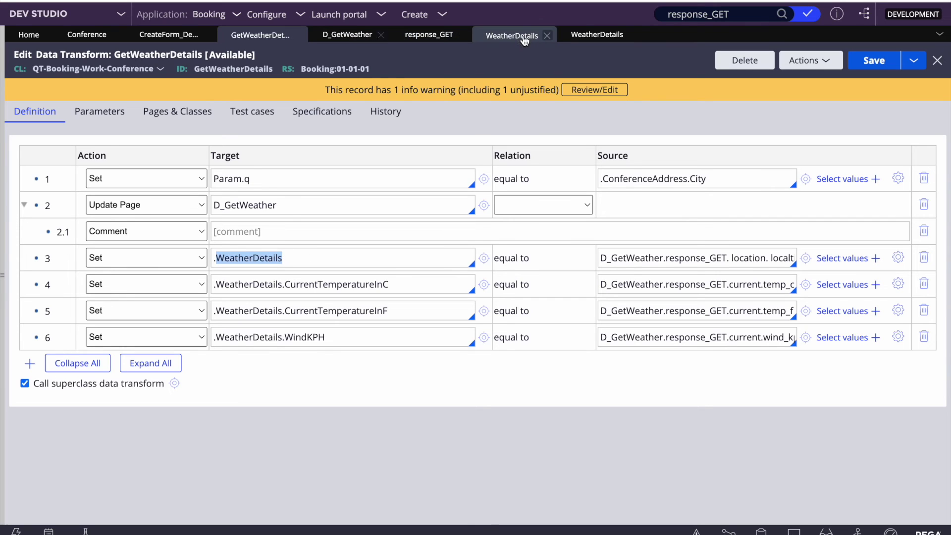
# Open D_GetWeather's response data transform and add a Set row above .location with target .WeatherDetails.CurrentTemperatureInC.
pyautogui.click(343, 35)
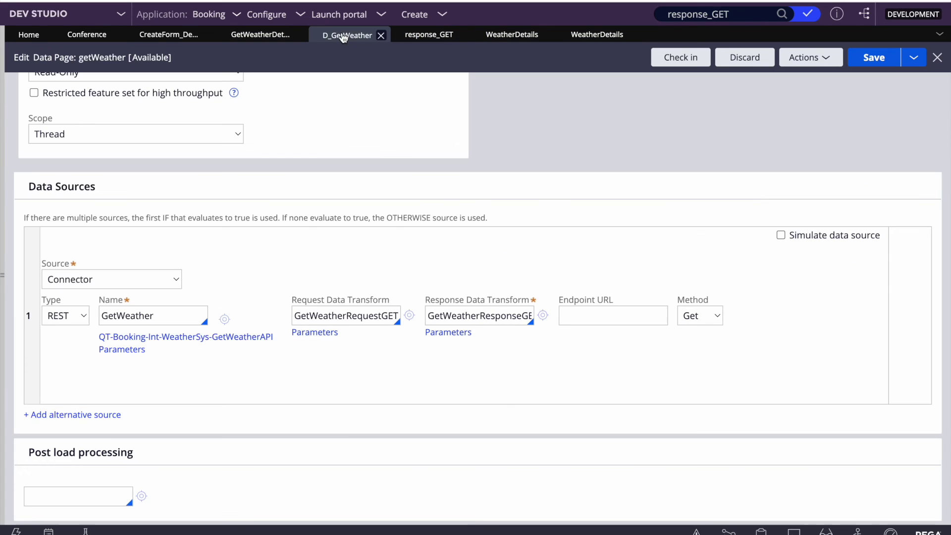
pyautogui.click(545, 314)
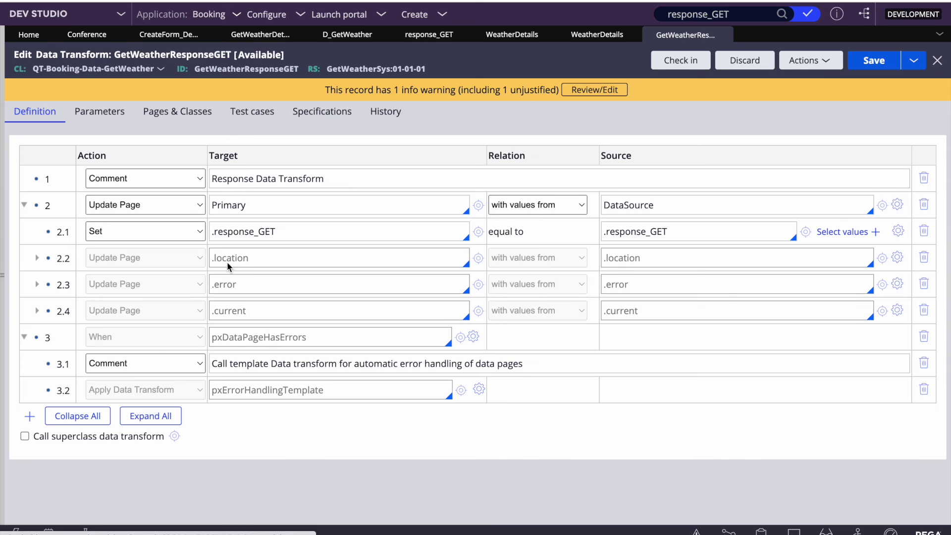
pyautogui.rightClick(47, 258)
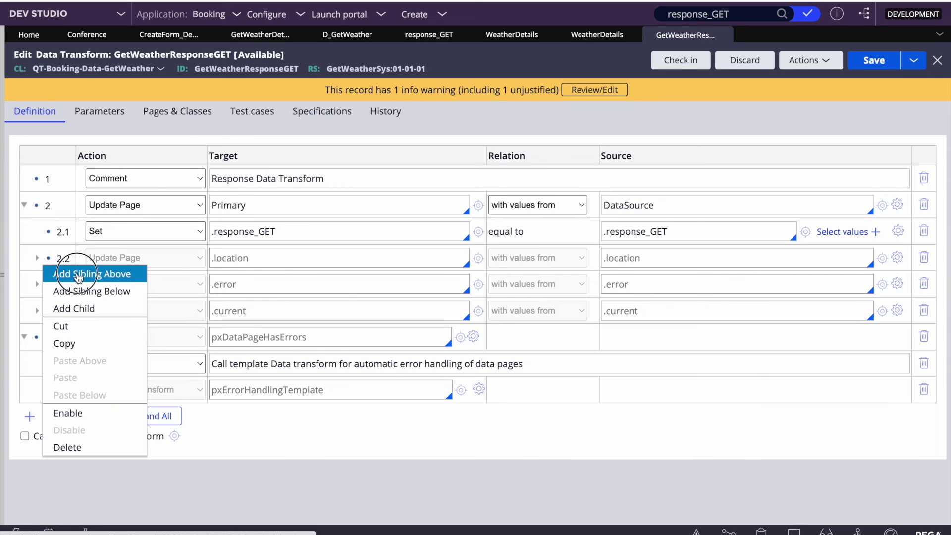
pyautogui.click(64, 271)
pyautogui.click(221, 257)
pyautogui.write('.')
pyautogui.press('Down')
pyautogui.press('Down')
pyautogui.press('Down')
pyautogui.press('Down')
pyautogui.press('Return')
pyautogui.write('.')
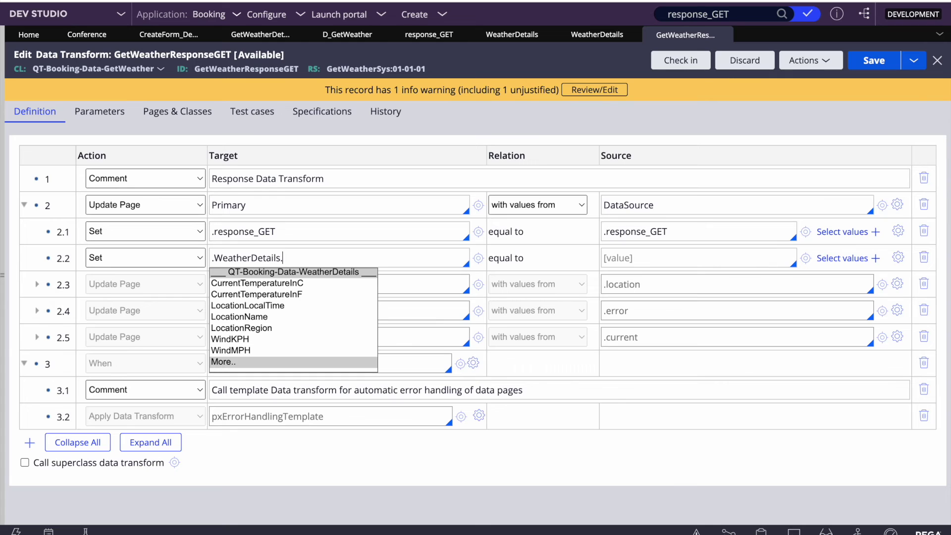
pyautogui.press('Down')
pyautogui.press('Return')
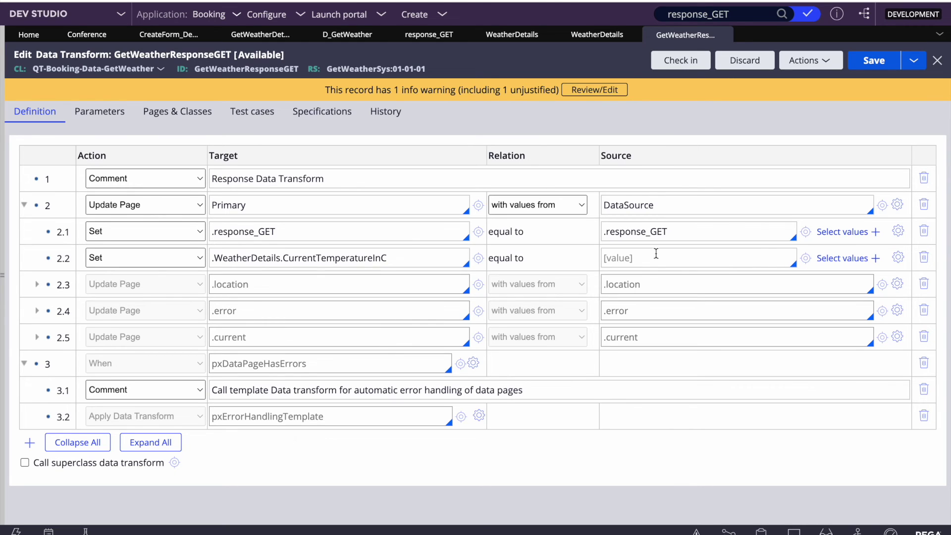
# Set the source of the CurrentTemperatureInC row to .response_GET.current.temp_c.
pyautogui.click(626, 254)
pyautogui.write('.')
pyautogui.press('Down')
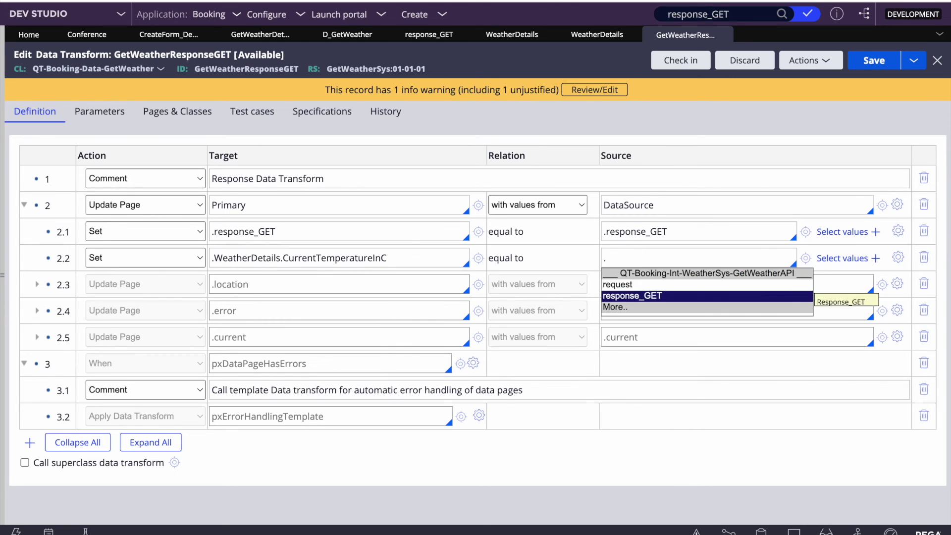
pyautogui.press('Return')
pyautogui.write('.')
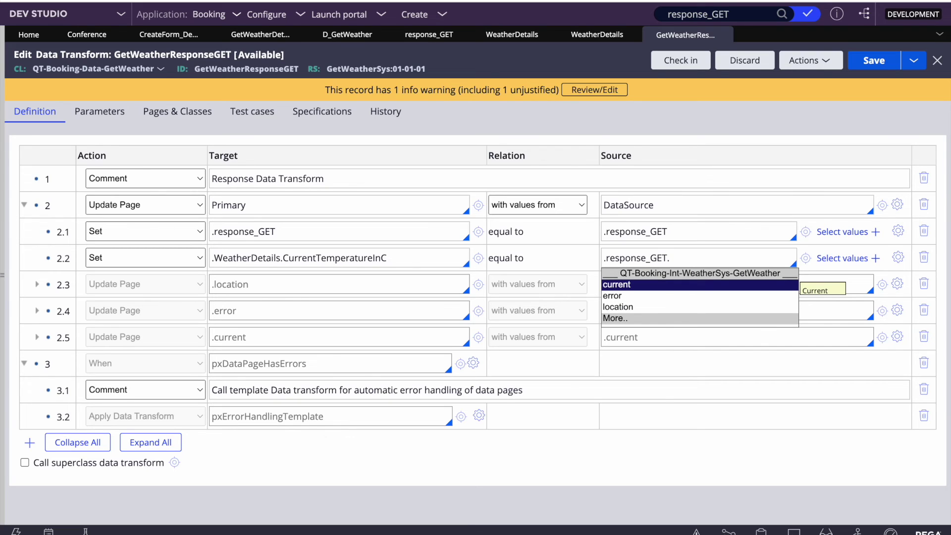
pyautogui.press('Return')
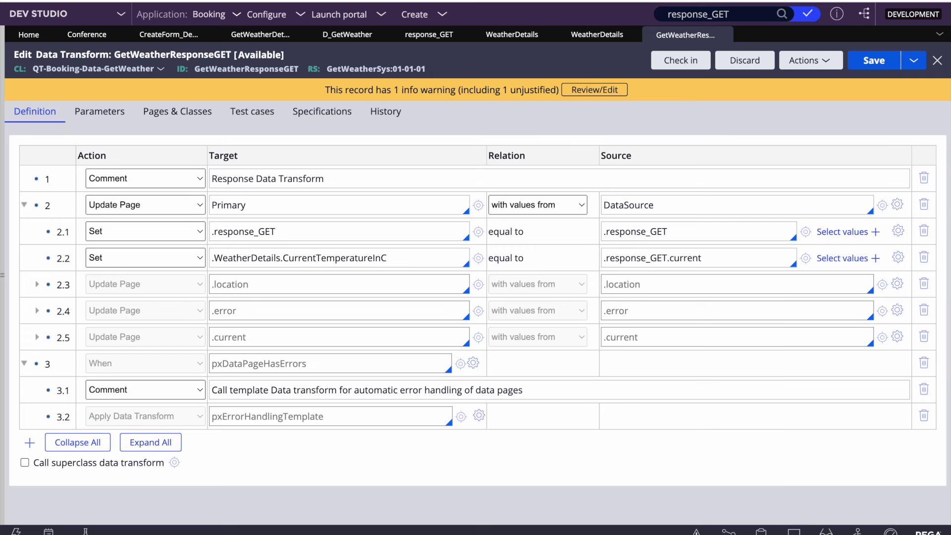
pyautogui.write('.')
pyautogui.press('Down')
pyautogui.press('Down')
pyautogui.press('Down')
pyautogui.press('Down')
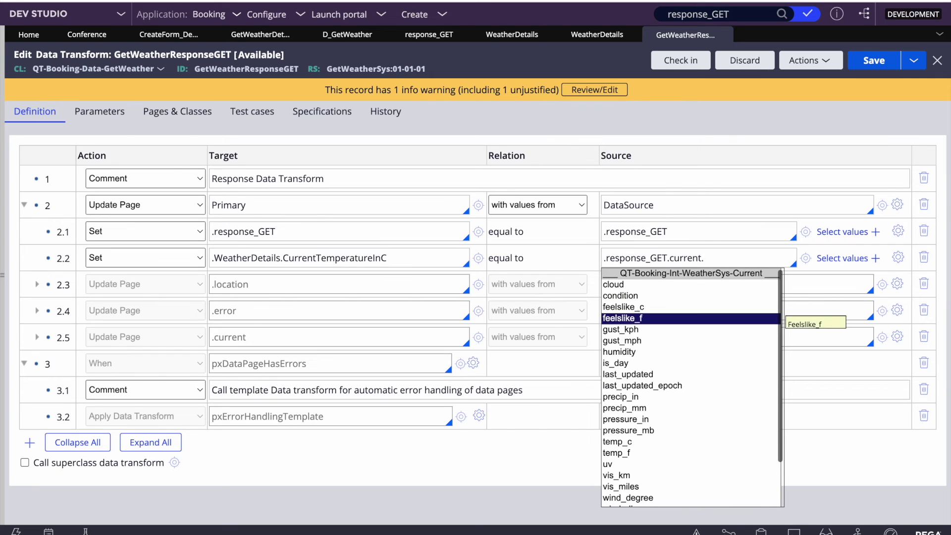
pyautogui.press('Down')
pyautogui.press('Down')
pyautogui.press('Down')
pyautogui.press('Down')
pyautogui.press('Down')
pyautogui.press('Down')
pyautogui.press('Down')
pyautogui.press('Down')
pyautogui.press('Down')
pyautogui.press('Down')
pyautogui.press('Down')
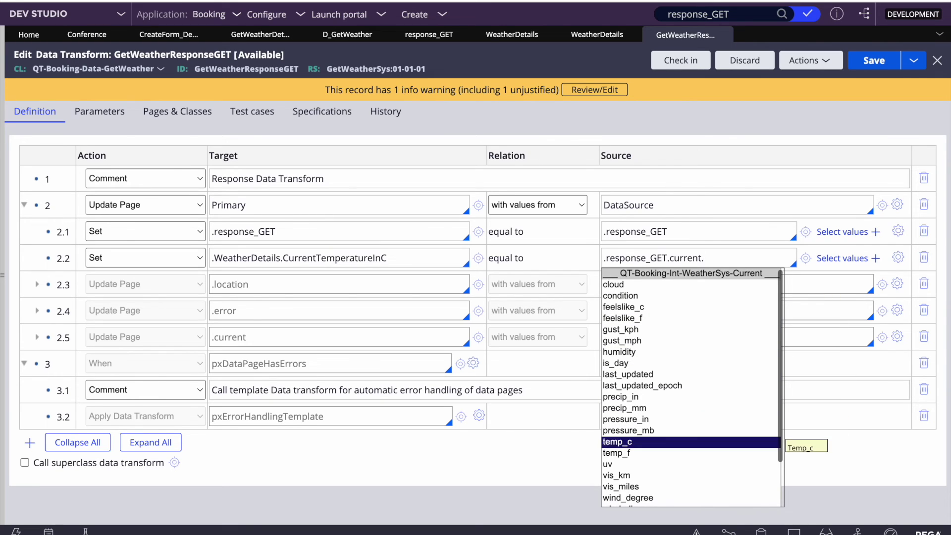
pyautogui.press('Return')
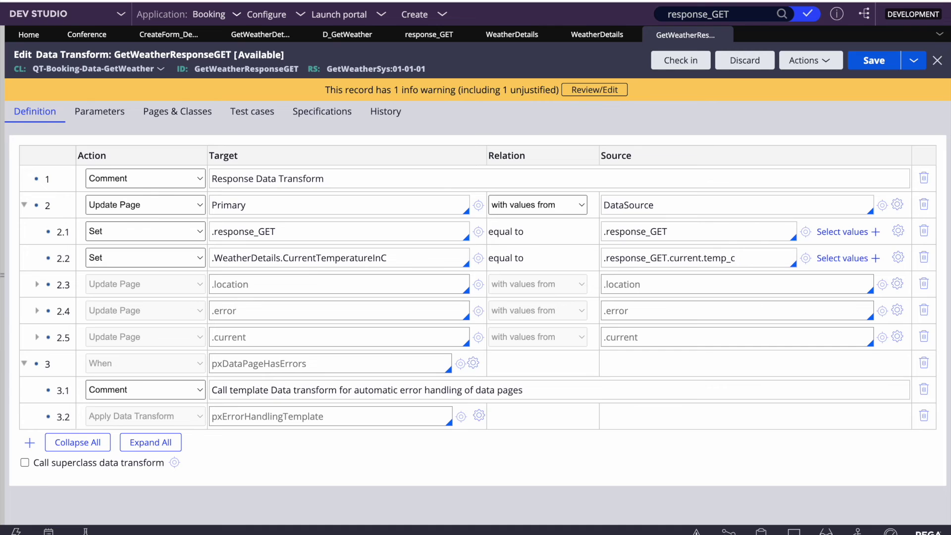
# Add a Set row below CurrentTemperatureInC with target .WeatherDetails.CurrentTemperatureInF.
pyautogui.press('Return')
pyautogui.click(225, 285)
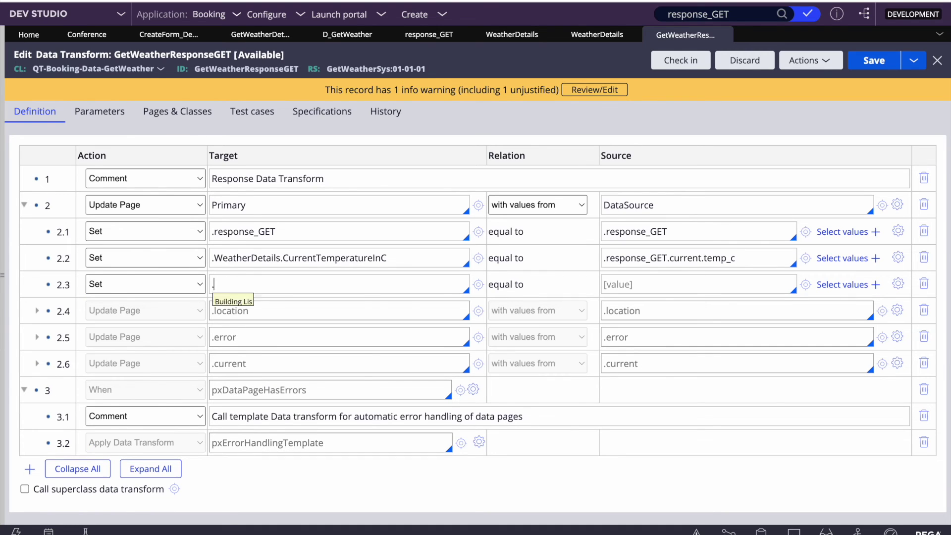
pyautogui.write('.')
pyautogui.press('Down')
pyautogui.press('Down')
pyautogui.press('Down')
pyautogui.press('Down')
pyautogui.press('Return')
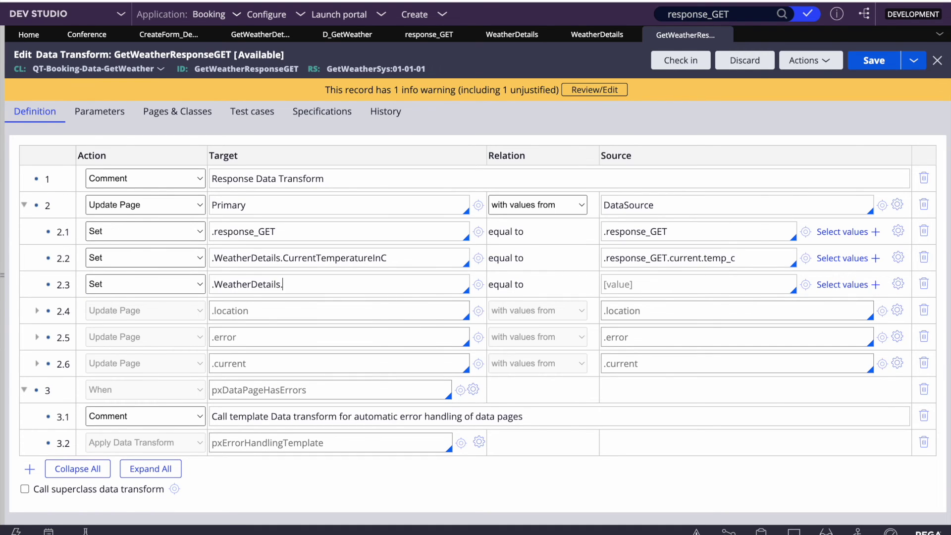
pyautogui.write('.')
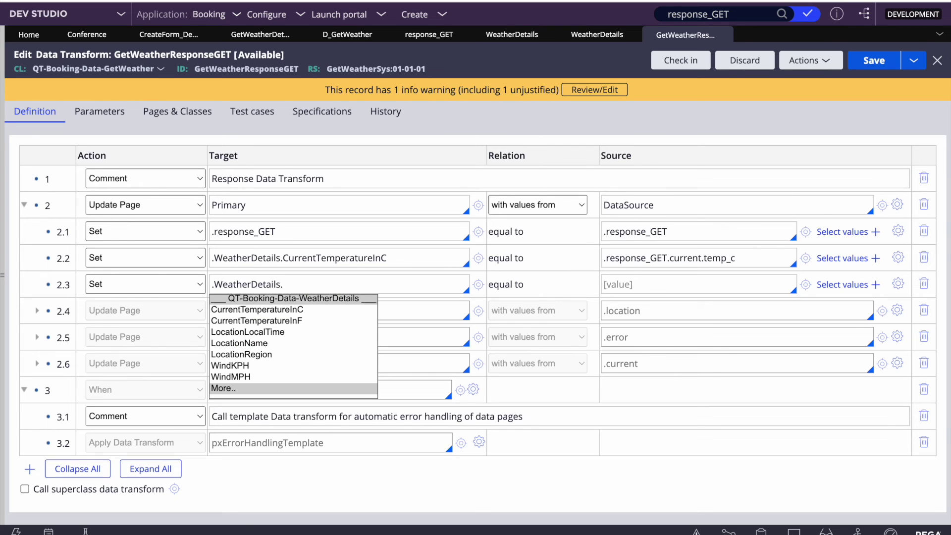
pyautogui.press('Down')
pyautogui.press('Down')
pyautogui.press('Down')
pyautogui.press('Down')
pyautogui.press('Down')
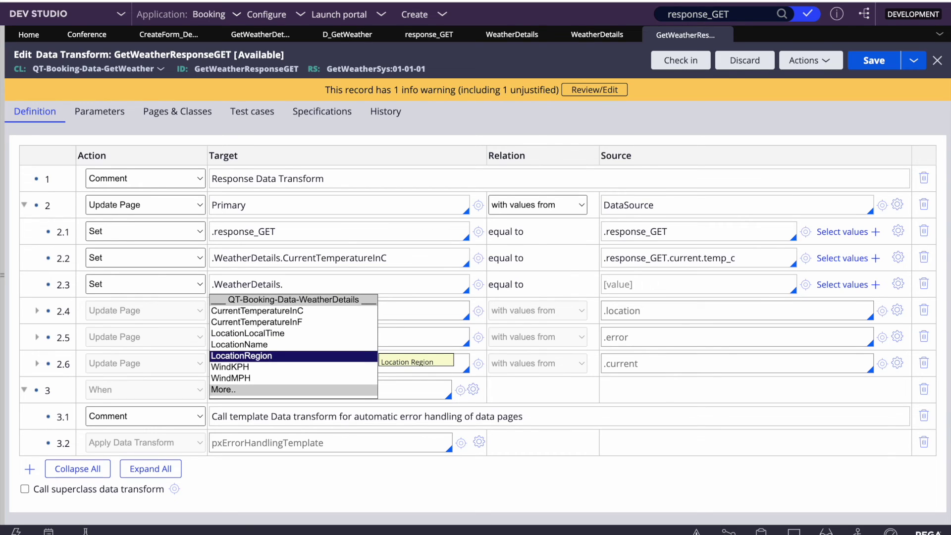
pyautogui.press('Up')
pyautogui.press('Down')
pyautogui.press('Up')
pyautogui.press('Up')
pyautogui.press('Up')
pyautogui.press('Return')
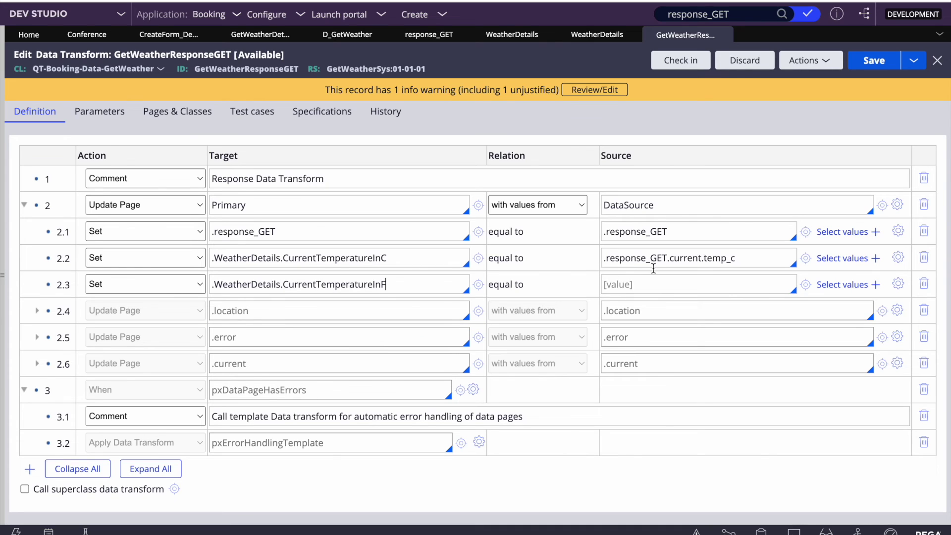
# Set the source of the CurrentTemperatureInF row to .response_GET.current.temp_f.
pyautogui.write('.')
pyautogui.press('Down')
pyautogui.press('Down')
pyautogui.press('Return')
pyautogui.write('.')
pyautogui.press('Return')
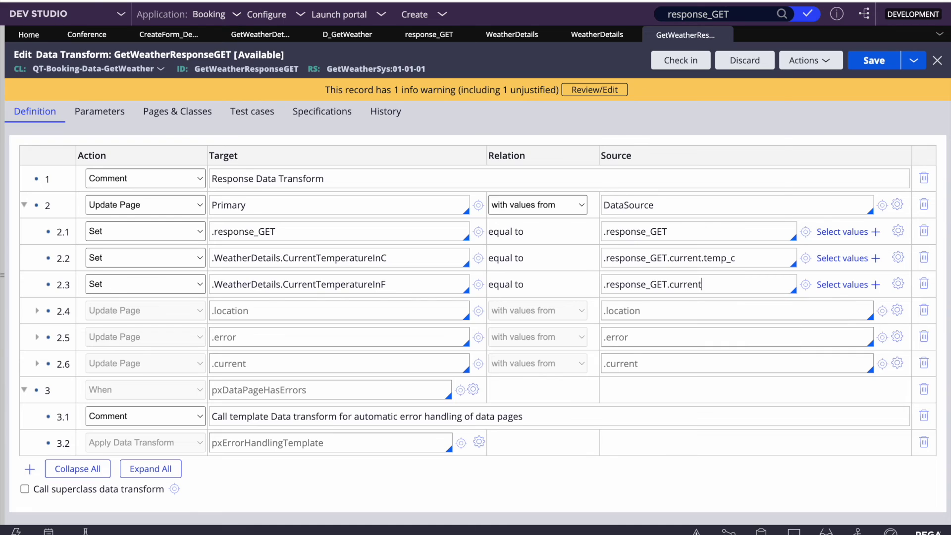
pyautogui.write('.')
pyautogui.press('Down')
pyautogui.press('Down')
pyautogui.press('Down')
pyautogui.press('Down')
pyautogui.press('Down')
pyautogui.press('Down')
pyautogui.press('Down')
pyautogui.press('Down')
pyautogui.press('Down')
pyautogui.press('Down')
pyautogui.press('Down')
pyautogui.press('Down')
pyautogui.press('Down')
pyautogui.press('Down')
pyautogui.press('Down')
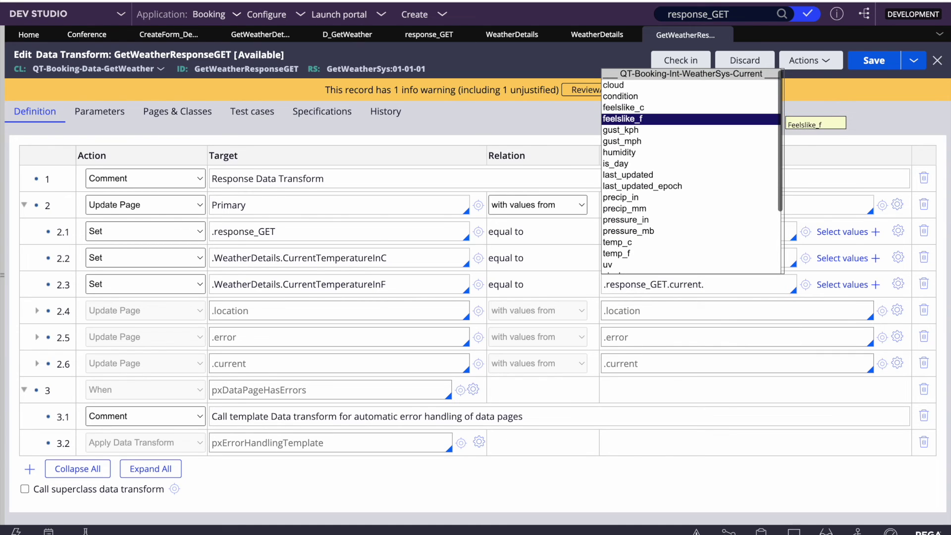
pyautogui.press('Return')
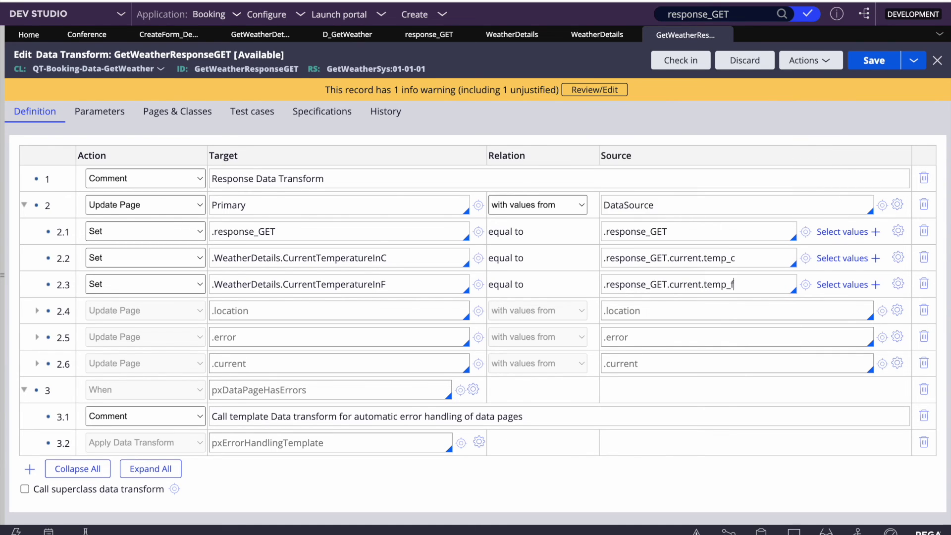
# Add a Set row below CurrentTemperatureInF with target .WeatherDetails.LocationLocalTime.
pyautogui.press('Return')
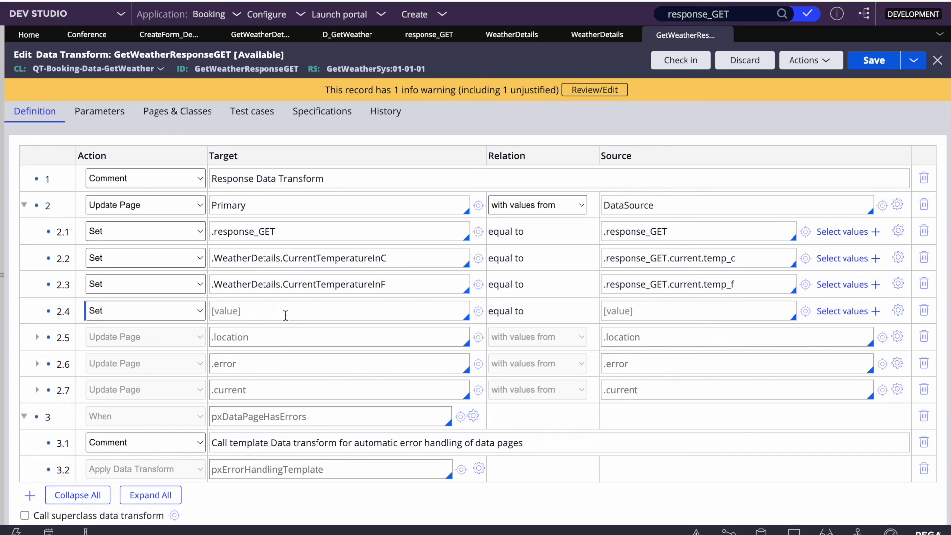
pyautogui.write('.')
pyautogui.press('Down')
pyautogui.press('Down')
pyautogui.press('Down')
pyautogui.press('Down')
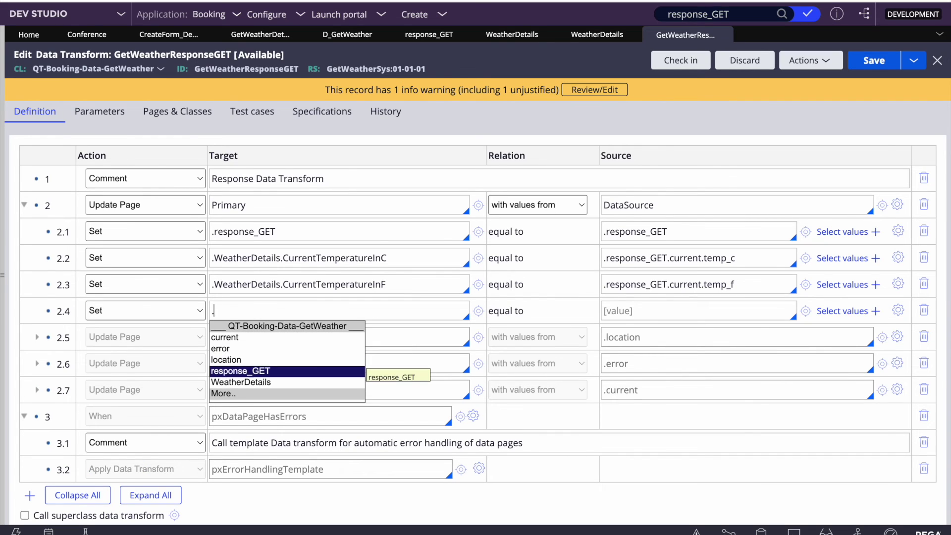
pyautogui.press('Down')
pyautogui.press('Return')
pyautogui.write('.')
pyautogui.press('Down')
pyautogui.press('Down')
pyautogui.press('Down')
pyautogui.press('Down')
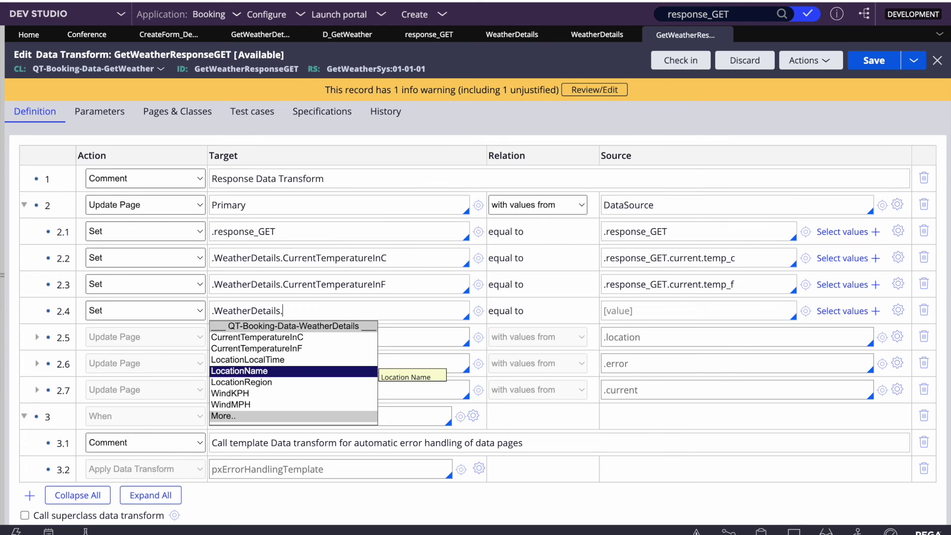
pyautogui.press('Up')
pyautogui.press('Return')
# Set the source of the LocationLocalTime row to .response_GET.location.localtime and save the data transform.
pyautogui.click(627, 311)
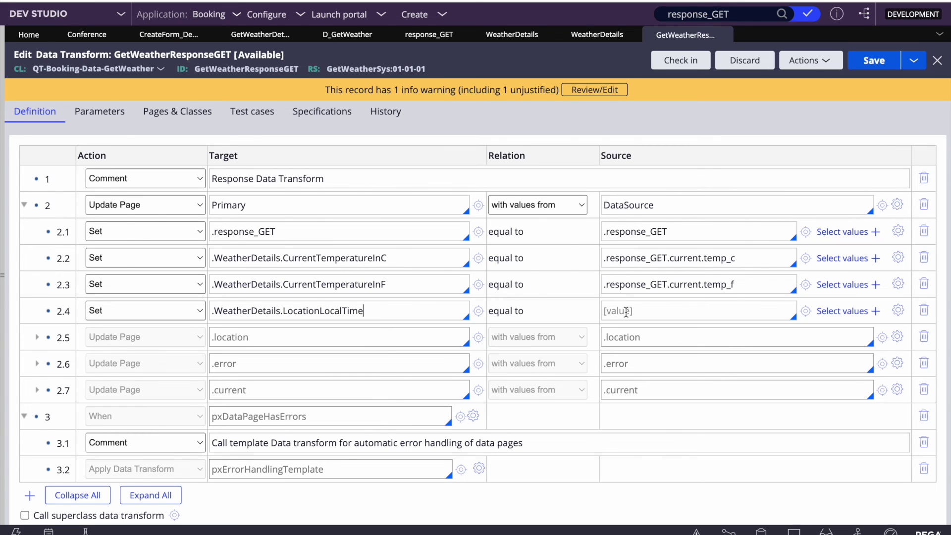
pyautogui.write('.')
pyautogui.press('Down')
pyautogui.press('Down')
pyautogui.press('Return')
pyautogui.write('.')
pyautogui.press('Down')
pyautogui.press('Down')
pyautogui.press('Down')
pyautogui.press('Return')
pyautogui.write('.')
pyautogui.press('Down')
pyautogui.press('Down')
pyautogui.press('Down')
pyautogui.press('Up')
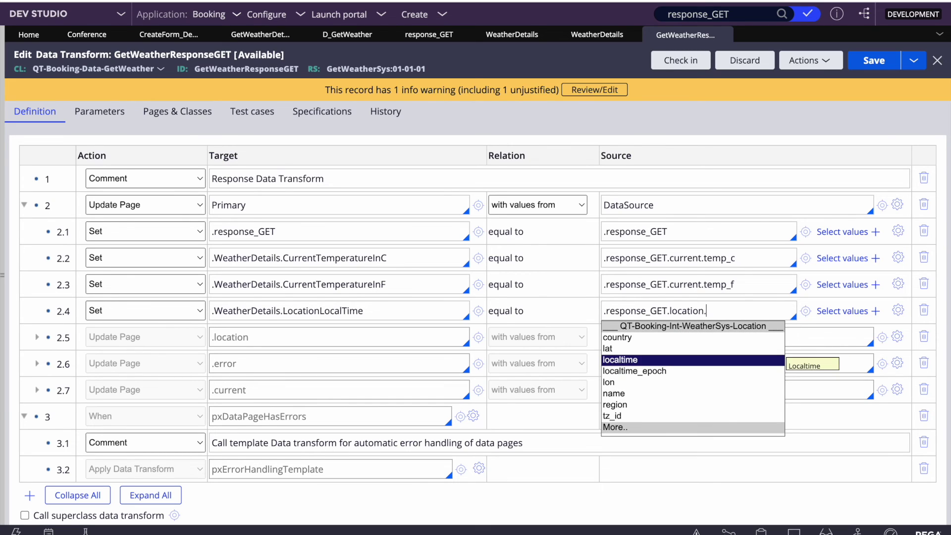
pyautogui.press('Return')
pyautogui.click(872, 59)
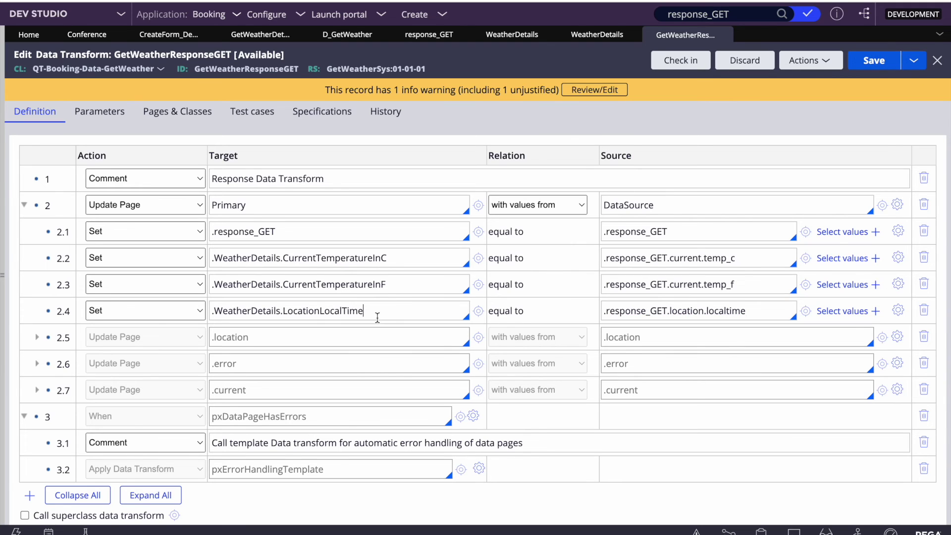
# Check the mapped properties in GetWeatherDetails and add a Set row for .WeatherDetails.WindKPH below LocationLocalTime in GetWeatherResponseGET.
pyautogui.press('Return')
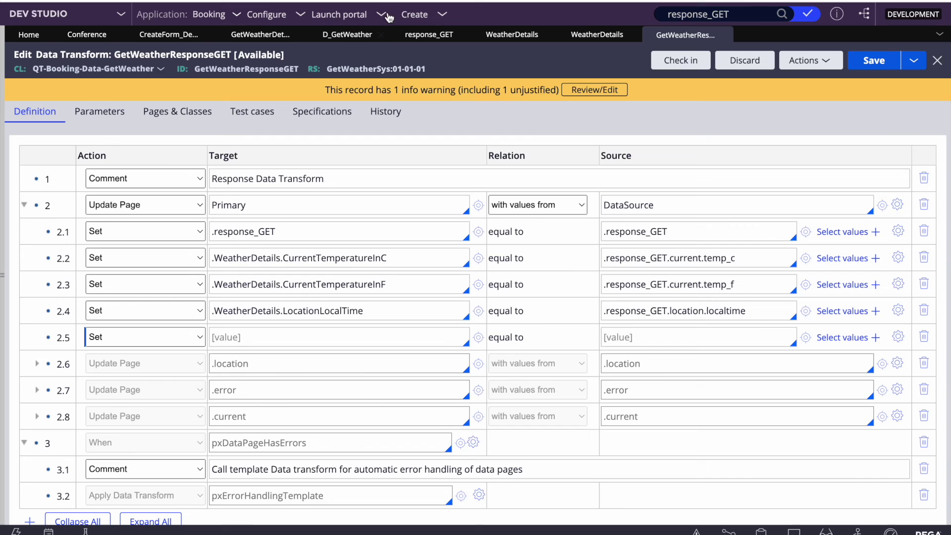
pyautogui.click(513, 35)
pyautogui.click(257, 35)
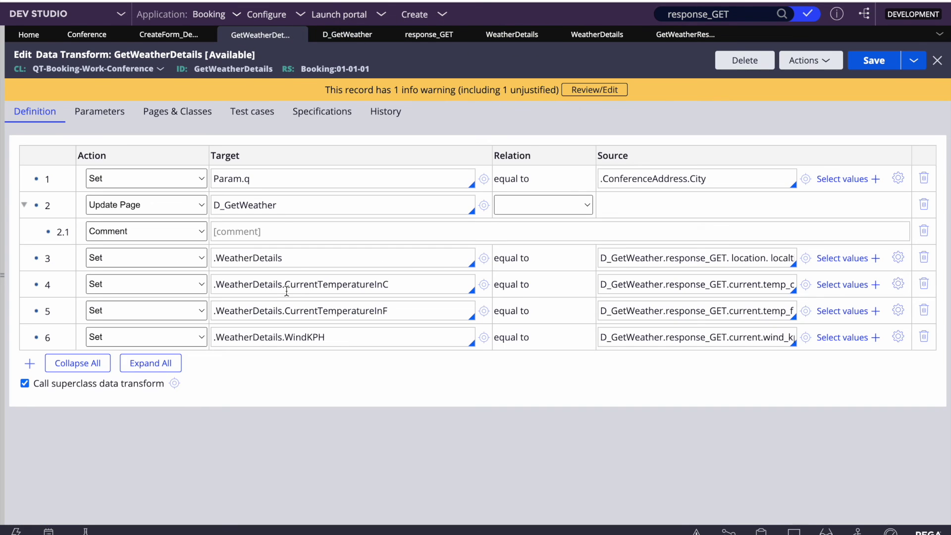
pyautogui.click(686, 35)
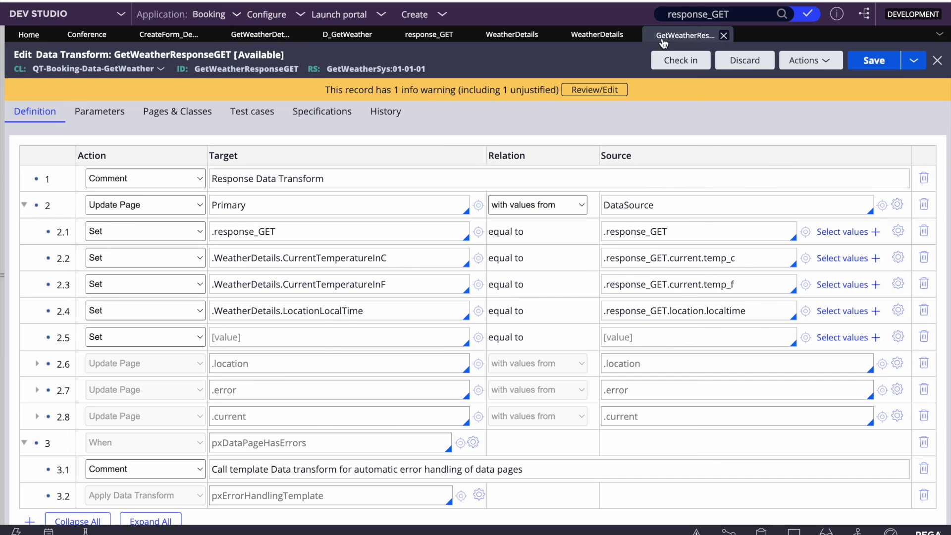
pyautogui.click(273, 332)
pyautogui.write('.')
pyautogui.press('Down')
pyautogui.press('Down')
pyautogui.press('Down')
pyautogui.press('Down')
pyautogui.press('Down')
pyautogui.press('Return')
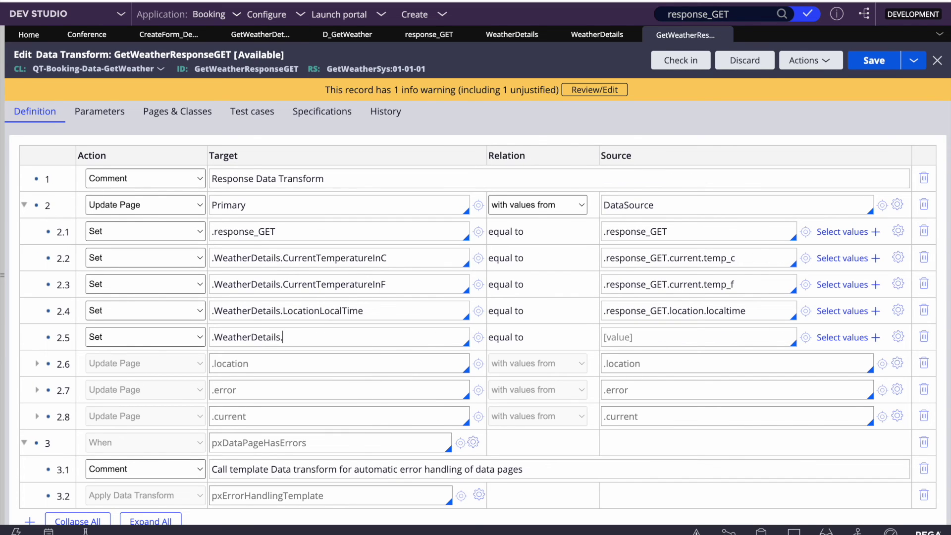
pyautogui.write('.')
pyautogui.press('Down')
pyautogui.press('Down')
pyautogui.press('Down')
pyautogui.press('Down')
pyautogui.press('Down')
pyautogui.press('Down')
pyautogui.press('Return')
# Set the source of the .WeatherDetails.WindKPH row to .response_GET.current.wind_kph and save the data transform.
pyautogui.write('.')
pyautogui.press('Down')
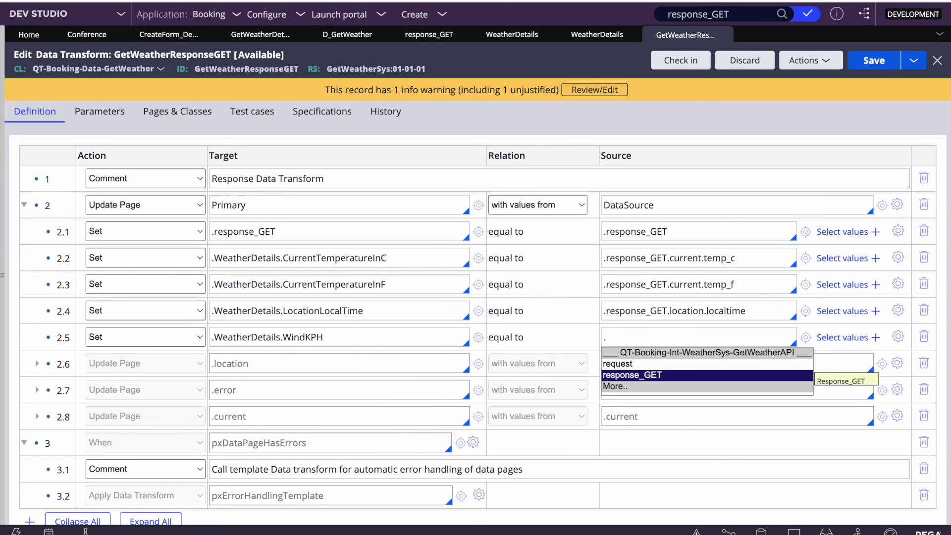
pyautogui.press('Return')
pyautogui.write('.')
pyautogui.press('Down')
pyautogui.press('Up')
pyautogui.press('Return')
pyautogui.write('.')
pyautogui.press('Down')
pyautogui.press('Down')
pyautogui.press('Down')
pyautogui.press('Down')
pyautogui.press('Down')
pyautogui.press('Down')
pyautogui.press('Down')
pyautogui.press('Down')
pyautogui.press('Down')
pyautogui.press('Down')
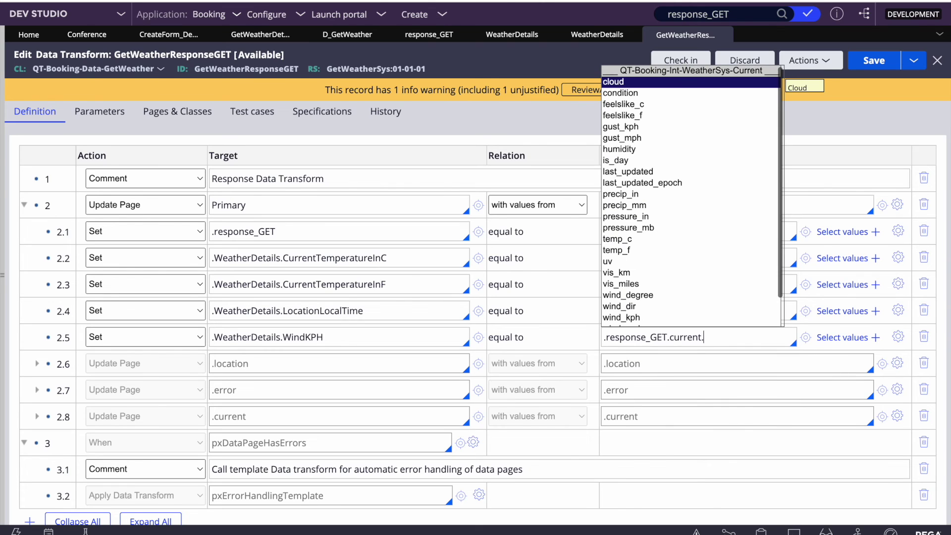
pyautogui.press('Down')
pyautogui.press('Down')
pyautogui.press('Down')
pyautogui.press('Down')
pyautogui.press('Down')
pyautogui.press('Down')
pyautogui.press('Down')
pyautogui.press('Down')
pyautogui.press('Down')
pyautogui.press('Down')
pyautogui.press('Down')
pyautogui.press('Down')
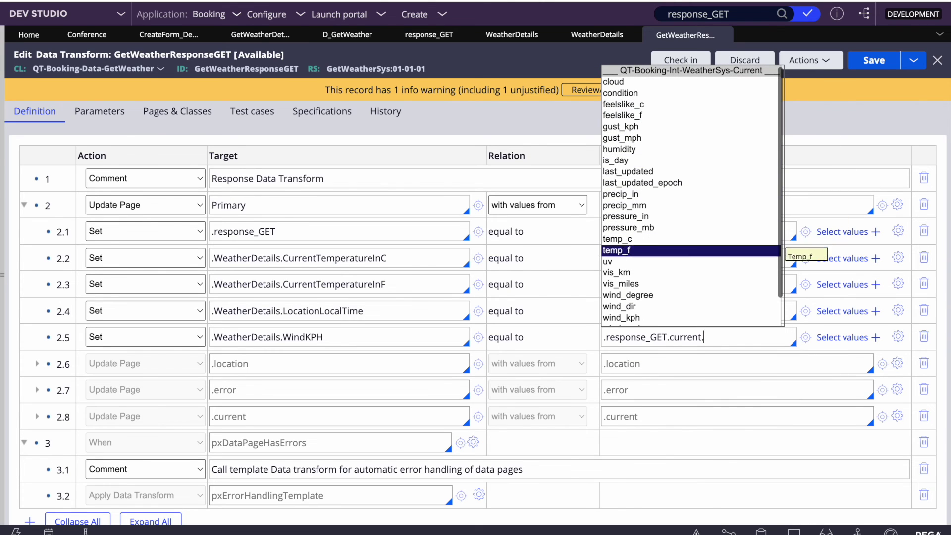
pyautogui.press('Return')
pyautogui.click(873, 60)
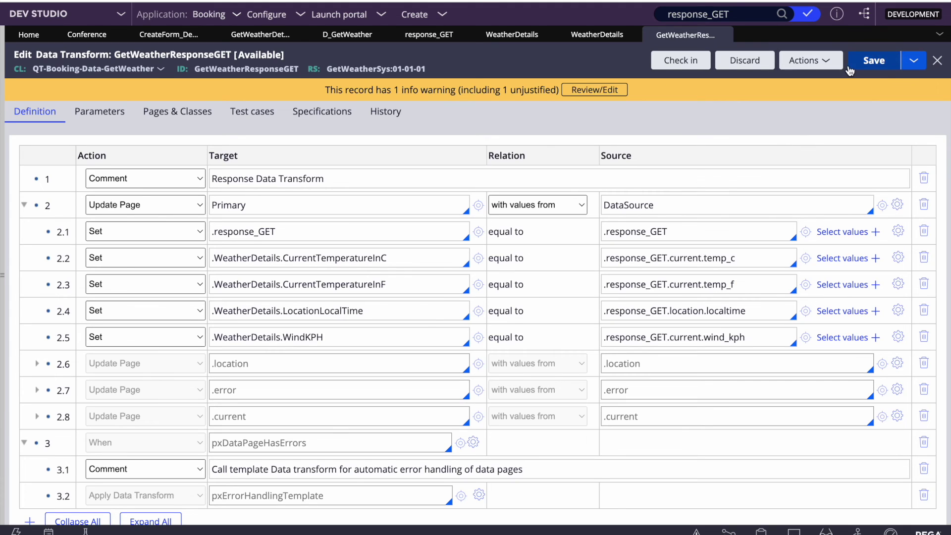
pyautogui.click(876, 61)
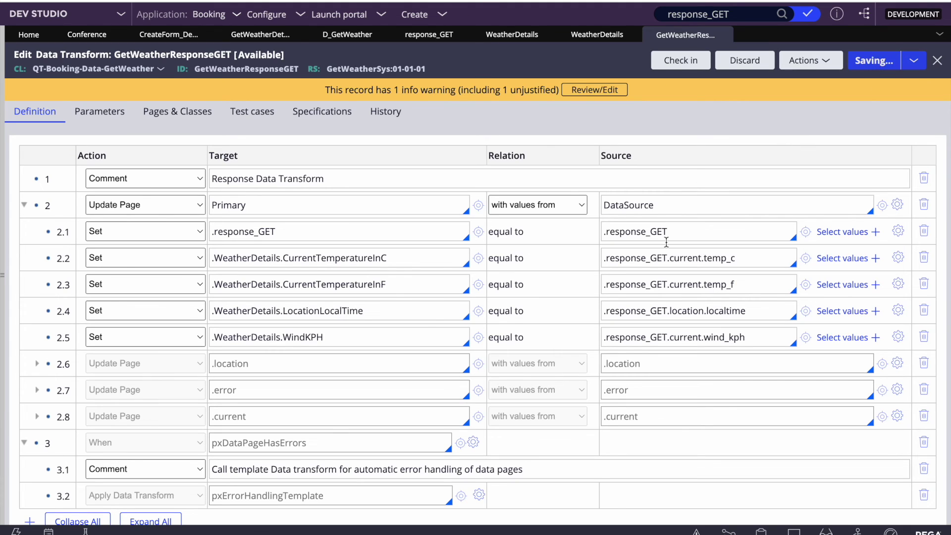
# Disable the Set row for .response_GET under the Primary Update Page in GetWeatherResponseGET and save the data transform.
pyautogui.rightClick(33, 245)
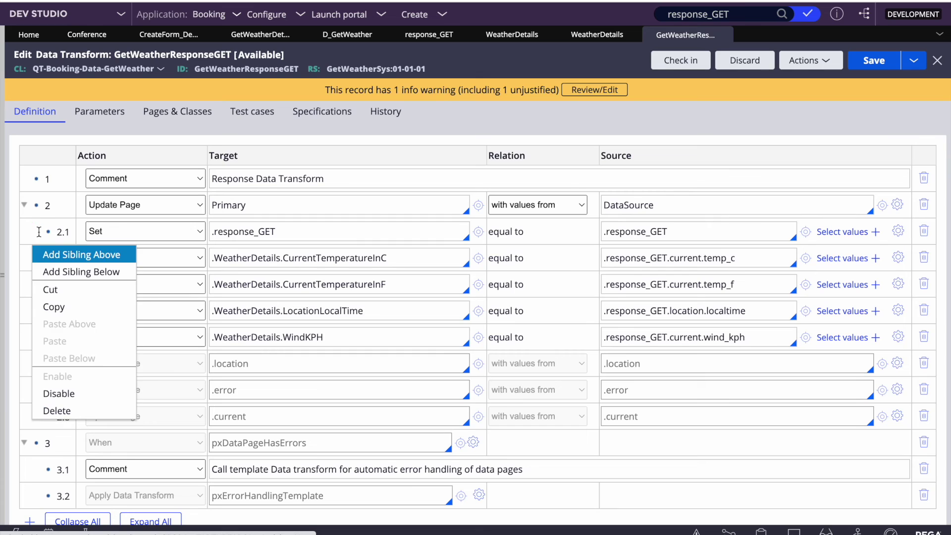
pyautogui.click(54, 393)
pyautogui.click(880, 64)
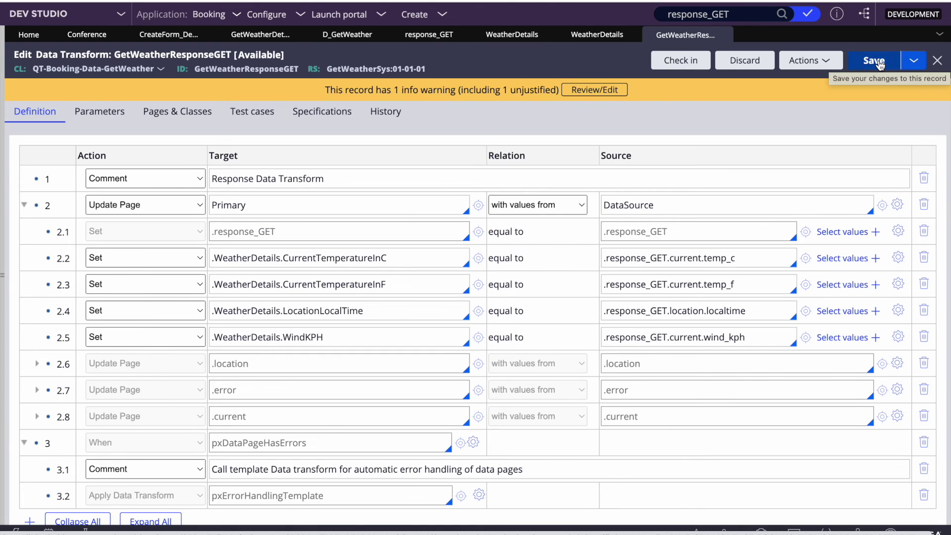
# Switch to the D_GetWeather run window, start a trace, run the data page and expand WeatherDetails in the results.
pyautogui.press('F4')
pyautogui.click(525, 516)
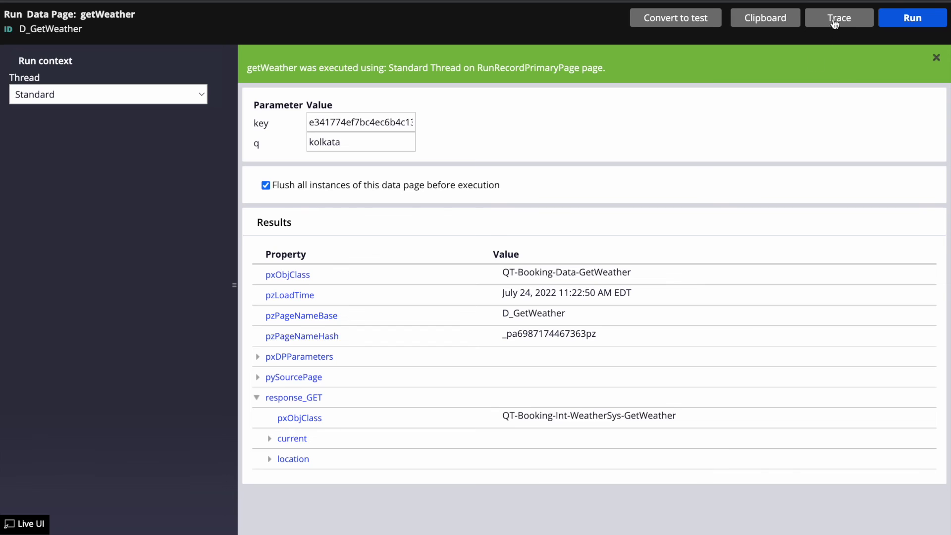
pyautogui.click(835, 20)
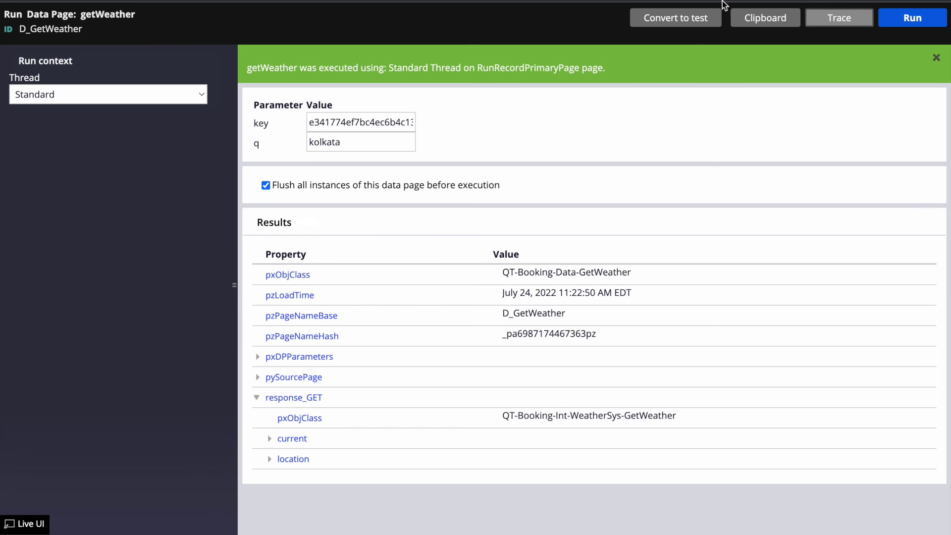
pyautogui.click(912, 18)
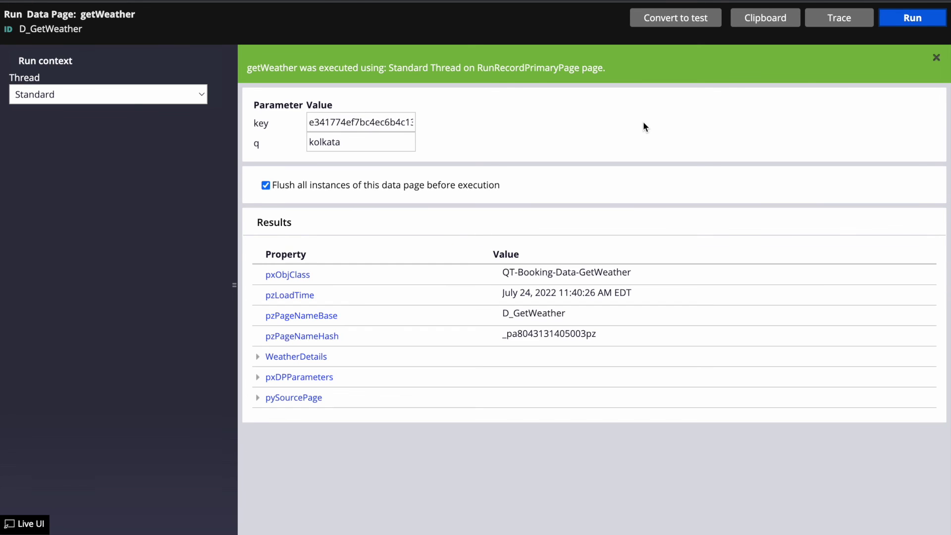
pyautogui.click(258, 359)
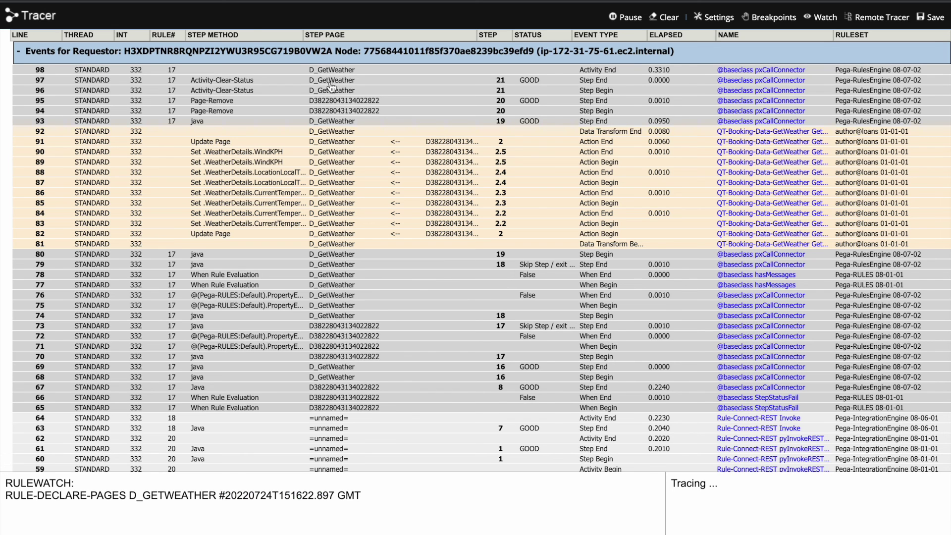
# Examine the WeatherDetails values on the D_GetWeather page of the last traced event and close the Tracer.
pyautogui.click(330, 74)
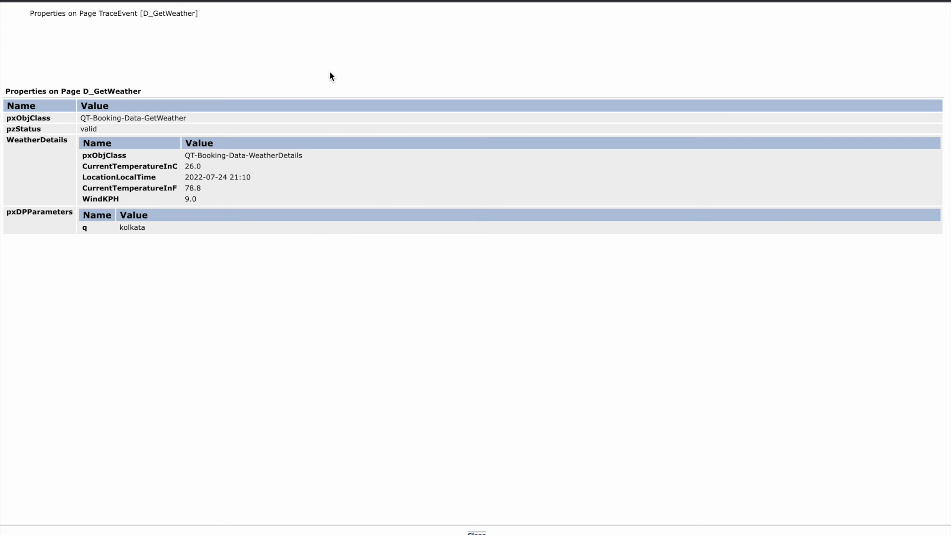
pyautogui.moveTo(204, 194); pyautogui.dragTo(72, 155)
pyautogui.click(244, 210)
pyautogui.press('super+w')
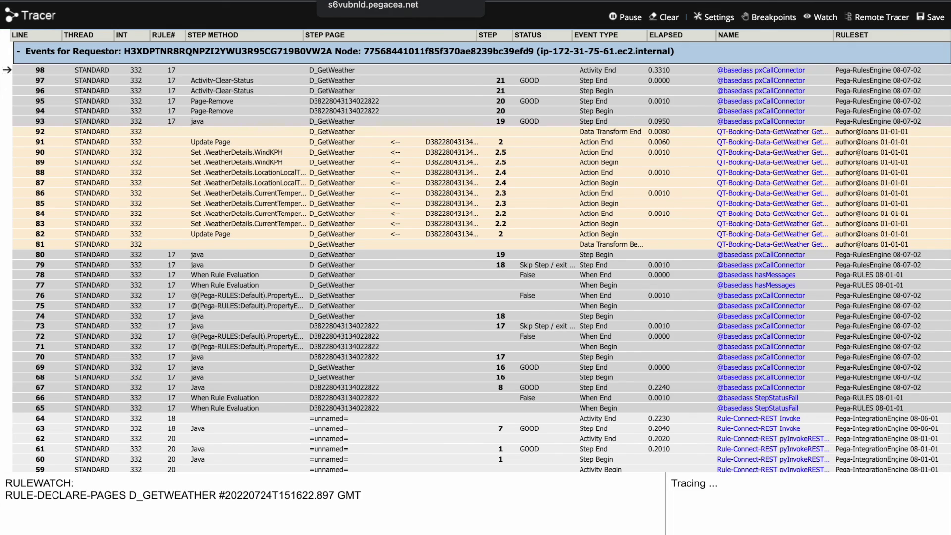
pyautogui.press('super+w')
# Return to the GetWeatherDetails data transform and delete its rows for CurrentTemperatureInC, CurrentTemperatureInF and WindKPH.
pyautogui.press('F4')
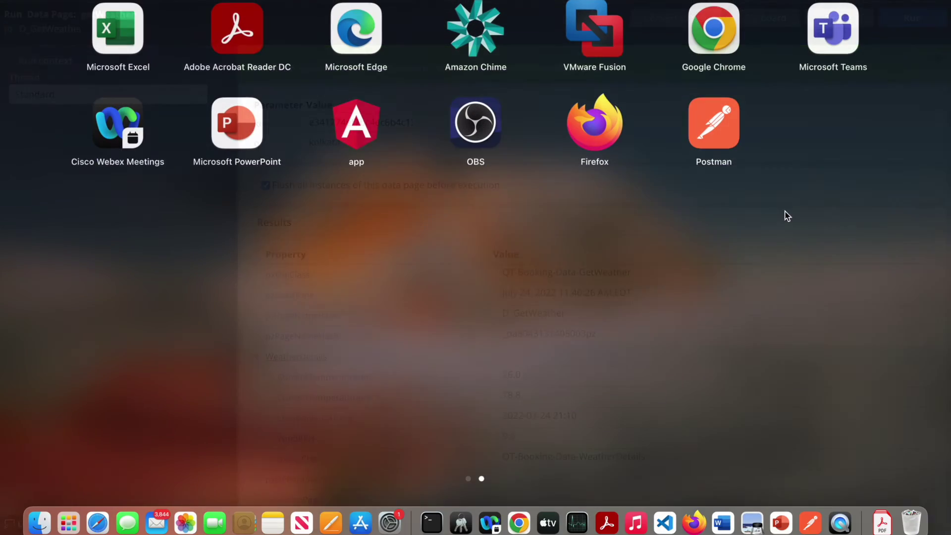
pyautogui.click(520, 523)
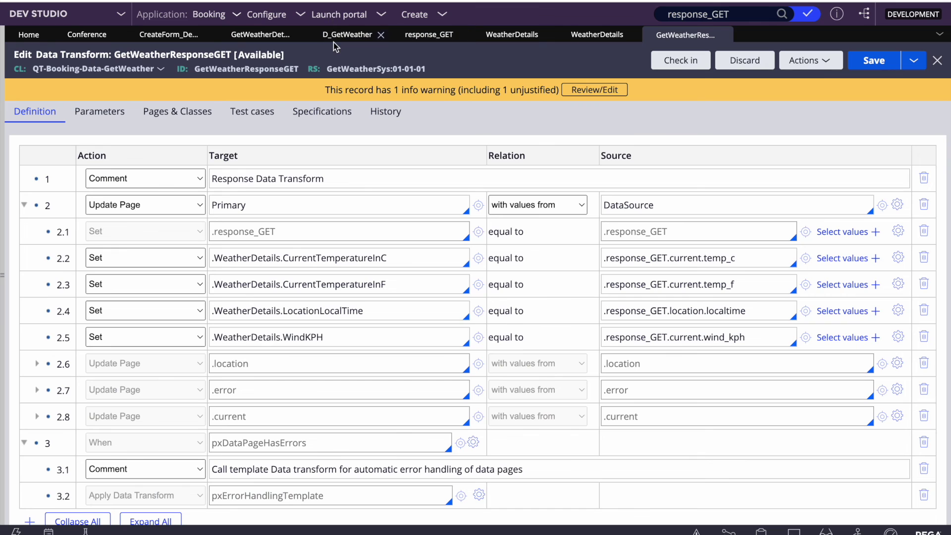
pyautogui.click(261, 34)
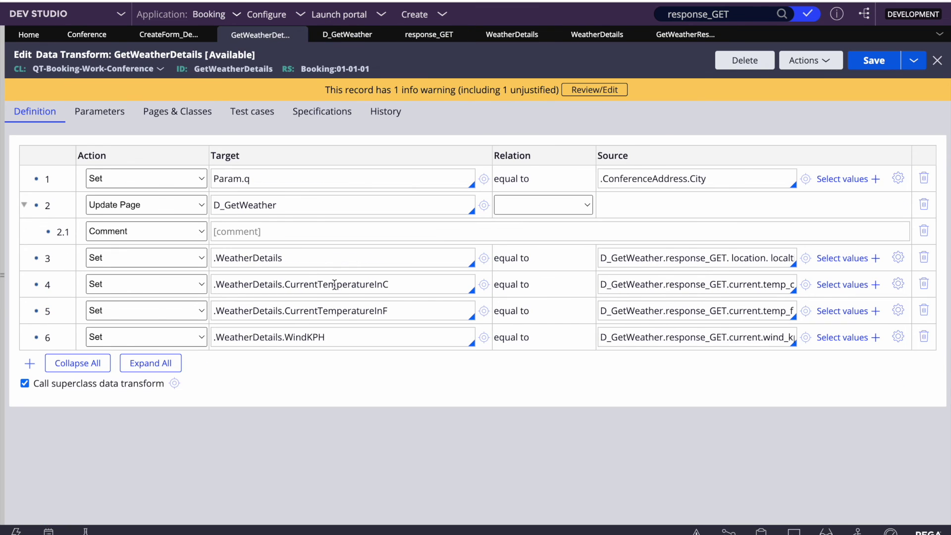
pyautogui.doubleClick(636, 257)
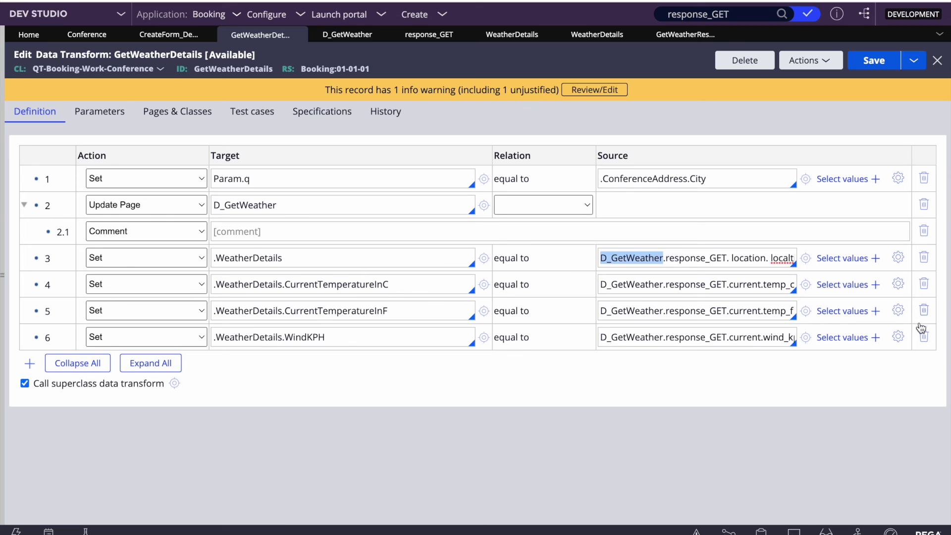
pyautogui.click(48, 283)
pyautogui.click(73, 437)
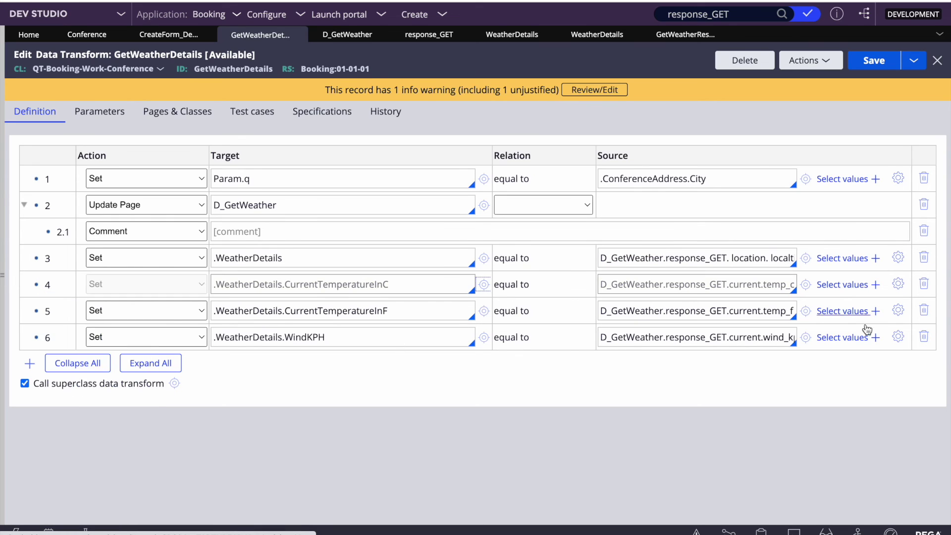
pyautogui.click(923, 337)
pyautogui.click(924, 310)
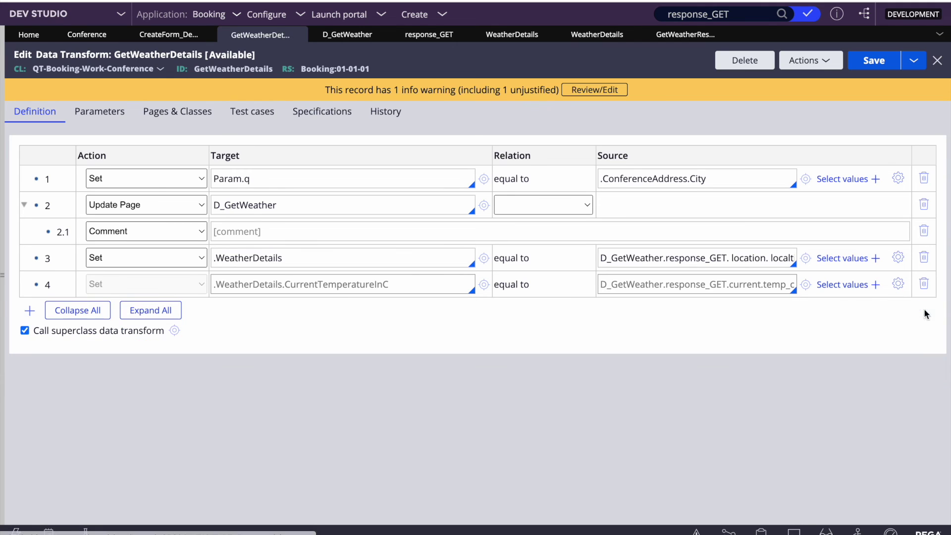
pyautogui.click(924, 284)
pyautogui.doubleClick(748, 259)
pyautogui.press('BackSpace')
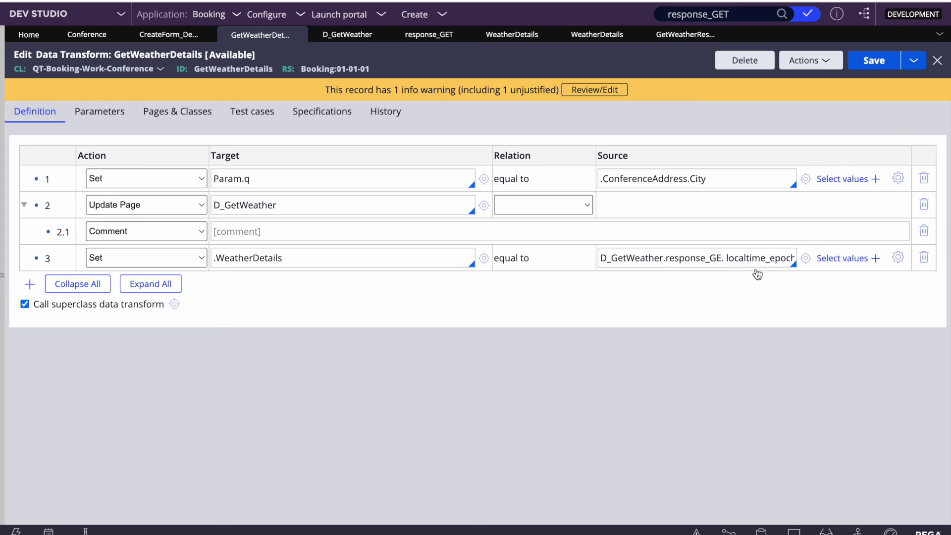
pyautogui.hotkey('ctrl', 'a')
pyautogui.press('BackSpace')
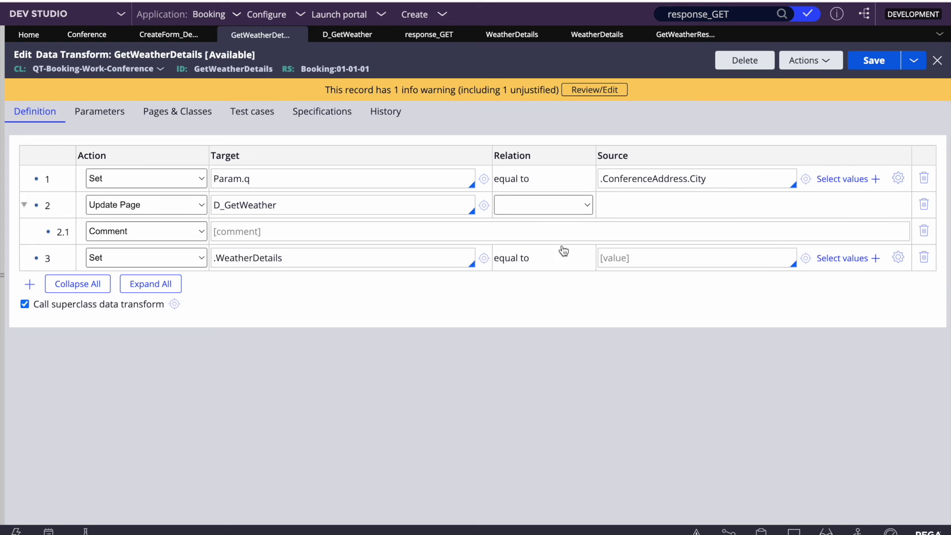
pyautogui.hotkey('ctrl', 'z')
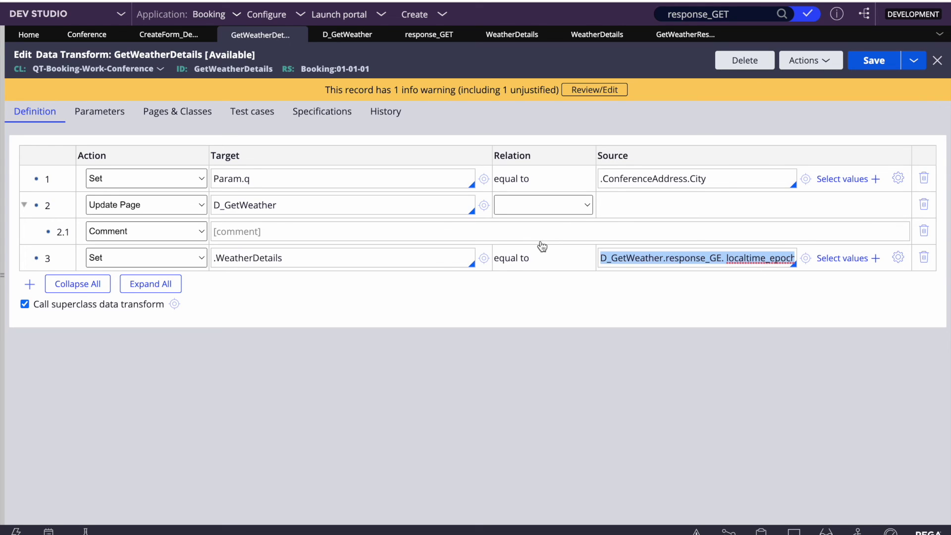
# Set the source of the .WeatherDetails row to D_GetWeather.WeatherDetails and save GetWeatherDetails.
pyautogui.click(641, 257)
pyautogui.moveTo(665, 257); pyautogui.dragTo(795, 258)
pyautogui.press('BackSpace')
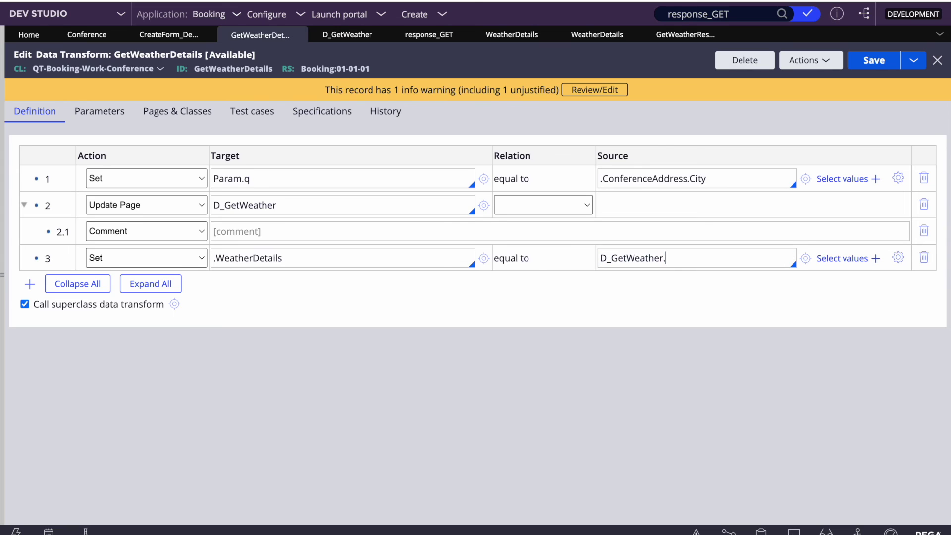
pyautogui.doubleClick(251, 257)
pyautogui.hotkey('ctrl', 'c')
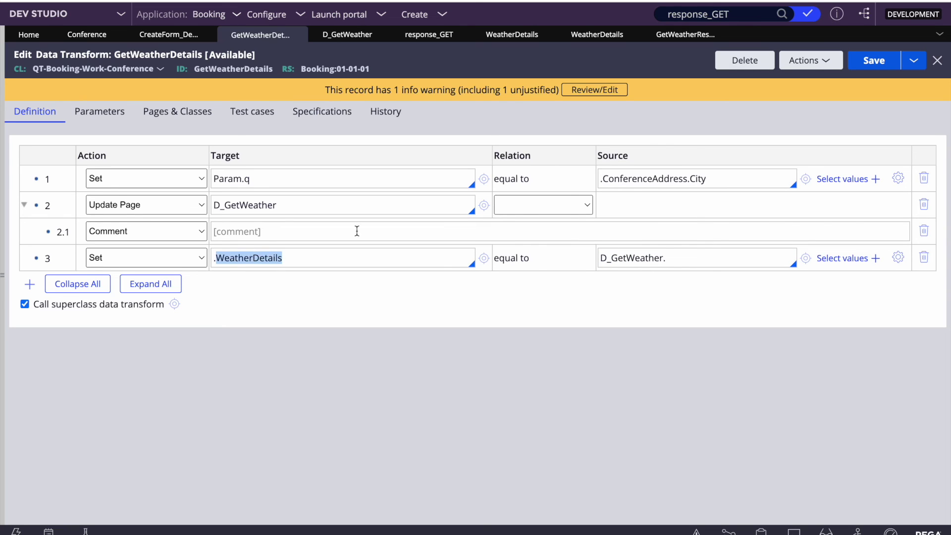
pyautogui.click(687, 262)
pyautogui.hotkey('ctrl', 'v')
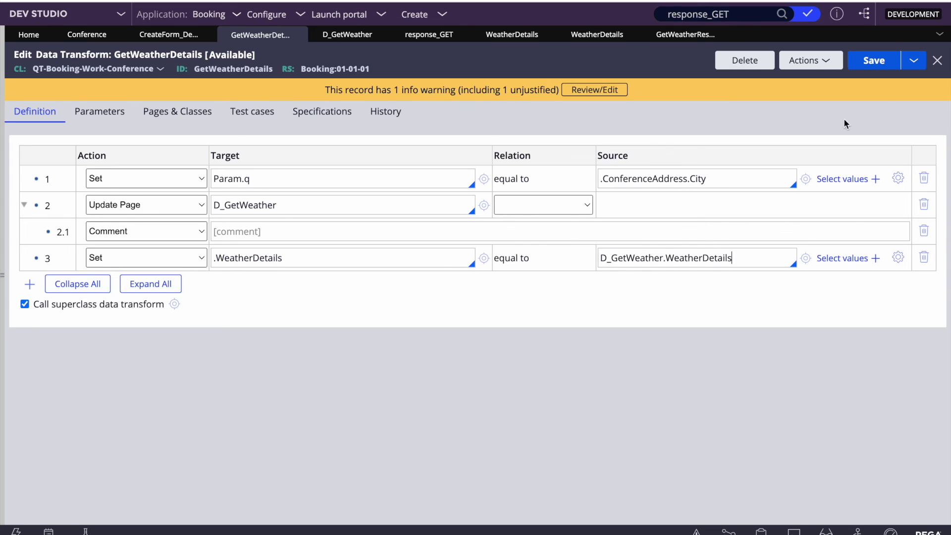
pyautogui.click(872, 62)
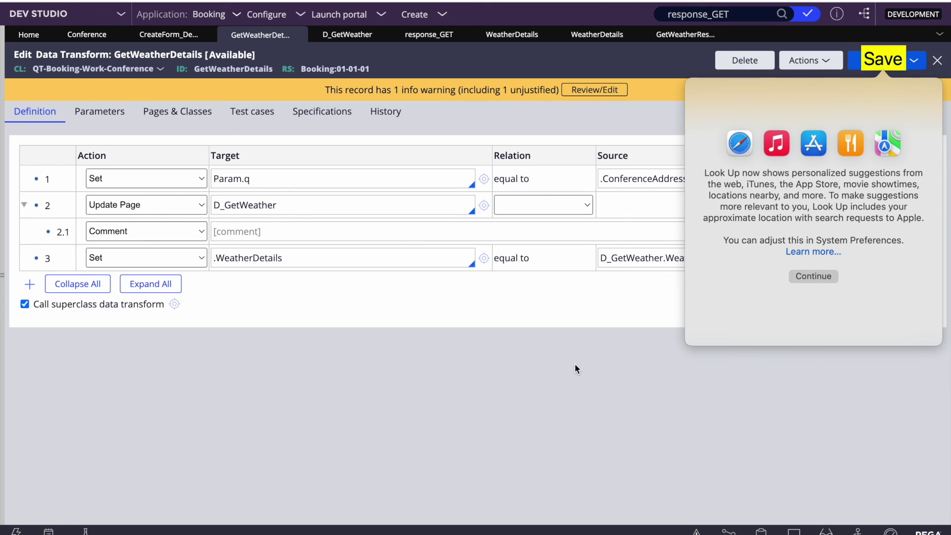
pyautogui.click(872, 62)
pyautogui.click(873, 62)
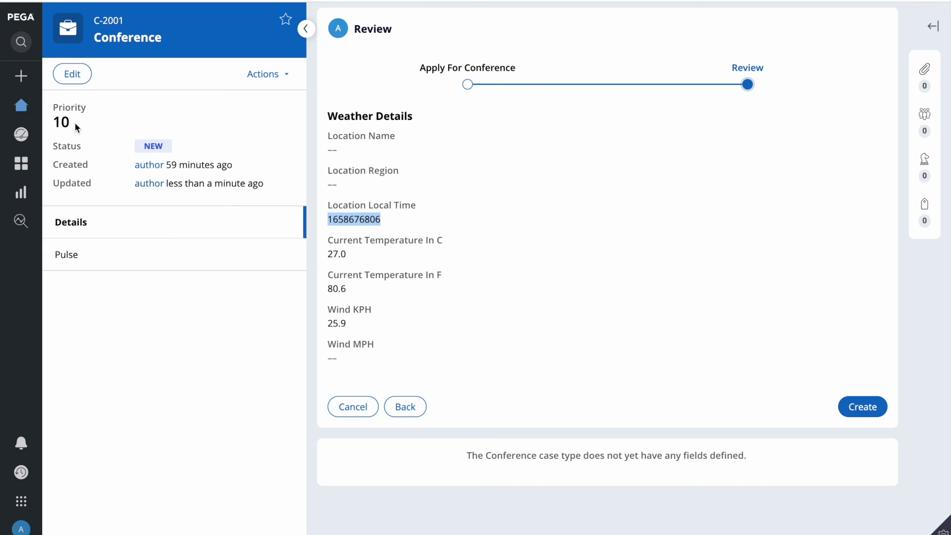
# In the Booking portal, create a new Conference case with Kolkata as the conference city, passing through its weather Review.
pyautogui.click(28, 79)
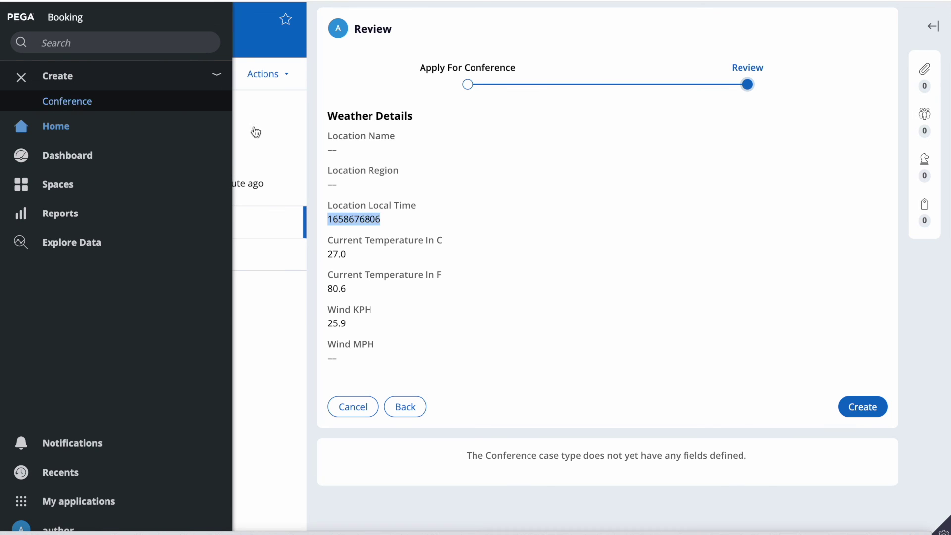
pyautogui.click(108, 101)
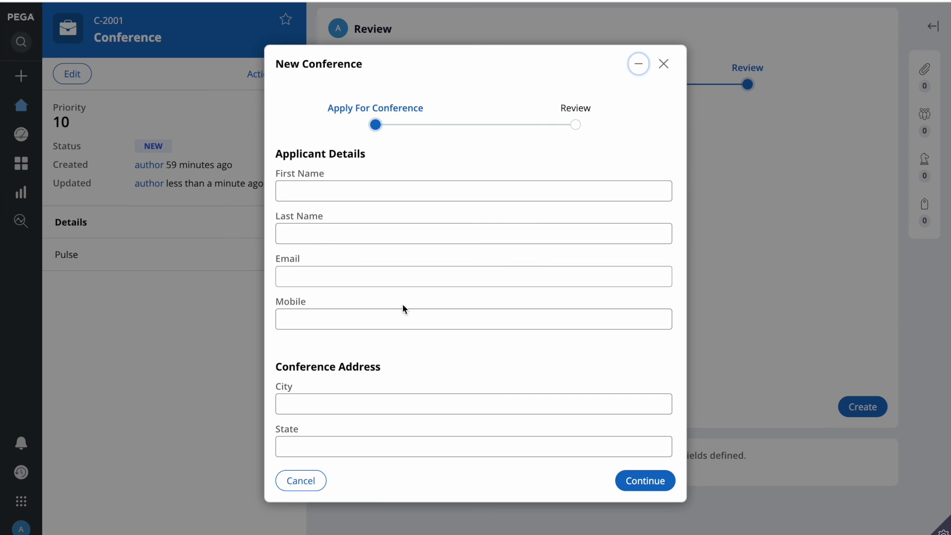
pyautogui.scroll(-3, 390, 361)
pyautogui.click(314, 419)
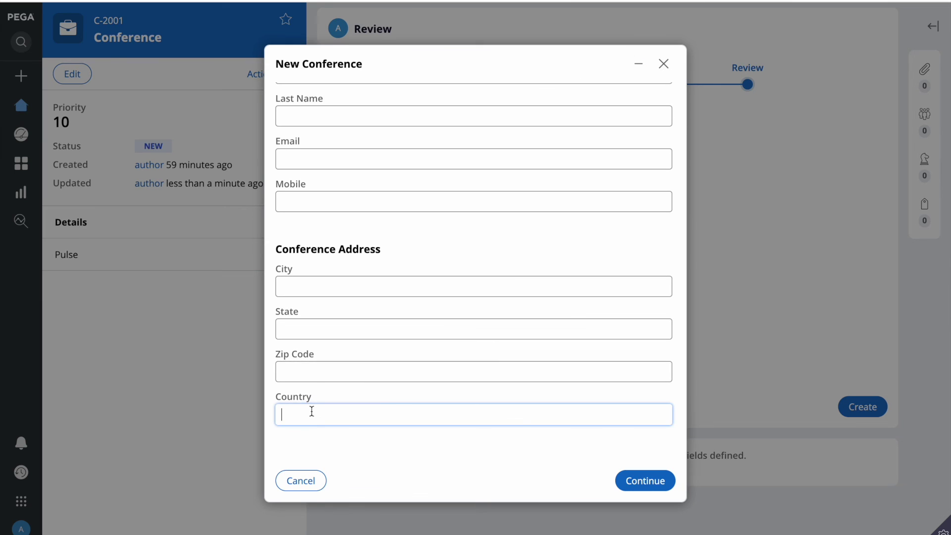
pyautogui.click(303, 277)
pyautogui.write('Kolkata')
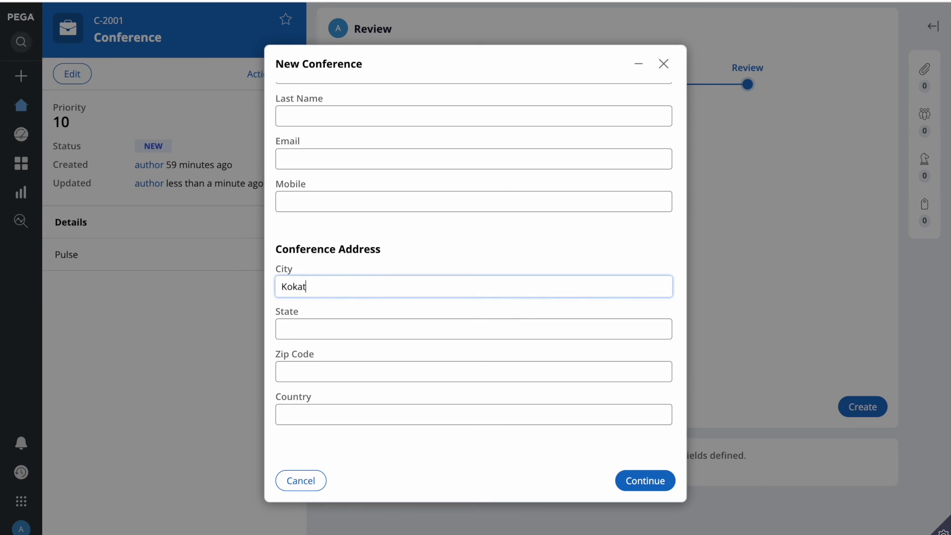
pyautogui.press('BackSpace')
pyautogui.press('BackSpace')
pyautogui.press('BackSpace')
pyautogui.press('BackSpace')
pyautogui.press('BackSpace')
pyautogui.write('lkatra')
pyautogui.press('BackSpace')
pyautogui.press('BackSpace')
pyautogui.write('a')
pyautogui.click(642, 480)
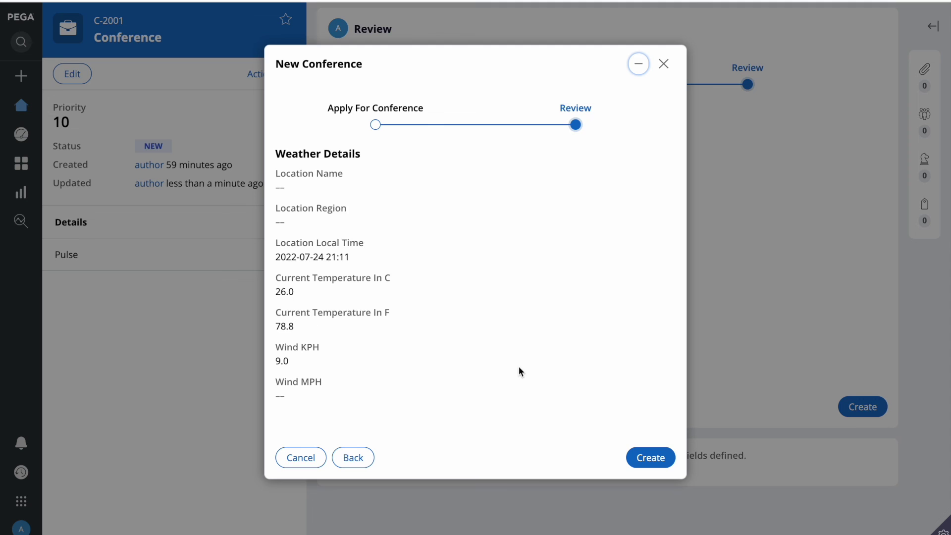
pyautogui.click(644, 470)
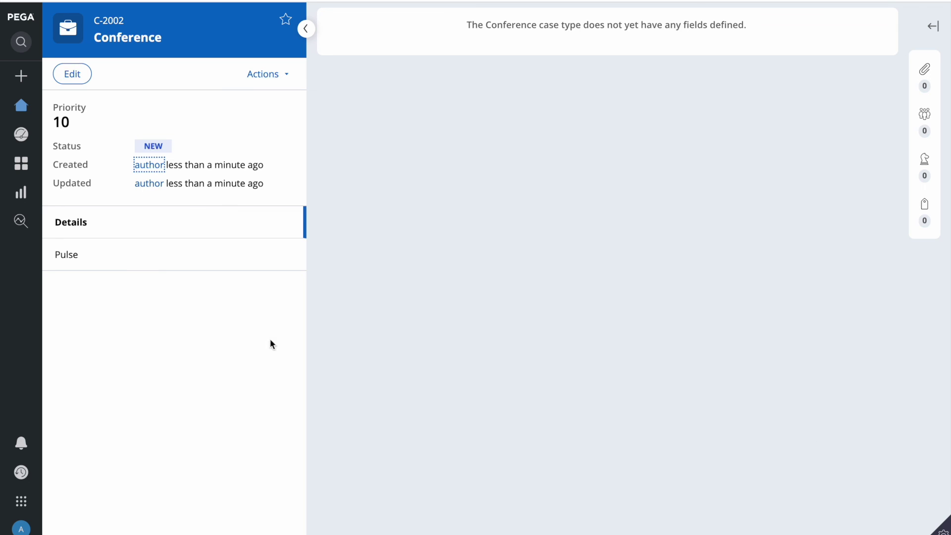
# Open the case's Clipboard and examine the WeatherDetails page under pyWorkPage.
pyautogui.moveTo(927, 533)
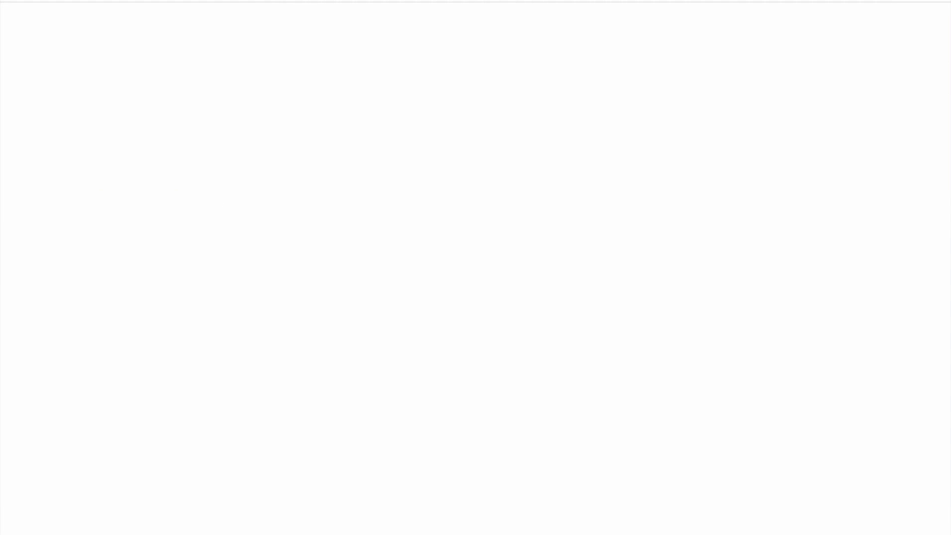
pyautogui.scroll(-15, 124, 346)
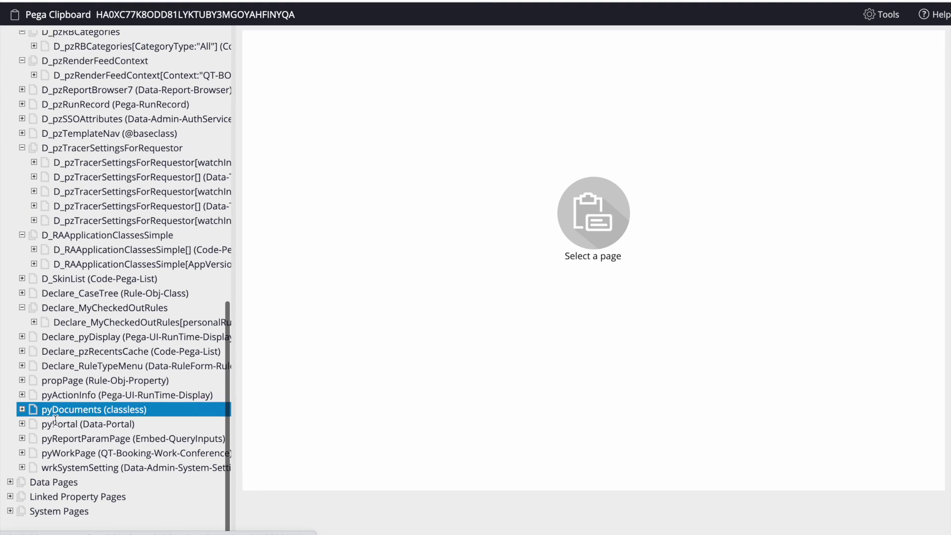
pyautogui.click(22, 453)
pyautogui.click(62, 352)
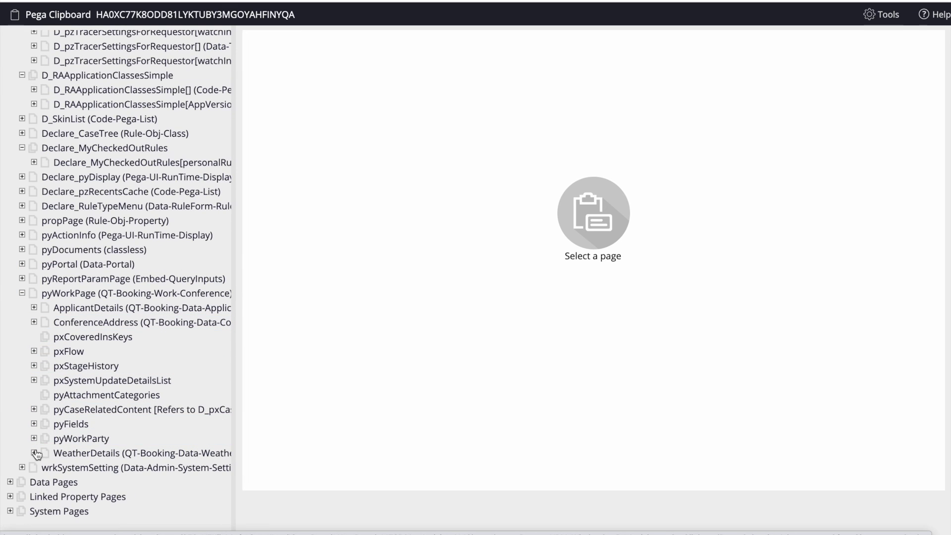
pyautogui.click(85, 453)
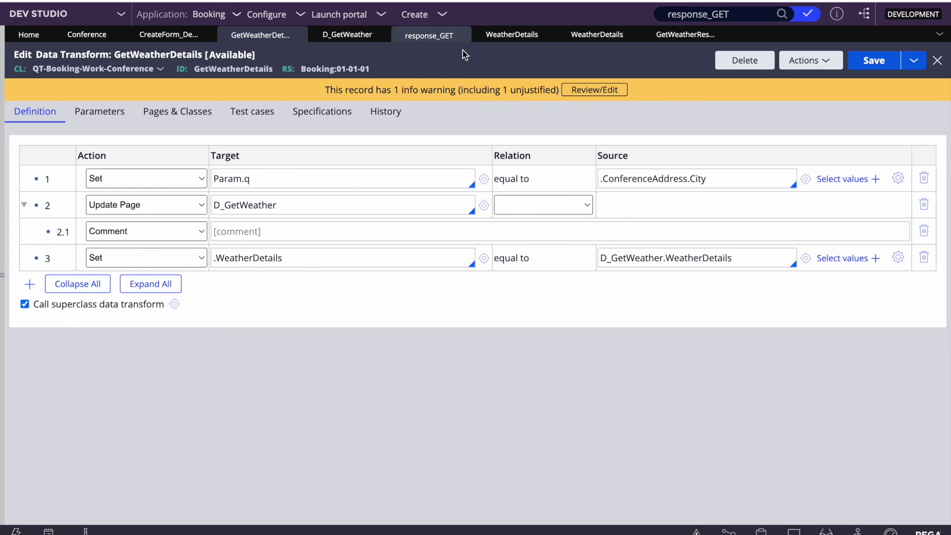
# Review D_GetWeather's definition in Dev Studio: its object type, GetWeather connector, and request and response data transforms.
pyautogui.click(350, 36)
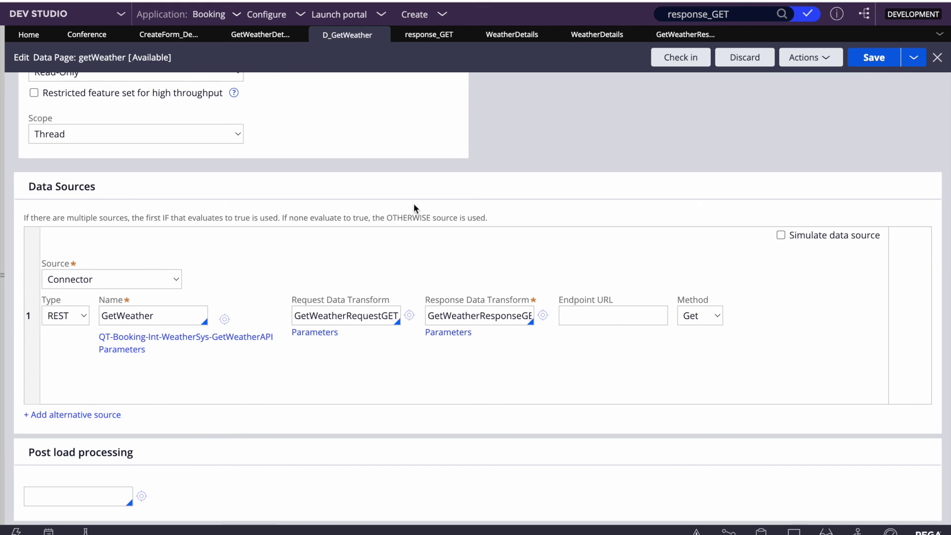
pyautogui.scroll(5, 414, 206)
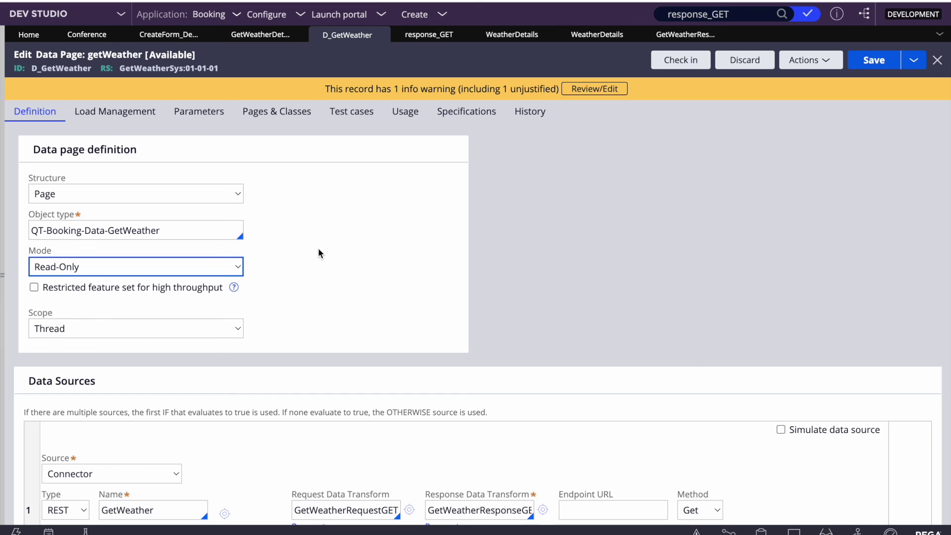
pyautogui.scroll(-4, 318, 247)
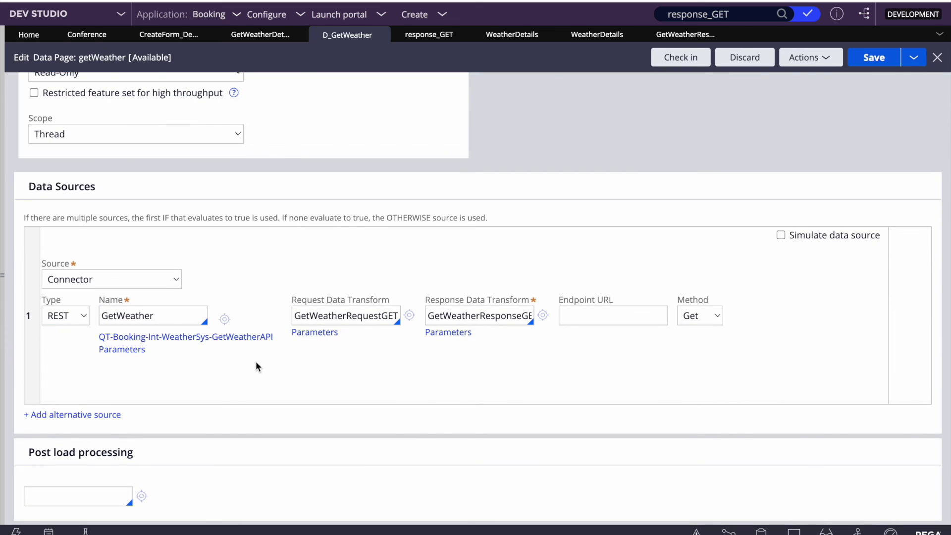
pyautogui.doubleClick(126, 318)
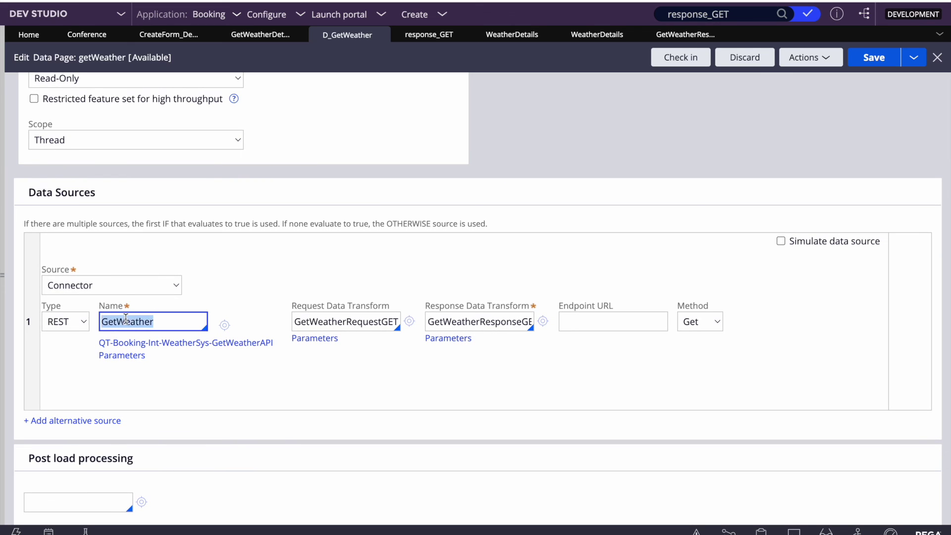
pyautogui.doubleClick(465, 323)
pyautogui.click(340, 377)
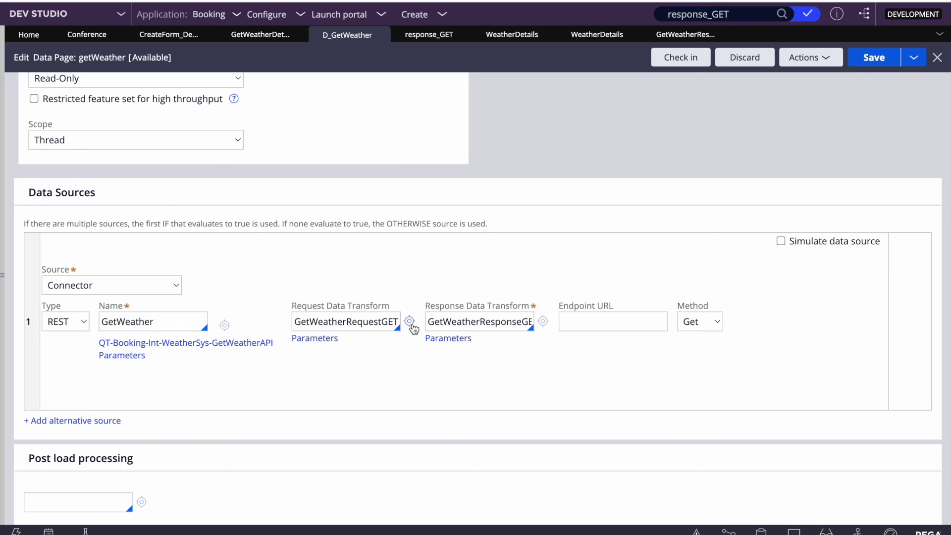
pyautogui.scroll(1, 453, 385)
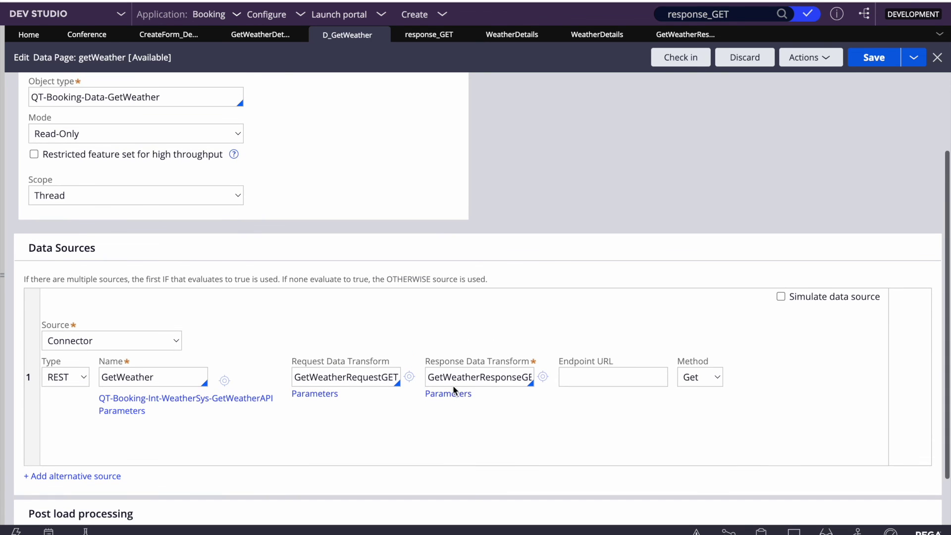
pyautogui.scroll(2, 316, 333)
pyautogui.moveTo(31, 230); pyautogui.dragTo(160, 230)
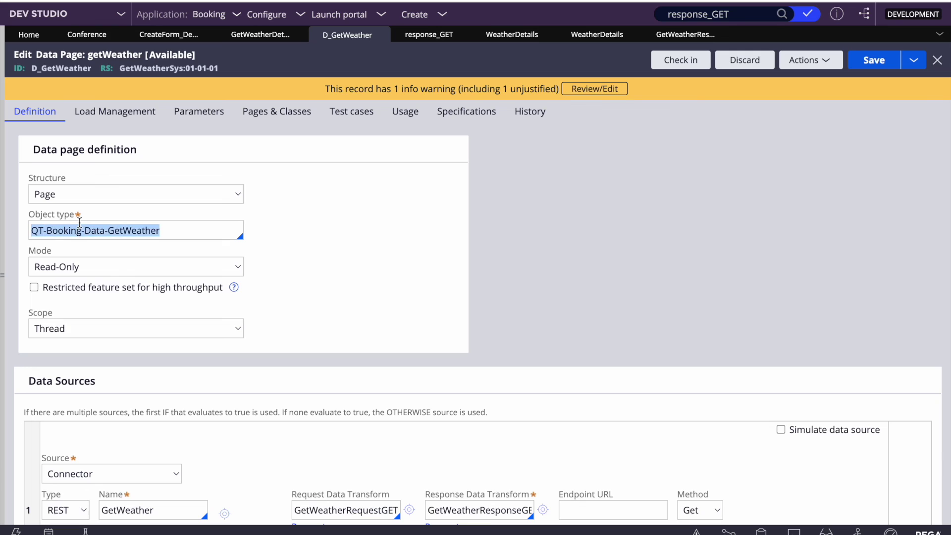
pyautogui.click(523, 314)
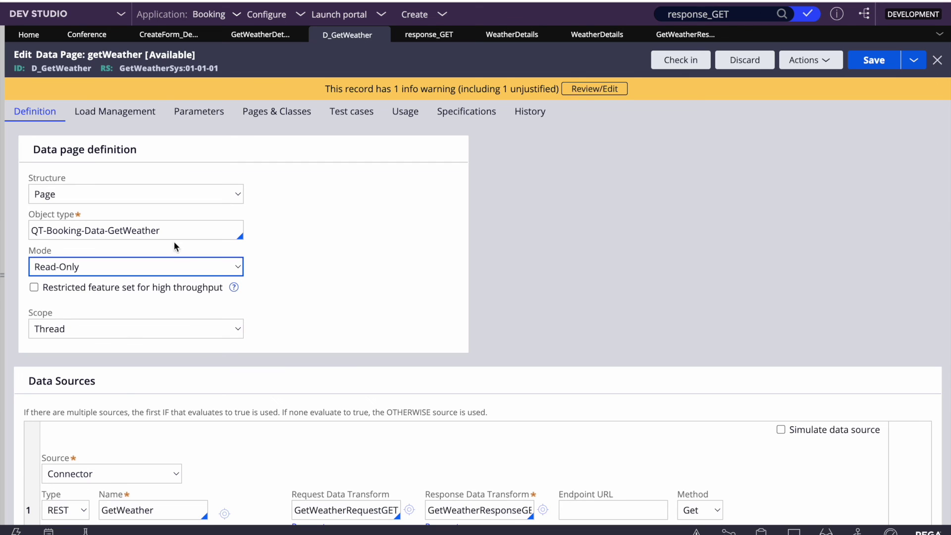
pyautogui.doubleClick(143, 231)
pyautogui.click(404, 267)
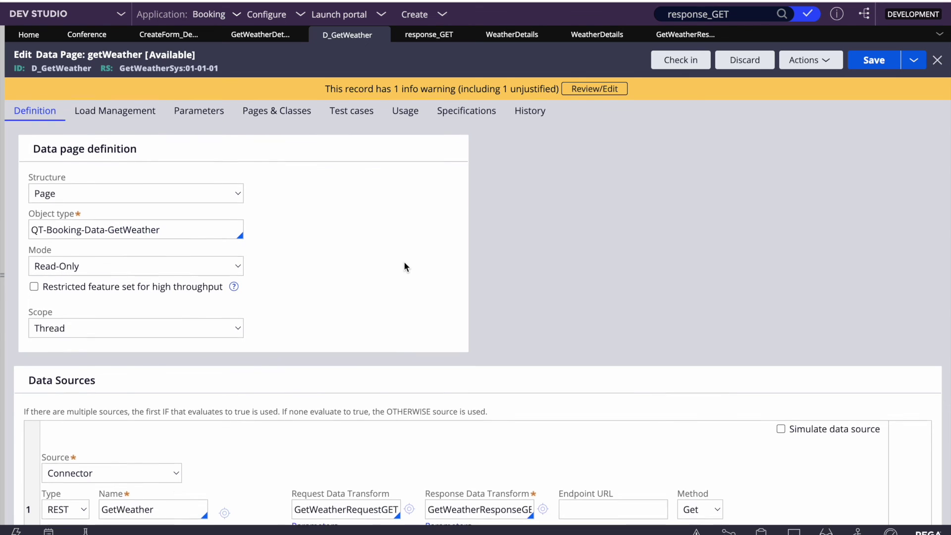
pyautogui.scroll(-3, 404, 267)
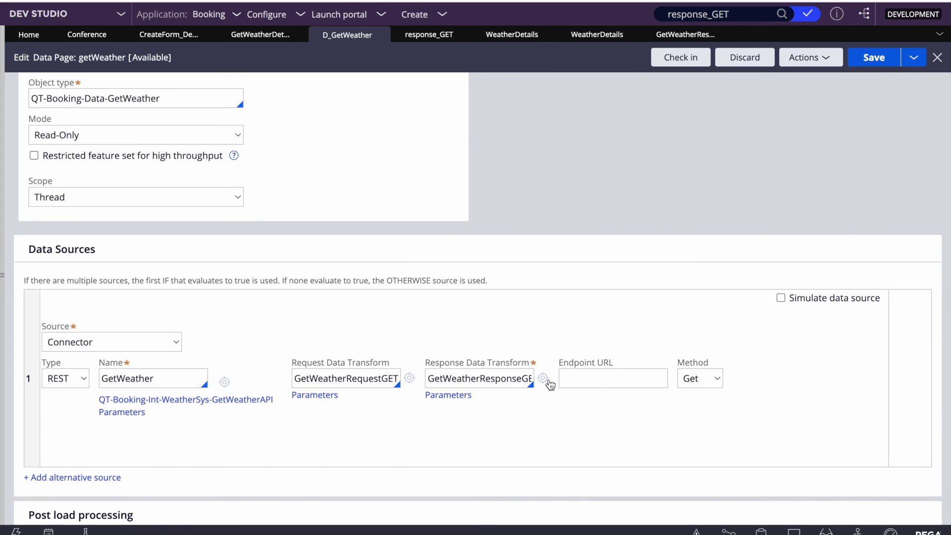
# Open the GetWeatherResponseGET data transform and check the page definition of its .response_GET target property, closing the property again.
pyautogui.click(543, 379)
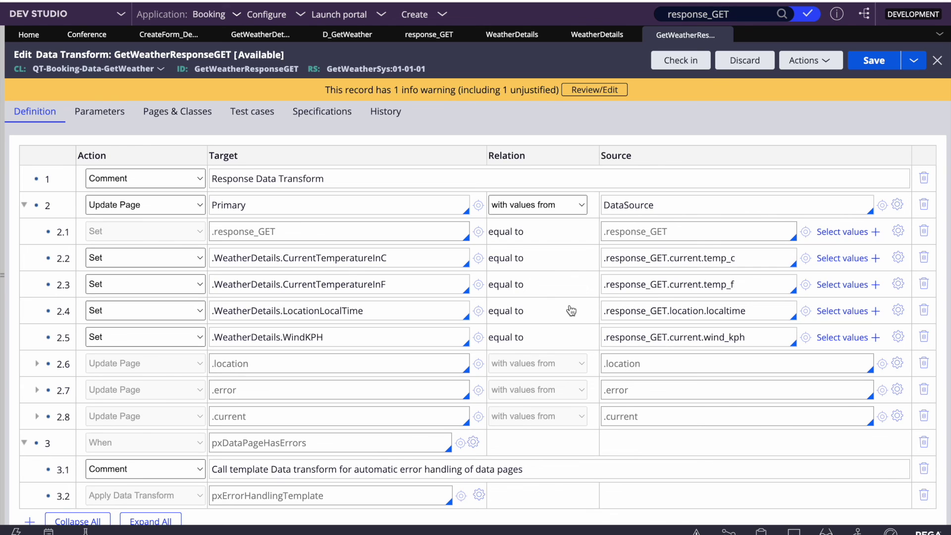
pyautogui.click(478, 231)
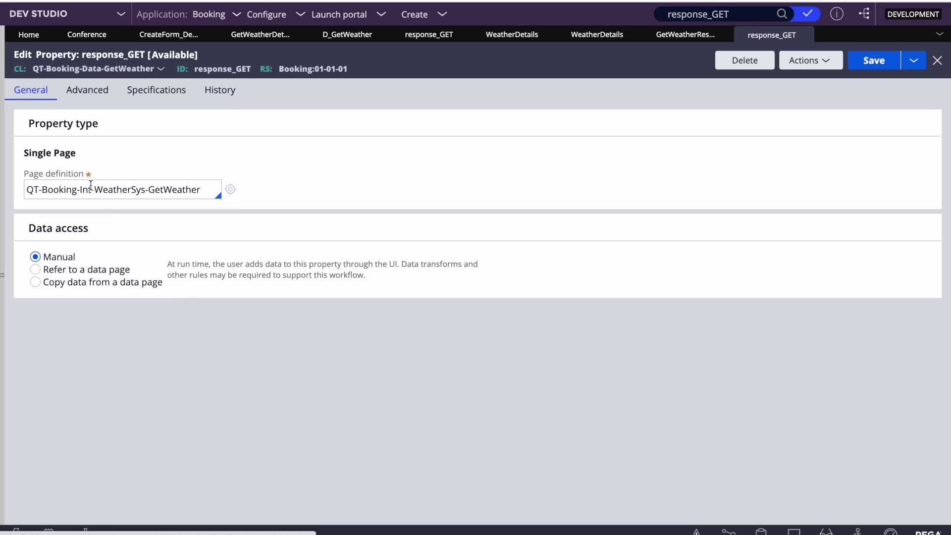
pyautogui.tripleClick(91, 188)
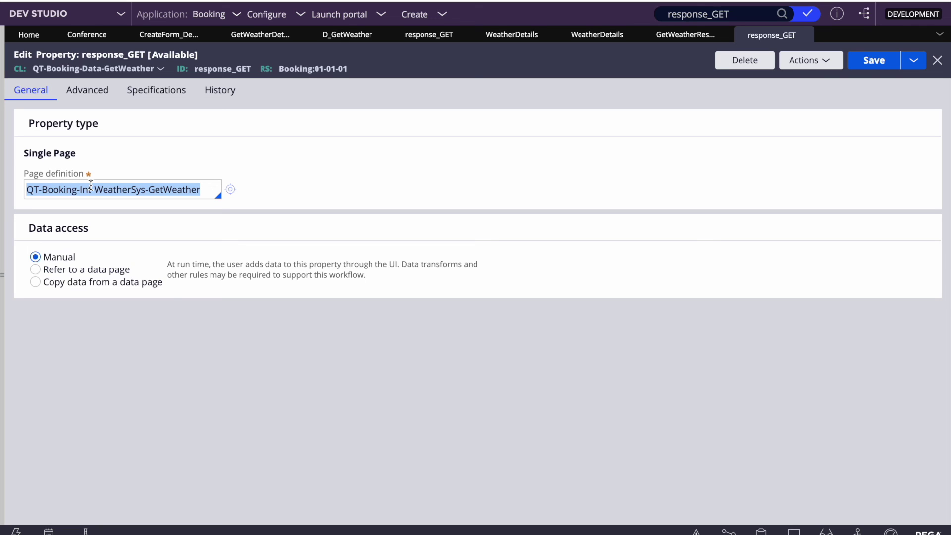
pyautogui.click(803, 35)
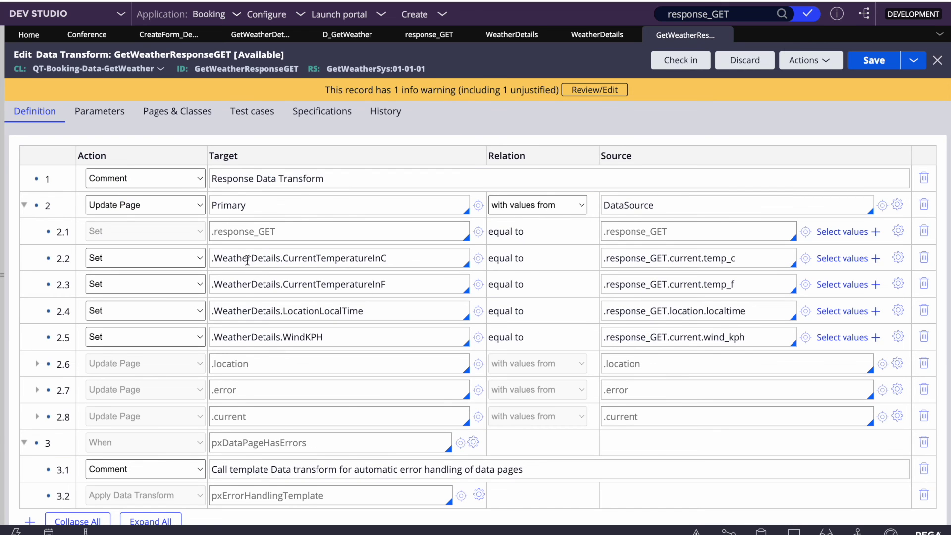
pyautogui.tripleClick(237, 241)
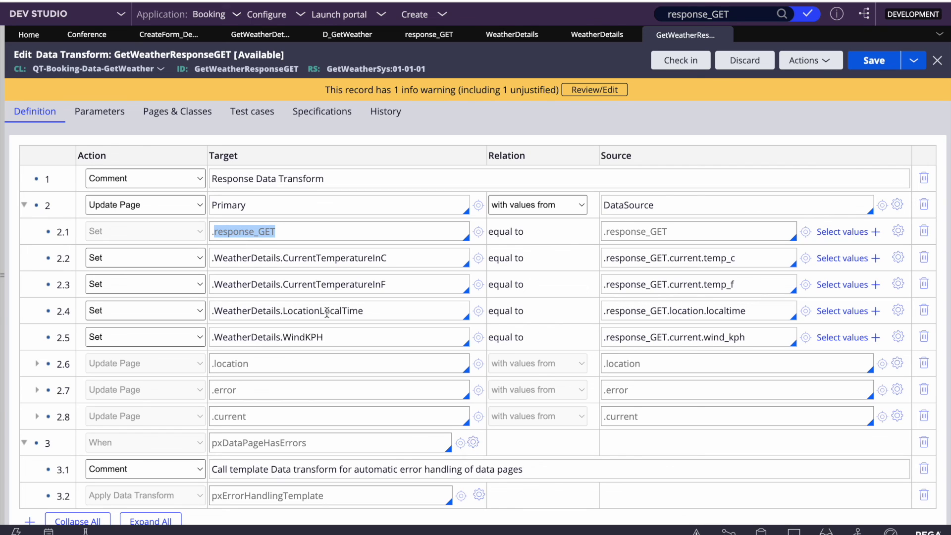
# Compare the .WeatherDetails target in GetWeatherDetails with the WeatherDetails mappings and response_GET sources in GetWeatherResponseGET.
pyautogui.click(268, 35)
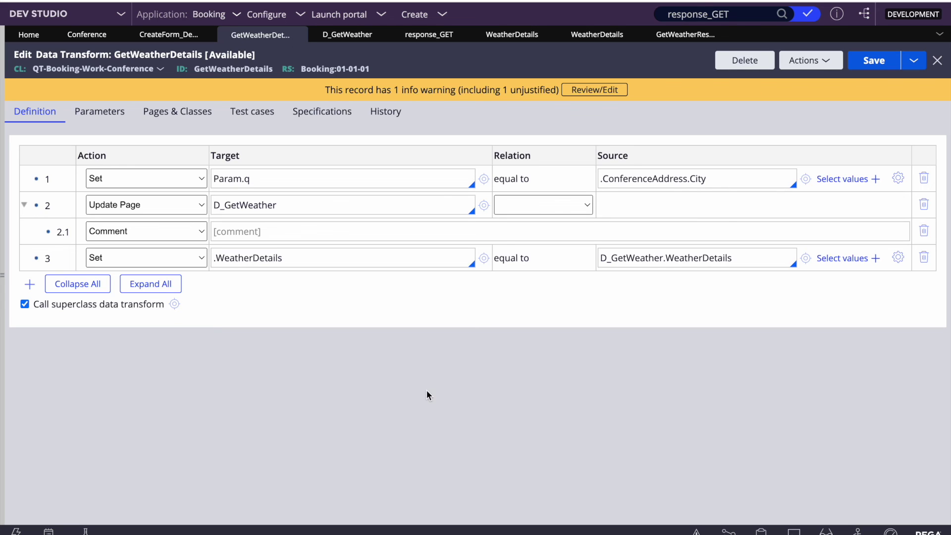
pyautogui.doubleClick(242, 256)
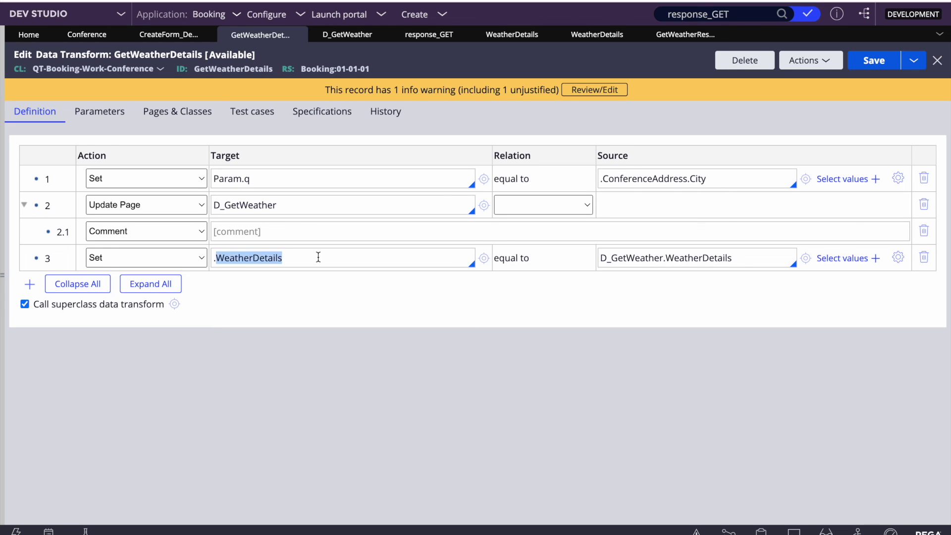
pyautogui.click(679, 35)
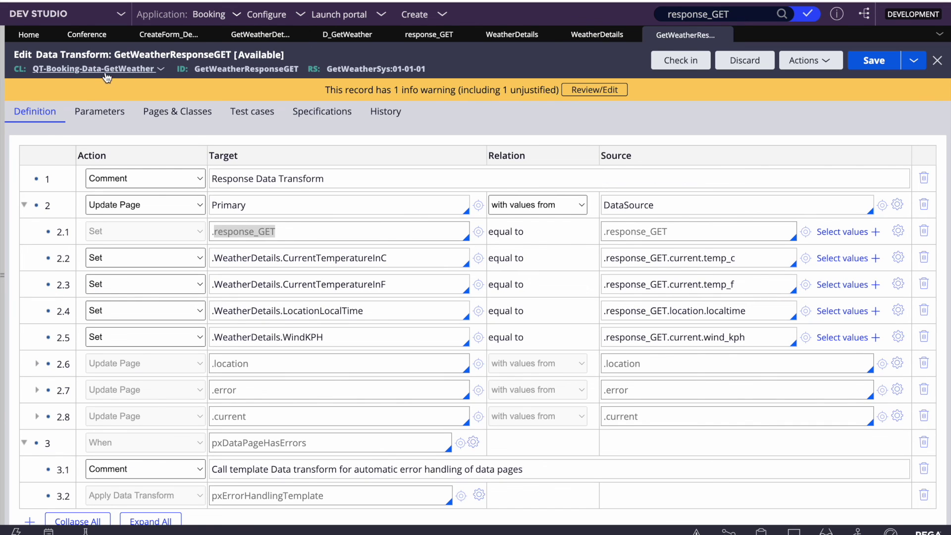
pyautogui.doubleClick(228, 253)
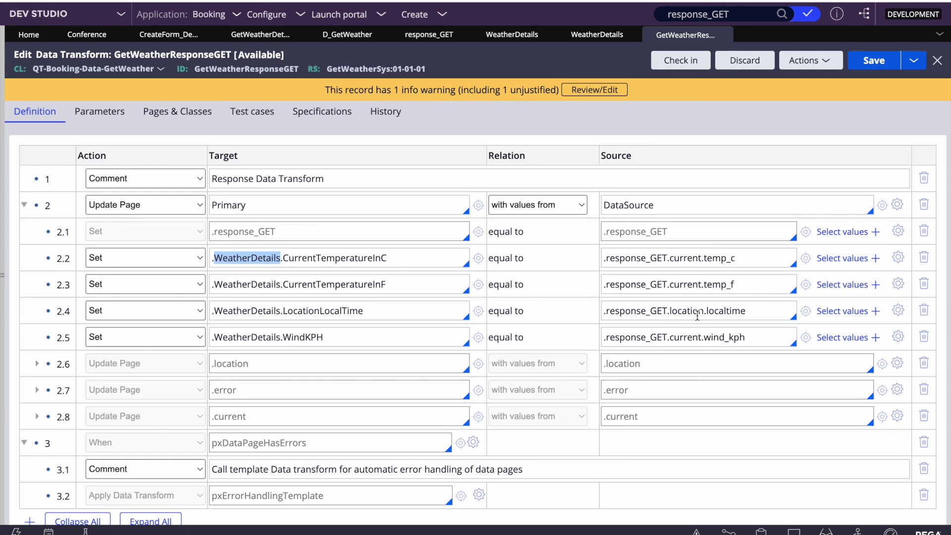
pyautogui.tripleClick(661, 254)
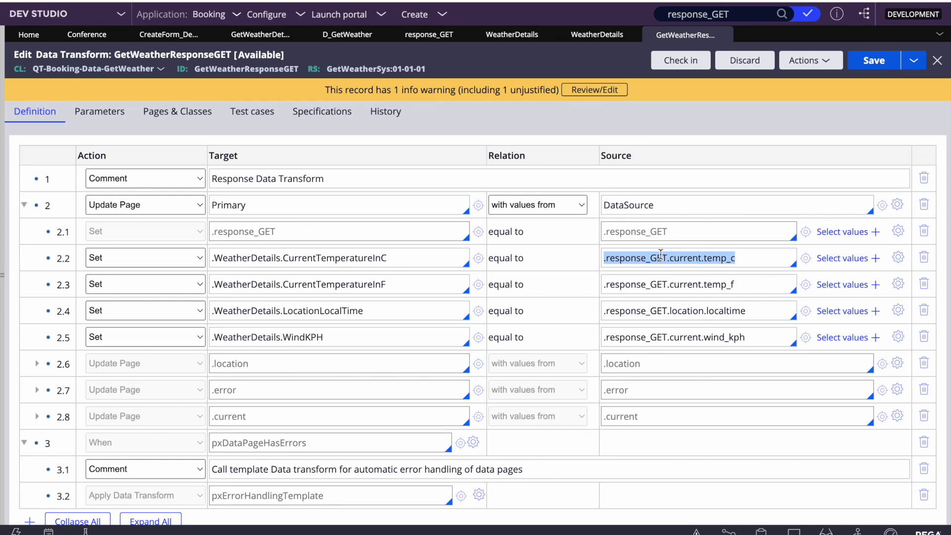
pyautogui.doubleClick(661, 254)
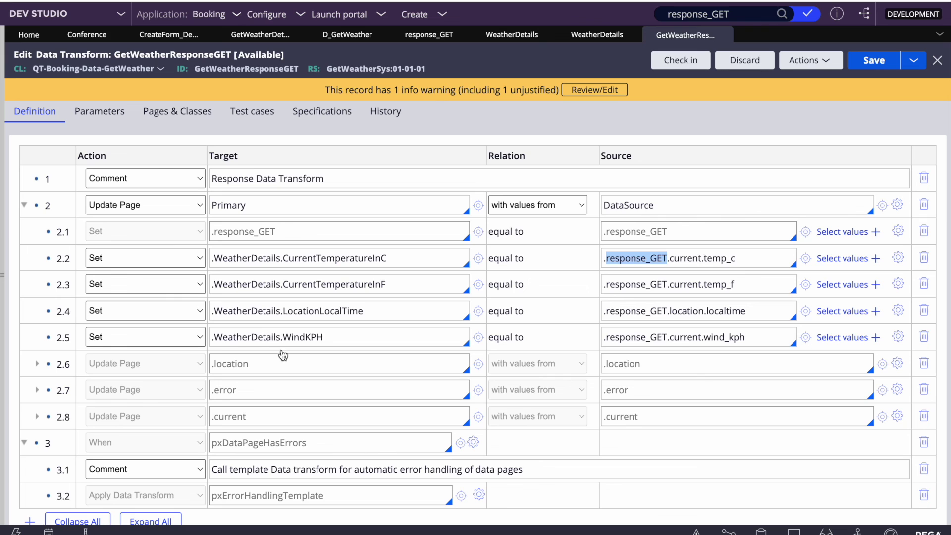
# Examine the conditions of the pxDataPageHasErrors when rule used in GetWeatherResponseGET, including .pyErrorPage.pyStatus, and close the rule.
pyautogui.scroll(-1, 242, 389)
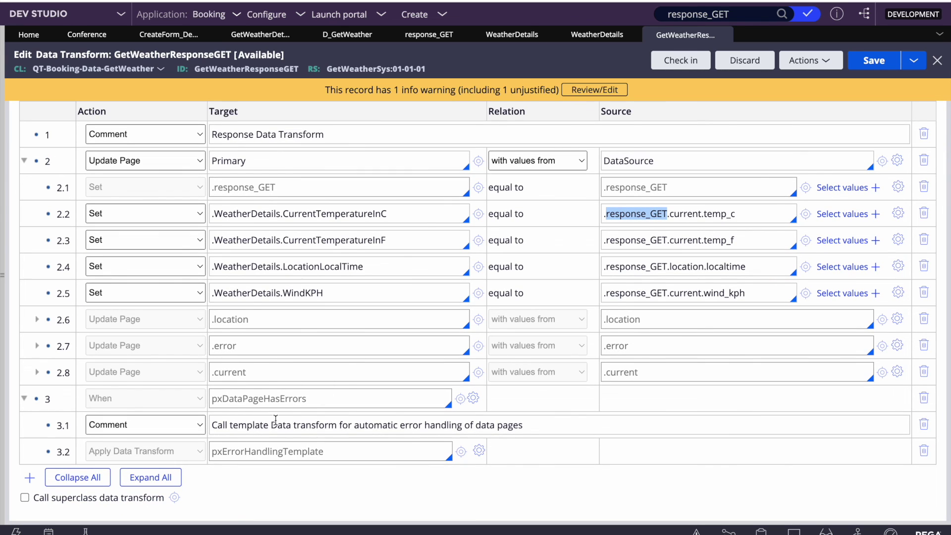
pyautogui.doubleClick(243, 399)
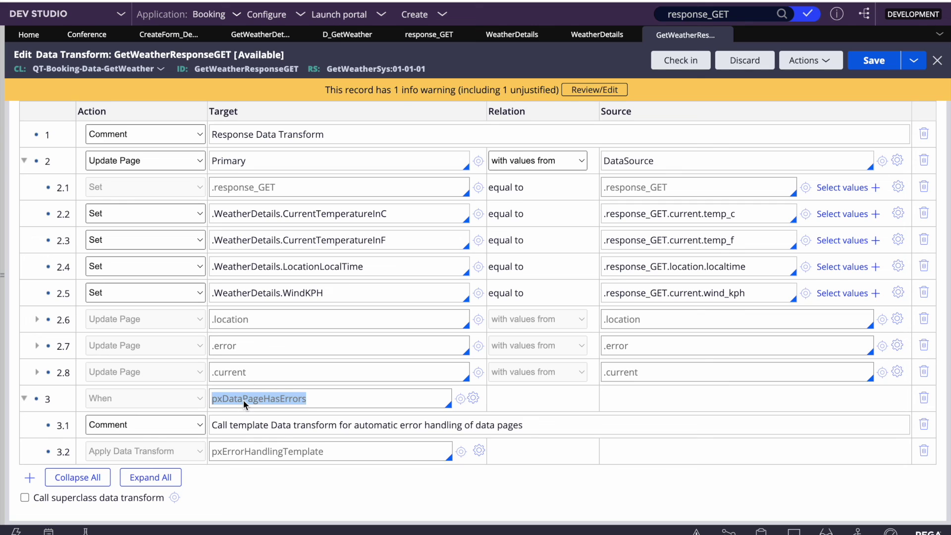
pyautogui.click(243, 400)
pyautogui.doubleClick(243, 399)
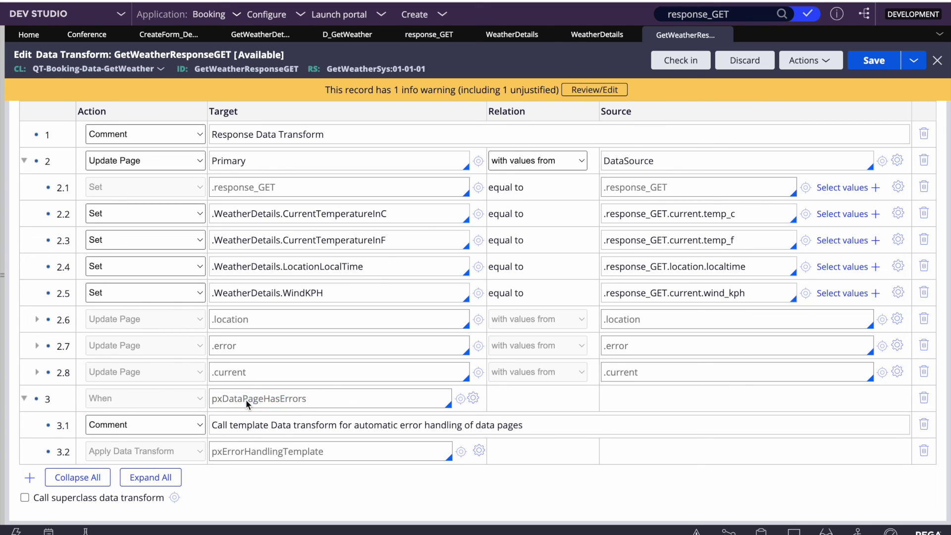
pyautogui.click(255, 426)
pyautogui.doubleClick(235, 396)
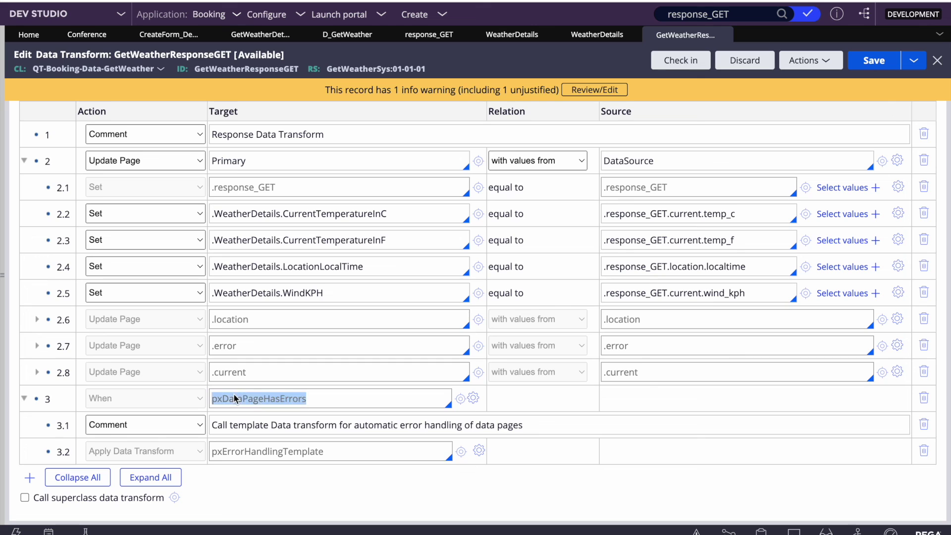
pyautogui.click(460, 398)
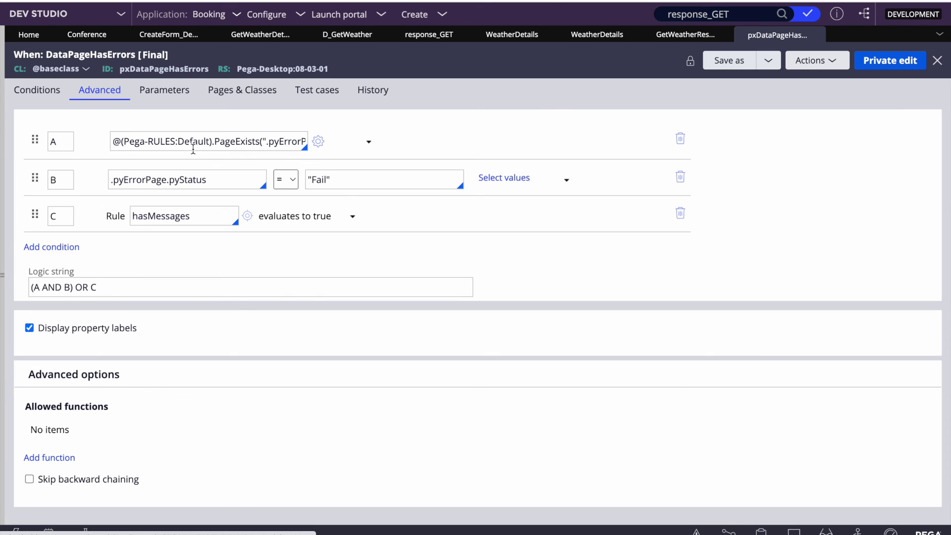
pyautogui.doubleClick(129, 180)
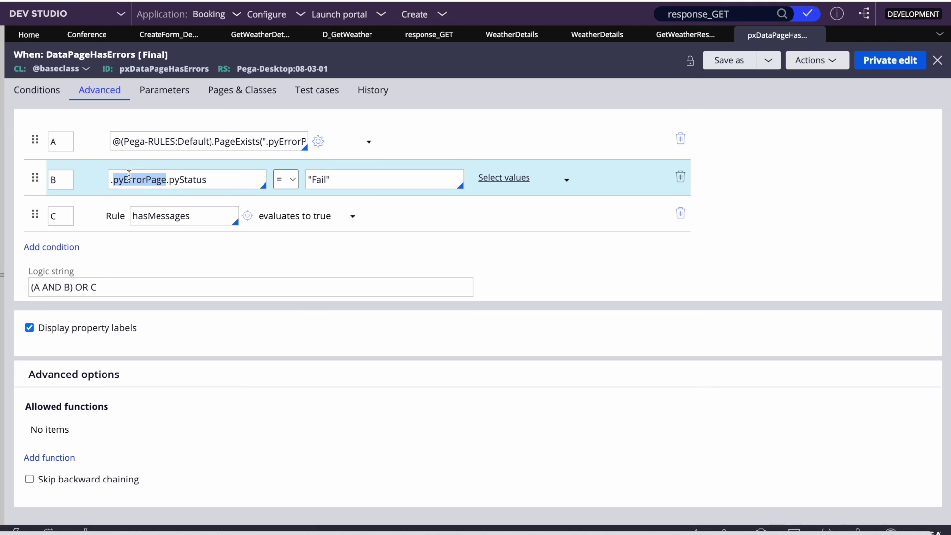
pyautogui.doubleClick(190, 180)
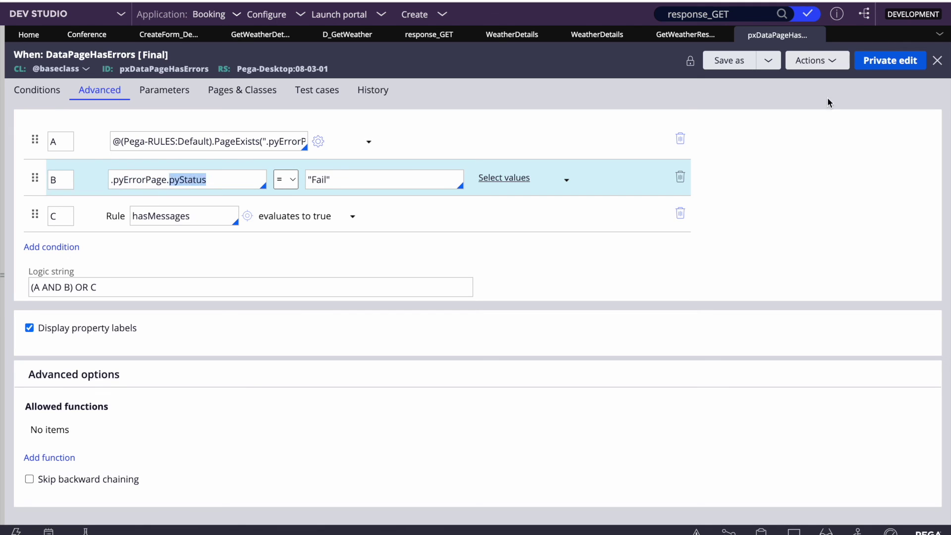
pyautogui.click(813, 36)
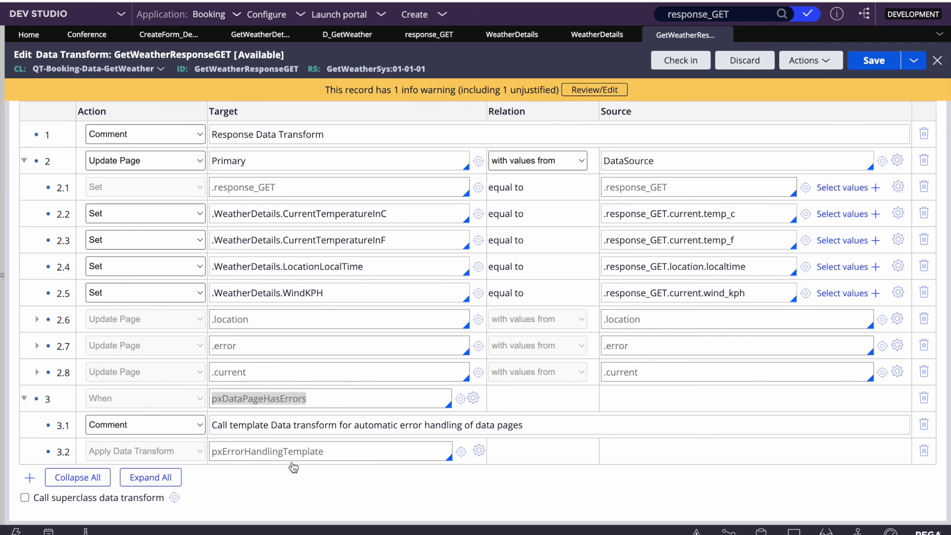
# Examine the steps of the pxErrorHandlingTemplate data transform applied in GetWeatherResponseGET and close it.
pyautogui.doubleClick(262, 452)
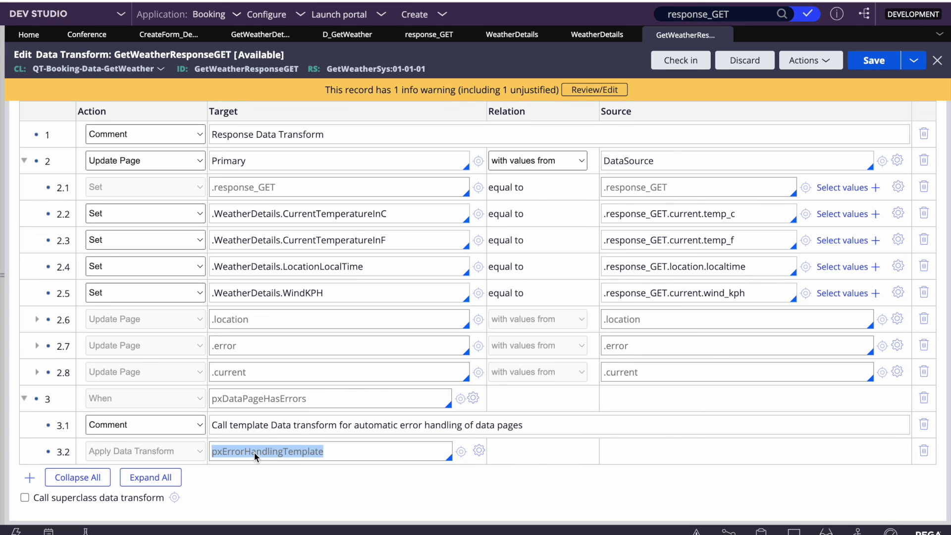
pyautogui.click(461, 452)
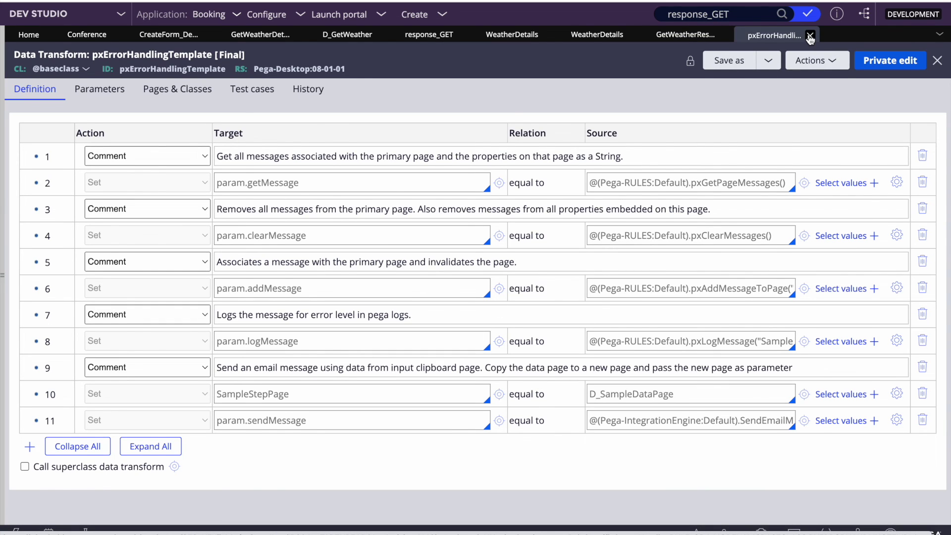
pyautogui.click(809, 34)
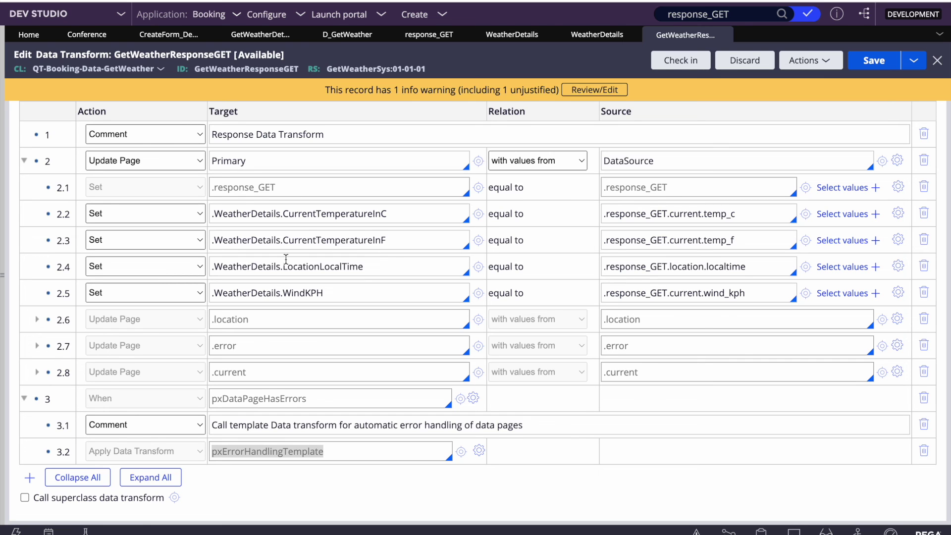
pyautogui.moveTo(521, 1)
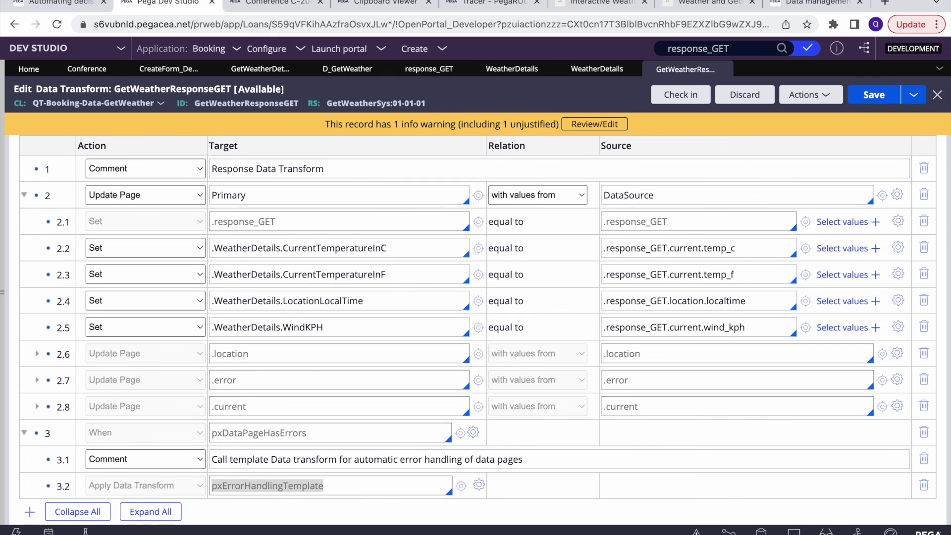